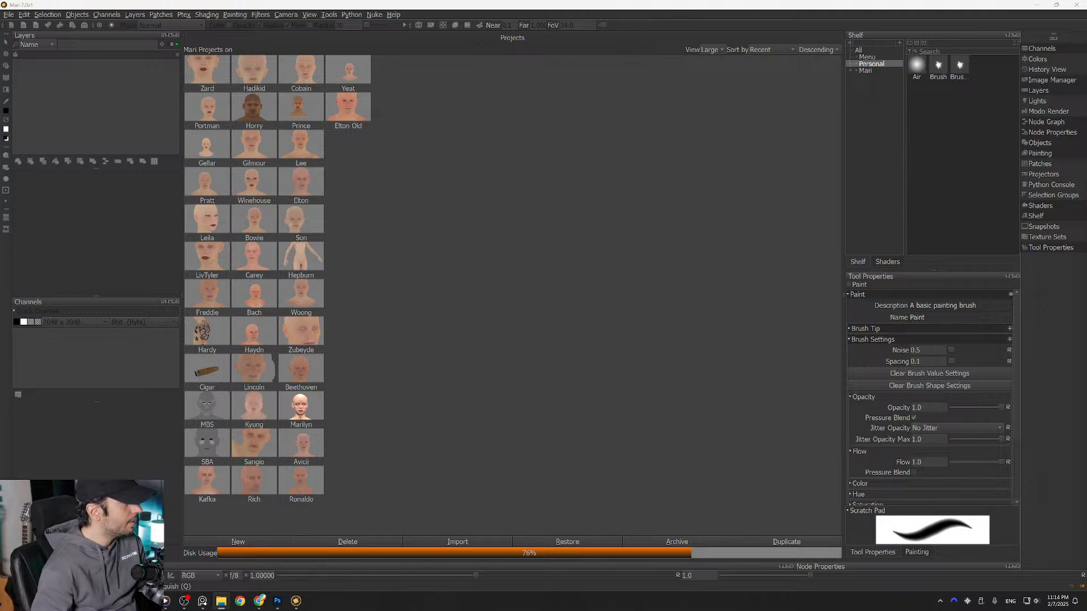
Step: Examine the face texture Albedo.tif in the photo viewer, focusing on the eyelids, forehead, nose and mouth
{"action": "left_click_drag", "start_coordinate": [589, 100], "coordinate": [482, 141]}
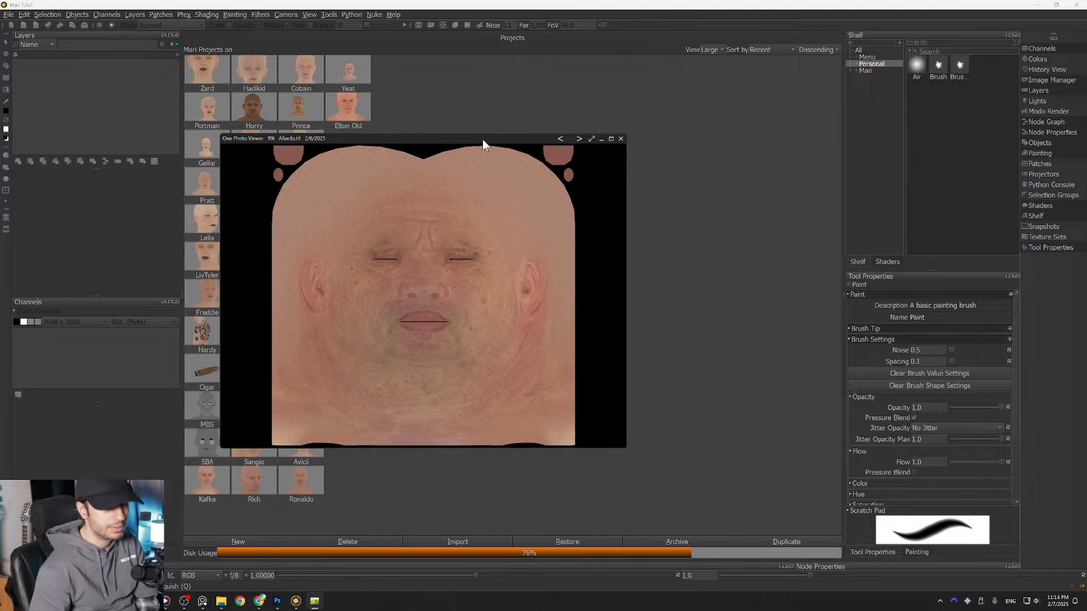
{"action": "left_click_drag", "start_coordinate": [482, 139], "coordinate": [491, 142]}
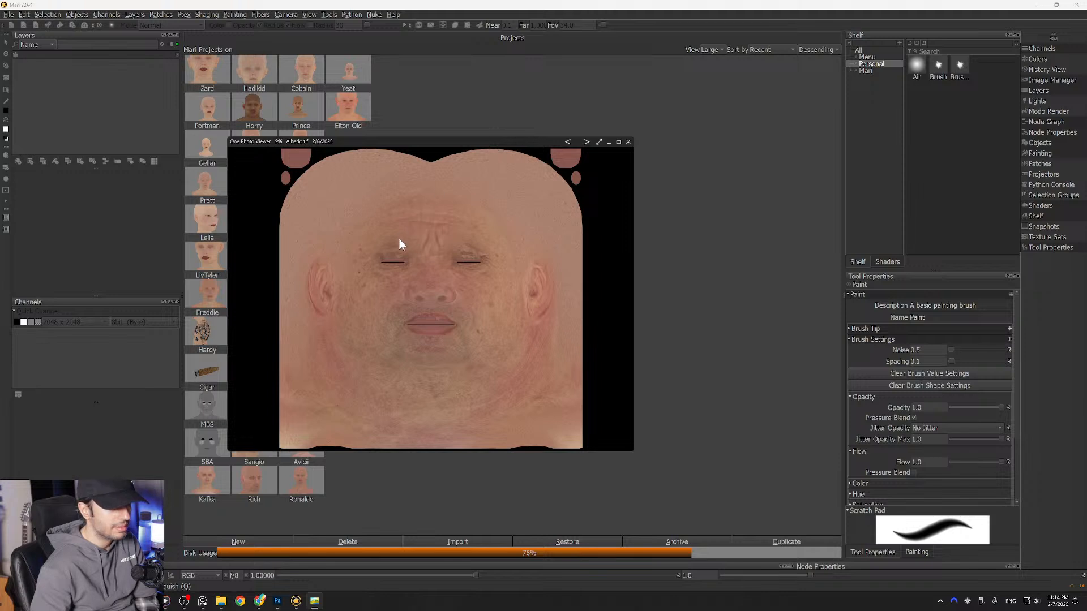
{"action": "scroll", "coordinate": [399, 241], "scroll_direction": "up", "scroll_amount": 3}
{"action": "scroll", "coordinate": [471, 299], "scroll_direction": "up", "scroll_amount": 2}
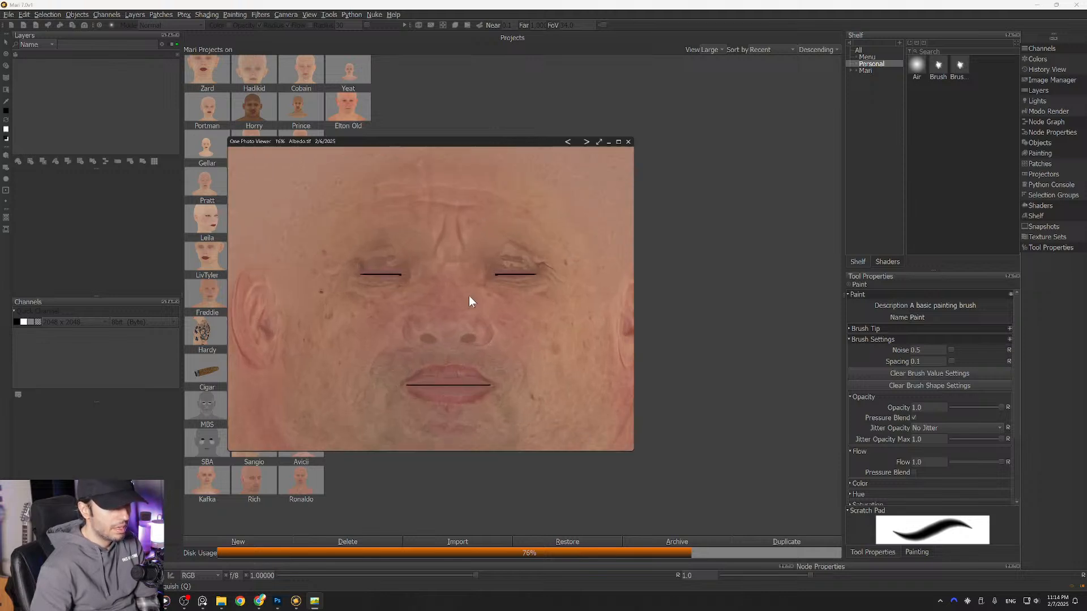
{"action": "left_click_drag", "start_coordinate": [439, 283], "coordinate": [441, 302]}
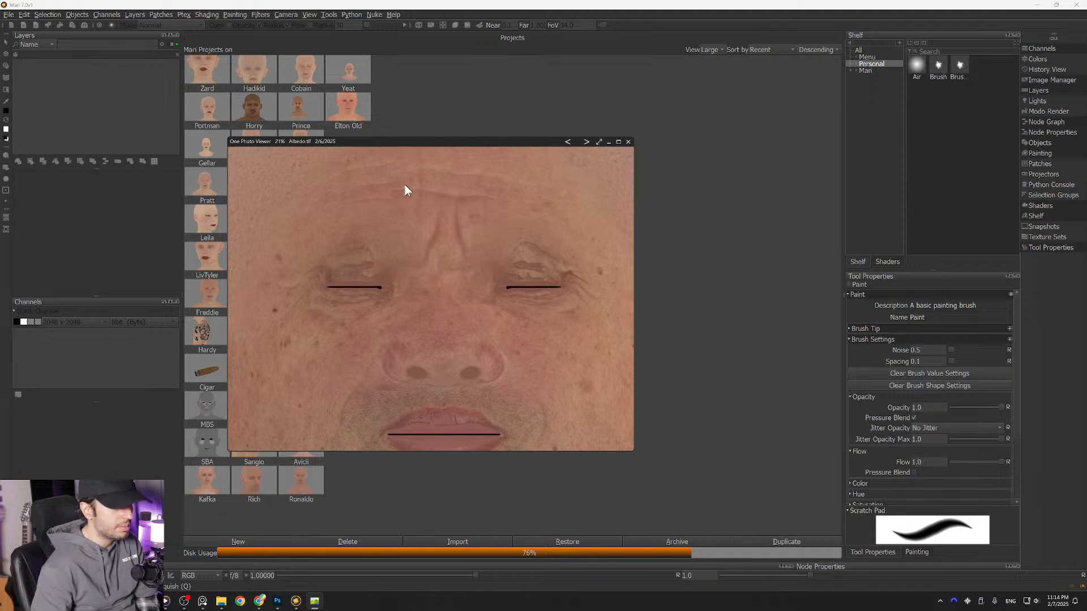
{"action": "left_click_drag", "start_coordinate": [404, 141], "coordinate": [372, 140]}
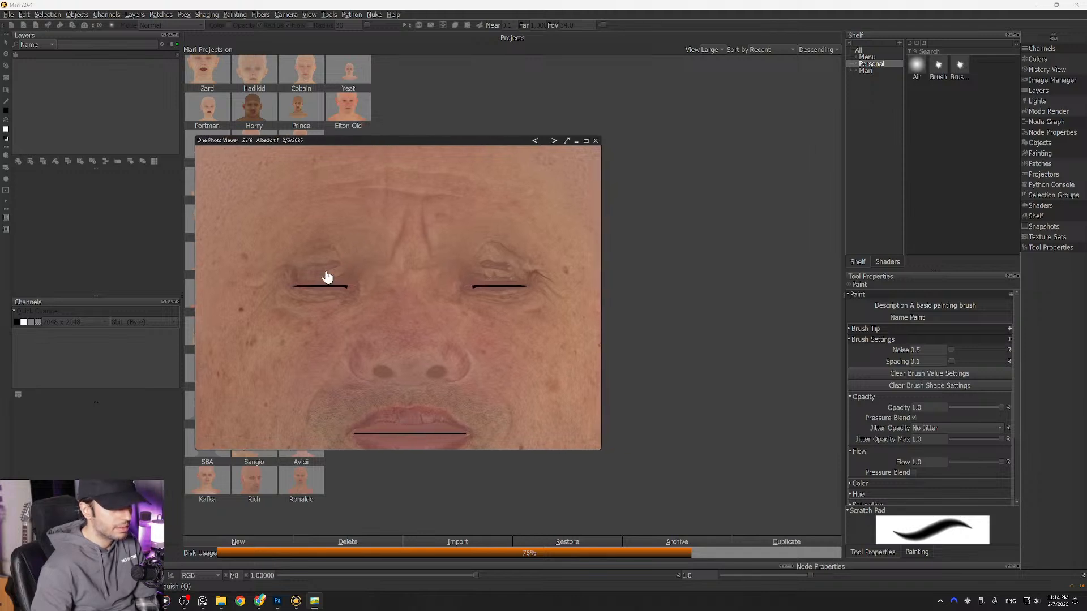
{"action": "left_click_drag", "start_coordinate": [432, 308], "coordinate": [416, 266]}
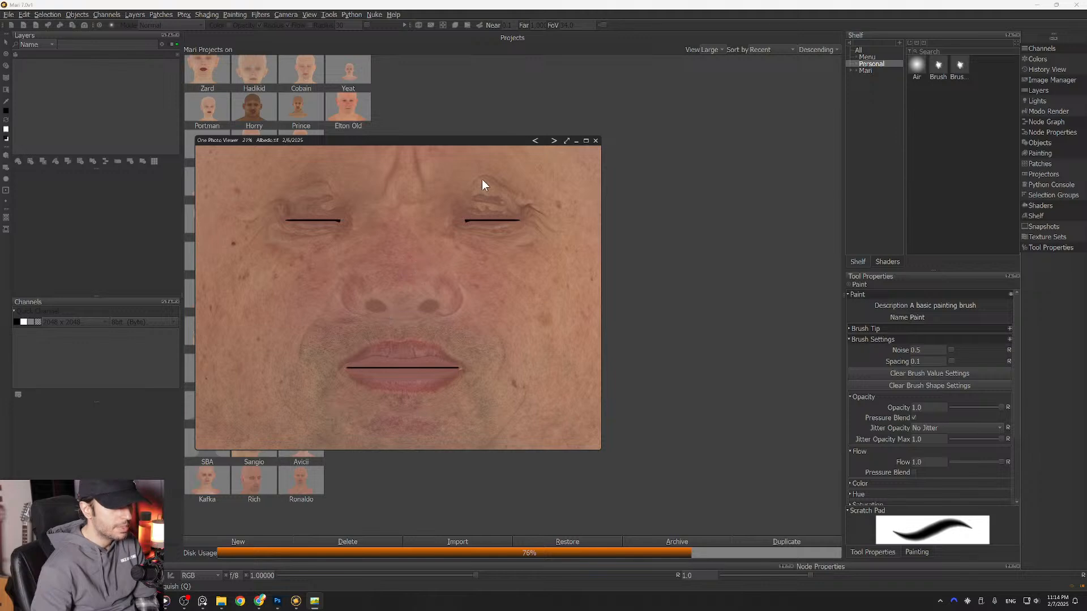
{"action": "left_click_drag", "start_coordinate": [439, 171], "coordinate": [463, 202]}
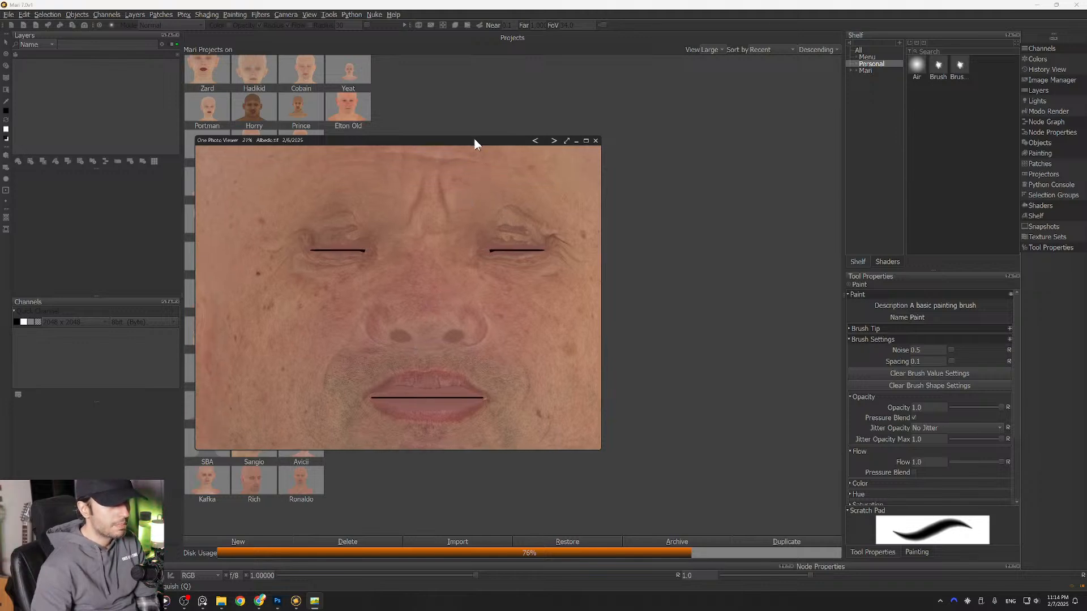
{"action": "left_click_drag", "start_coordinate": [404, 233], "coordinate": [427, 287]}
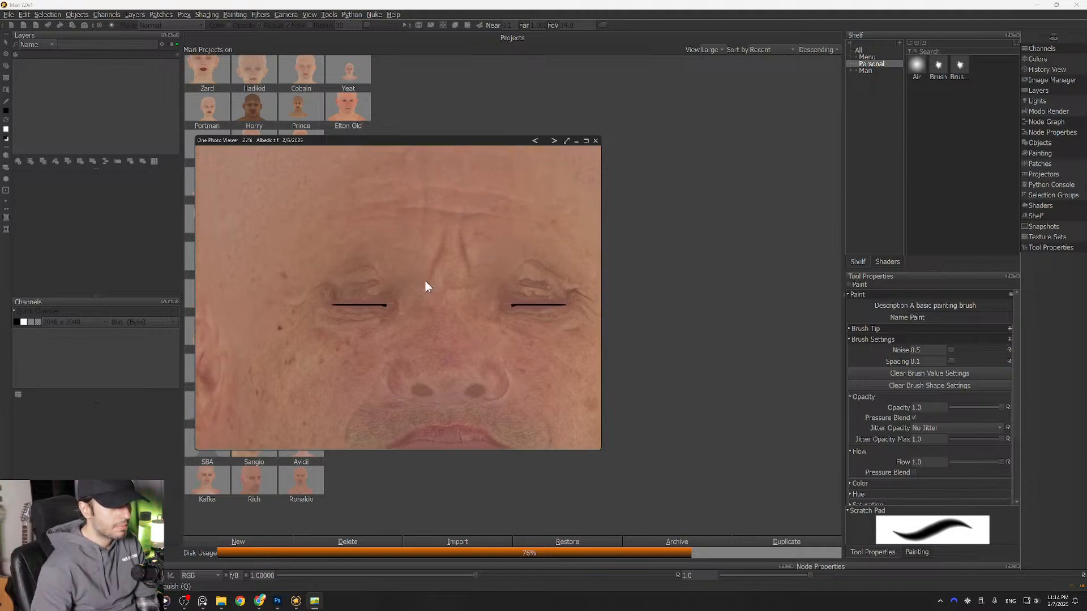
{"action": "left_click_drag", "start_coordinate": [411, 247], "coordinate": [424, 221]}
{"action": "left_click_drag", "start_coordinate": [428, 297], "coordinate": [360, 297]}
{"action": "left_click_drag", "start_coordinate": [463, 140], "coordinate": [68, 159]}
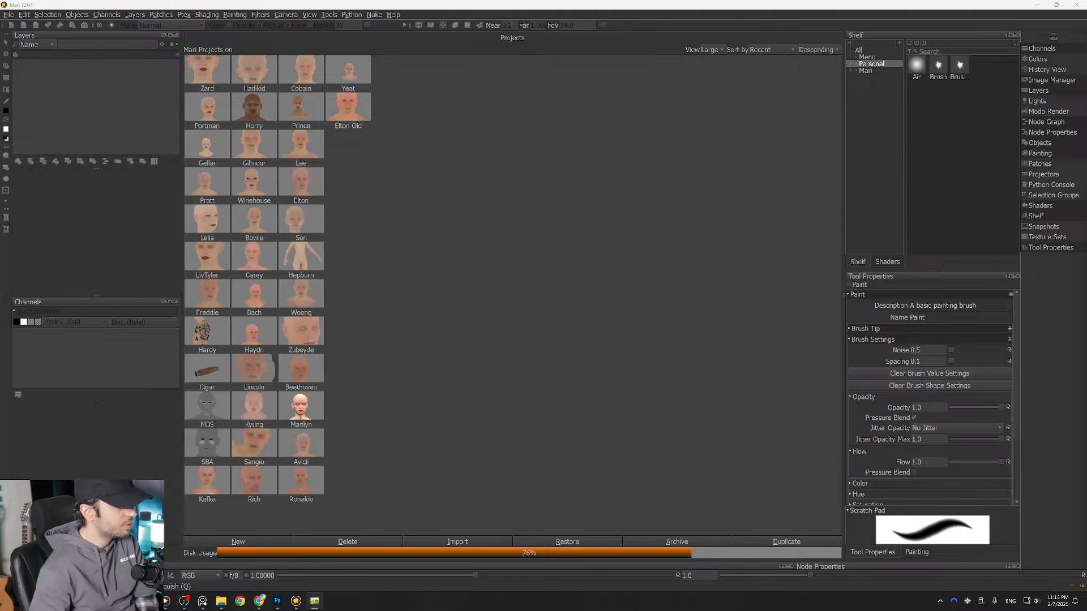
Step: Switch to Photoshop and add a new layer beneath the face texture layer in Albedo.tif
{"action": "left_click", "coordinate": [277, 601]}
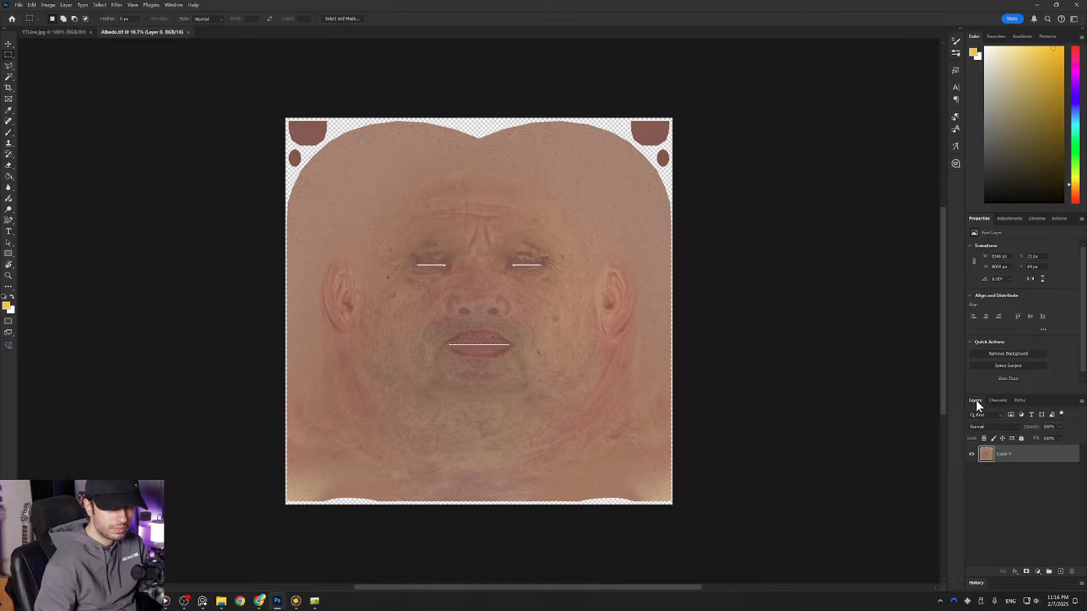
{"action": "left_click", "coordinate": [456, 115], "text": "ctrl"}
{"action": "left_click", "coordinate": [456, 115], "text": "ctrl"}
{"action": "left_click", "coordinate": [456, 115], "text": "ctrl"}
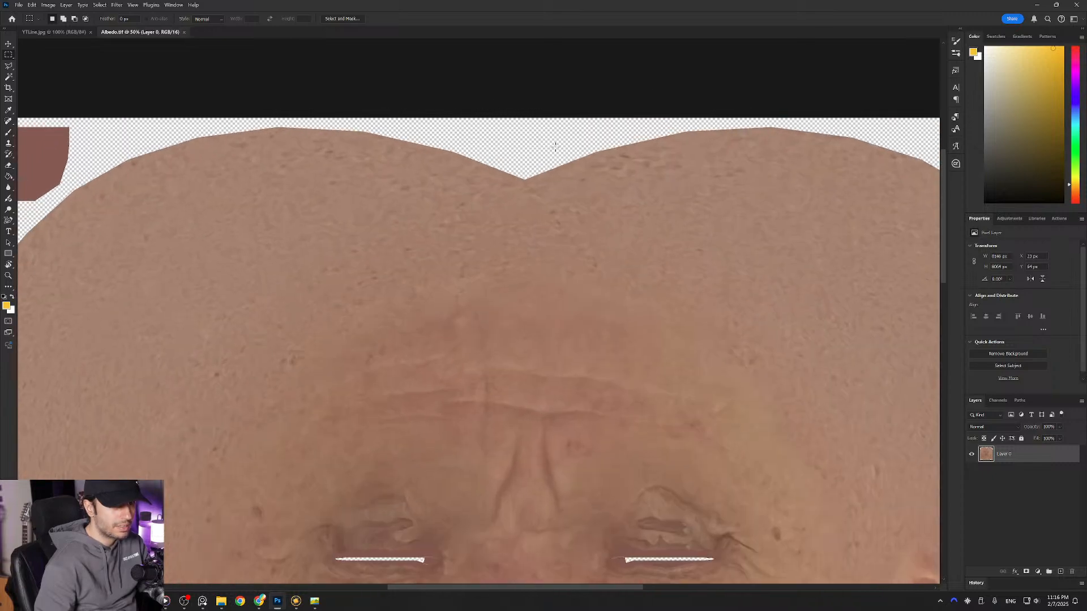
{"action": "left_click", "coordinate": [425, 231], "text": "alt"}
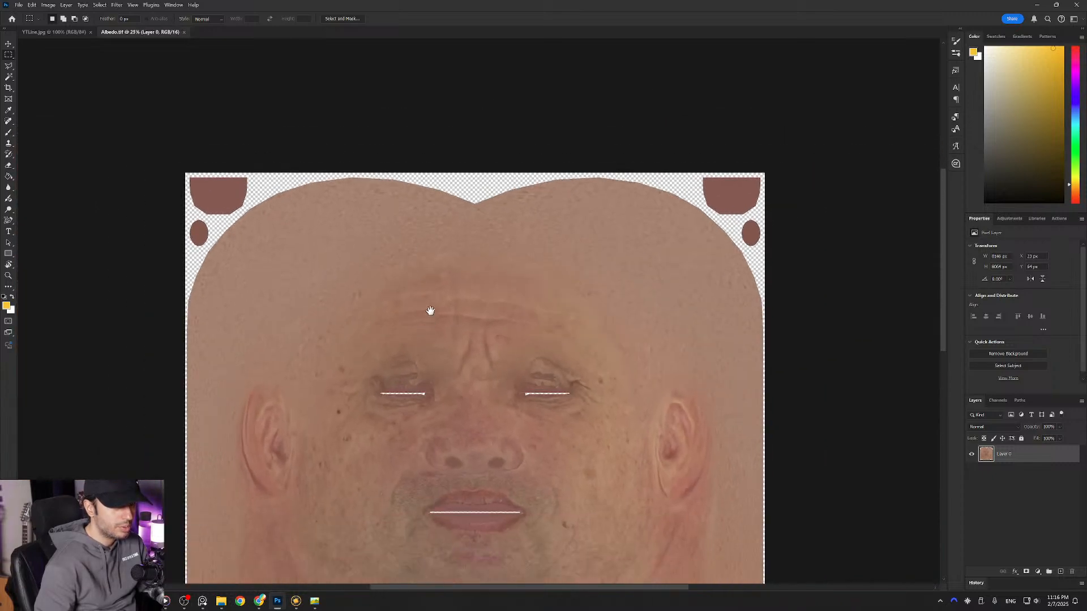
{"action": "left_click_drag", "start_coordinate": [424, 323], "coordinate": [461, 197]}
{"action": "left_click", "coordinate": [416, 337], "text": "alt"}
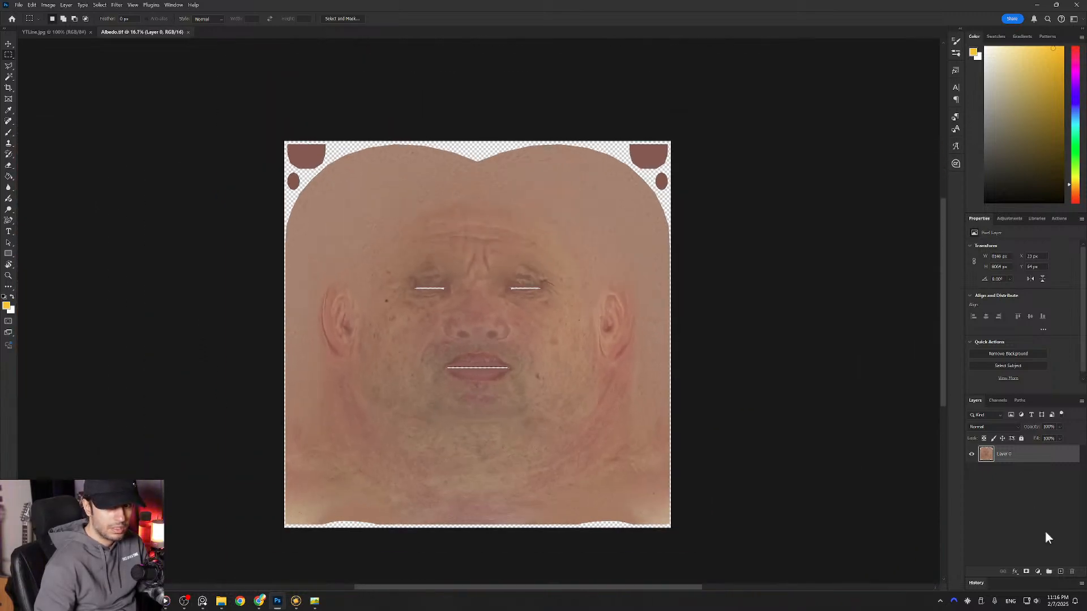
{"action": "left_click", "coordinate": [1059, 572]}
{"action": "left_click_drag", "start_coordinate": [1003, 460], "coordinate": [991, 480]}
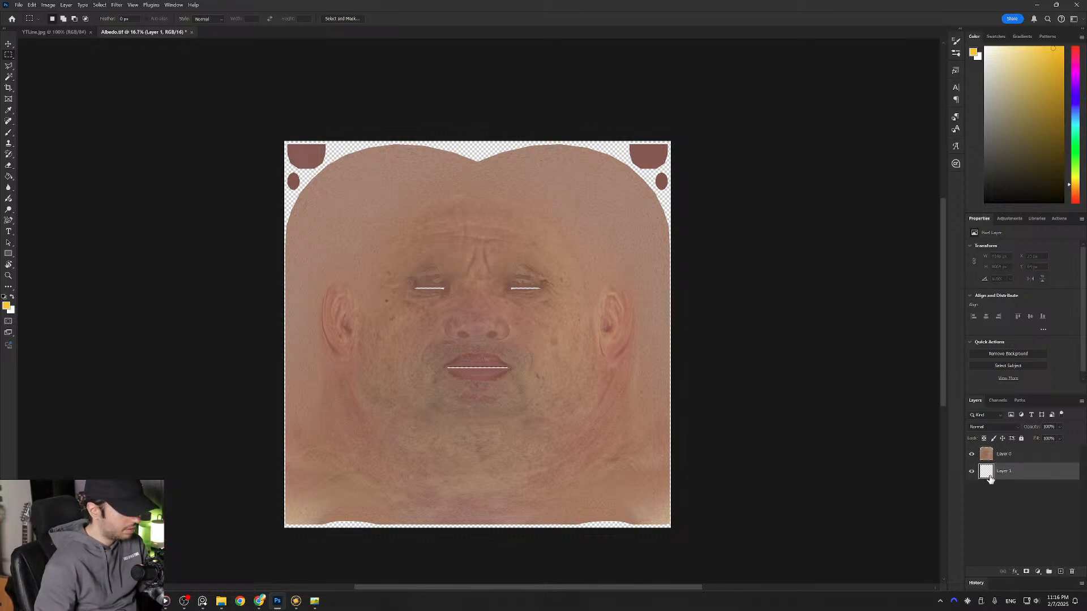
Step: Fill the new bottom layer with the reddish-brown sampled from the patch in the texture's upper-left corner
{"action": "key", "text": "g"}
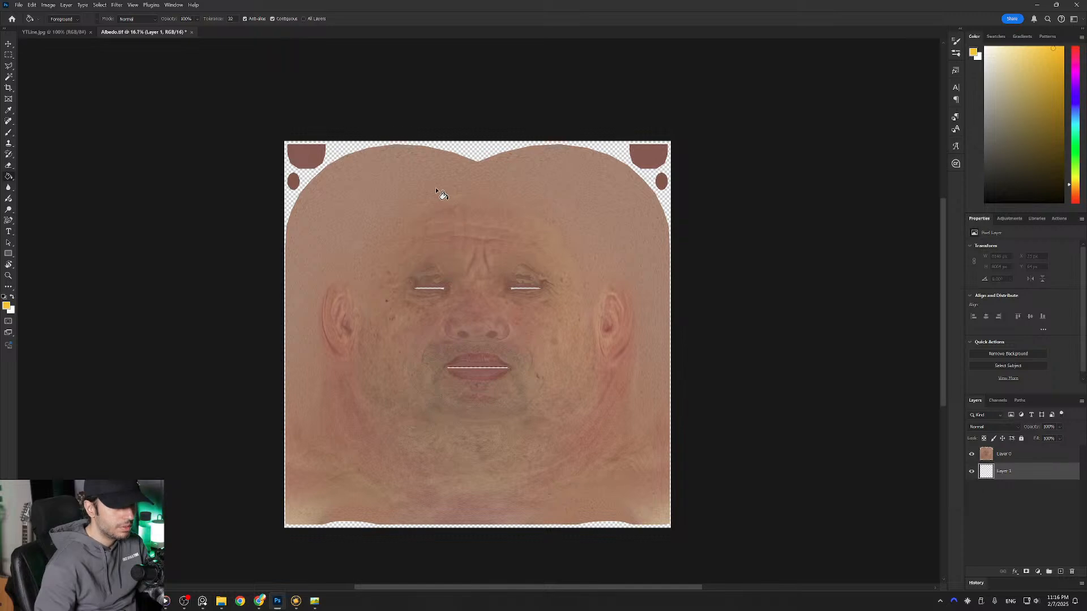
{"action": "scroll", "coordinate": [334, 156], "scroll_direction": "up", "scroll_amount": 3, "text": "alt"}
{"action": "left_click", "coordinate": [291, 158], "text": "alt"}
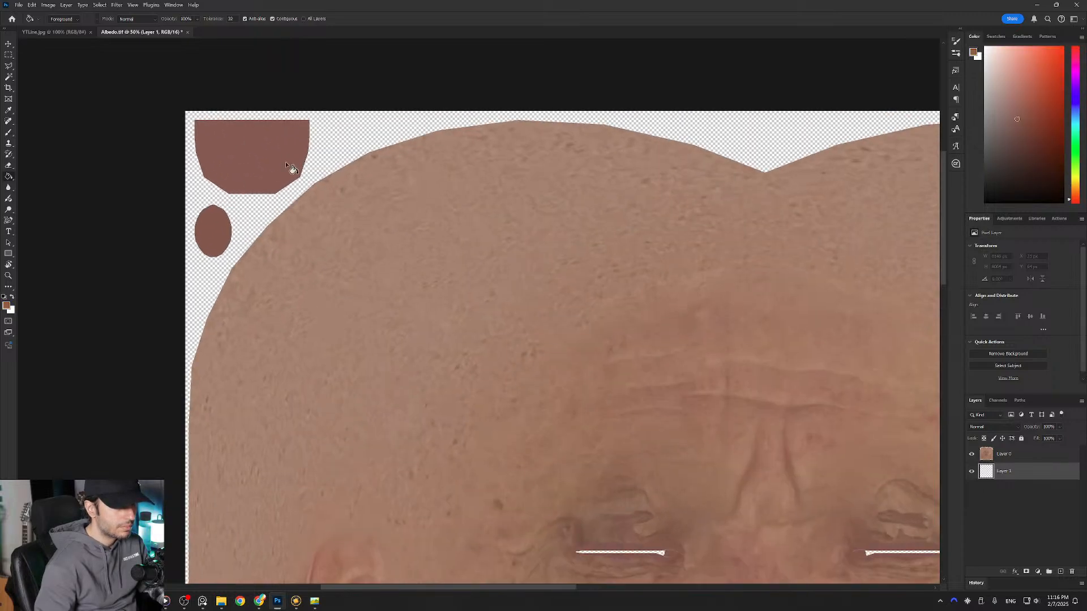
{"action": "left_click", "coordinate": [359, 158]}
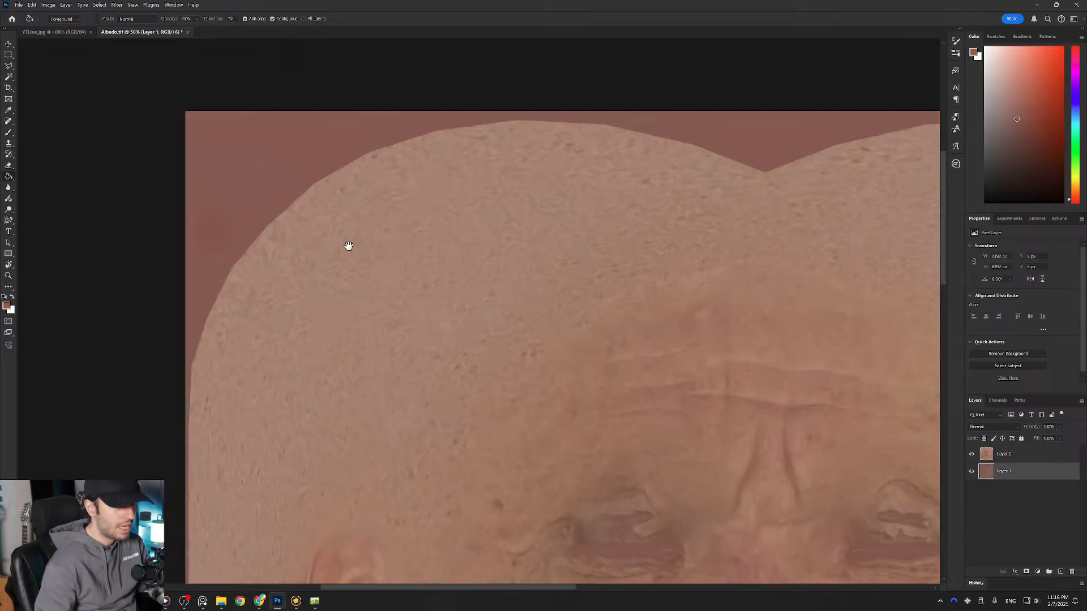
{"action": "scroll", "coordinate": [348, 245], "scroll_direction": "down", "scroll_amount": 2, "text": "alt"}
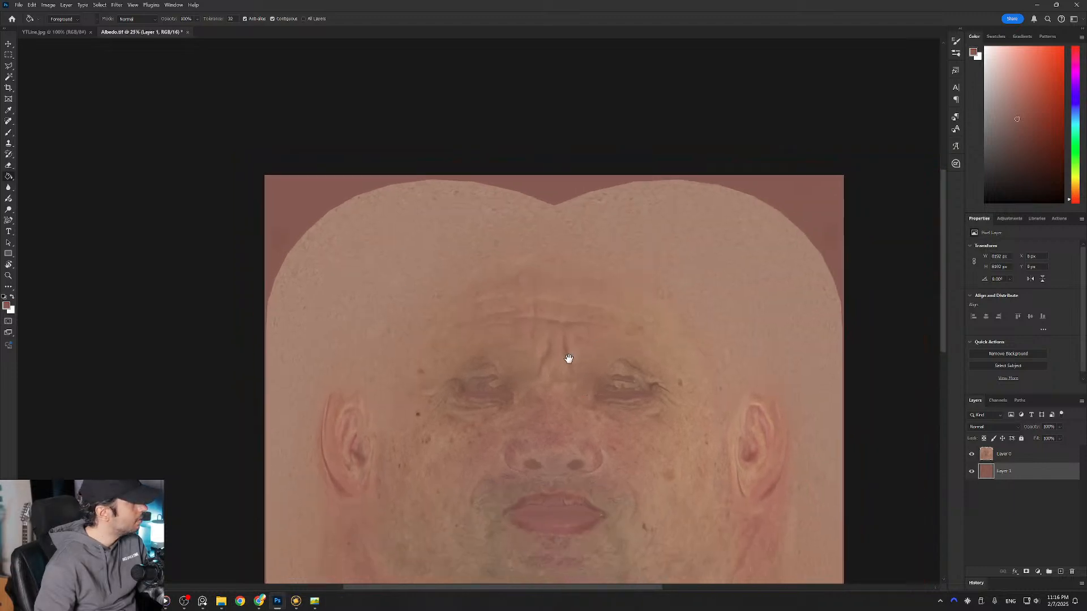
{"action": "left_click_drag", "start_coordinate": [573, 369], "coordinate": [554, 315]}
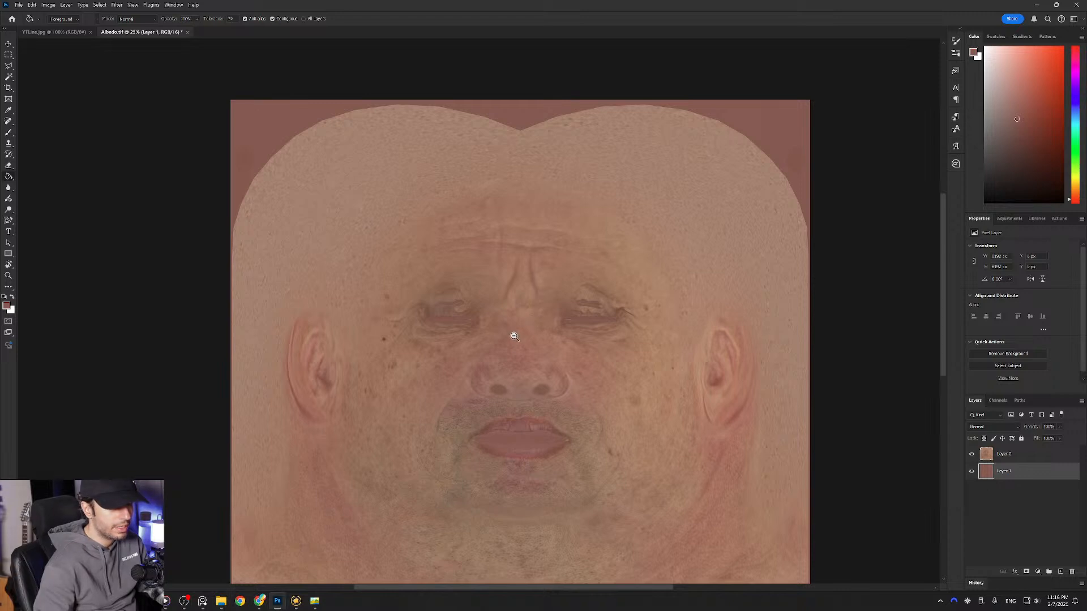
{"action": "scroll", "coordinate": [514, 336], "scroll_direction": "down", "scroll_amount": 1, "text": "alt"}
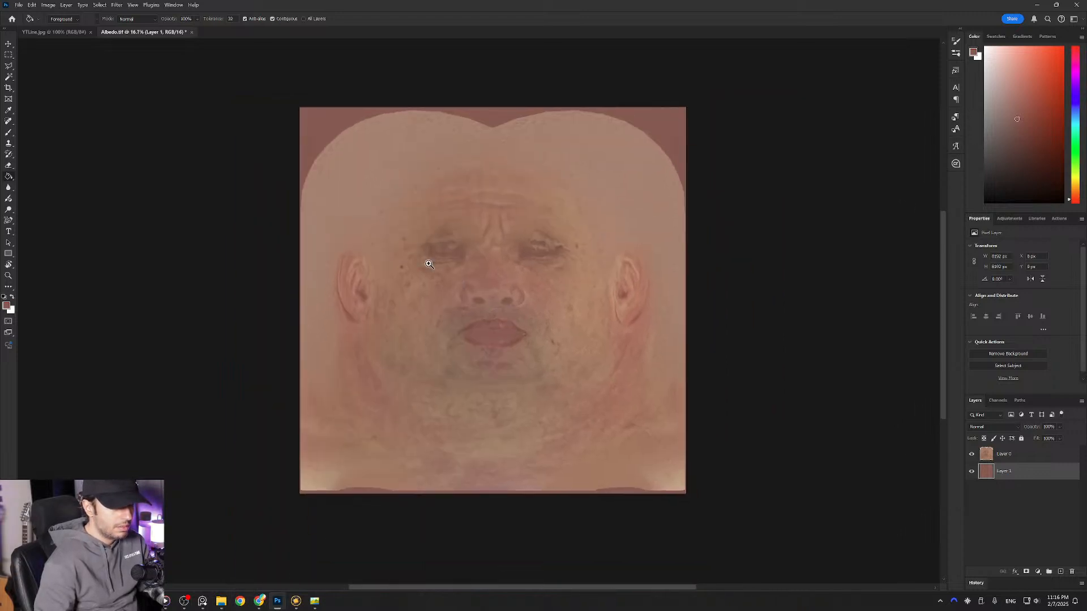
{"action": "scroll", "coordinate": [429, 264], "scroll_direction": "up", "scroll_amount": 1, "text": "alt"}
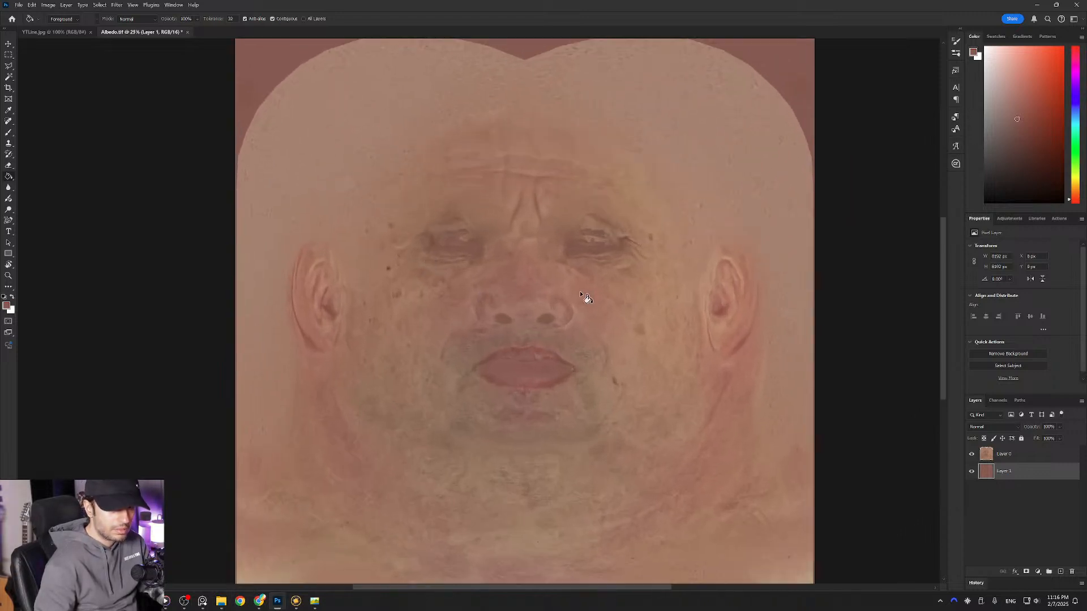
Step: On the face texture layer, outline the distorted upper eyelid of the eye on the image's left with the Polygonal Lasso
{"action": "left_click", "coordinate": [1018, 455]}
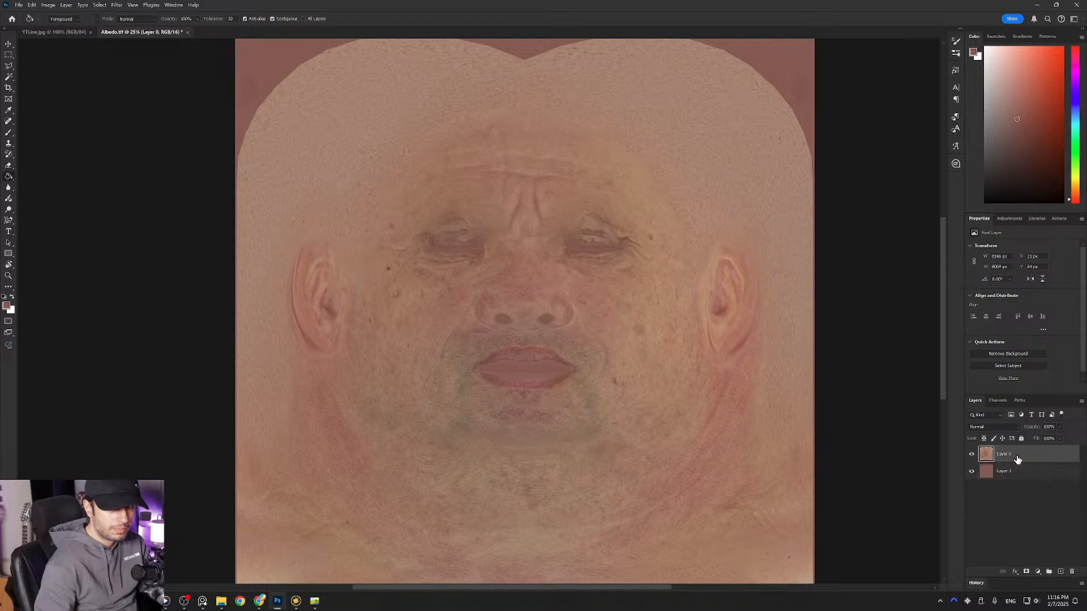
{"action": "left_click", "coordinate": [8, 66]}
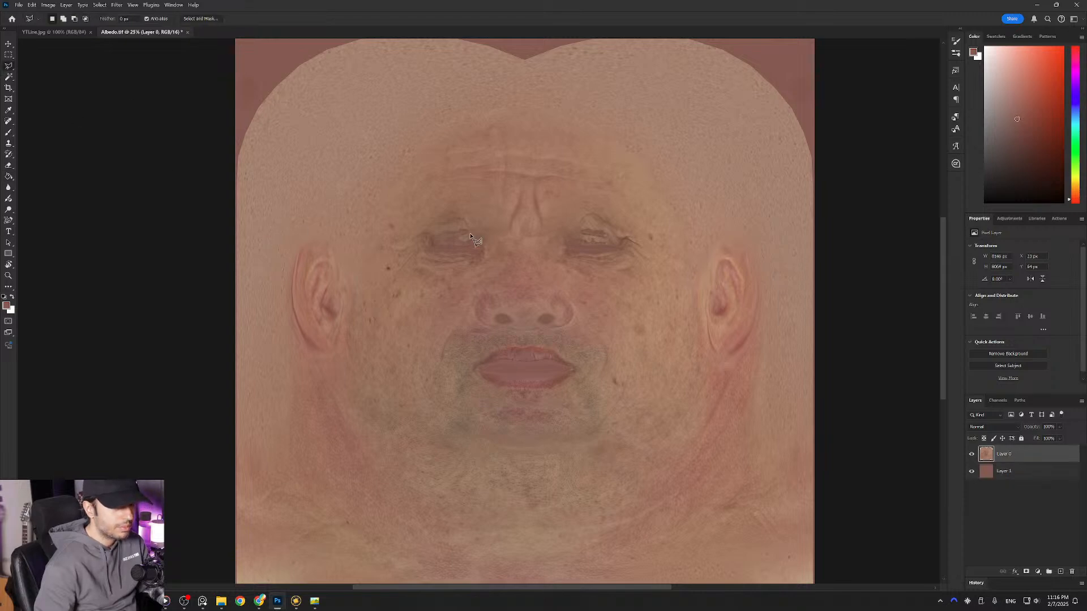
{"action": "scroll", "coordinate": [477, 225], "scroll_direction": "up", "scroll_amount": 3, "text": "alt"}
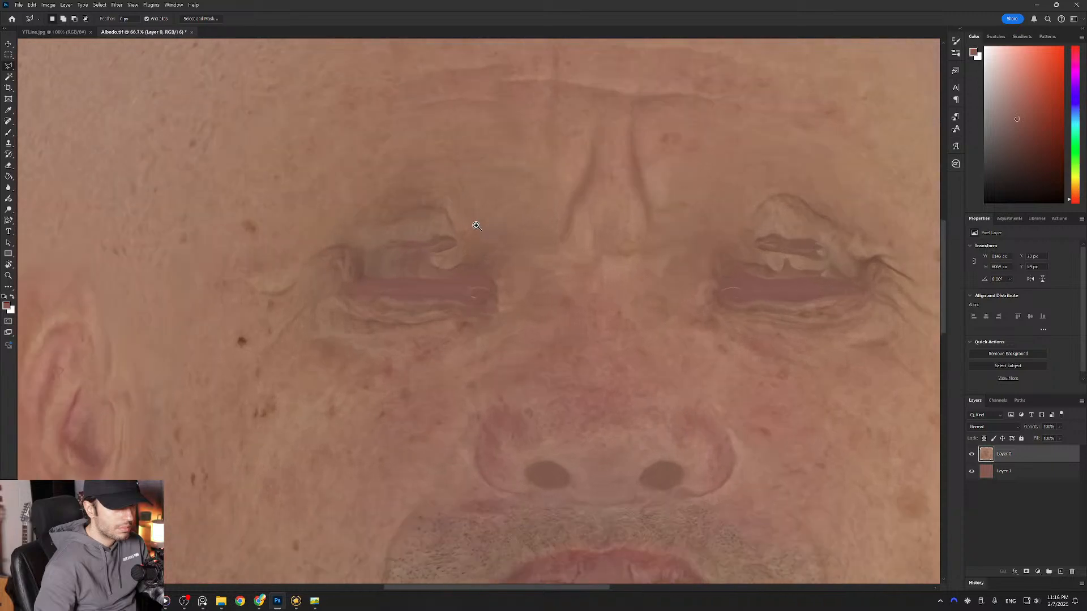
{"action": "left_click_drag", "start_coordinate": [469, 231], "coordinate": [479, 249]}
{"action": "left_click", "coordinate": [449, 263], "text": "ctrl"}
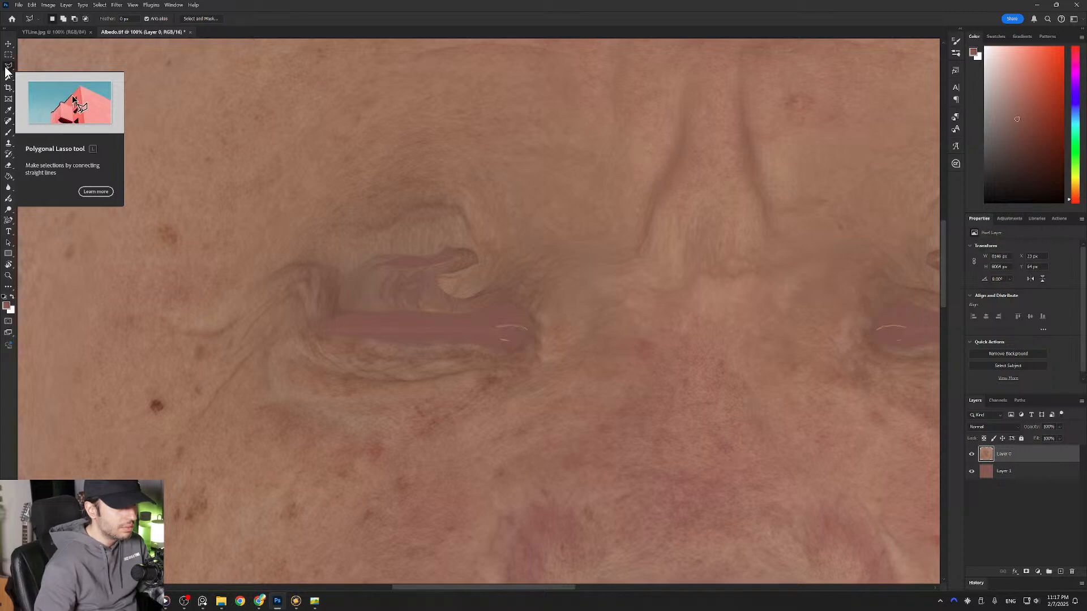
{"action": "left_click", "coordinate": [474, 187]}
{"action": "left_click", "coordinate": [509, 242]}
{"action": "left_click", "coordinate": [568, 282]}
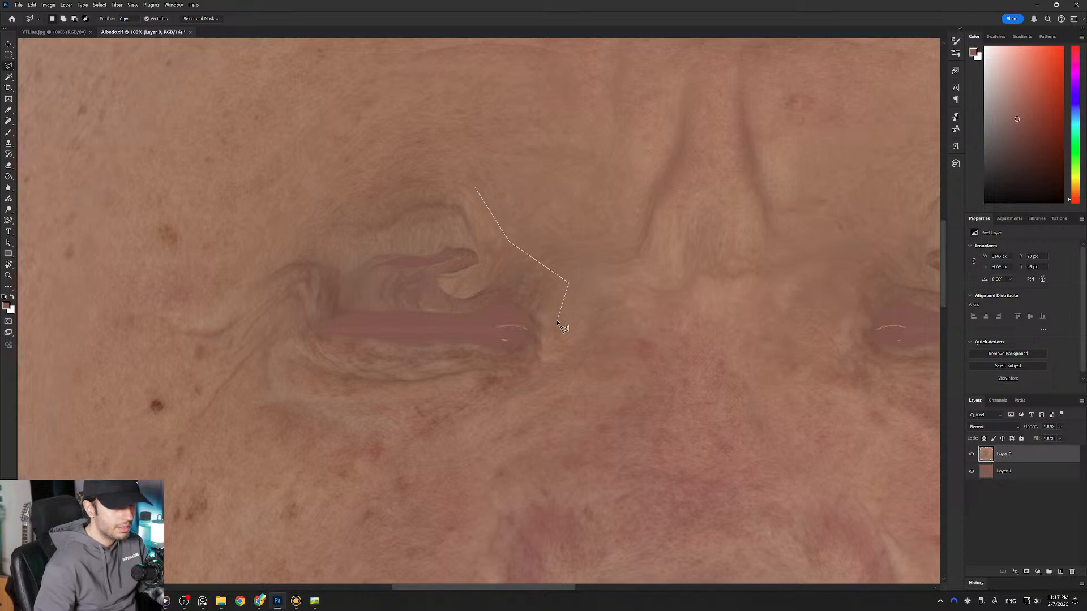
{"action": "left_click", "coordinate": [550, 327]}
{"action": "left_click", "coordinate": [501, 320]}
{"action": "left_click", "coordinate": [320, 326]}
{"action": "left_click", "coordinate": [272, 319]}
{"action": "left_click", "coordinate": [232, 318]}
{"action": "left_click", "coordinate": [240, 290]}
{"action": "left_click", "coordinate": [311, 218]}
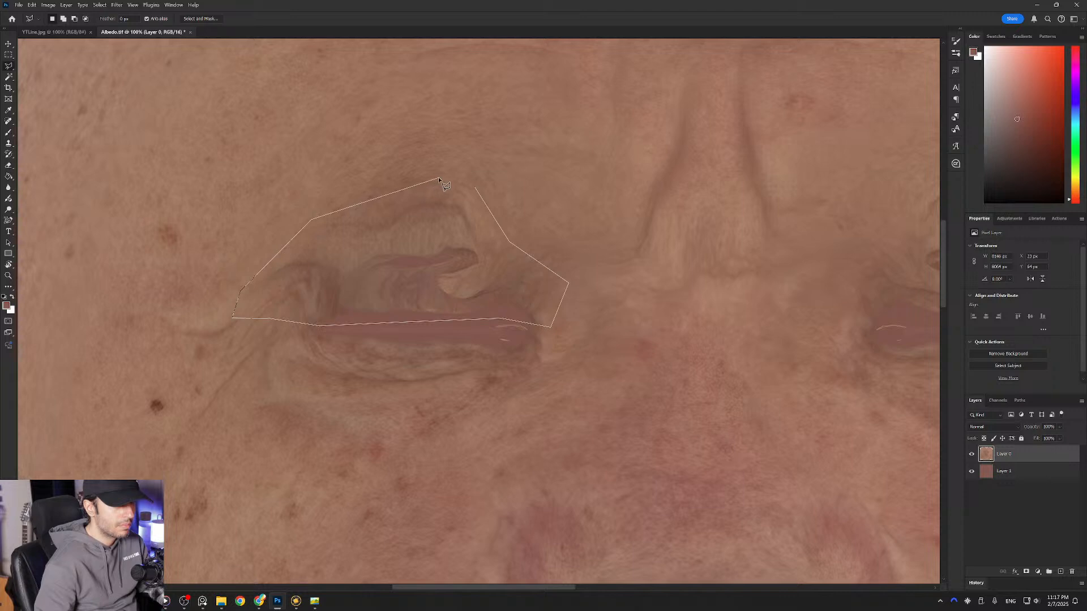
{"action": "left_click", "coordinate": [439, 179]}
{"action": "left_click", "coordinate": [475, 188]}
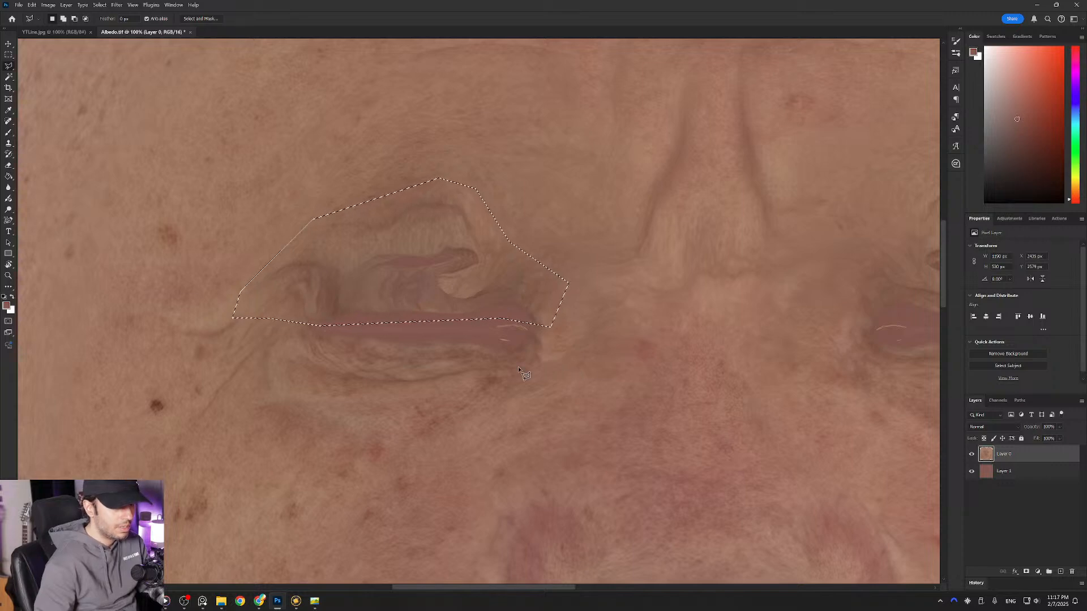
Step: Add the distorted upper eyelid area of the eye on the image's right to the lasso selection
{"action": "left_click_drag", "start_coordinate": [759, 374], "coordinate": [228, 300]}
{"action": "left_click_drag", "start_coordinate": [357, 229], "coordinate": [454, 317]}
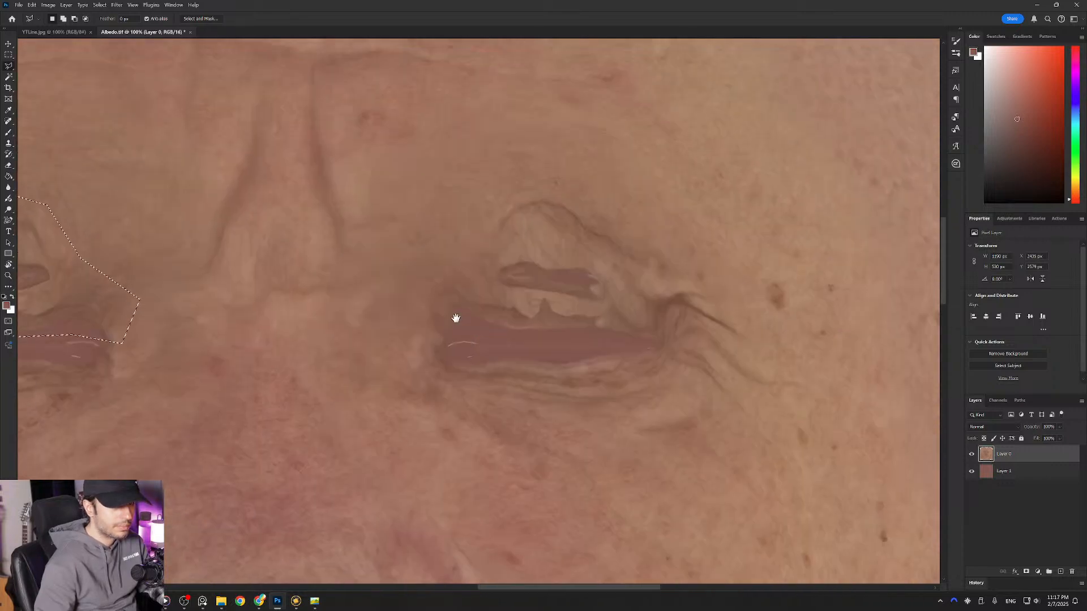
{"action": "left_click_drag", "start_coordinate": [658, 277], "coordinate": [93, 179]}
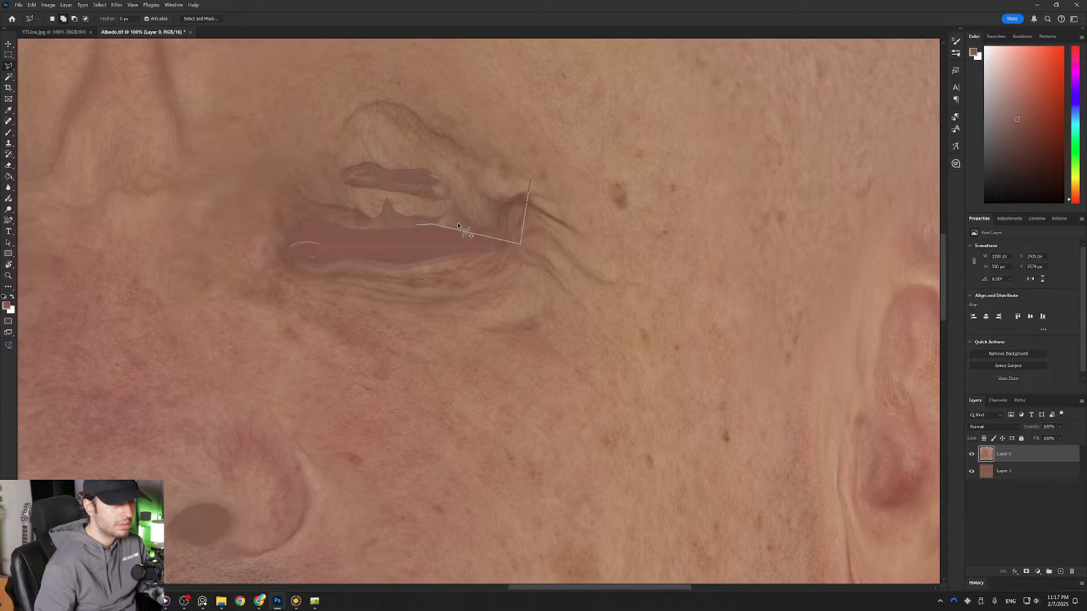
{"action": "left_click", "coordinate": [358, 227]}
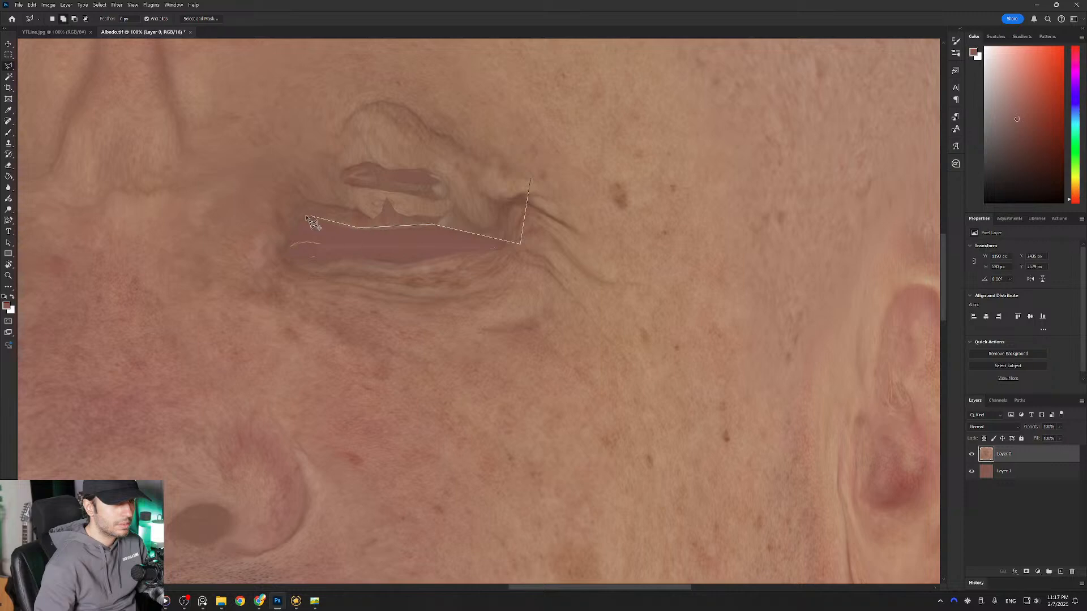
{"action": "left_click", "coordinate": [346, 214]}
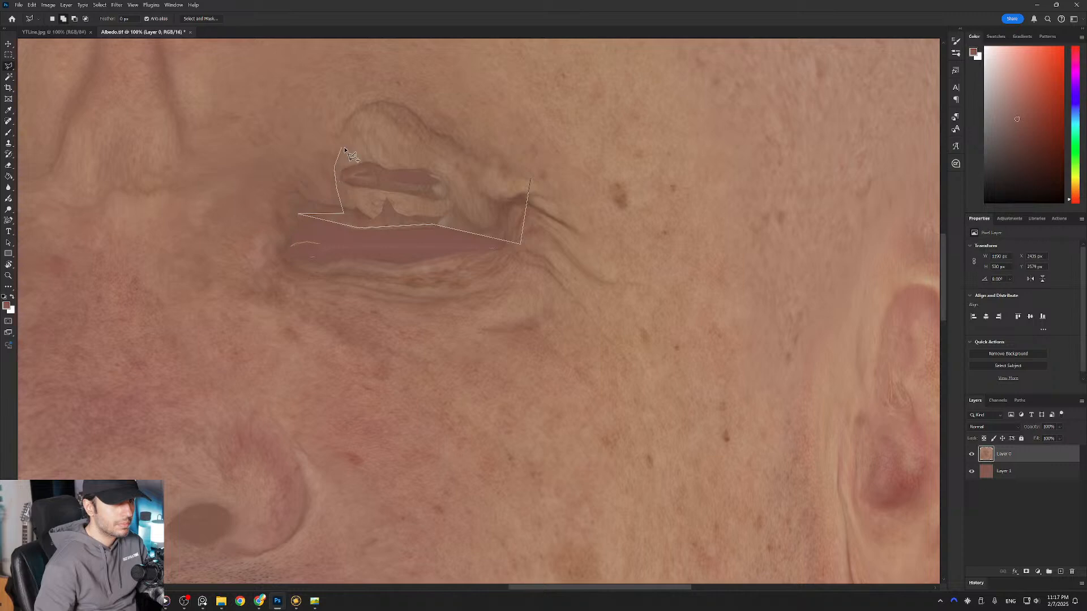
{"action": "left_click", "coordinate": [527, 186]}
{"action": "mouse_move", "coordinate": [399, 150]}
{"action": "left_mouse_down"}
{"action": "mouse_move", "coordinate": [537, 218]}
{"action": "mouse_move", "coordinate": [739, 271]}
{"action": "mouse_move", "coordinate": [791, 272]}
{"action": "left_mouse_up"}
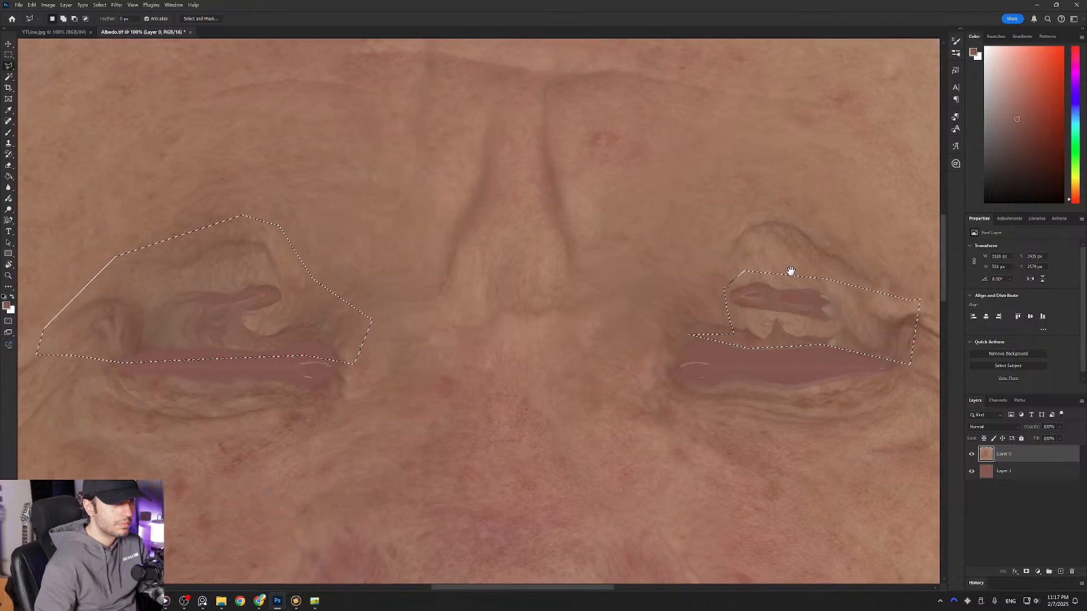
Step: Trim the excess outer corner from the eyelid selection of the eye on the image's left with the Polygonal Lasso
{"action": "left_click_drag", "start_coordinate": [112, 334], "coordinate": [266, 317]}
{"action": "left_click", "coordinate": [215, 283], "text": "alt"}
{"action": "left_click", "coordinate": [245, 357]}
{"action": "double_click", "coordinate": [141, 313]}
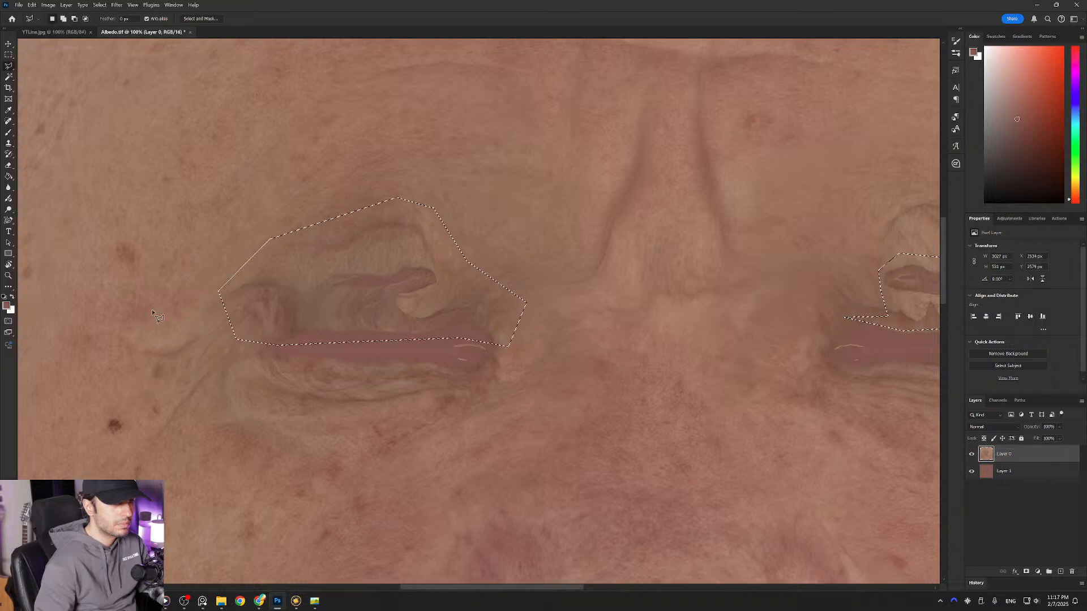
Step: Subtract the skin strip beside the nose from the inner side of the image-left eyelid selection
{"action": "left_click", "coordinate": [460, 249]}
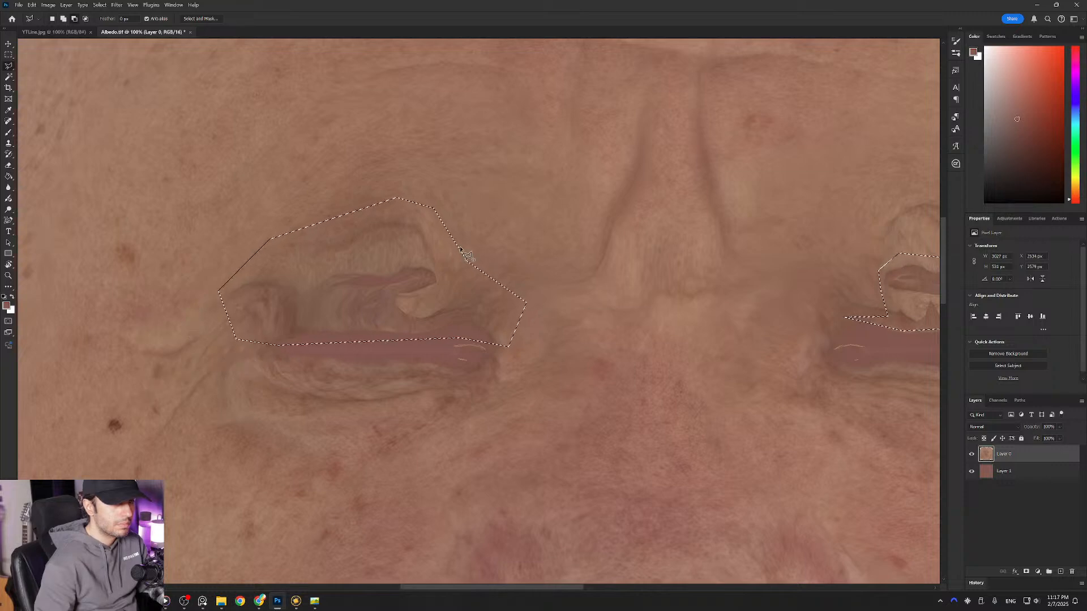
{"action": "left_click", "coordinate": [460, 277]}
{"action": "left_click", "coordinate": [511, 335]}
{"action": "left_click", "coordinate": [514, 375]}
{"action": "double_click", "coordinate": [491, 214]}
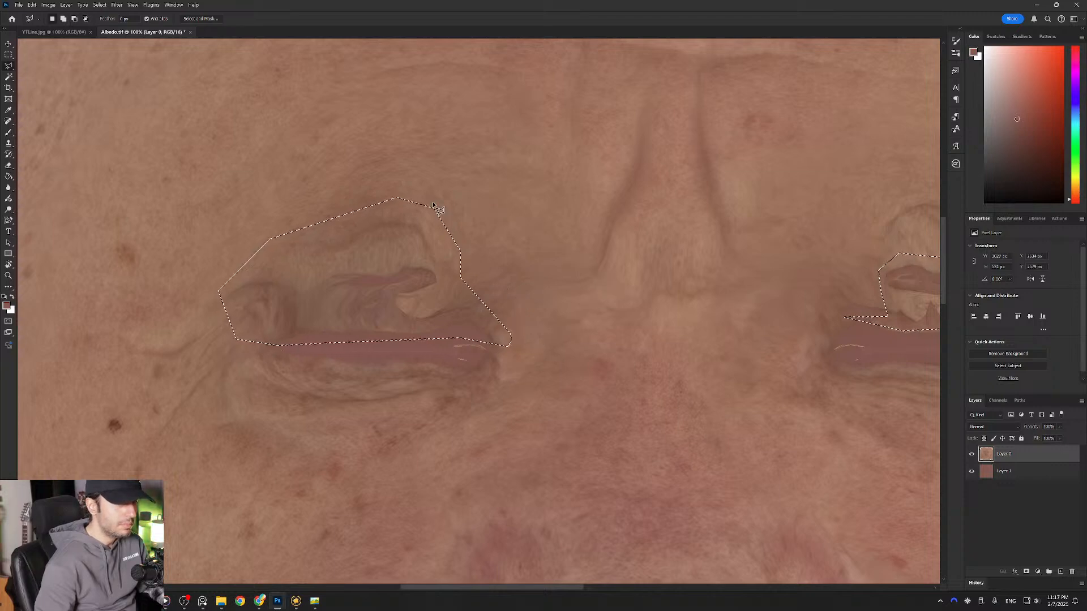
Step: Add the distorted crease above the eye on the image's right to the lasso selection
{"action": "left_click_drag", "start_coordinate": [753, 248], "coordinate": [388, 255]}
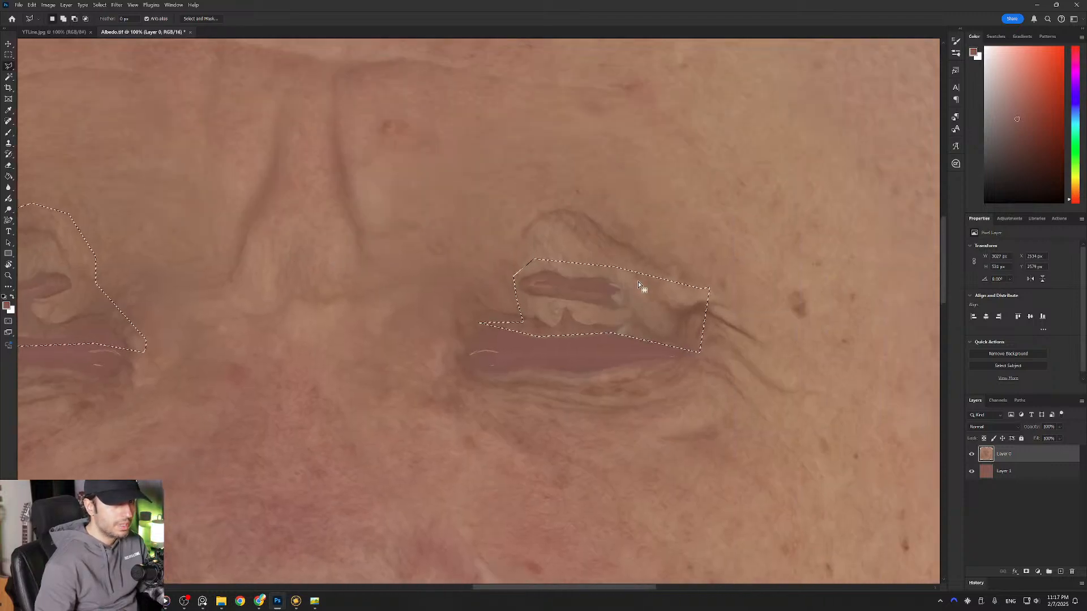
{"action": "left_click", "coordinate": [665, 278]}
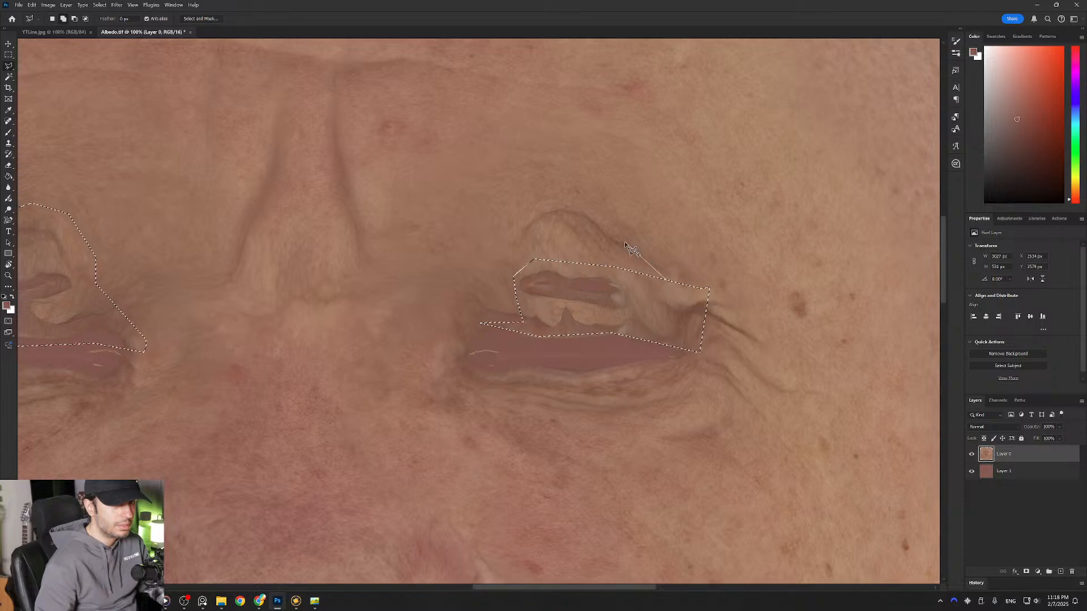
{"action": "left_click", "coordinate": [579, 206]}
{"action": "left_click", "coordinate": [536, 206]}
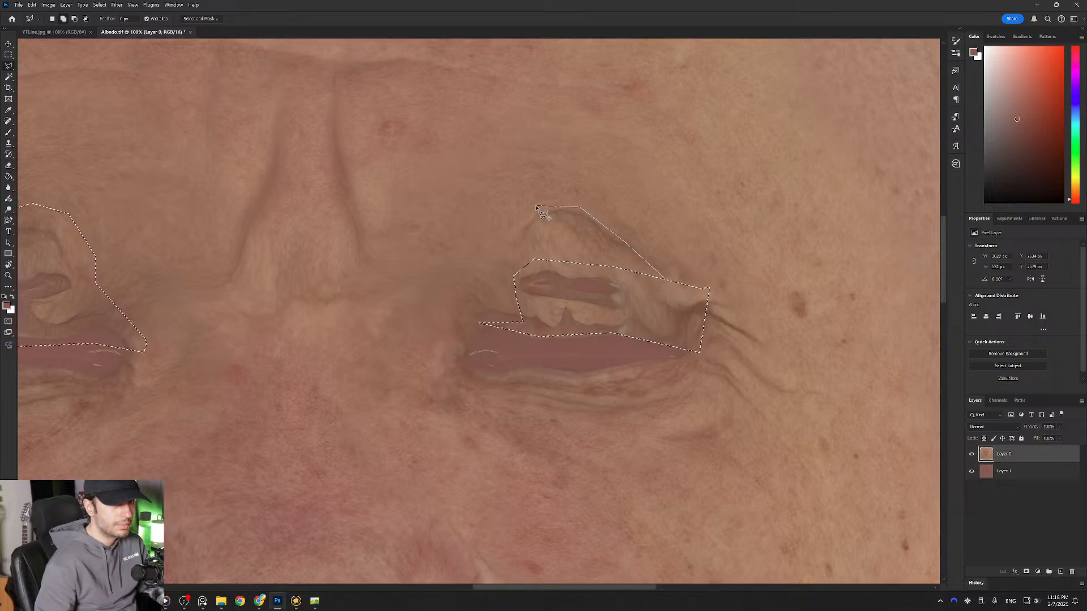
{"action": "left_click", "coordinate": [511, 247]}
{"action": "left_click", "coordinate": [563, 227]}
{"action": "double_click", "coordinate": [638, 285]}
Step: Add the light, torn-looking patch at the mouth corner on the image's right to the selection
{"action": "left_click_drag", "start_coordinate": [407, 322], "coordinate": [608, 249]}
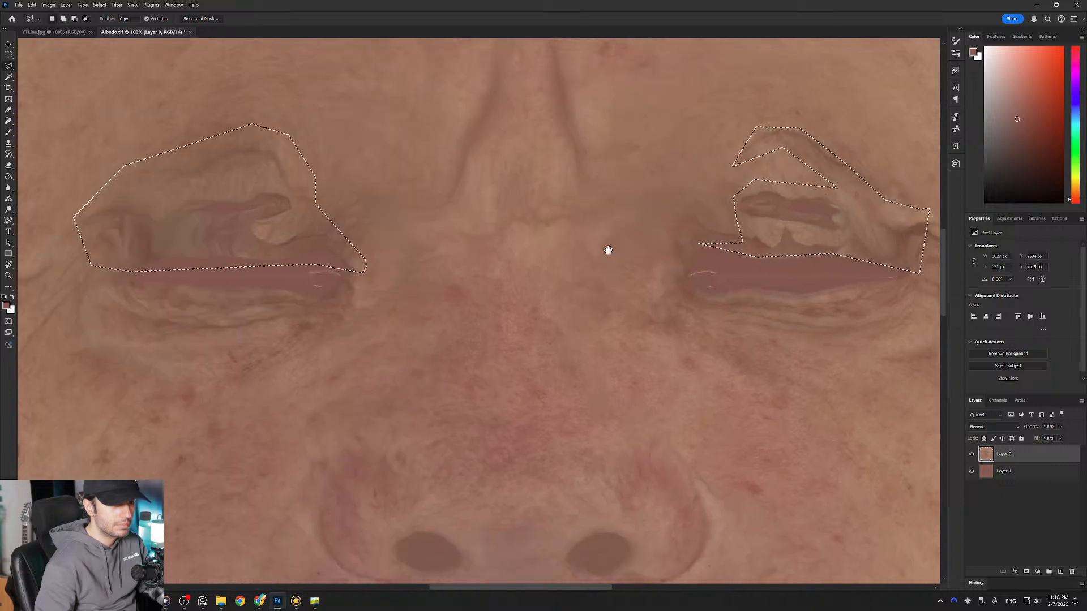
{"action": "left_click_drag", "start_coordinate": [481, 338], "coordinate": [475, 84]}
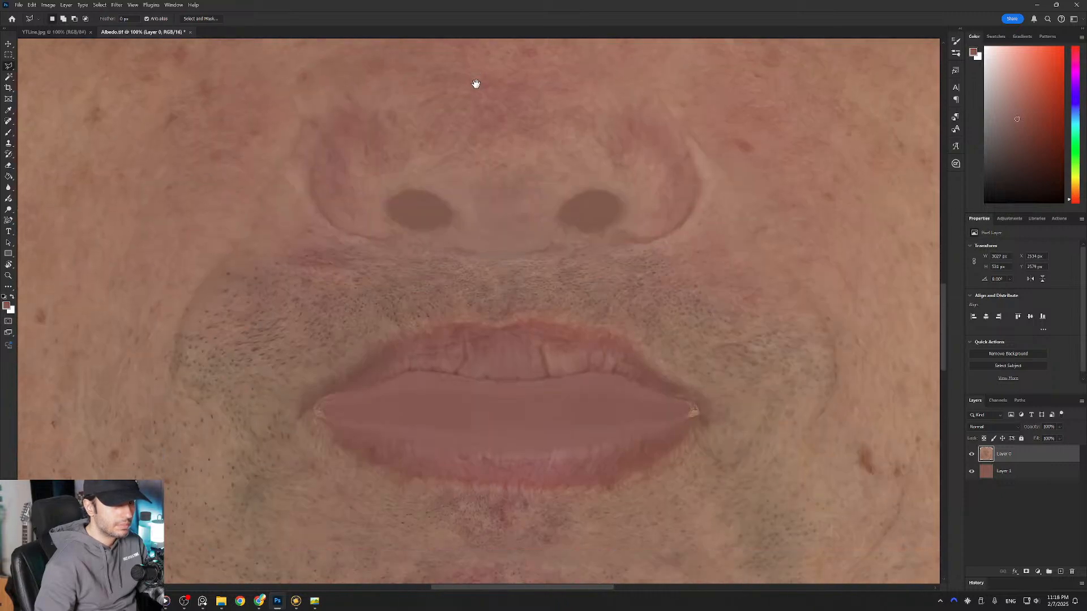
{"action": "left_click_drag", "start_coordinate": [713, 303], "coordinate": [535, 185]}
{"action": "left_click", "coordinate": [480, 277], "text": "ctrl"}
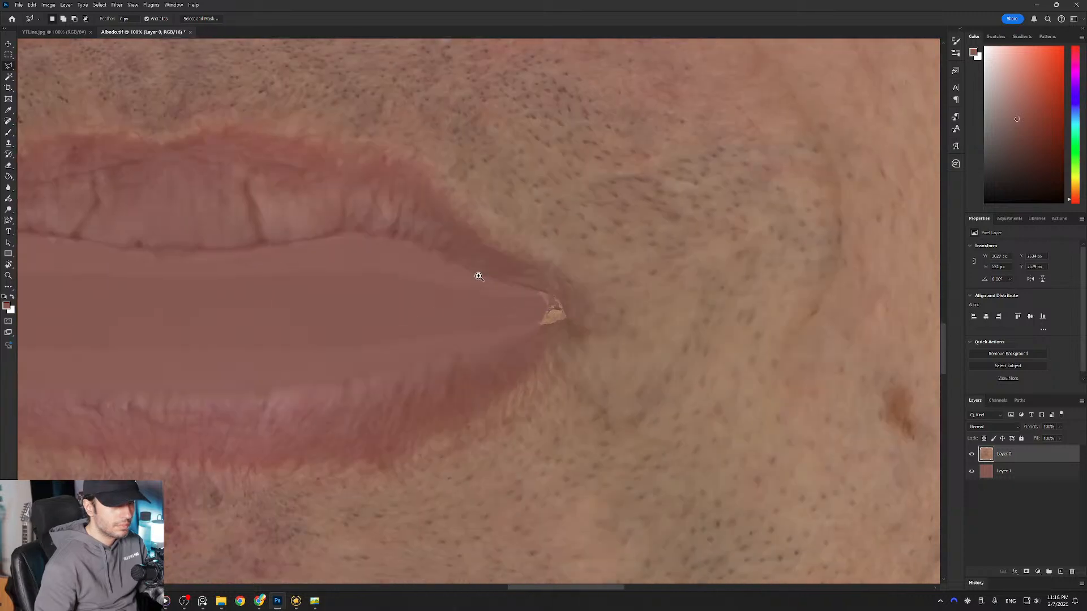
{"action": "left_click", "coordinate": [479, 276], "text": "ctrl"}
{"action": "left_click", "coordinate": [594, 300]}
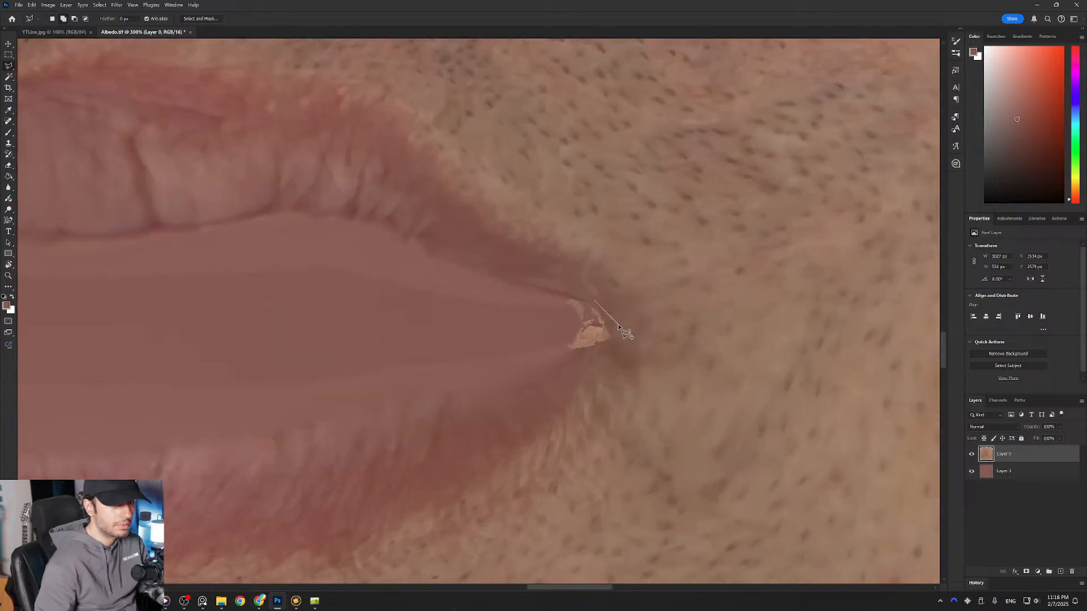
{"action": "left_click", "coordinate": [615, 328]}
{"action": "left_click", "coordinate": [613, 343]}
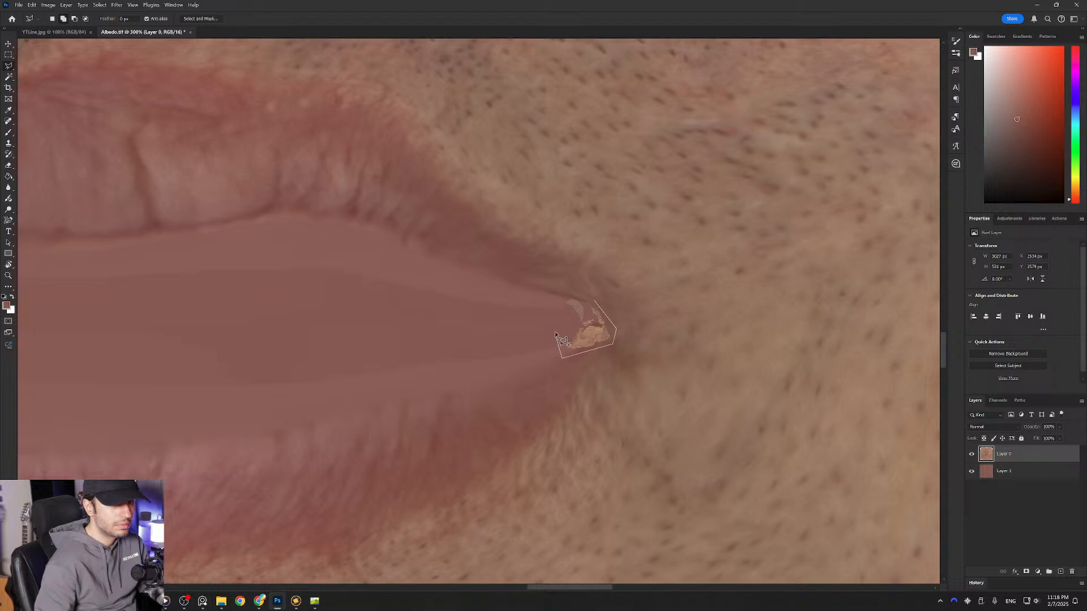
{"action": "left_click", "coordinate": [594, 300]}
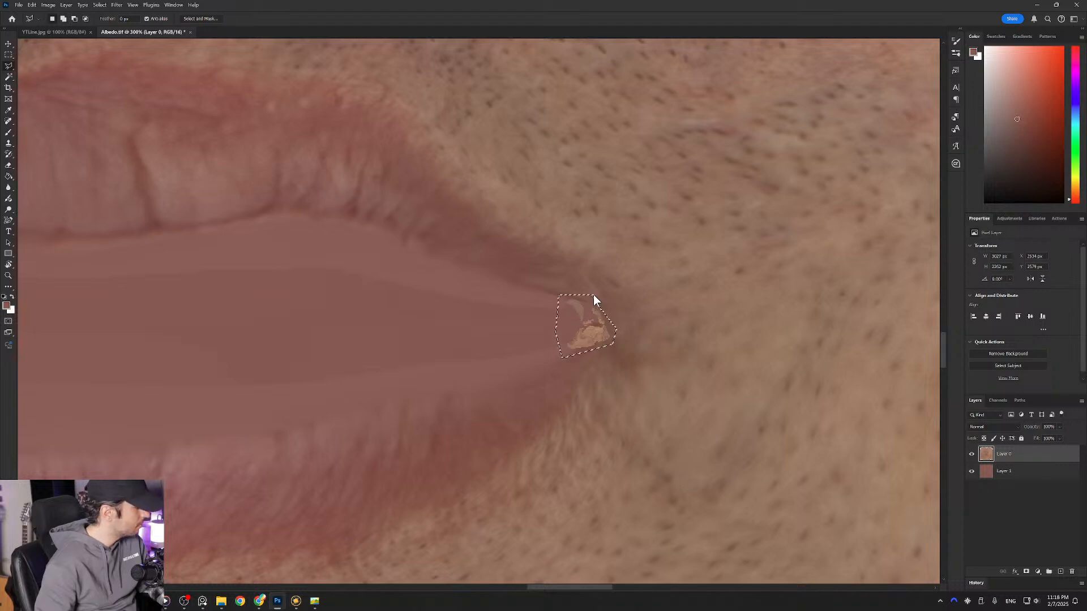
Step: Add the light artifact at the mouth corner on the image's left to the selection
{"action": "left_click_drag", "start_coordinate": [368, 339], "coordinate": [685, 323]}
{"action": "left_click_drag", "start_coordinate": [456, 334], "coordinate": [854, 331]}
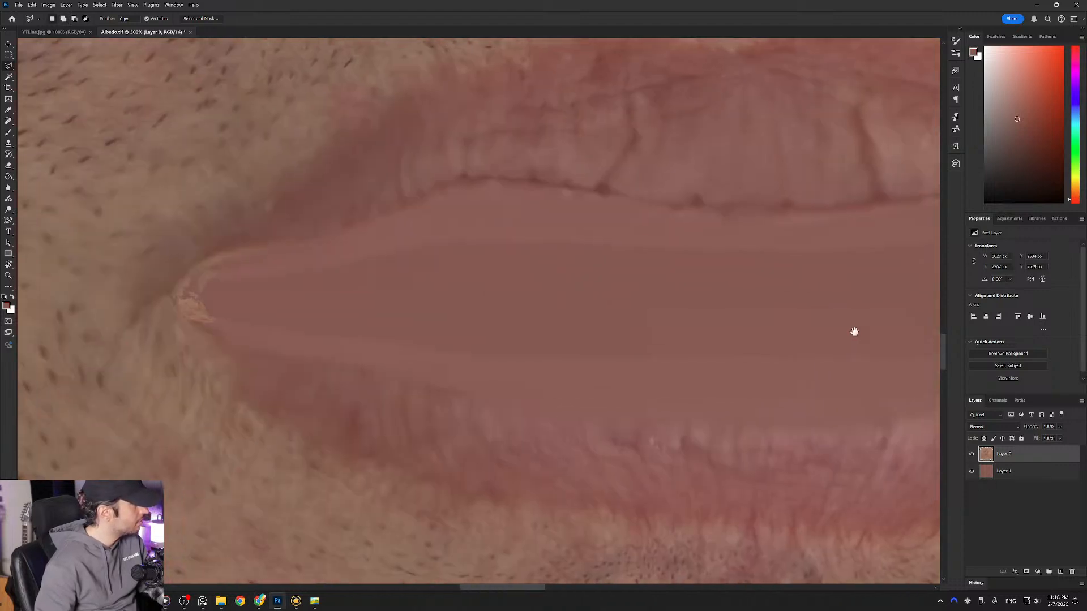
{"action": "left_click_drag", "start_coordinate": [504, 395], "coordinate": [753, 382]}
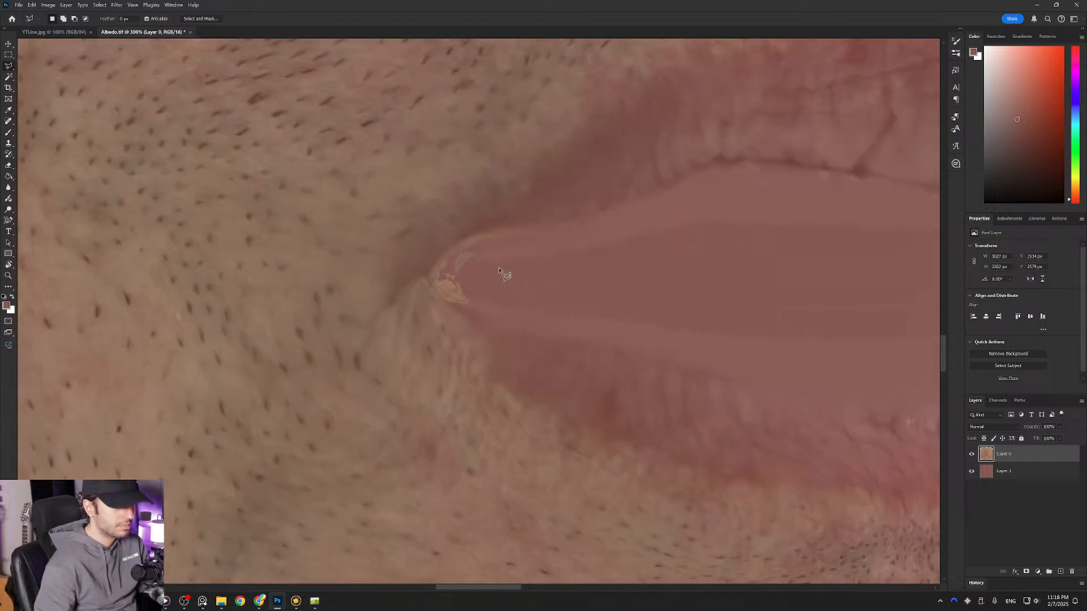
{"action": "left_click", "coordinate": [479, 309]}
{"action": "left_click", "coordinate": [463, 312]}
{"action": "left_click", "coordinate": [435, 304]}
{"action": "left_click", "coordinate": [420, 289]}
{"action": "left_click", "coordinate": [432, 256]}
{"action": "left_click", "coordinate": [473, 240]}
{"action": "left_click", "coordinate": [484, 247]}
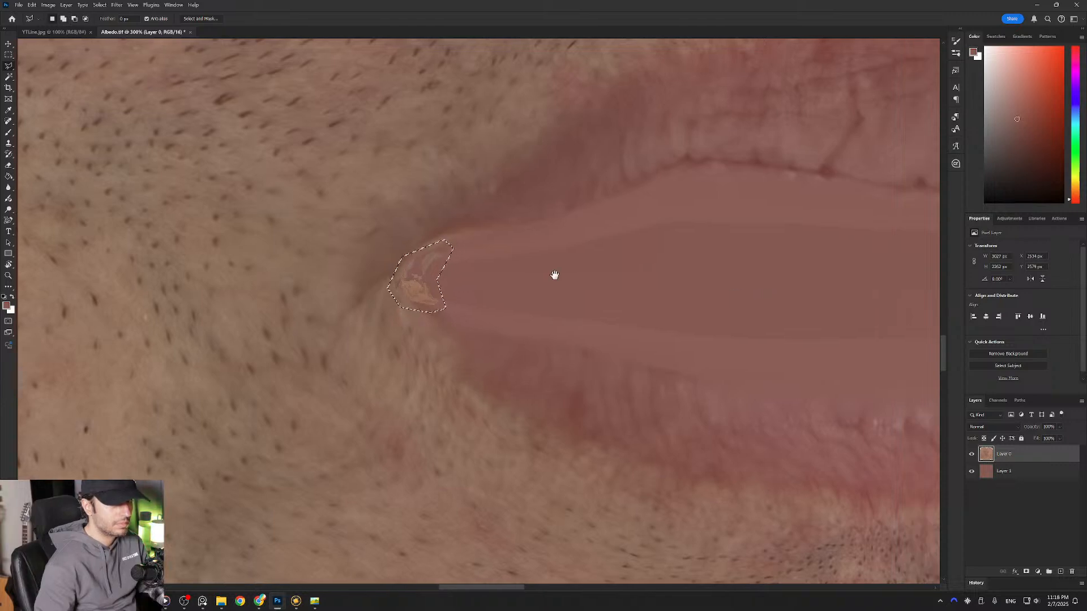
Step: Inspect the chin, neck, forehead and ear areas of the face texture for further defects
{"action": "left_click_drag", "start_coordinate": [794, 297], "coordinate": [483, 270]}
{"action": "scroll", "coordinate": [483, 269], "scroll_direction": "down", "scroll_amount": 3, "text": "alt"}
{"action": "left_click_drag", "start_coordinate": [624, 332], "coordinate": [525, 239]}
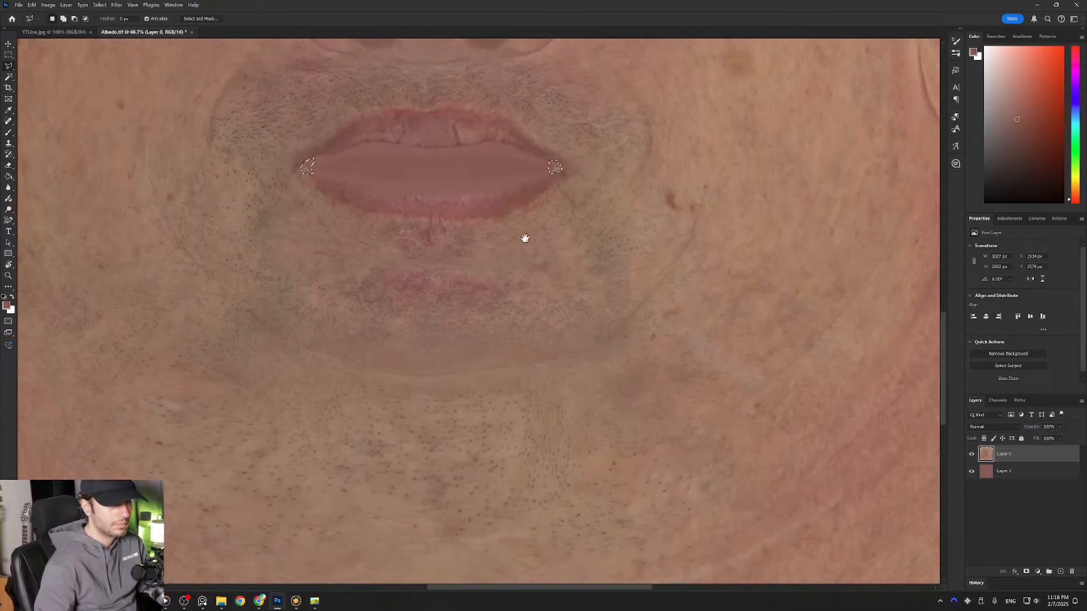
{"action": "left_click_drag", "start_coordinate": [614, 360], "coordinate": [612, 205]}
{"action": "left_click_drag", "start_coordinate": [545, 260], "coordinate": [553, 211]}
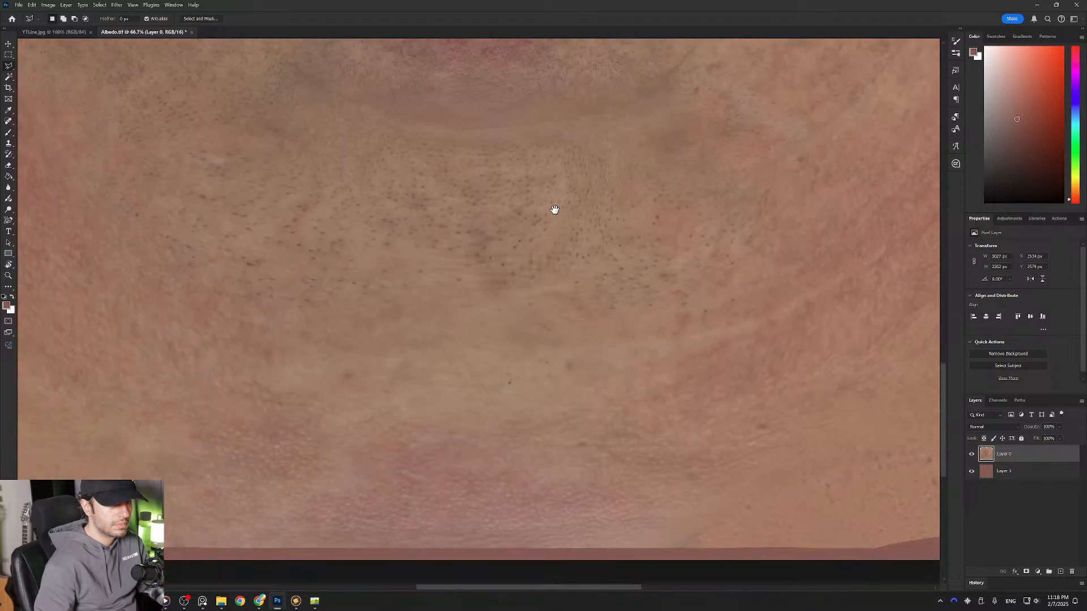
{"action": "scroll", "coordinate": [364, 364], "scroll_direction": "down", "scroll_amount": 2, "text": "alt"}
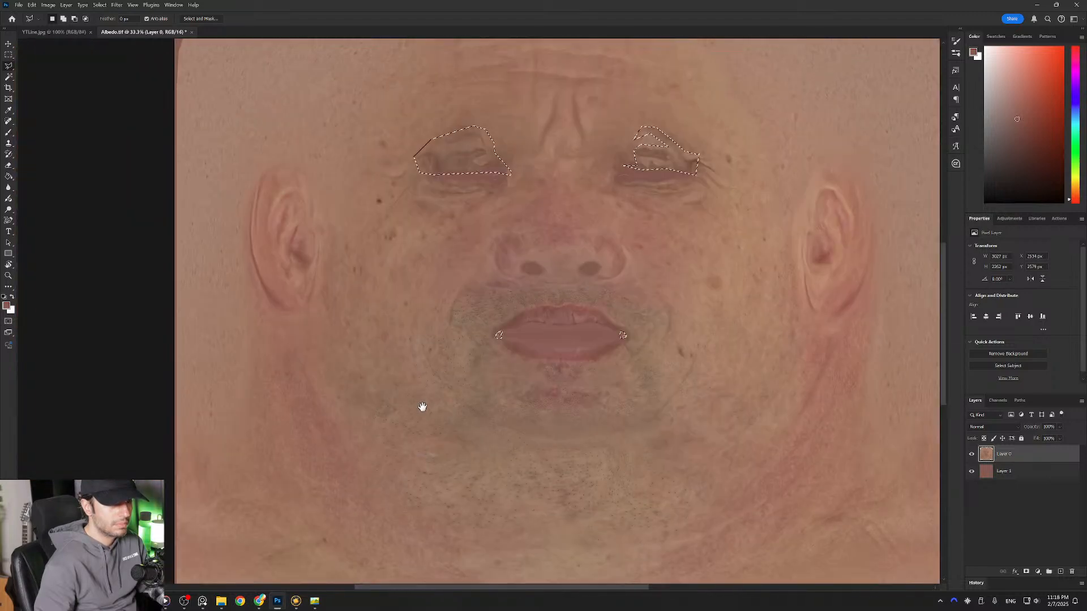
{"action": "left_click_drag", "start_coordinate": [635, 340], "coordinate": [498, 413]}
{"action": "left_click_drag", "start_coordinate": [498, 283], "coordinate": [566, 217]}
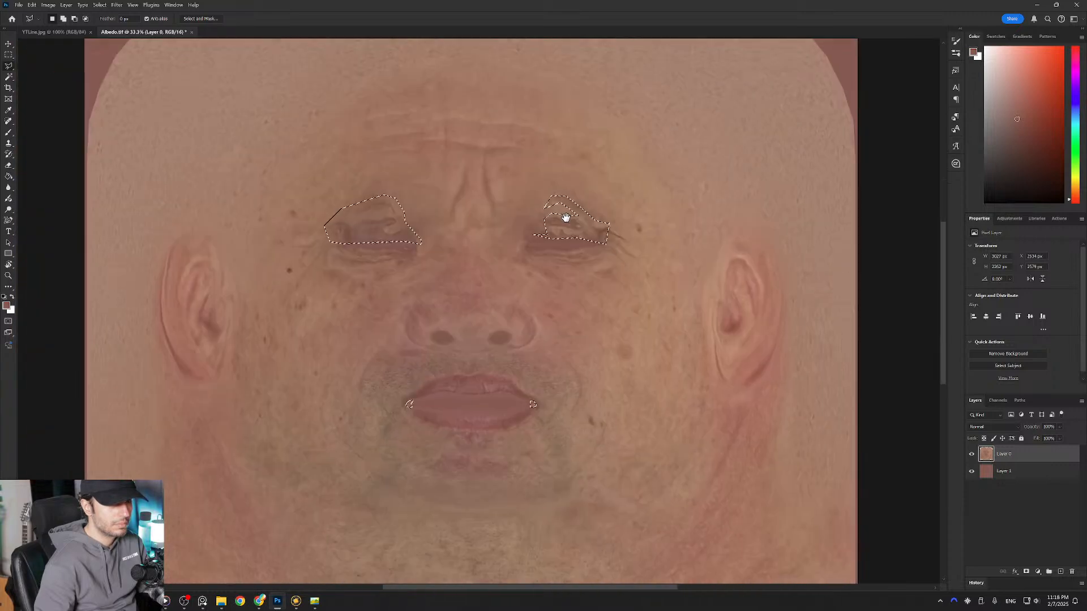
{"action": "left_click", "coordinate": [413, 343], "text": "ctrl"}
{"action": "left_click_drag", "start_coordinate": [534, 359], "coordinate": [795, 301]}
{"action": "left_click_drag", "start_coordinate": [324, 232], "coordinate": [121, 225]}
{"action": "left_click_drag", "start_coordinate": [671, 296], "coordinate": [166, 372]}
{"action": "left_click_drag", "start_coordinate": [357, 229], "coordinate": [543, 453]}
{"action": "left_click_drag", "start_coordinate": [293, 336], "coordinate": [504, 126]}
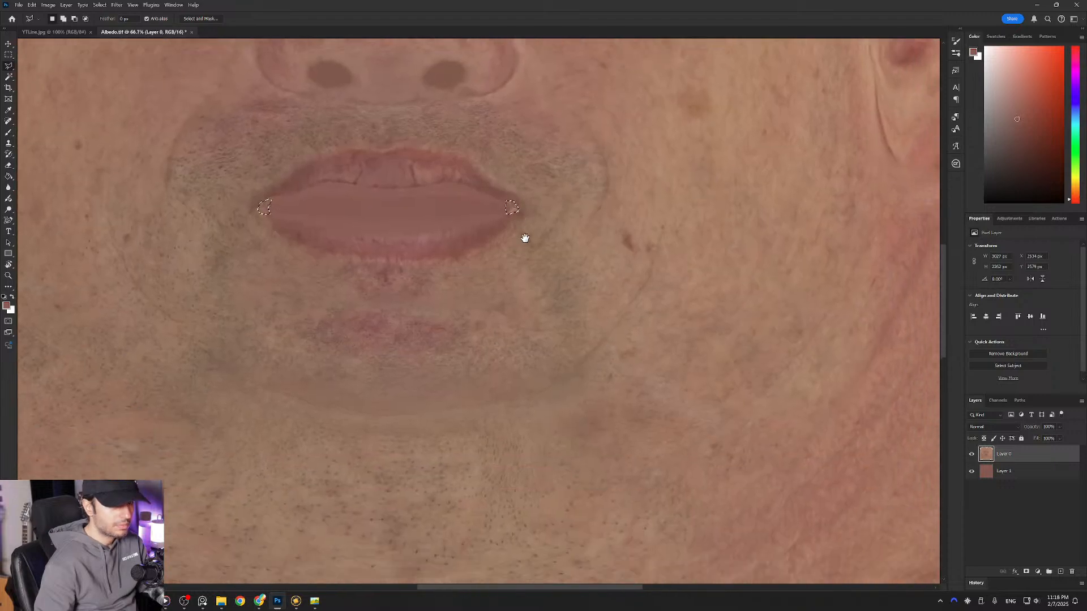
Step: Add the curved gap along the texture's lower edge on the image's right to the lasso selection
{"action": "left_click_drag", "start_coordinate": [529, 217], "coordinate": [514, 45]}
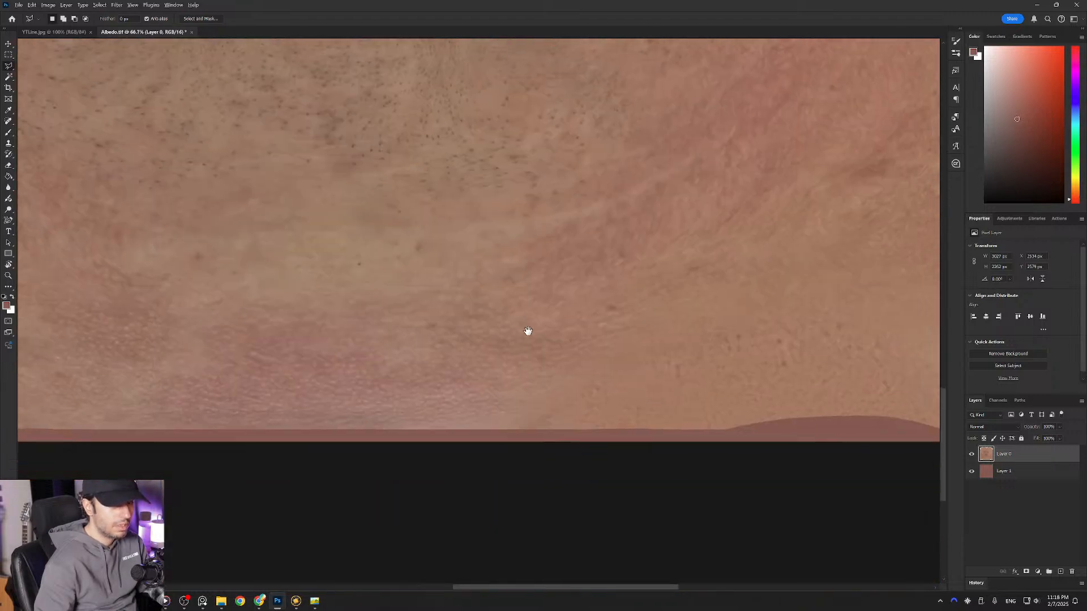
{"action": "scroll", "coordinate": [527, 328], "scroll_direction": "down", "scroll_amount": 2, "text": "alt"}
{"action": "scroll", "coordinate": [599, 338], "scroll_direction": "up", "scroll_amount": 2, "text": "alt"}
{"action": "left_click", "coordinate": [389, 349]}
{"action": "left_click", "coordinate": [426, 335]}
{"action": "left_click", "coordinate": [514, 326]}
{"action": "left_click", "coordinate": [606, 335]}
{"action": "left_click", "coordinate": [632, 355]}
{"action": "left_click", "coordinate": [383, 356]}
Step: Add the sloped gap at the texture's lower-right corner to the selection
{"action": "left_click", "coordinate": [283, 283], "text": "alt"}
{"action": "left_click", "coordinate": [283, 282], "text": "alt"}
{"action": "left_click", "coordinate": [283, 283], "text": "alt"}
{"action": "left_click_drag", "start_coordinate": [233, 285], "coordinate": [247, 233]}
{"action": "scroll", "coordinate": [493, 306], "scroll_direction": "up", "scroll_amount": 3, "text": "alt"}
{"action": "left_click_drag", "start_coordinate": [456, 354], "coordinate": [313, 228]}
{"action": "scroll", "coordinate": [346, 308], "scroll_direction": "up", "scroll_amount": 1, "text": "alt"}
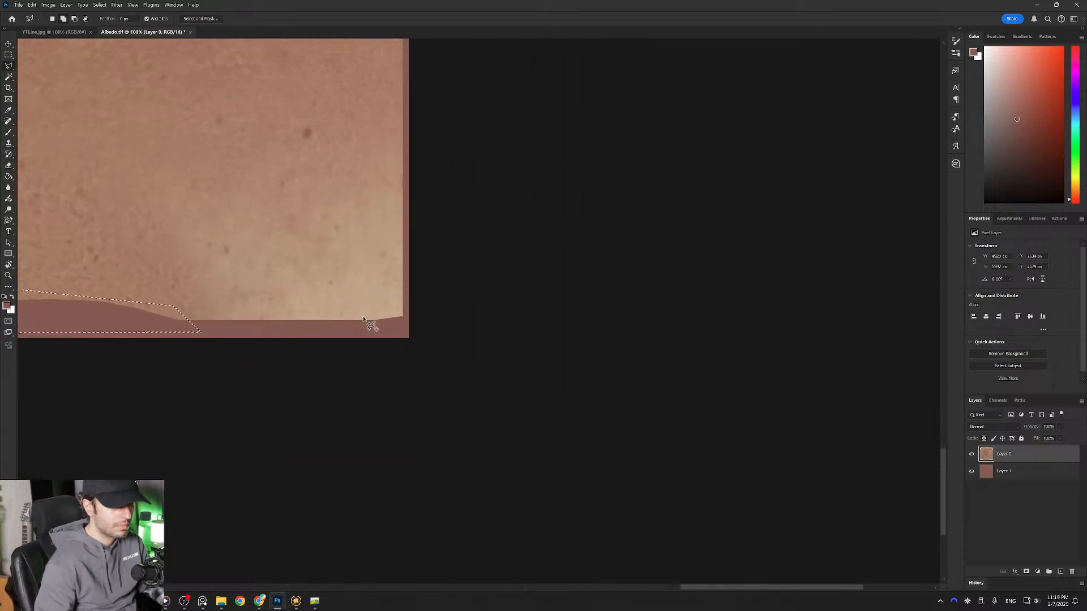
{"action": "mouse_move", "coordinate": [373, 319]}
{"action": "left_mouse_down"}
{"action": "mouse_move", "coordinate": [408, 310]}
{"action": "mouse_move", "coordinate": [362, 331]}
{"action": "left_mouse_up"}
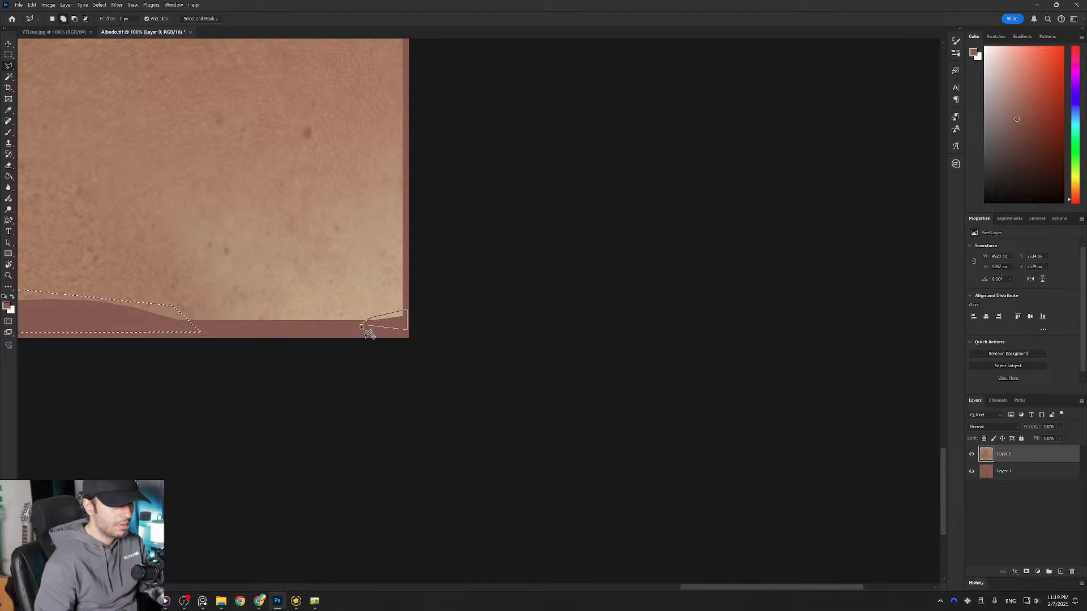
{"action": "left_click", "coordinate": [362, 325]}
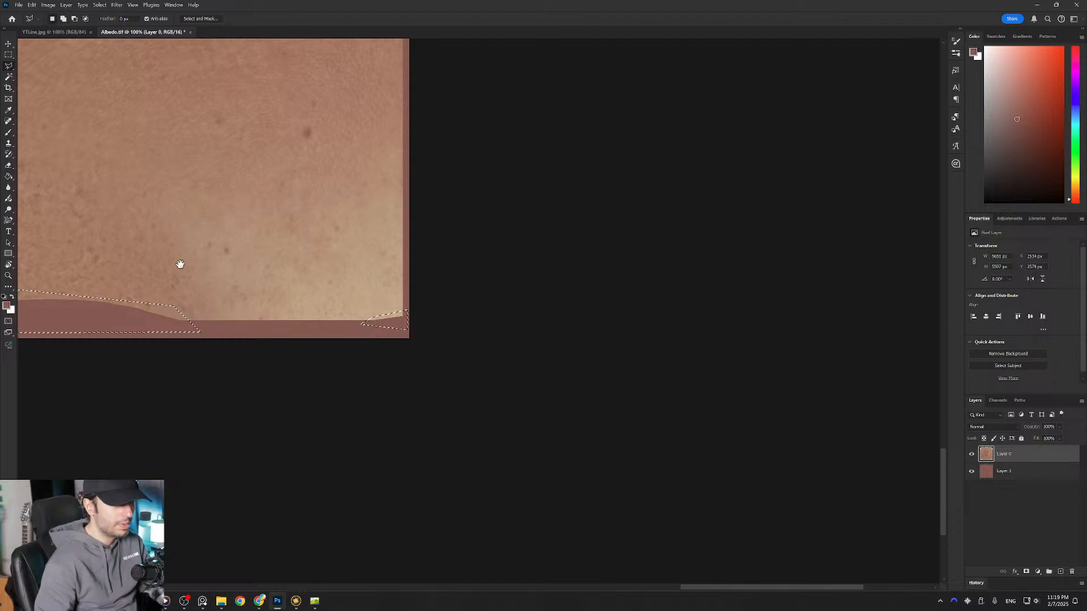
Step: Add the curved gap along the texture's lower edge on the image's left to the selection
{"action": "left_click_drag", "start_coordinate": [185, 264], "coordinate": [585, 313]}
{"action": "left_click", "coordinate": [413, 363], "text": "alt"}
{"action": "left_click", "coordinate": [414, 363], "text": "alt"}
{"action": "left_click_drag", "start_coordinate": [161, 332], "coordinate": [451, 325]}
{"action": "left_click", "coordinate": [207, 351]}
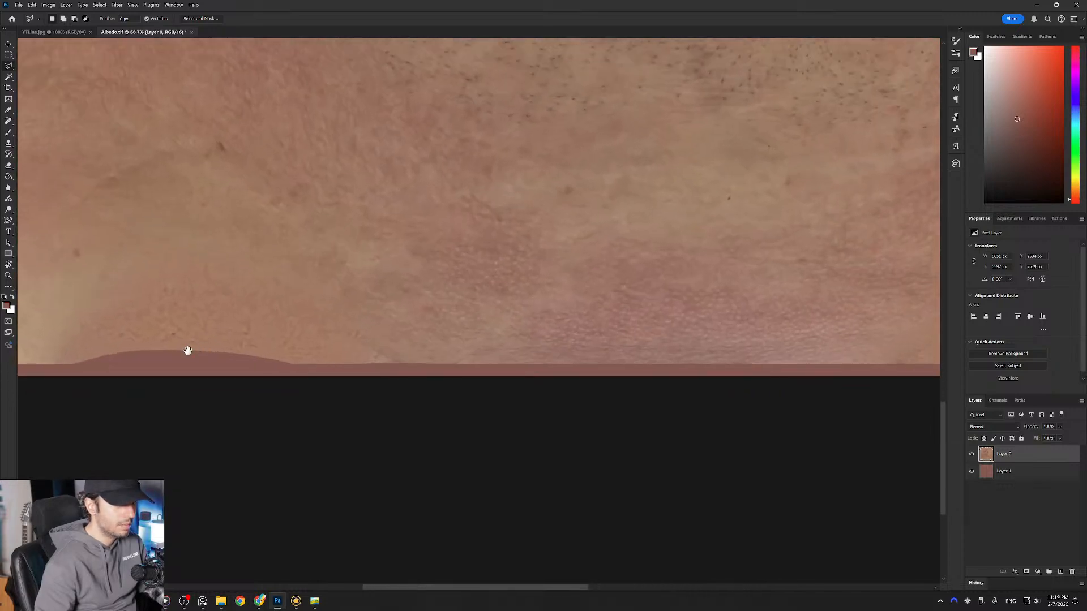
{"action": "left_click_drag", "start_coordinate": [197, 352], "coordinate": [349, 357]}
{"action": "left_click", "coordinate": [285, 369]}
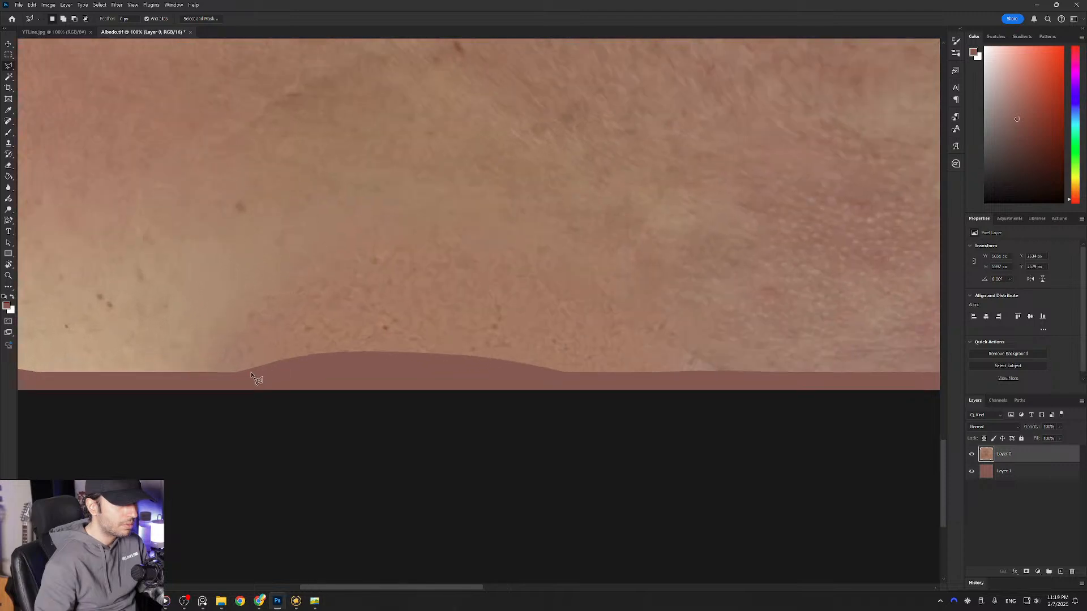
{"action": "left_click", "coordinate": [321, 346]}
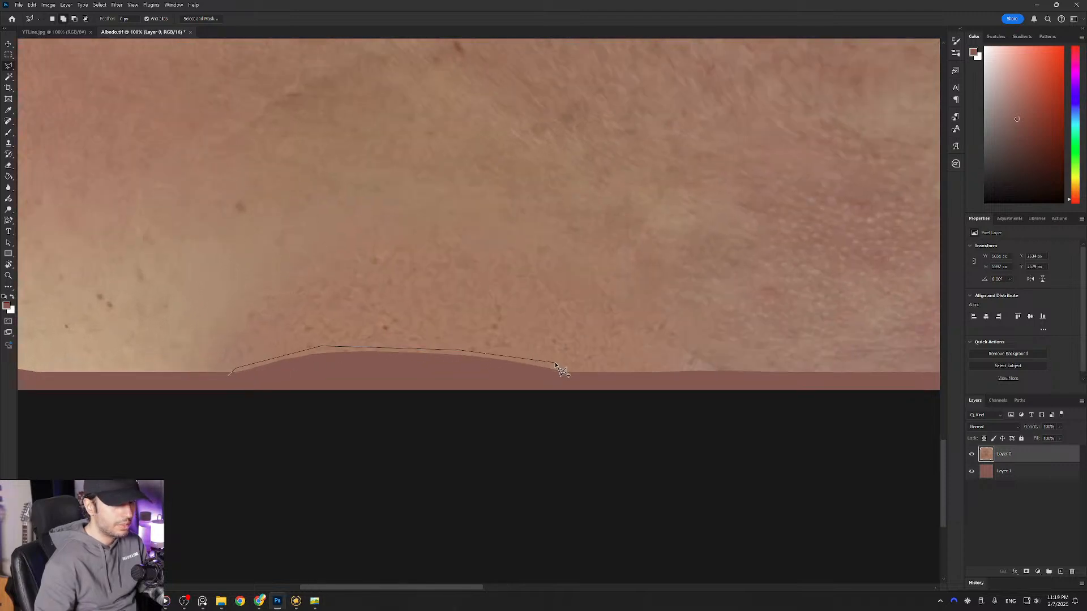
{"action": "left_click", "coordinate": [581, 379]}
{"action": "double_click", "coordinate": [218, 387]}
Step: Add the small sloped gap at the texture's lower-left corner to the selection
{"action": "left_click_drag", "start_coordinate": [120, 299], "coordinate": [572, 334]}
{"action": "left_click", "coordinate": [458, 399], "text": "shift"}
{"action": "left_click", "coordinate": [498, 409]}
{"action": "left_click", "coordinate": [493, 420]}
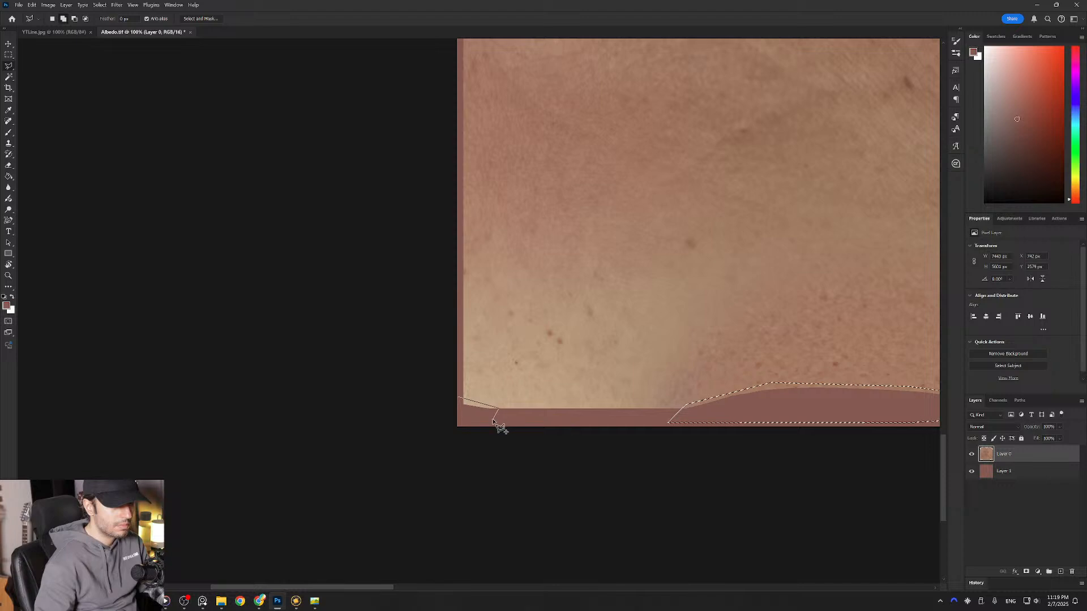
{"action": "double_click", "coordinate": [454, 429]}
Step: Add tiny patches at the texture's upper-left and upper-right corners to the selection with the Rectangular Marquee
{"action": "scroll", "coordinate": [662, 342], "scroll_direction": "down", "scroll_amount": 2, "text": "alt"}
{"action": "mouse_move", "coordinate": [663, 342]}
{"action": "left_mouse_down"}
{"action": "mouse_move", "coordinate": [408, 309]}
{"action": "mouse_move", "coordinate": [187, 335]}
{"action": "left_mouse_up"}
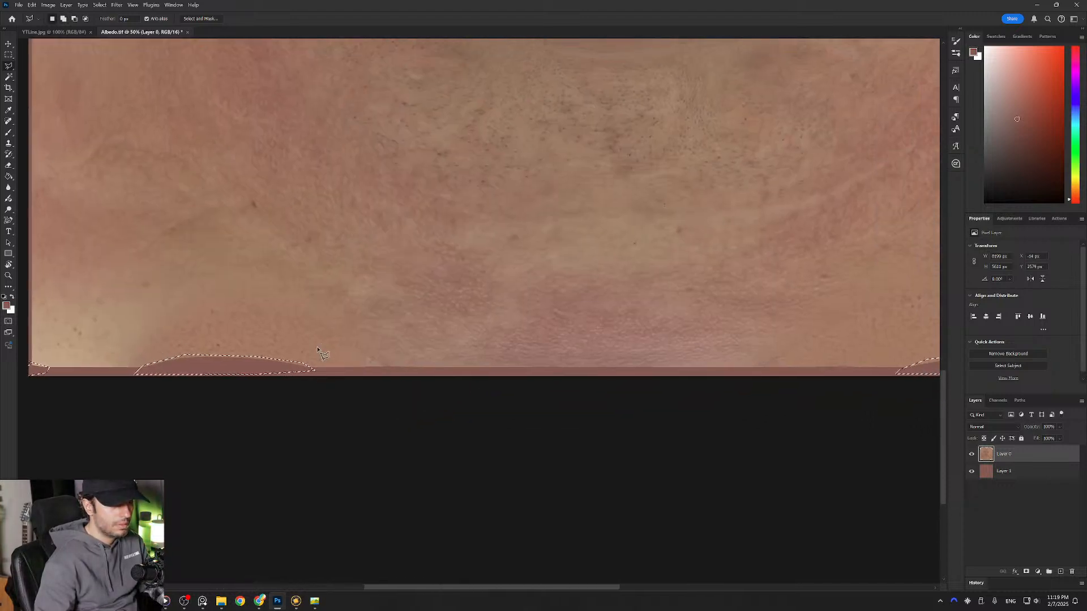
{"action": "left_click_drag", "start_coordinate": [664, 303], "coordinate": [342, 333]}
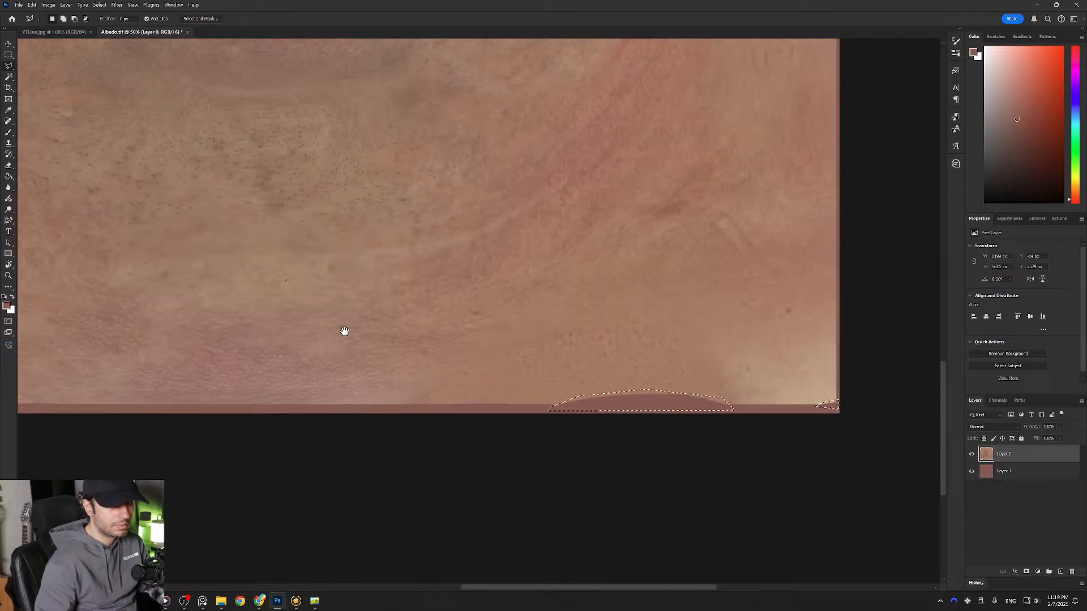
{"action": "scroll", "coordinate": [226, 337], "scroll_direction": "down", "scroll_amount": 2, "text": "alt"}
{"action": "left_click_drag", "start_coordinate": [218, 243], "coordinate": [433, 405]}
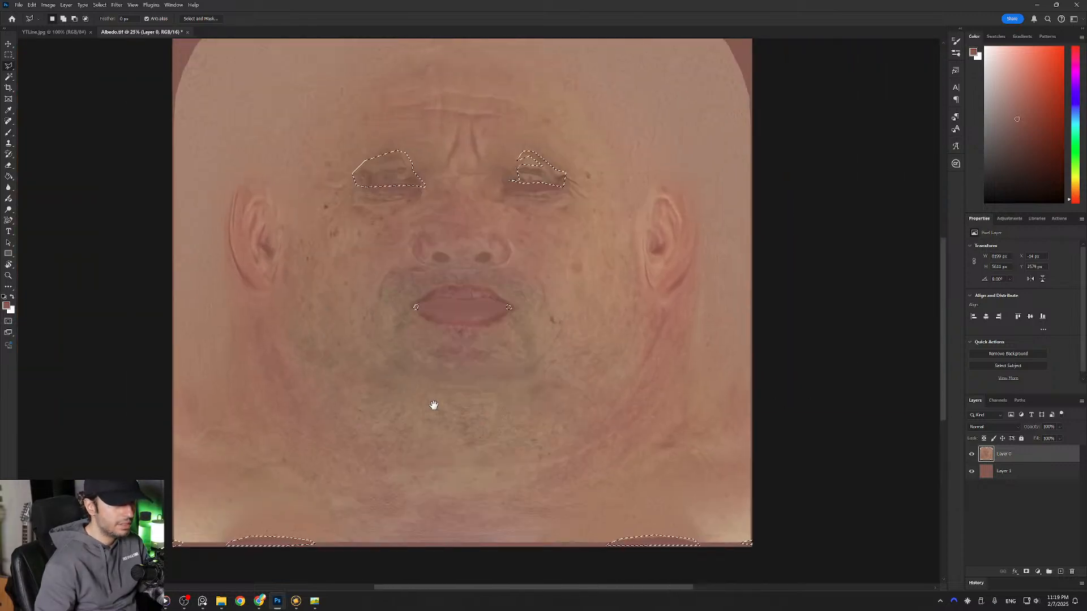
{"action": "mouse_move", "coordinate": [431, 341]}
{"action": "left_mouse_down"}
{"action": "mouse_move", "coordinate": [430, 440]}
{"action": "mouse_move", "coordinate": [401, 316]}
{"action": "mouse_move", "coordinate": [422, 444]}
{"action": "left_mouse_up"}
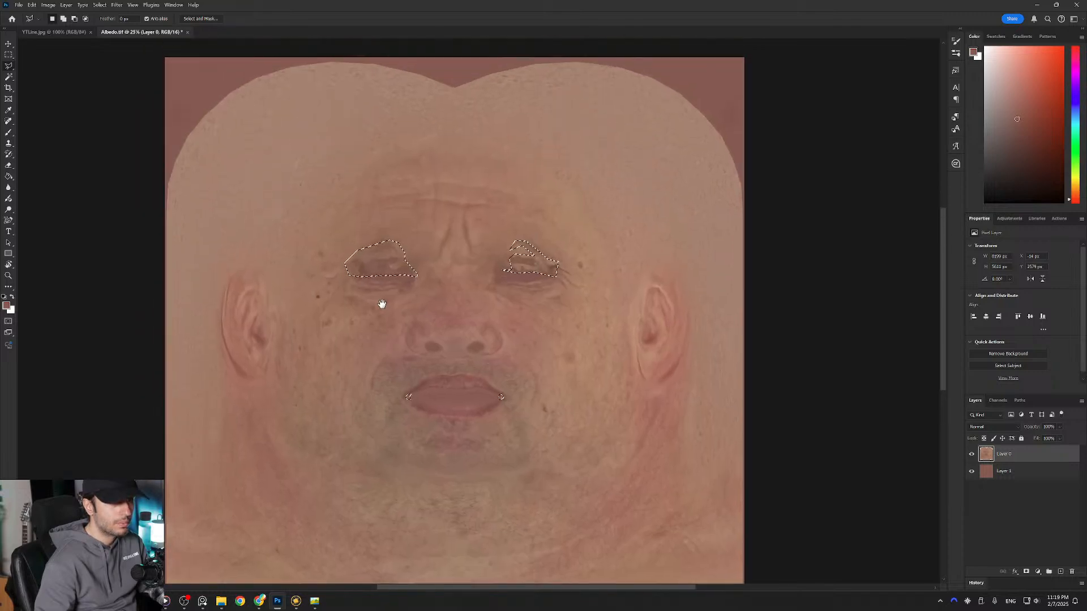
{"action": "key", "text": "m"}
{"action": "left_click_drag", "start_coordinate": [398, 232], "coordinate": [399, 260]}
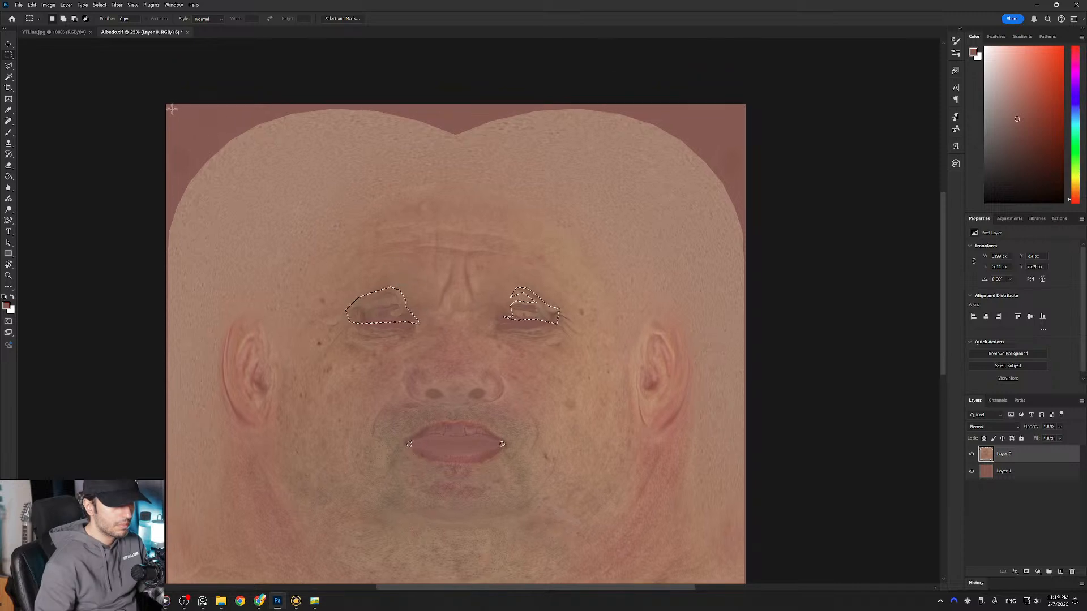
{"action": "left_click_drag", "start_coordinate": [171, 109], "coordinate": [156, 99], "text": "shift"}
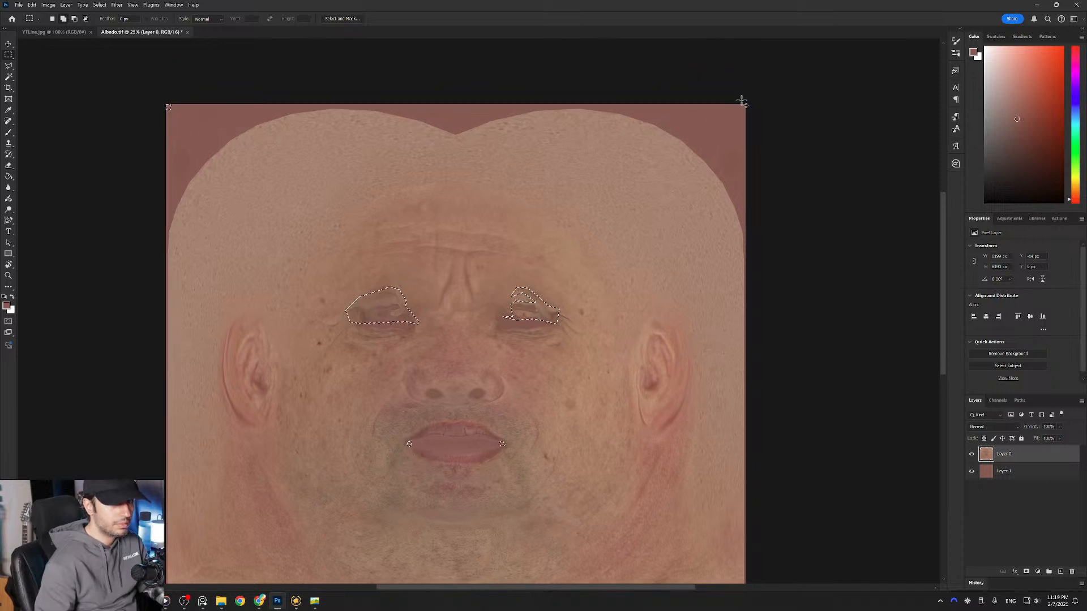
{"action": "left_click_drag", "start_coordinate": [739, 113], "coordinate": [748, 105], "text": "shift"}
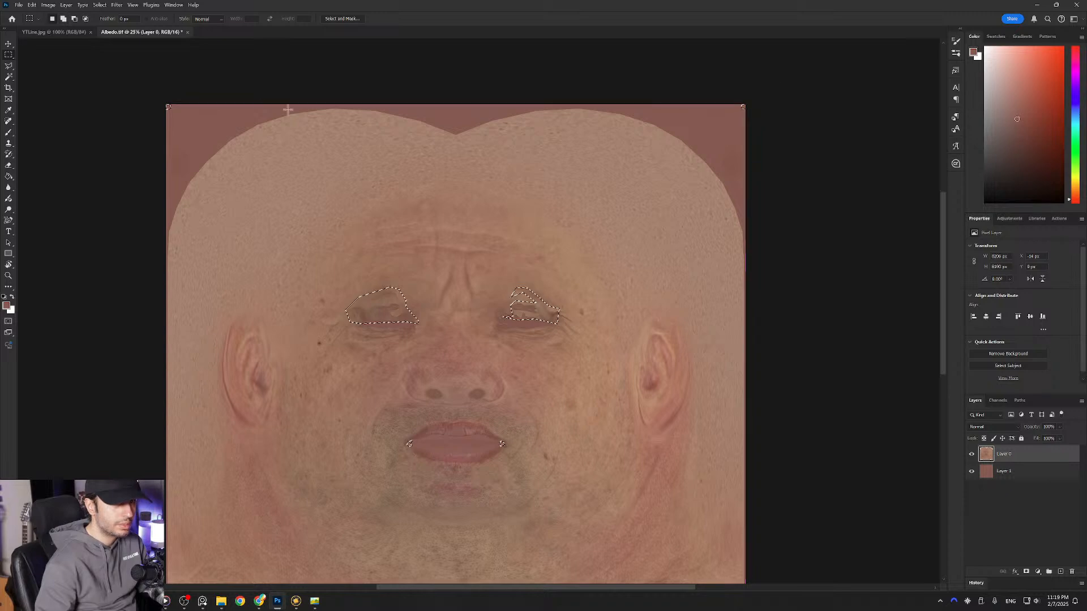
Step: Create a new layer above the face texture, fill the selected areas on it with white, and deselect
{"action": "left_click_drag", "start_coordinate": [453, 269], "coordinate": [420, 206]}
{"action": "left_click", "coordinate": [411, 272], "text": "alt"}
{"action": "left_click", "coordinate": [411, 271], "text": "alt"}
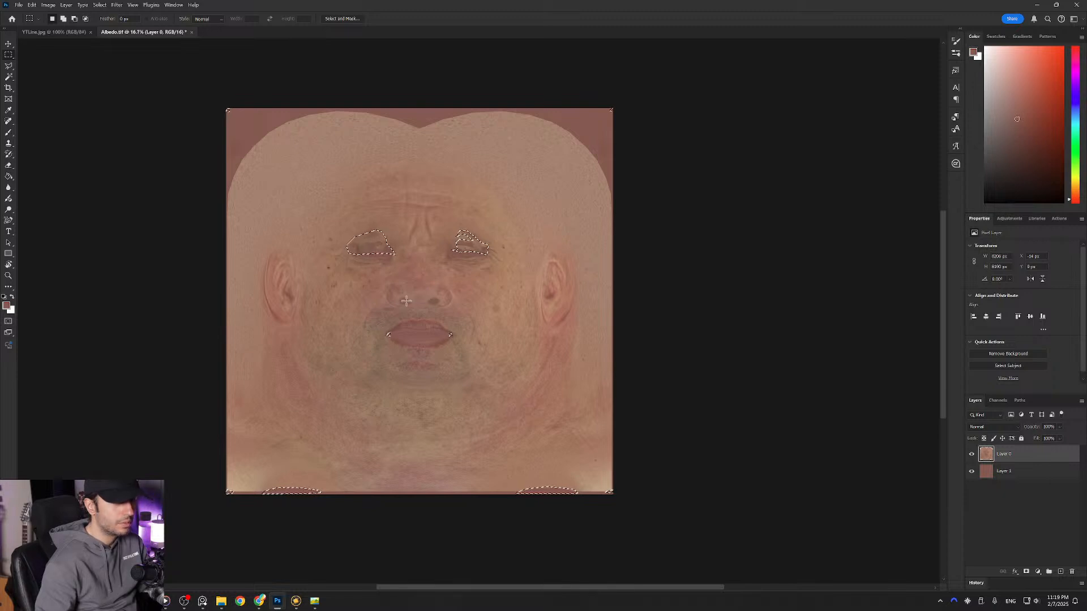
{"action": "left_click", "coordinate": [1060, 572]}
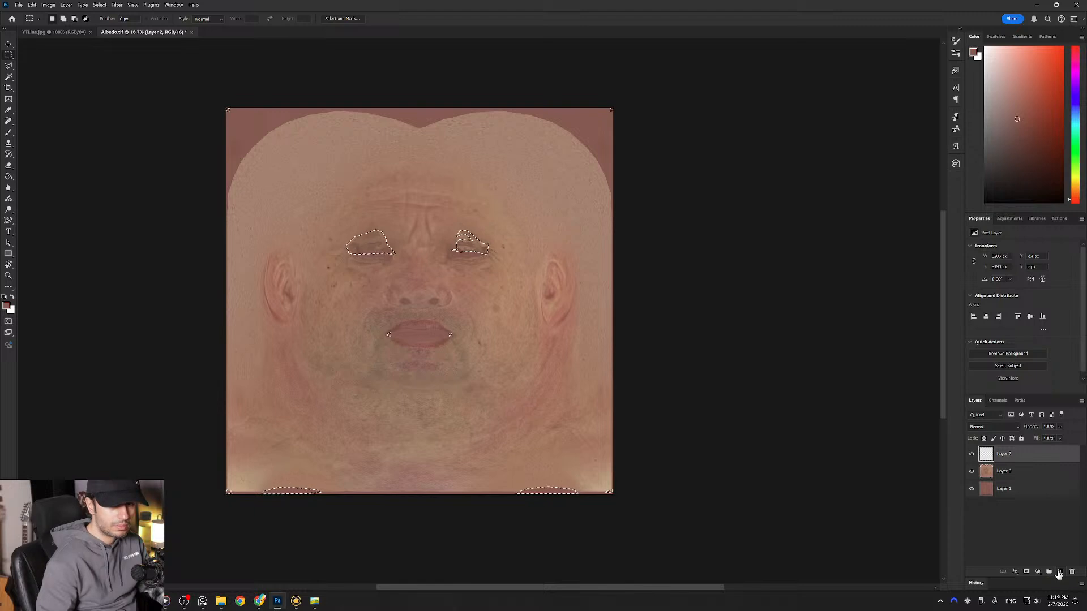
{"action": "left_click", "coordinate": [10, 176]}
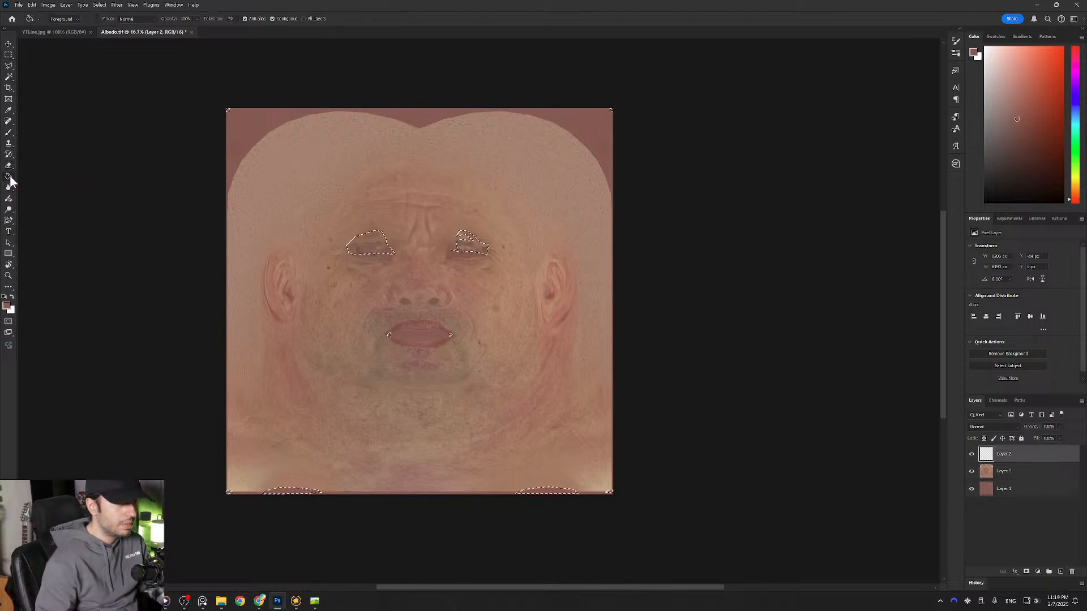
{"action": "key", "text": "d"}
{"action": "key", "text": "x"}
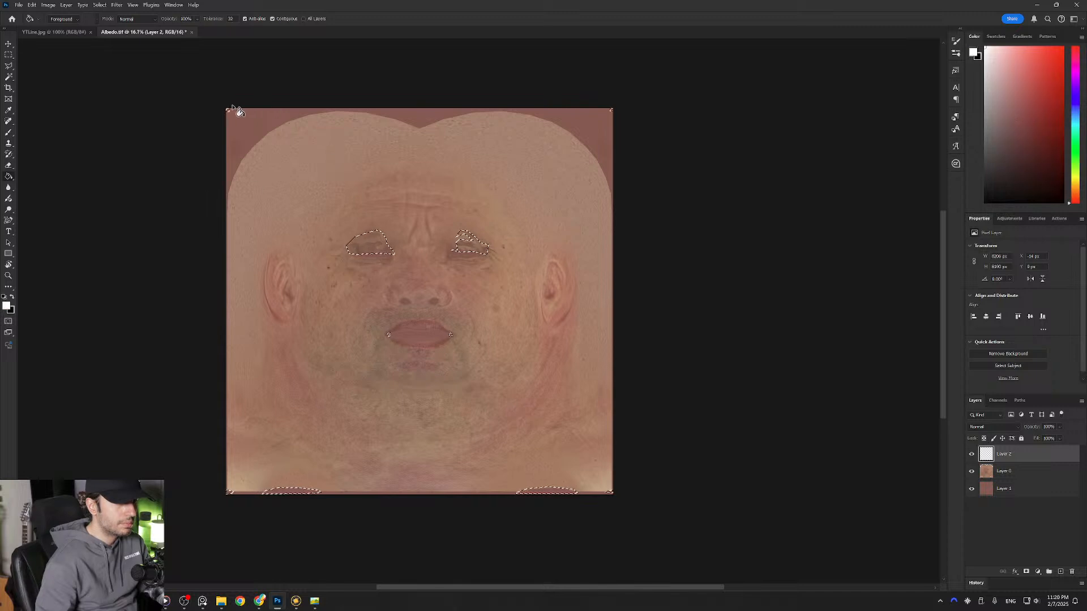
{"action": "key", "text": "alt+BackSpace"}
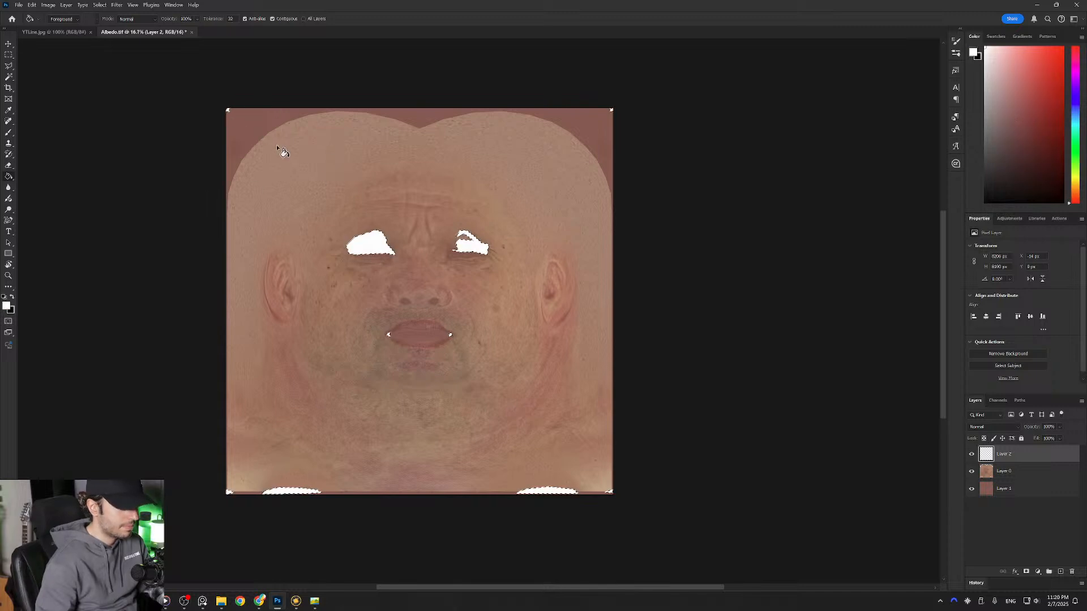
{"action": "key", "text": "ctrl+d"}
{"action": "key", "text": "m"}
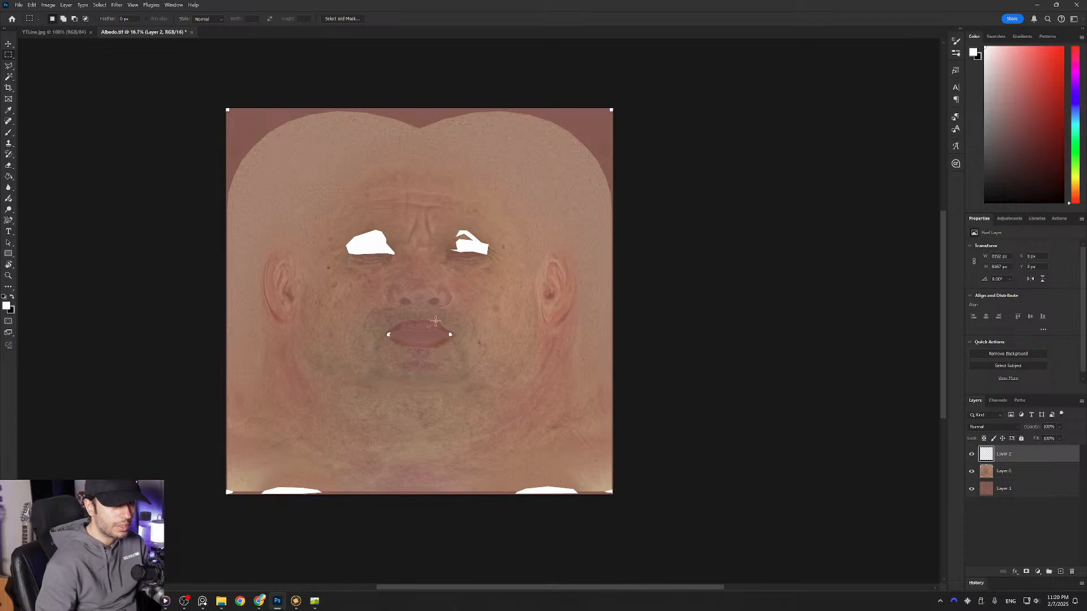
Step: Outline the distorted patch inside the ear on the image's right with the Polygonal Lasso
{"action": "left_click", "coordinate": [411, 262], "text": "ctrl"}
{"action": "left_click", "coordinate": [411, 263], "text": "ctrl"}
{"action": "left_click", "coordinate": [411, 263], "text": "ctrl"}
{"action": "left_click", "coordinate": [411, 262], "text": "ctrl"}
{"action": "left_click_drag", "start_coordinate": [537, 246], "coordinate": [438, 322]}
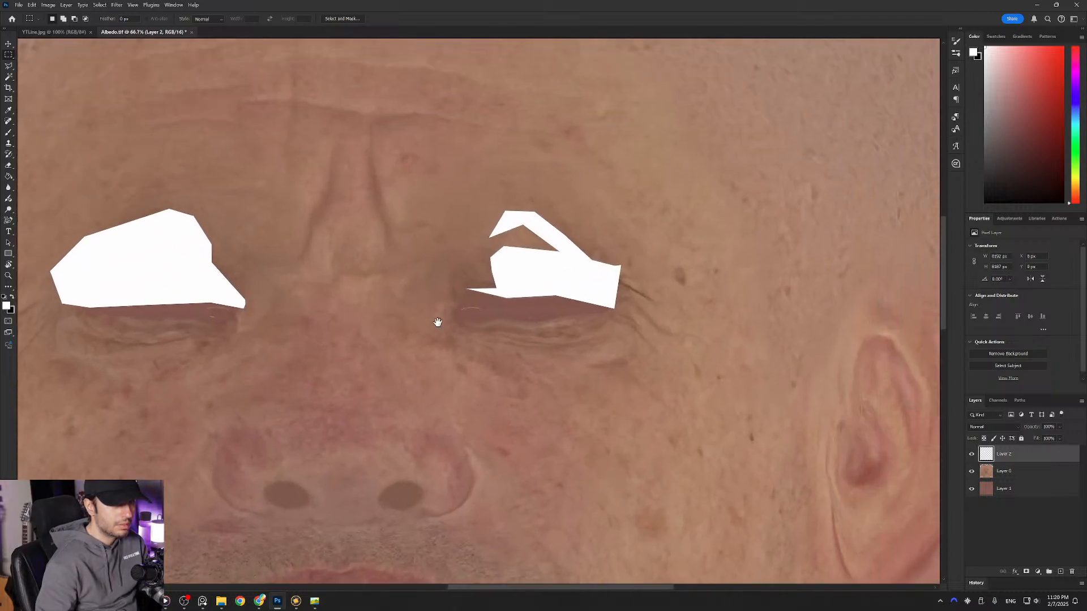
{"action": "left_click", "coordinate": [523, 340], "text": "alt"}
{"action": "left_click", "coordinate": [759, 399], "text": "ctrl"}
{"action": "left_click", "coordinate": [759, 400], "text": "ctrl"}
{"action": "mouse_move", "coordinate": [784, 415]}
{"action": "left_mouse_down"}
{"action": "mouse_move", "coordinate": [539, 385]}
{"action": "mouse_move", "coordinate": [517, 364]}
{"action": "left_mouse_up"}
{"action": "left_click", "coordinate": [511, 357], "text": "ctrl"}
{"action": "key", "text": "l"}
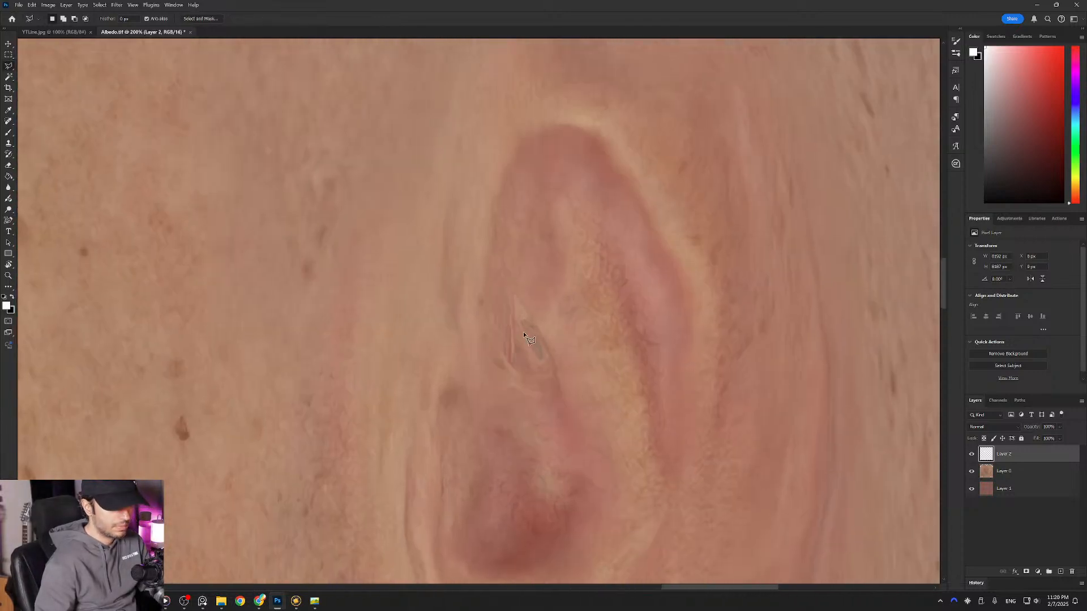
{"action": "left_click", "coordinate": [528, 289]}
{"action": "left_click", "coordinate": [557, 382]}
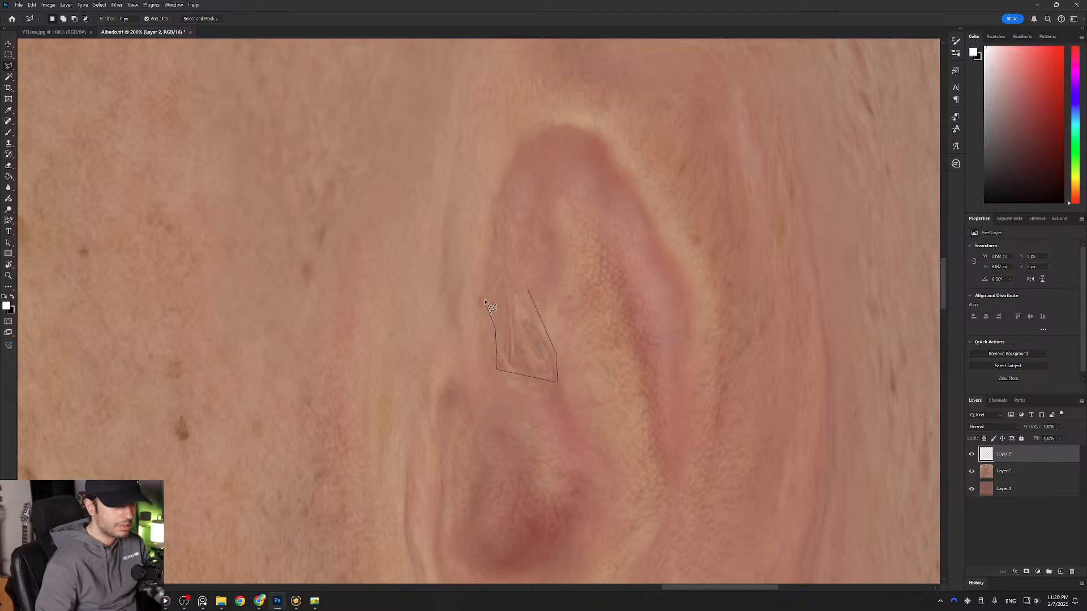
{"action": "double_click", "coordinate": [504, 269]}
Step: Fill the ear selection with white on Layer 2 and deselect it
{"action": "key", "text": "g"}
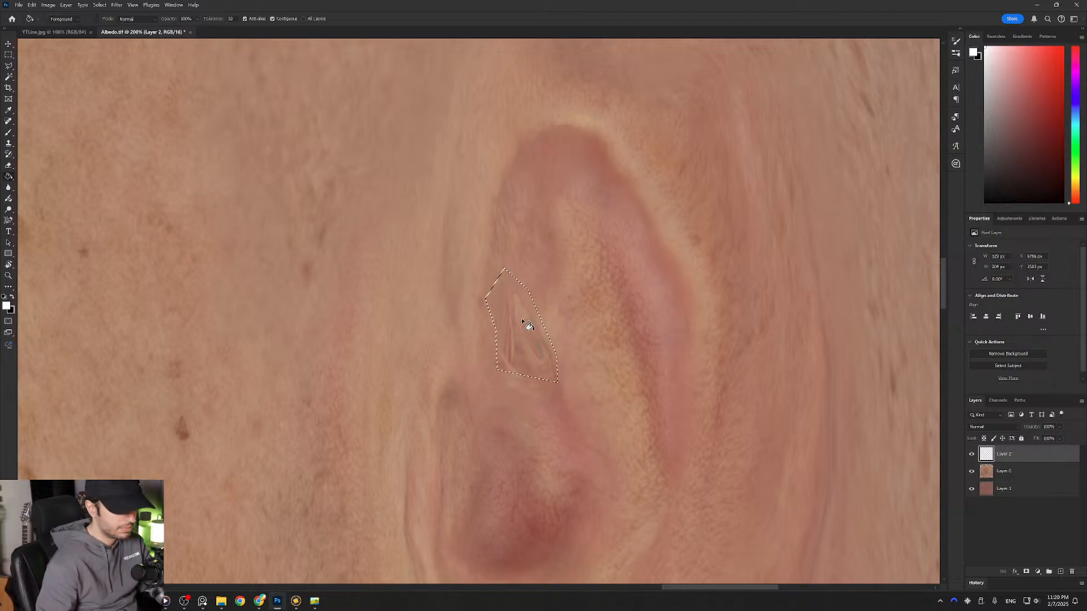
{"action": "left_click", "coordinate": [521, 314]}
{"action": "key", "text": "ctrl+d"}
{"action": "key", "text": "m"}
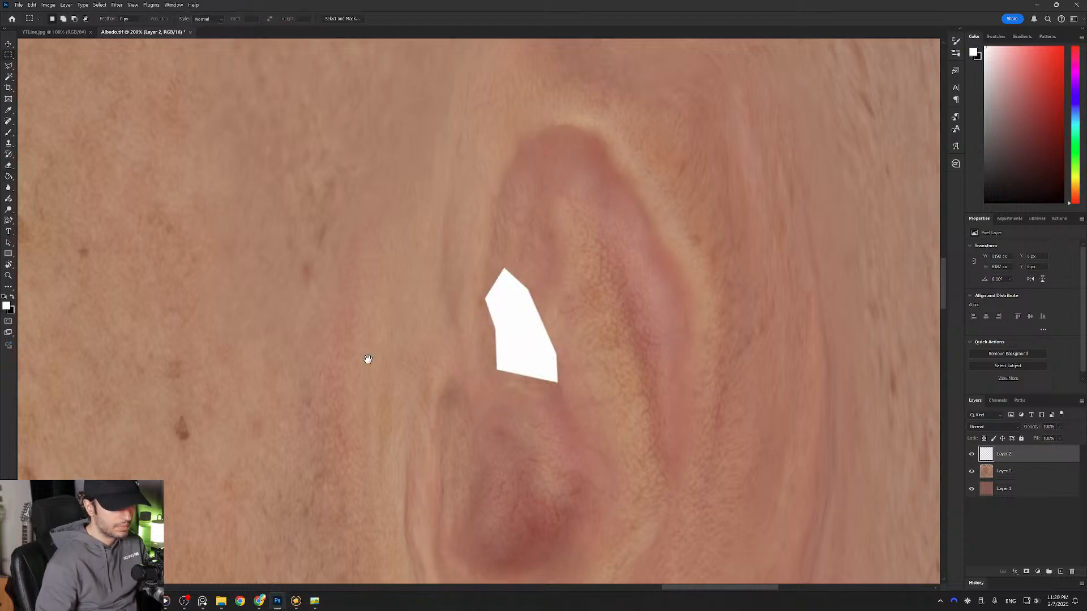
Step: Examine the other ear, the eyes and the rest of the face texture for remaining distortions
{"action": "scroll", "coordinate": [364, 359], "scroll_direction": "down", "scroll_amount": 5, "text": "alt"}
{"action": "left_click_drag", "start_coordinate": [253, 389], "coordinate": [518, 286]}
{"action": "left_click_drag", "start_coordinate": [127, 399], "coordinate": [511, 535]}
{"action": "left_click_drag", "start_coordinate": [452, 381], "coordinate": [432, 424]}
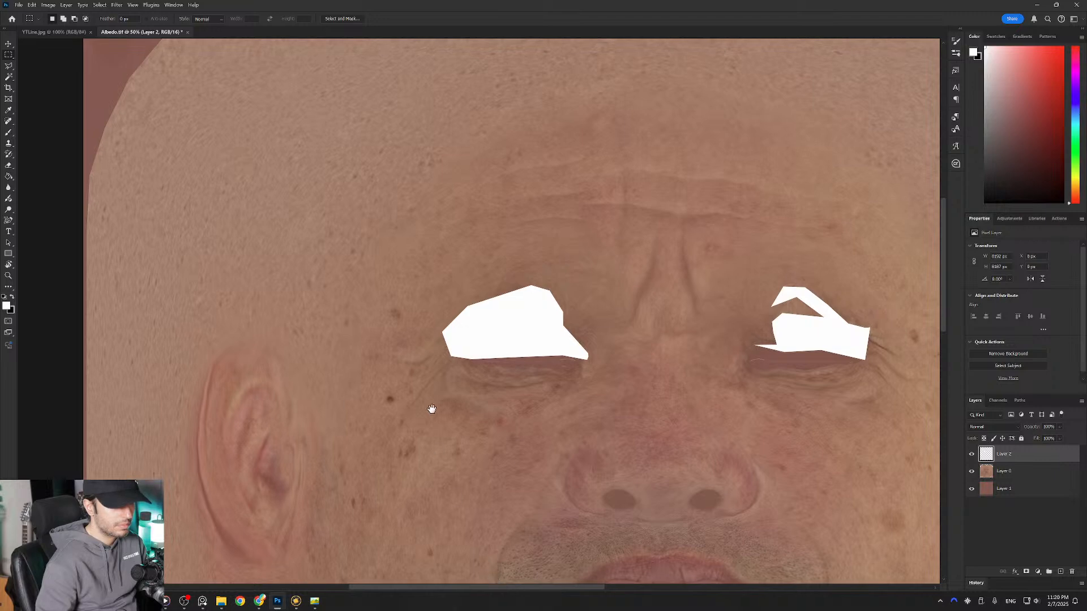
{"action": "scroll", "coordinate": [457, 402], "scroll_direction": "down", "scroll_amount": 3, "text": "alt"}
{"action": "left_click_drag", "start_coordinate": [551, 417], "coordinate": [427, 316]}
{"action": "scroll", "coordinate": [448, 386], "scroll_direction": "down", "scroll_amount": 1, "text": "alt"}
{"action": "scroll", "coordinate": [427, 316], "scroll_direction": "down", "scroll_amount": 1}
{"action": "scroll", "coordinate": [379, 351], "scroll_direction": "up", "scroll_amount": 1, "text": "alt"}
{"action": "left_click_drag", "start_coordinate": [379, 351], "coordinate": [417, 356]}
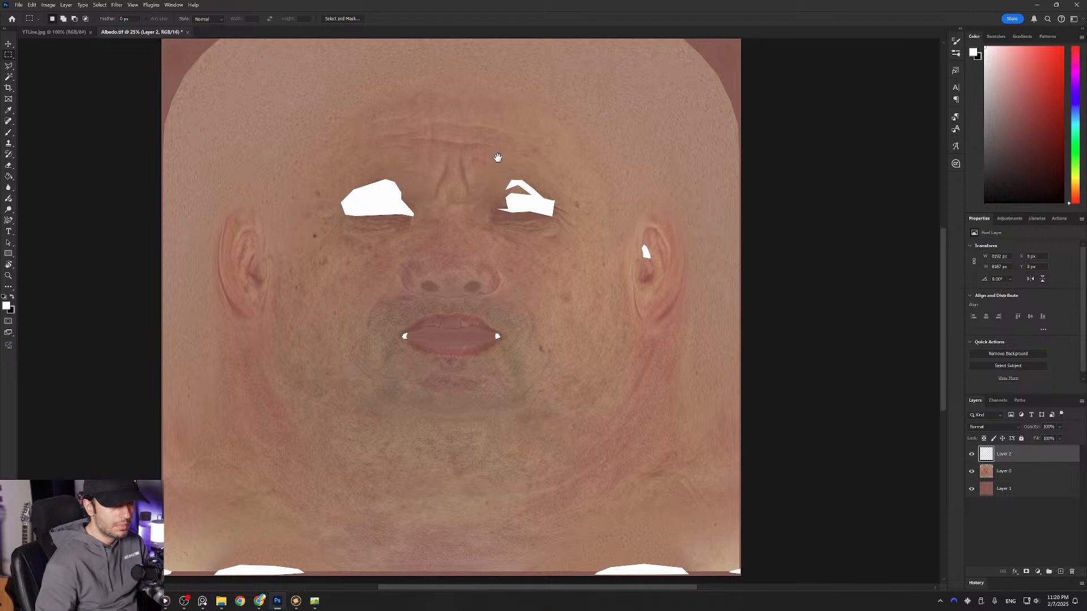
Step: Select the two stray light marks at the inner corner of the eye on the image's right with the Polygonal Lasso
{"action": "left_click", "coordinate": [498, 212], "text": "ctrl"}
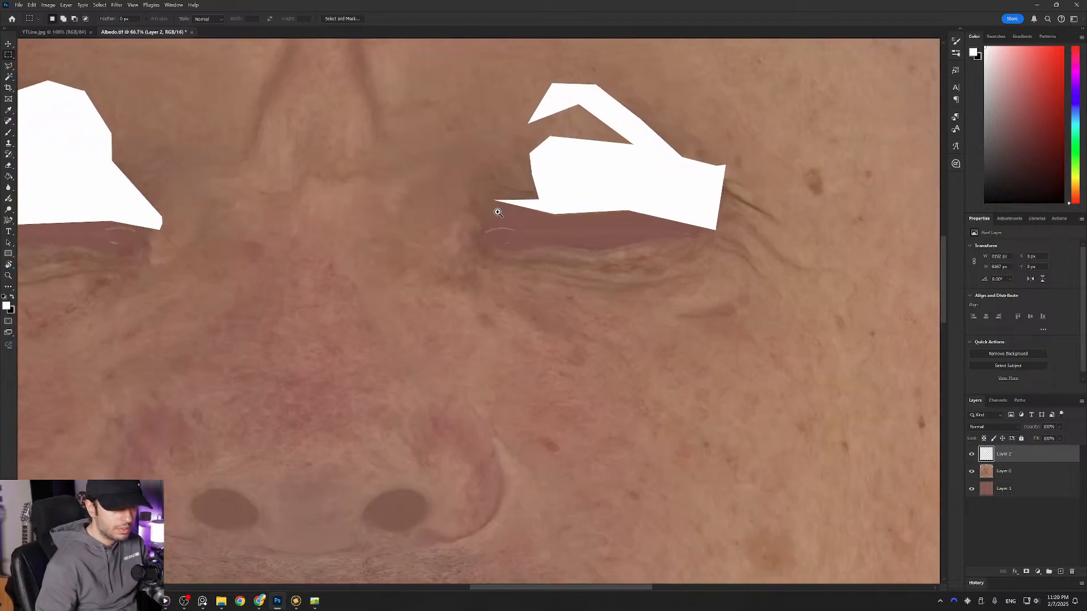
{"action": "key", "text": "l"}
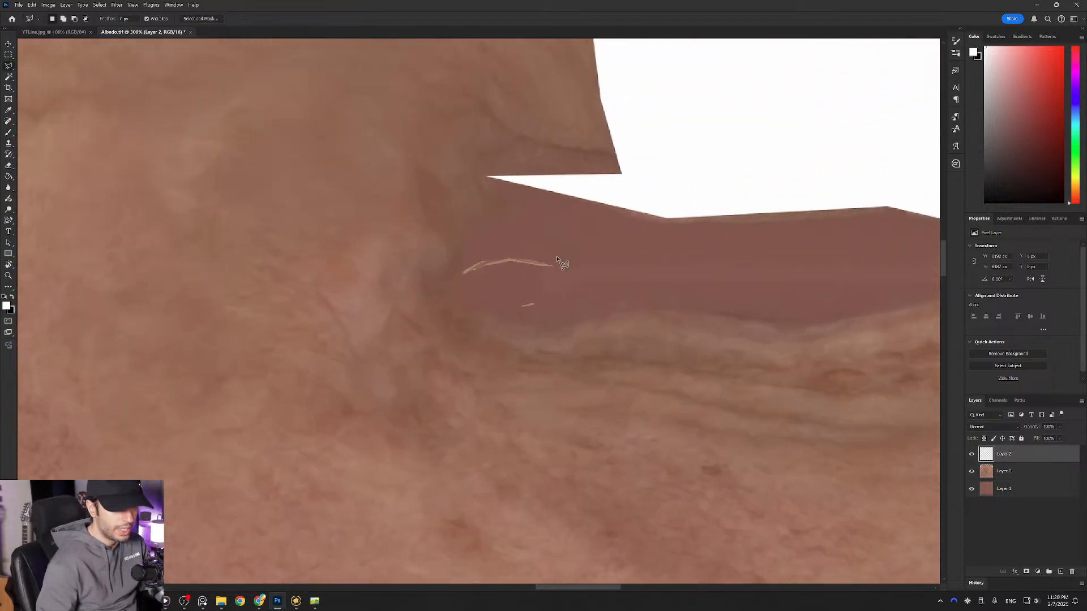
{"action": "left_click", "coordinate": [495, 278]}
{"action": "left_click", "coordinate": [454, 286]}
{"action": "left_click", "coordinate": [481, 253]}
{"action": "left_click", "coordinate": [555, 248]}
{"action": "left_click", "coordinate": [560, 261]}
{"action": "left_click", "coordinate": [540, 305], "text": "shift"}
{"action": "left_click", "coordinate": [532, 314]}
{"action": "left_click", "coordinate": [517, 311]}
{"action": "left_click", "coordinate": [514, 300]}
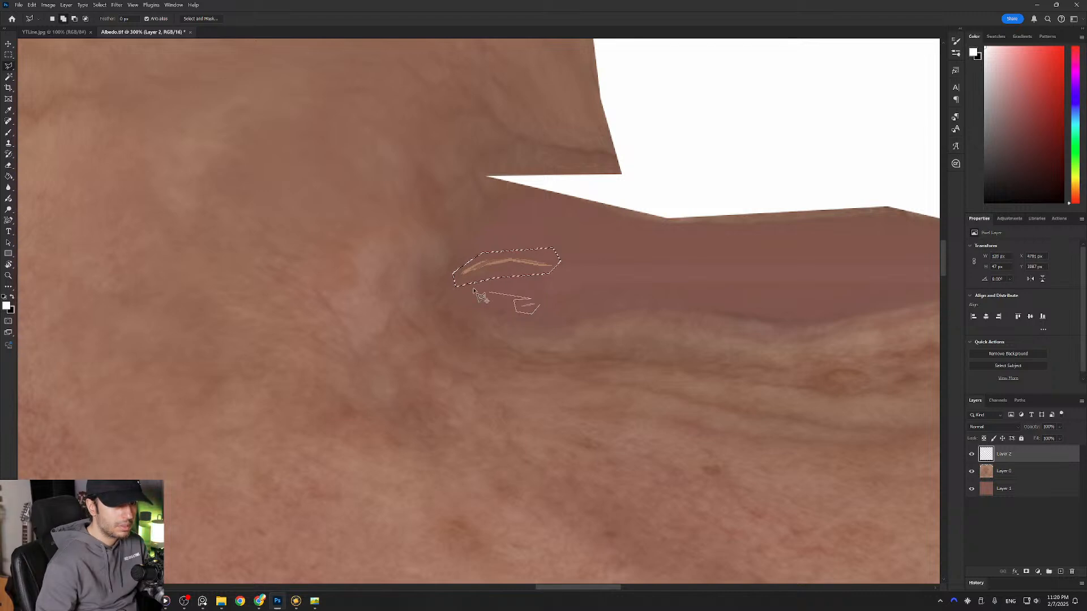
{"action": "left_click", "coordinate": [537, 302]}
Step: Add the two stray light marks at the inner corner of the eye on the image's left to the selection
{"action": "left_click_drag", "start_coordinate": [174, 255], "coordinate": [871, 281]}
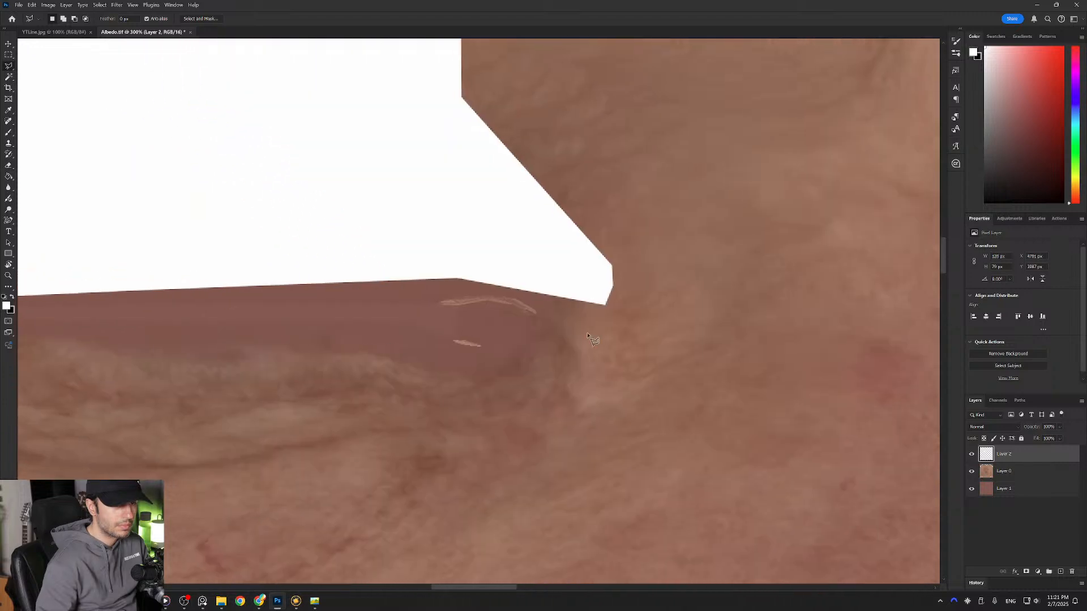
{"action": "left_click", "coordinate": [549, 323], "text": "shift"}
{"action": "left_click", "coordinate": [526, 330]}
{"action": "left_click", "coordinate": [423, 316]}
{"action": "left_click", "coordinate": [435, 293]}
{"action": "left_click", "coordinate": [491, 289]}
{"action": "left_click", "coordinate": [543, 304]}
{"action": "left_click", "coordinate": [549, 323]}
{"action": "left_click", "coordinate": [493, 348], "text": "shift"}
{"action": "left_click", "coordinate": [475, 357]}
{"action": "left_click", "coordinate": [437, 343]}
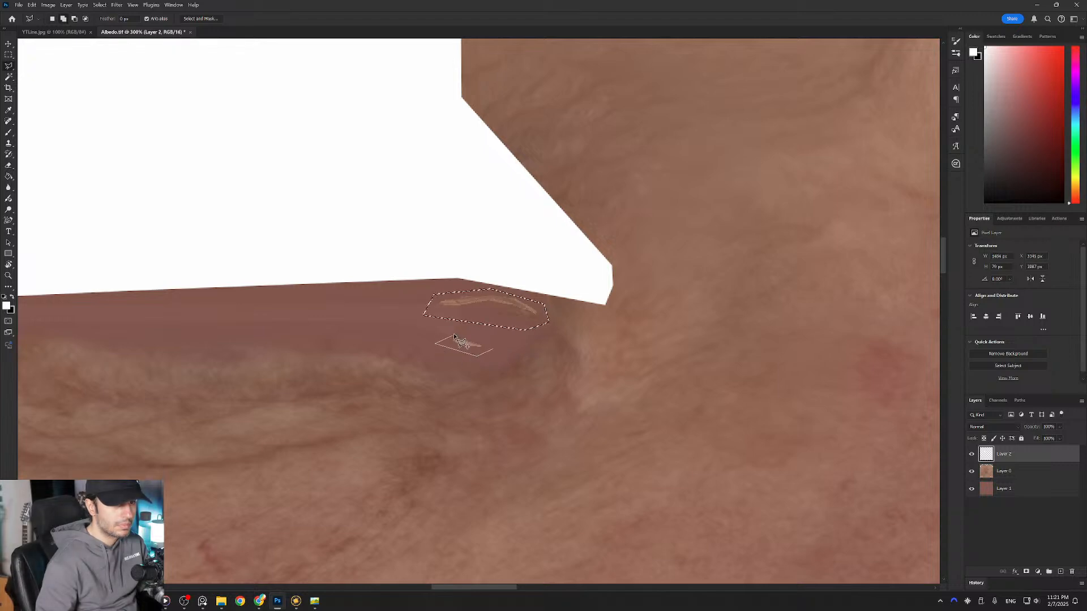
{"action": "double_click", "coordinate": [465, 332]}
Step: Fill the selected marks at both inner eye corners with white on Layer 2 and deselect
{"action": "scroll", "coordinate": [369, 357], "scroll_direction": "down", "scroll_amount": 6, "text": "alt"}
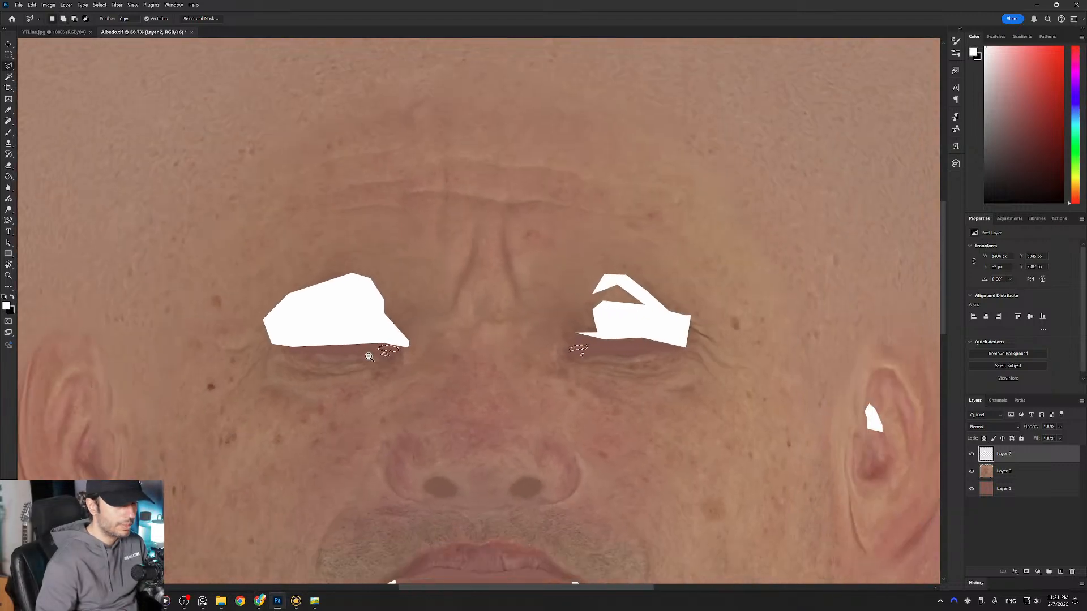
{"action": "scroll", "coordinate": [609, 236], "scroll_direction": "down", "scroll_amount": 1, "text": "alt"}
{"action": "scroll", "coordinate": [612, 232], "scroll_direction": "down", "scroll_amount": 3}
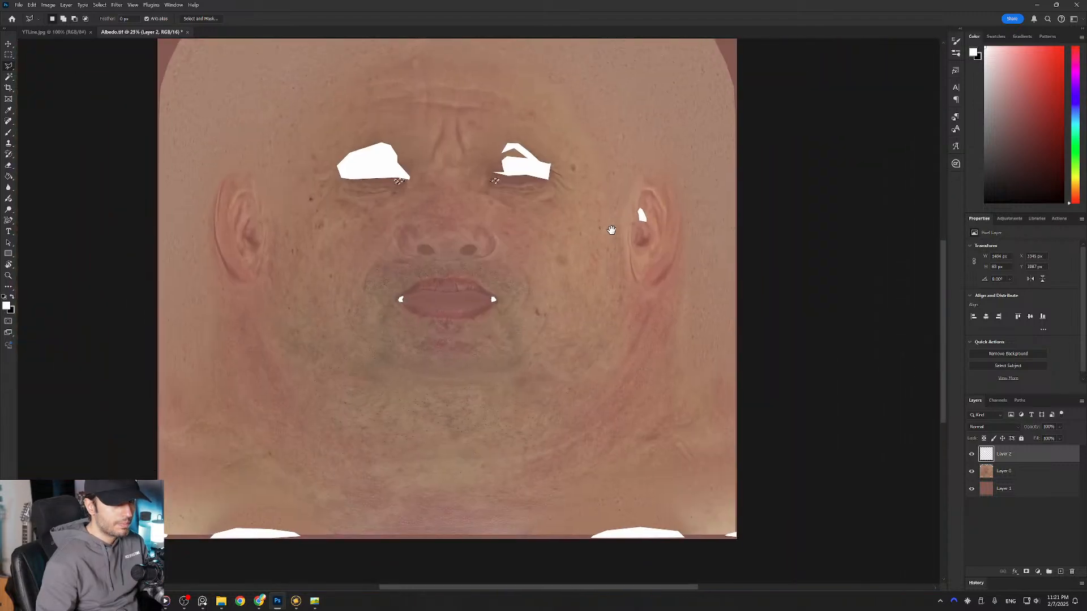
{"action": "scroll", "coordinate": [424, 162], "scroll_direction": "up", "scroll_amount": 3, "text": "alt"}
{"action": "scroll", "coordinate": [424, 163], "scroll_direction": "up", "scroll_amount": 1, "text": "alt"}
{"action": "key", "text": "g"}
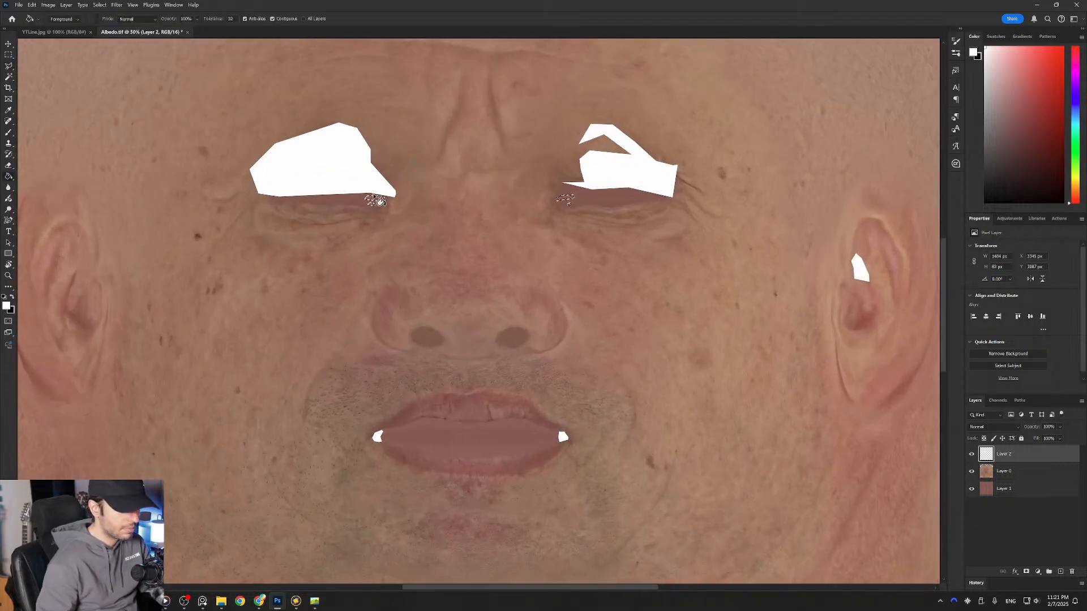
{"action": "key", "text": "m"}
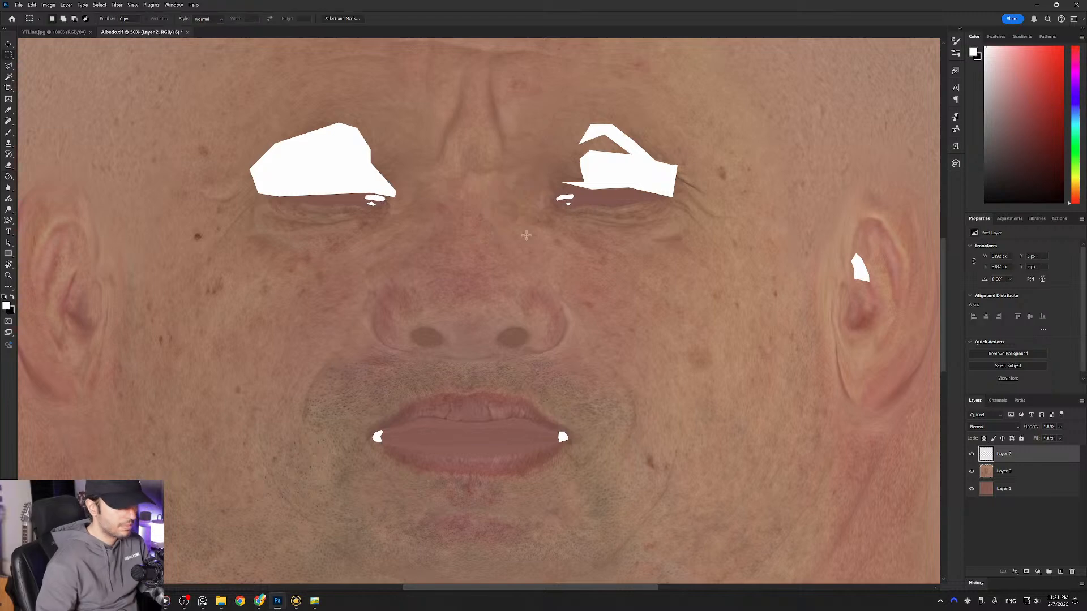
Step: Load all the white patches on Layer 2 as a selection
{"action": "scroll", "coordinate": [445, 270], "scroll_direction": "down", "scroll_amount": 2, "text": "alt"}
{"action": "scroll", "coordinate": [445, 270], "scroll_direction": "down", "scroll_amount": 3, "text": "alt"}
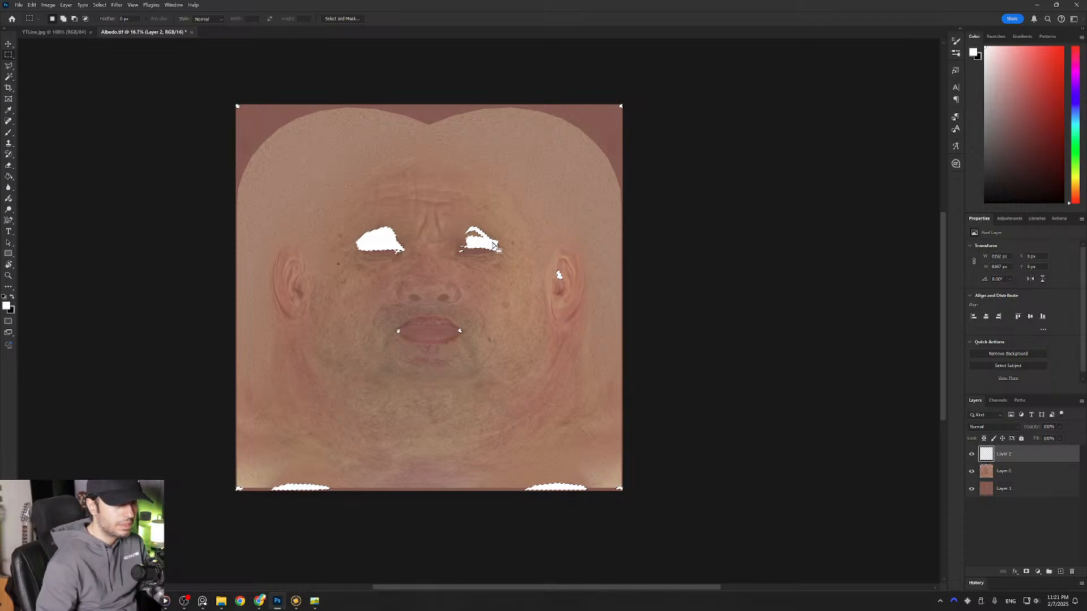
{"action": "scroll", "coordinate": [338, 233], "scroll_direction": "up", "scroll_amount": 3, "text": "alt"}
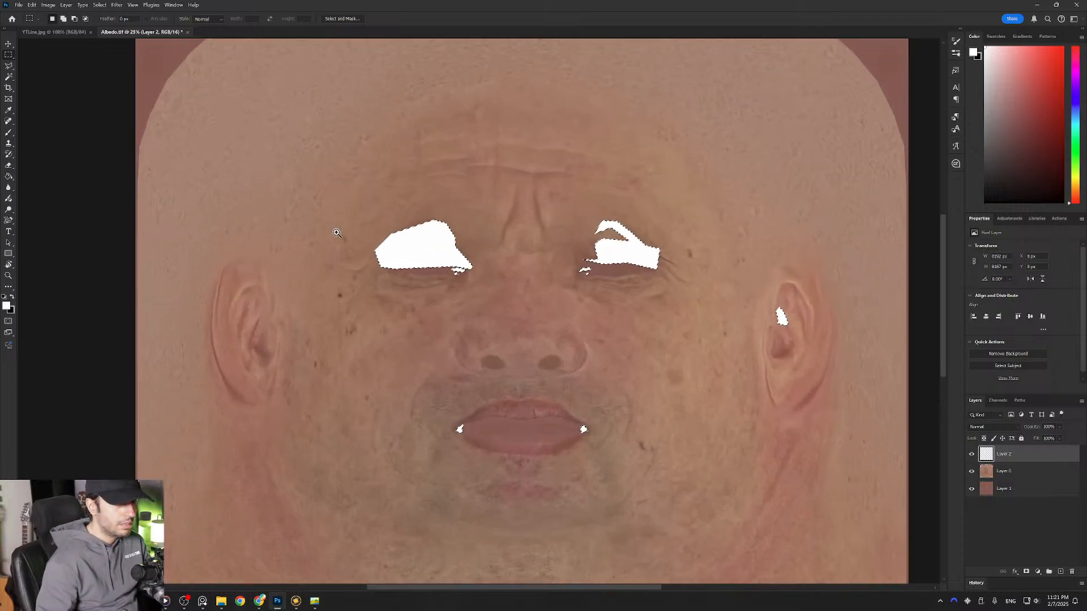
{"action": "left_click_drag", "start_coordinate": [525, 257], "coordinate": [458, 283]}
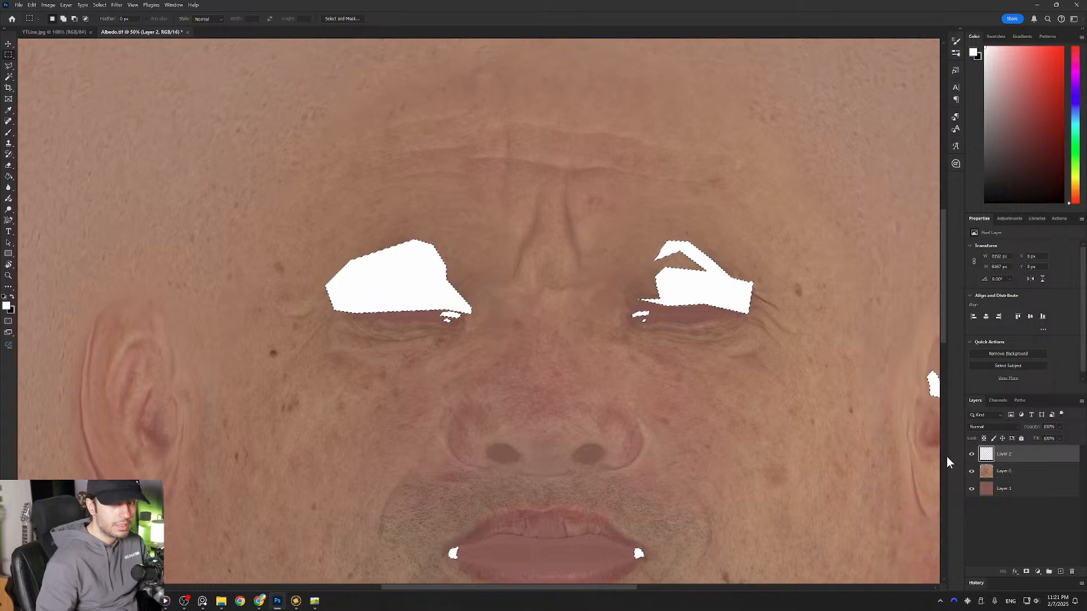
Step: Hide the white patch layer, Layer 2, and make the face texture layer, Layer 0, active
{"action": "left_click", "coordinate": [972, 472]}
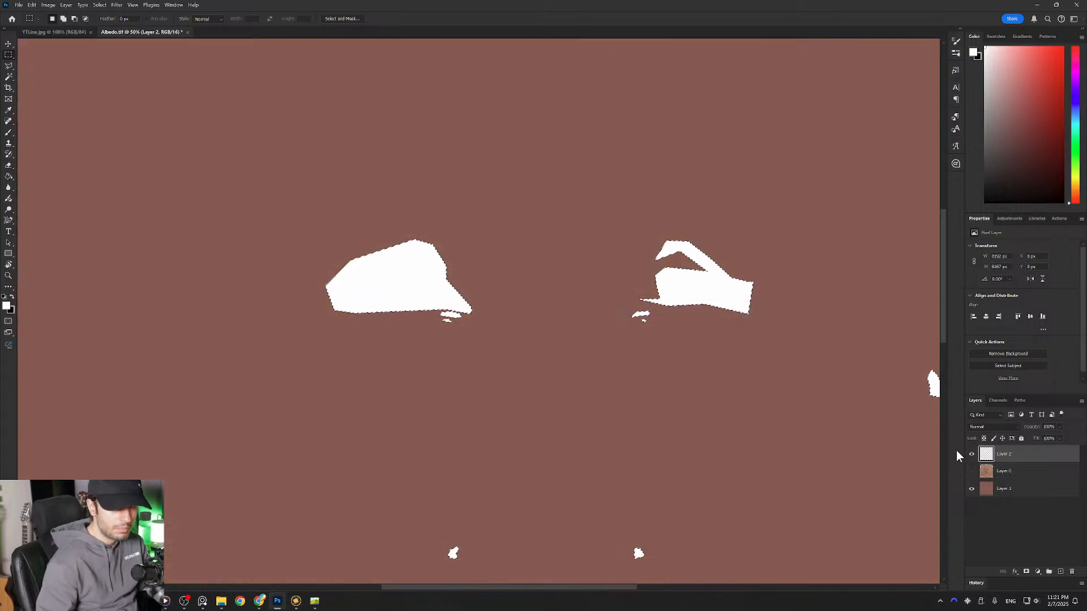
{"action": "left_click", "coordinate": [972, 471]}
{"action": "left_click", "coordinate": [972, 454]}
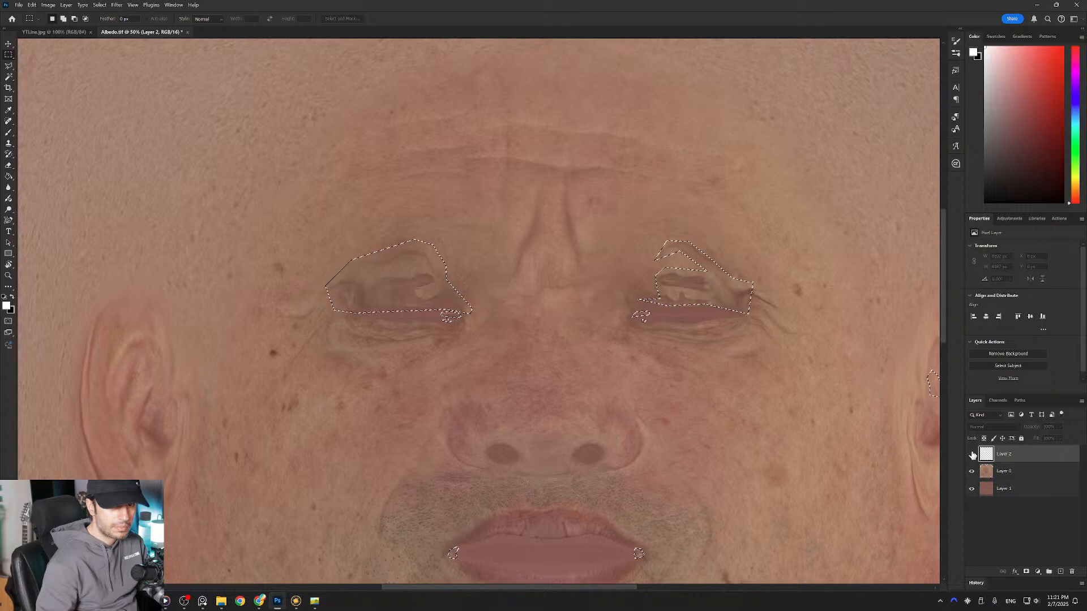
{"action": "left_click", "coordinate": [989, 473]}
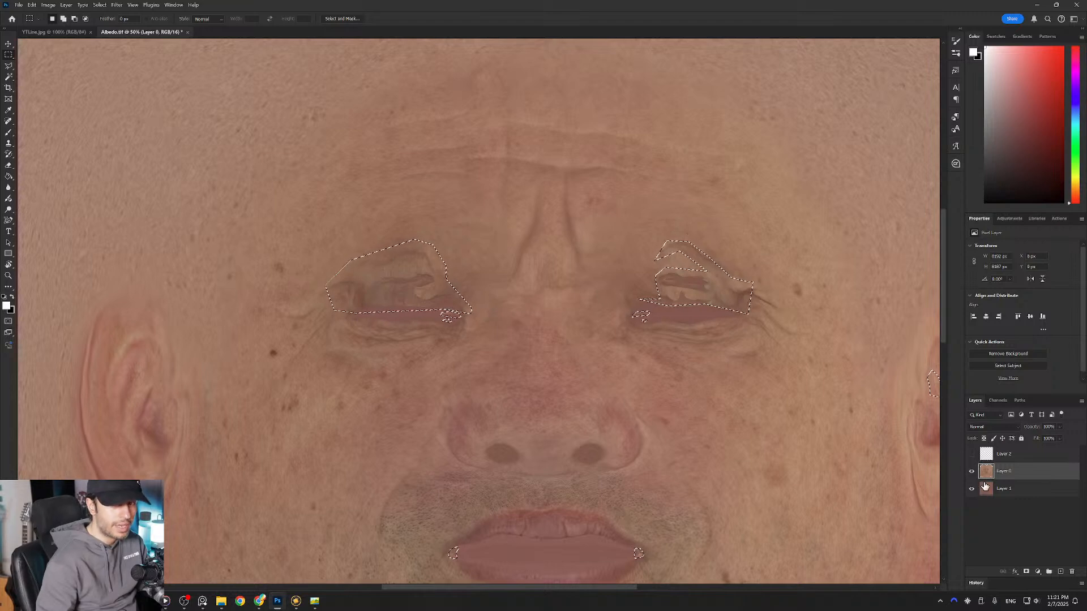
Step: Fill the selected eyelid, mouth-corner, ear and edge areas on Layer 0 with Content-Aware contents in Normal mode at 100% opacity and deselect
{"action": "scroll", "coordinate": [453, 288], "scroll_direction": "down", "scroll_amount": 5, "text": "alt"}
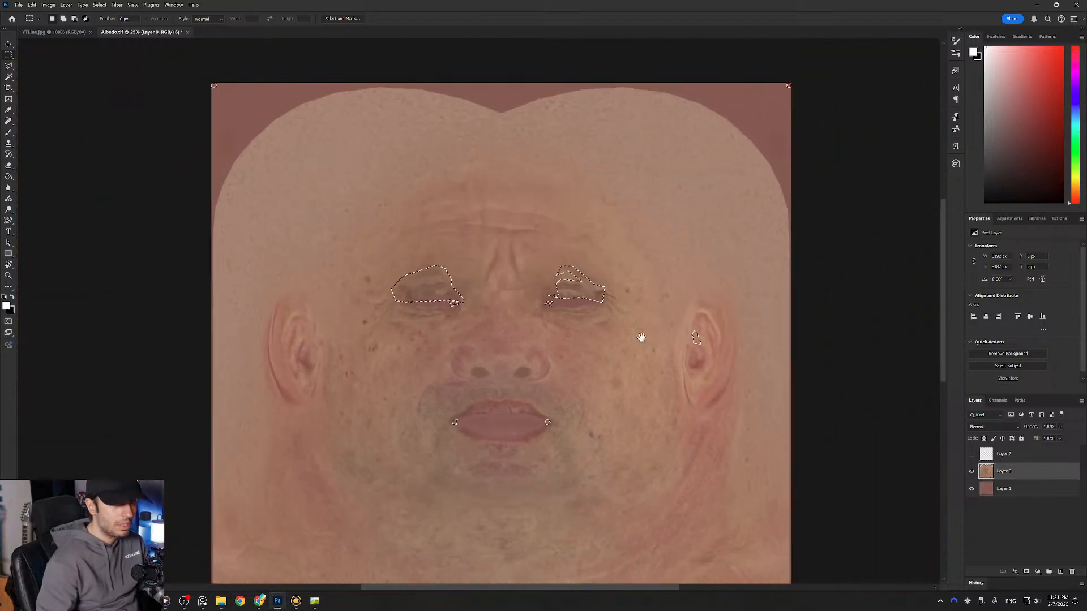
{"action": "left_click_drag", "start_coordinate": [536, 232], "coordinate": [446, 103]}
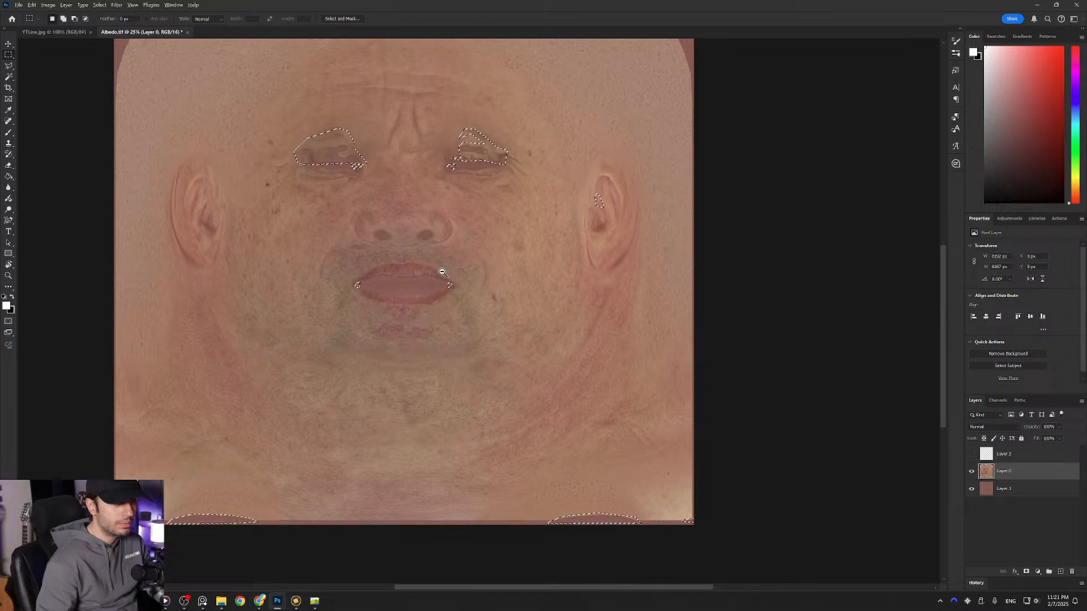
{"action": "left_click_drag", "start_coordinate": [418, 253], "coordinate": [458, 322]}
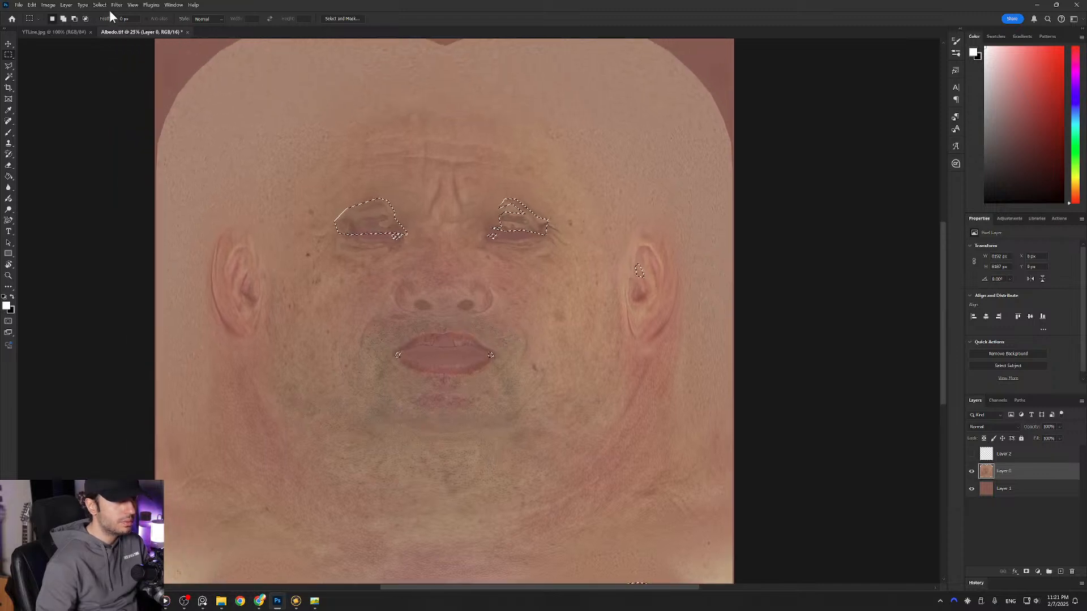
{"action": "left_click", "coordinate": [32, 6]}
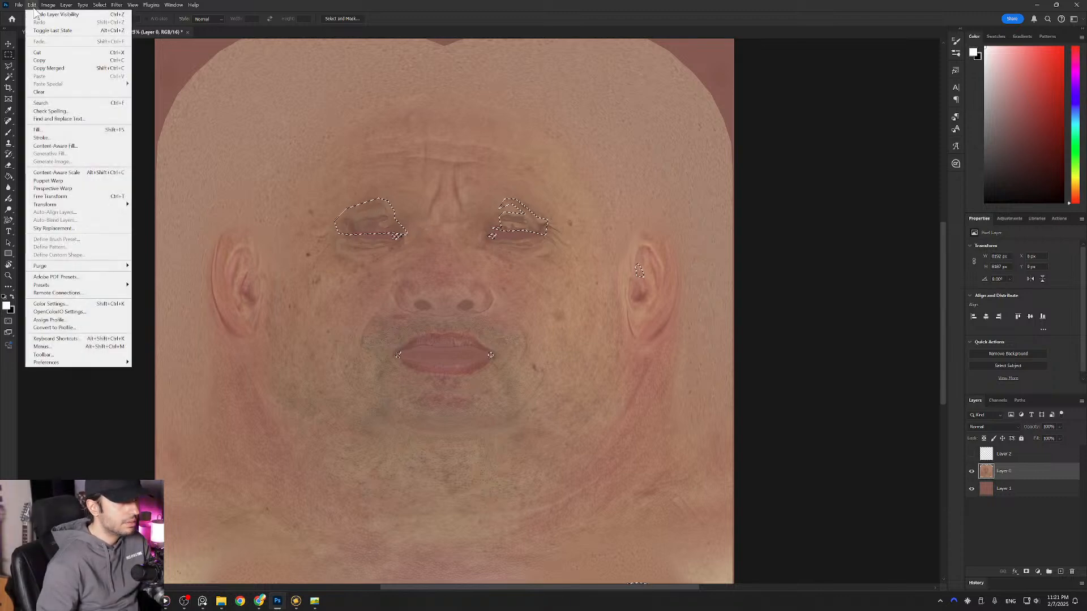
{"action": "left_click", "coordinate": [54, 131]}
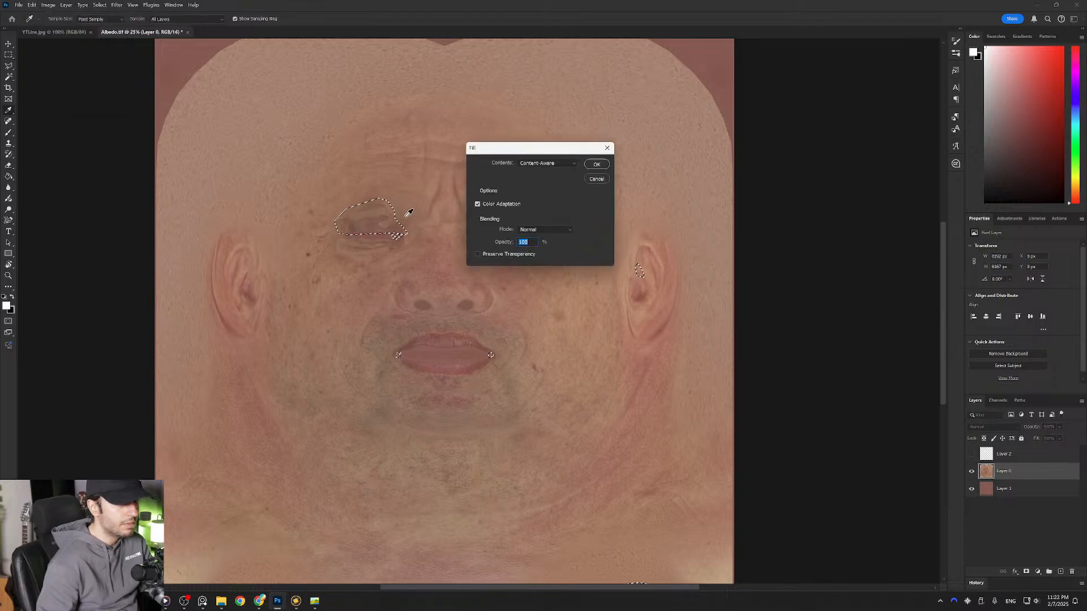
{"action": "left_click_drag", "start_coordinate": [525, 157], "coordinate": [455, 180]}
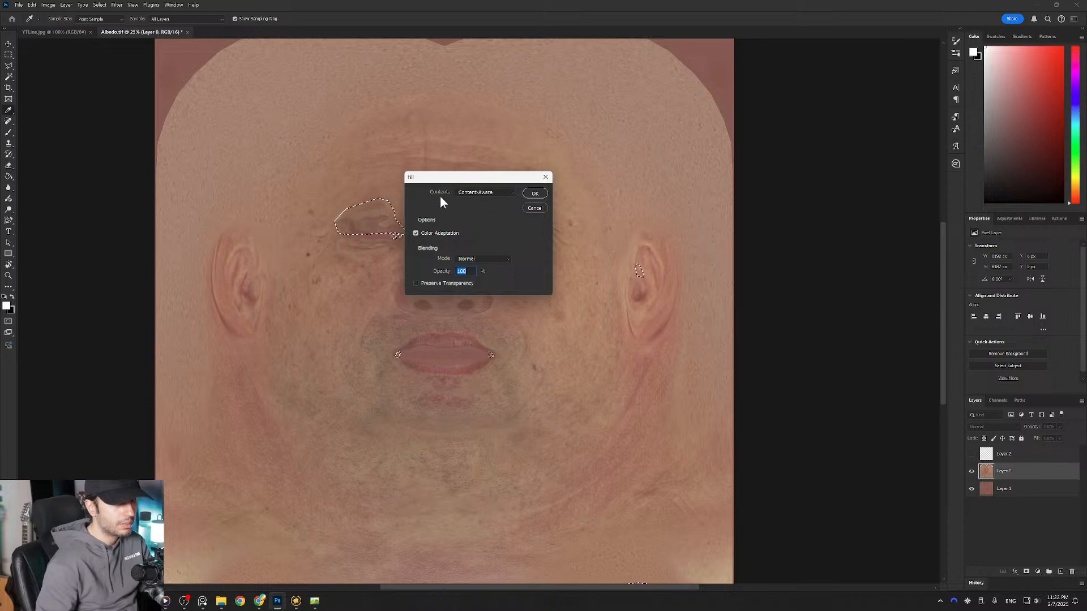
{"action": "left_click", "coordinate": [469, 192]}
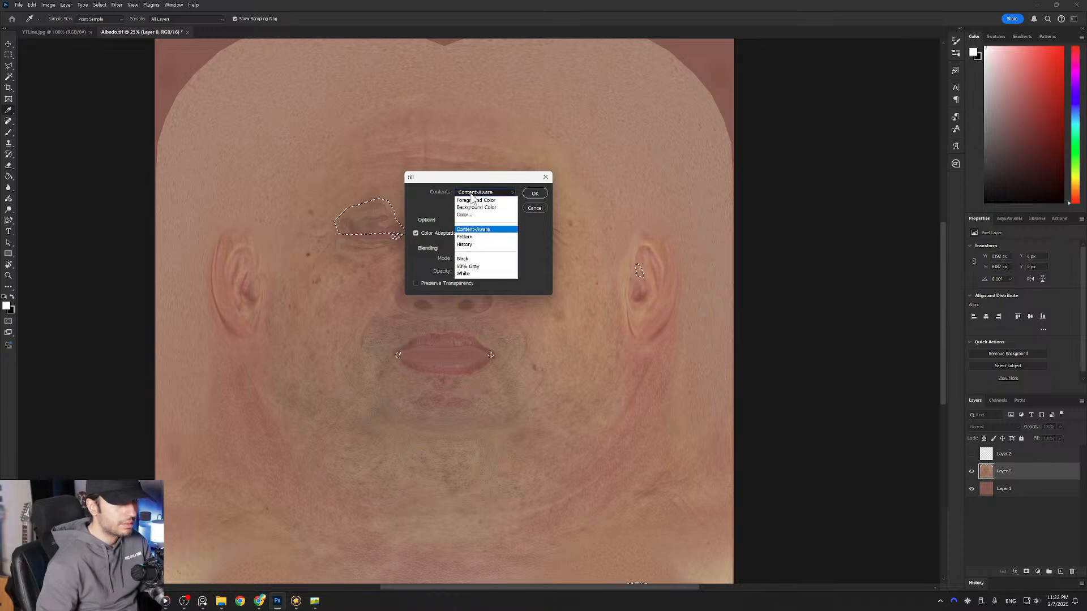
{"action": "left_click", "coordinate": [474, 193]}
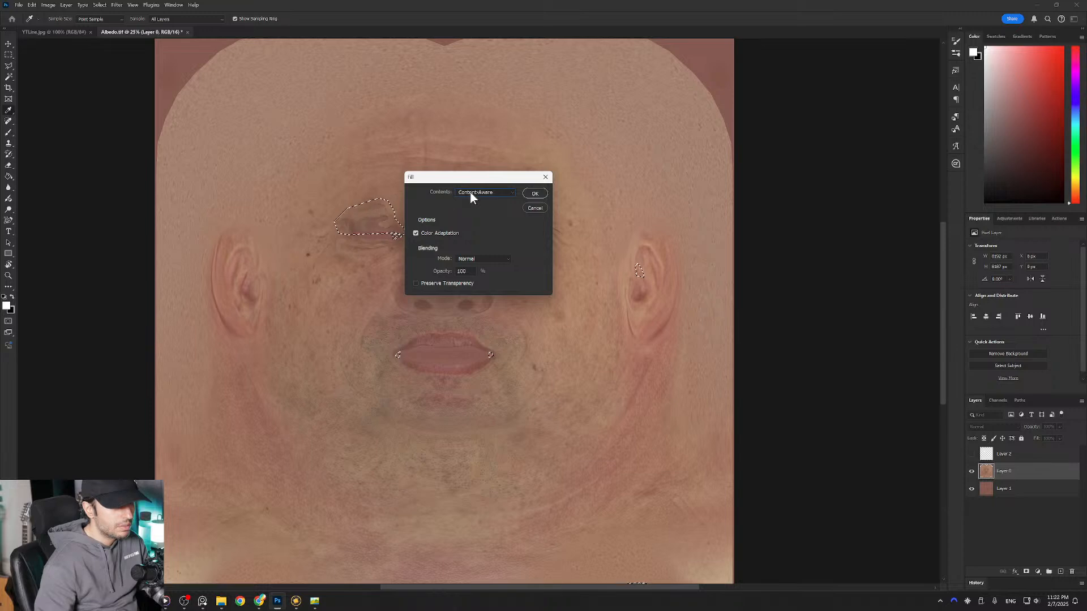
{"action": "left_click", "coordinate": [535, 194]}
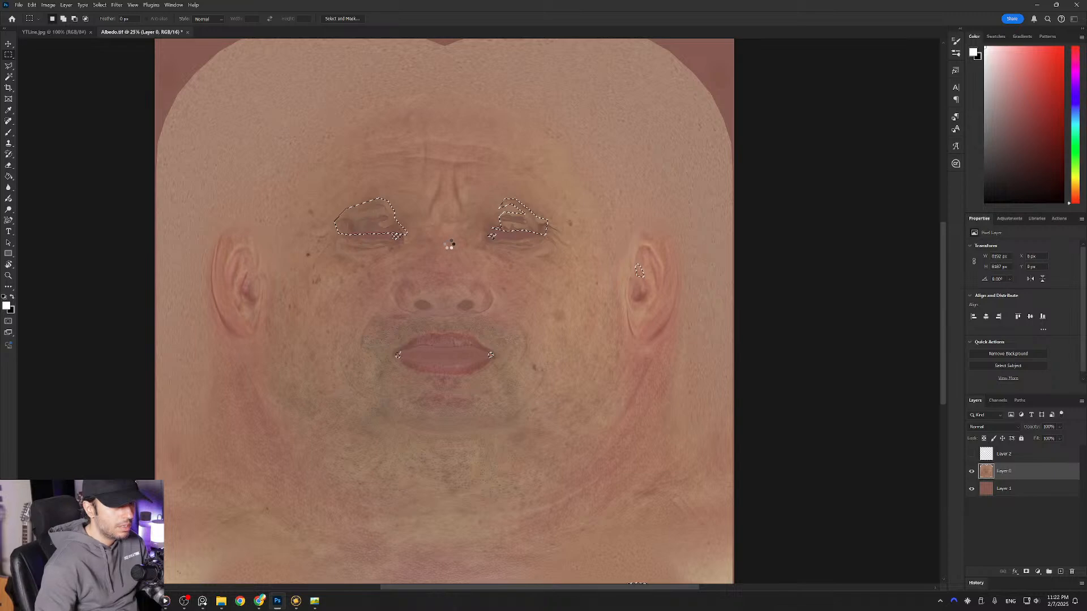
{"action": "key", "text": "ctrl+d"}
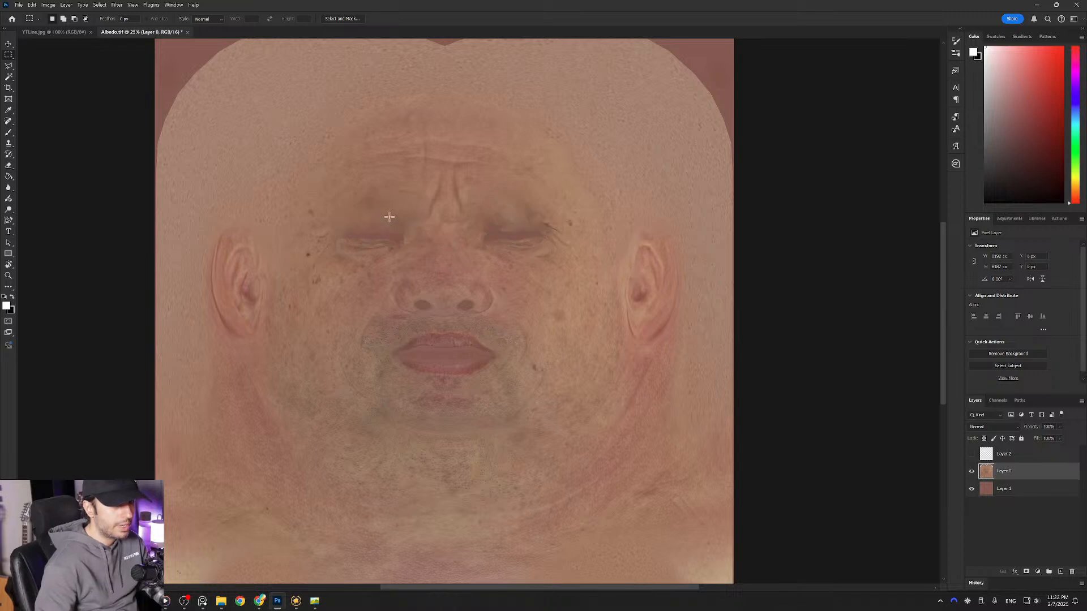
Step: Examine the filled eyelids, ears, mouth corners and lower edge of the face texture for repair quality
{"action": "left_click", "coordinate": [370, 216], "text": "ctrl"}
{"action": "left_click", "coordinate": [369, 217], "text": "ctrl"}
{"action": "left_click", "coordinate": [370, 217], "text": "ctrl"}
{"action": "left_click", "coordinate": [370, 217], "text": "ctrl"}
{"action": "left_click_drag", "start_coordinate": [586, 273], "coordinate": [324, 279]}
{"action": "left_click_drag", "start_coordinate": [634, 264], "coordinate": [632, 230]}
{"action": "left_click_drag", "start_coordinate": [172, 287], "coordinate": [332, 252]}
{"action": "left_click", "coordinate": [435, 394], "text": "alt"}
{"action": "left_click", "coordinate": [434, 394], "text": "alt"}
{"action": "left_click_drag", "start_coordinate": [519, 456], "coordinate": [548, 250]}
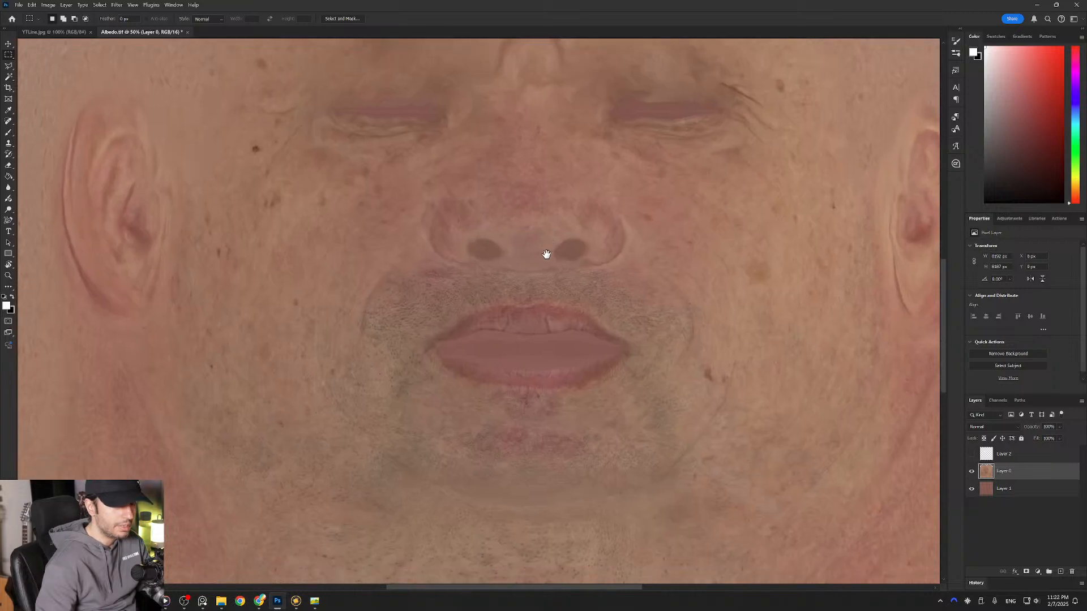
{"action": "left_click_drag", "start_coordinate": [606, 291], "coordinate": [495, 96]}
{"action": "left_click", "coordinate": [450, 346], "text": "alt"}
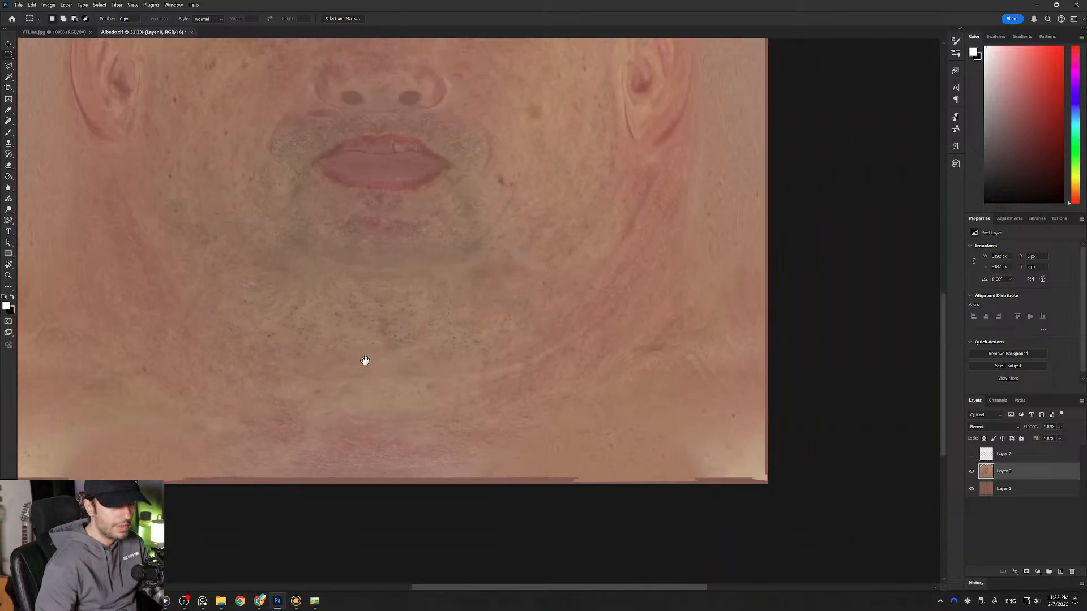
{"action": "left_click_drag", "start_coordinate": [329, 371], "coordinate": [483, 357]}
{"action": "left_click", "coordinate": [282, 450], "text": "ctrl"}
{"action": "left_click", "coordinate": [444, 460], "text": "alt"}
{"action": "left_click", "coordinate": [444, 461], "text": "alt"}
{"action": "left_click_drag", "start_coordinate": [551, 245], "coordinate": [388, 463]}
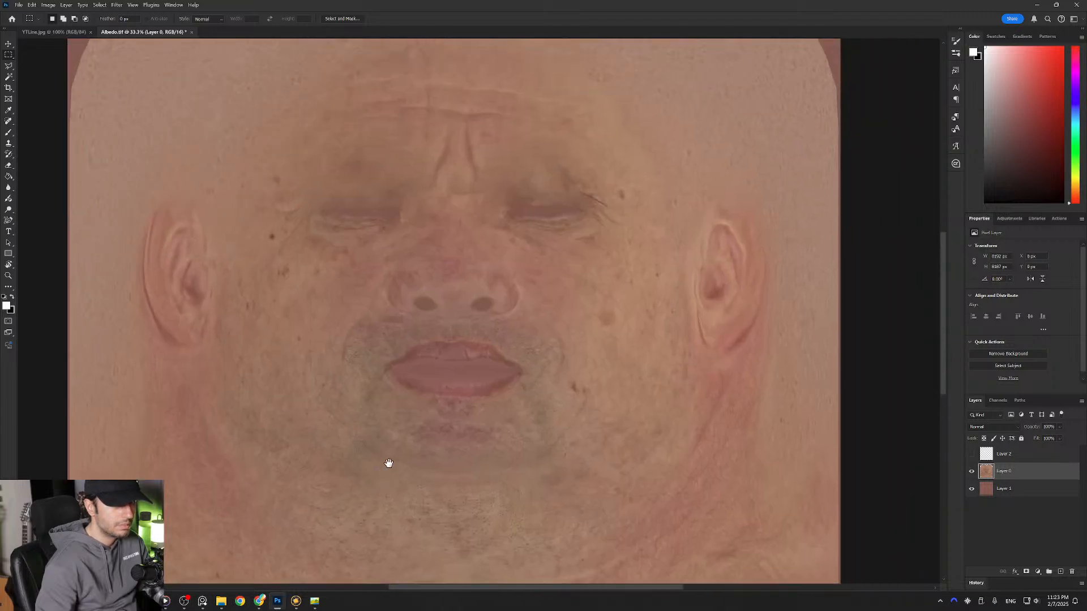
Step: Outline the uneven pale patch above the closed eye on the image's right with a polygonal lasso selection
{"action": "left_click", "coordinate": [504, 163], "text": "ctrl"}
{"action": "left_click", "coordinate": [501, 162], "text": "ctrl"}
{"action": "left_click_drag", "start_coordinate": [569, 171], "coordinate": [497, 263]}
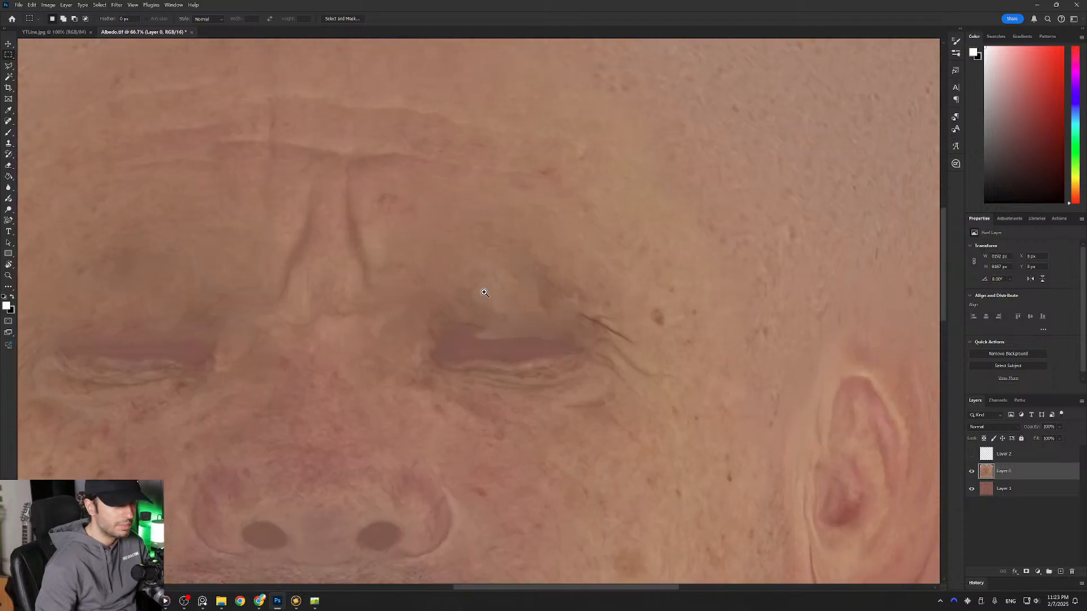
{"action": "left_click", "coordinate": [484, 292], "text": "ctrl"}
{"action": "left_click", "coordinate": [506, 296], "text": "ctrl"}
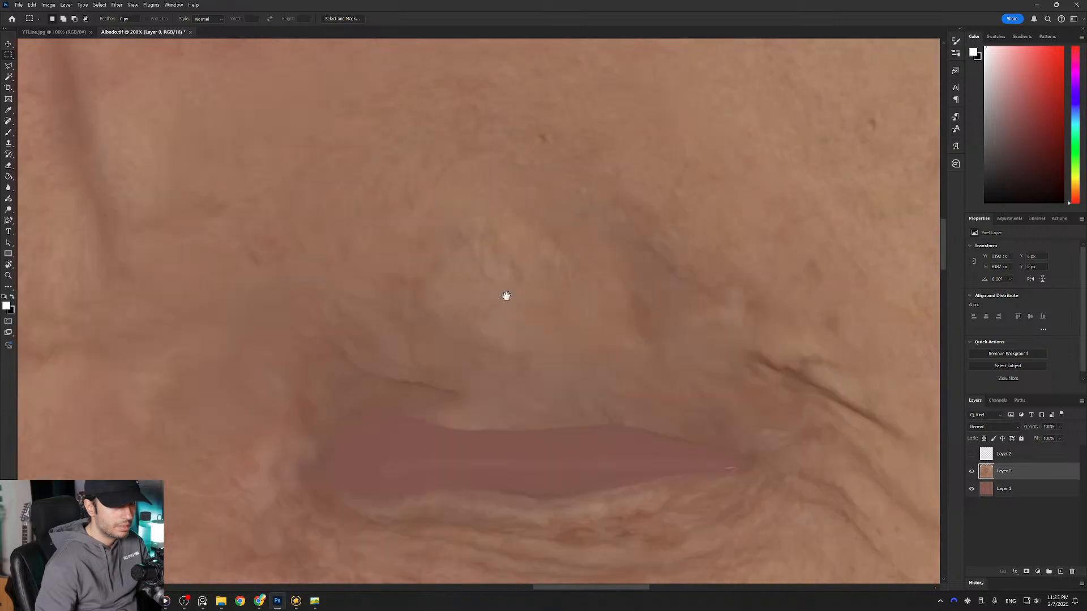
{"action": "key", "text": "l"}
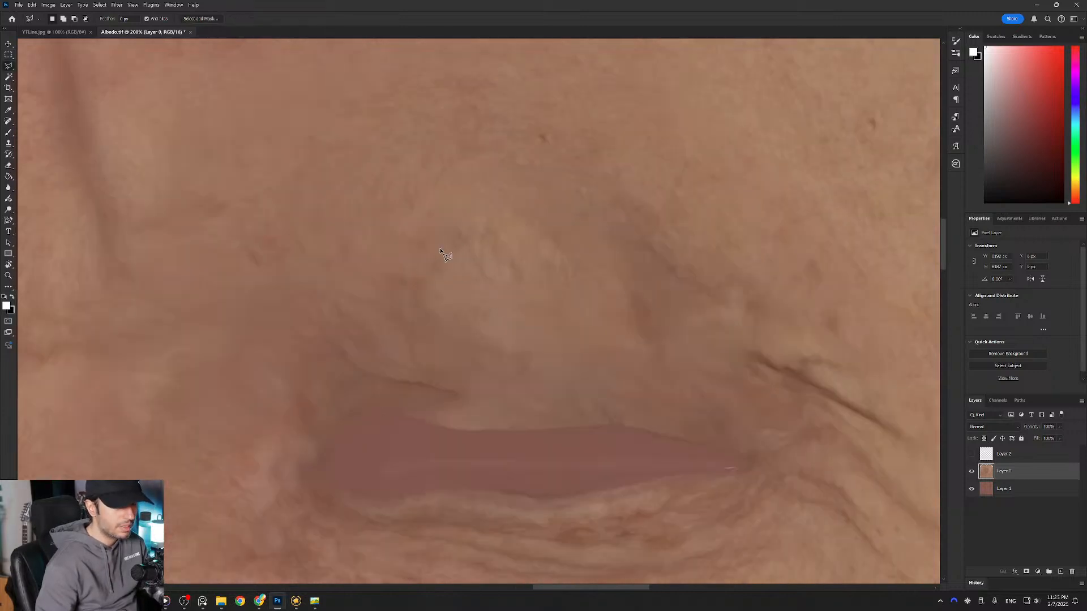
{"action": "left_click", "coordinate": [377, 255]}
{"action": "left_click", "coordinate": [387, 208]}
{"action": "left_click", "coordinate": [457, 153]}
{"action": "left_click", "coordinate": [535, 159]}
{"action": "left_click", "coordinate": [595, 184]}
{"action": "left_click", "coordinate": [636, 232]}
{"action": "left_click", "coordinate": [627, 321]}
{"action": "left_click", "coordinate": [416, 332]}
{"action": "left_click", "coordinate": [375, 270]}
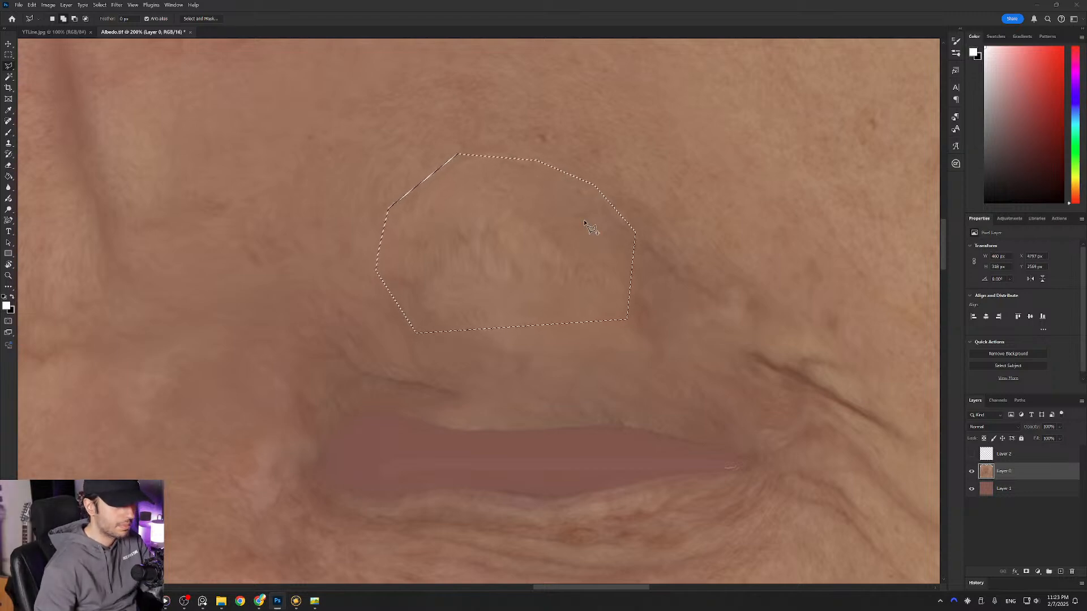
Step: Fill the selected pale patch above the eye with Content-Aware contents and deselect it
{"action": "key", "text": "shift+BackSpace"}
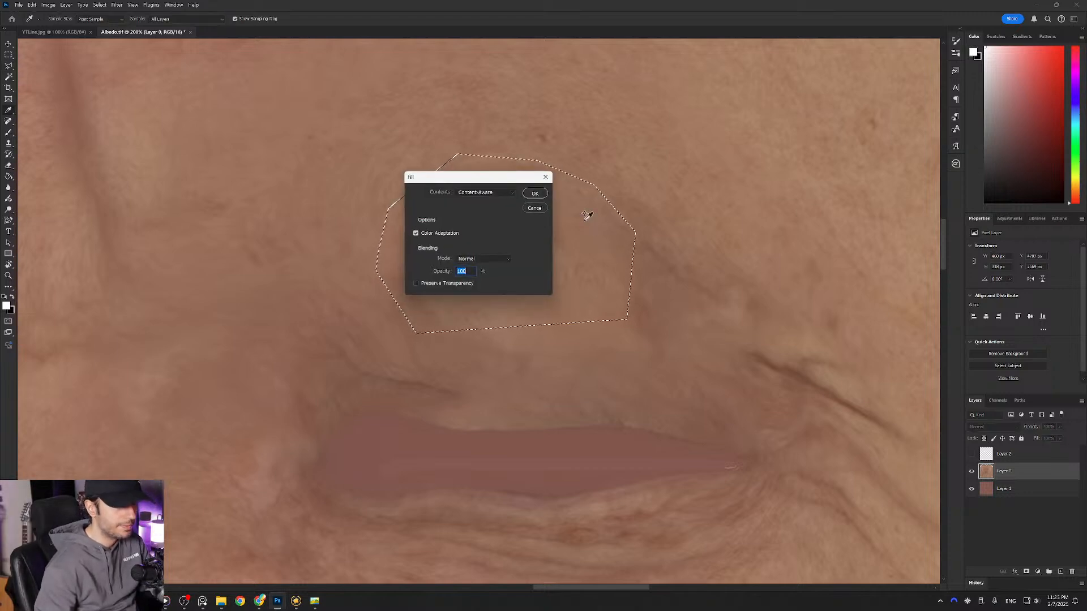
{"action": "left_click", "coordinate": [534, 194]}
{"action": "left_click", "coordinate": [649, 201]}
{"action": "key", "text": "ctrl+z"}
{"action": "key", "text": "m"}
{"action": "key", "text": "ctrl+d"}
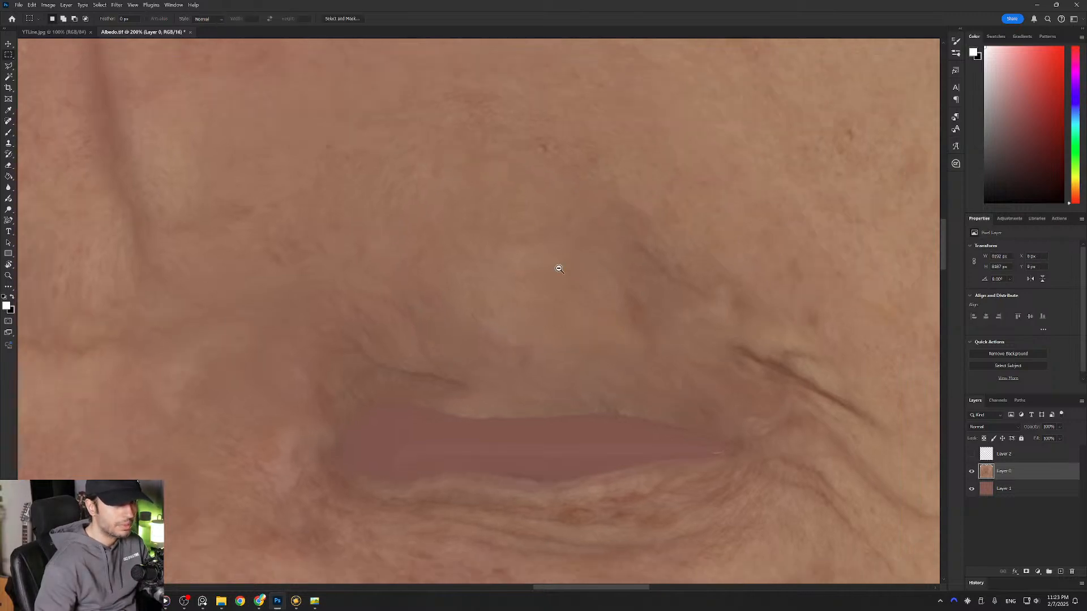
Step: Examine the repaired eyes, the mouth area and the whole face texture at several magnifications
{"action": "left_click", "coordinate": [559, 269], "text": "alt"}
{"action": "left_click", "coordinate": [559, 269], "text": "alt"}
{"action": "left_click", "coordinate": [559, 269], "text": "alt"}
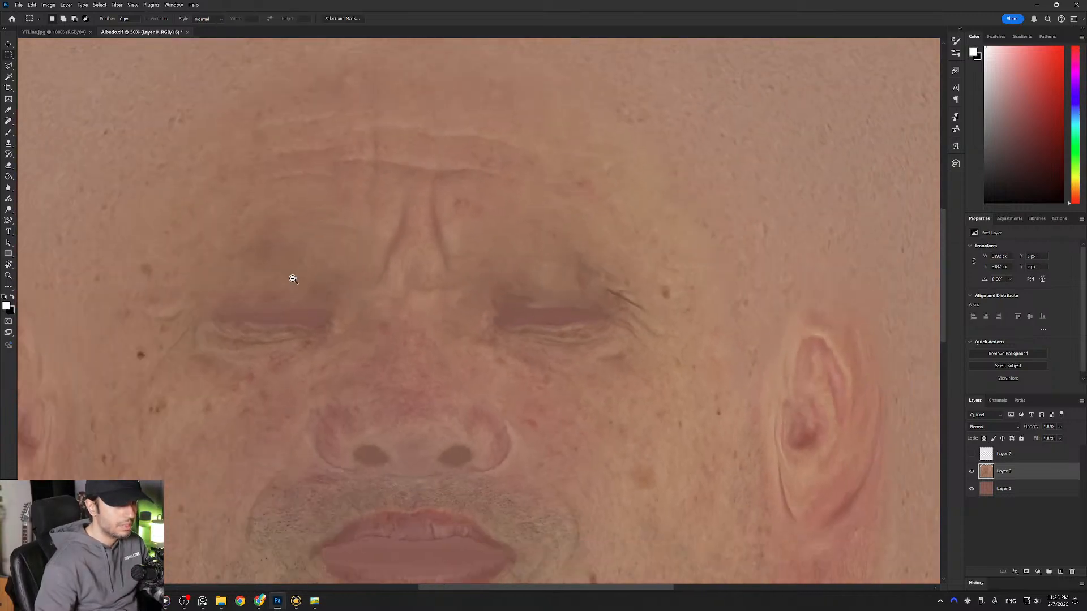
{"action": "left_click_drag", "start_coordinate": [500, 388], "coordinate": [611, 115]}
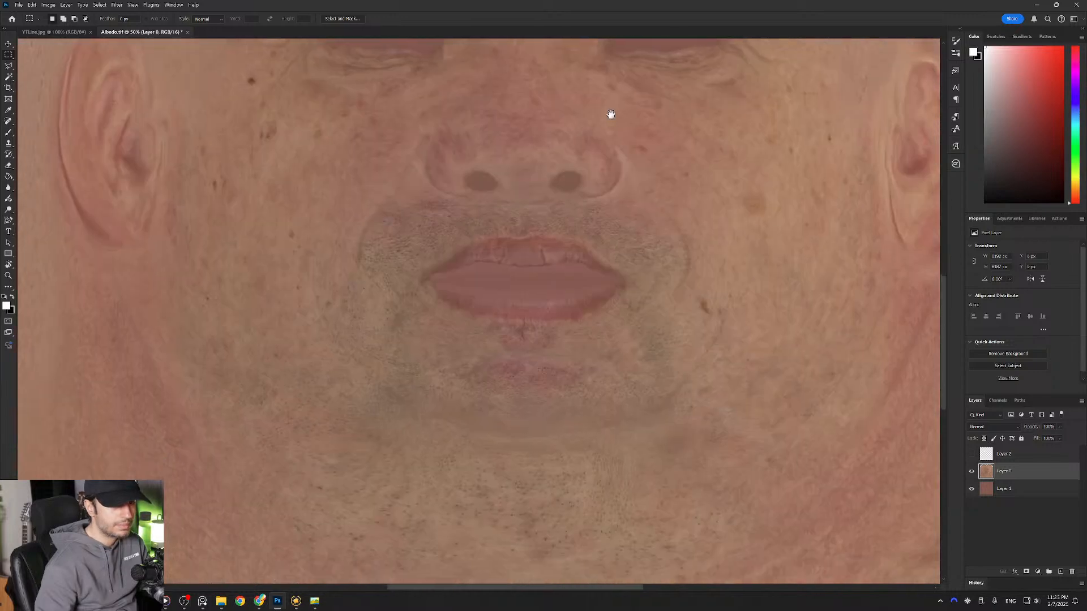
{"action": "left_click", "coordinate": [553, 226], "text": "alt"}
{"action": "left_click", "coordinate": [621, 259], "text": "alt"}
{"action": "left_click_drag", "start_coordinate": [621, 260], "coordinate": [546, 335]}
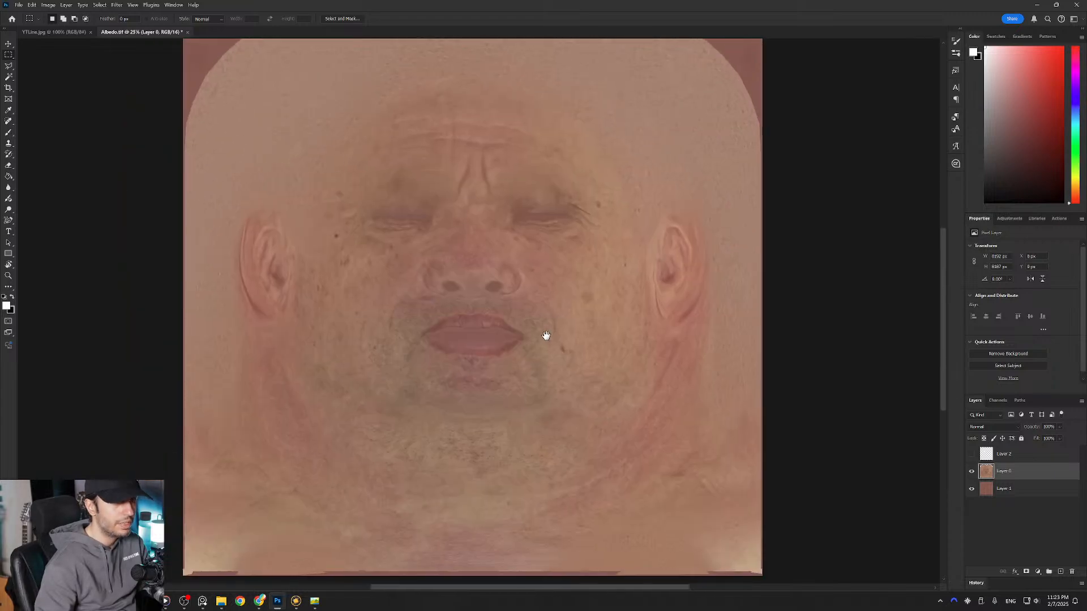
{"action": "left_click", "coordinate": [481, 371], "text": "alt"}
{"action": "left_click", "coordinate": [507, 375], "text": "ctrl"}
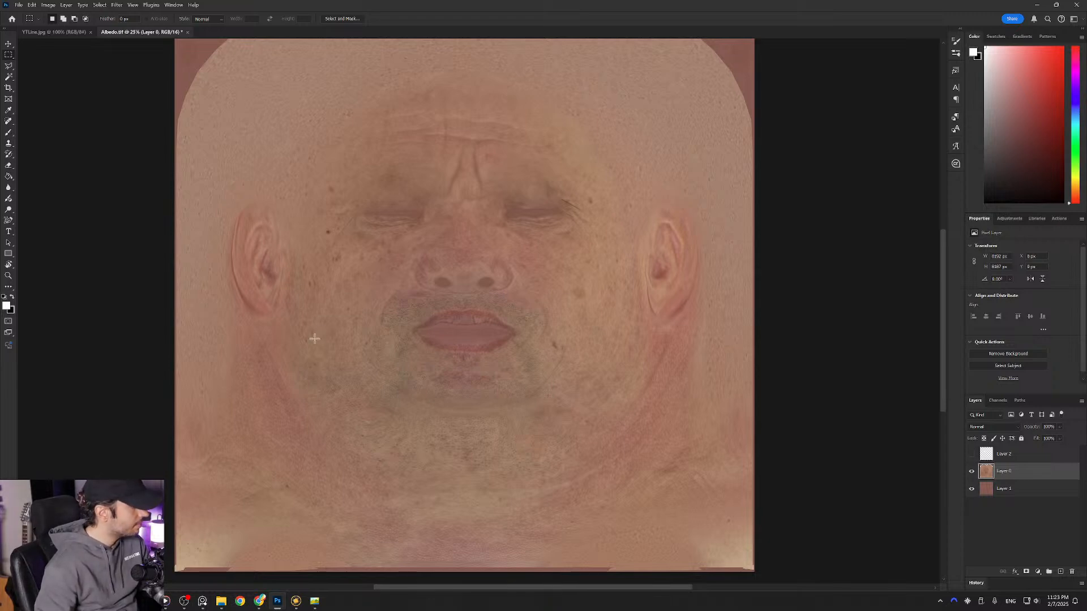
{"action": "left_click", "coordinate": [348, 344], "text": "alt"}
{"action": "left_click_drag", "start_coordinate": [442, 317], "coordinate": [410, 334]}
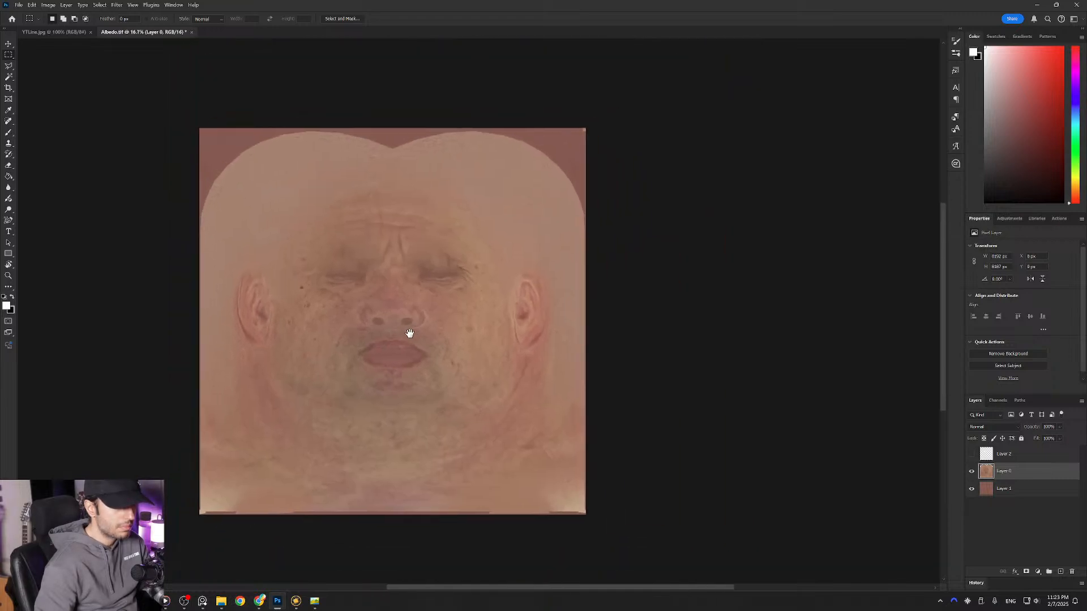
Step: Show and activate the white patch layer, Layer 2, and open MultiChannel.exr with its alpha channel data as transparency
{"action": "left_click", "coordinate": [972, 455]}
{"action": "left_click", "coordinate": [986, 456]}
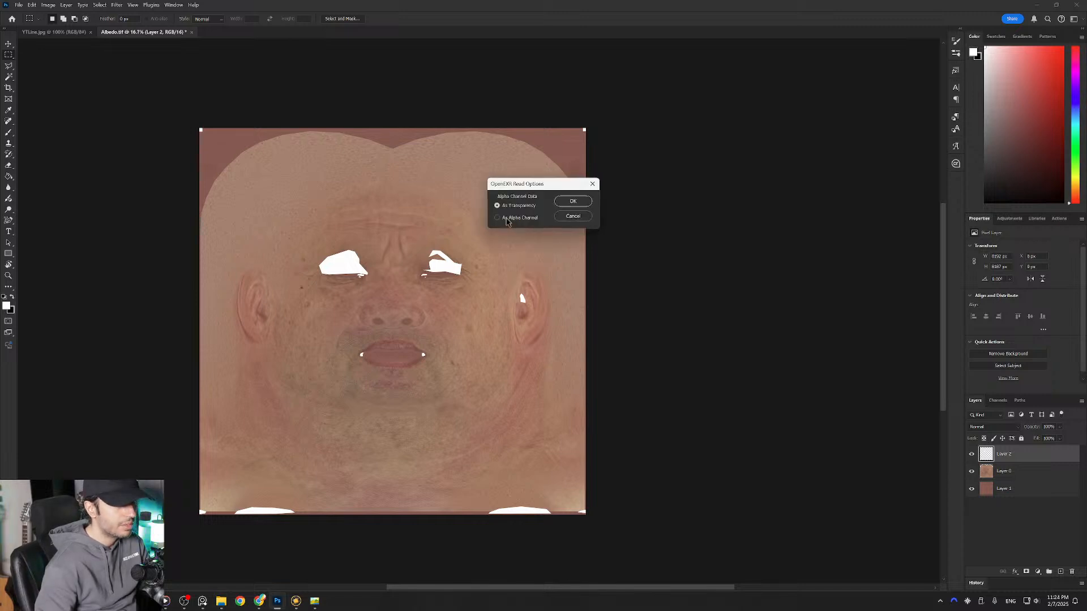
{"action": "left_click", "coordinate": [569, 201]}
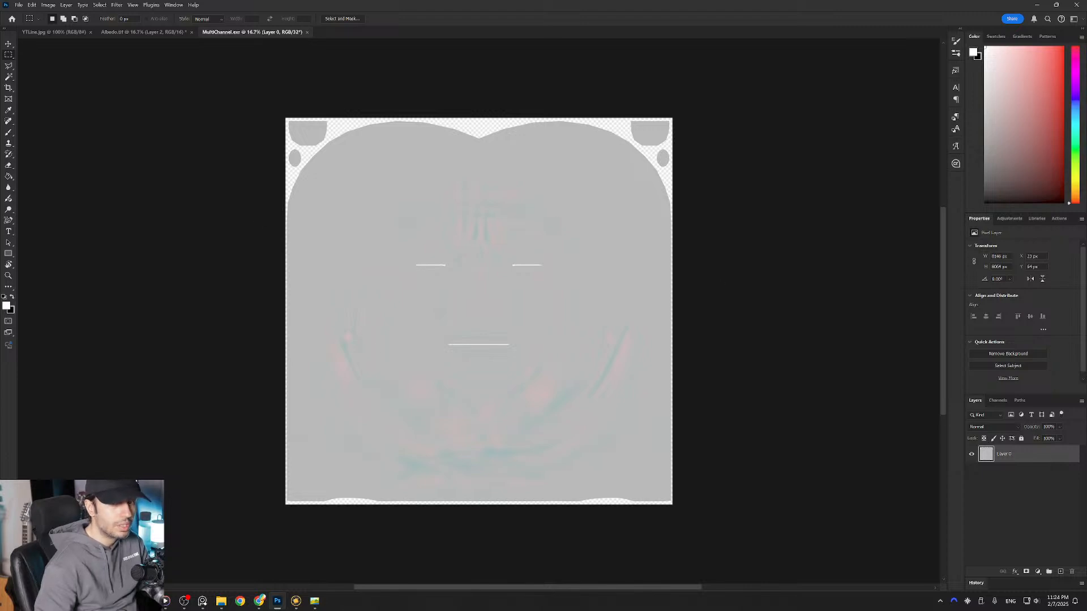
Step: Add a new empty layer to MultiChannel.exr and place it below Layer 0
{"action": "left_click", "coordinate": [999, 401]}
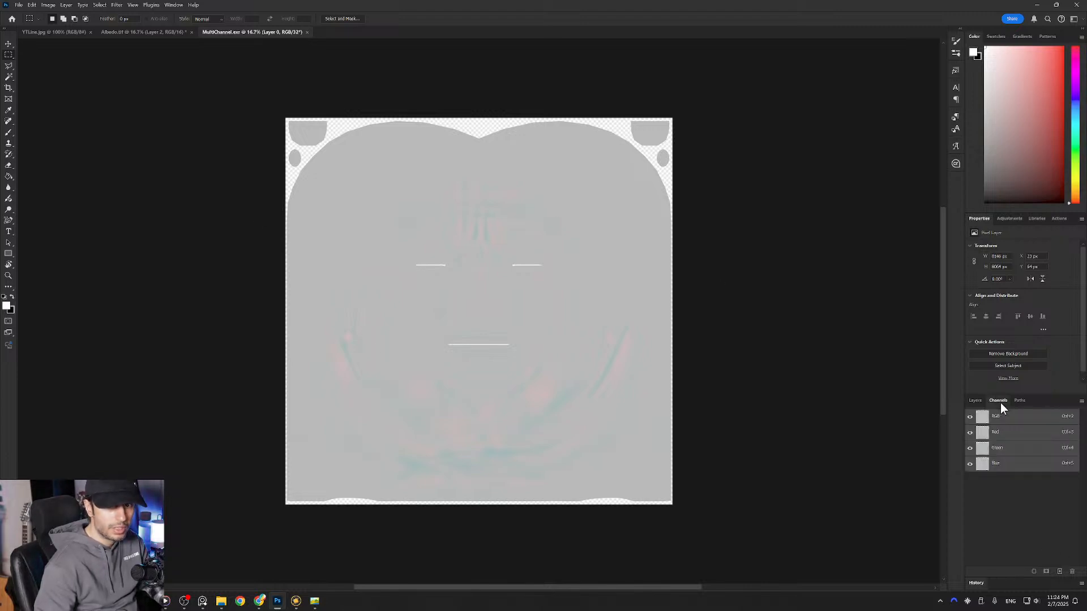
{"action": "left_click", "coordinate": [976, 400]}
{"action": "left_click", "coordinate": [1061, 571]}
{"action": "left_click_drag", "start_coordinate": [1001, 456], "coordinate": [999, 475]}
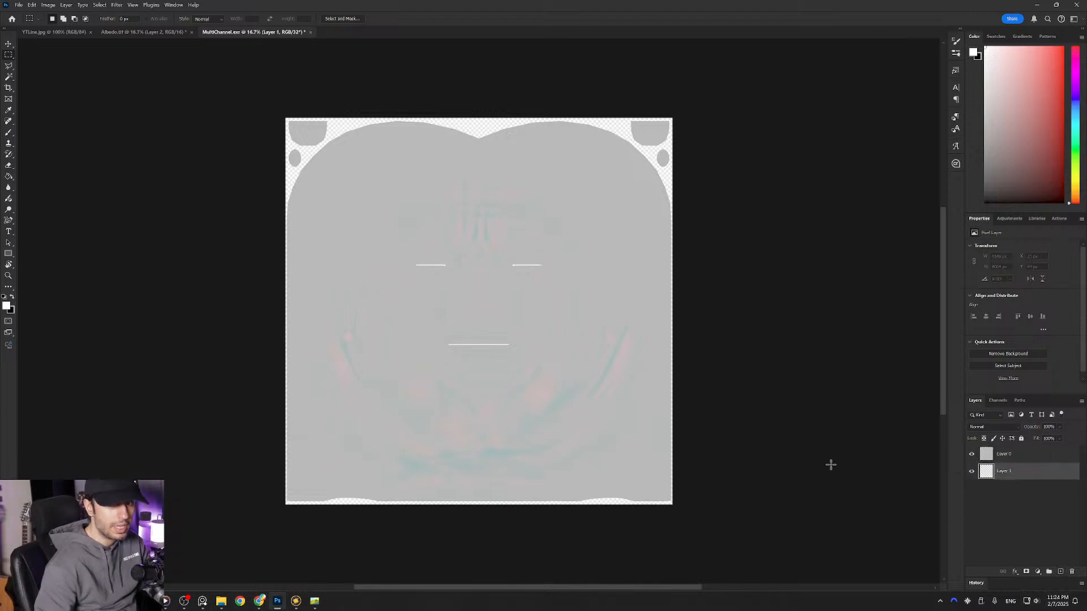
Step: Fill the new bottom layer of MultiChannel.exr with the grey sampled from the map, using the Paint Bucket
{"action": "key", "text": "g"}
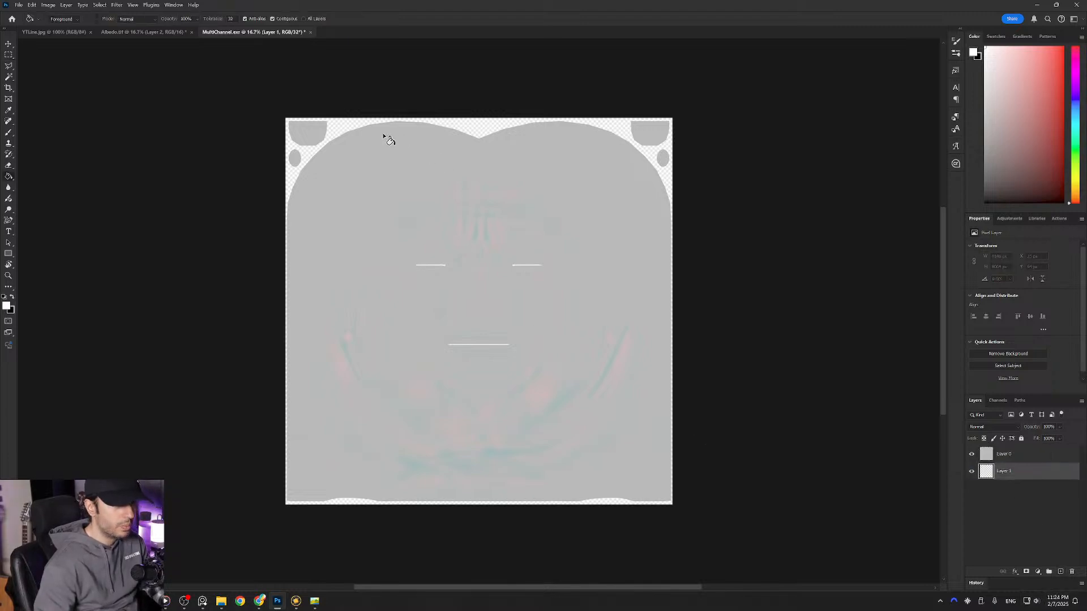
{"action": "left_click", "coordinate": [300, 125], "text": "ctrl"}
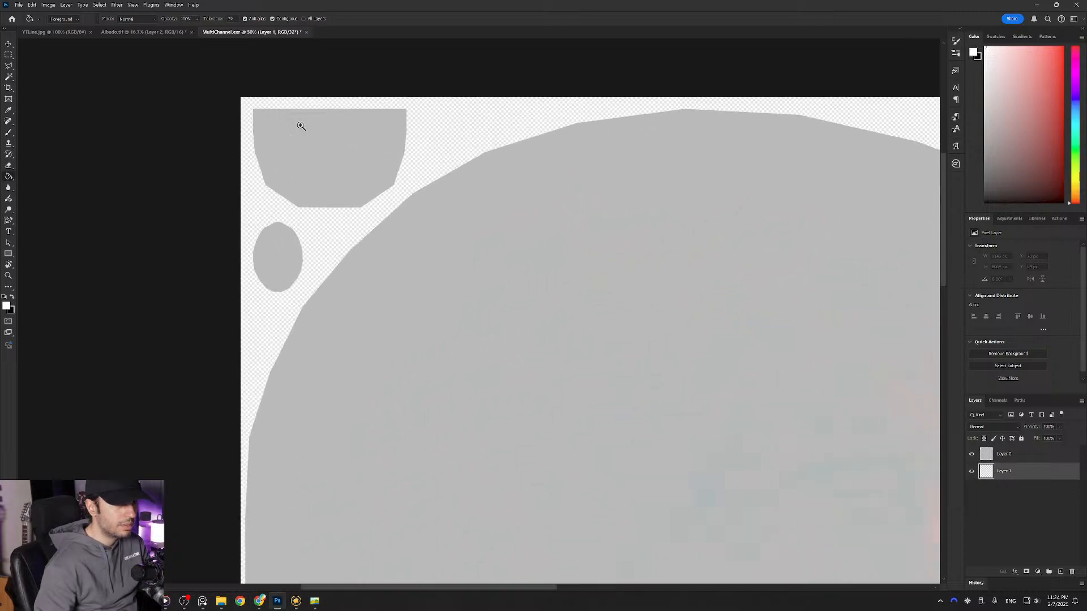
{"action": "left_click_drag", "start_coordinate": [300, 126], "coordinate": [396, 187], "text": "ctrl"}
{"action": "left_click", "coordinate": [566, 299], "text": "alt"}
{"action": "left_click", "coordinate": [610, 320]}
{"action": "left_click", "coordinate": [529, 364], "text": "alt"}
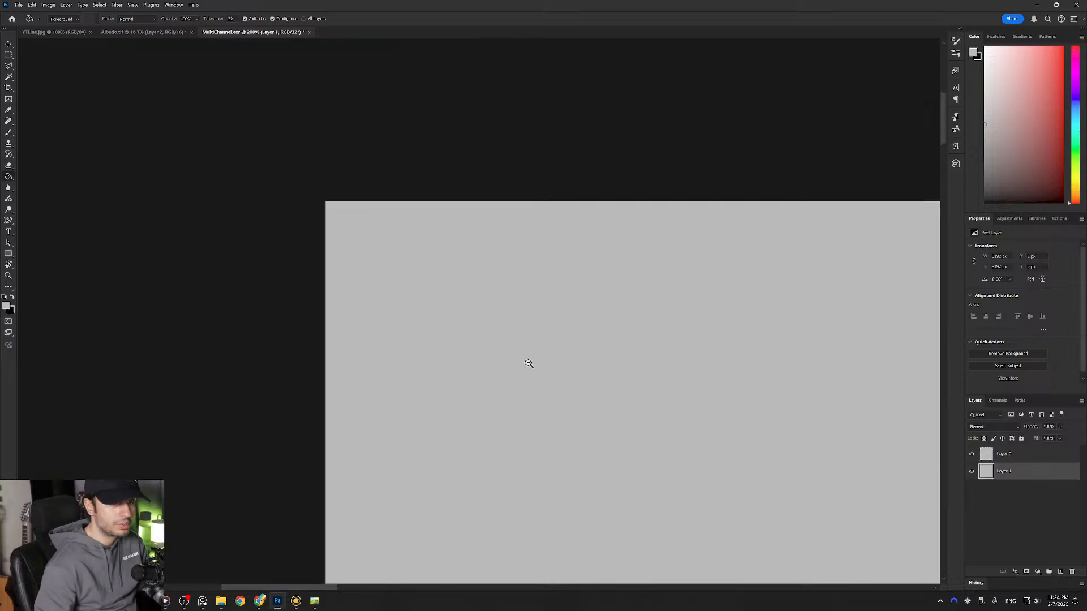
{"action": "left_click_drag", "start_coordinate": [732, 479], "coordinate": [522, 216]}
{"action": "left_click", "coordinate": [531, 282], "text": "alt"}
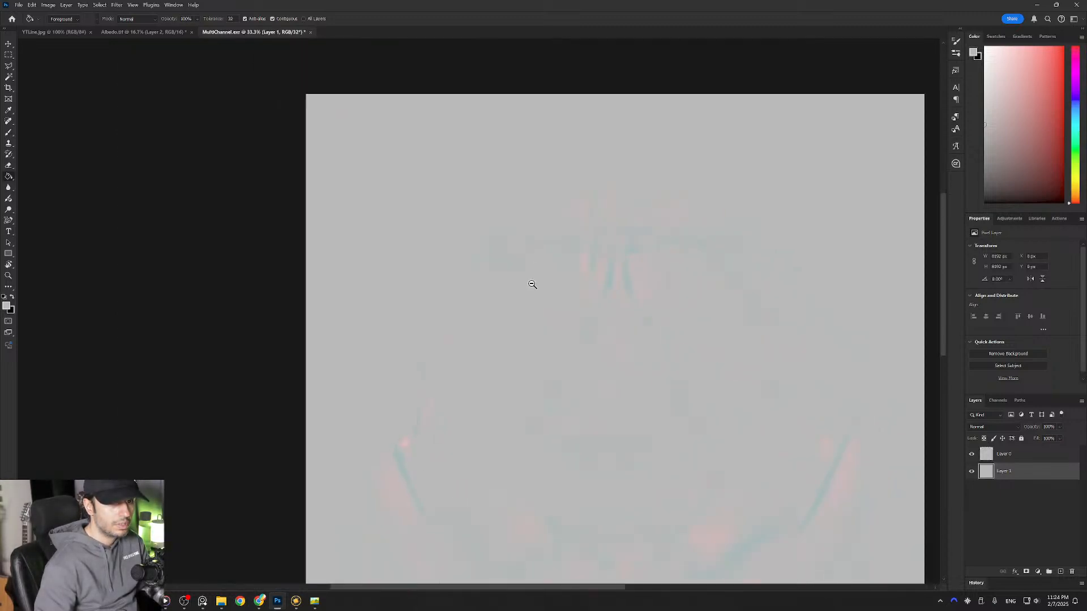
{"action": "left_click_drag", "start_coordinate": [642, 351], "coordinate": [517, 309]}
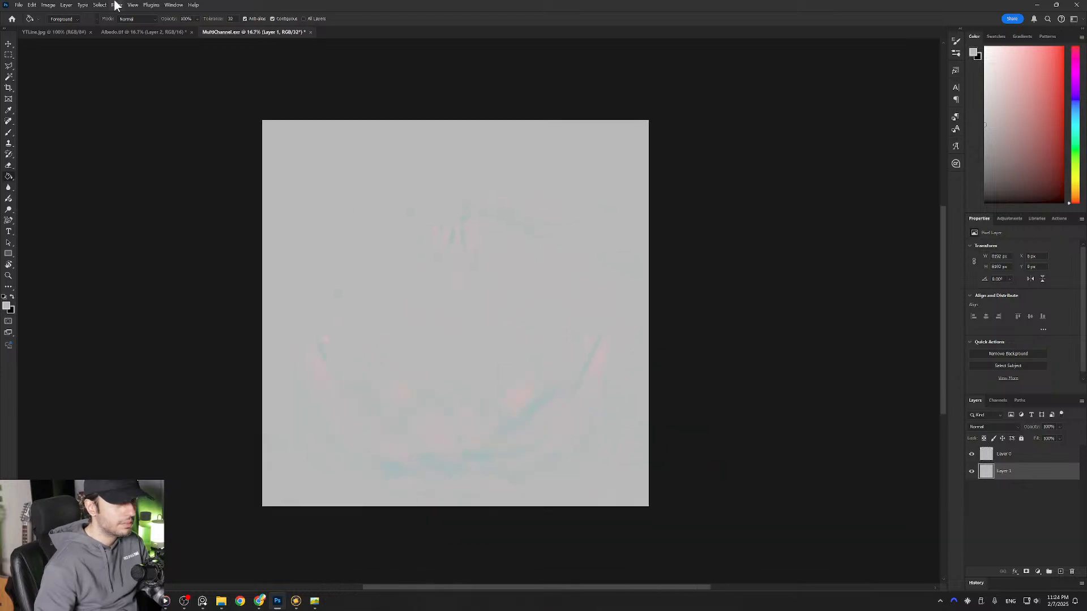
Step: Copy the white patch layer, Layer 2, from a floating Albedo.tif window into MultiChannel.exr, accepting the different bit depth
{"action": "left_click", "coordinate": [118, 32]}
{"action": "left_click", "coordinate": [8, 54]}
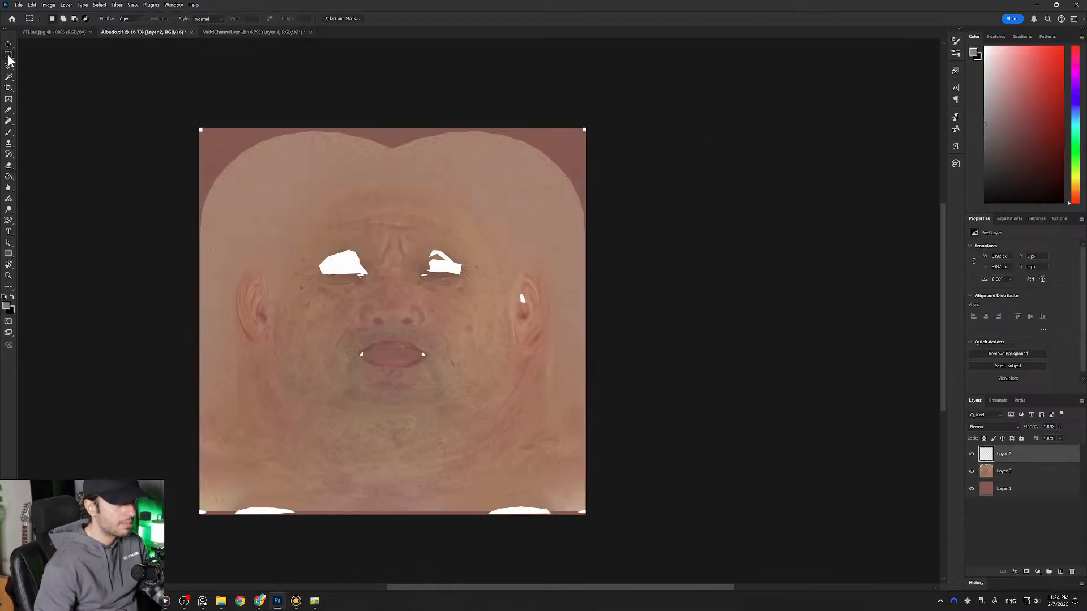
{"action": "left_click", "coordinate": [251, 33]}
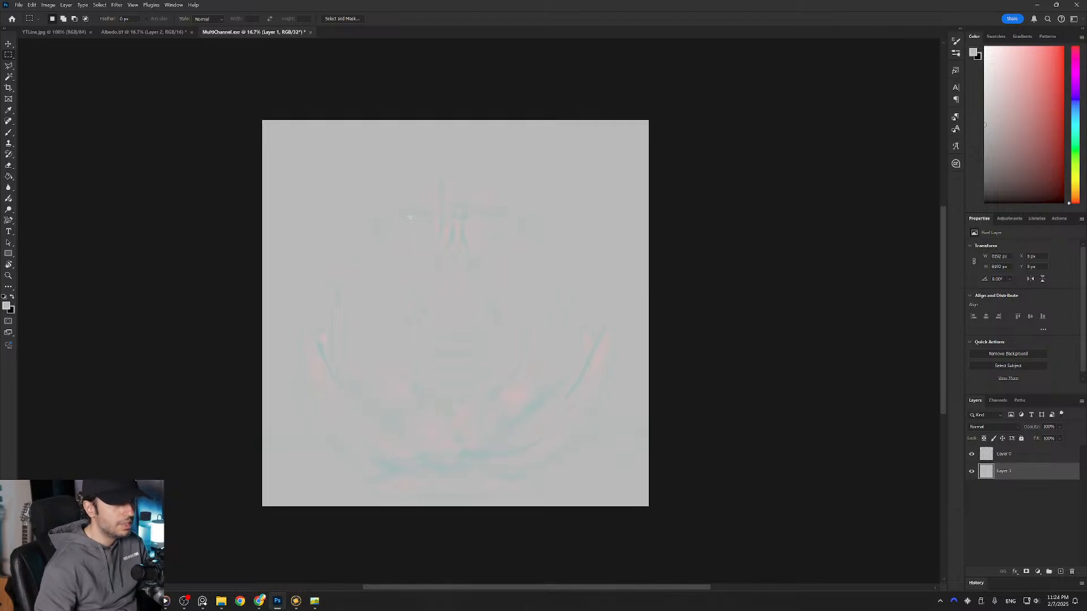
{"action": "left_click_drag", "start_coordinate": [147, 33], "coordinate": [333, 162]}
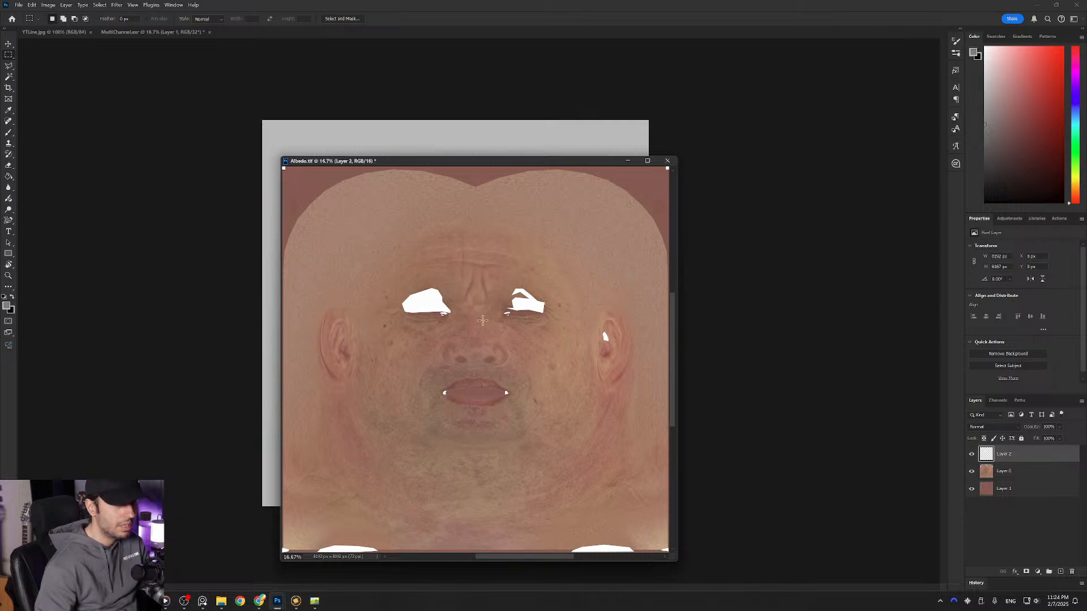
{"action": "key", "text": "v"}
{"action": "left_click_drag", "start_coordinate": [408, 165], "coordinate": [555, 142]}
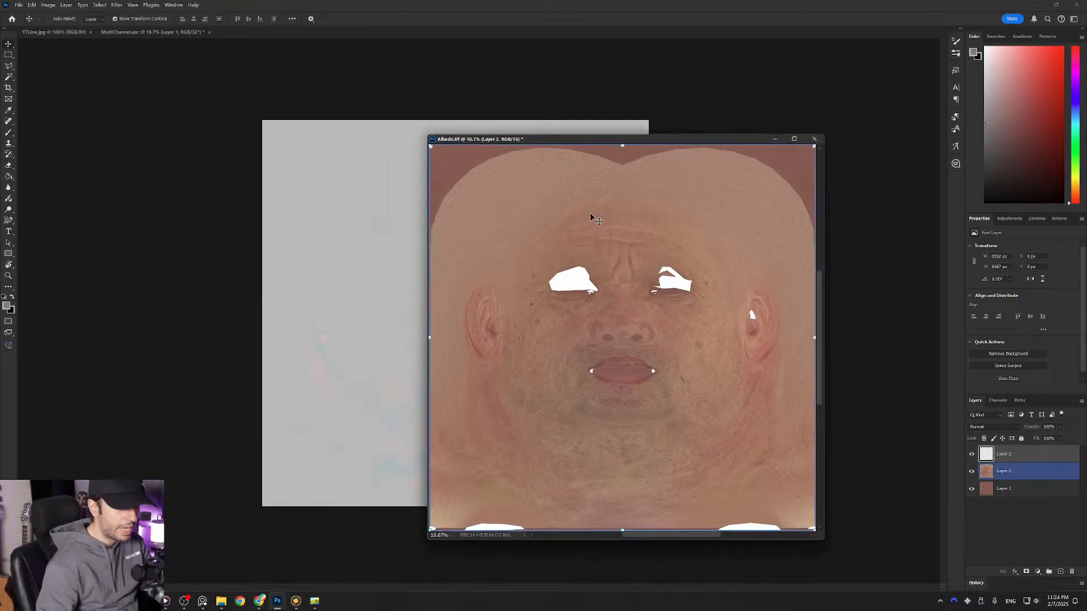
{"action": "left_click_drag", "start_coordinate": [594, 274], "coordinate": [327, 266]}
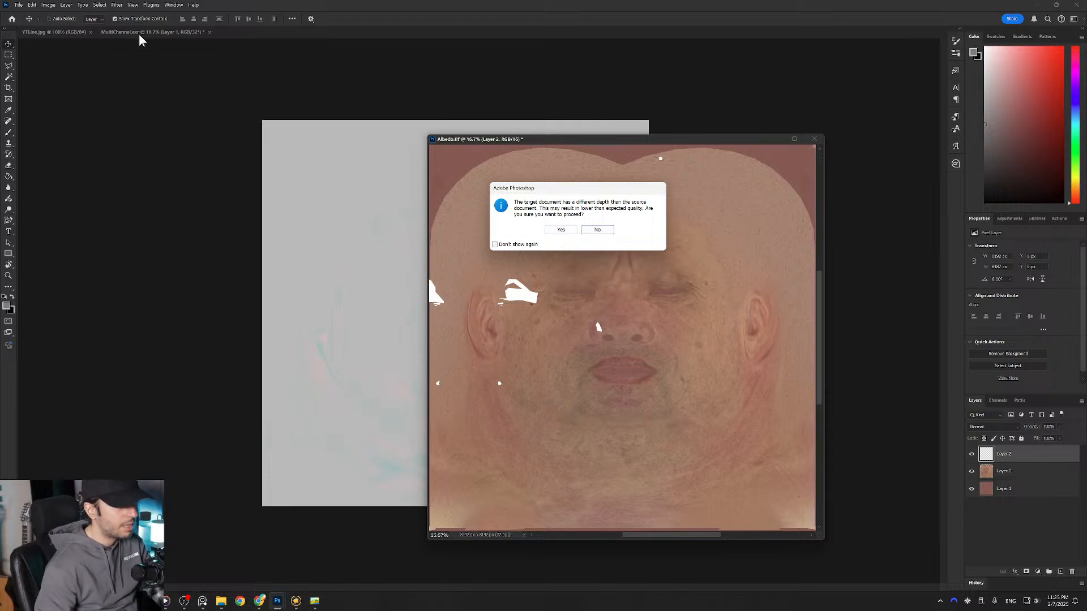
{"action": "left_click", "coordinate": [559, 232]}
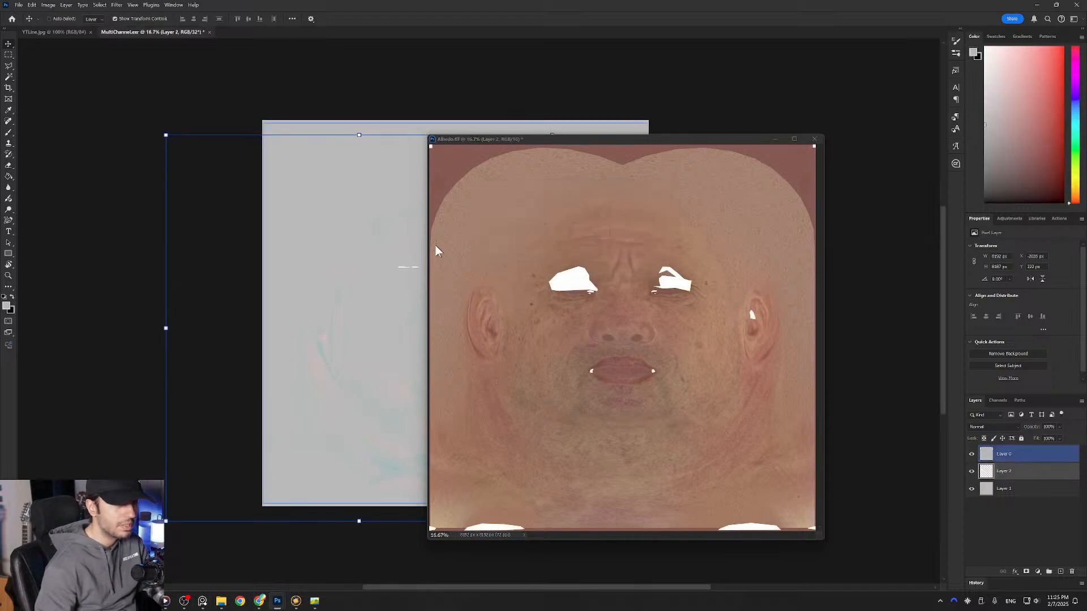
Step: Dock Albedo.tif again and move the copied Layer 2 above Layer 0 in MultiChannel.exr
{"action": "left_click_drag", "start_coordinate": [485, 143], "coordinate": [200, 38]}
{"action": "left_click", "coordinate": [169, 32]}
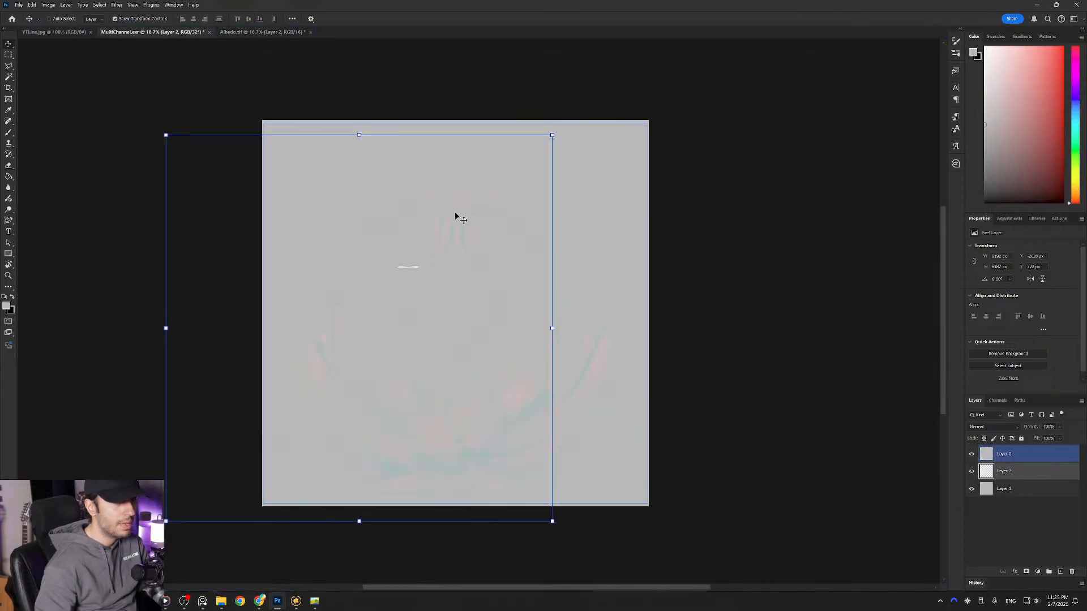
{"action": "left_click_drag", "start_coordinate": [455, 216], "coordinate": [527, 229]}
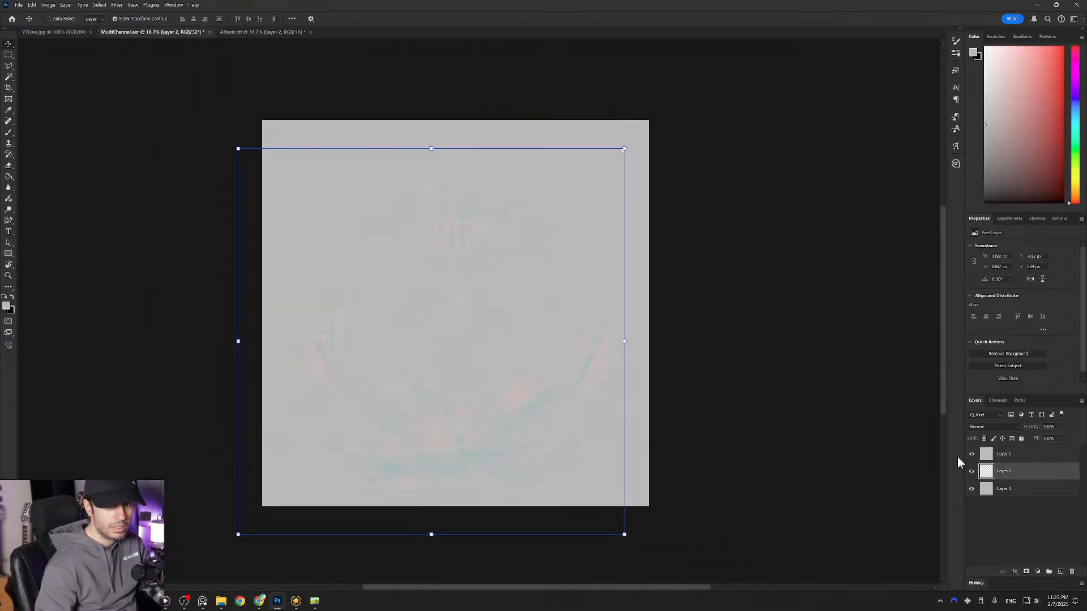
{"action": "left_click_drag", "start_coordinate": [1022, 472], "coordinate": [1022, 451]}
{"action": "left_click", "coordinate": [1013, 471]}
Step: Position Layer 2 in MultiChannel.exr so its white corner patches line up with the canvas corners
{"action": "left_click_drag", "start_coordinate": [463, 324], "coordinate": [487, 329]}
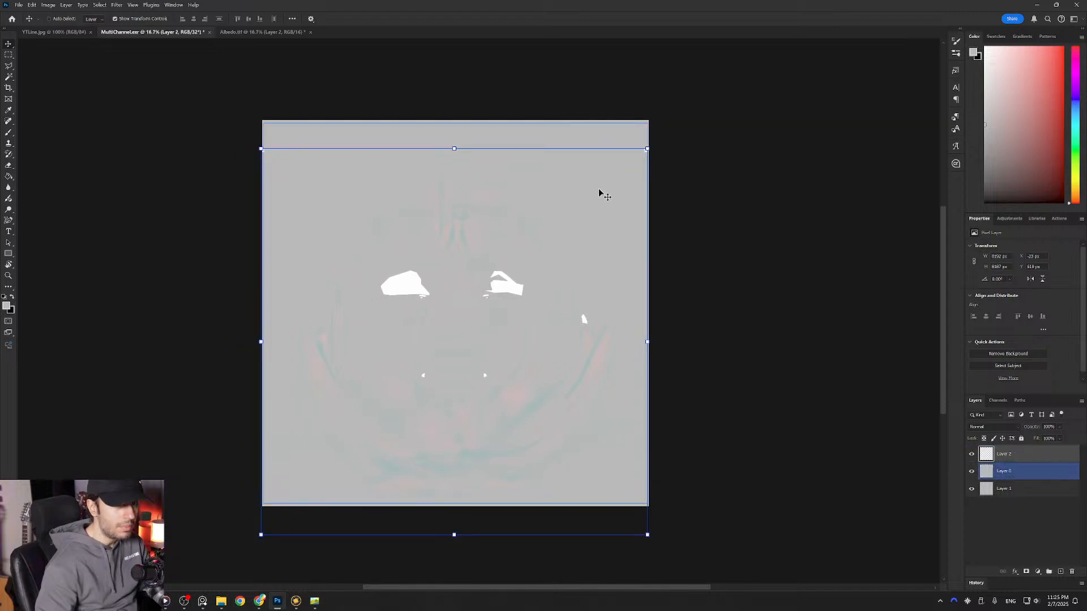
{"action": "scroll", "coordinate": [647, 141], "scroll_direction": "up", "scroll_amount": 8, "text": "alt"}
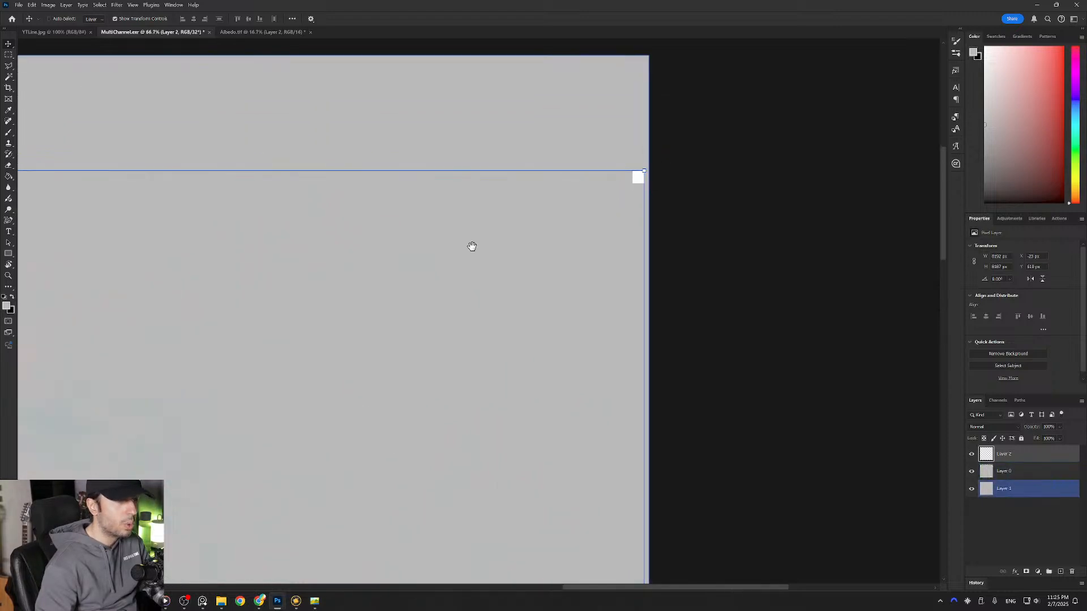
{"action": "scroll", "coordinate": [442, 258], "scroll_direction": "down", "scroll_amount": 1, "text": "alt"}
{"action": "scroll", "coordinate": [442, 257], "scroll_direction": "down", "scroll_amount": 2, "text": "alt"}
{"action": "left_click_drag", "start_coordinate": [566, 287], "coordinate": [577, 234]}
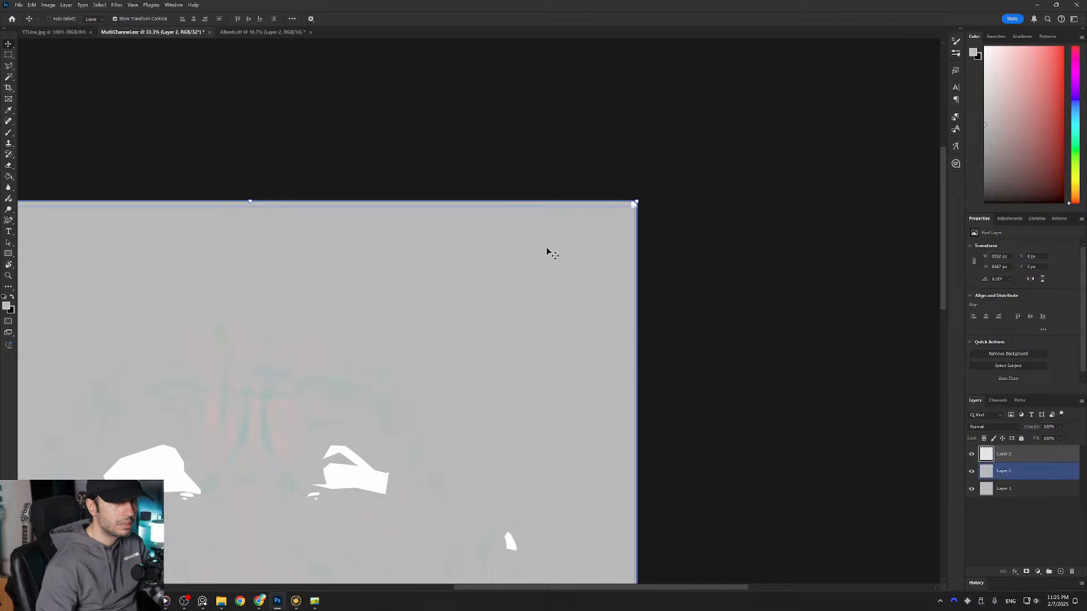
{"action": "left_click", "coordinate": [481, 277], "text": "ctrl+alt"}
{"action": "left_click_drag", "start_coordinate": [450, 299], "coordinate": [495, 255]}
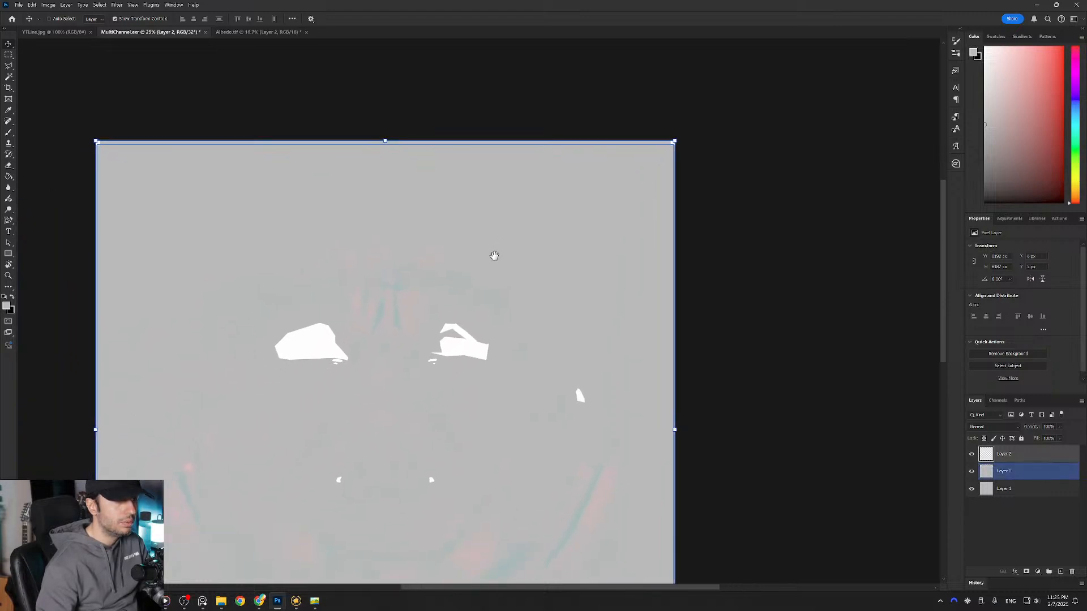
{"action": "left_click_drag", "start_coordinate": [390, 385], "coordinate": [419, 349]}
{"action": "left_click", "coordinate": [355, 398], "text": "ctrl+alt"}
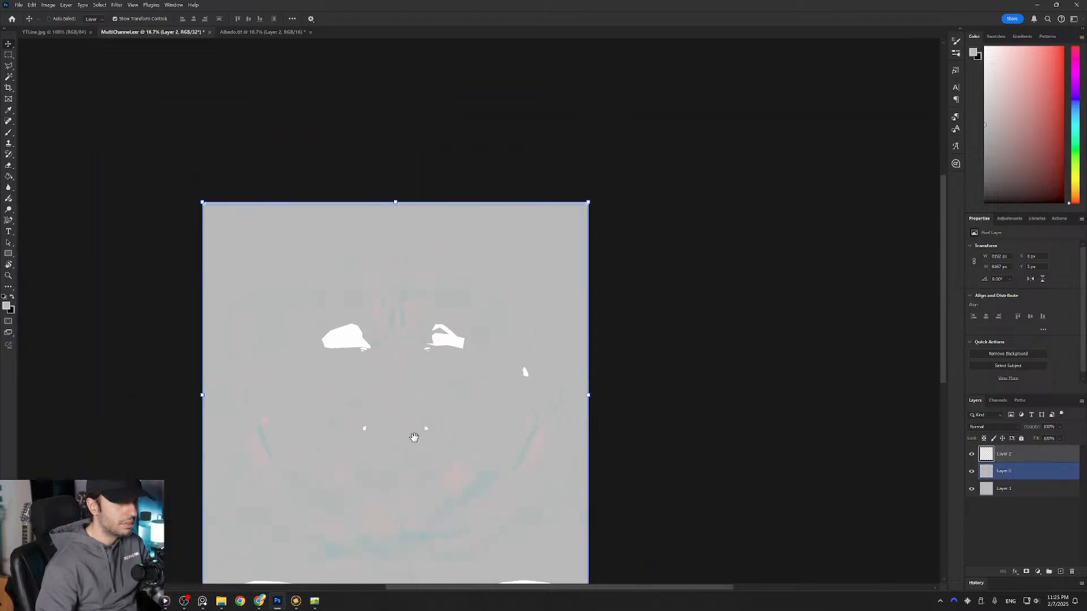
{"action": "left_click_drag", "start_coordinate": [424, 442], "coordinate": [464, 380]}
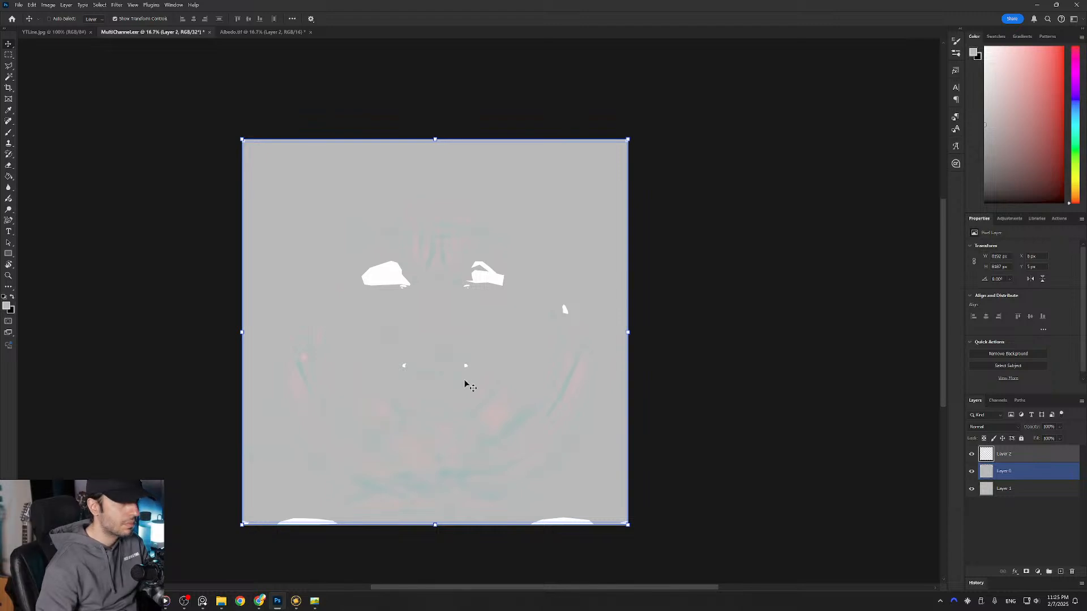
{"action": "left_click", "coordinate": [464, 381], "text": "ctrl"}
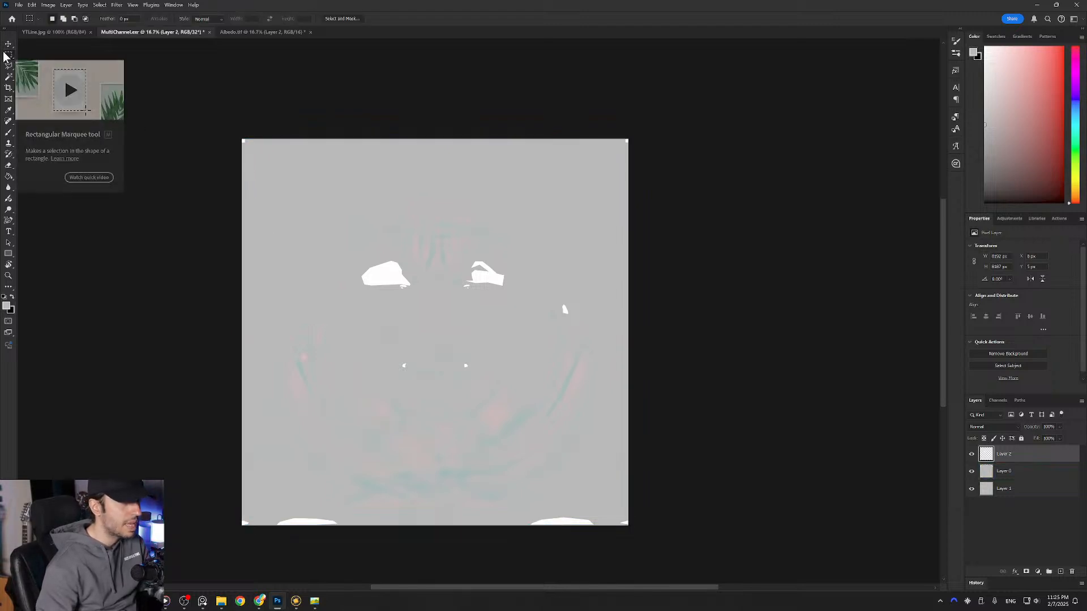
Step: Load Layer 2's patches as a selection, hide that layer, and repair those areas of Layer 0 with a Content-Aware fill, leaving nothing selected
{"action": "left_click", "coordinate": [8, 55]}
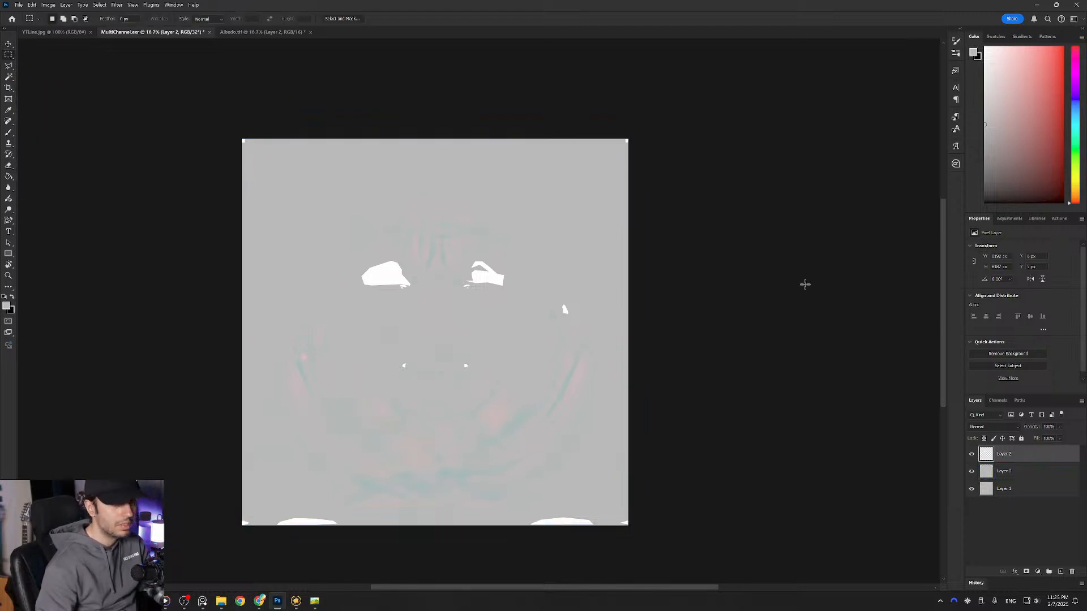
{"action": "left_click", "coordinate": [985, 460], "text": "ctrl"}
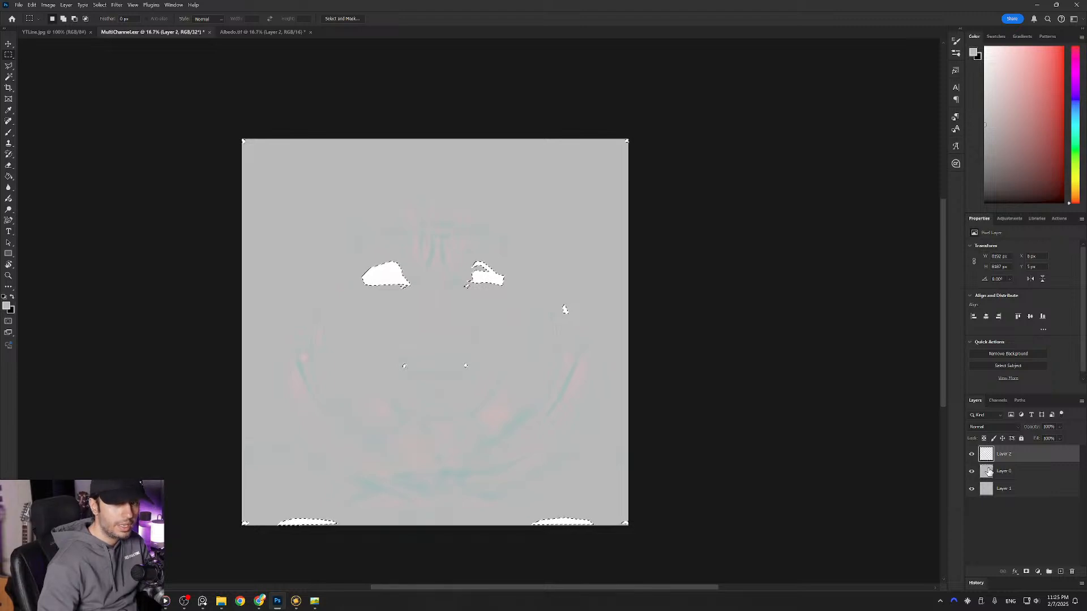
{"action": "left_click", "coordinate": [988, 473]}
{"action": "left_click", "coordinate": [972, 454]}
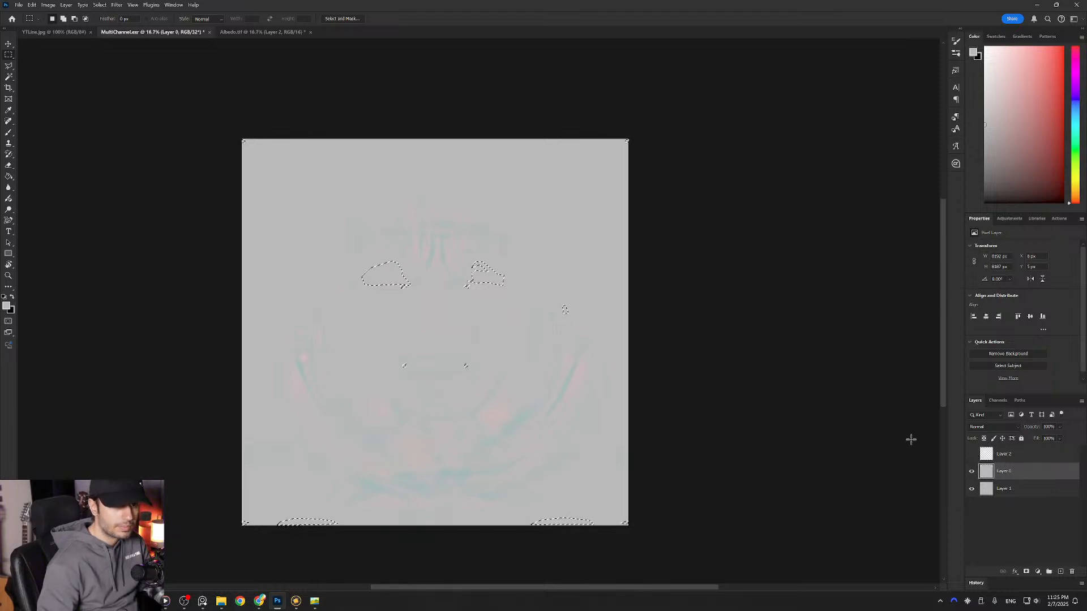
{"action": "left_click", "coordinate": [32, 5]}
{"action": "left_click", "coordinate": [41, 130]}
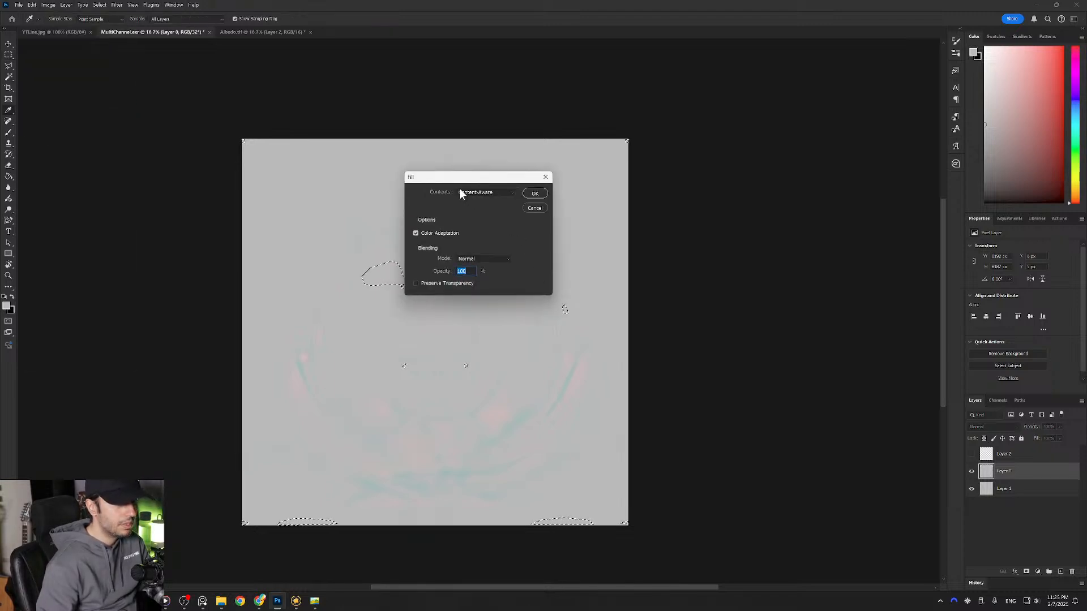
{"action": "left_click", "coordinate": [535, 193]}
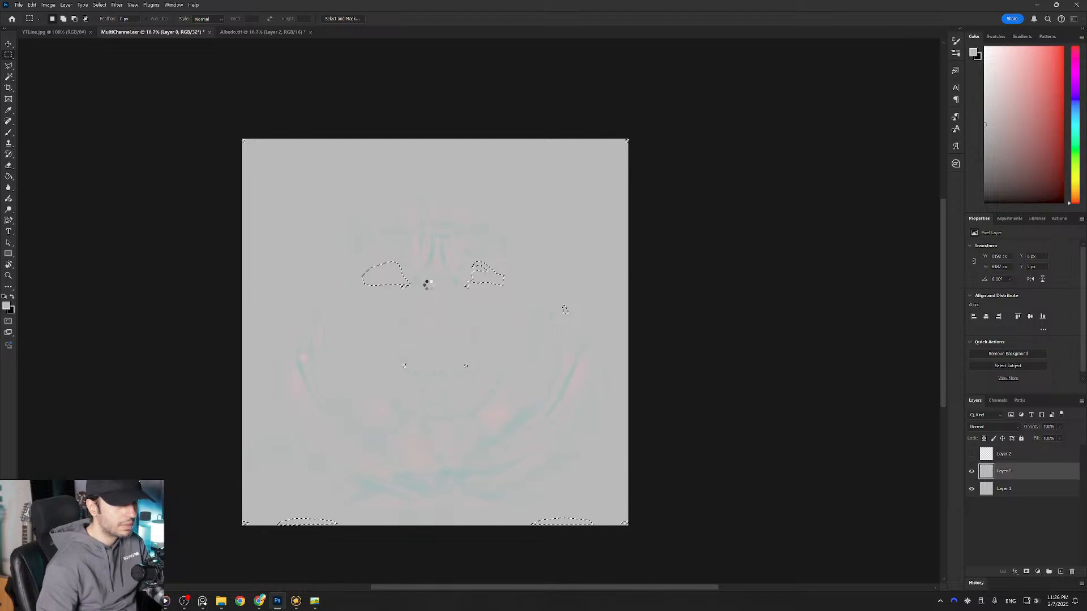
{"action": "key", "text": "ctrl+d"}
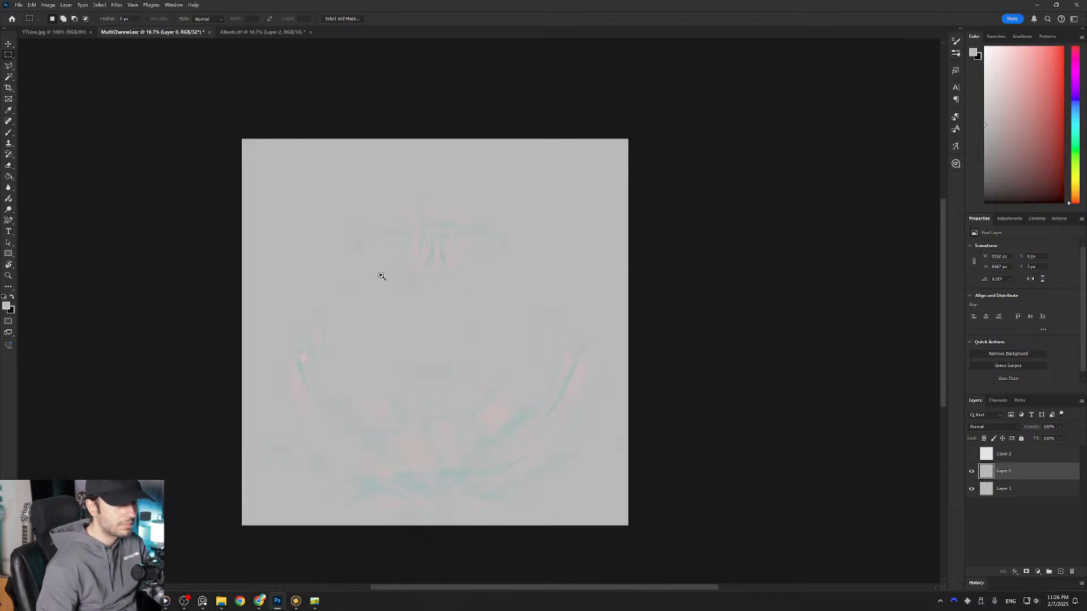
Step: Examine the filled areas of the displacement map at several magnifications and compare with Albedo.tif
{"action": "left_click_drag", "start_coordinate": [381, 275], "coordinate": [538, 330], "text": "ctrl"}
{"action": "left_click", "coordinate": [538, 331], "text": "alt"}
{"action": "left_click", "coordinate": [538, 331], "text": "alt"}
{"action": "left_click", "coordinate": [538, 331], "text": "alt"}
{"action": "left_click", "coordinate": [538, 331], "text": "alt"}
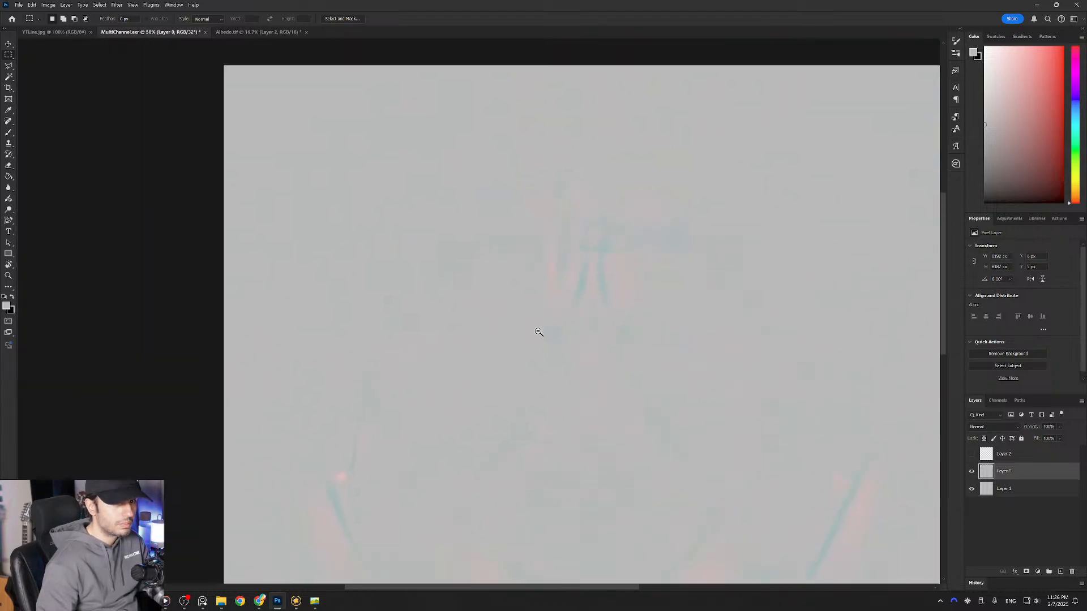
{"action": "left_click", "coordinate": [538, 331], "text": "alt"}
{"action": "left_click_drag", "start_coordinate": [672, 327], "coordinate": [624, 273]}
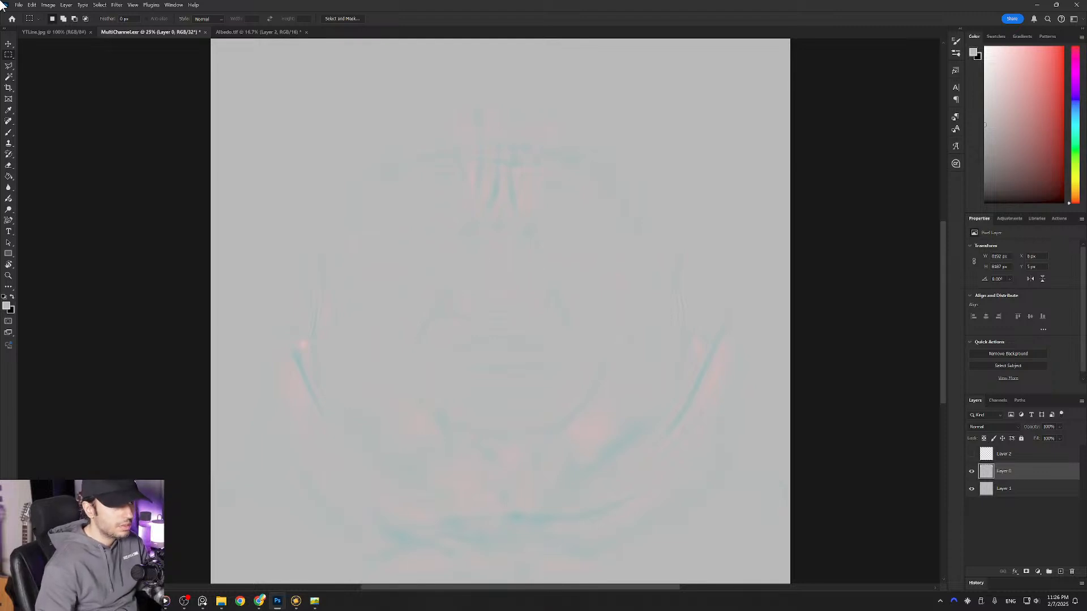
{"action": "left_click", "coordinate": [506, 273], "text": "alt"}
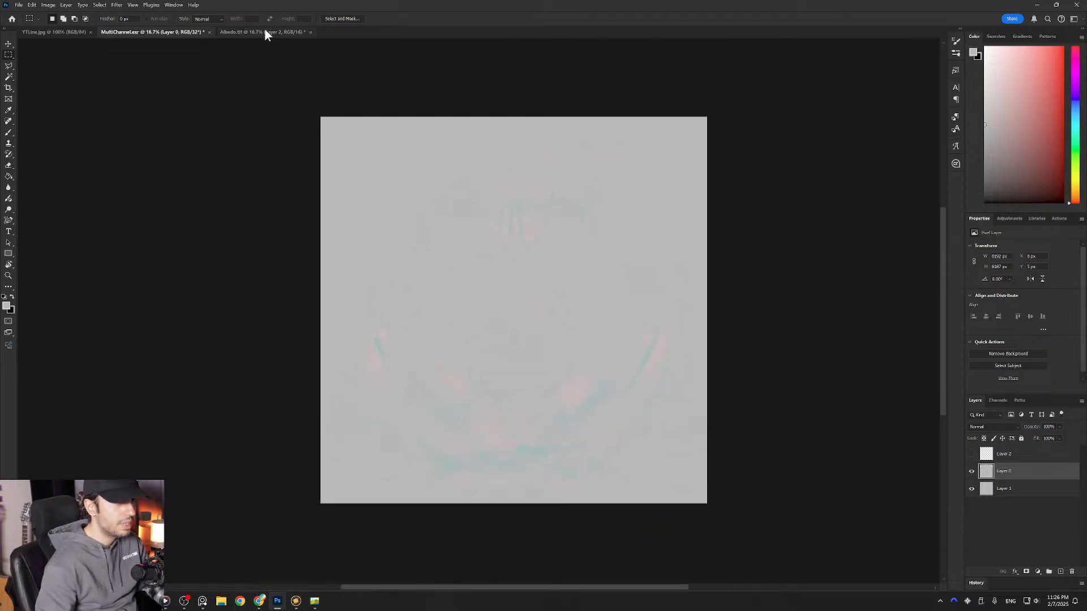
{"action": "left_click", "coordinate": [256, 32]}
Step: Flatten MultiChannel.exr into a single background layer
{"action": "left_click", "coordinate": [155, 32]}
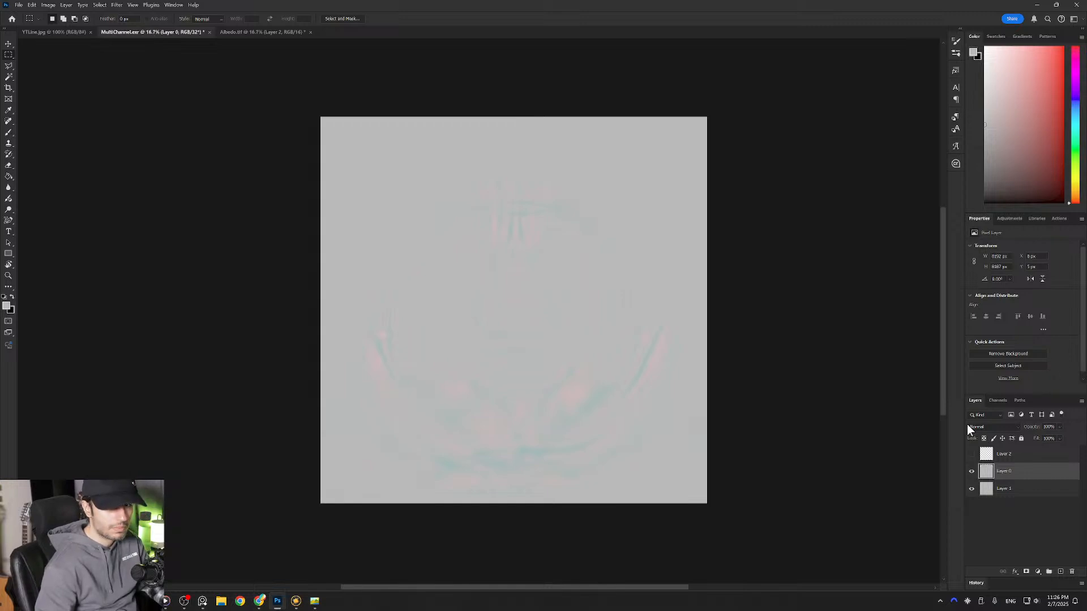
{"action": "right_click", "coordinate": [1011, 476]}
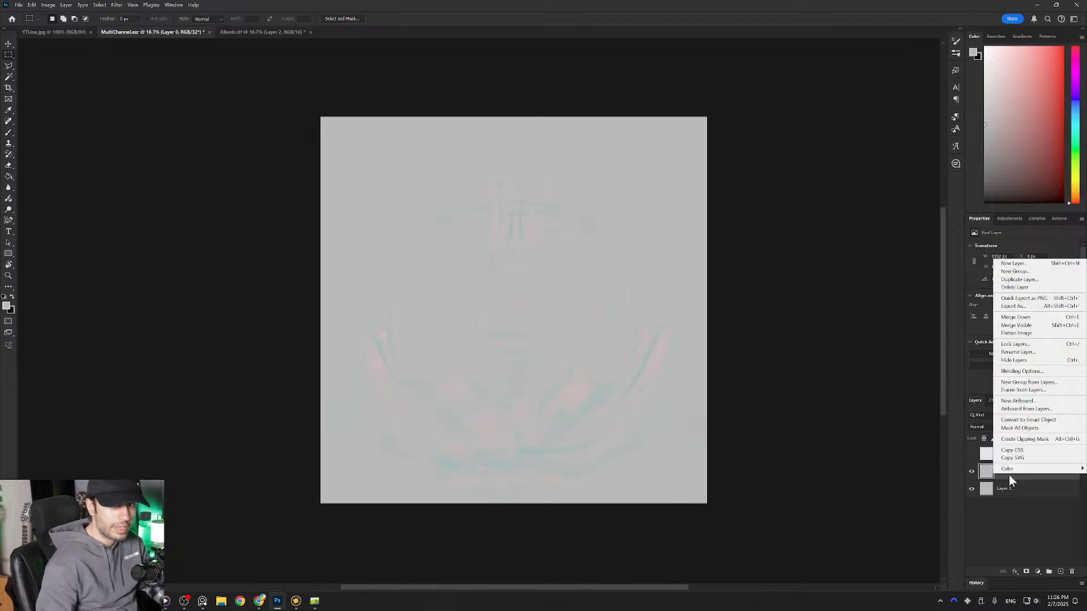
{"action": "left_click", "coordinate": [1022, 334]}
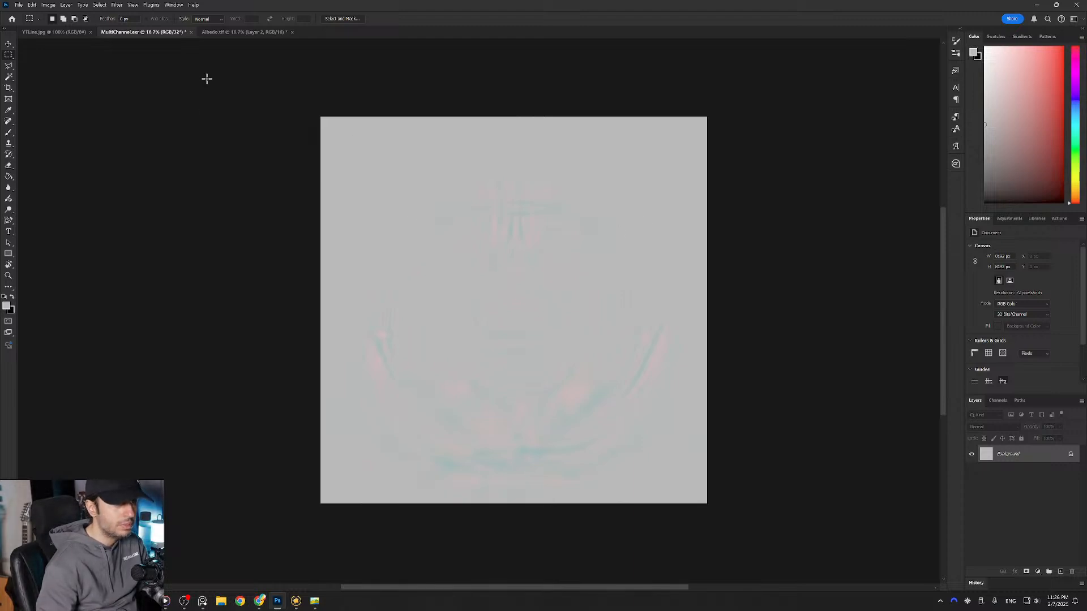
Step: Hide the white patch layer in Albedo.tif and flatten the image into a single background layer
{"action": "left_click", "coordinate": [226, 31]}
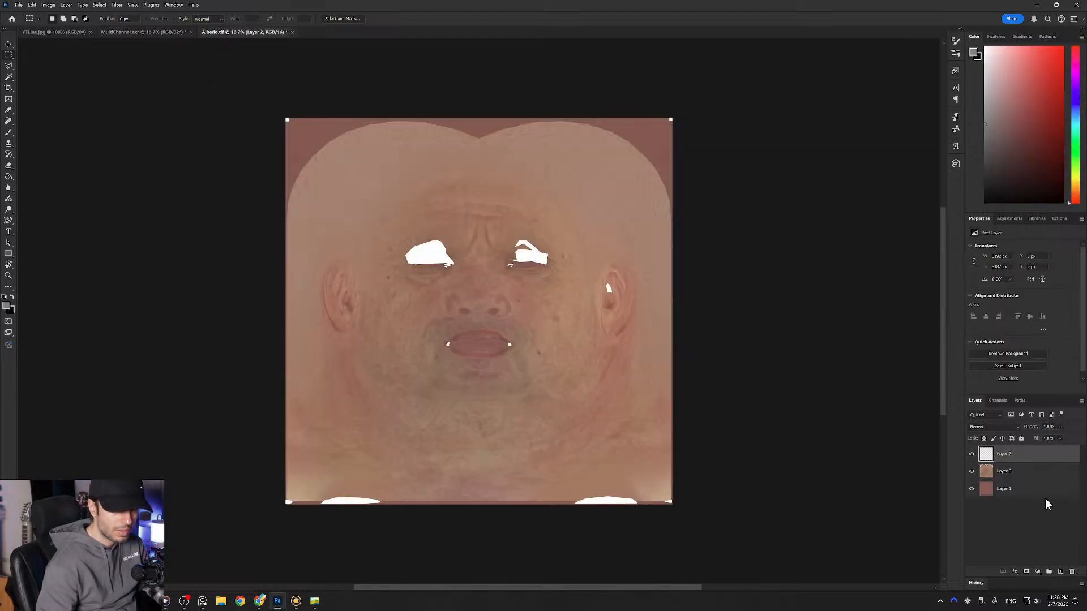
{"action": "right_click", "coordinate": [1022, 454]}
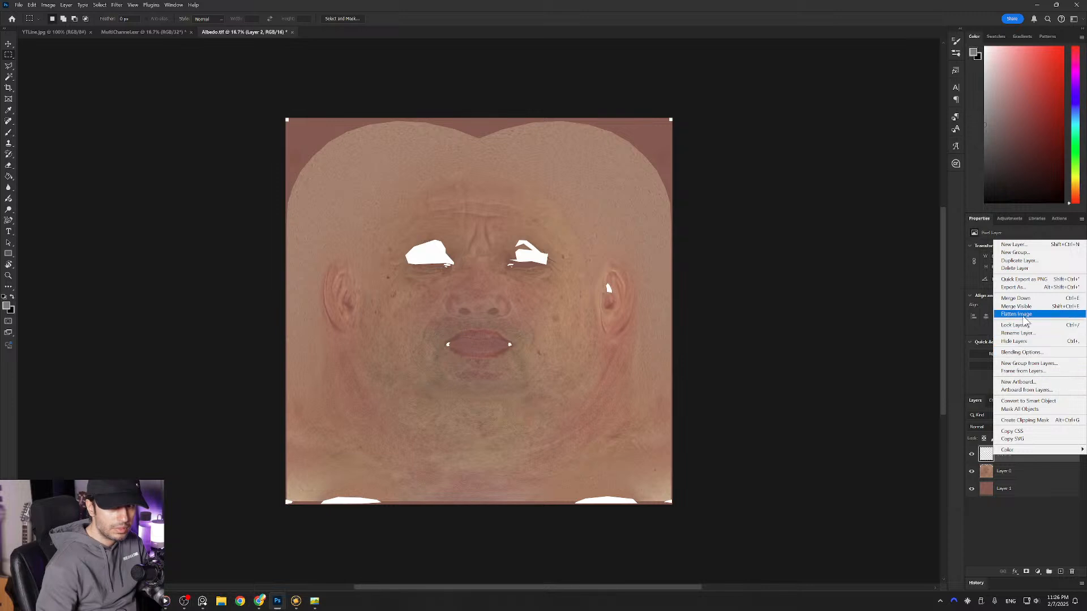
{"action": "left_click", "coordinate": [989, 527]}
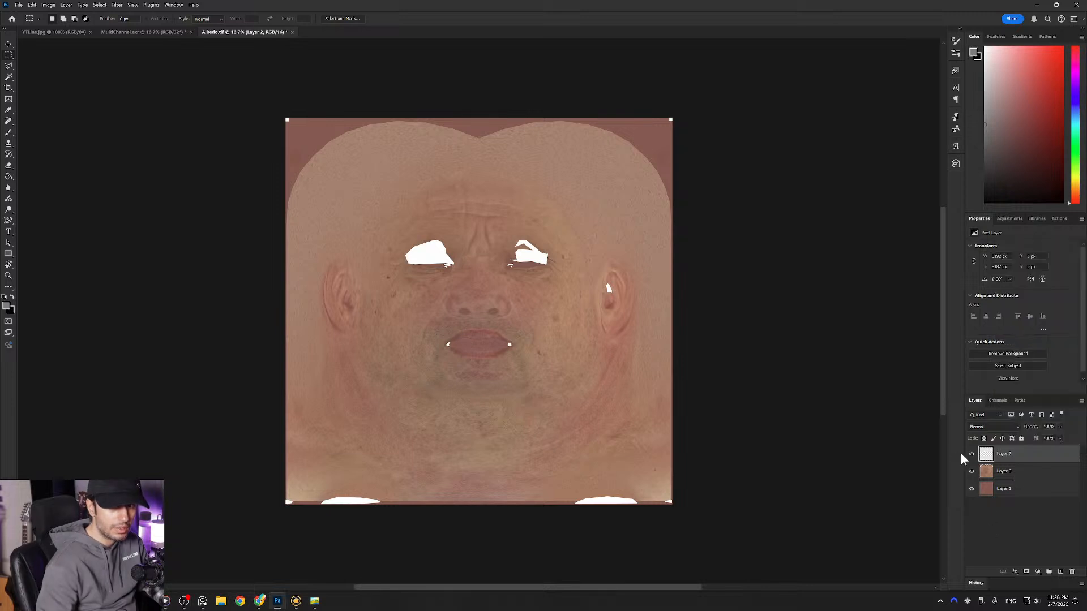
{"action": "left_click", "coordinate": [971, 454]}
{"action": "right_click", "coordinate": [1011, 456]}
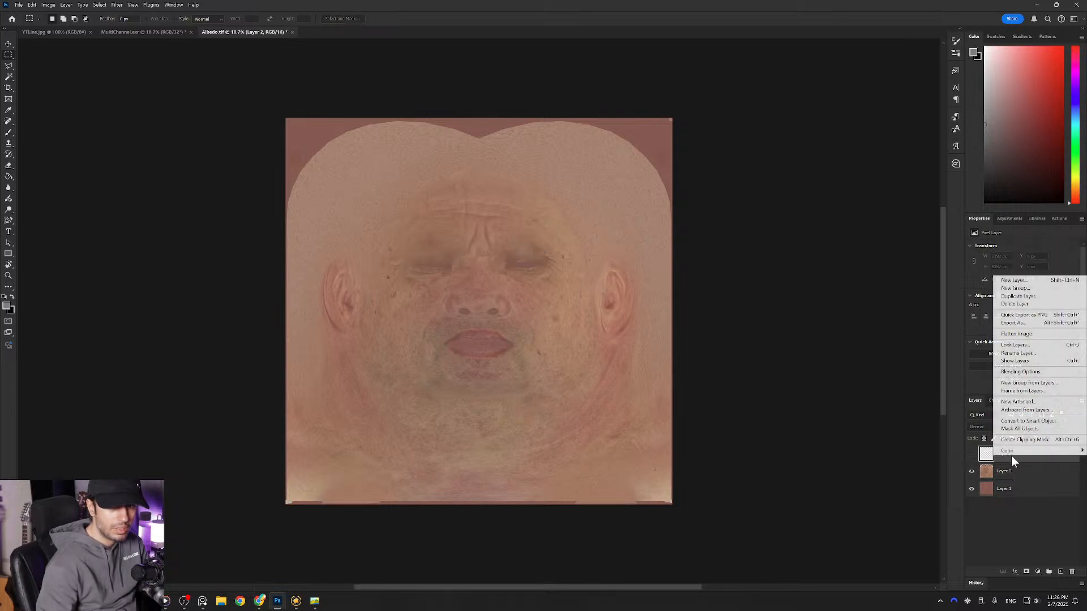
{"action": "left_click", "coordinate": [1026, 334]}
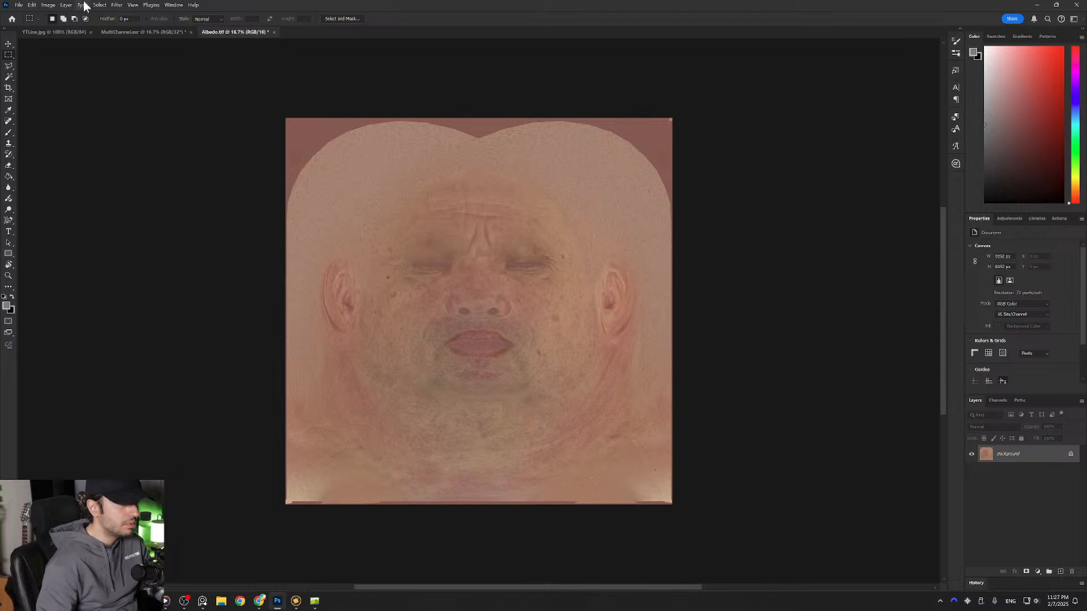
Step: Convert Albedo.tif to 8 Bits/Channel and return to MultiChannel.exr
{"action": "left_click", "coordinate": [48, 5]}
{"action": "mouse_move", "coordinate": [50, 14]}
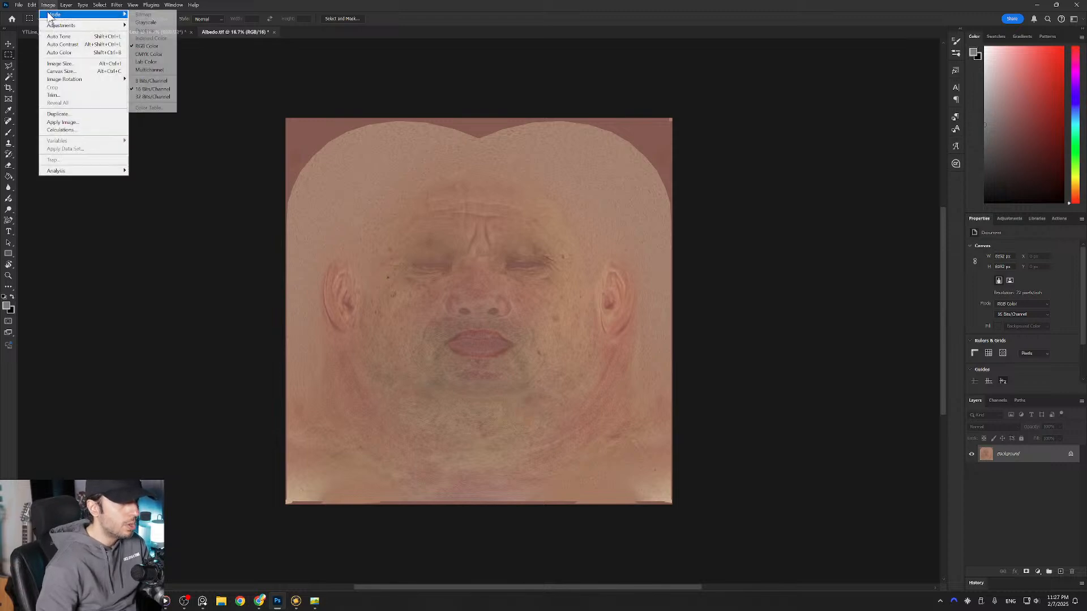
{"action": "left_click", "coordinate": [151, 81]}
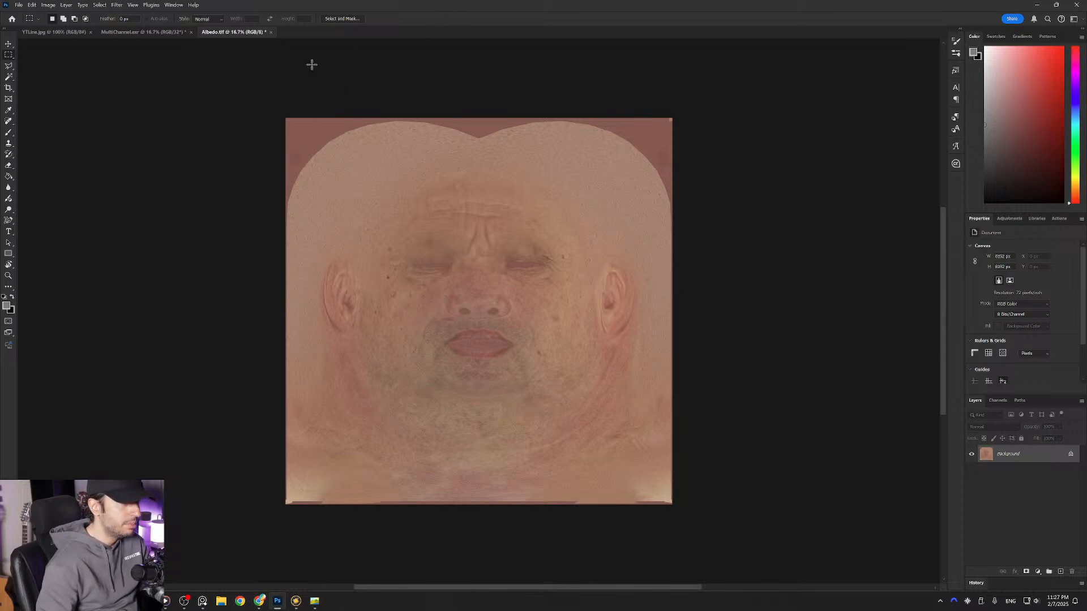
{"action": "left_click", "coordinate": [155, 32]}
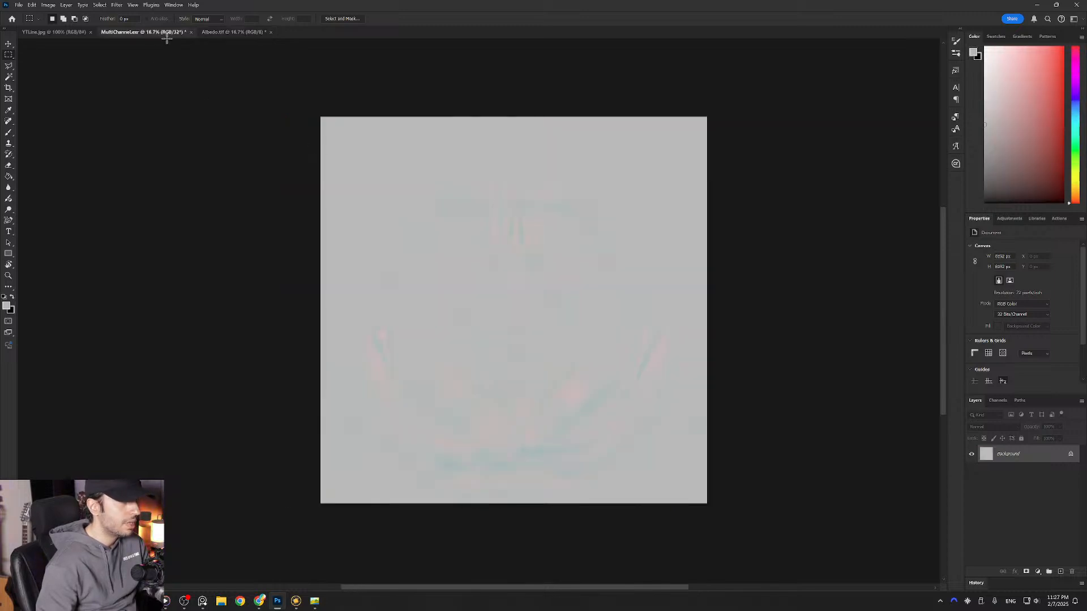
Step: Return to the Albedo.tif document
{"action": "left_click", "coordinate": [240, 34]}
{"action": "left_click", "coordinate": [18, 5]}
{"action": "left_click", "coordinate": [19, 6]}
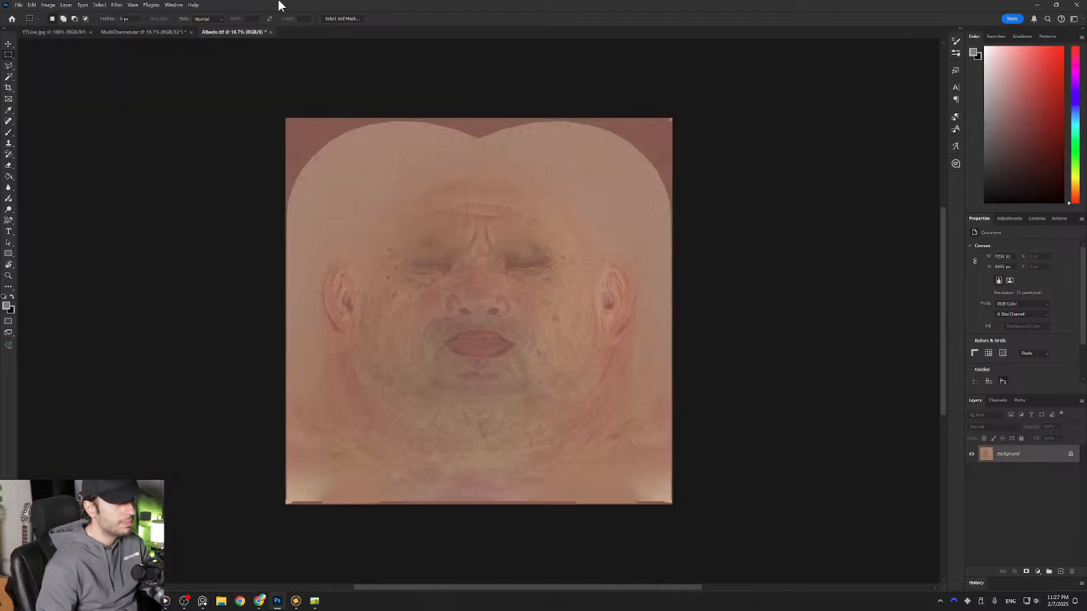
{"action": "left_click", "coordinate": [296, 602]}
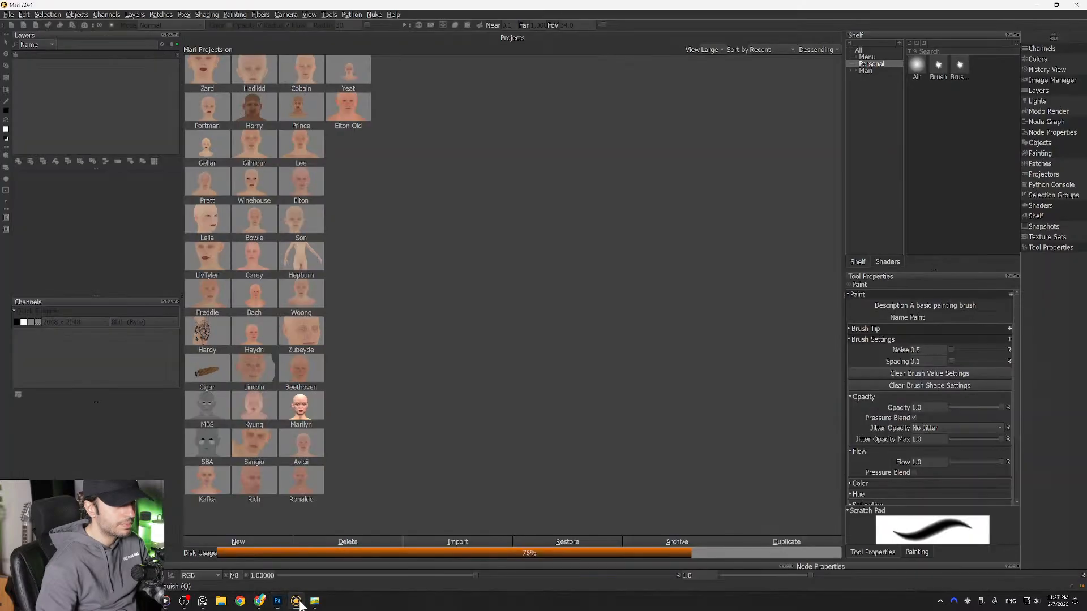
{"action": "left_click", "coordinate": [277, 601]}
{"action": "left_click_drag", "start_coordinate": [368, 2], "coordinate": [0, 11]}
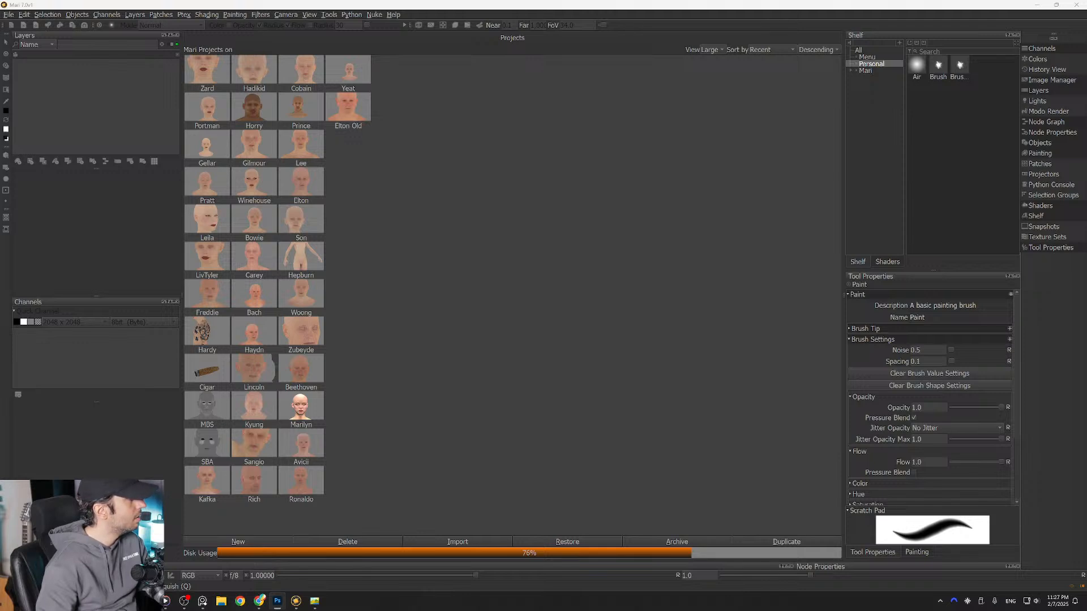
{"action": "left_click", "coordinate": [278, 601]}
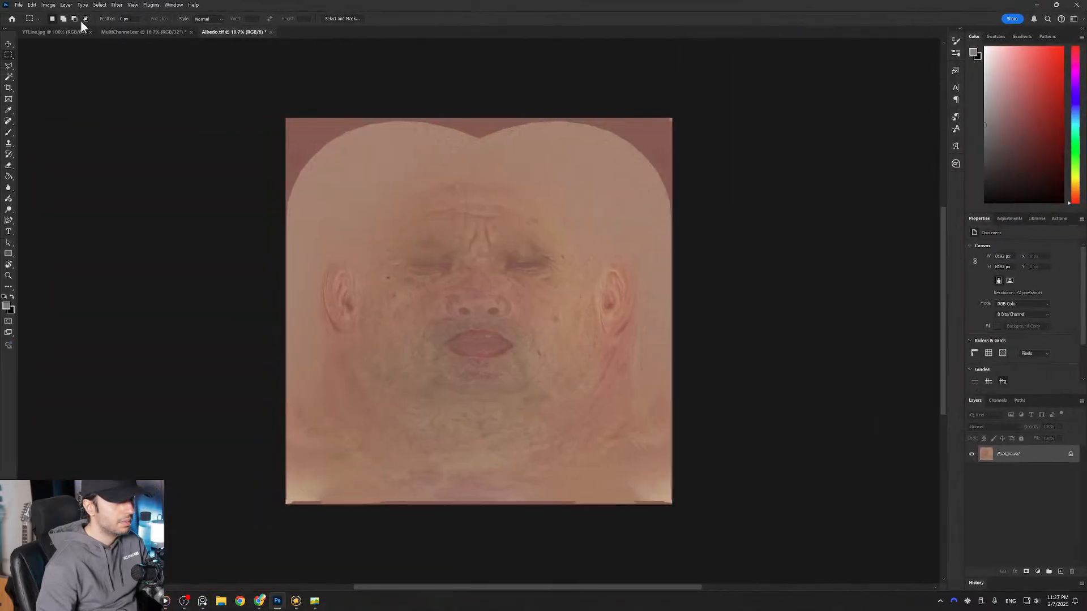
Step: Save a new version of the albedo texture as Albedo_Clean.tif in the Wrap folder, without image compression
{"action": "left_click", "coordinate": [19, 5]}
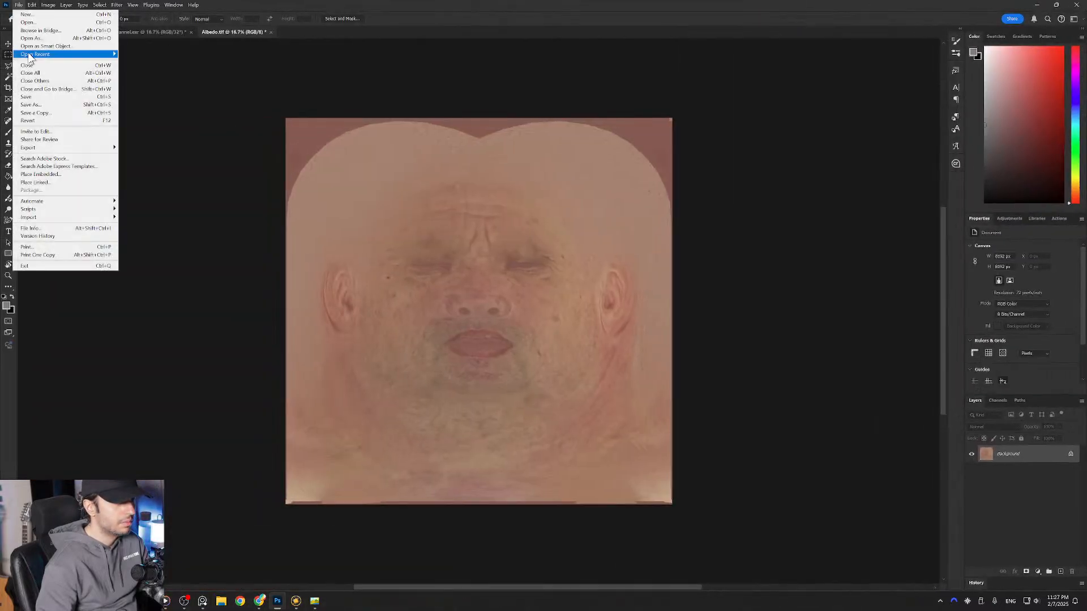
{"action": "left_click", "coordinate": [47, 109]}
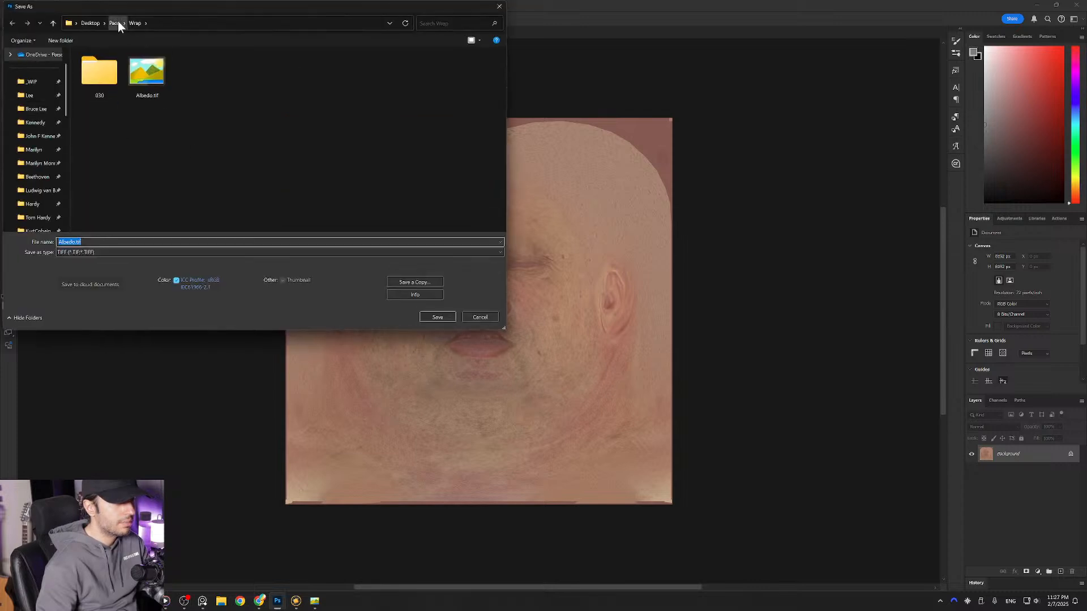
{"action": "left_click", "coordinate": [74, 242]}
{"action": "type", "text": "_"}
{"action": "type", "text": "Clean"}
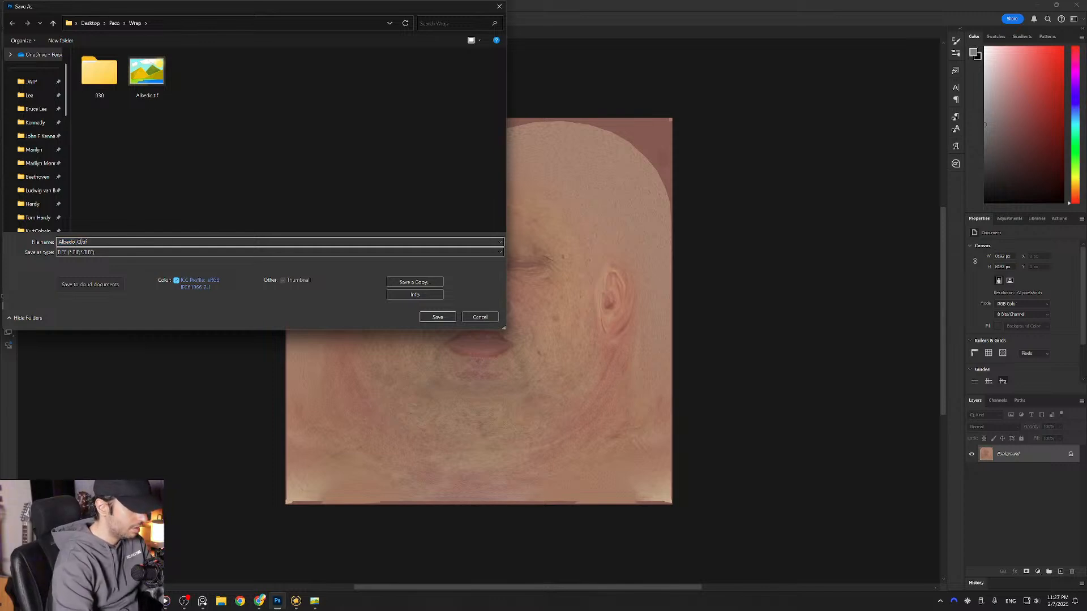
{"action": "left_click", "coordinate": [434, 319]}
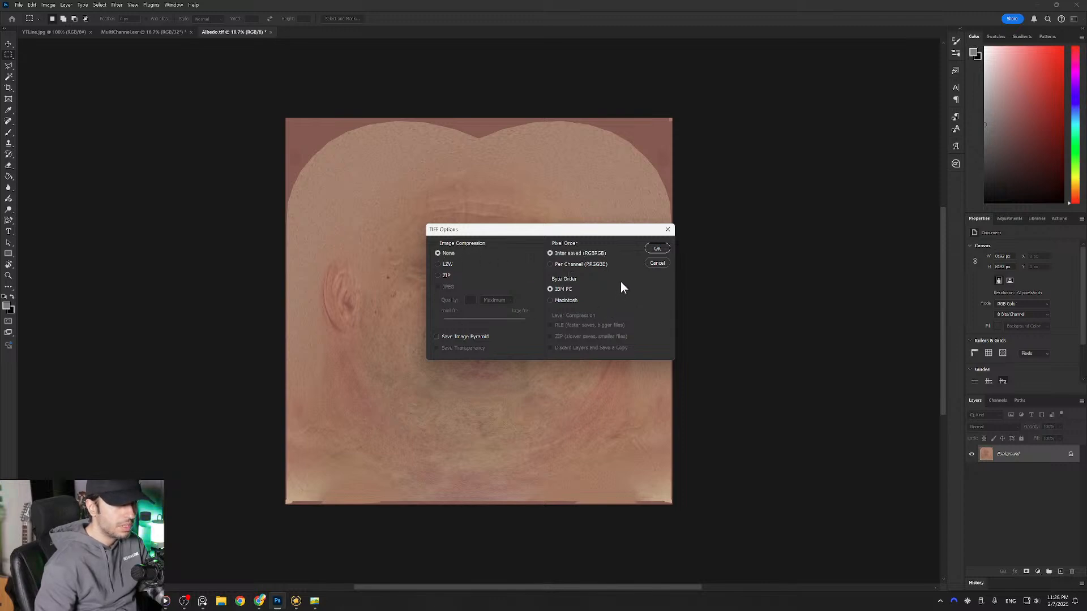
{"action": "left_click", "coordinate": [657, 249]}
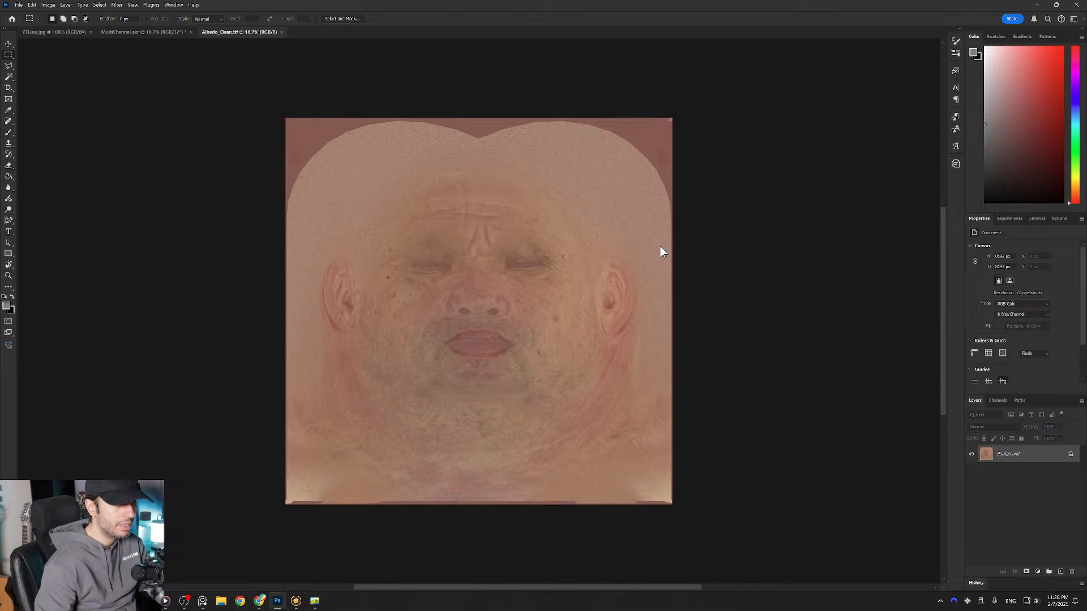
Step: Save MultiChannel.exr as MultiChannel_Clean.exr in OpenEXR format with compression set to None
{"action": "left_click", "coordinate": [127, 33]}
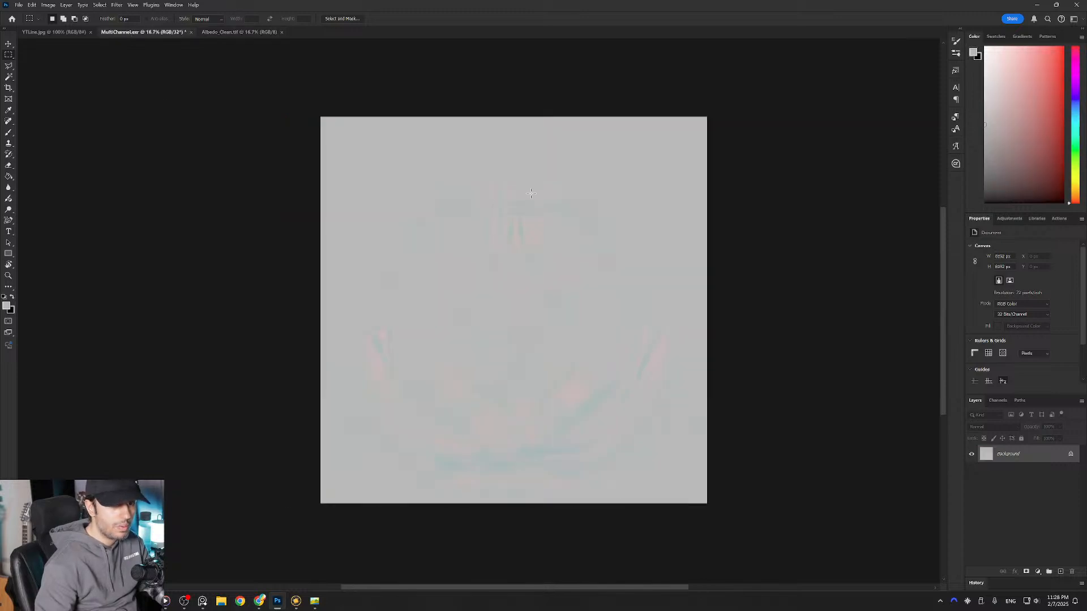
{"action": "left_click", "coordinate": [19, 4]}
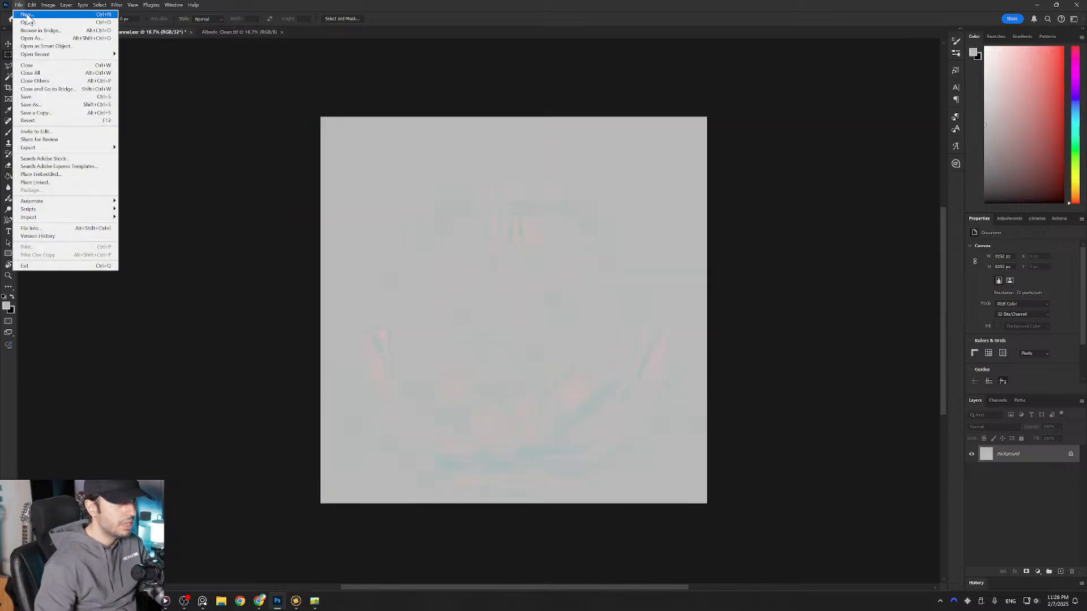
{"action": "left_click", "coordinate": [39, 105]}
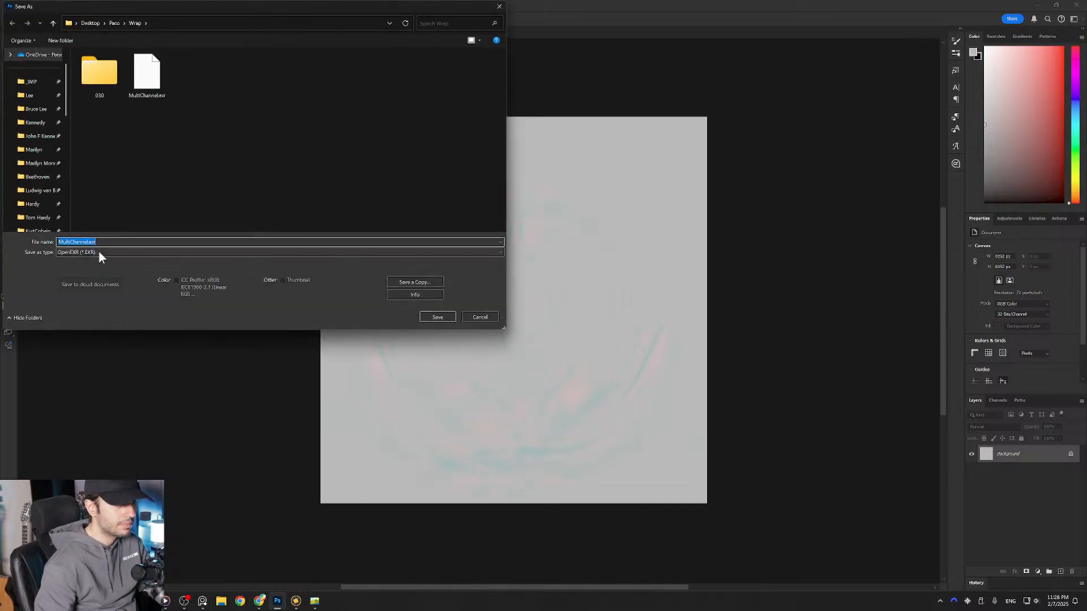
{"action": "left_click", "coordinate": [88, 243]}
{"action": "type", "text": "_Clean"}
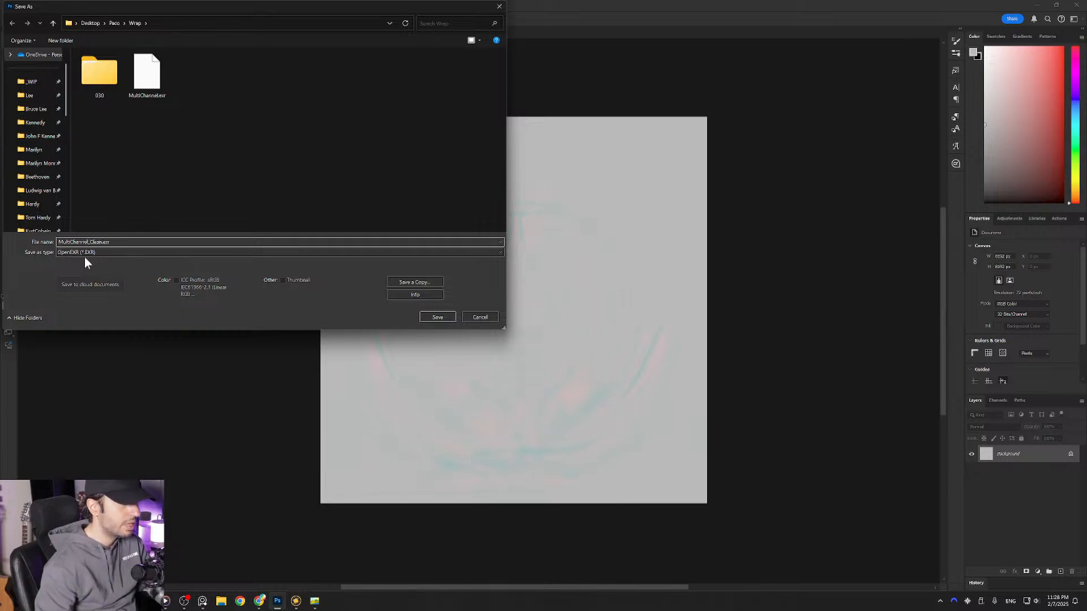
{"action": "left_click", "coordinate": [439, 317]}
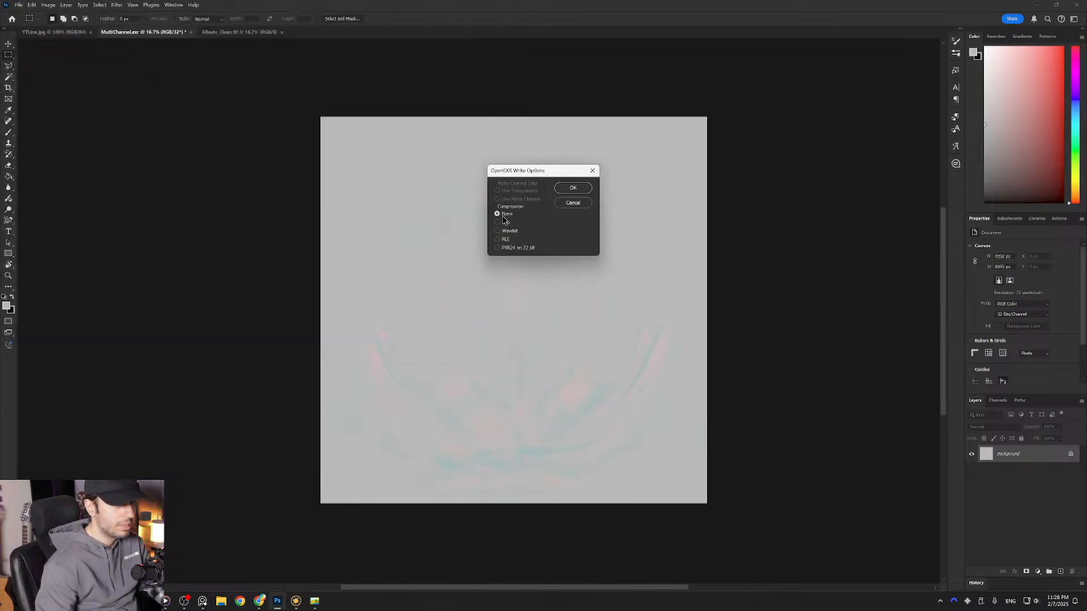
{"action": "left_click", "coordinate": [581, 188]}
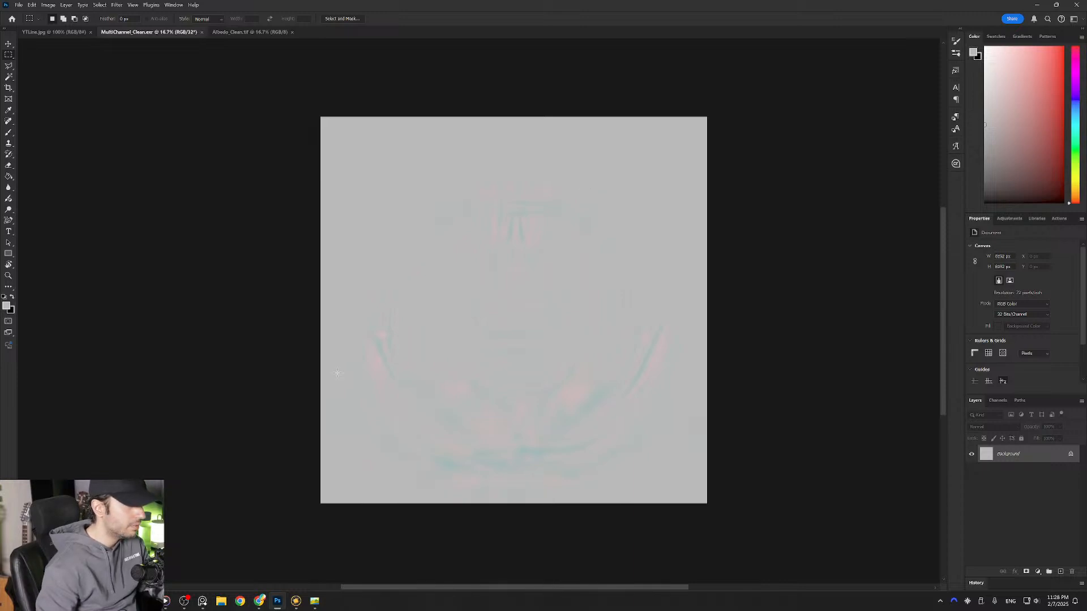
Step: Switch to Mari and start a new project named Paco
{"action": "left_click", "coordinate": [297, 601]}
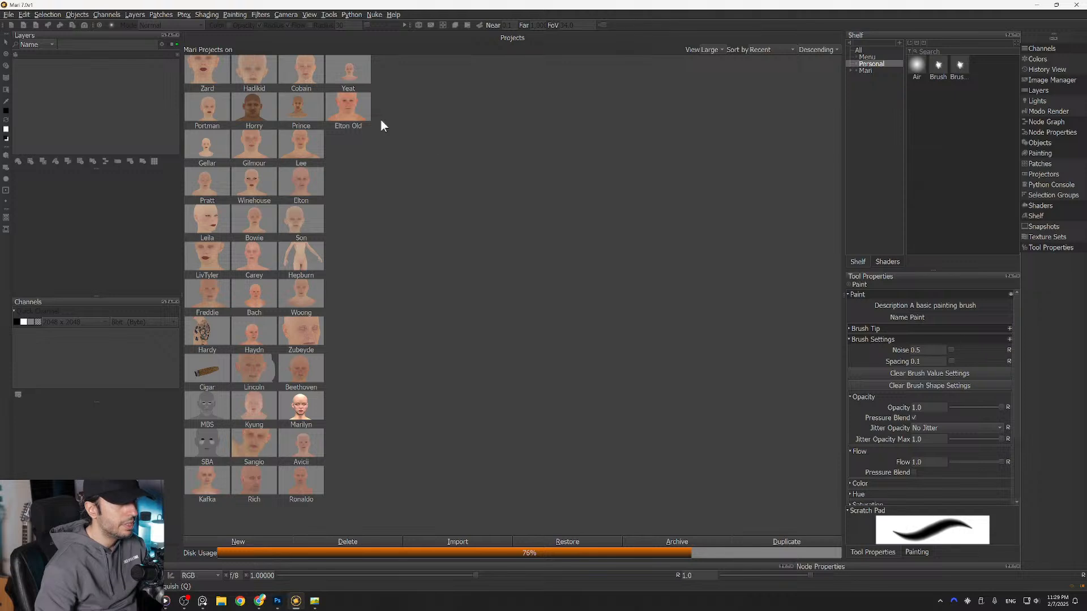
{"action": "left_click", "coordinate": [10, 15]}
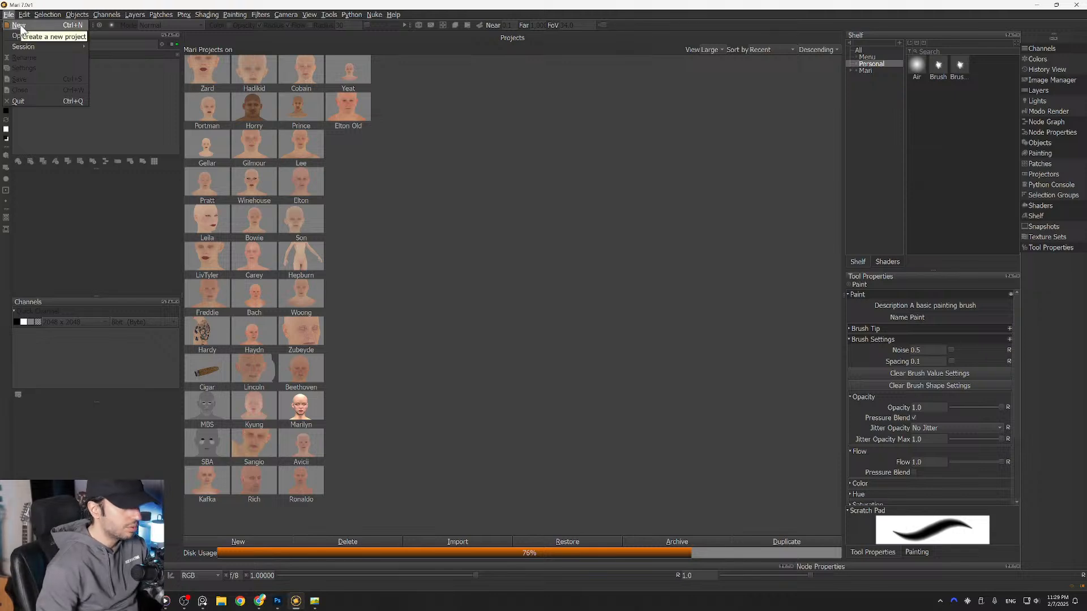
{"action": "left_click", "coordinate": [20, 27]}
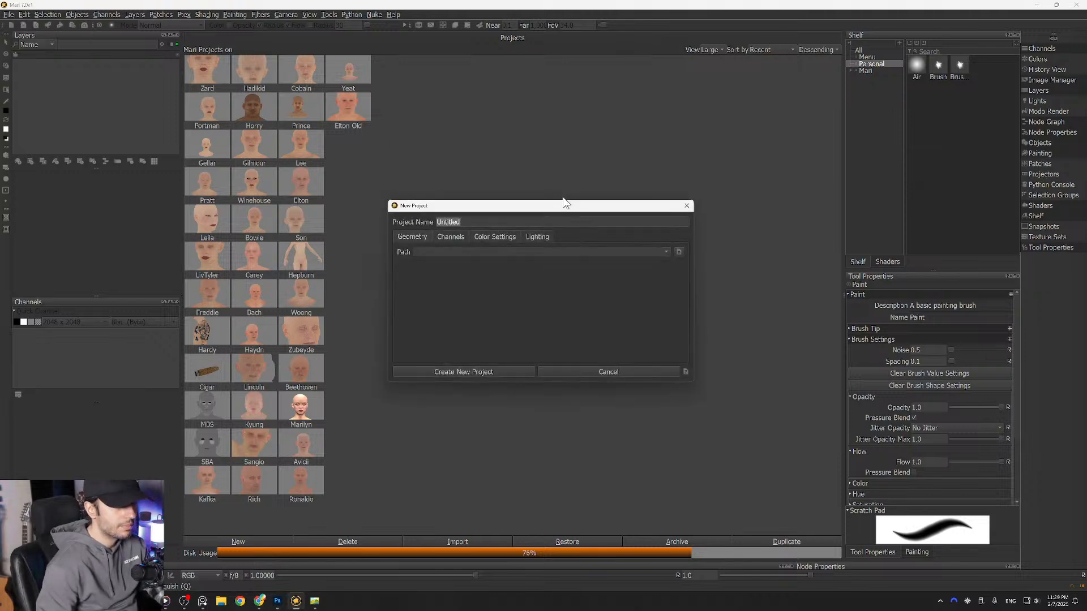
{"action": "left_click_drag", "start_coordinate": [538, 213], "coordinate": [519, 215]}
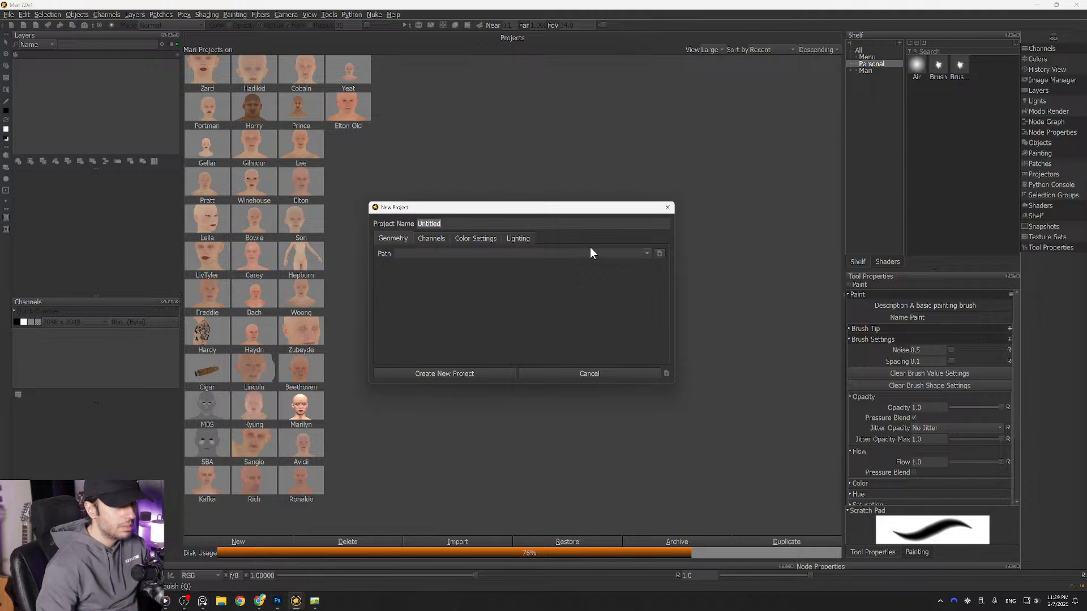
{"action": "double_click", "coordinate": [430, 222]}
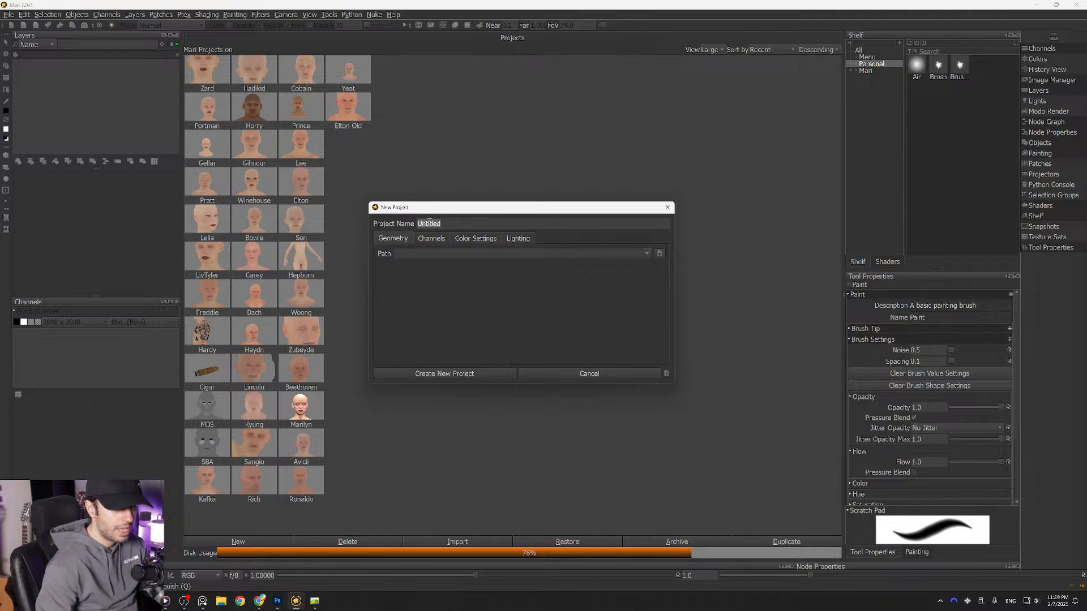
{"action": "type", "text": "Pack"}
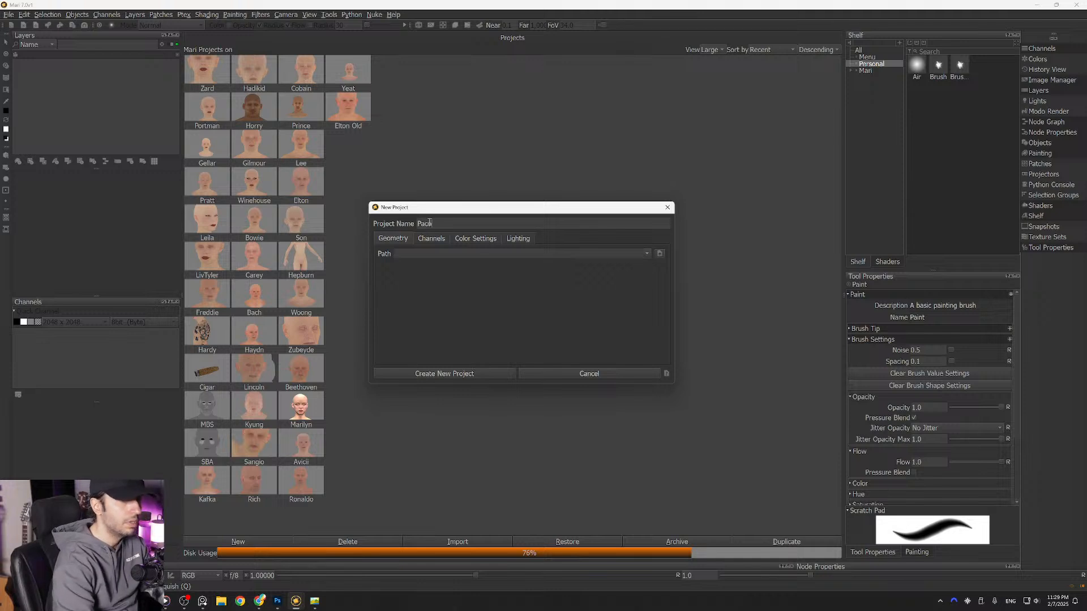
{"action": "type", "text": "o"}
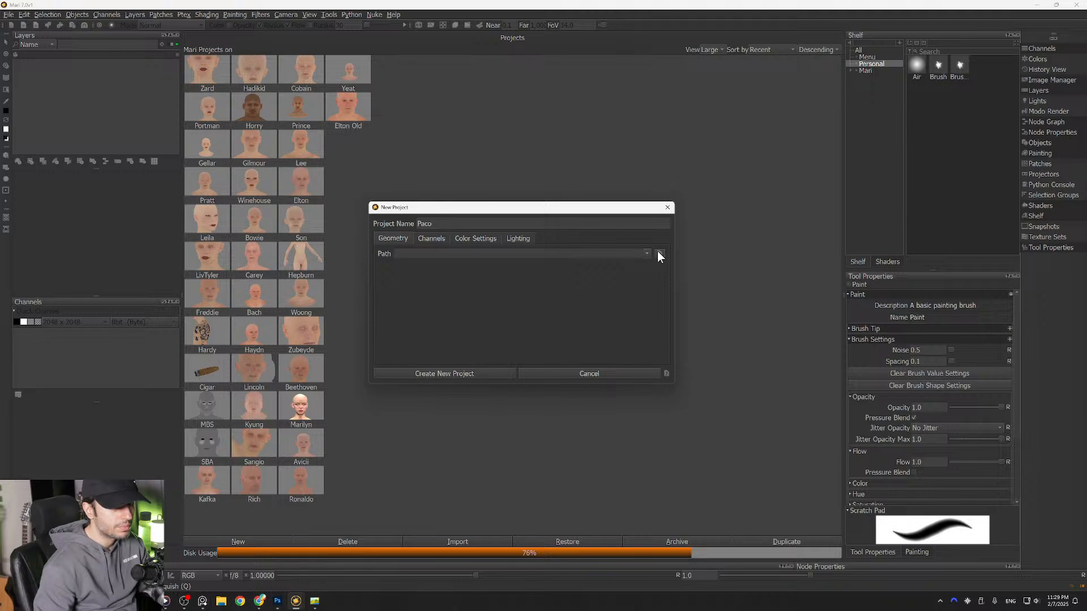
Step: Load MetaHuman.obj from the Desktop/Paco/Wrap folder as the new project's geometry
{"action": "left_click", "coordinate": [659, 252]}
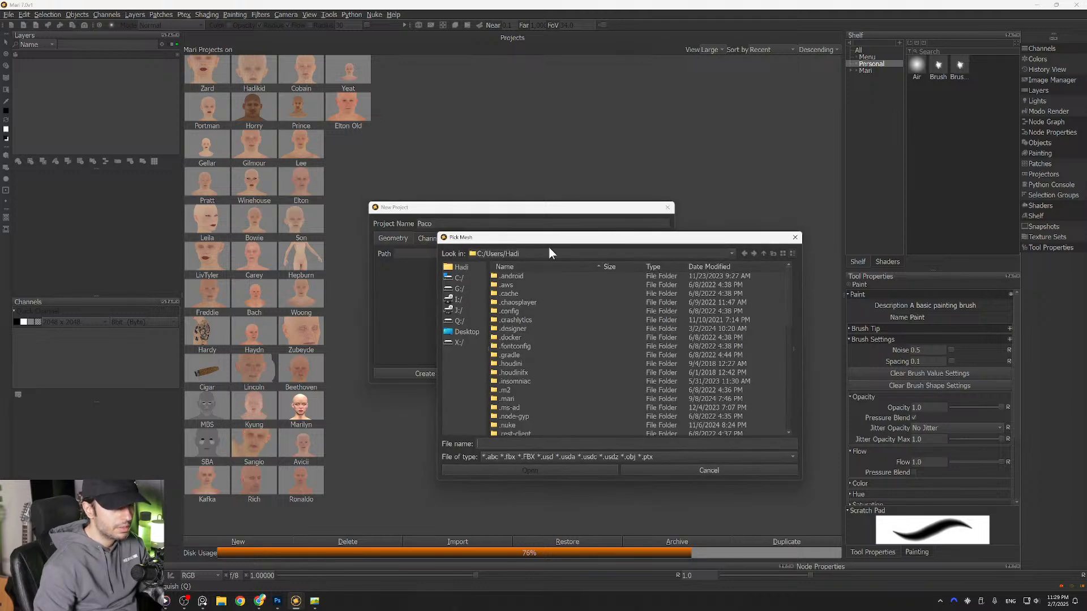
{"action": "key", "text": "Escape"}
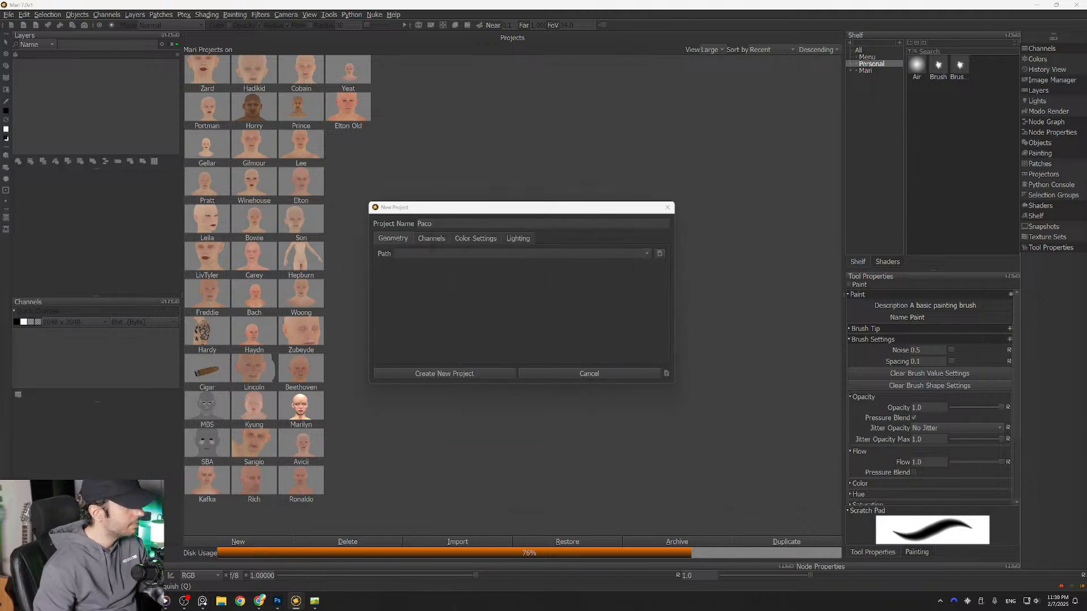
{"action": "left_click_drag", "start_coordinate": [0, 197], "coordinate": [399, 210]}
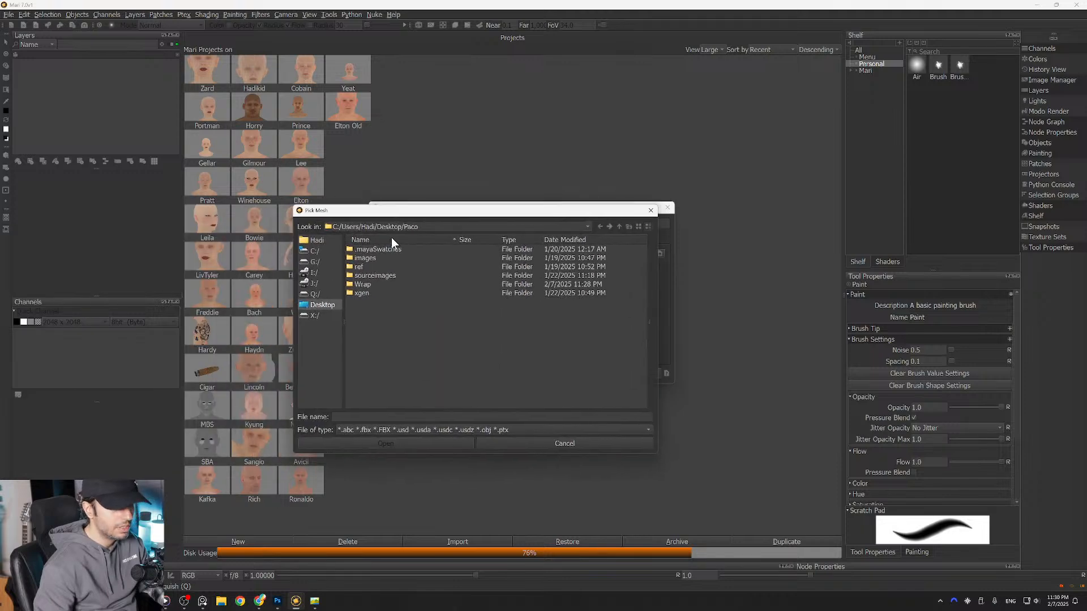
{"action": "double_click", "coordinate": [363, 285]}
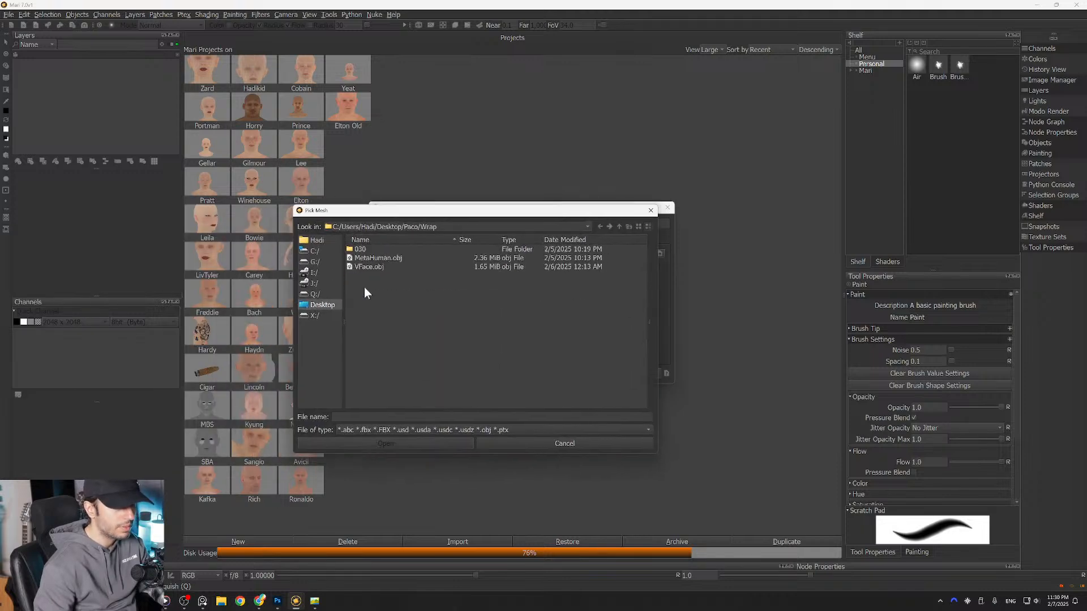
{"action": "double_click", "coordinate": [373, 258]}
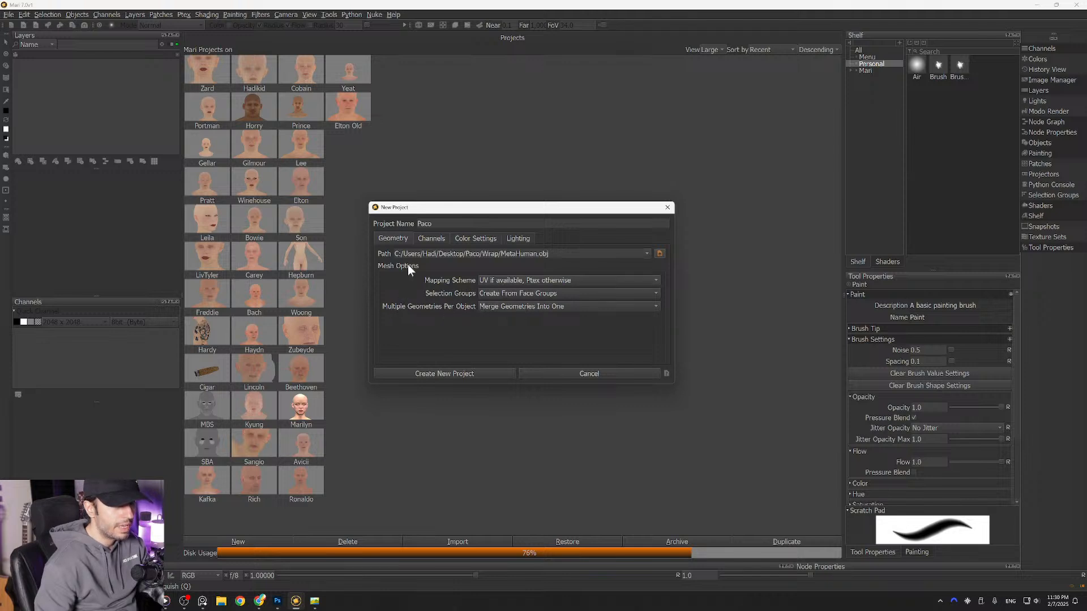
Step: Enlarge the new project's channel setup and rename the Base Color channel to Albedo
{"action": "left_click", "coordinate": [428, 240]}
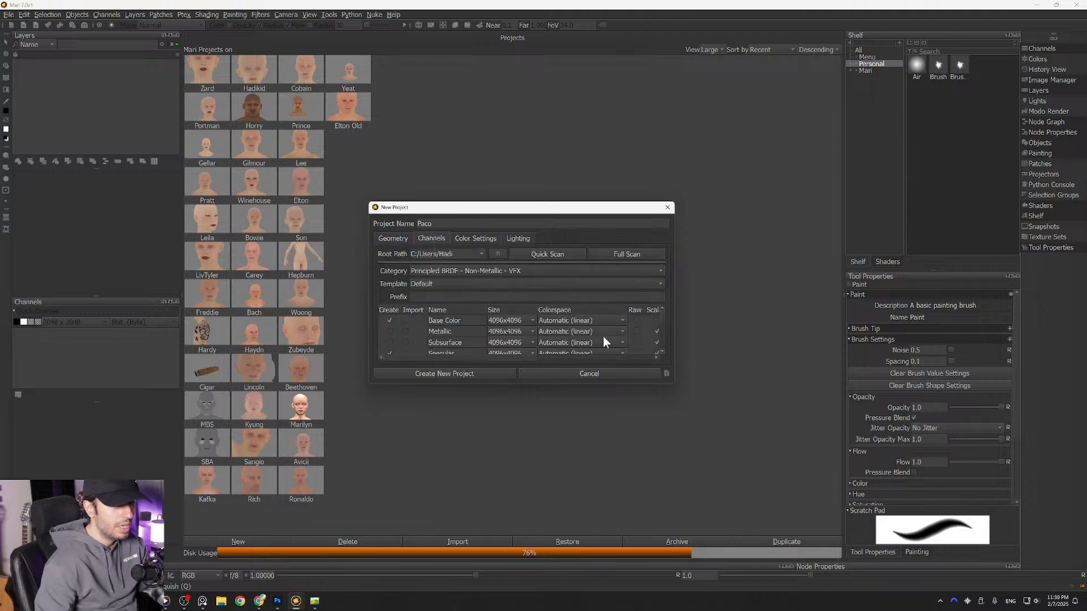
{"action": "left_click_drag", "start_coordinate": [530, 383], "coordinate": [539, 471]}
{"action": "left_click_drag", "start_coordinate": [662, 379], "coordinate": [659, 350]}
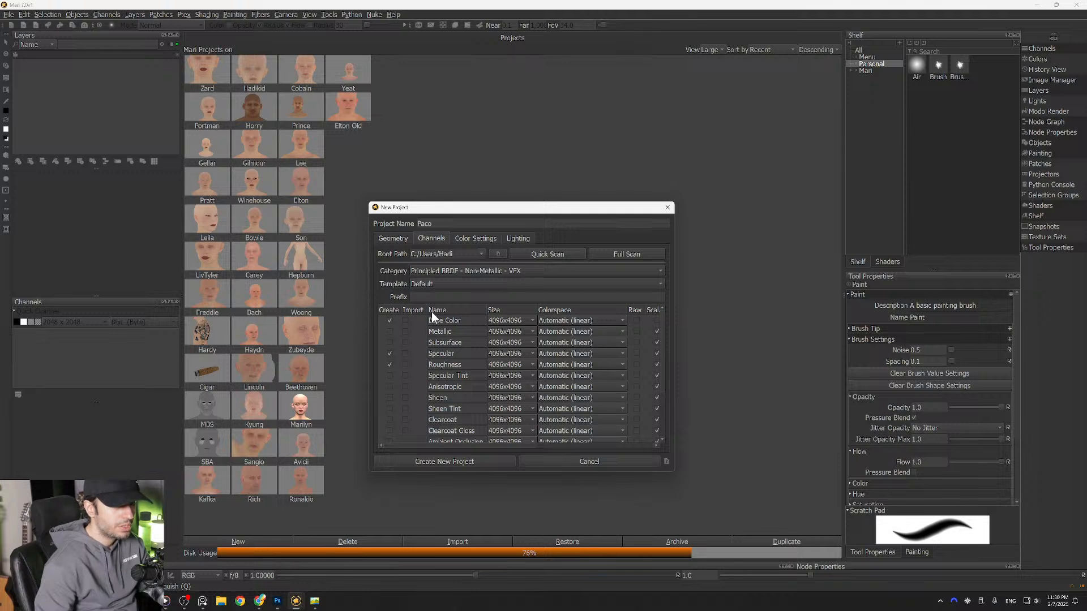
{"action": "double_click", "coordinate": [450, 316]}
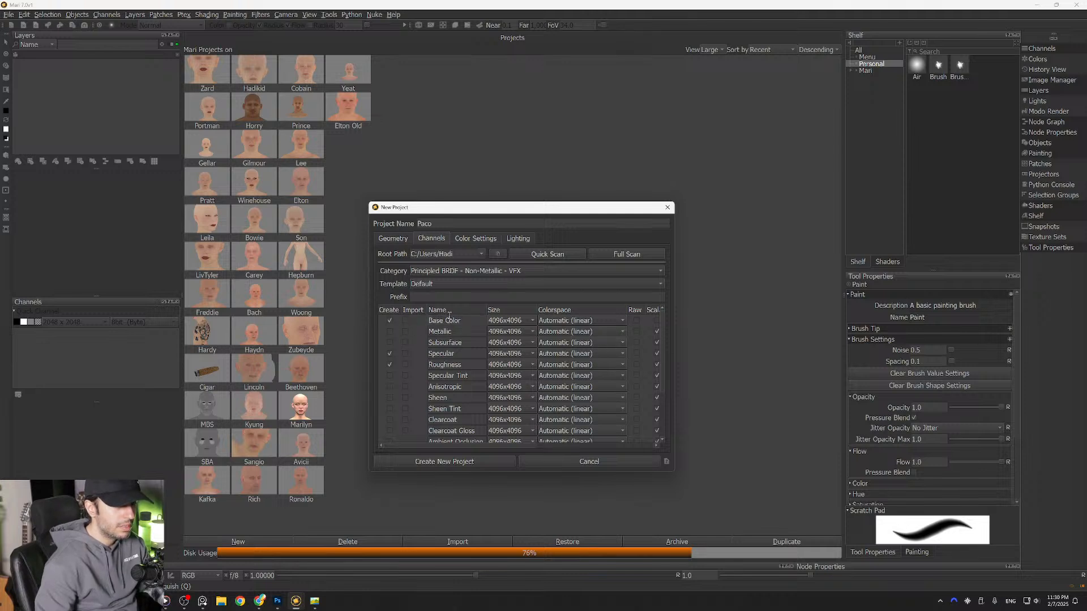
{"action": "type", "text": "Albedo"}
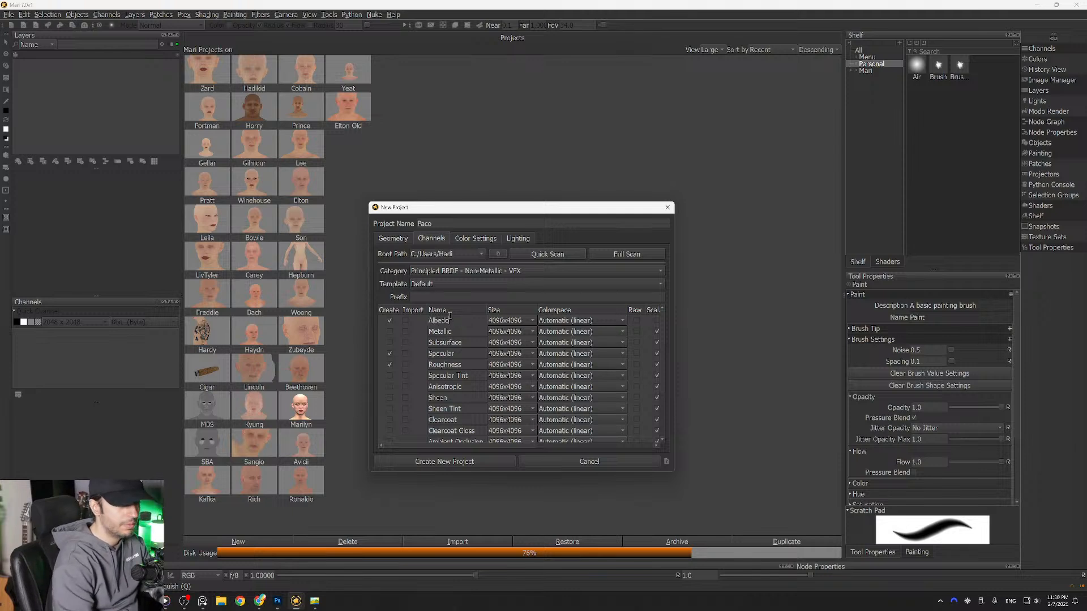
Step: Set the Albedo channel's size to 8192x8192 and its colorspace to raw
{"action": "left_click", "coordinate": [501, 320]}
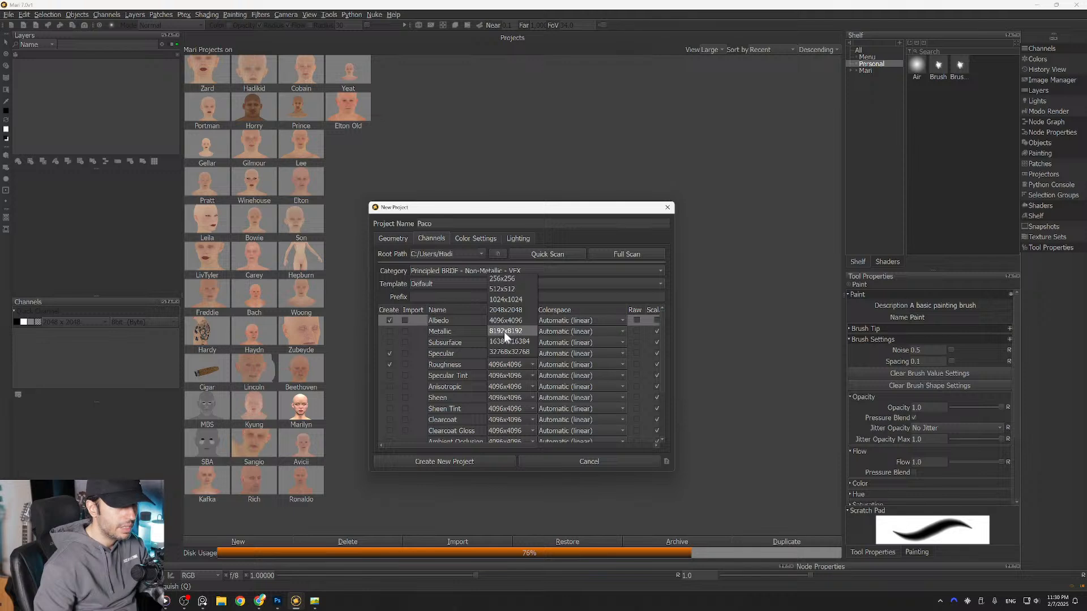
{"action": "left_click", "coordinate": [504, 331]}
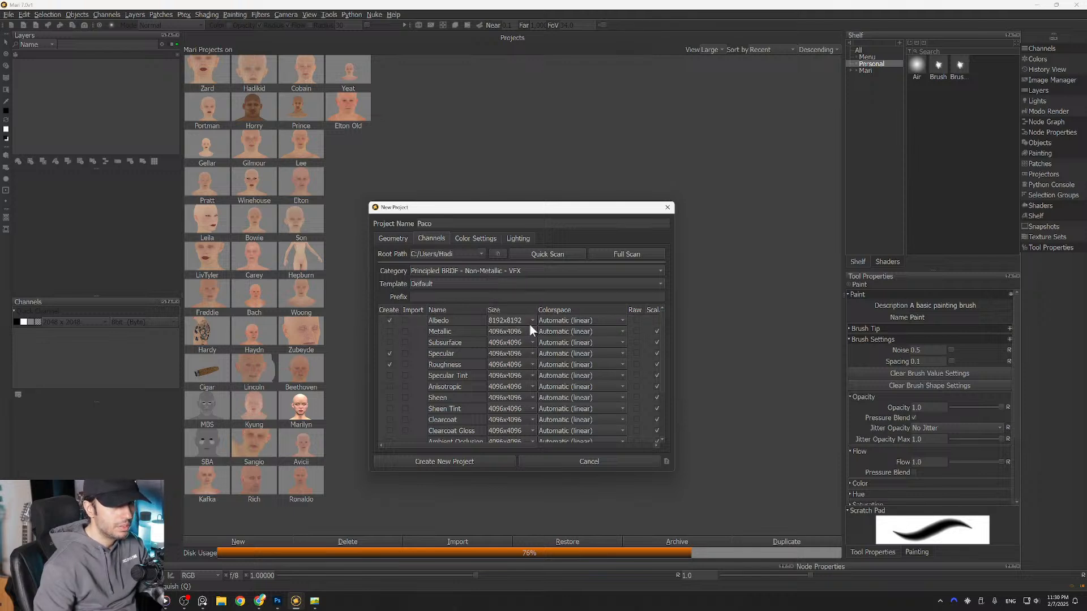
{"action": "left_click", "coordinate": [552, 321]}
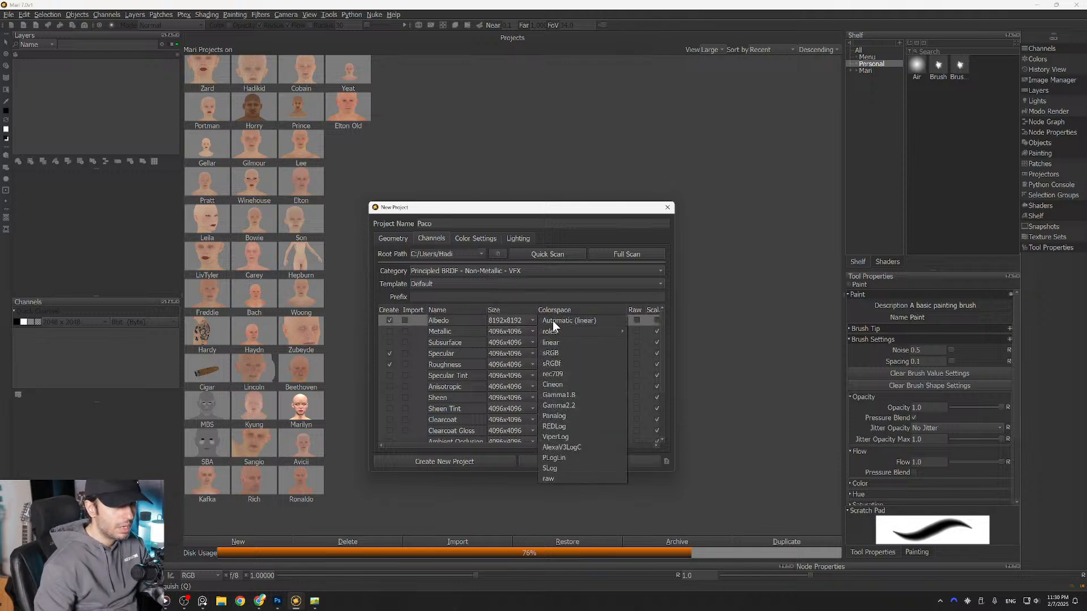
{"action": "left_click", "coordinate": [565, 480]}
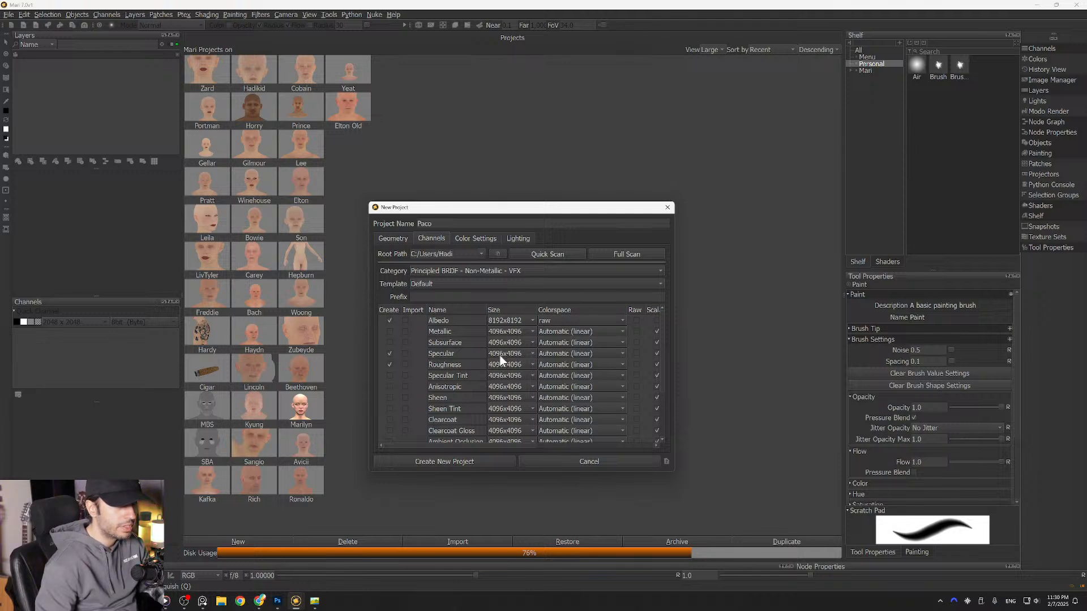
Step: Set the colorspace of the Specular and Roughness channels to raw
{"action": "left_click", "coordinate": [576, 355]}
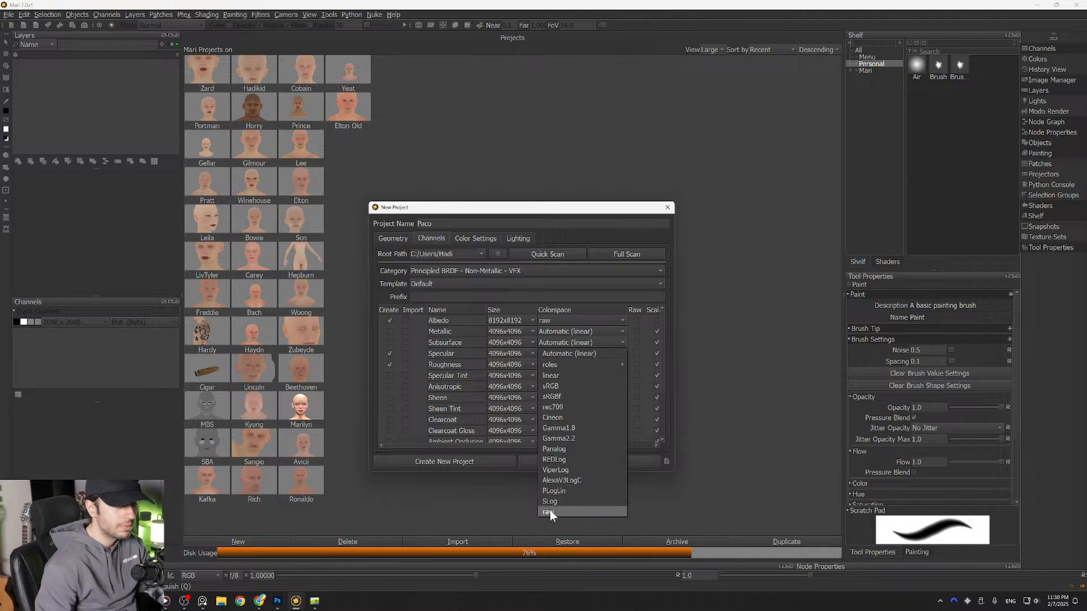
{"action": "left_click", "coordinate": [549, 512]}
{"action": "left_click", "coordinate": [561, 362]}
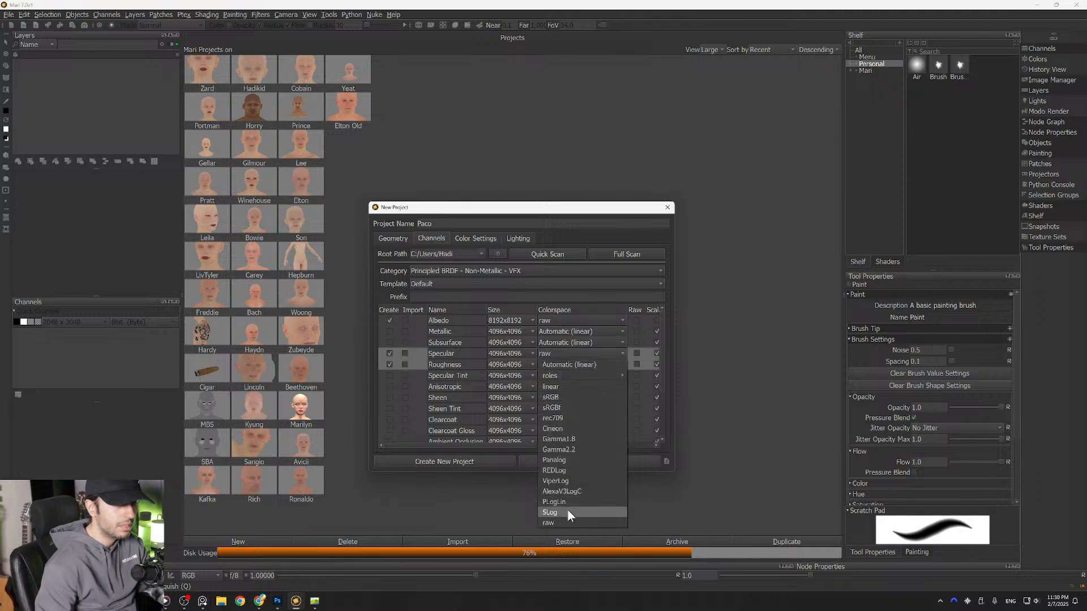
{"action": "left_click", "coordinate": [561, 522]}
Step: Widen the project setup and set the Albedo, Specular and Roughness channels' depth to 8bit (Byte)
{"action": "left_click_drag", "start_coordinate": [508, 445], "coordinate": [531, 443]}
{"action": "left_click_drag", "start_coordinate": [674, 447], "coordinate": [781, 451]}
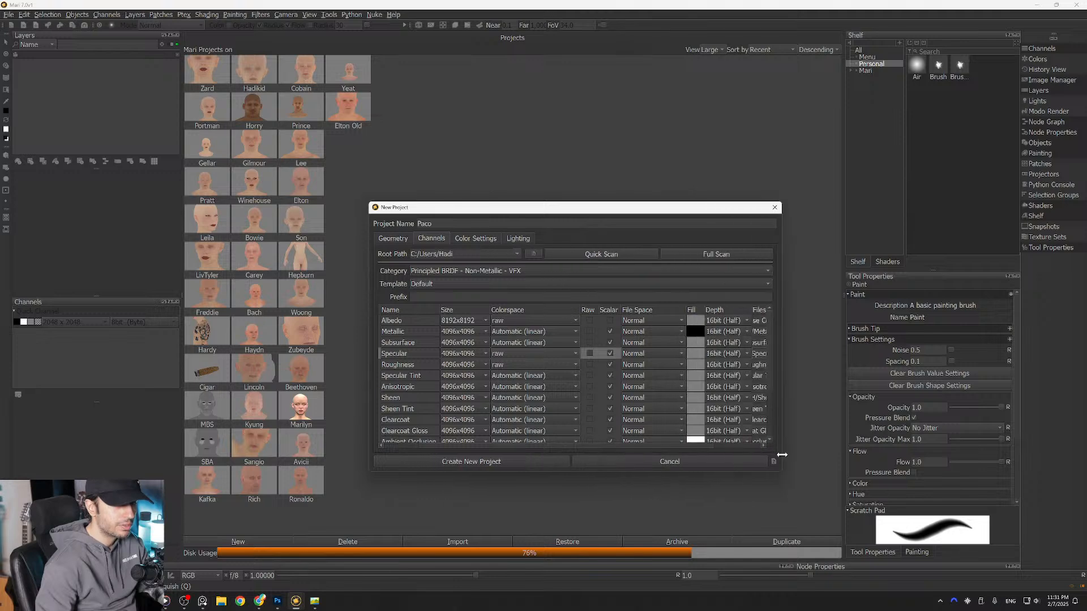
{"action": "left_click_drag", "start_coordinate": [450, 444], "coordinate": [515, 450]}
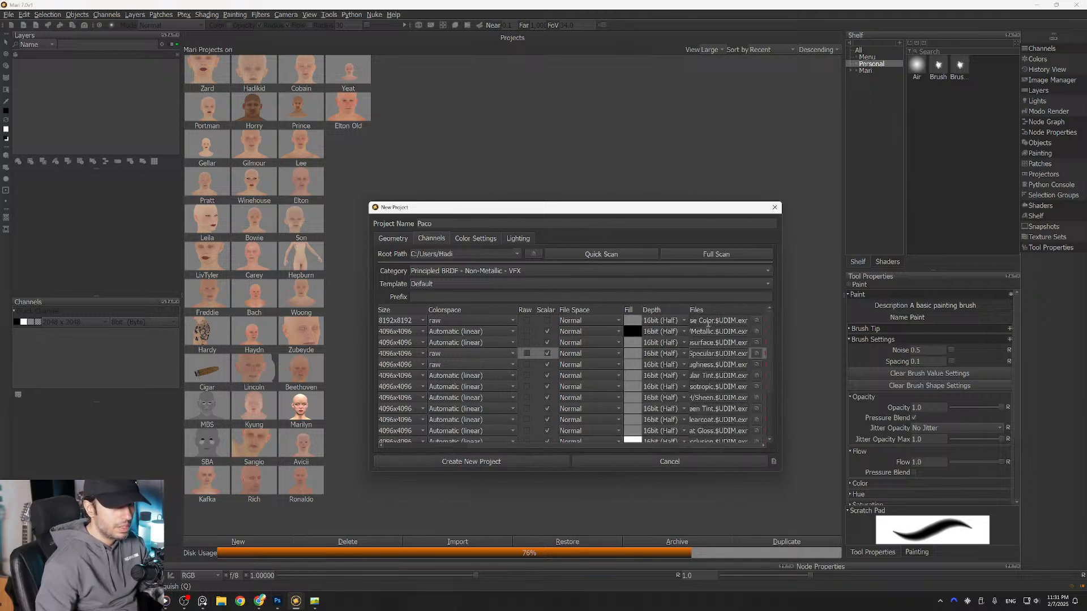
{"action": "left_click", "coordinate": [664, 319]}
{"action": "left_click", "coordinate": [660, 311]}
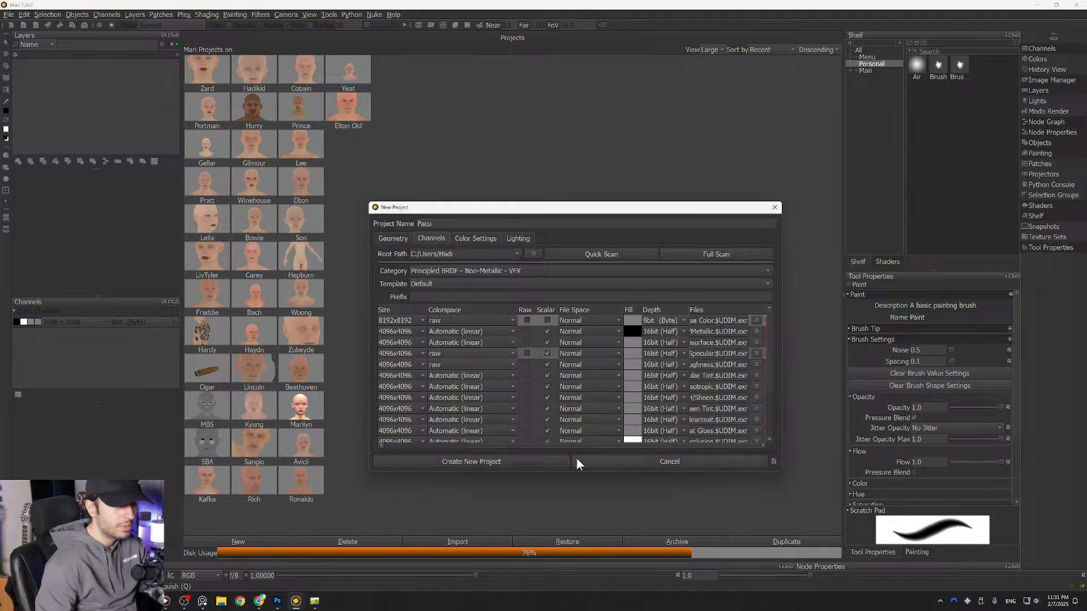
{"action": "left_click_drag", "start_coordinate": [565, 445], "coordinate": [599, 358]}
{"action": "left_click", "coordinate": [733, 352]}
{"action": "left_click", "coordinate": [735, 343]}
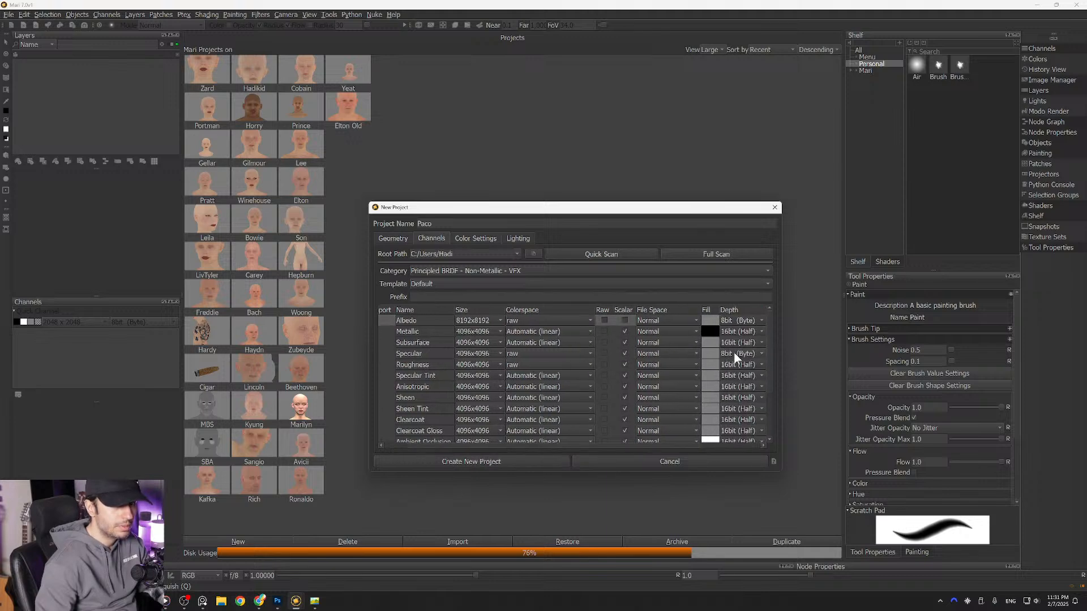
{"action": "left_click", "coordinate": [732, 364]}
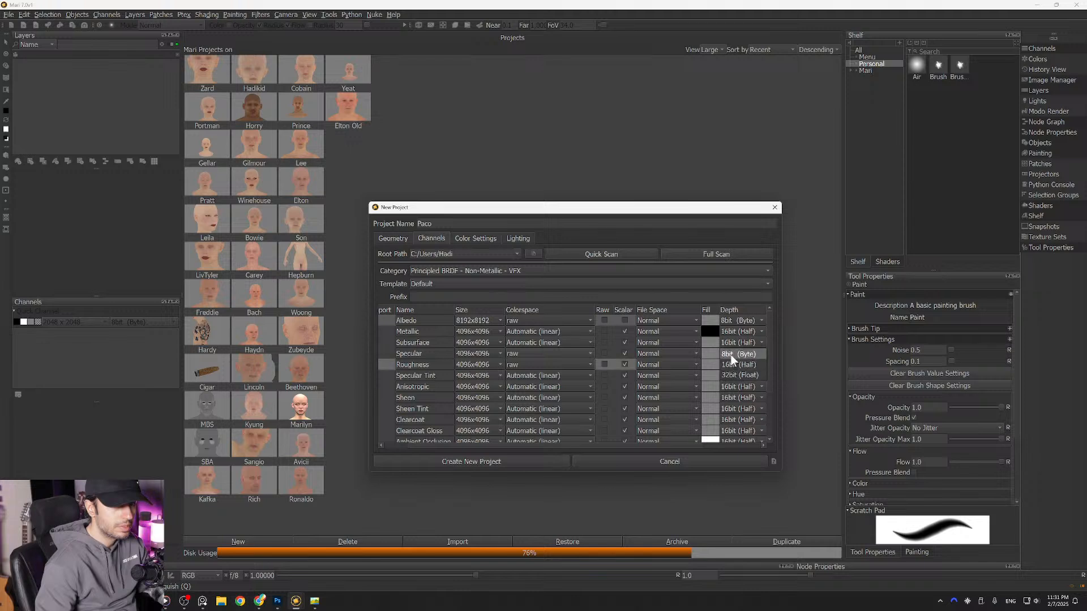
{"action": "left_click", "coordinate": [731, 355]}
Step: Include the Displacement channel in the project with size 8192x8192, raw colorspace and 32bit (Float) depth
{"action": "left_click", "coordinate": [624, 446]}
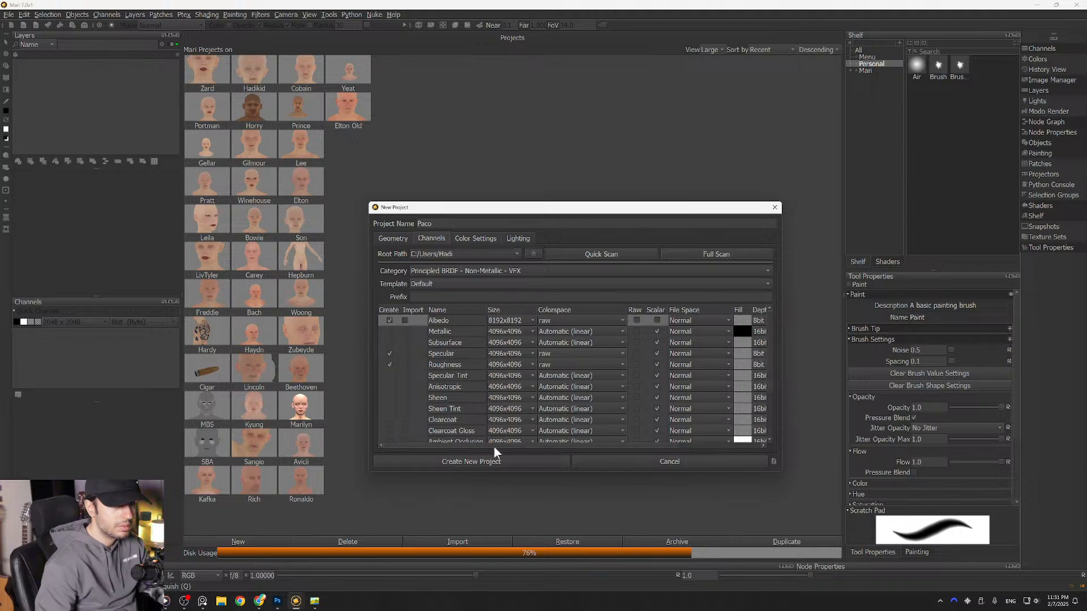
{"action": "left_click_drag", "start_coordinate": [770, 345], "coordinate": [771, 403]}
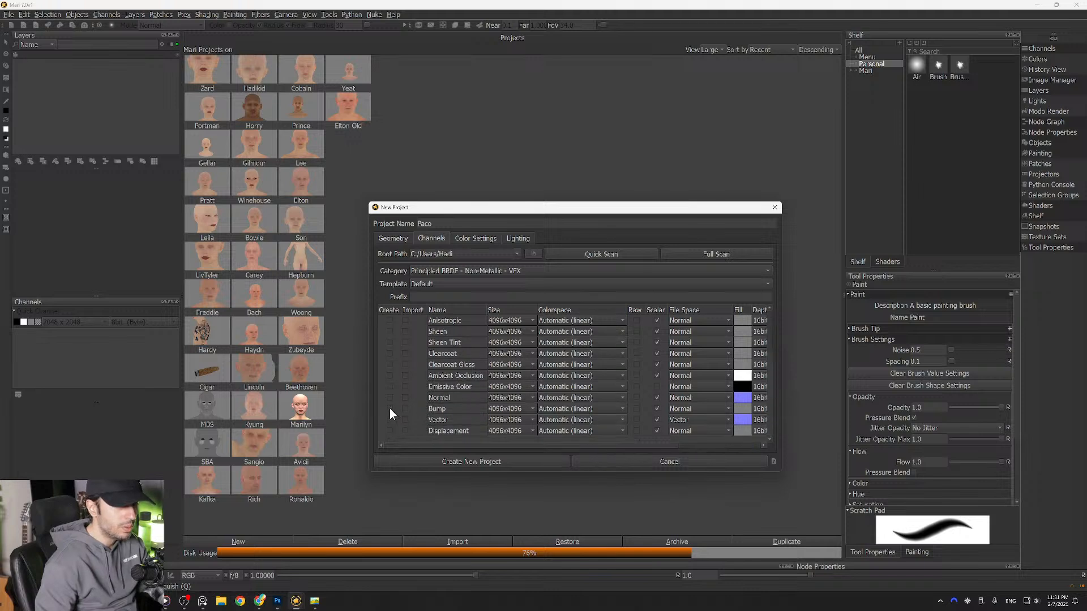
{"action": "left_click", "coordinate": [388, 432]}
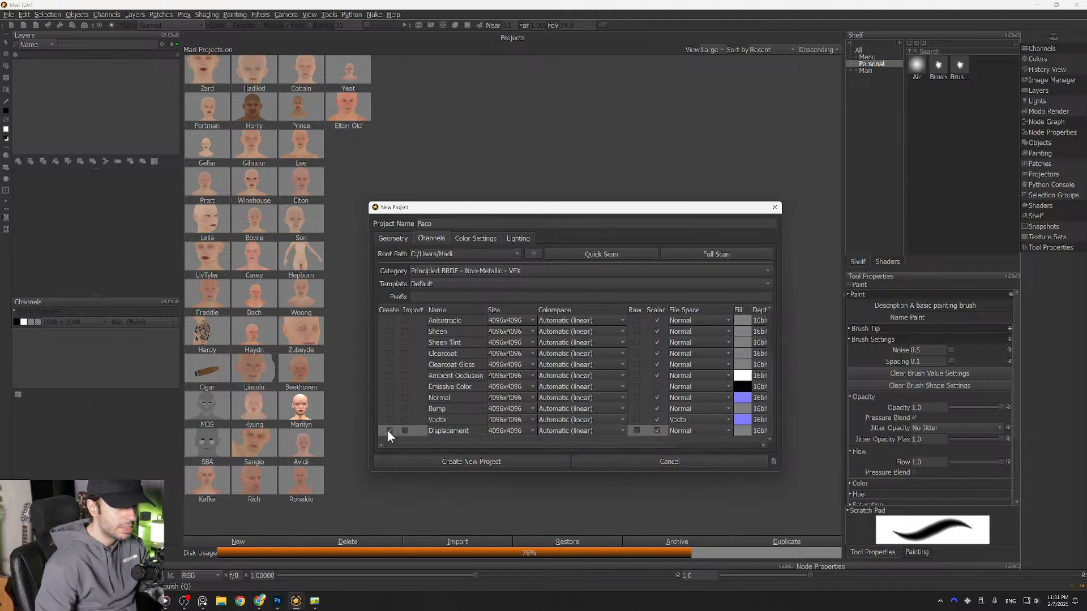
{"action": "left_click", "coordinate": [506, 431]}
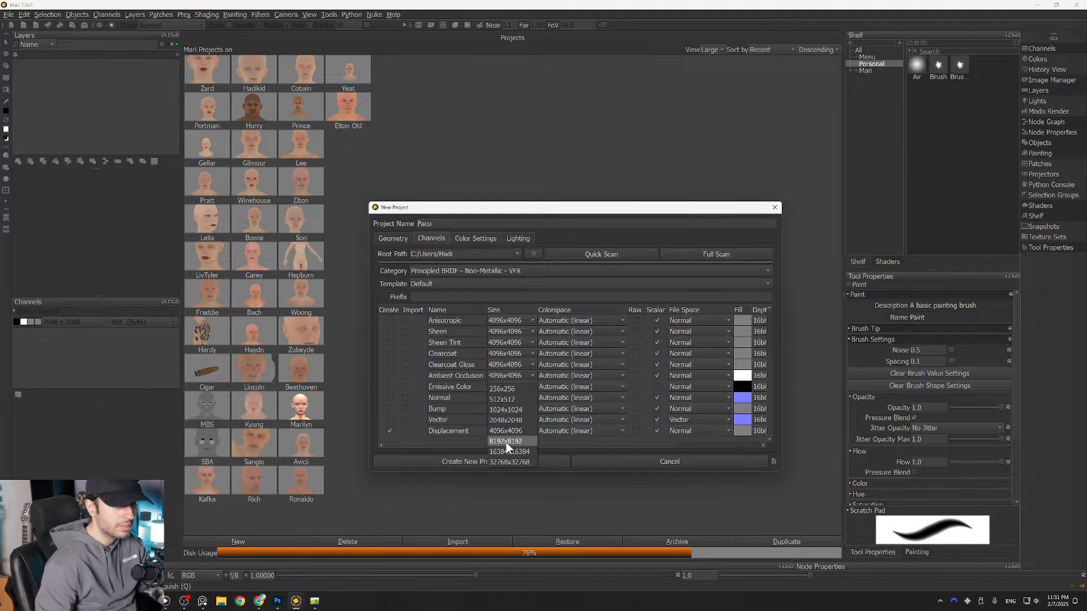
{"action": "left_click", "coordinate": [506, 442]}
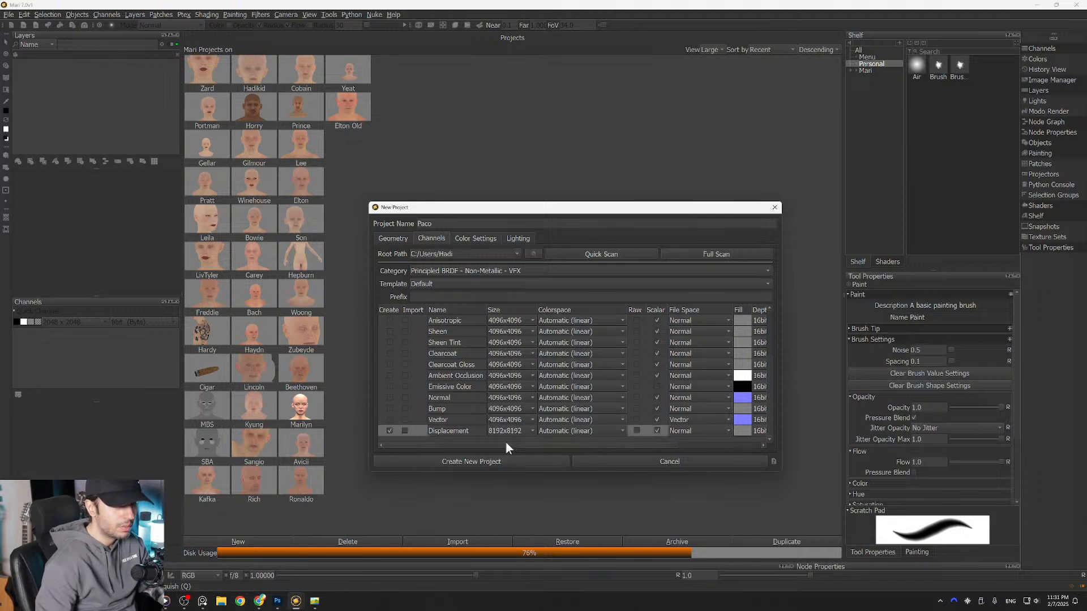
{"action": "left_click", "coordinate": [566, 432]}
{"action": "left_click", "coordinate": [563, 589]}
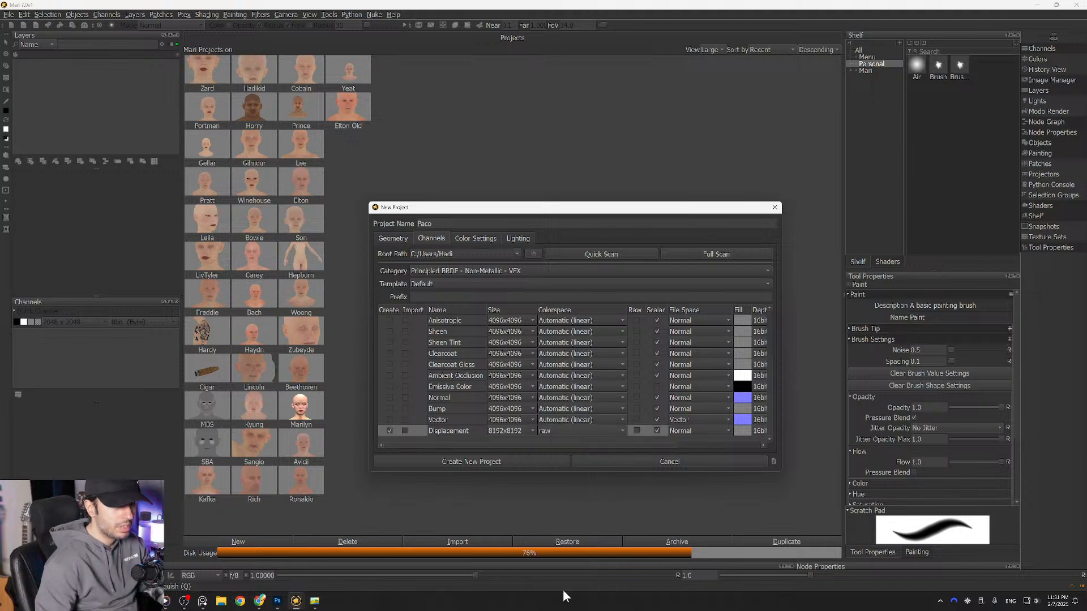
{"action": "left_click_drag", "start_coordinate": [584, 445], "coordinate": [677, 454]}
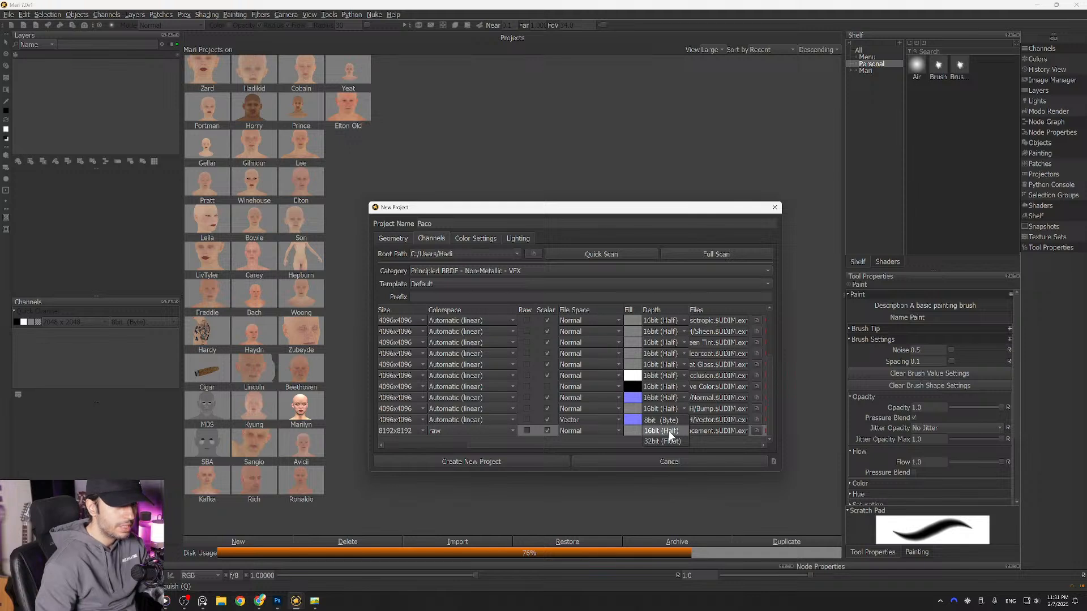
{"action": "left_click", "coordinate": [664, 441]}
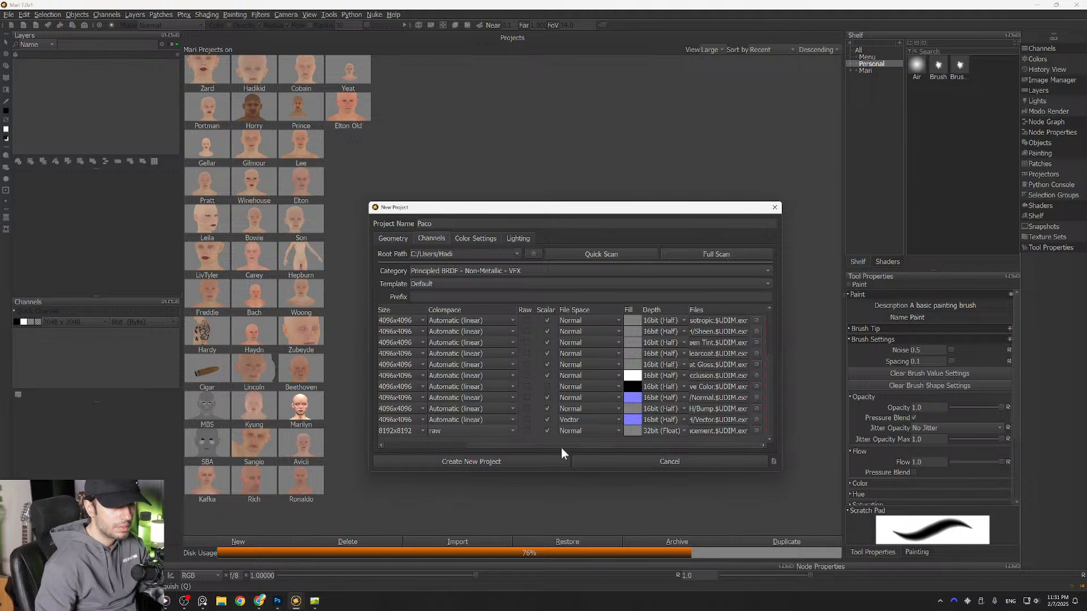
Step: Review the channel list's creation choices, sizes, colorspaces and depths, and look through the available template categories
{"action": "left_click_drag", "start_coordinate": [558, 447], "coordinate": [454, 446]}
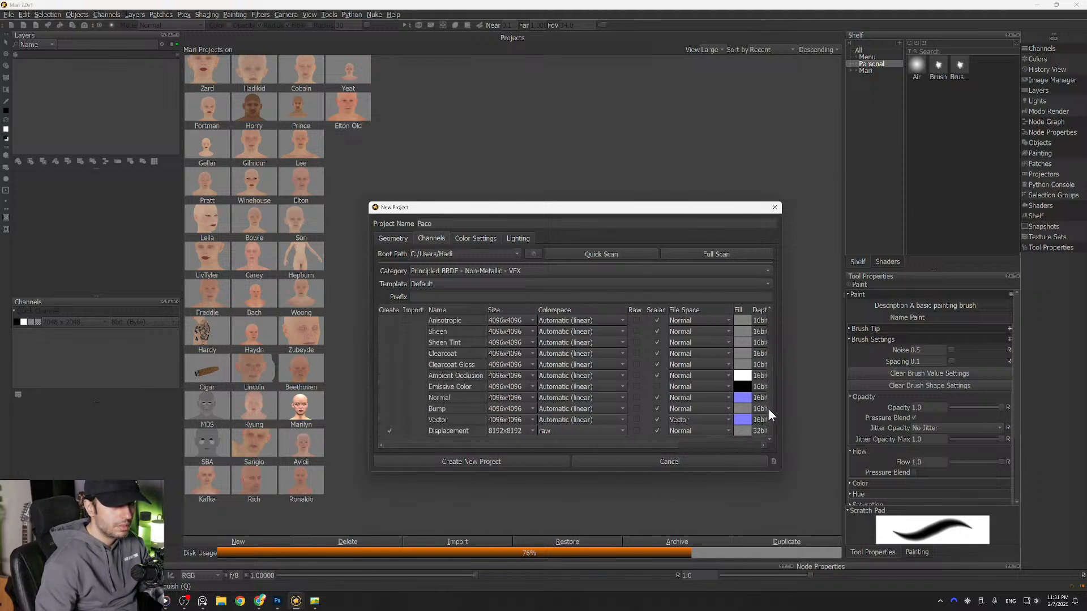
{"action": "left_click_drag", "start_coordinate": [769, 409], "coordinate": [766, 347]}
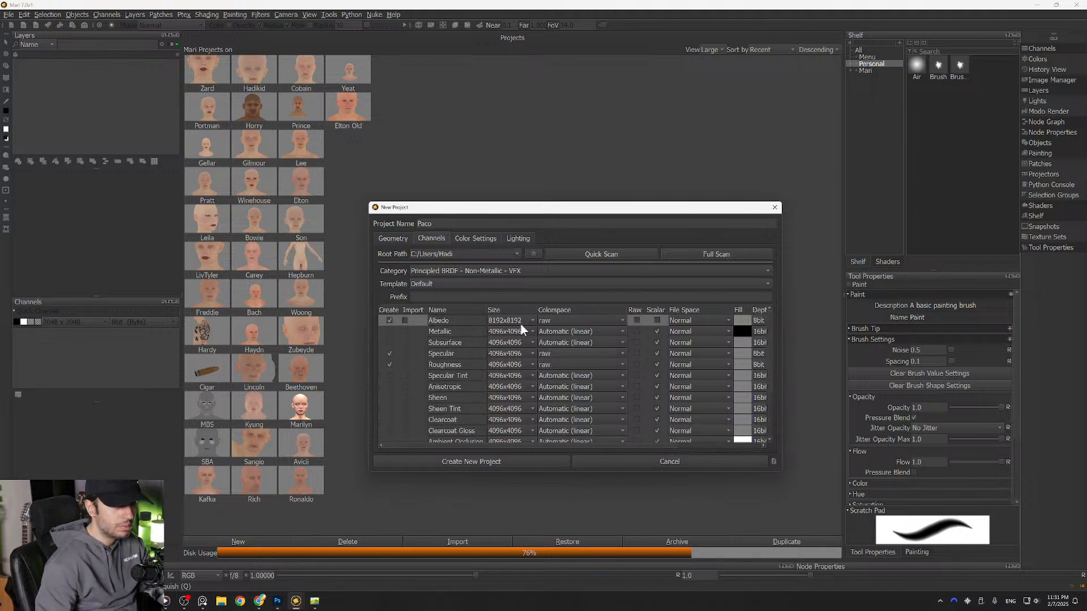
{"action": "mouse_move", "coordinate": [494, 445]}
{"action": "left_mouse_down"}
{"action": "mouse_move", "coordinate": [573, 450]}
{"action": "mouse_move", "coordinate": [480, 452]}
{"action": "left_mouse_up"}
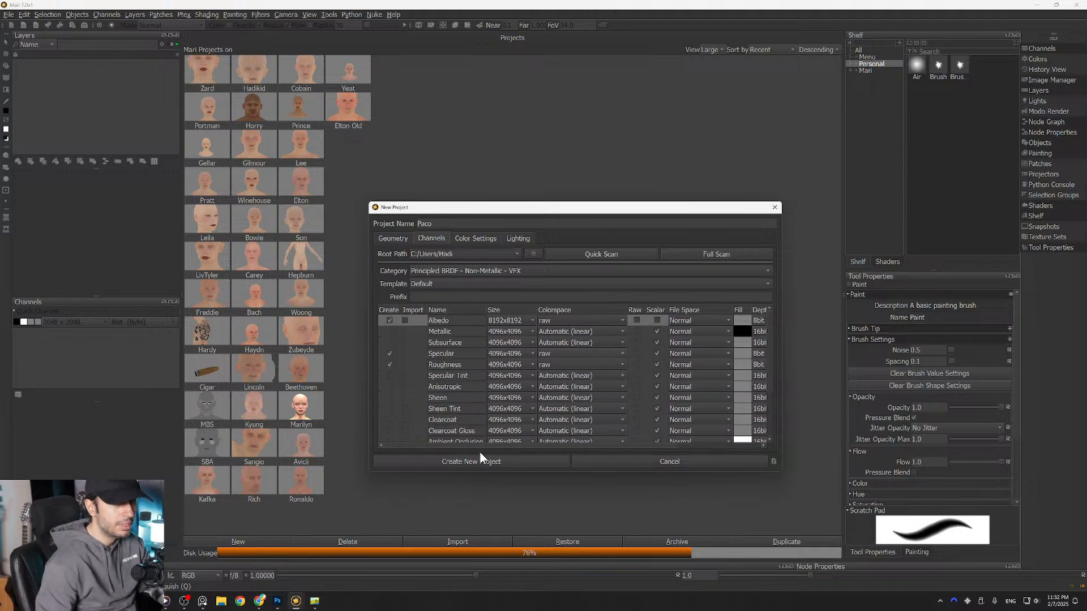
{"action": "left_click_drag", "start_coordinate": [769, 325], "coordinate": [766, 368]}
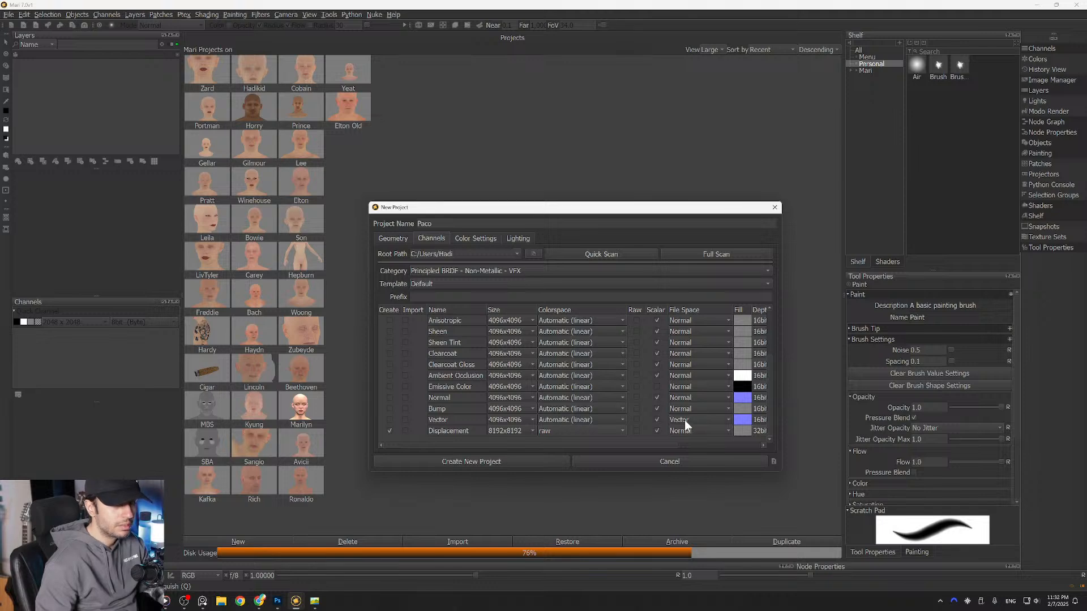
{"action": "mouse_move", "coordinate": [647, 444]}
{"action": "left_mouse_down"}
{"action": "mouse_move", "coordinate": [692, 450]}
{"action": "mouse_move", "coordinate": [630, 447]}
{"action": "left_mouse_up"}
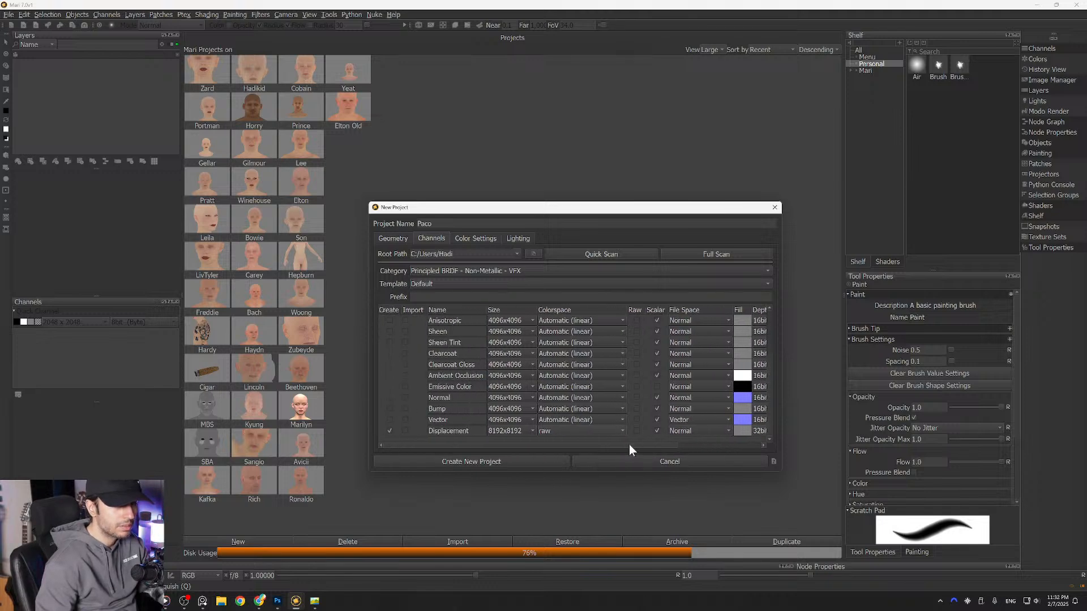
{"action": "left_click_drag", "start_coordinate": [769, 379], "coordinate": [766, 319]}
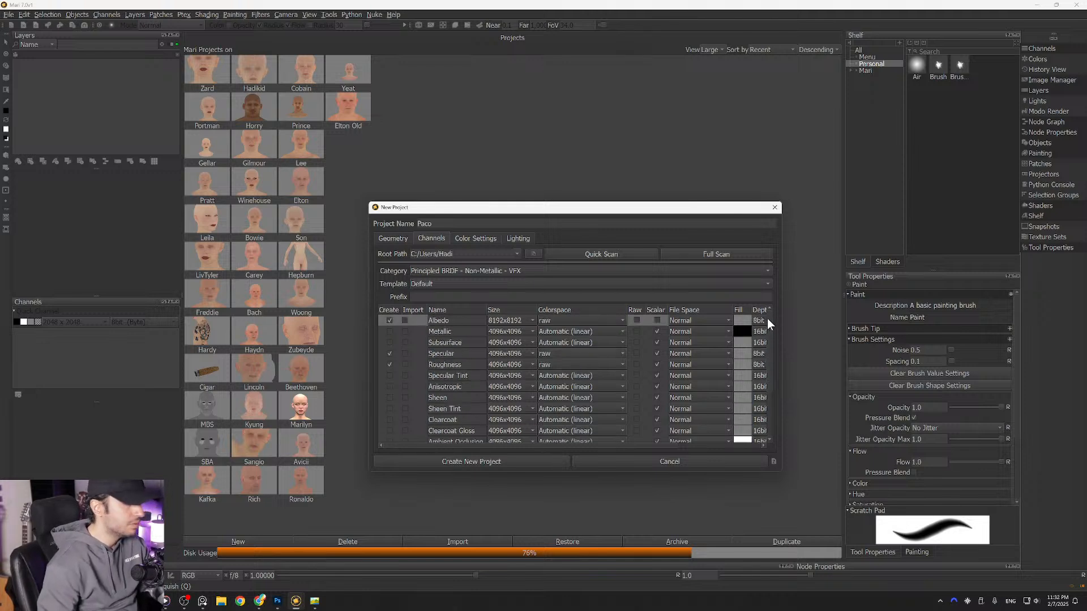
{"action": "left_click_drag", "start_coordinate": [766, 321], "coordinate": [775, 377]}
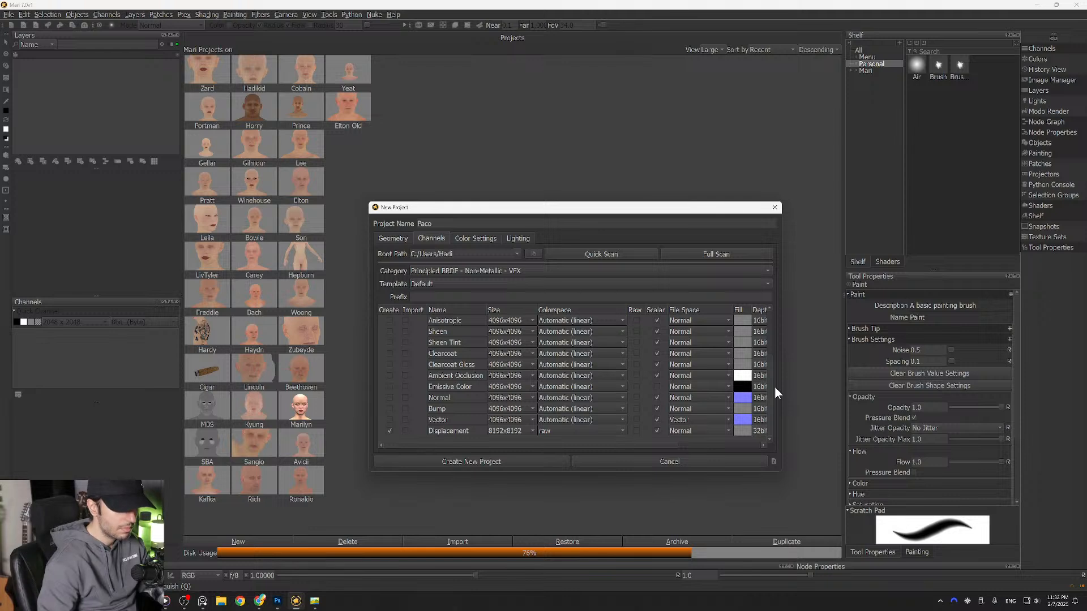
{"action": "left_click_drag", "start_coordinate": [775, 386], "coordinate": [773, 327]}
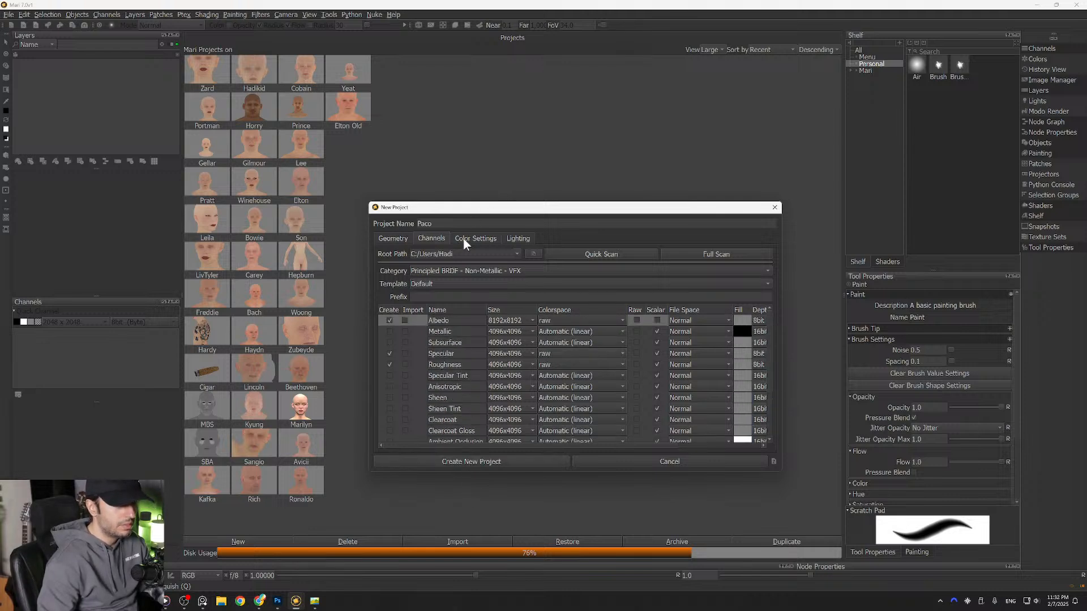
{"action": "left_click", "coordinate": [433, 272]}
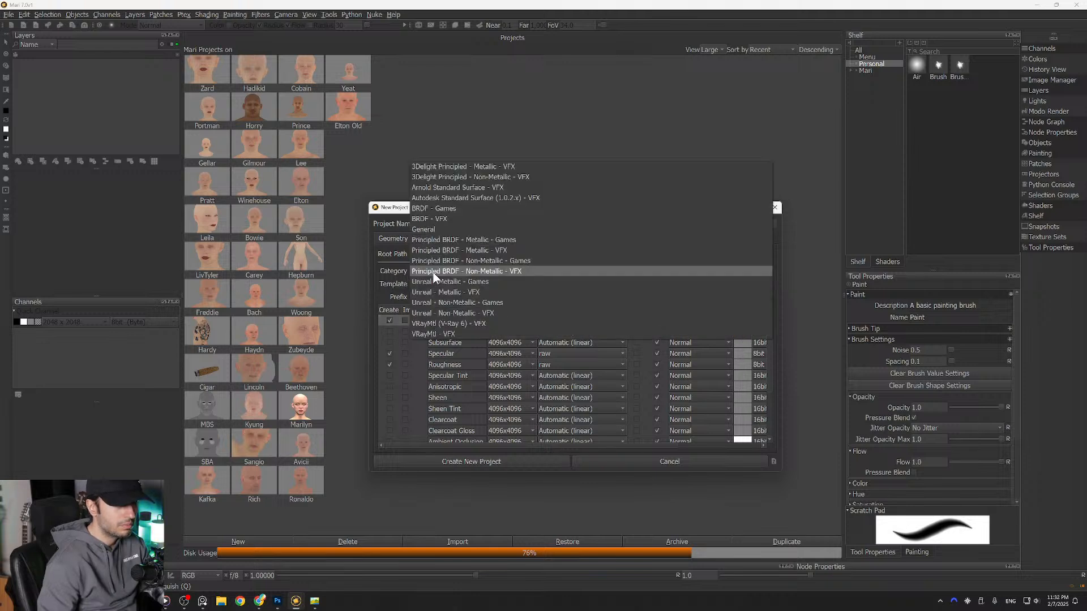
{"action": "left_click", "coordinate": [384, 276]}
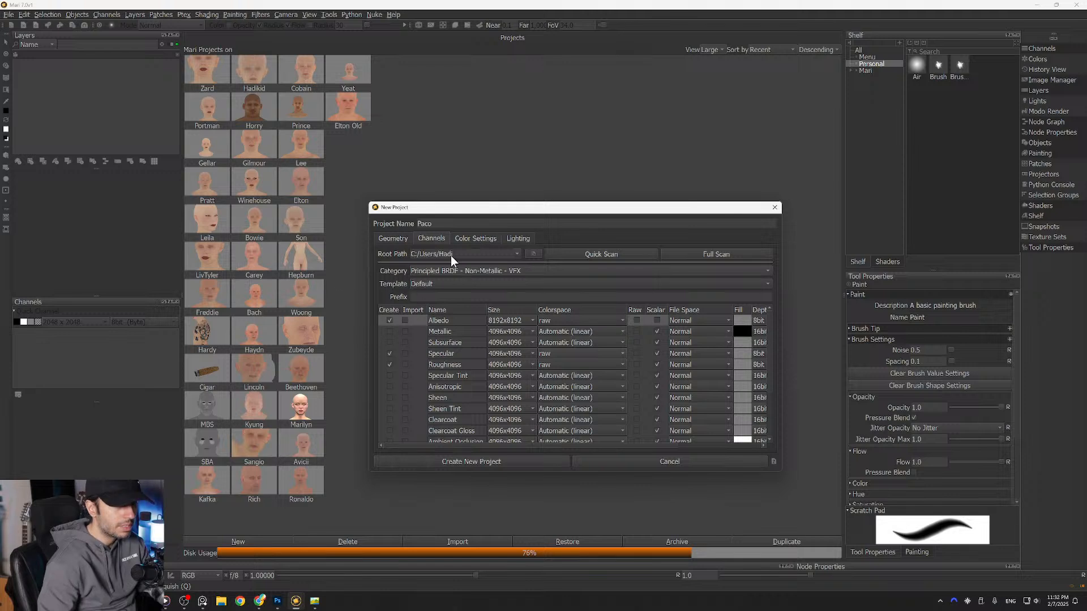
Step: Check the project's color, lighting and geometry settings, and create the new project
{"action": "left_click", "coordinate": [468, 239]}
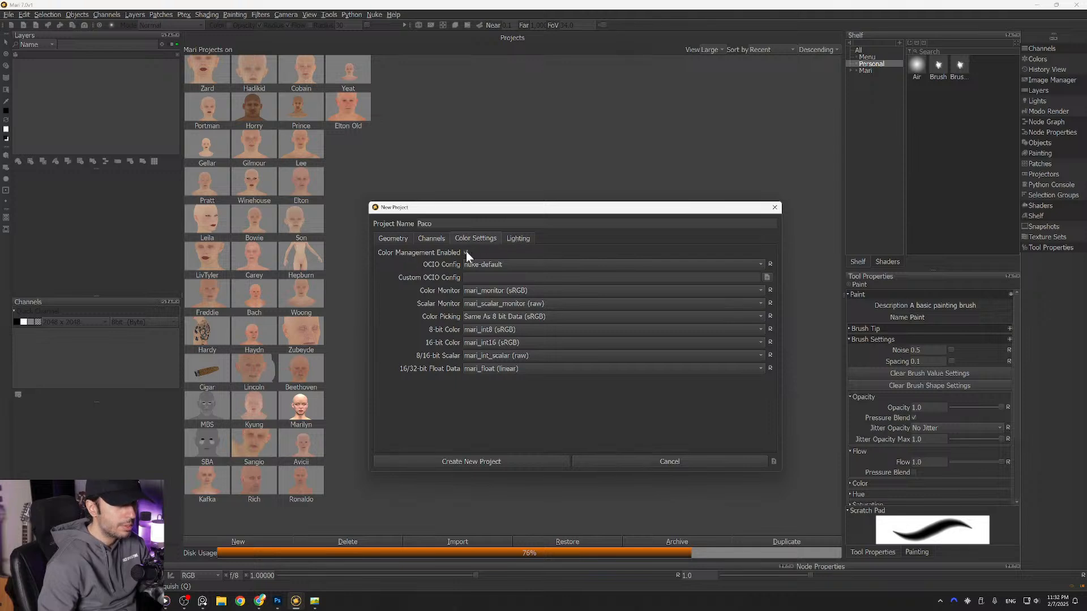
{"action": "left_click", "coordinate": [519, 239]}
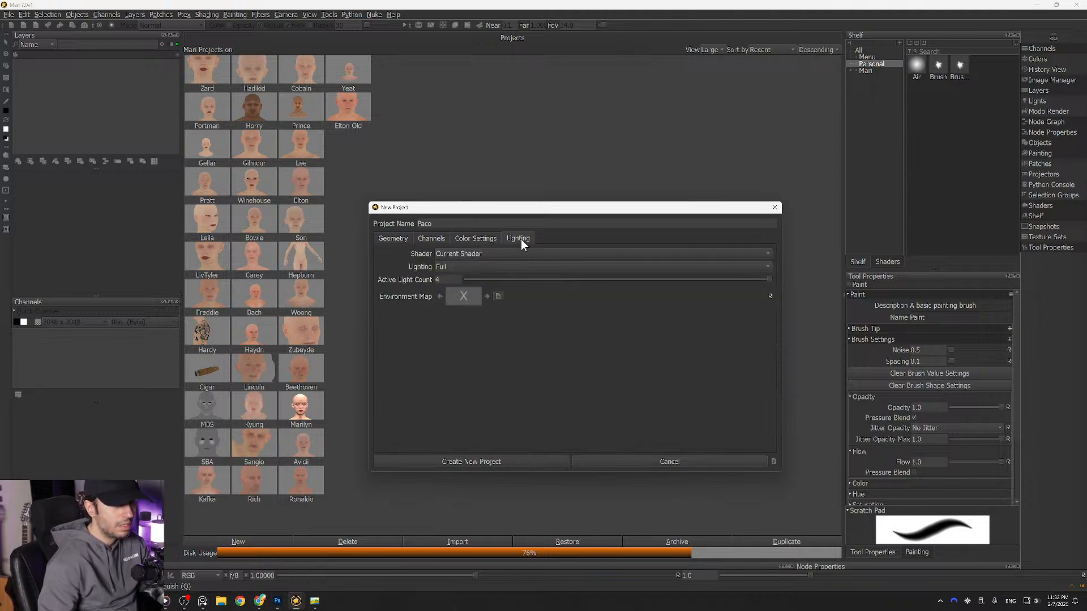
{"action": "left_click", "coordinate": [431, 238]}
{"action": "left_click", "coordinate": [397, 240]}
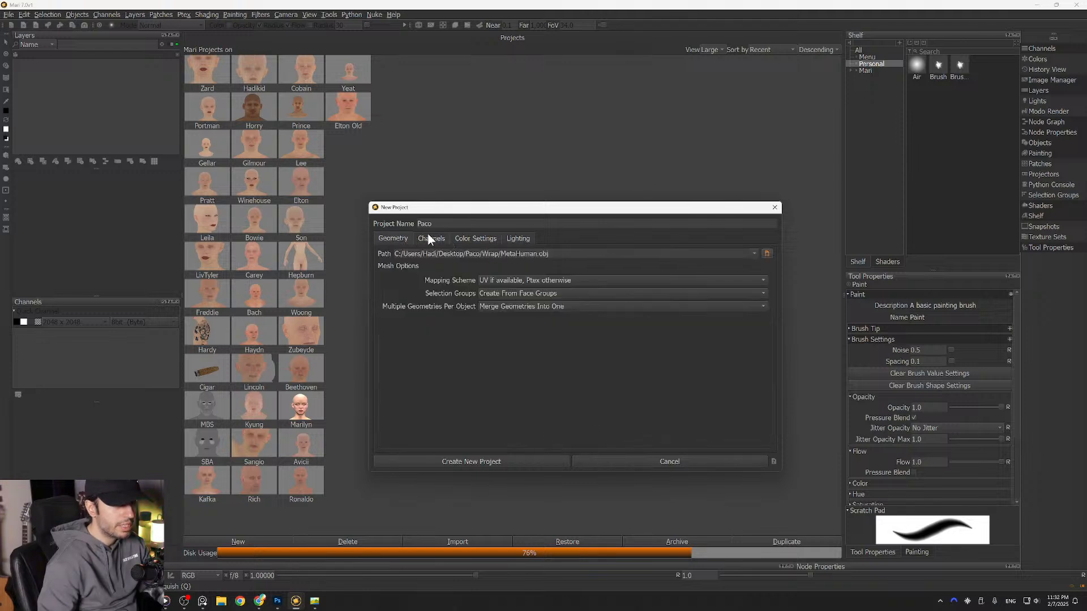
{"action": "left_click", "coordinate": [486, 463]}
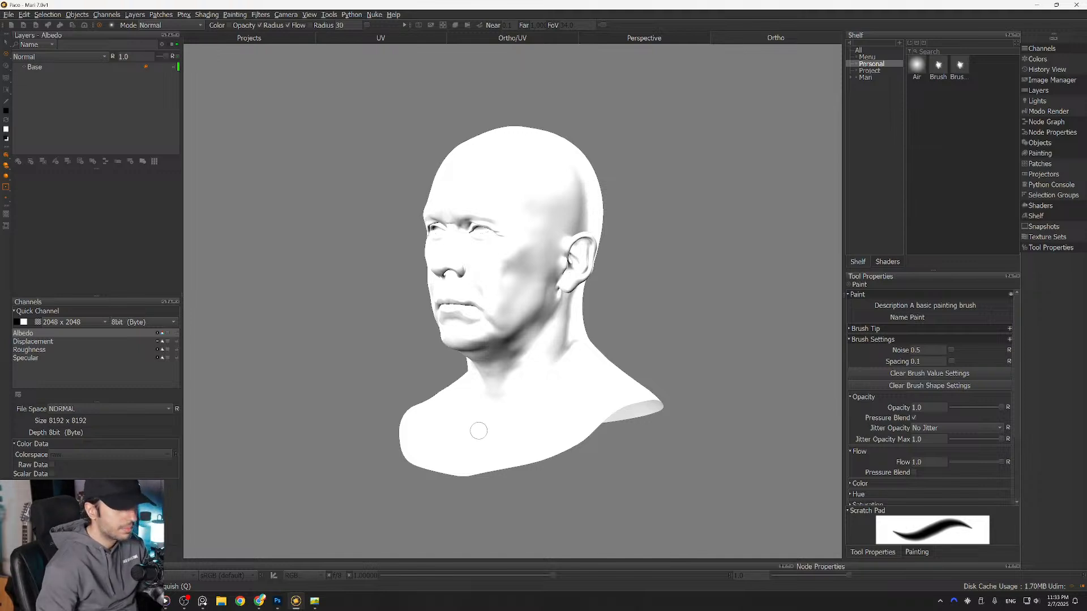
Step: Examine the loaded MetaHuman head from the front and close up on the face
{"action": "middle_click_drag", "start_coordinate": [475, 286], "coordinate": [528, 303]}
{"action": "left_click_drag", "start_coordinate": [529, 304], "coordinate": [529, 301], "text": "alt"}
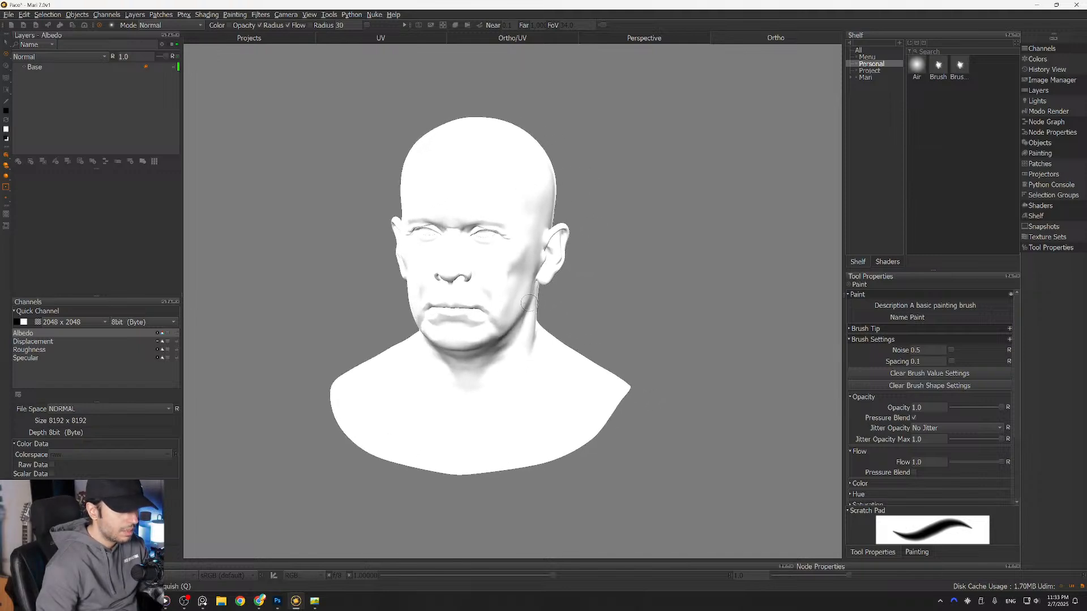
{"action": "right_click_drag", "start_coordinate": [445, 194], "coordinate": [488, 214], "text": "alt"}
{"action": "middle_click_drag", "start_coordinate": [475, 188], "coordinate": [508, 265], "text": "alt"}
{"action": "left_click_drag", "start_coordinate": [507, 286], "coordinate": [461, 280], "text": "alt"}
{"action": "right_click_drag", "start_coordinate": [461, 280], "coordinate": [440, 277], "text": "alt"}
{"action": "left_click_drag", "start_coordinate": [440, 277], "coordinate": [439, 276], "text": "alt"}
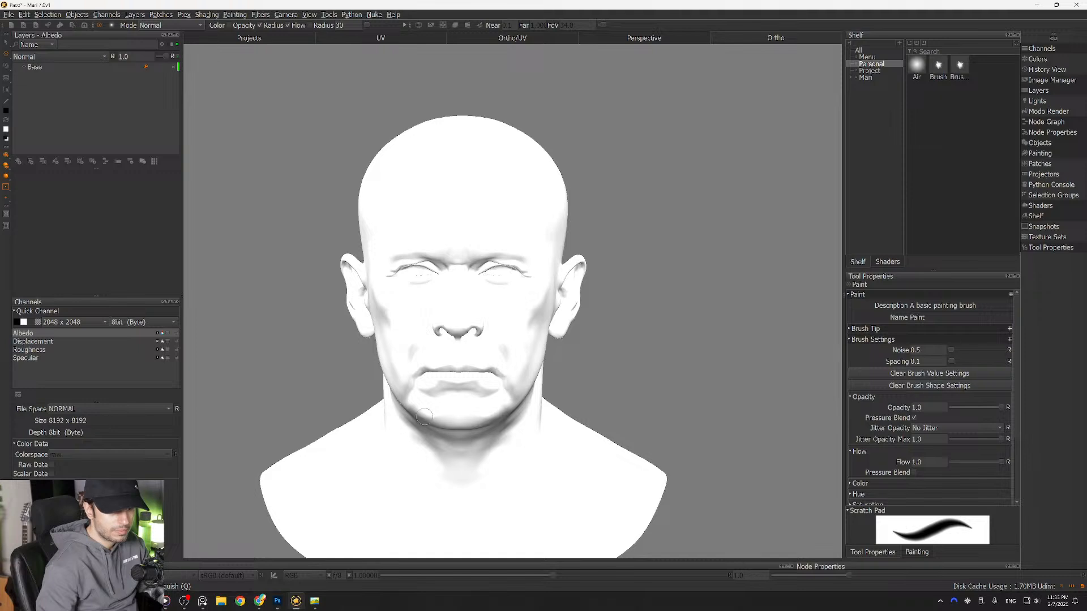
{"action": "mouse_move", "coordinate": [428, 250]}
{"action": "left_mouse_down", "text": "alt"}
{"action": "mouse_move", "coordinate": [408, 248]}
{"action": "mouse_move", "coordinate": [428, 245]}
{"action": "left_mouse_up", "text": "alt"}
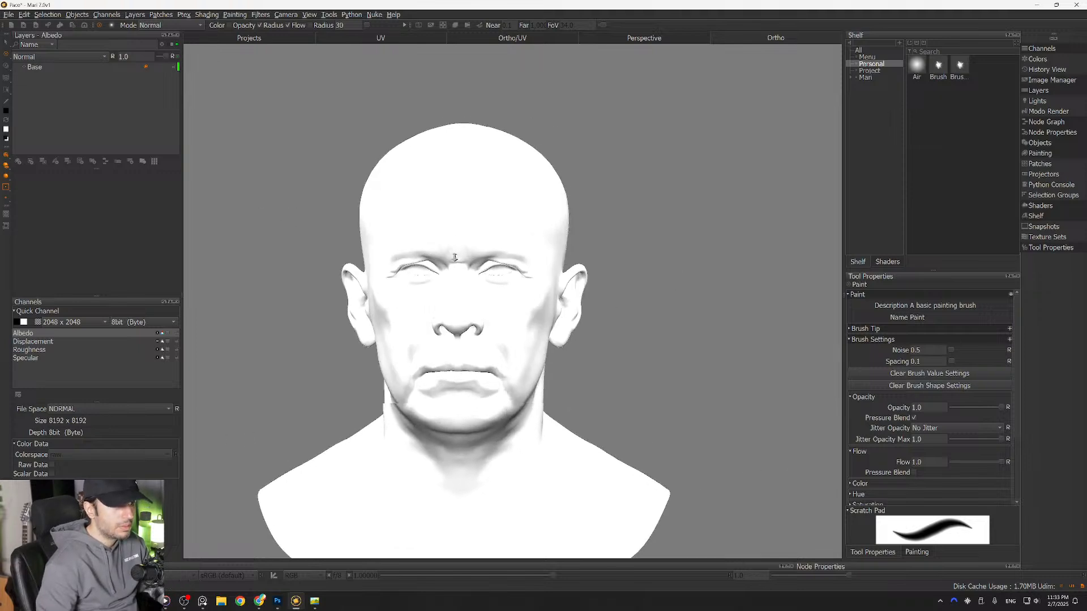
{"action": "right_click_drag", "start_coordinate": [446, 250], "coordinate": [487, 251], "text": "alt"}
{"action": "middle_click_drag", "start_coordinate": [487, 250], "coordinate": [541, 238], "text": "alt"}
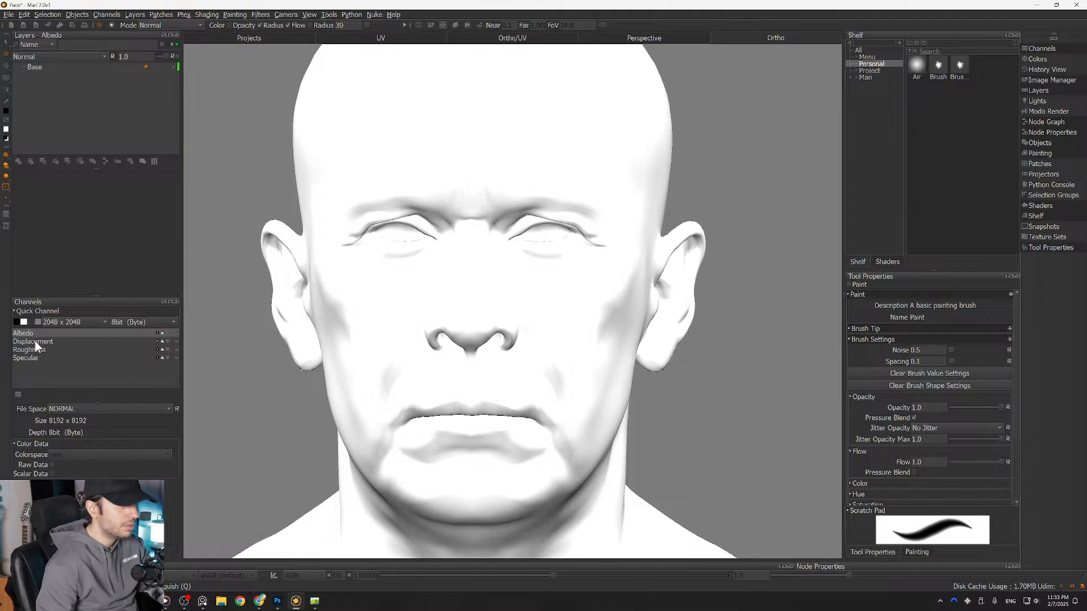
Step: Inspect the size and depth of the Specular, Roughness and Displacement channels
{"action": "left_click", "coordinate": [35, 359]}
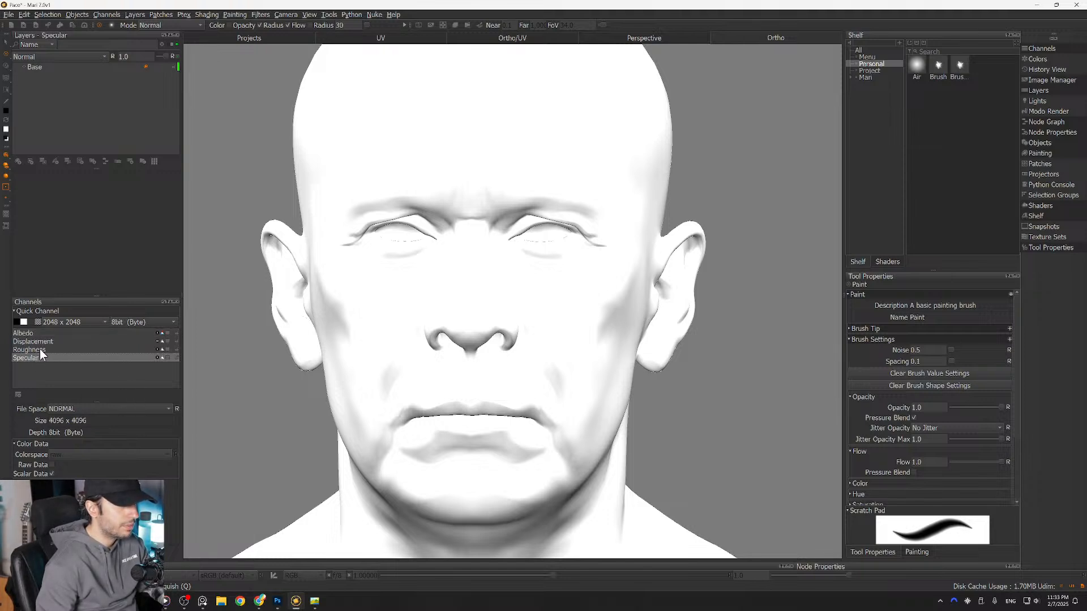
{"action": "left_click", "coordinate": [40, 349]}
{"action": "left_click", "coordinate": [36, 341]}
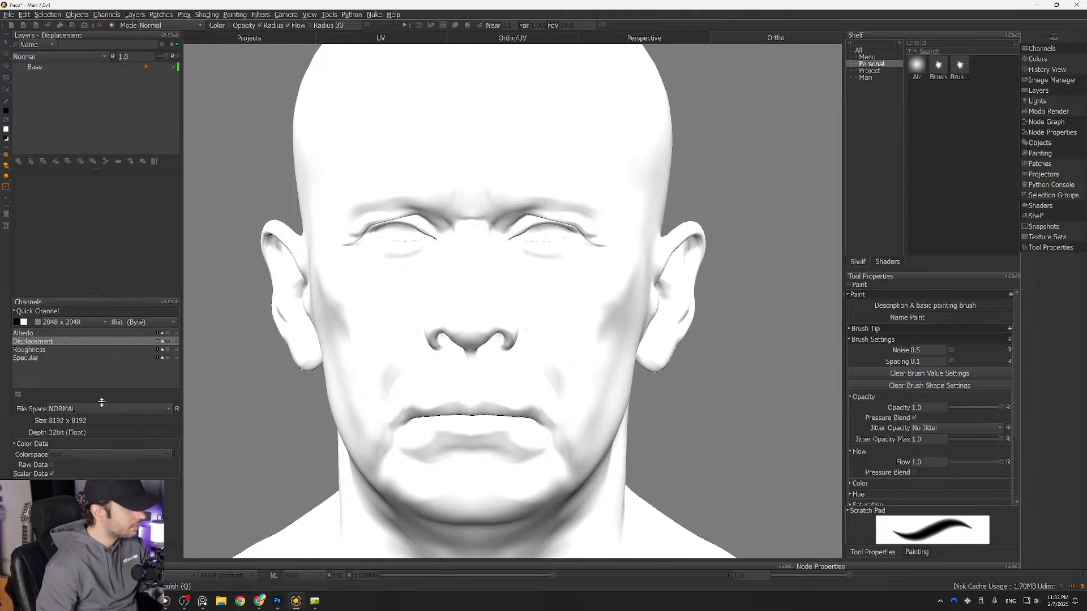
Step: Compare the size, depth and scalar data settings of the Roughness, Specular, Albedo and Displacement channels
{"action": "left_click", "coordinate": [41, 350]}
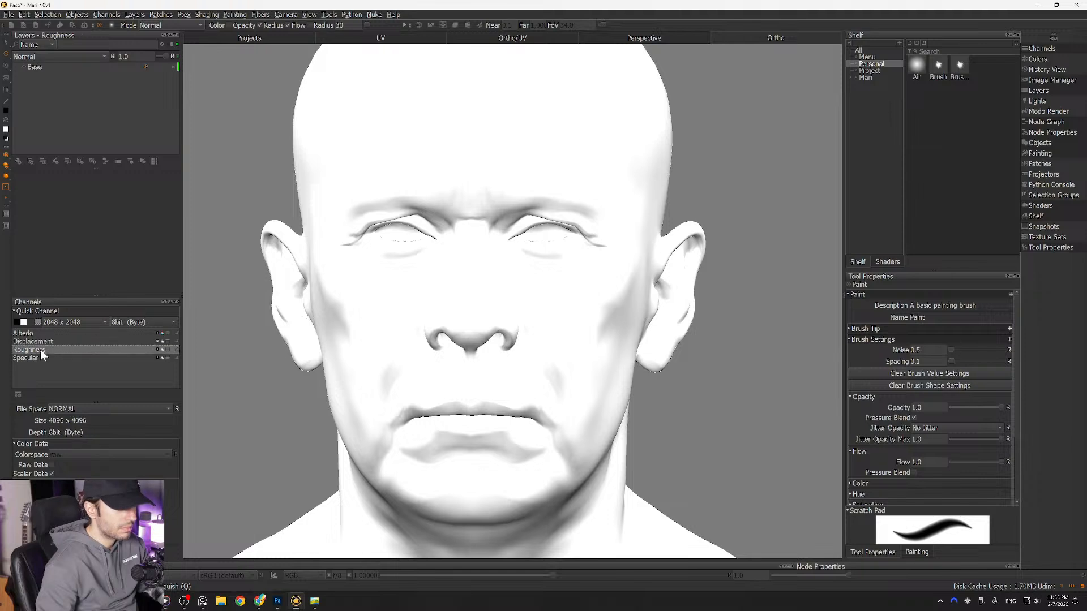
{"action": "left_click", "coordinate": [28, 358]}
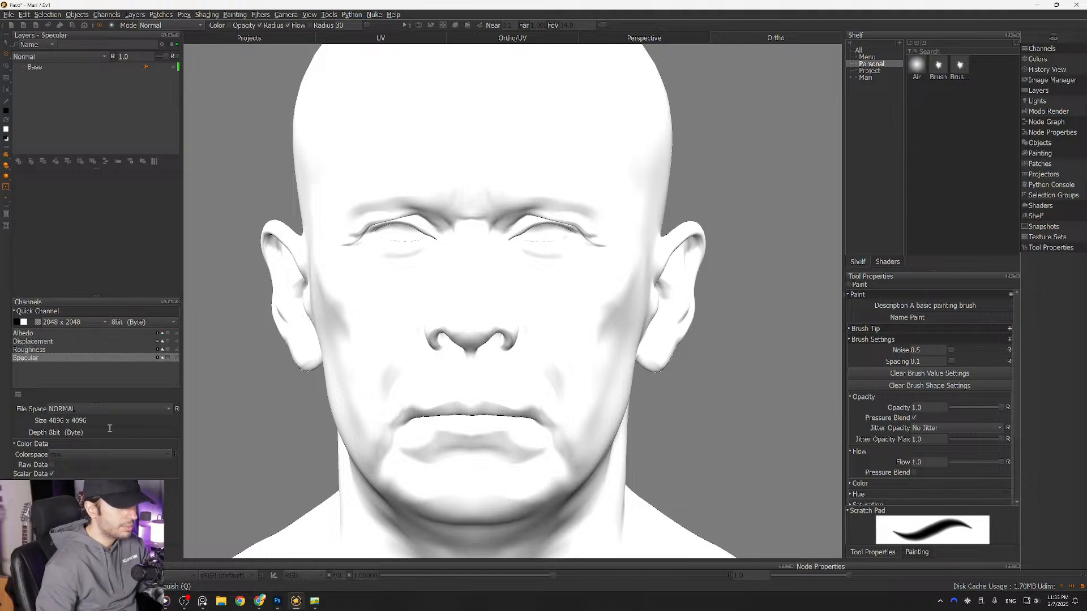
{"action": "left_click", "coordinate": [30, 335]}
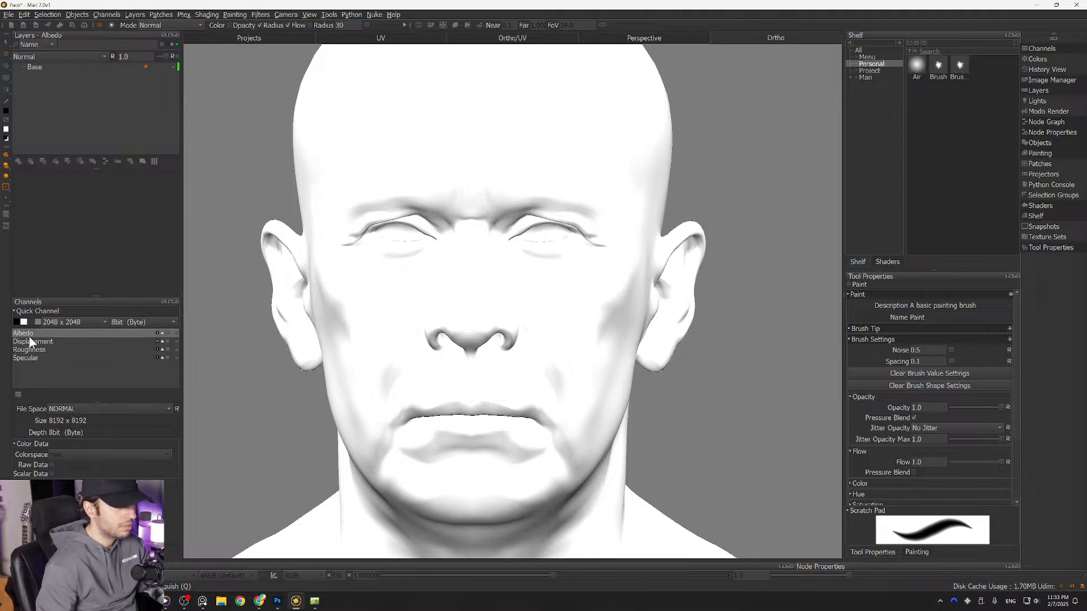
{"action": "left_click", "coordinate": [30, 342]}
{"action": "left_click", "coordinate": [31, 349]}
{"action": "left_click", "coordinate": [32, 357]}
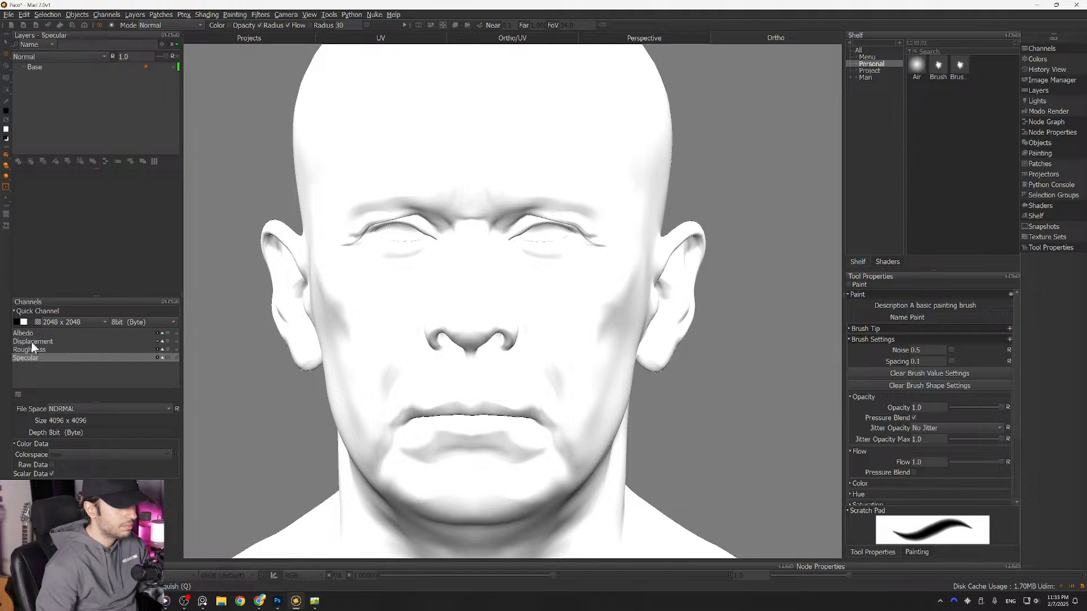
{"action": "left_click", "coordinate": [28, 334]}
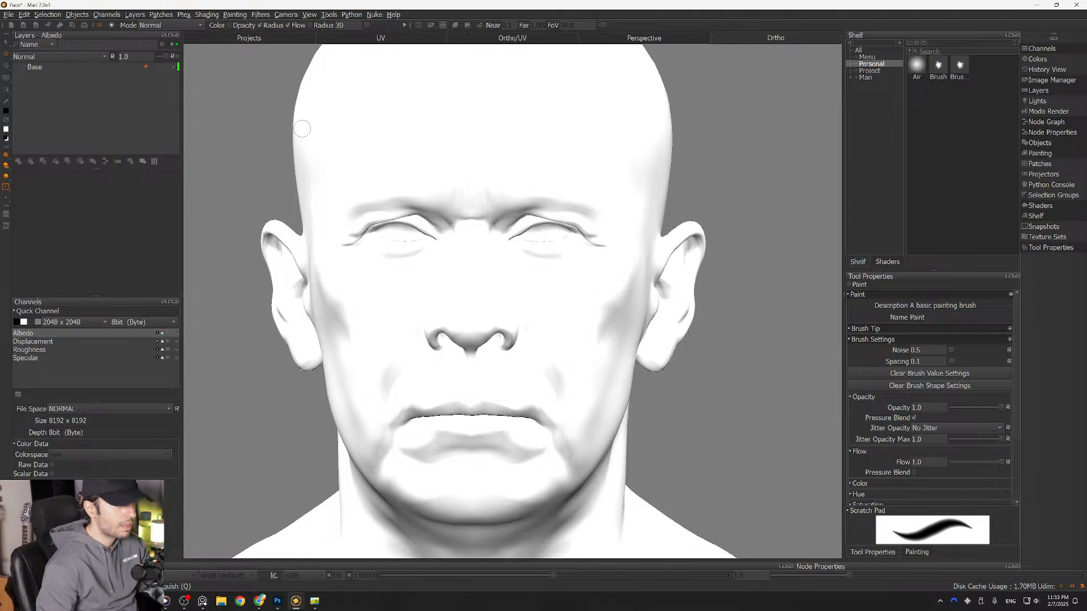
Step: Check the Base layer in the layer stacks of the Albedo, Displacement, Roughness and Specular channels
{"action": "middle_click_drag", "start_coordinate": [302, 128], "coordinate": [362, 139]}
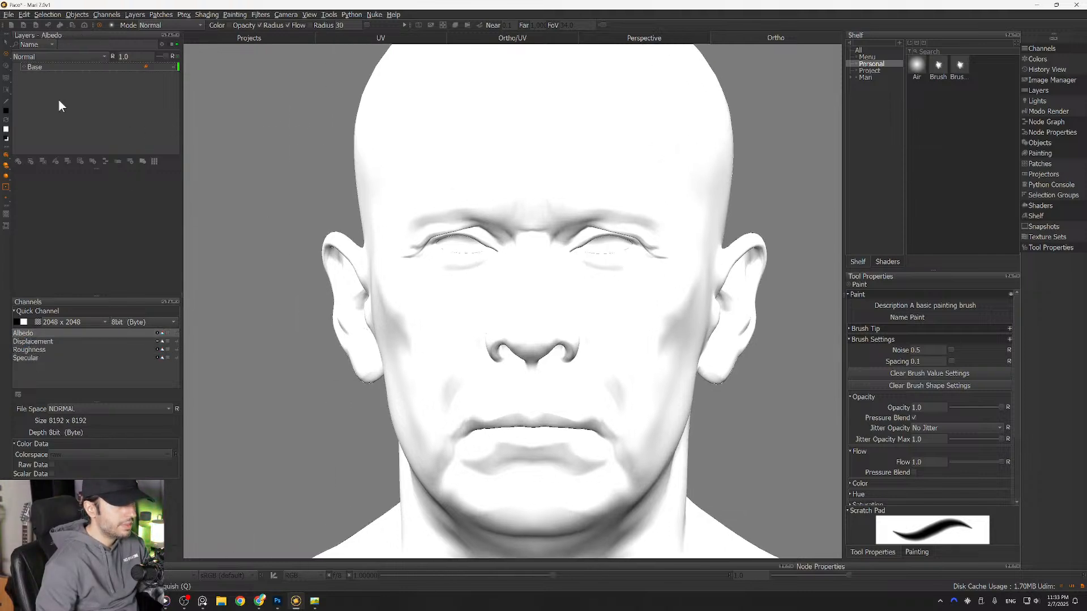
{"action": "left_click", "coordinate": [38, 67]}
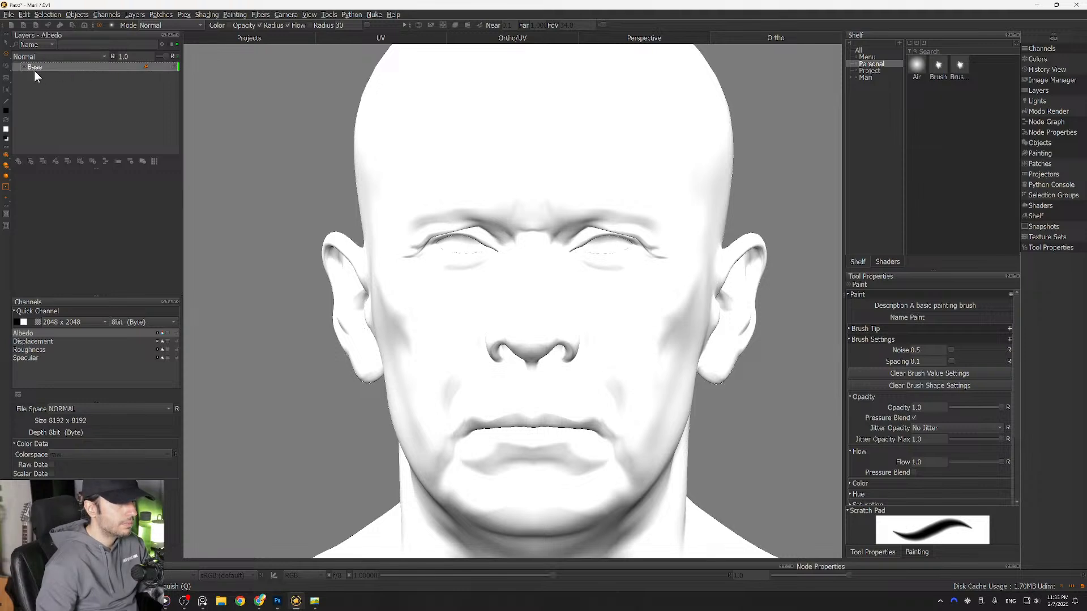
{"action": "left_click", "coordinate": [39, 342]}
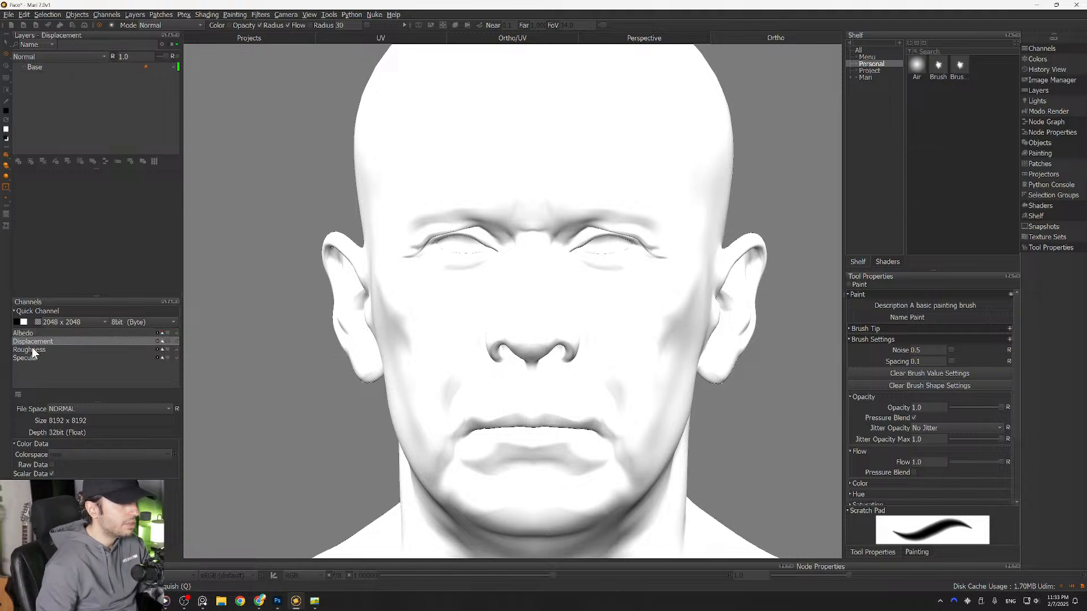
{"action": "left_click", "coordinate": [33, 349]}
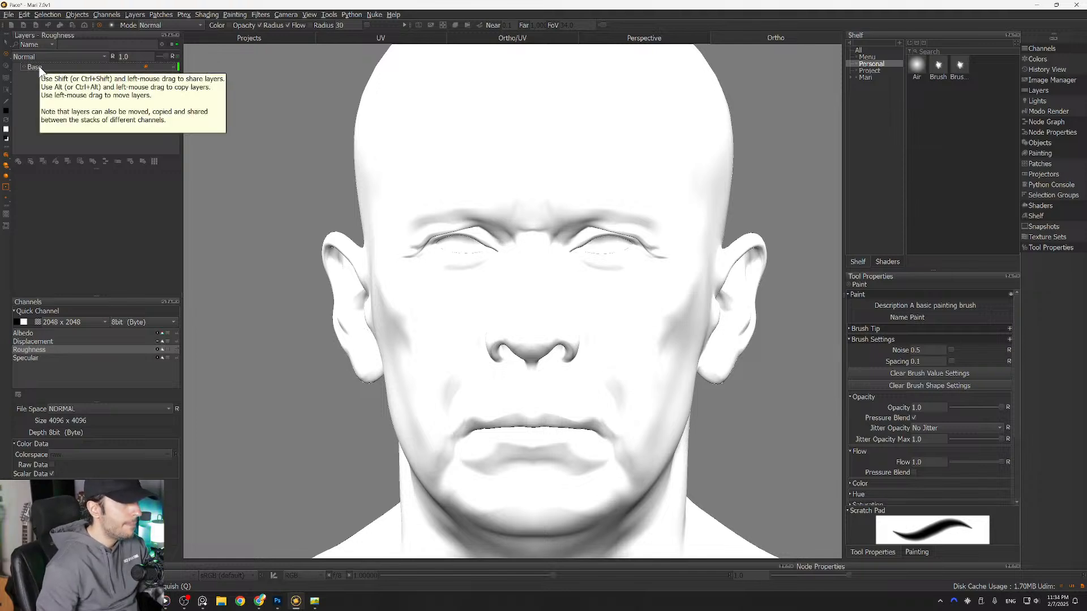
{"action": "left_click", "coordinate": [25, 342]}
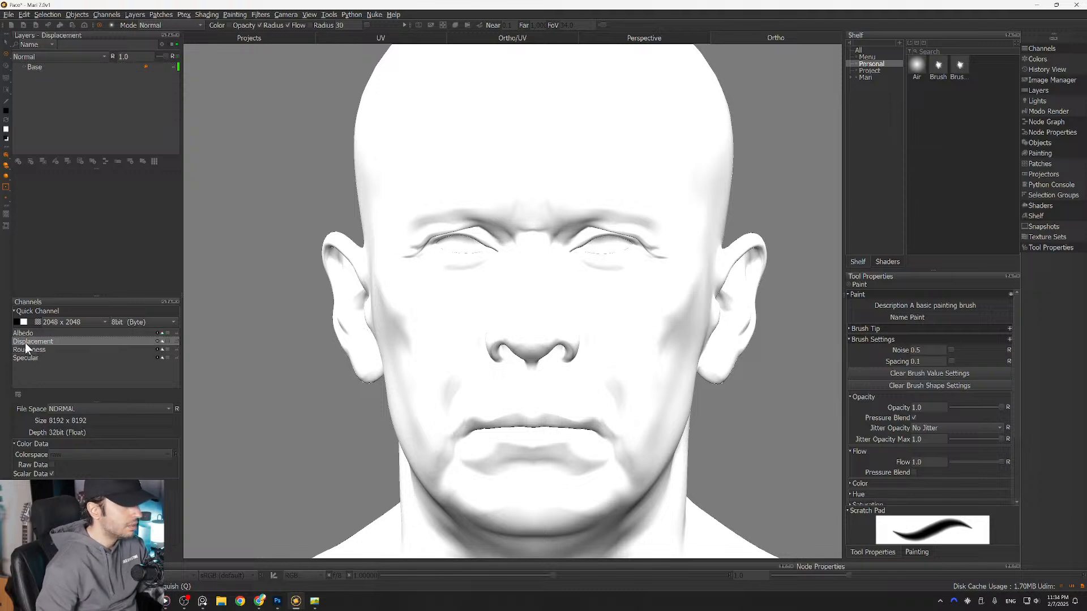
{"action": "left_click", "coordinate": [25, 334]}
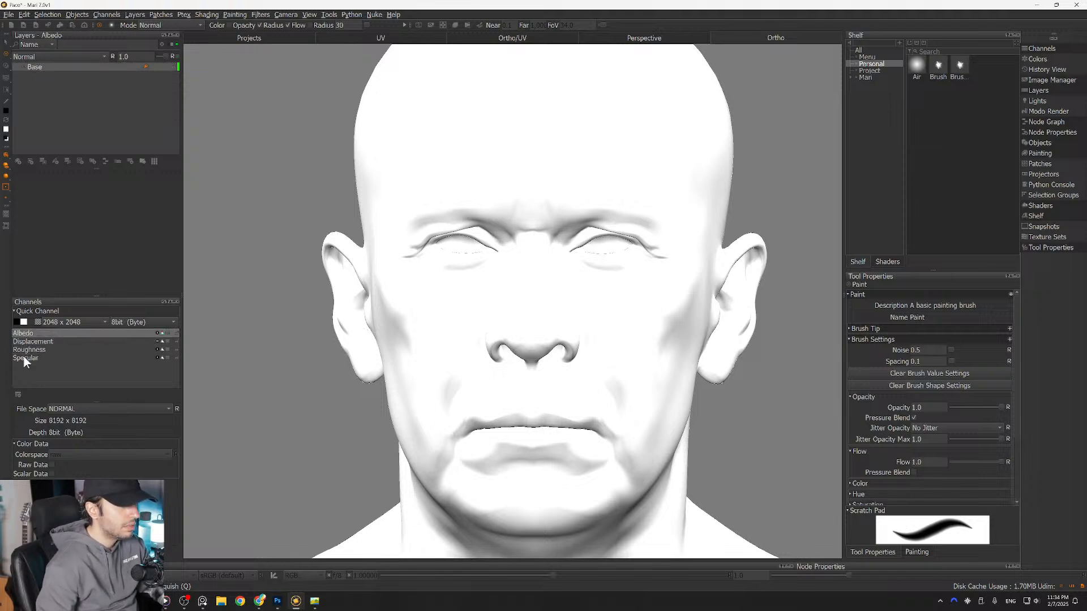
{"action": "left_click", "coordinate": [23, 358]}
{"action": "left_click", "coordinate": [22, 351]}
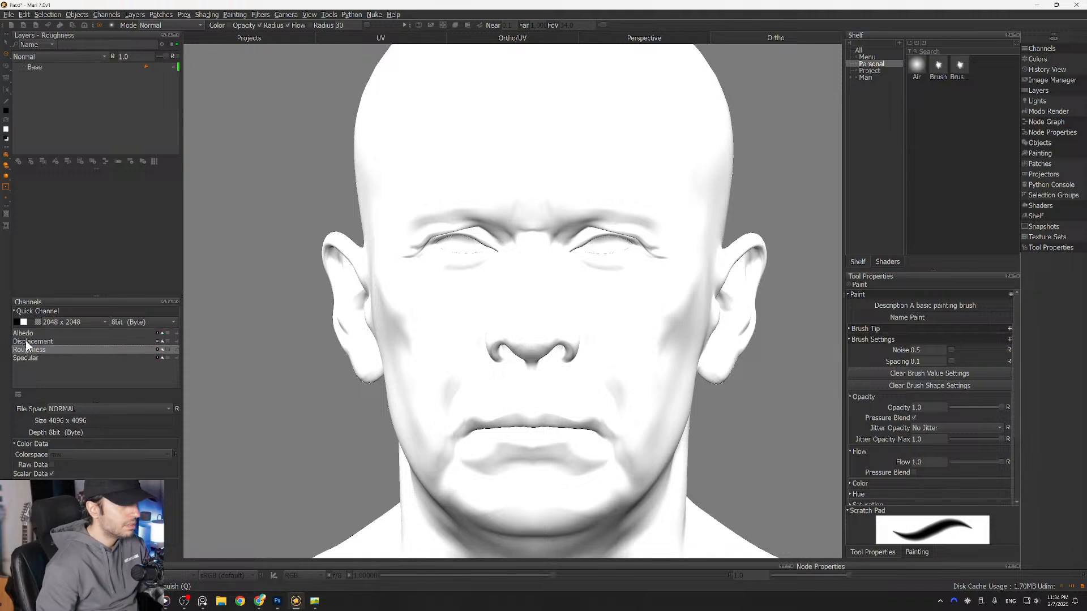
{"action": "left_click", "coordinate": [26, 340]}
Step: Start an import into the current layer for the Albedo channel's Base layer and browse to the Paco folder on the Desktop
{"action": "left_click", "coordinate": [25, 333]}
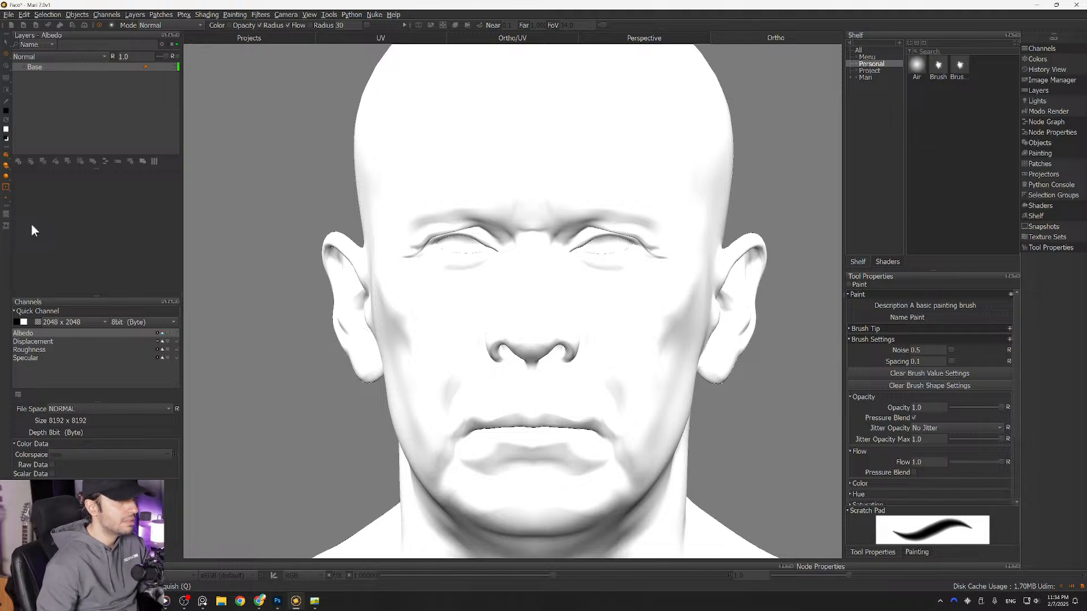
{"action": "left_click", "coordinate": [27, 66]}
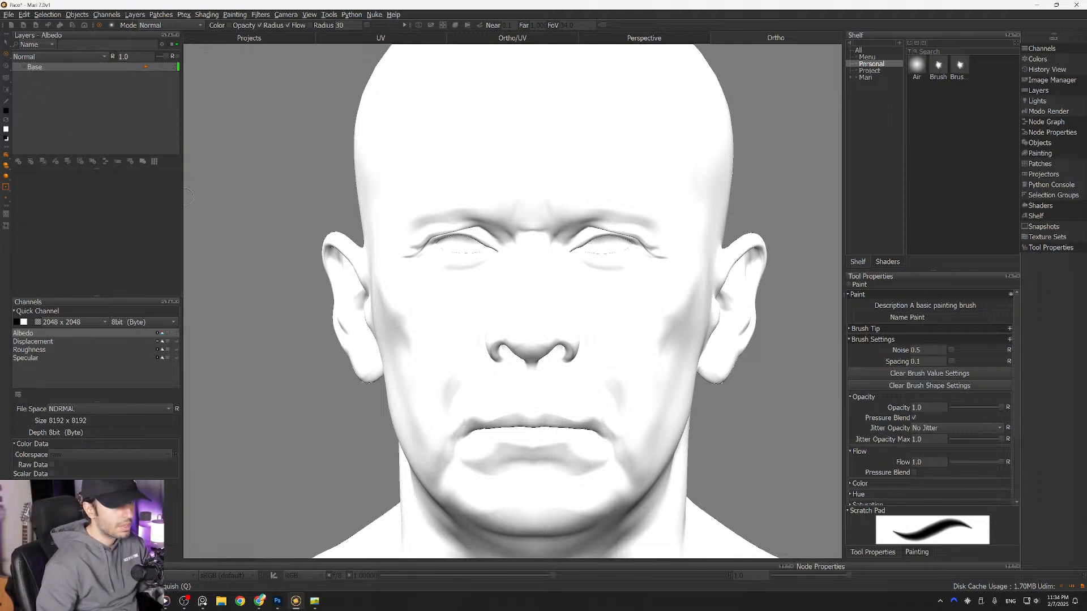
{"action": "scroll", "coordinate": [464, 233], "scroll_direction": "down", "scroll_amount": 5}
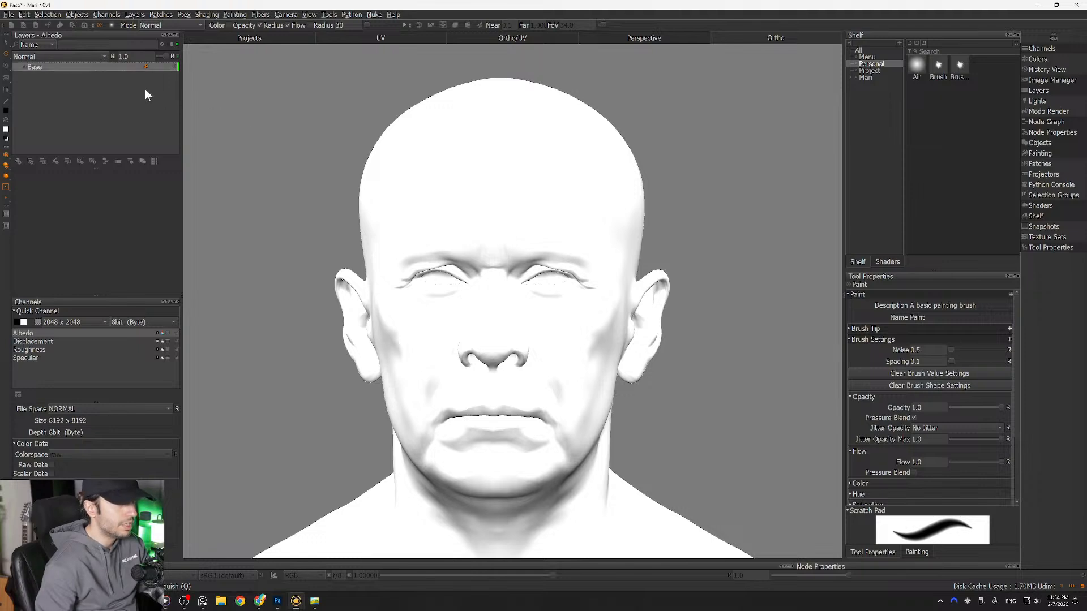
{"action": "right_click", "coordinate": [36, 66]}
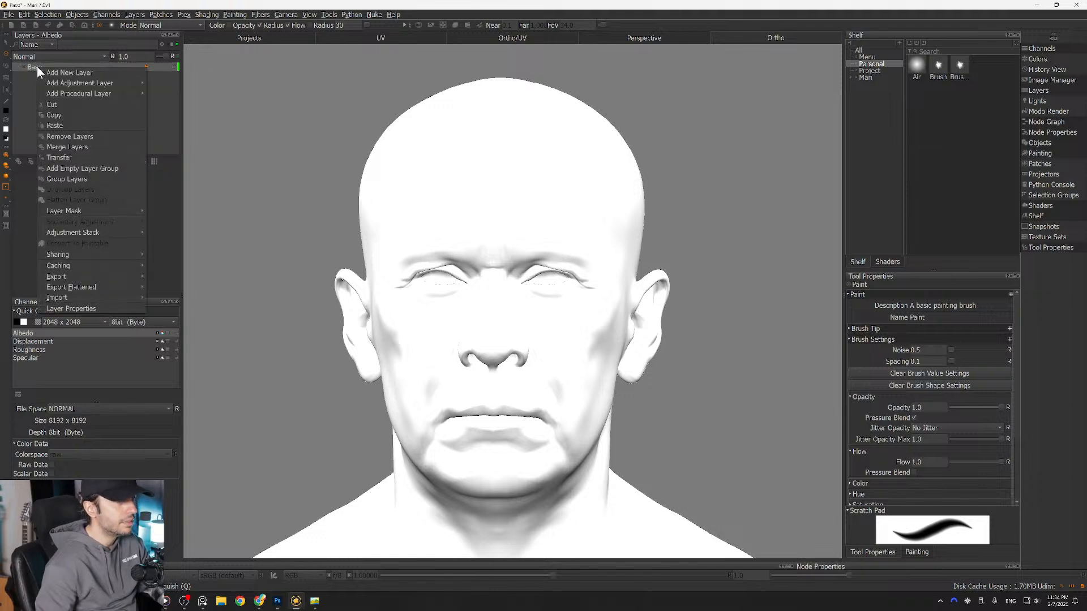
{"action": "left_click", "coordinate": [31, 67]}
{"action": "right_click", "coordinate": [30, 66]}
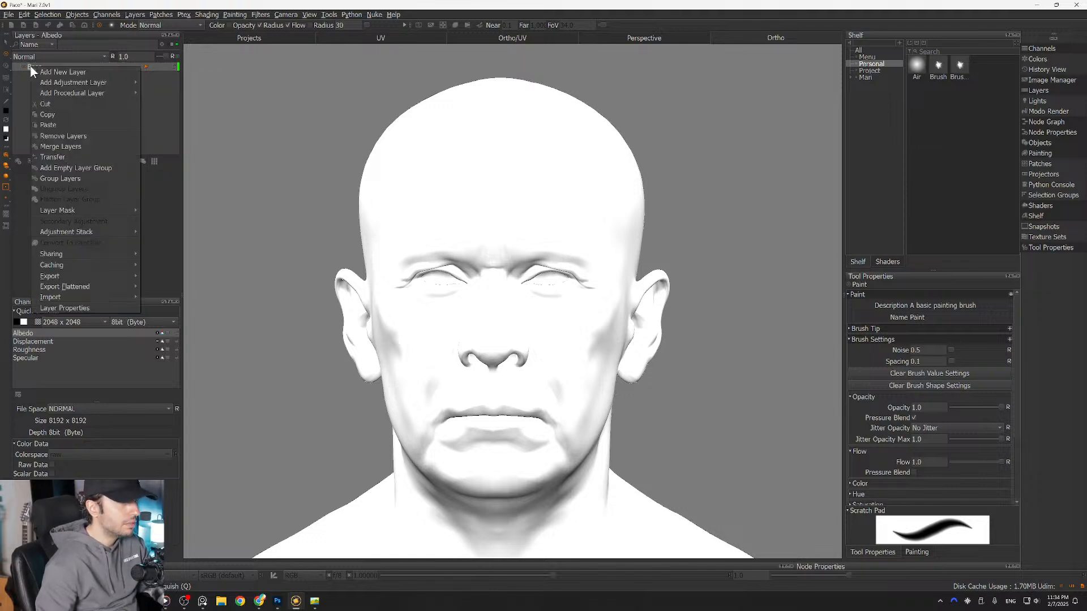
{"action": "mouse_move", "coordinate": [58, 290]}
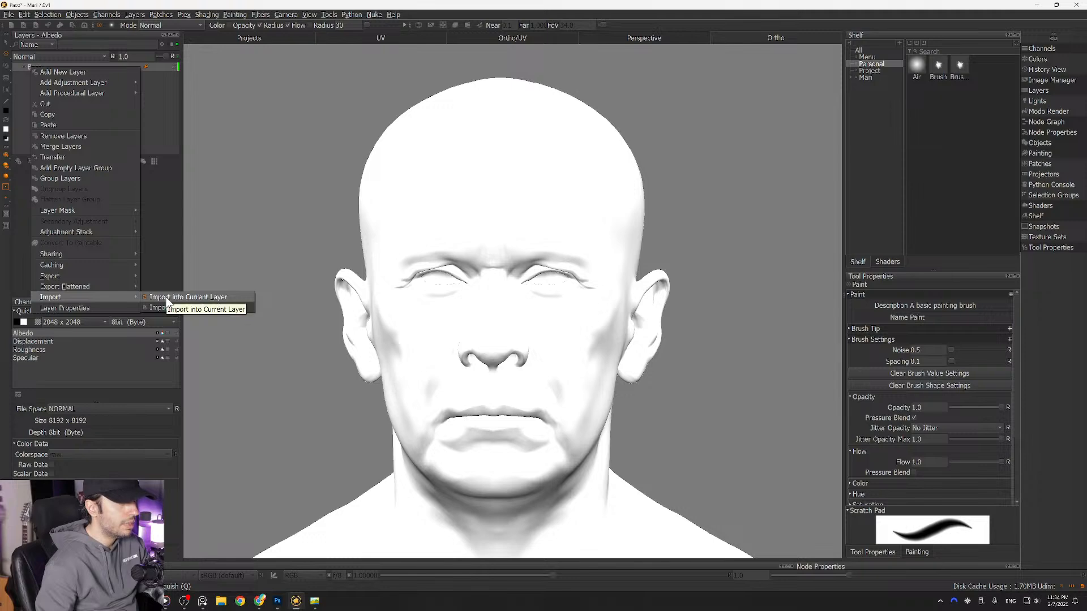
{"action": "left_click", "coordinate": [166, 300]}
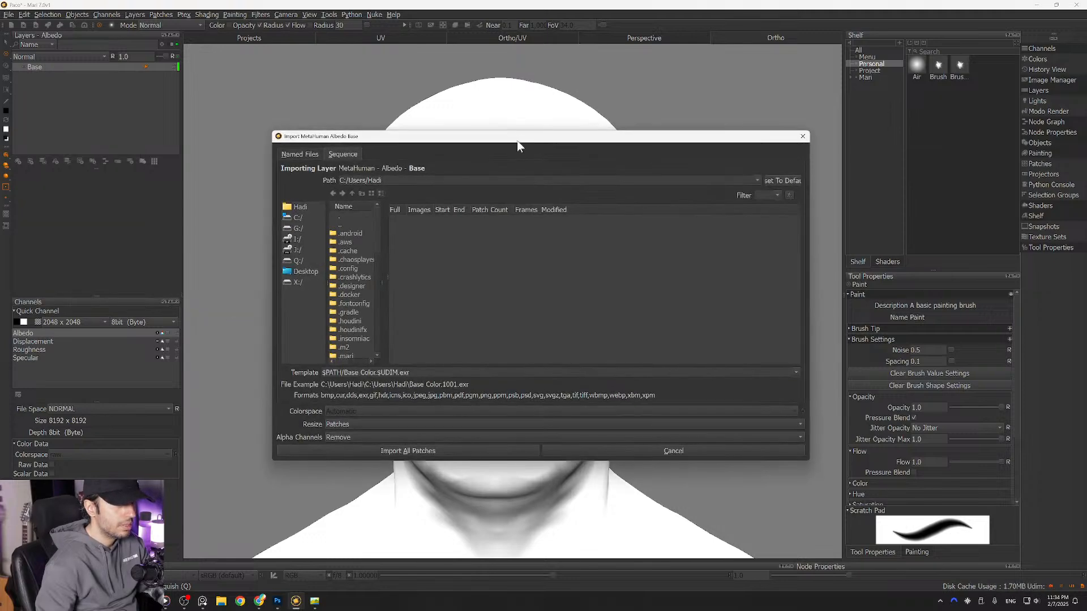
{"action": "left_click_drag", "start_coordinate": [498, 147], "coordinate": [490, 148]}
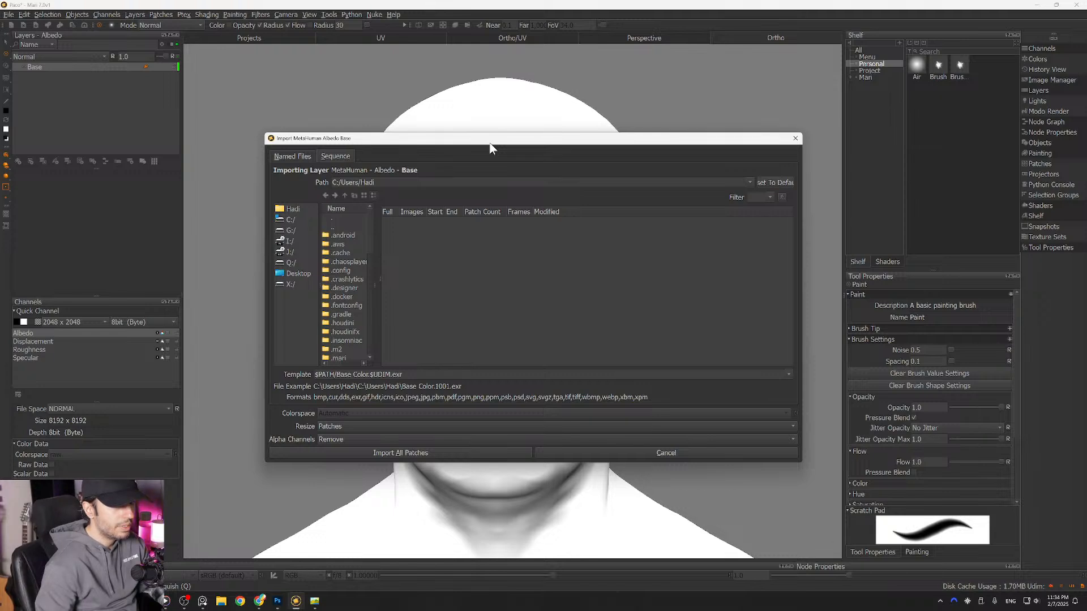
{"action": "key", "text": "Return"}
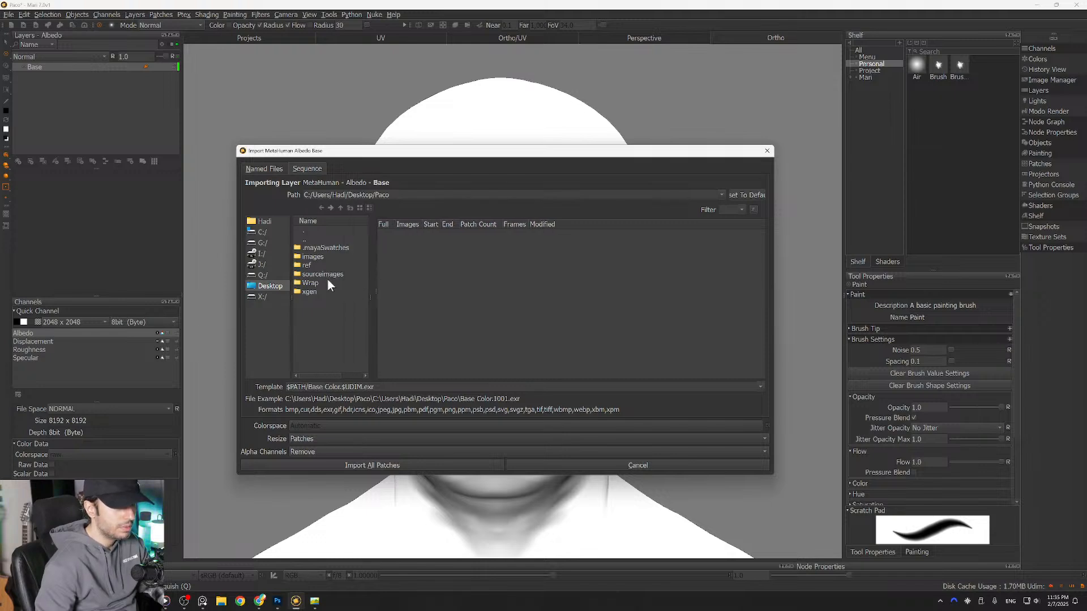
Step: Clear the file name template and import Albedo_Clean.tif from the Wrap folder into the Albedo Base layer for all patches
{"action": "double_click", "coordinate": [313, 284]}
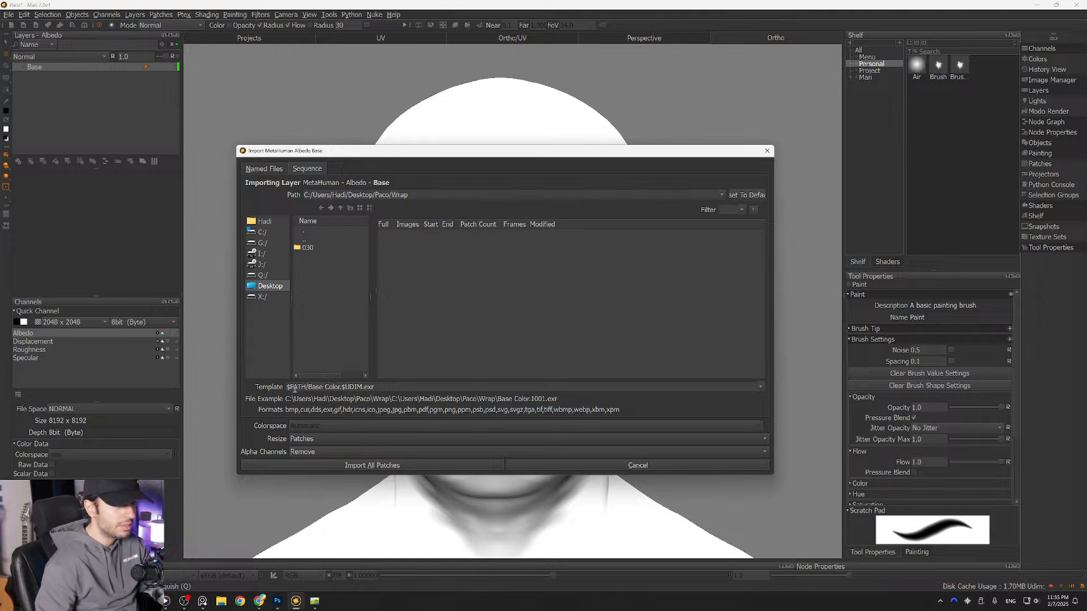
{"action": "triple_click", "coordinate": [357, 387]}
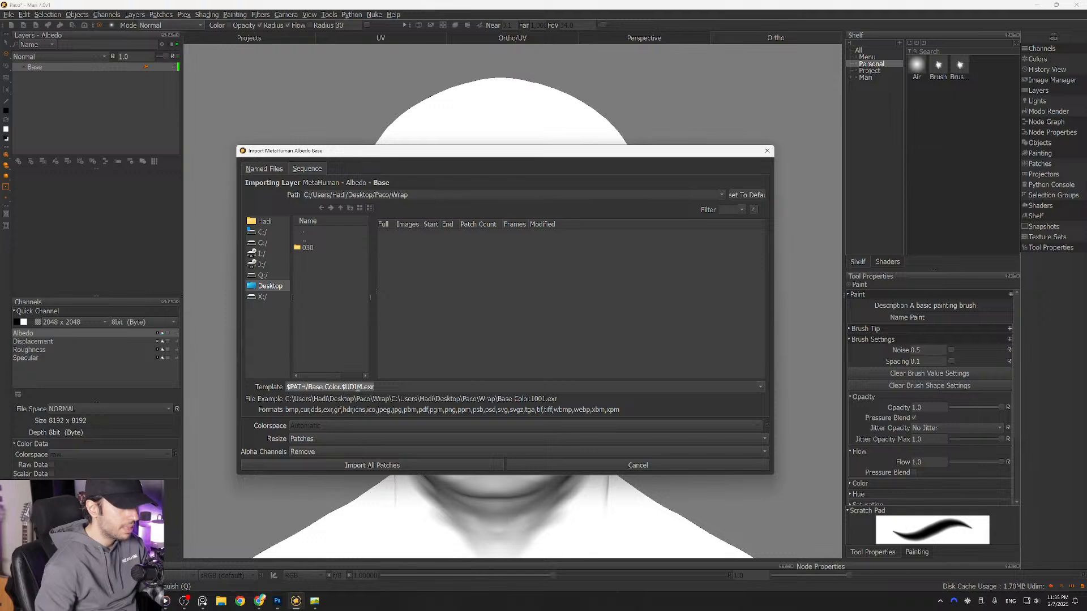
{"action": "key", "text": "BackSpace"}
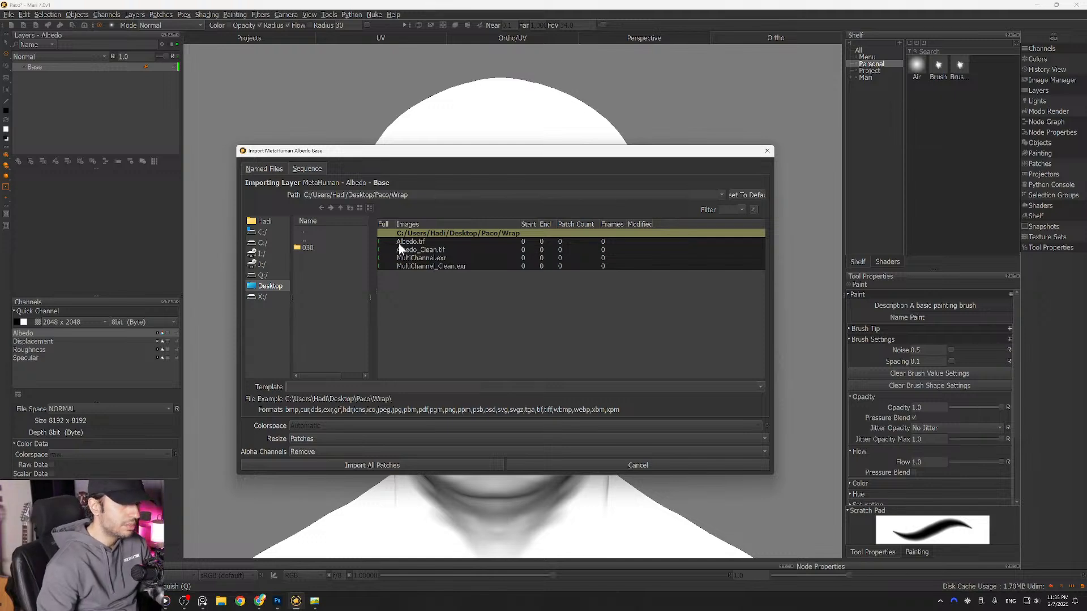
{"action": "left_click", "coordinate": [418, 250]}
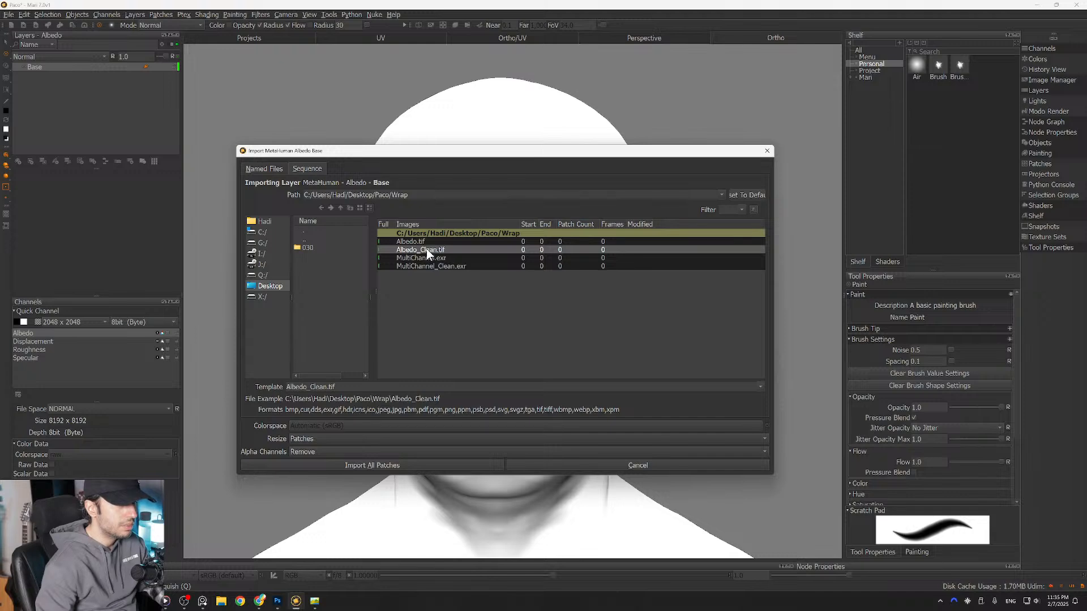
{"action": "left_click", "coordinate": [381, 467]}
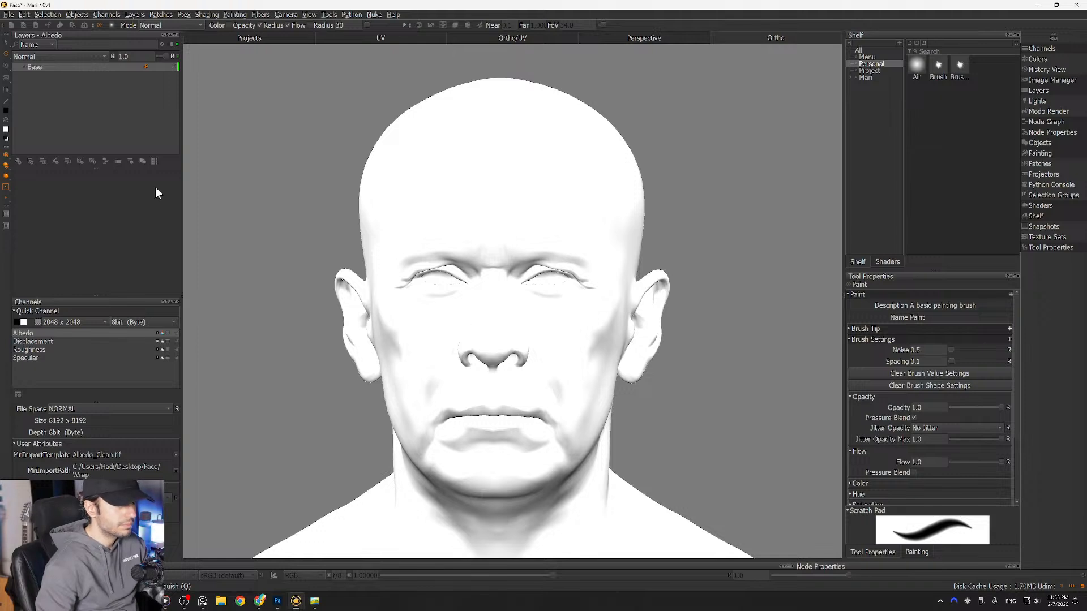
Step: Switch the viewport display from the user shader to Current Channel so the head shows the albedo texture
{"action": "middle_click_drag", "start_coordinate": [562, 264], "coordinate": [673, 269]}
{"action": "left_click_drag", "start_coordinate": [673, 269], "coordinate": [540, 264], "text": "alt"}
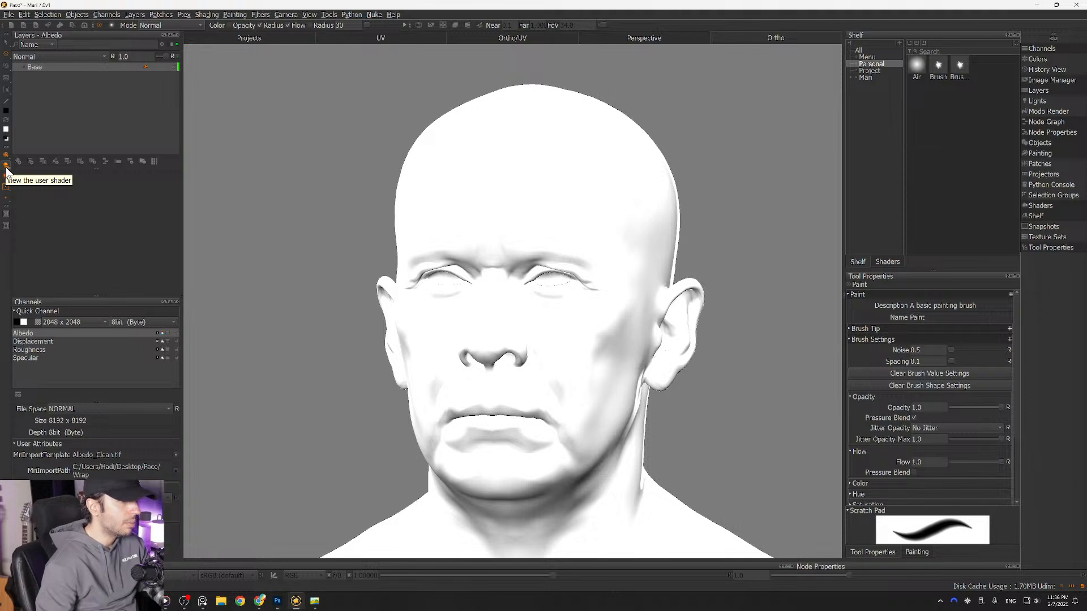
{"action": "left_click", "coordinate": [6, 169]}
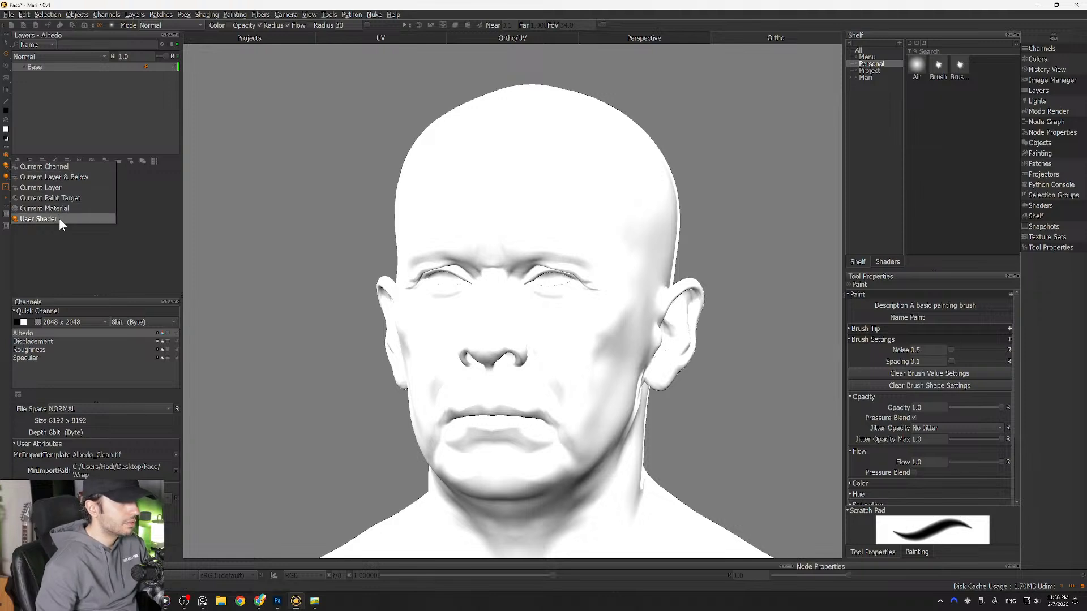
{"action": "left_click", "coordinate": [35, 167]}
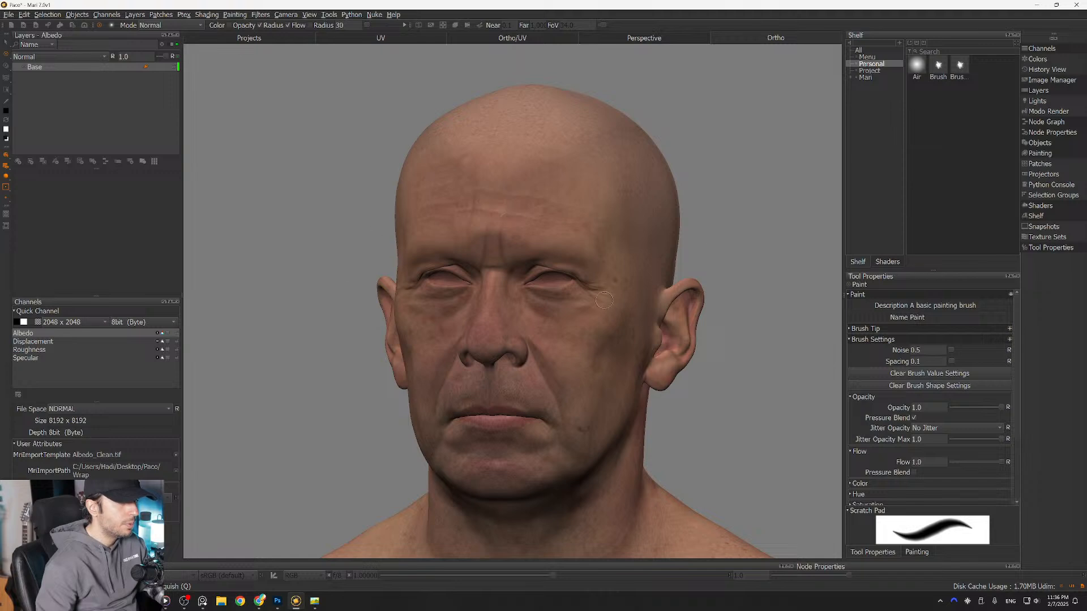
Step: Examine the albedo texture on the head from several angles and close up around the eyes, nose and forehead
{"action": "left_click_drag", "start_coordinate": [473, 219], "coordinate": [544, 219], "text": "alt"}
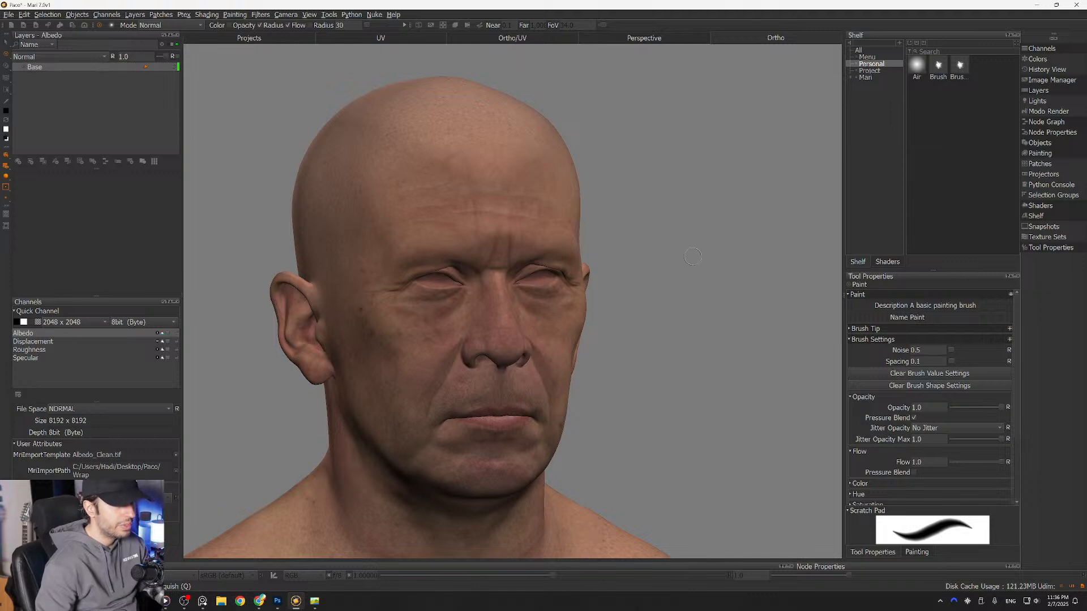
{"action": "scroll", "coordinate": [539, 308], "scroll_direction": "up", "scroll_amount": 5}
{"action": "left_click_drag", "start_coordinate": [512, 288], "coordinate": [475, 283], "text": "alt"}
{"action": "scroll", "coordinate": [530, 273], "scroll_direction": "down", "scroll_amount": 5}
{"action": "right_click_drag", "start_coordinate": [487, 300], "coordinate": [708, 306], "text": "alt"}
{"action": "middle_click_drag", "start_coordinate": [623, 291], "coordinate": [342, 334], "text": "alt"}
{"action": "right_click_drag", "start_coordinate": [583, 296], "coordinate": [449, 262], "text": "alt"}
{"action": "left_click_drag", "start_coordinate": [481, 271], "coordinate": [521, 299], "text": "alt"}
{"action": "right_click_drag", "start_coordinate": [522, 298], "coordinate": [640, 298], "text": "alt"}
{"action": "middle_click_drag", "start_coordinate": [557, 253], "coordinate": [563, 257], "text": "alt"}
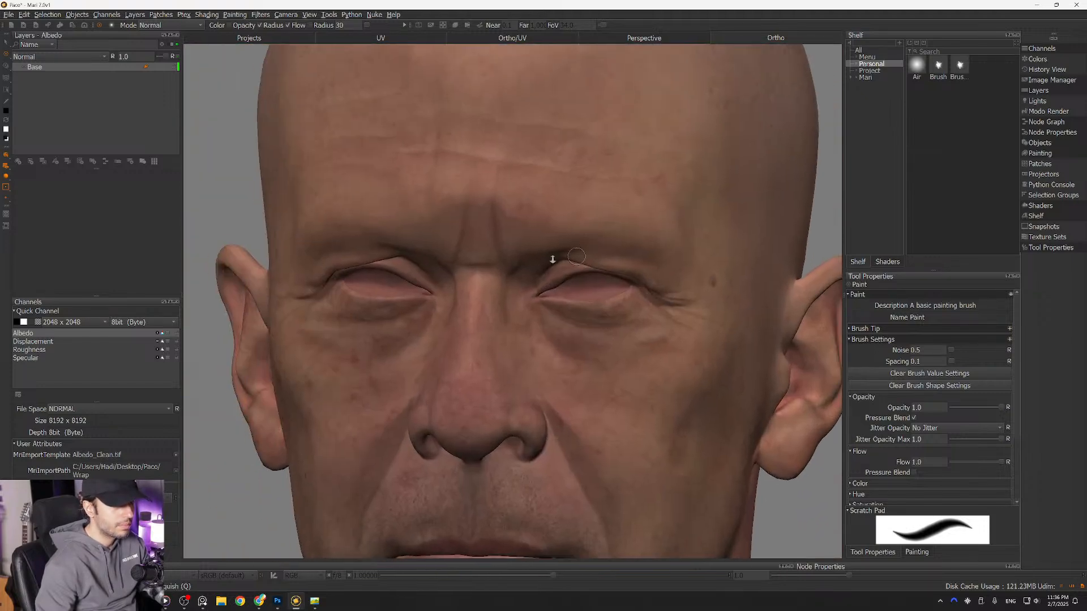
{"action": "right_click_drag", "start_coordinate": [564, 257], "coordinate": [466, 246], "text": "alt"}
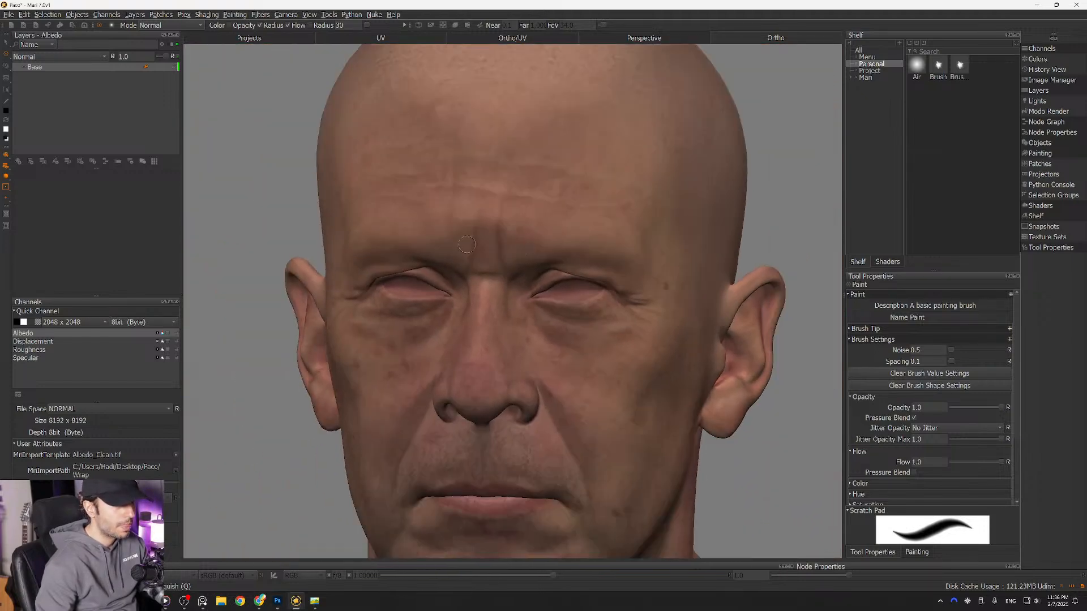
Step: Compare the head's albedo under Flat and Basic viewport lighting, ending on Basic
{"action": "left_click", "coordinate": [6, 180]}
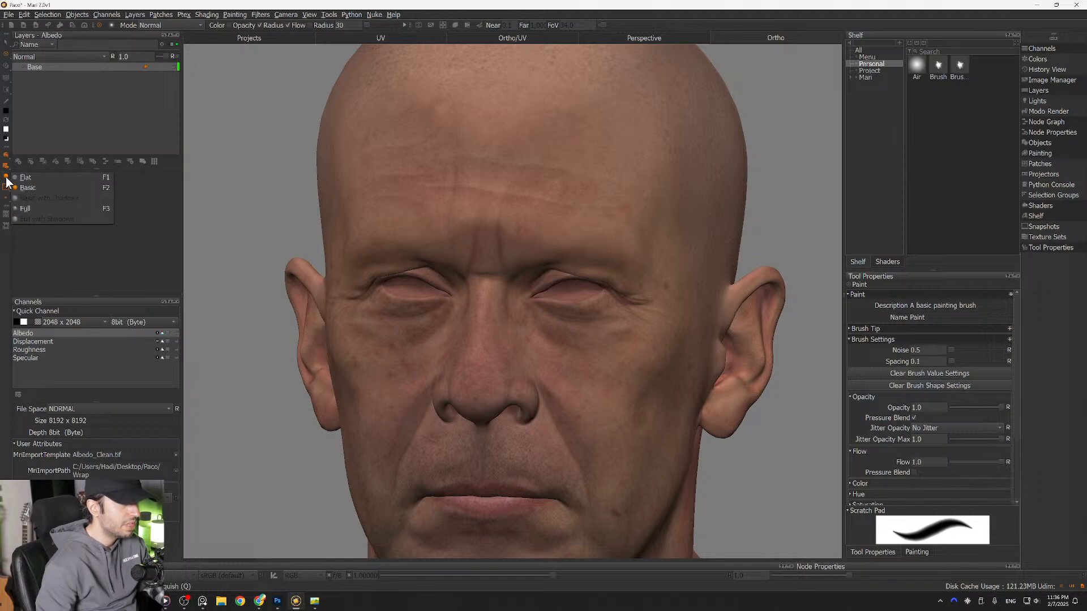
{"action": "left_click", "coordinate": [7, 181]}
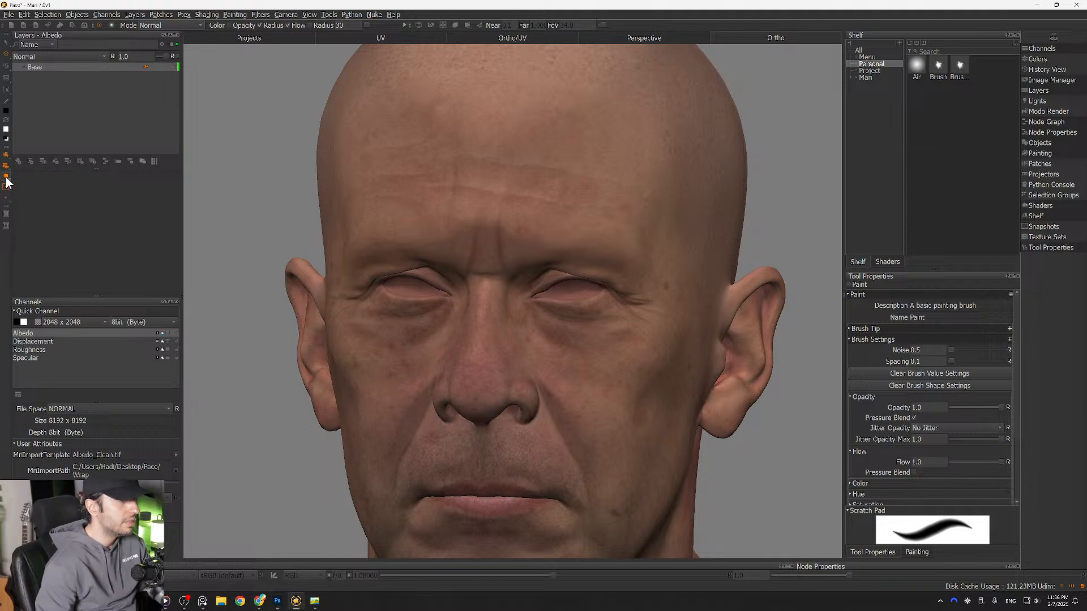
{"action": "left_click", "coordinate": [6, 180]}
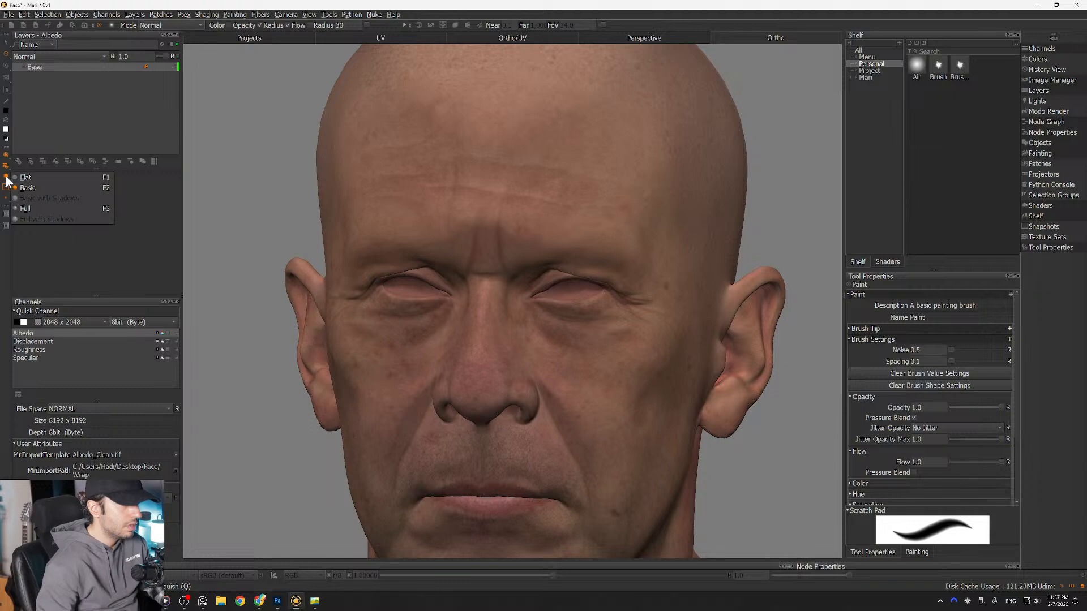
{"action": "left_click", "coordinate": [26, 178]}
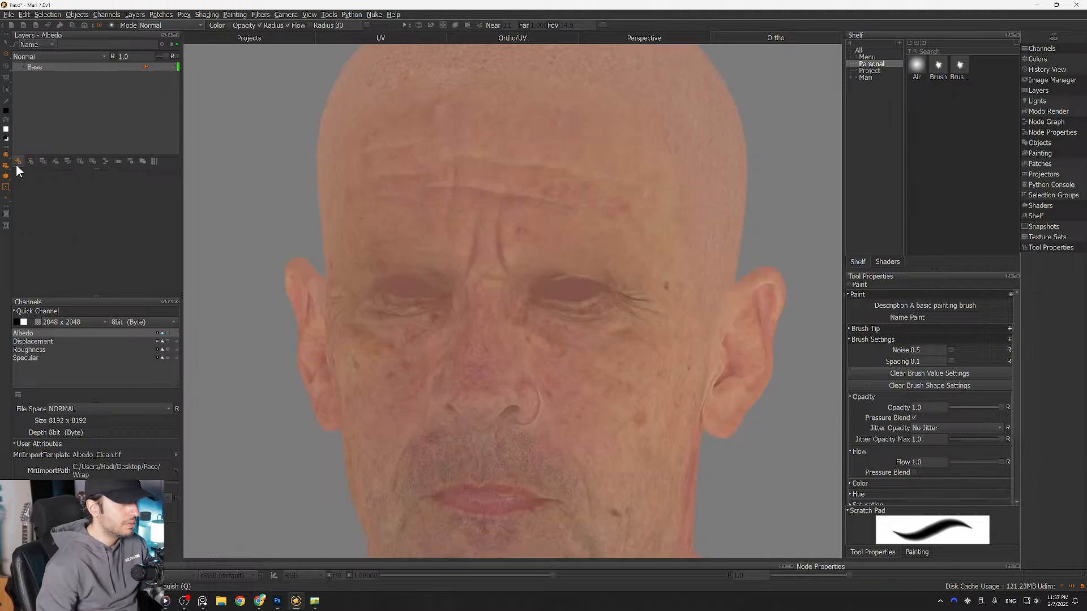
{"action": "left_click", "coordinate": [6, 178]}
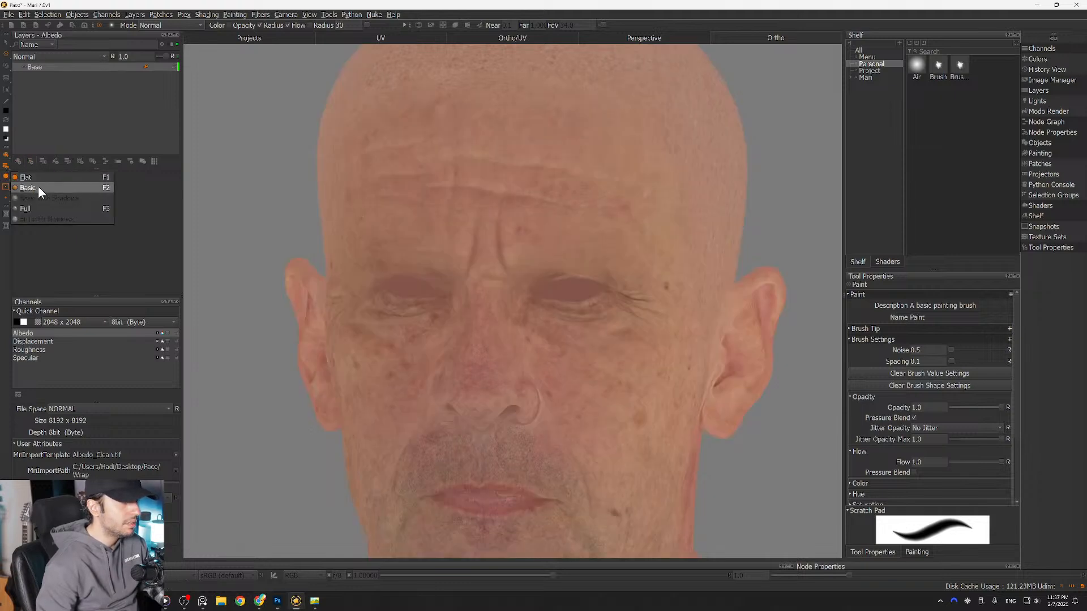
{"action": "left_click", "coordinate": [28, 188]}
Step: Examine the albedo on the forehead wrinkles, brow creases and nose bridge up close under Basic lighting
{"action": "left_click_drag", "start_coordinate": [504, 213], "coordinate": [476, 210], "text": "alt"}
{"action": "right_click_drag", "start_coordinate": [475, 211], "coordinate": [552, 79], "text": "alt"}
{"action": "middle_click_drag", "start_coordinate": [552, 79], "coordinate": [486, 252], "text": "alt"}
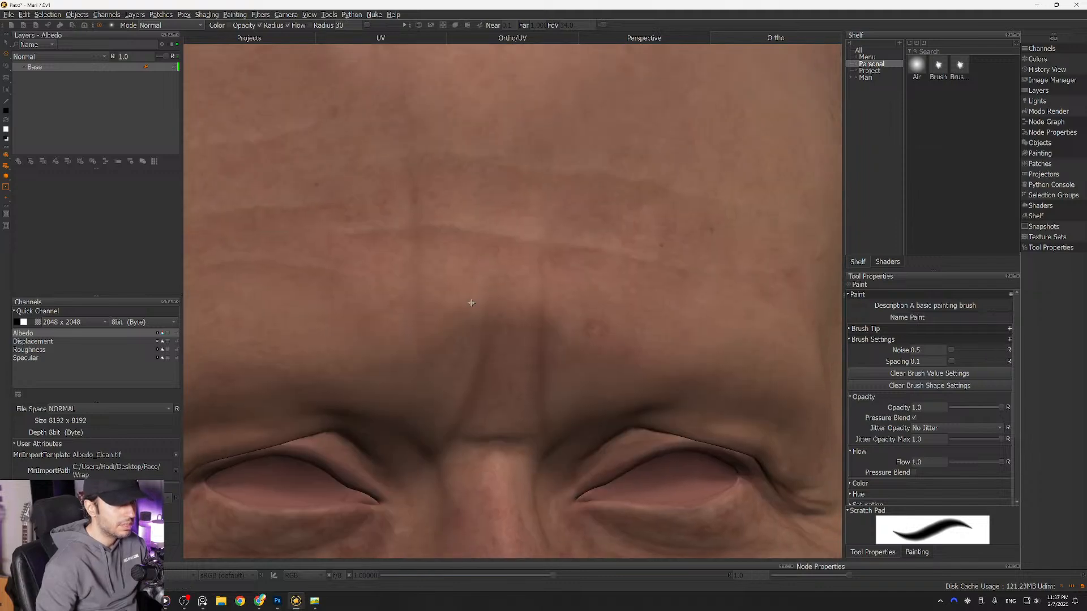
{"action": "middle_click_drag", "start_coordinate": [492, 341], "coordinate": [492, 210], "text": "alt"}
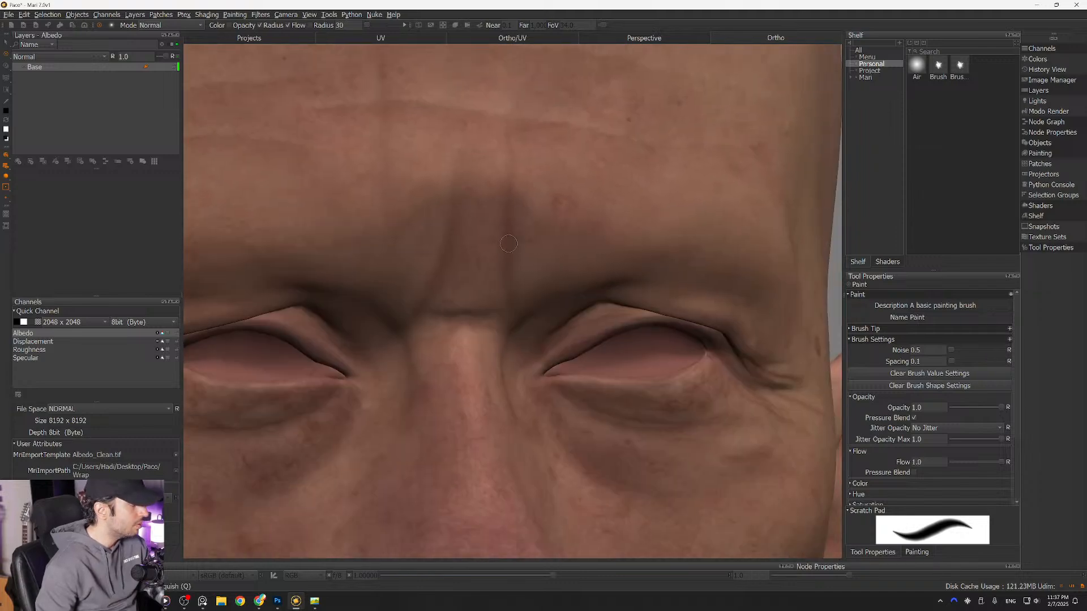
{"action": "right_click_drag", "start_coordinate": [498, 219], "coordinate": [517, 241], "text": "alt"}
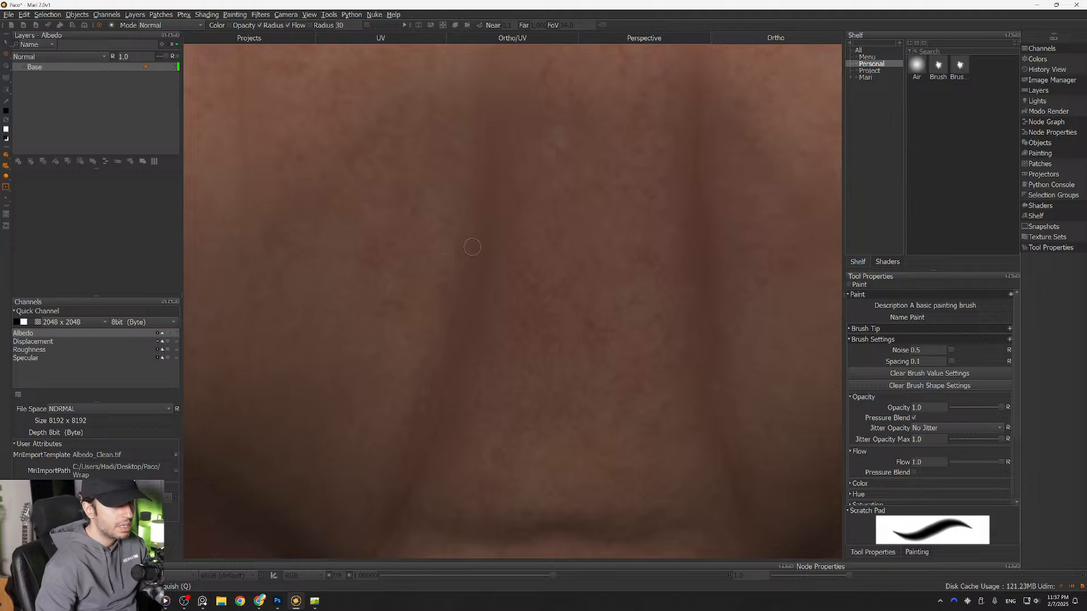
{"action": "right_click_drag", "start_coordinate": [478, 247], "coordinate": [340, 198], "text": "alt"}
{"action": "middle_click_drag", "start_coordinate": [476, 164], "coordinate": [493, 240], "text": "alt"}
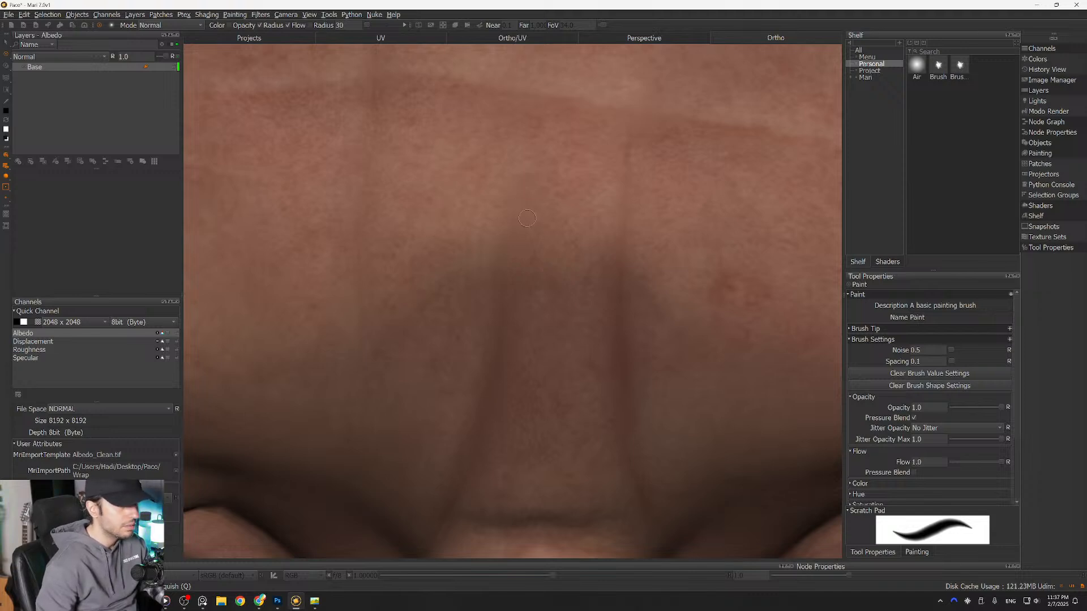
{"action": "right_click_drag", "start_coordinate": [518, 207], "coordinate": [362, 187], "text": "alt"}
{"action": "middle_click_drag", "start_coordinate": [396, 238], "coordinate": [381, 204], "text": "alt"}
{"action": "right_click_drag", "start_coordinate": [381, 203], "coordinate": [447, 227], "text": "alt"}
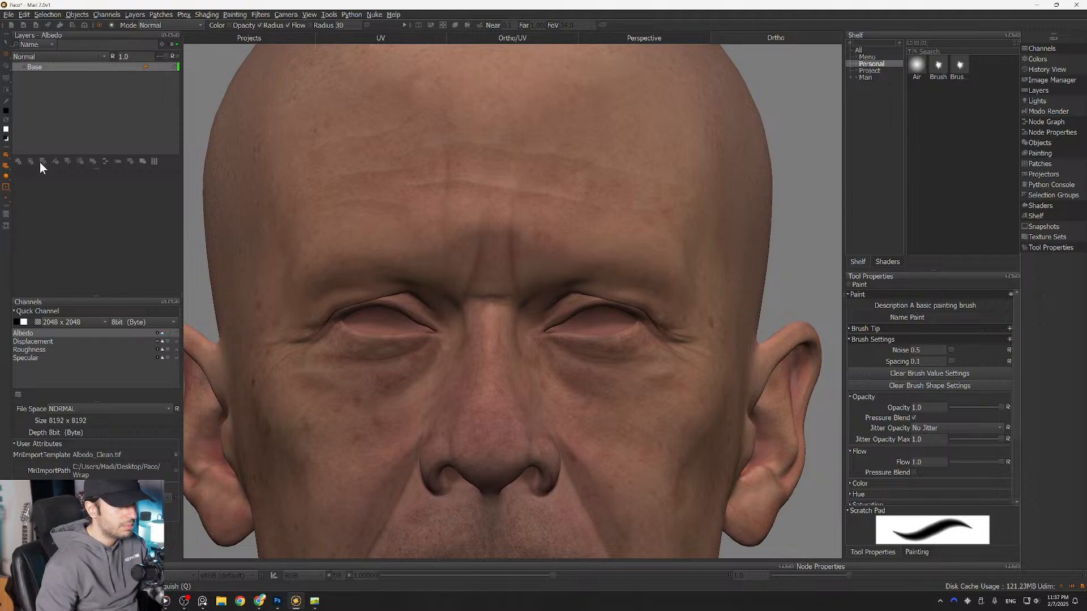
Step: Set the viewport lighting to Flat, comparing once more with Basic, so the albedo shows without shading
{"action": "left_click", "coordinate": [6, 177]}
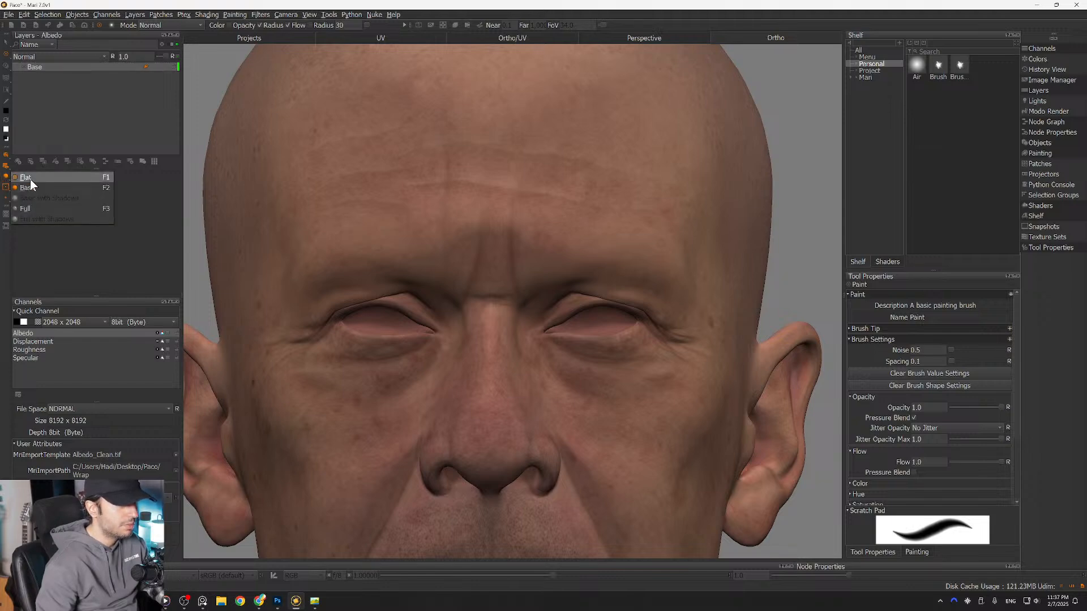
{"action": "left_click", "coordinate": [30, 177]}
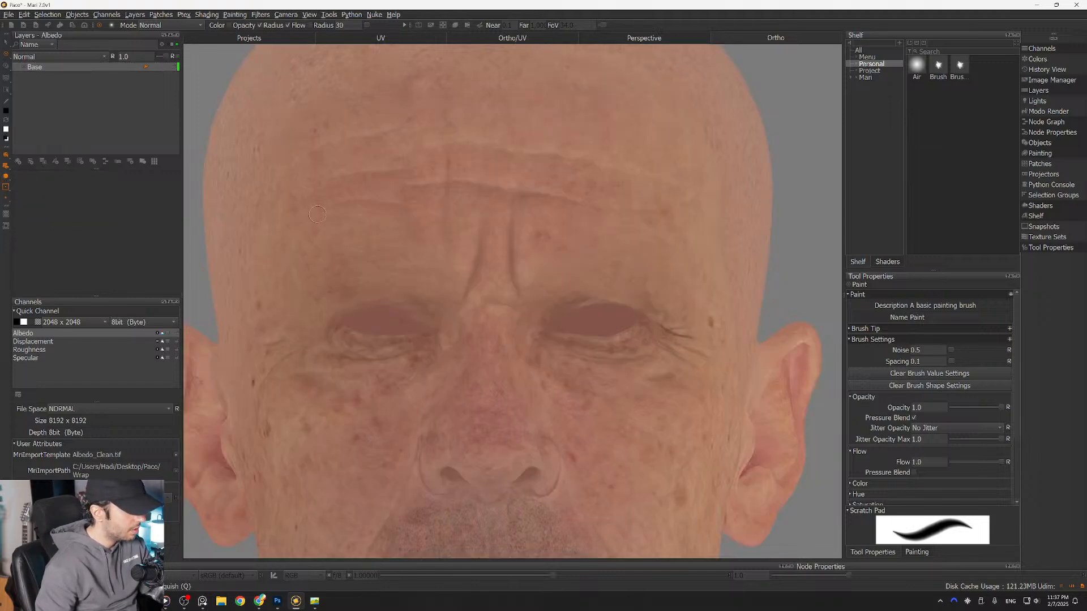
{"action": "key", "text": "F2"}
{"action": "key", "text": "F1"}
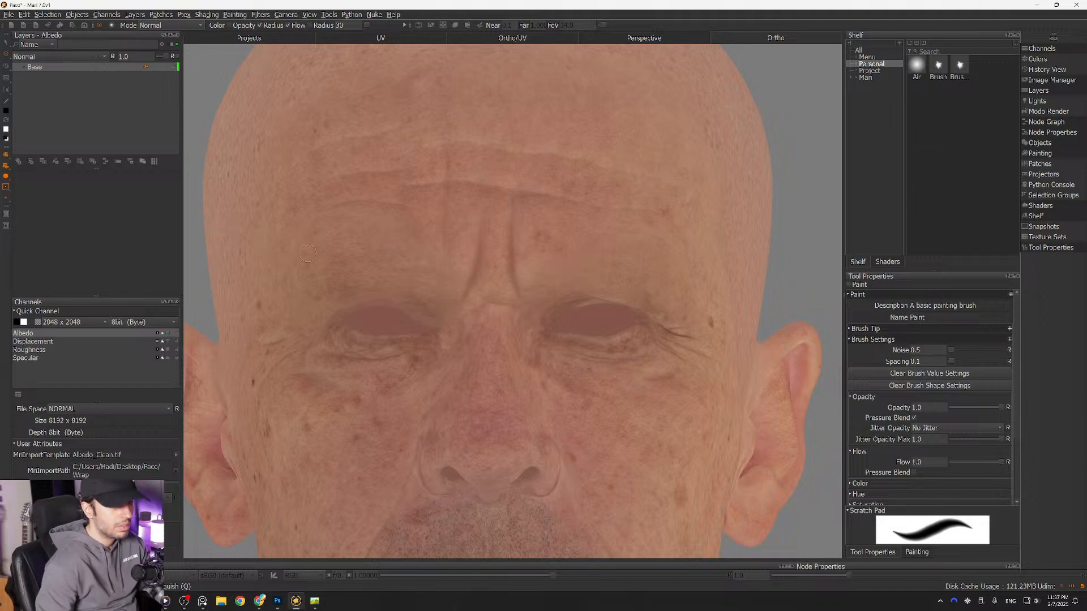
Step: Inspect the flat-lit albedo across the whole face from the front and slight side angles
{"action": "scroll", "coordinate": [395, 212], "scroll_direction": "up", "scroll_amount": 2}
{"action": "scroll", "coordinate": [395, 212], "scroll_direction": "down", "scroll_amount": 3}
{"action": "left_click_drag", "start_coordinate": [395, 211], "coordinate": [464, 221], "text": "alt"}
{"action": "middle_click_drag", "start_coordinate": [509, 346], "coordinate": [493, 285], "text": "alt"}
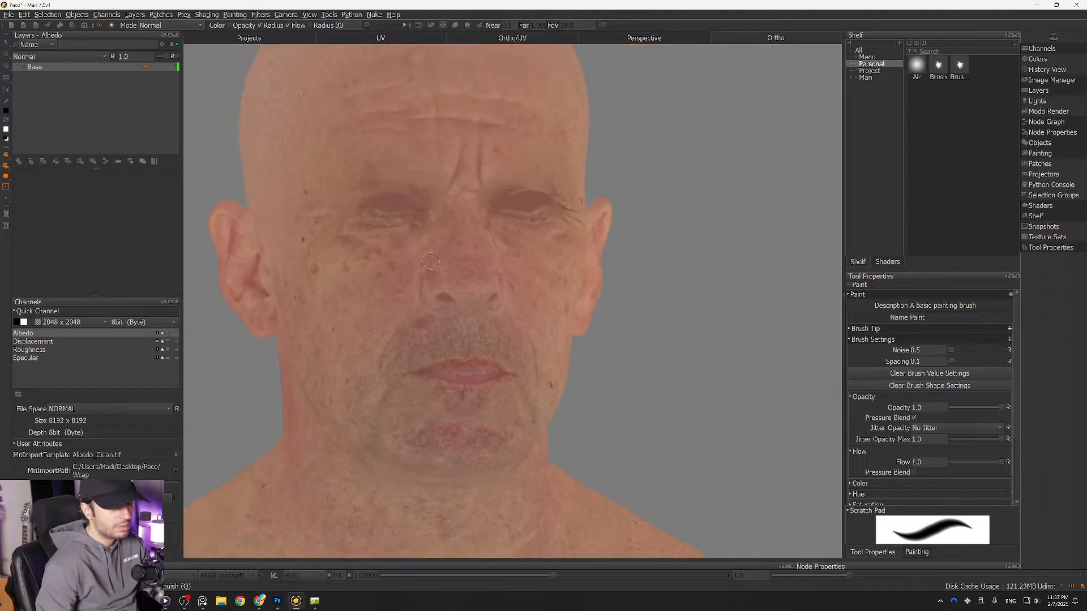
{"action": "scroll", "coordinate": [492, 285], "scroll_direction": "up", "scroll_amount": 2}
{"action": "left_click_drag", "start_coordinate": [492, 284], "coordinate": [453, 285], "text": "alt"}
{"action": "middle_click_drag", "start_coordinate": [416, 153], "coordinate": [432, 277], "text": "alt"}
{"action": "scroll", "coordinate": [432, 277], "scroll_direction": "down", "scroll_amount": 2}
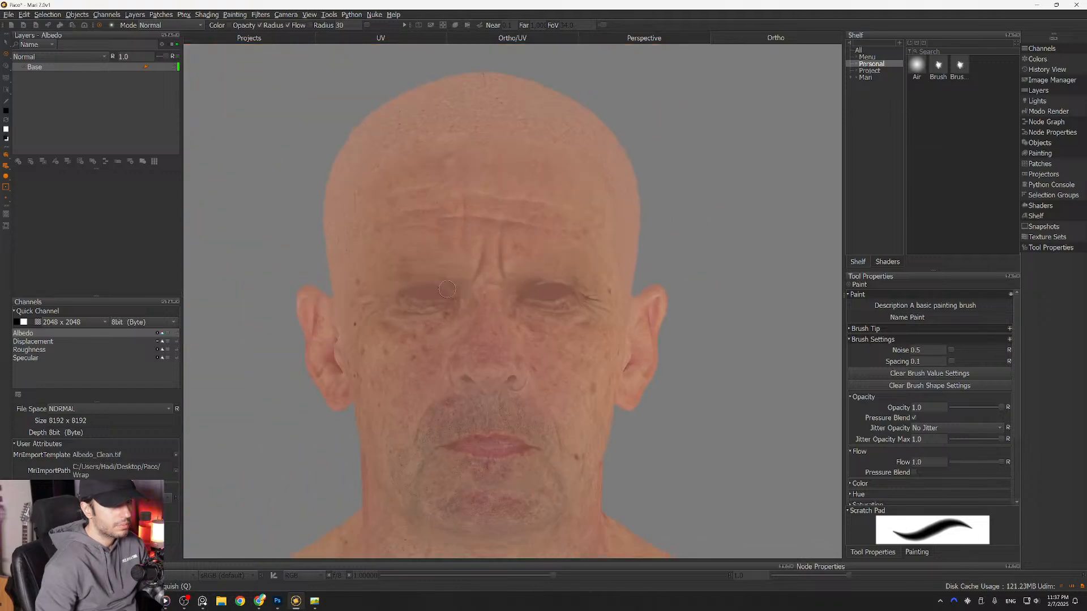
{"action": "scroll", "coordinate": [433, 277], "scroll_direction": "up", "scroll_amount": 3}
{"action": "left_click_drag", "start_coordinate": [464, 302], "coordinate": [490, 300], "text": "alt"}
{"action": "scroll", "coordinate": [455, 302], "scroll_direction": "down", "scroll_amount": 3}
{"action": "middle_click_drag", "start_coordinate": [490, 300], "coordinate": [510, 289], "text": "alt"}
{"action": "scroll", "coordinate": [509, 289], "scroll_direction": "up", "scroll_amount": 3}
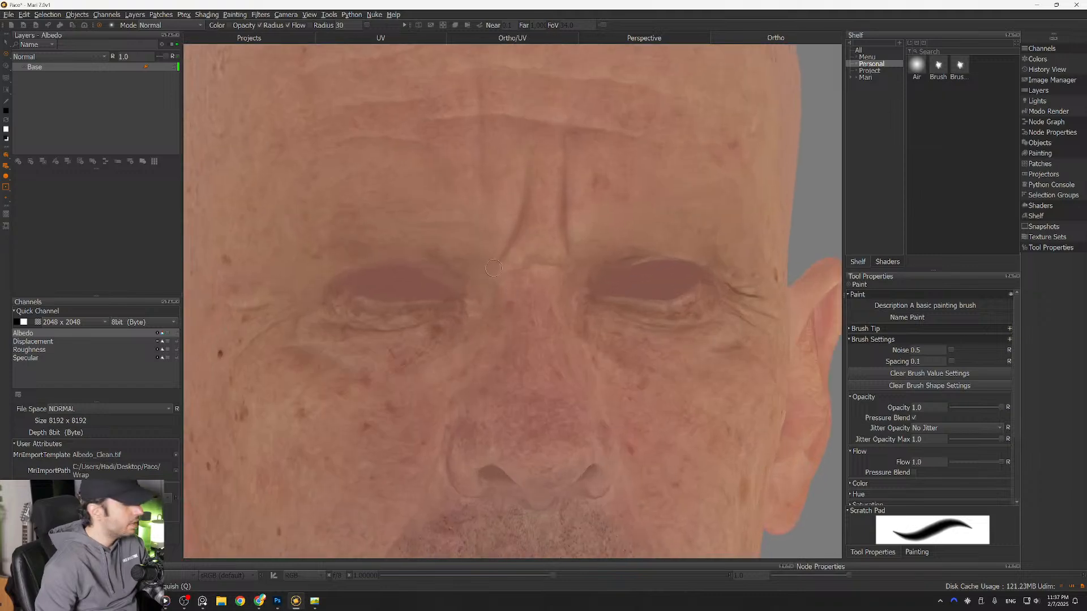
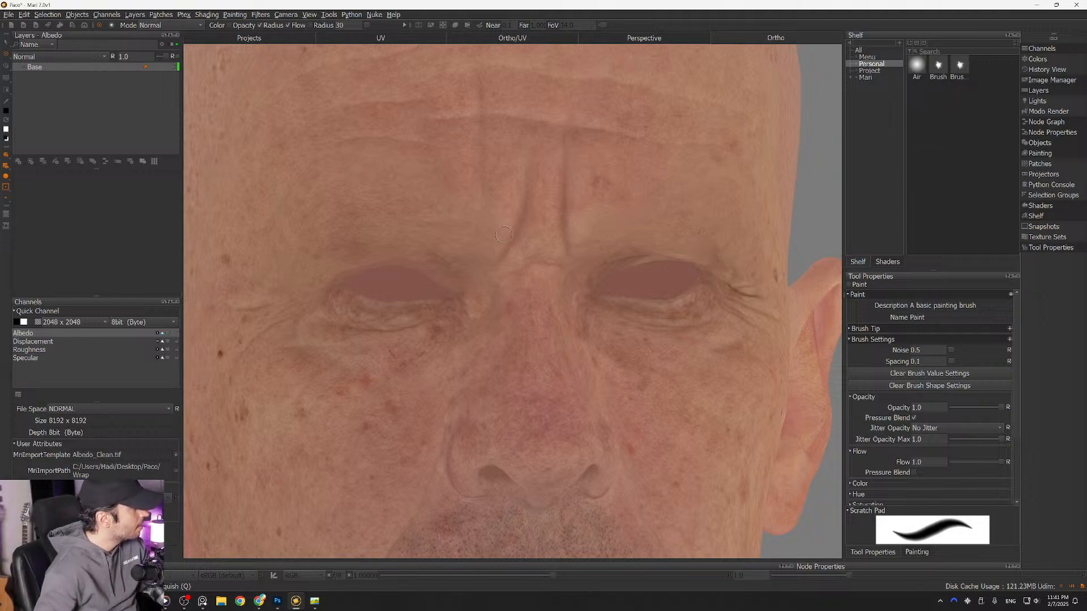
Step: Inspect the flat-lit albedo around the brow creases, nose and both eyes for baked-in shadows
{"action": "left_click_drag", "start_coordinate": [561, 287], "coordinate": [537, 280], "text": "alt"}
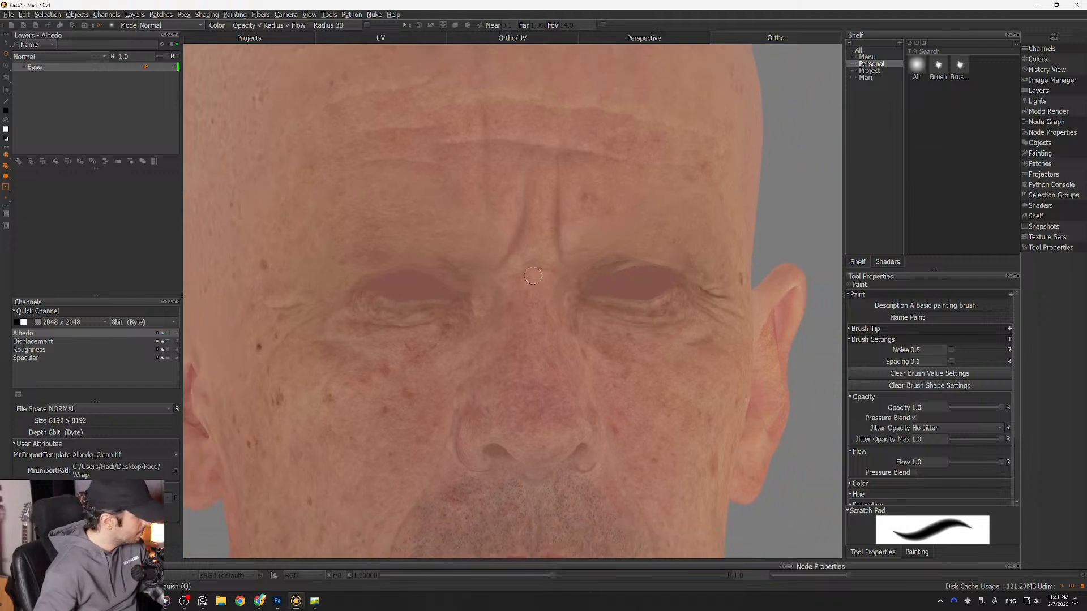
{"action": "left_click_drag", "start_coordinate": [614, 196], "coordinate": [567, 273], "text": "alt"}
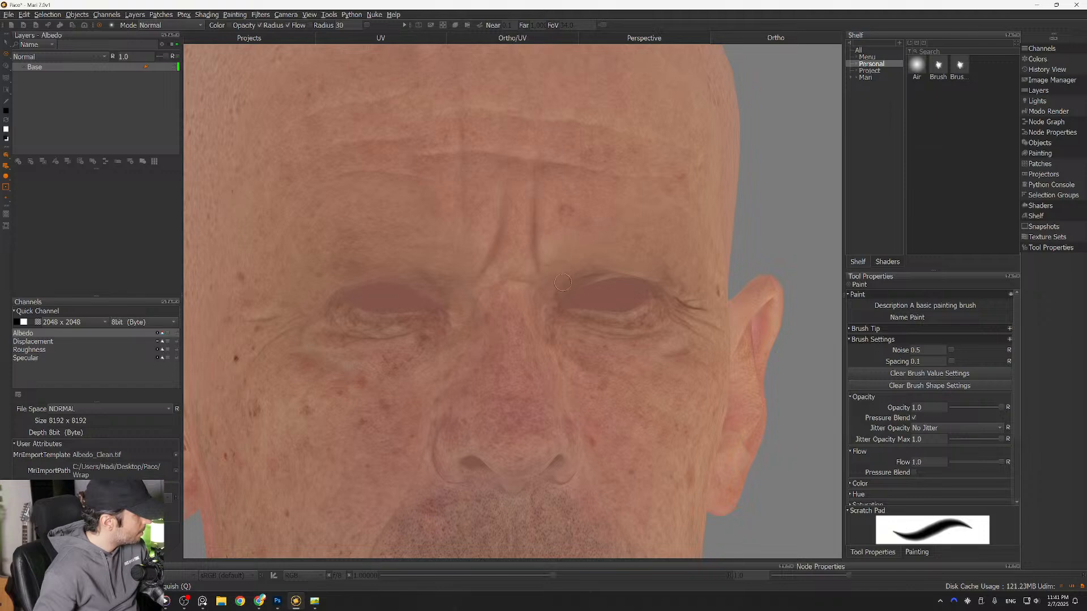
{"action": "left_click_drag", "start_coordinate": [552, 319], "coordinate": [504, 323], "text": "alt"}
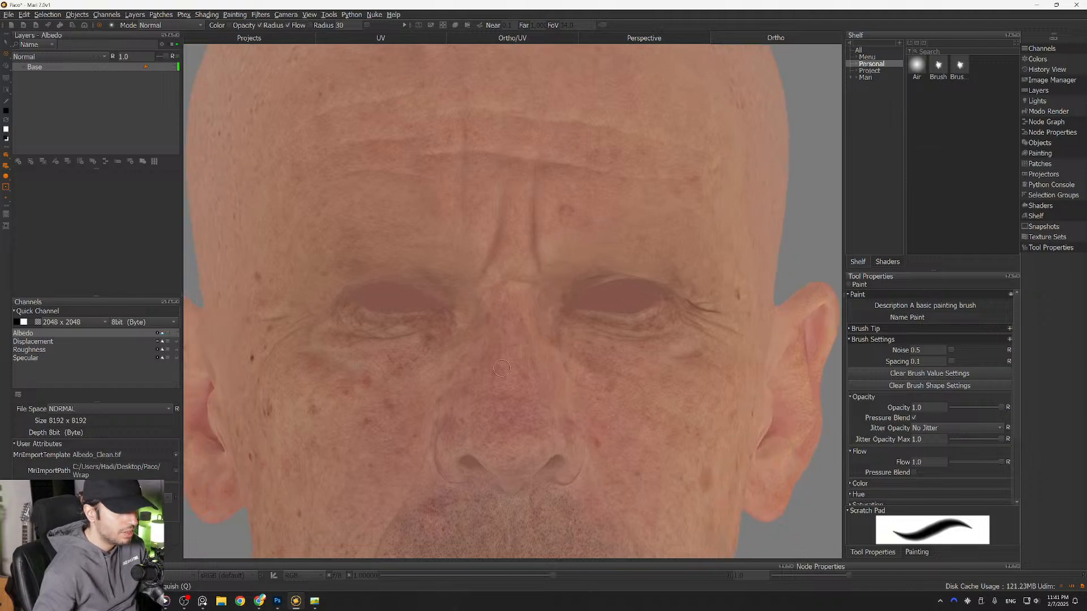
{"action": "middle_click_drag", "start_coordinate": [488, 390], "coordinate": [445, 352], "text": "alt"}
{"action": "right_click_drag", "start_coordinate": [445, 352], "coordinate": [506, 308], "text": "alt"}
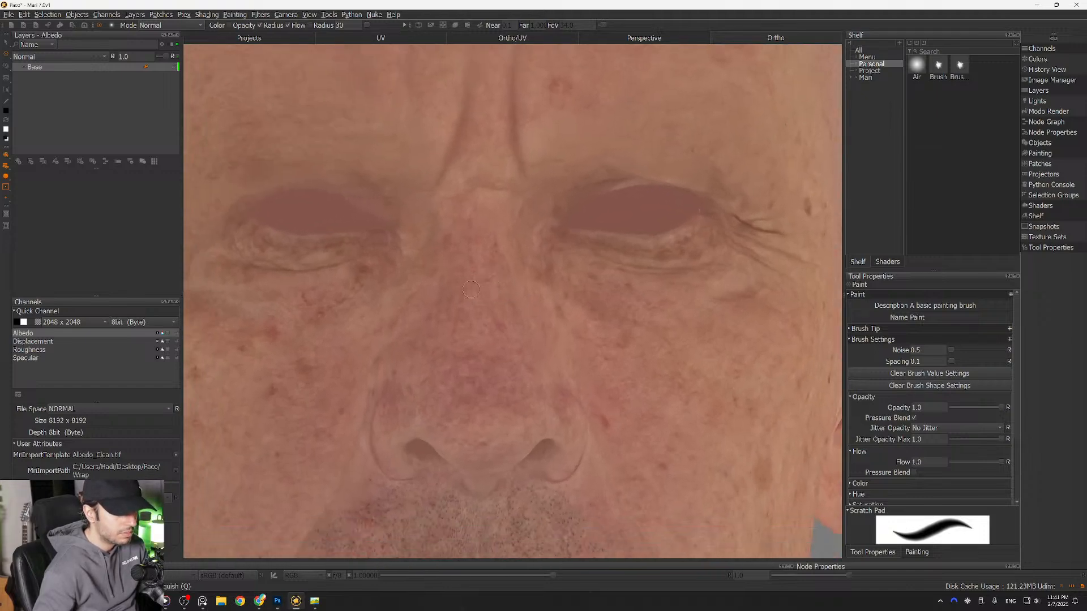
{"action": "middle_click_drag", "start_coordinate": [506, 308], "coordinate": [509, 396], "text": "alt"}
{"action": "left_click_drag", "start_coordinate": [385, 317], "coordinate": [424, 314], "text": "alt"}
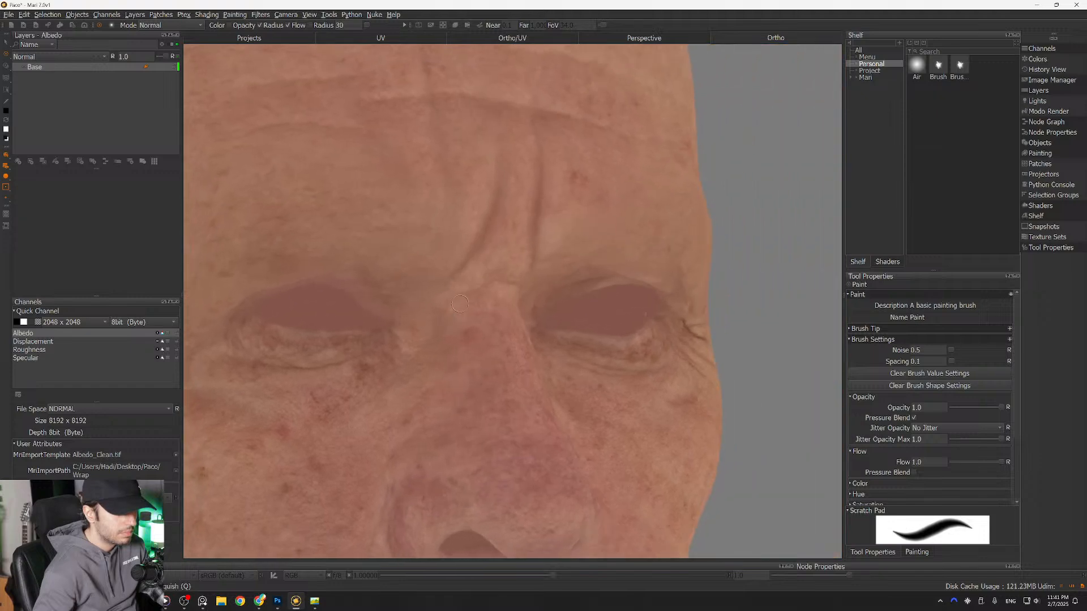
{"action": "middle_click_drag", "start_coordinate": [425, 315], "coordinate": [493, 279], "text": "alt"}
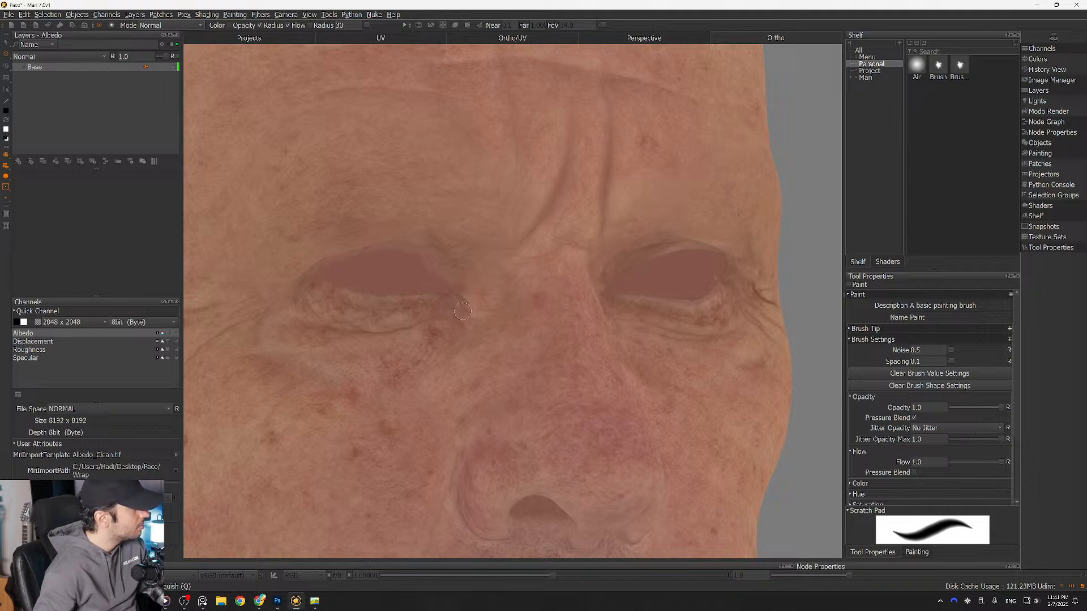
Step: Examine the eyelid, under-eye and inner eye corner areas of the albedo in close-up
{"action": "left_click_drag", "start_coordinate": [469, 311], "coordinate": [460, 315], "text": "alt"}
{"action": "right_click_drag", "start_coordinate": [460, 315], "coordinate": [446, 313], "text": "alt"}
{"action": "middle_click_drag", "start_coordinate": [446, 313], "coordinate": [469, 341], "text": "alt"}
{"action": "left_click_drag", "start_coordinate": [469, 340], "coordinate": [464, 341], "text": "alt"}
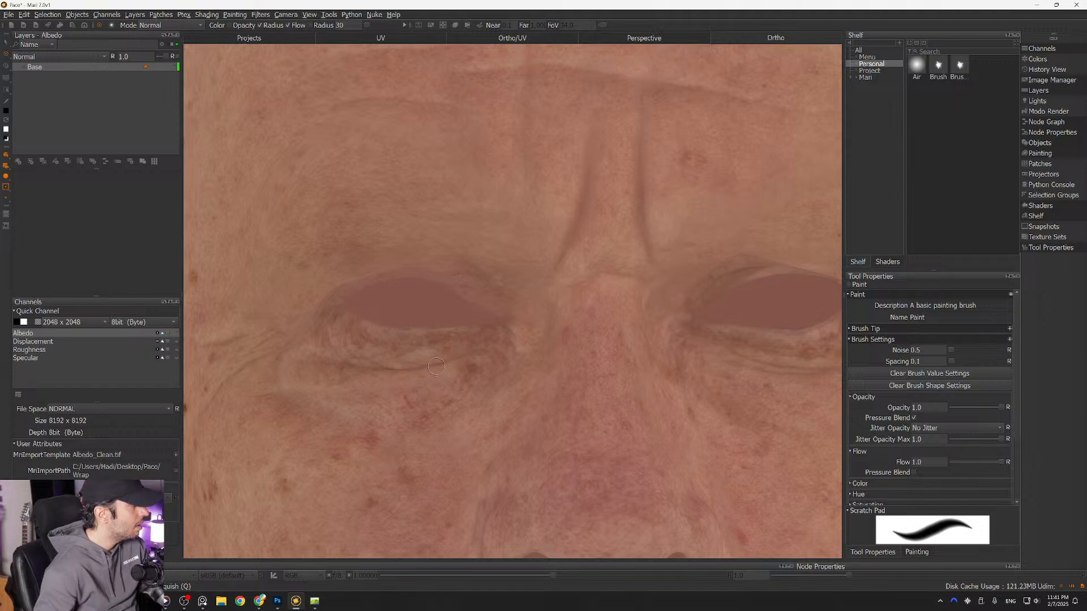
{"action": "middle_click_drag", "start_coordinate": [456, 357], "coordinate": [468, 319], "text": "alt"}
{"action": "right_click_drag", "start_coordinate": [468, 306], "coordinate": [492, 246], "text": "alt"}
{"action": "middle_click_drag", "start_coordinate": [492, 245], "coordinate": [501, 266], "text": "alt"}
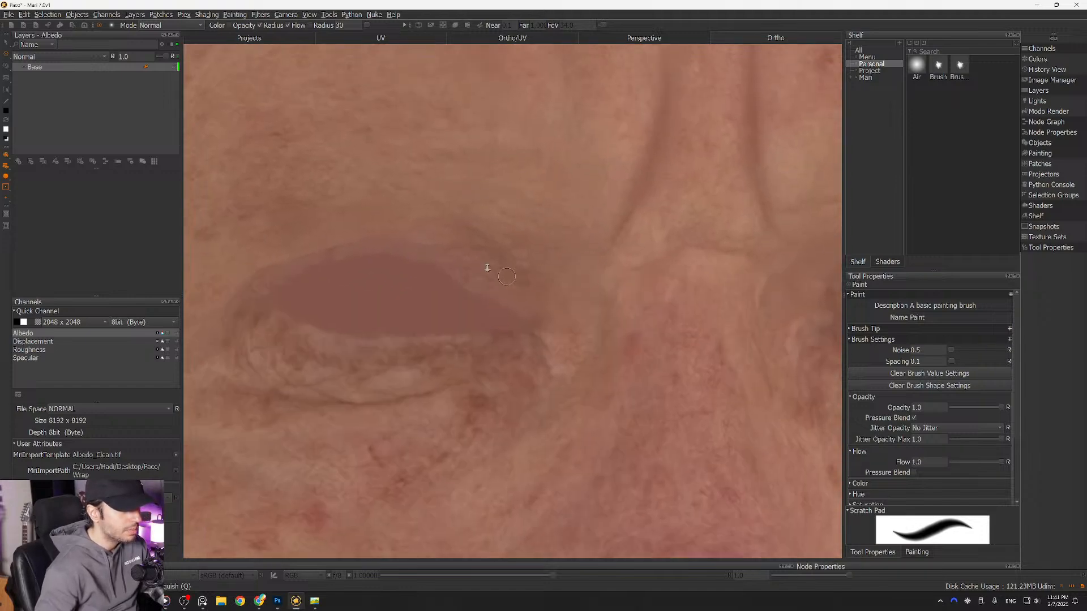
{"action": "key", "text": "f"}
{"action": "scroll", "coordinate": [461, 294], "scroll_direction": "up", "scroll_amount": 5}
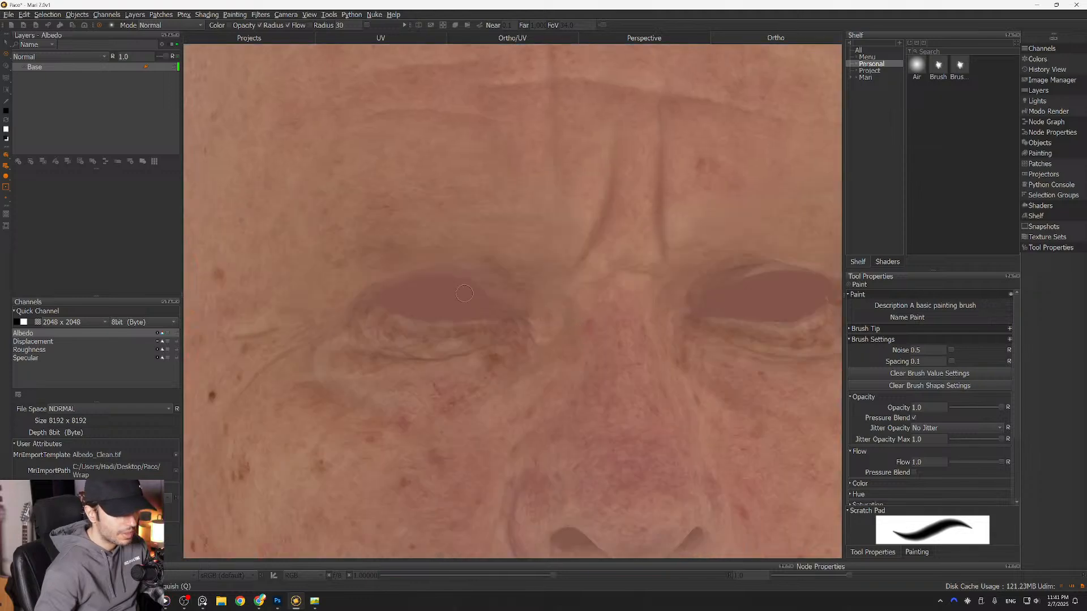
{"action": "middle_click_drag", "start_coordinate": [465, 293], "coordinate": [495, 258], "text": "alt"}
{"action": "right_click_drag", "start_coordinate": [495, 258], "coordinate": [481, 345], "text": "alt"}
{"action": "middle_click_drag", "start_coordinate": [481, 346], "coordinate": [471, 292], "text": "alt"}
{"action": "right_click_drag", "start_coordinate": [471, 292], "coordinate": [449, 266], "text": "alt"}
{"action": "middle_click_drag", "start_coordinate": [449, 267], "coordinate": [461, 322], "text": "alt"}
{"action": "right_click_drag", "start_coordinate": [461, 323], "coordinate": [453, 380], "text": "alt"}
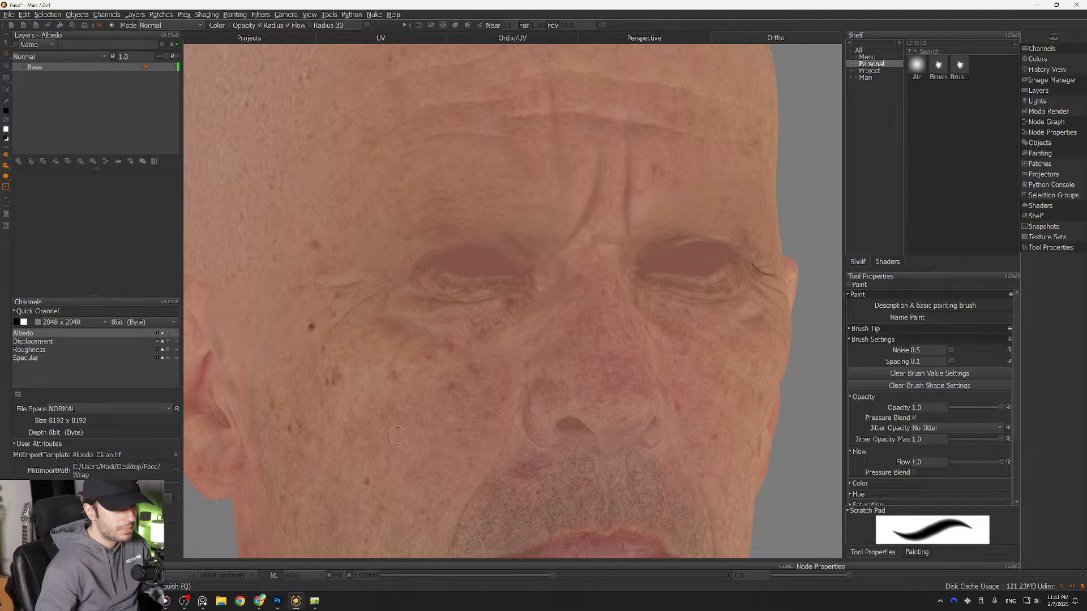
Step: Bring up the portrait reference photo, place it over the viewport's lower corner and enlarge it on the eyes and forehead
{"action": "left_click", "coordinate": [203, 600]}
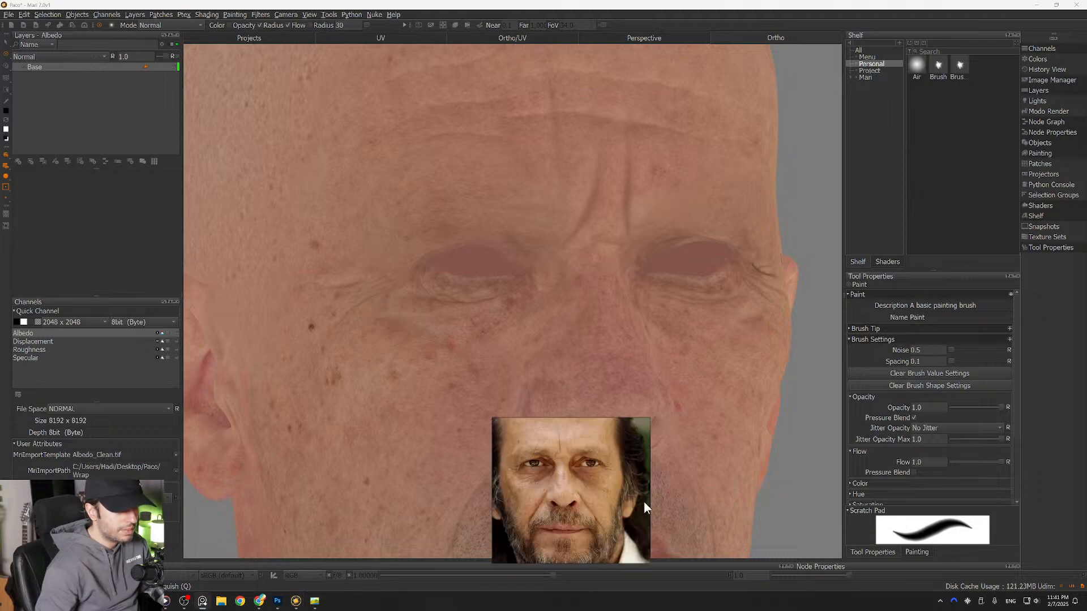
{"action": "left_click_drag", "start_coordinate": [545, 470], "coordinate": [712, 452]}
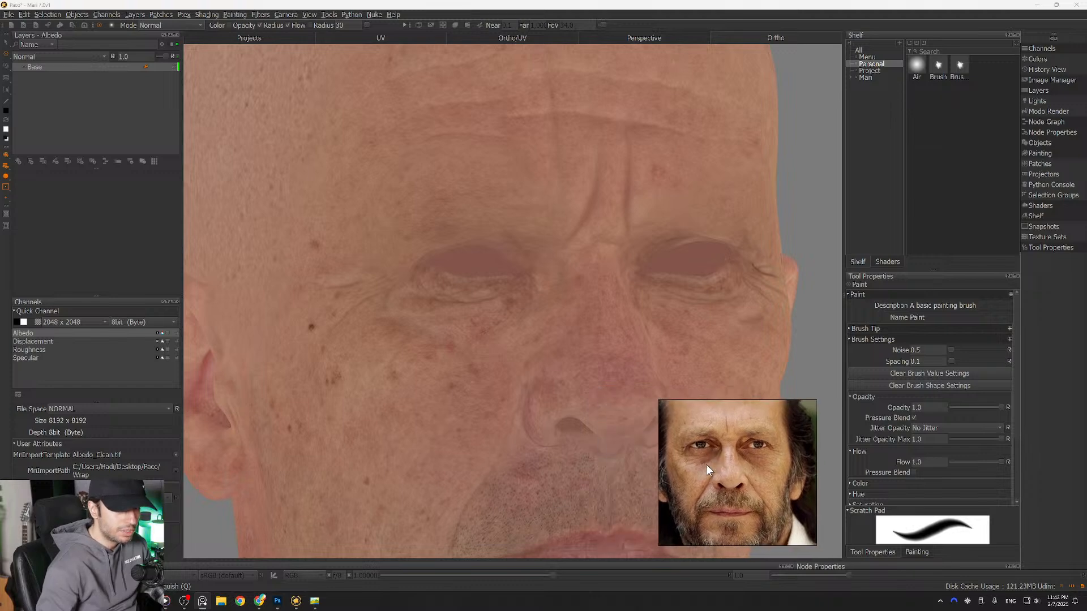
{"action": "scroll", "coordinate": [706, 466], "scroll_direction": "up", "scroll_amount": 3}
{"action": "middle_click_drag", "start_coordinate": [702, 464], "coordinate": [712, 505]}
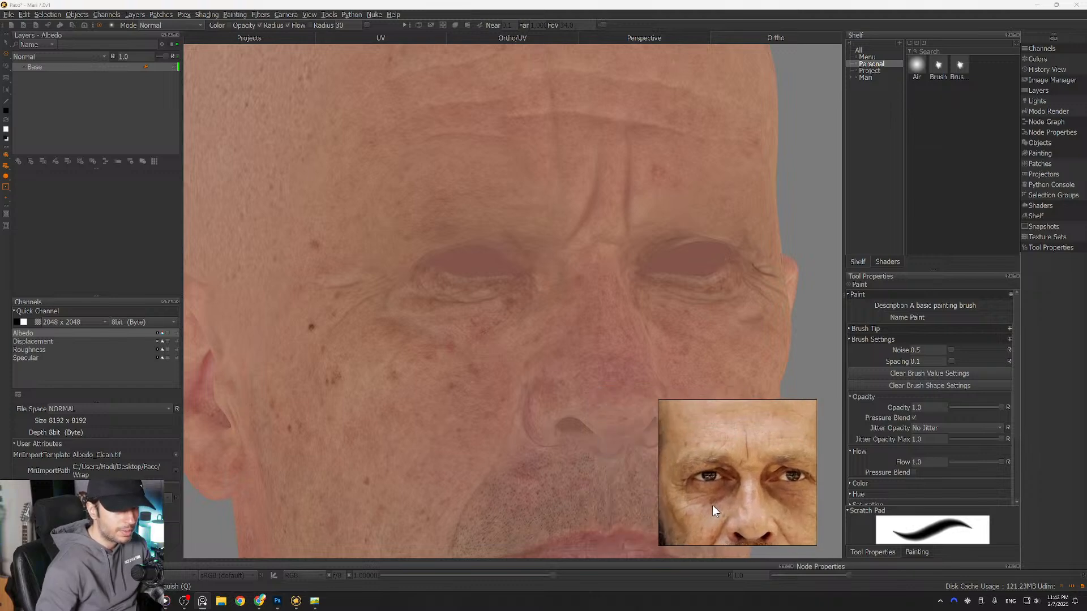
{"action": "middle_click_drag", "start_coordinate": [712, 448], "coordinate": [725, 460]}
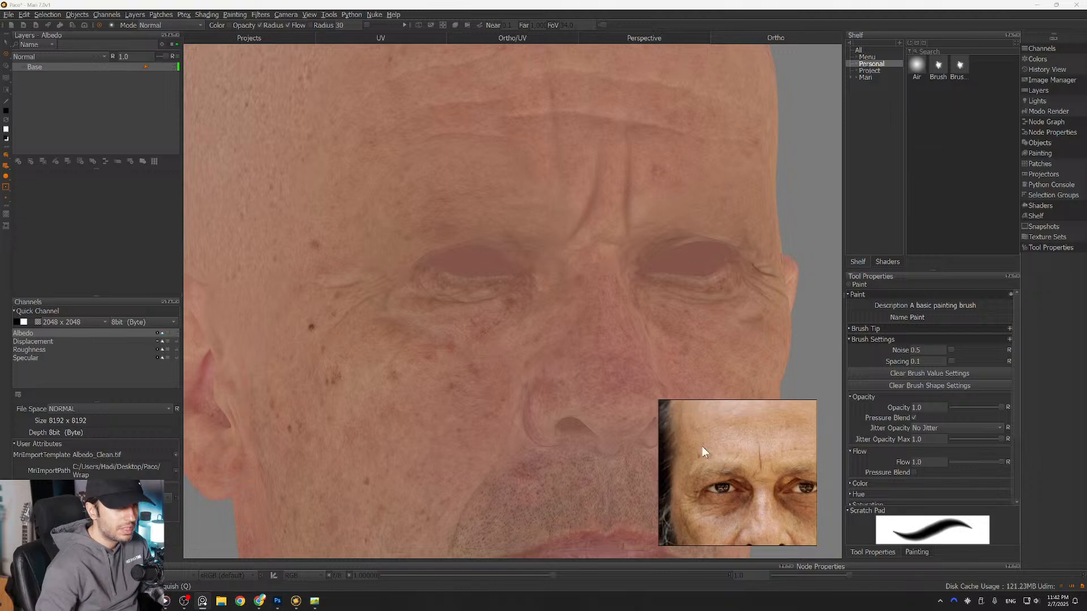
Step: Compare the head's flat-lit albedo with the reference photo's skin tone and facial details
{"action": "middle_click_drag", "start_coordinate": [430, 340], "coordinate": [487, 343]}
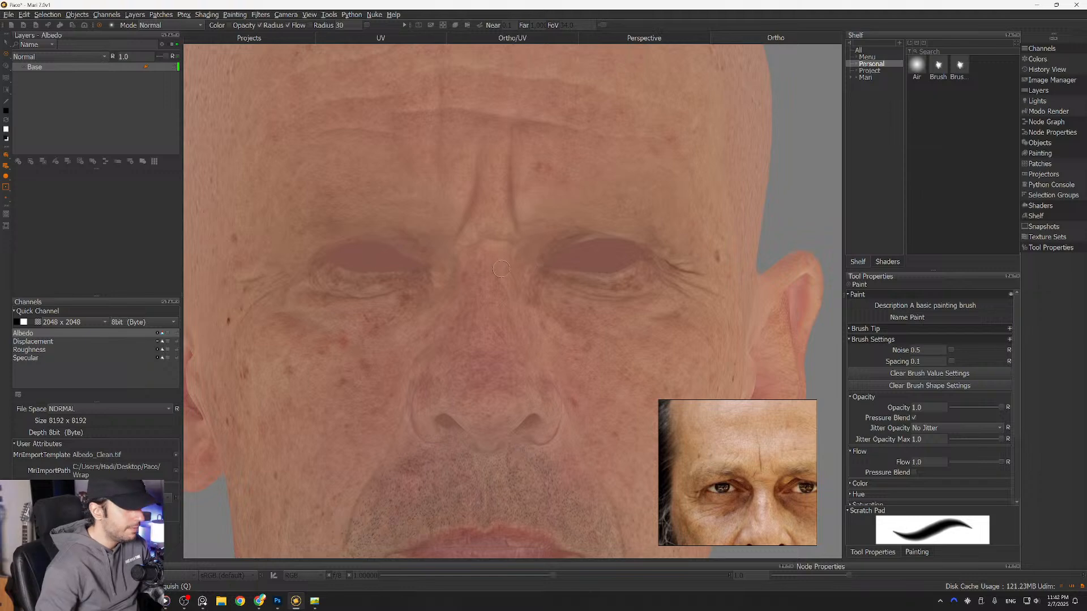
{"action": "scroll", "coordinate": [444, 350], "scroll_direction": "down", "scroll_amount": 2}
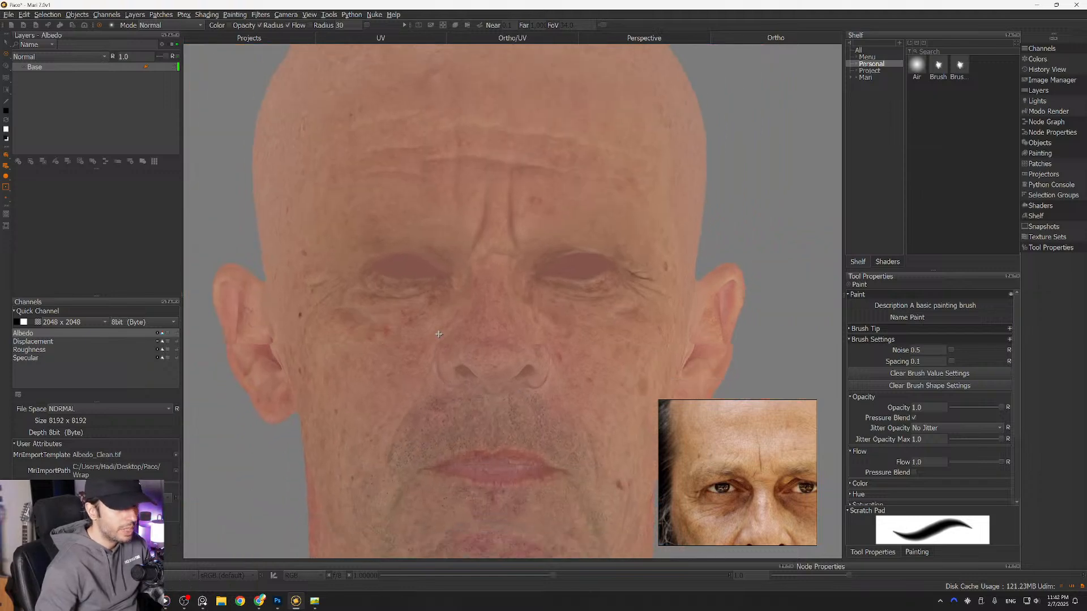
{"action": "middle_click_drag", "start_coordinate": [444, 349], "coordinate": [493, 347]}
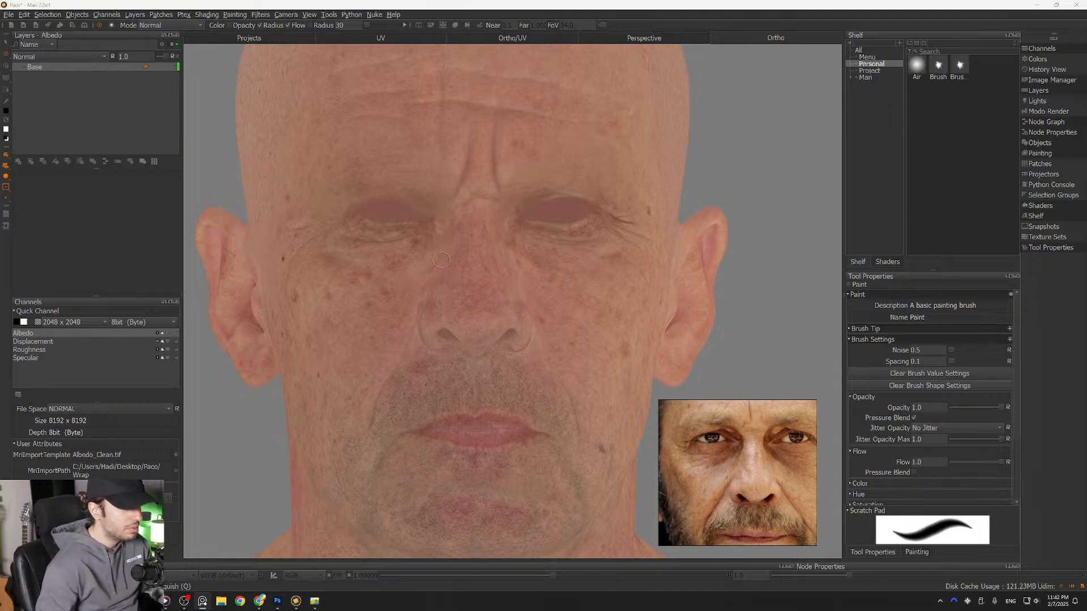
{"action": "middle_click_drag", "start_coordinate": [441, 260], "coordinate": [452, 364]}
{"action": "right_click_drag", "start_coordinate": [452, 364], "coordinate": [442, 276], "text": "alt"}
{"action": "middle_click_drag", "start_coordinate": [443, 275], "coordinate": [473, 275], "text": "alt"}
{"action": "right_click_drag", "start_coordinate": [473, 275], "coordinate": [317, 246], "text": "alt"}
{"action": "middle_click_drag", "start_coordinate": [317, 246], "coordinate": [363, 221], "text": "alt"}
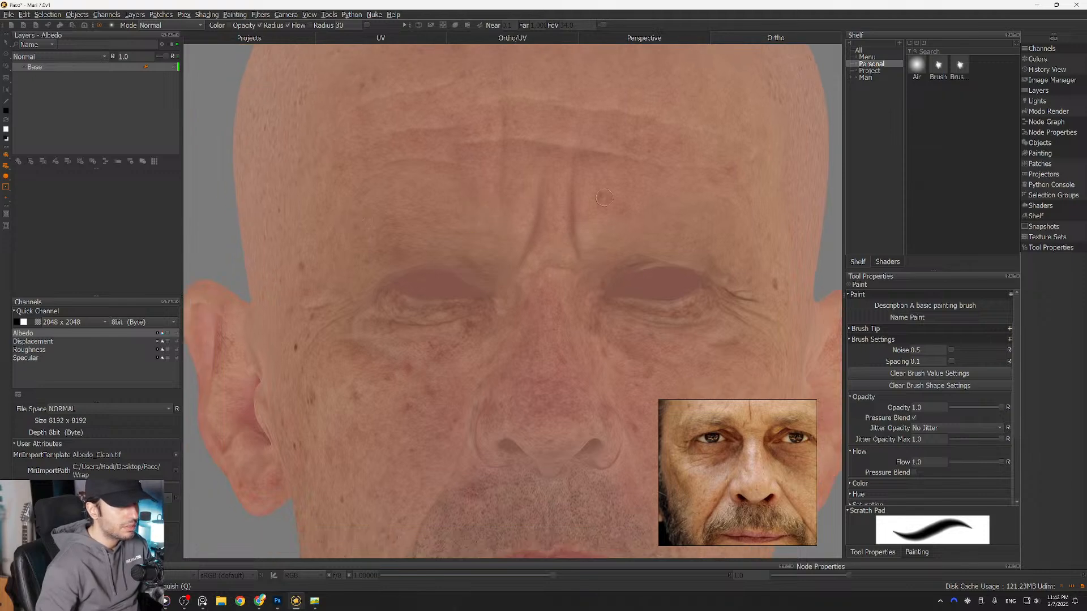
Step: Add a new paint layer above the Base layer in the Albedo channel
{"action": "left_click", "coordinate": [18, 162]}
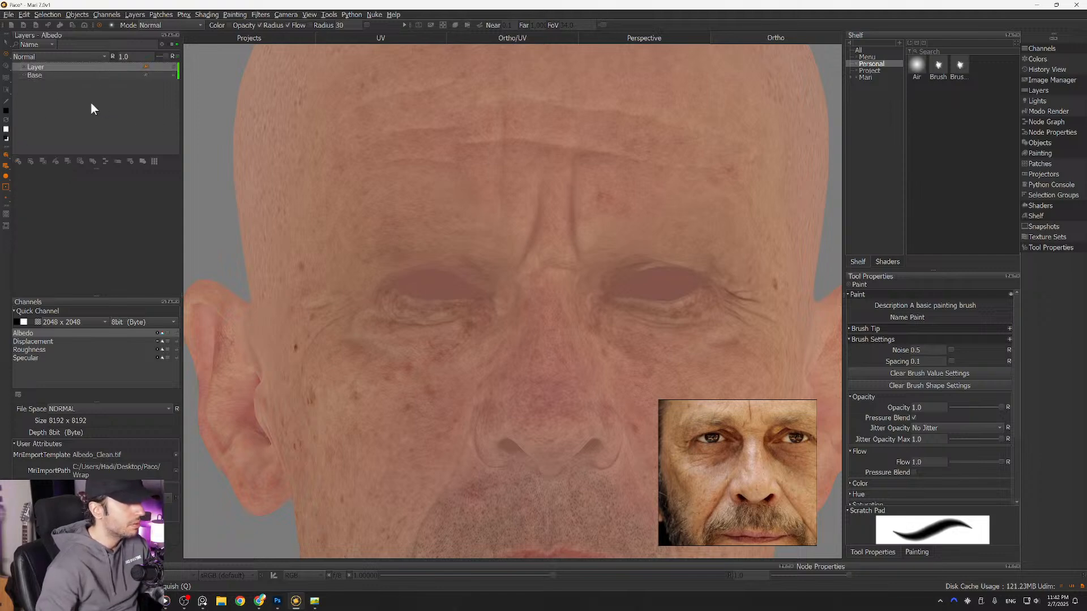
Step: Rename the Albedo channel's upper layer to Clean and the Base layer to VFace, and make Clean the active layer
{"action": "double_click", "coordinate": [34, 67]}
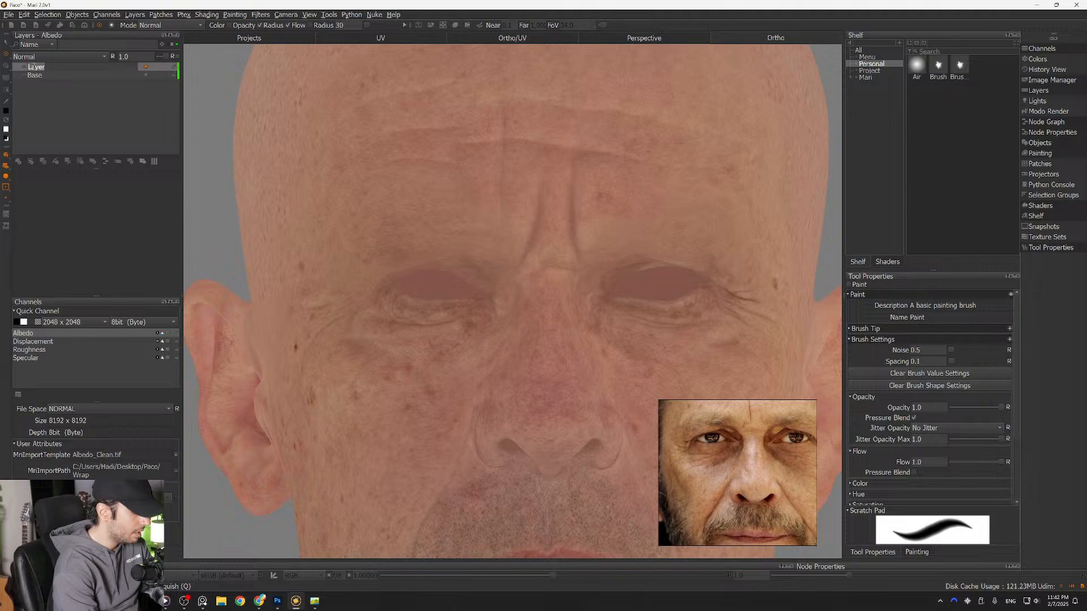
{"action": "type", "text": "Clean"}
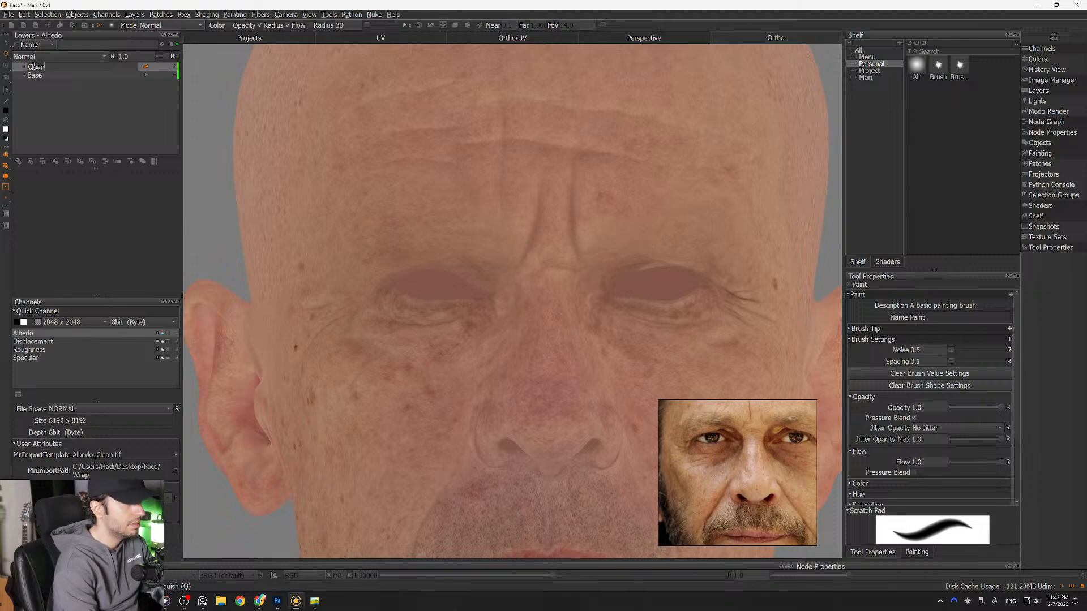
{"action": "key", "text": "Return"}
{"action": "left_click", "coordinate": [35, 75]}
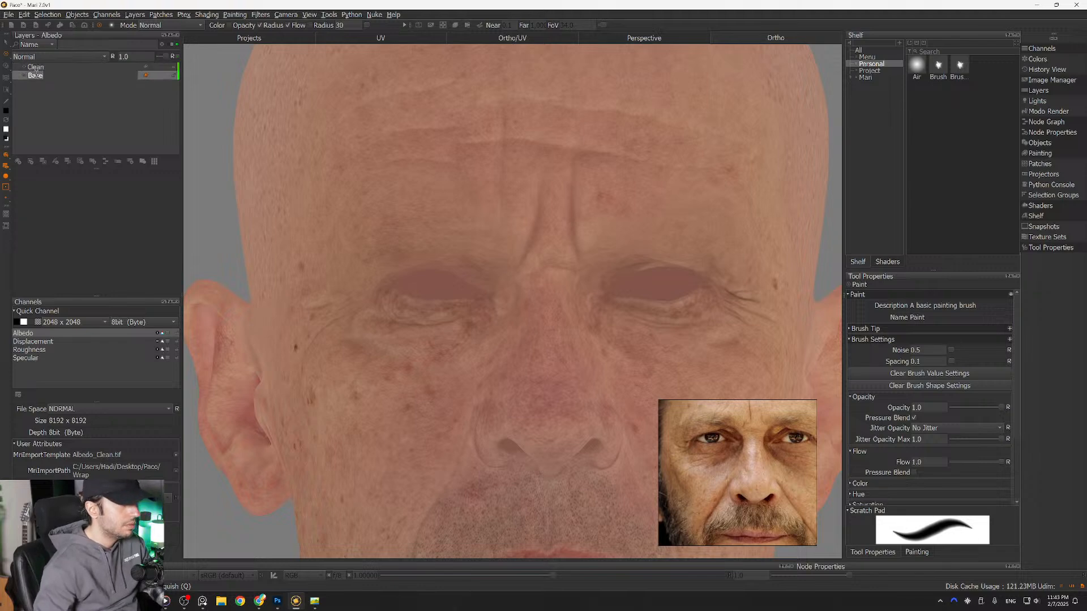
{"action": "type", "text": "VFace"}
{"action": "key", "text": "Return"}
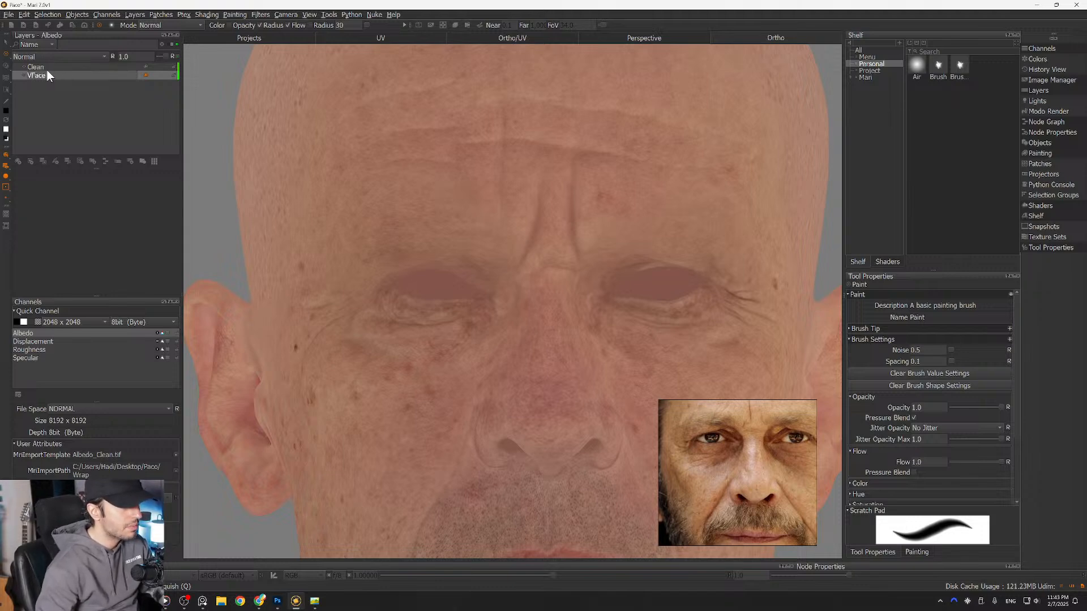
{"action": "left_click", "coordinate": [47, 68]}
Step: Inspect the face texture around the forehead, frown lines, eye sockets and the sides of the head
{"action": "middle_click_drag", "start_coordinate": [534, 178], "coordinate": [432, 218], "text": "alt"}
{"action": "right_click_drag", "start_coordinate": [432, 193], "coordinate": [432, 218], "text": "alt"}
{"action": "middle_click_drag", "start_coordinate": [362, 181], "coordinate": [465, 192], "text": "alt"}
{"action": "mouse_move", "coordinate": [466, 192]}
{"action": "right_mouse_down", "text": "alt"}
{"action": "mouse_move", "coordinate": [466, 214]}
{"action": "mouse_move", "coordinate": [437, 199]}
{"action": "right_mouse_up", "text": "alt"}
{"action": "middle_click_drag", "start_coordinate": [447, 196], "coordinate": [423, 200], "text": "alt"}
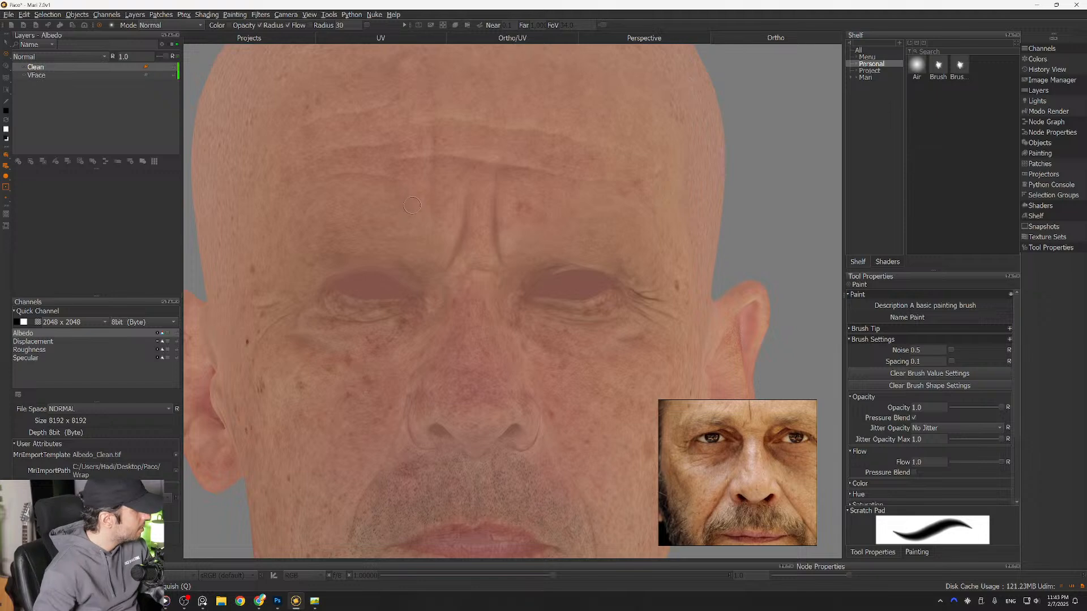
{"action": "right_click_drag", "start_coordinate": [411, 310], "coordinate": [403, 224], "text": "alt"}
{"action": "middle_click_drag", "start_coordinate": [377, 236], "coordinate": [487, 270], "text": "alt"}
{"action": "left_click_drag", "start_coordinate": [450, 234], "coordinate": [484, 231], "text": "alt"}
{"action": "right_click_drag", "start_coordinate": [484, 230], "coordinate": [416, 252], "text": "alt"}
{"action": "middle_click_drag", "start_coordinate": [416, 253], "coordinate": [346, 222], "text": "alt"}
{"action": "left_click_drag", "start_coordinate": [346, 221], "coordinate": [255, 227], "text": "alt"}
{"action": "middle_click_drag", "start_coordinate": [453, 266], "coordinate": [495, 312], "text": "alt"}
{"action": "right_click_drag", "start_coordinate": [495, 312], "coordinate": [505, 231], "text": "alt"}
{"action": "middle_click_drag", "start_coordinate": [505, 231], "coordinate": [528, 260], "text": "alt"}
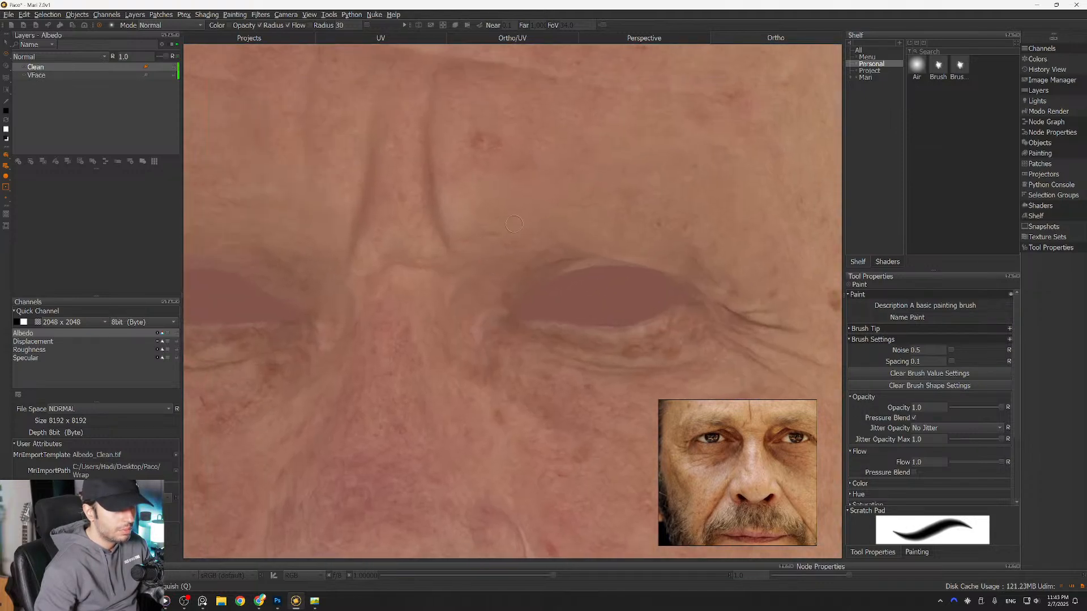
{"action": "right_click_drag", "start_coordinate": [529, 259], "coordinate": [431, 255], "text": "alt"}
{"action": "middle_click_drag", "start_coordinate": [430, 255], "coordinate": [427, 231], "text": "alt"}
{"action": "right_click_drag", "start_coordinate": [428, 231], "coordinate": [450, 173], "text": "alt"}
{"action": "mouse_move", "coordinate": [450, 173]}
{"action": "middle_mouse_down", "text": "alt"}
{"action": "mouse_move", "coordinate": [419, 158]}
{"action": "mouse_move", "coordinate": [445, 188]}
{"action": "middle_mouse_up", "text": "alt"}
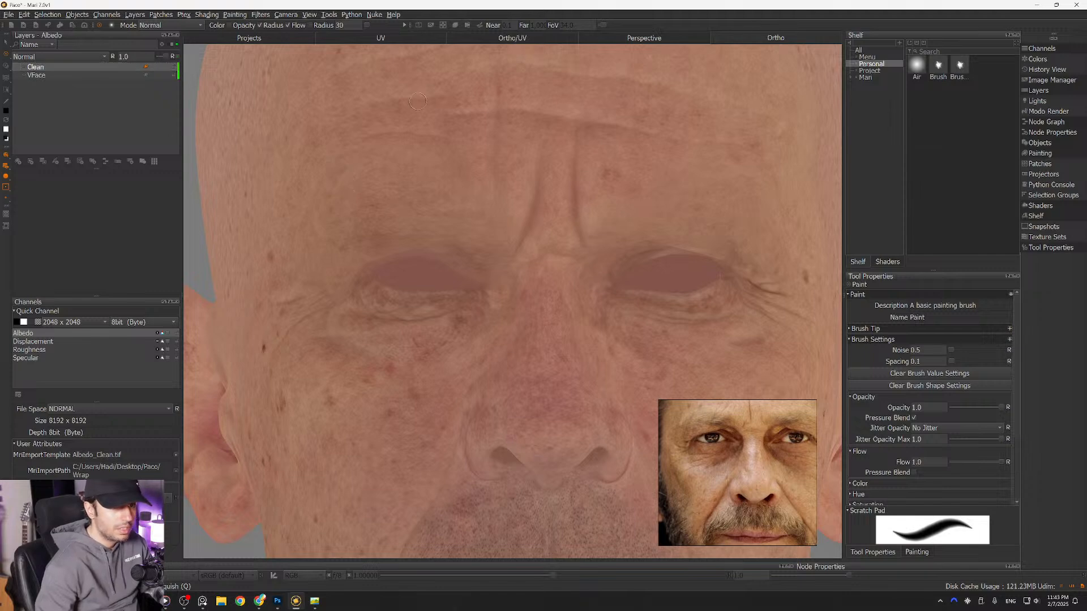
Step: Try freehand paint strokes on the forehead skin above the eye socket and undo them
{"action": "scroll", "coordinate": [383, 132], "scroll_direction": "up", "scroll_amount": 6}
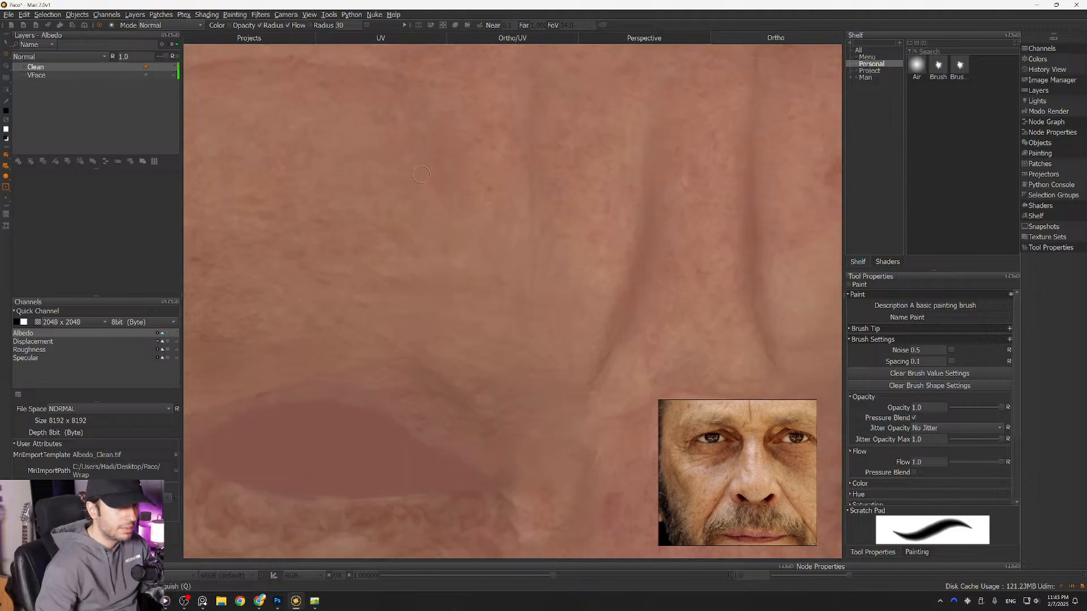
{"action": "left_click_drag", "start_coordinate": [394, 179], "coordinate": [453, 159]}
{"action": "key", "text": "ctrl+z"}
{"action": "key", "text": "ctrl+z"}
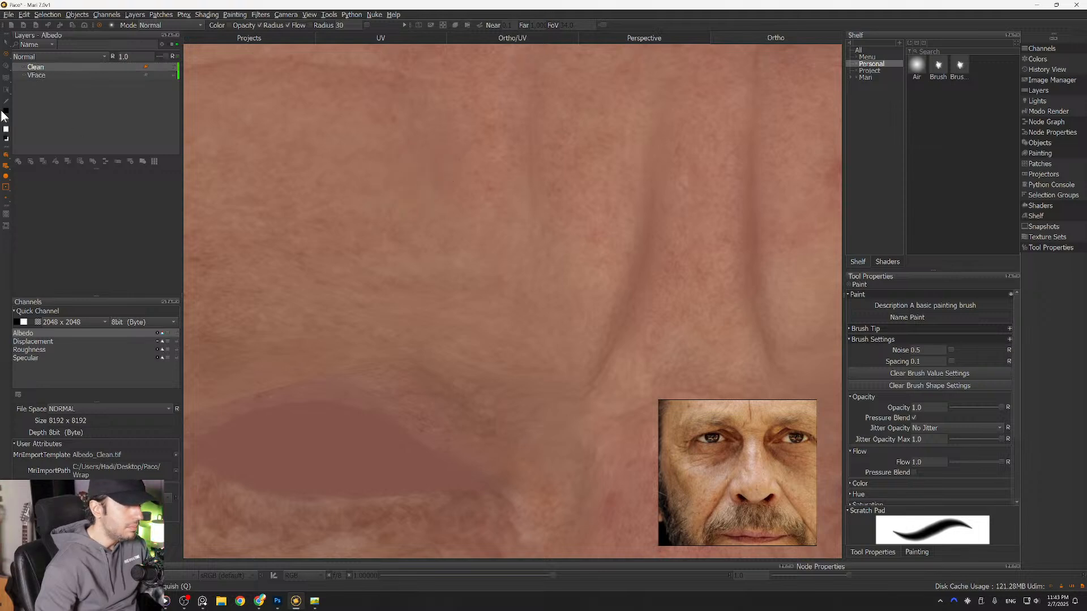
{"action": "mouse_move", "coordinate": [372, 159]}
{"action": "left_mouse_down"}
{"action": "mouse_move", "coordinate": [516, 249]}
{"action": "mouse_move", "coordinate": [533, 231]}
{"action": "left_mouse_up"}
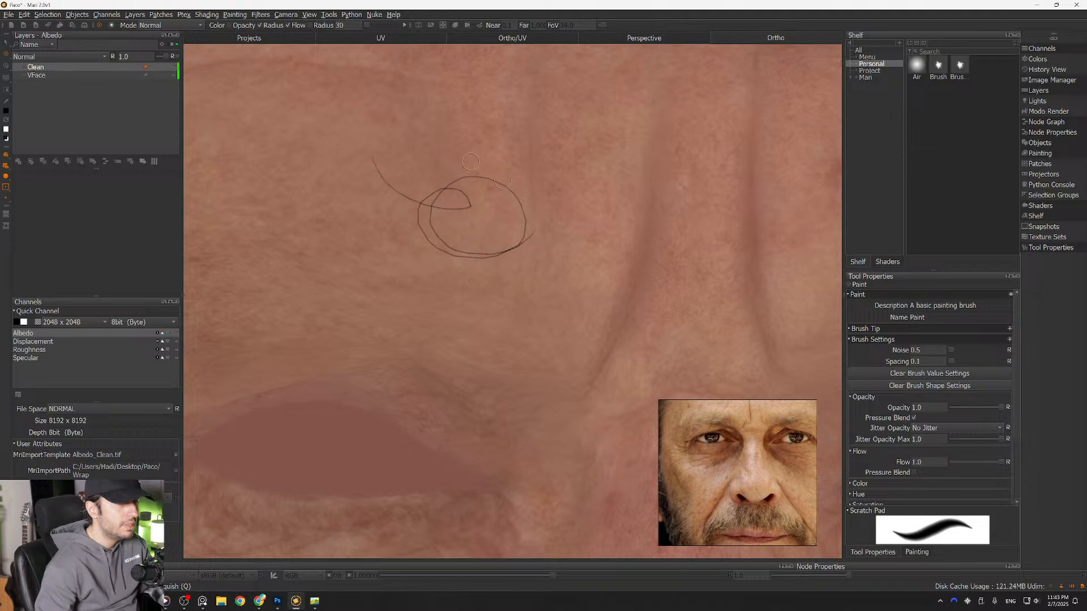
{"action": "mouse_move", "coordinate": [378, 205]}
{"action": "left_mouse_down"}
{"action": "mouse_move", "coordinate": [402, 248]}
{"action": "mouse_move", "coordinate": [389, 272]}
{"action": "mouse_move", "coordinate": [357, 224]}
{"action": "left_mouse_up"}
{"action": "key", "text": "ctrl+z"}
{"action": "key", "text": "ctrl+z"}
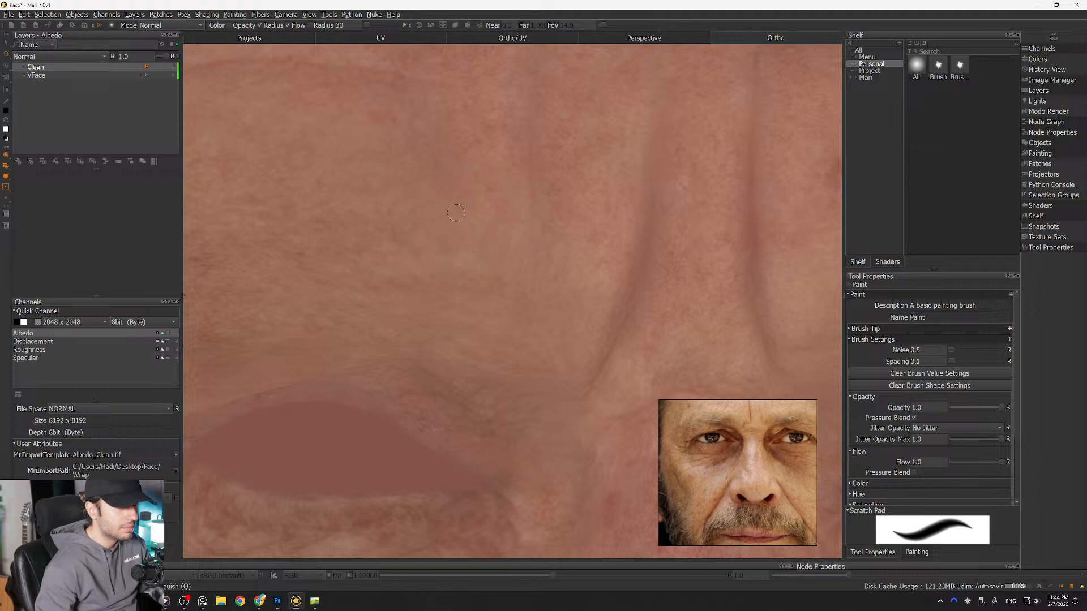
Step: Switch from the Paint tool to the Clone Stamp tool for the Clean layer
{"action": "middle_click_drag", "start_coordinate": [438, 217], "coordinate": [446, 206], "text": "alt"}
{"action": "scroll", "coordinate": [493, 195], "scroll_direction": "down", "scroll_amount": 8}
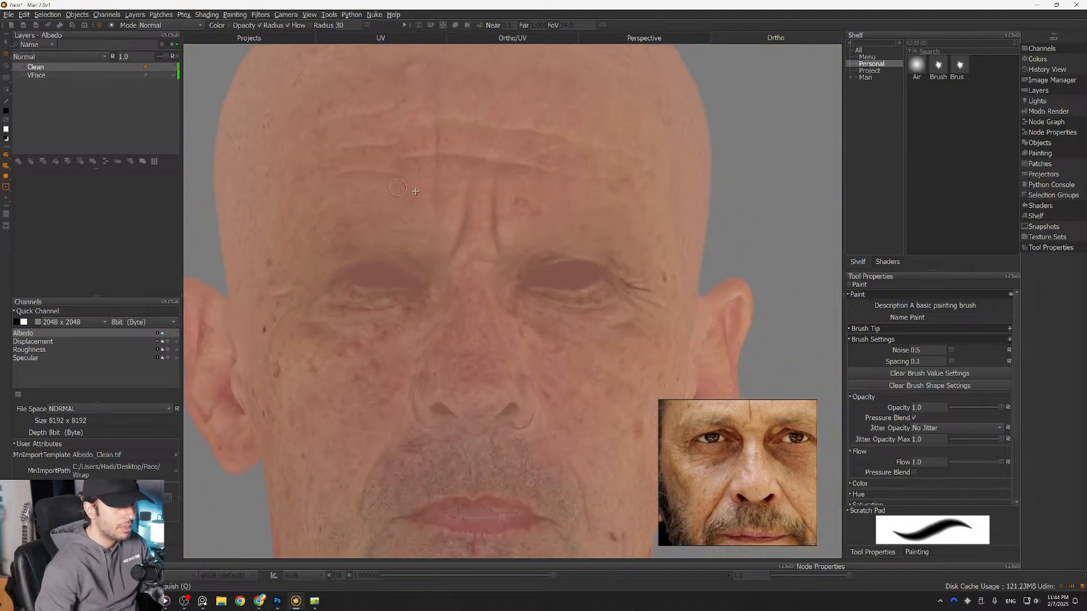
{"action": "scroll", "coordinate": [427, 159], "scroll_direction": "up", "scroll_amount": 5}
{"action": "middle_click_drag", "start_coordinate": [409, 272], "coordinate": [460, 319], "text": "alt"}
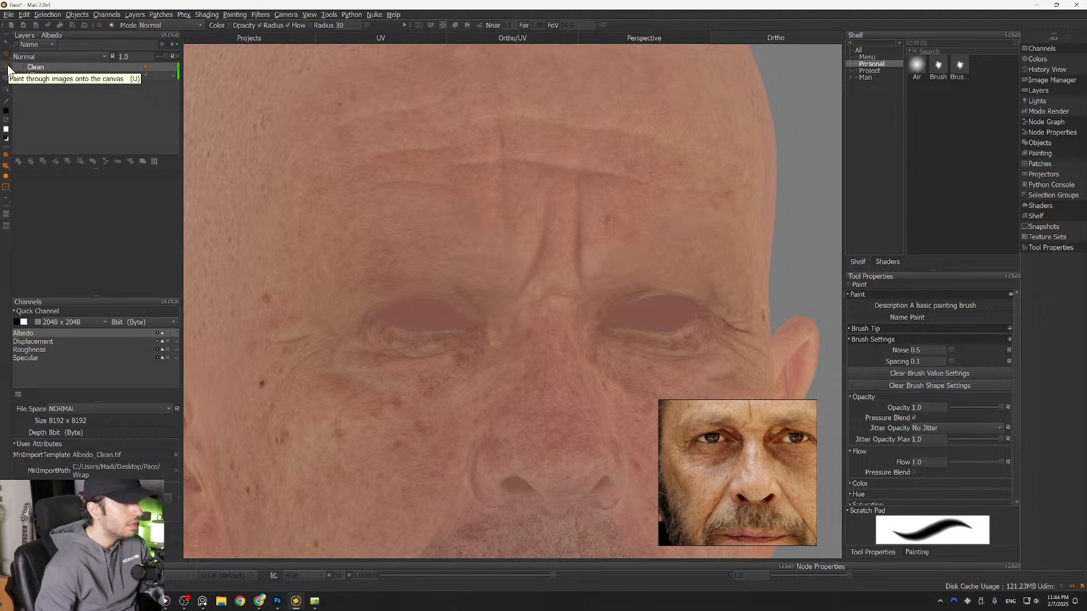
{"action": "left_click", "coordinate": [8, 66]}
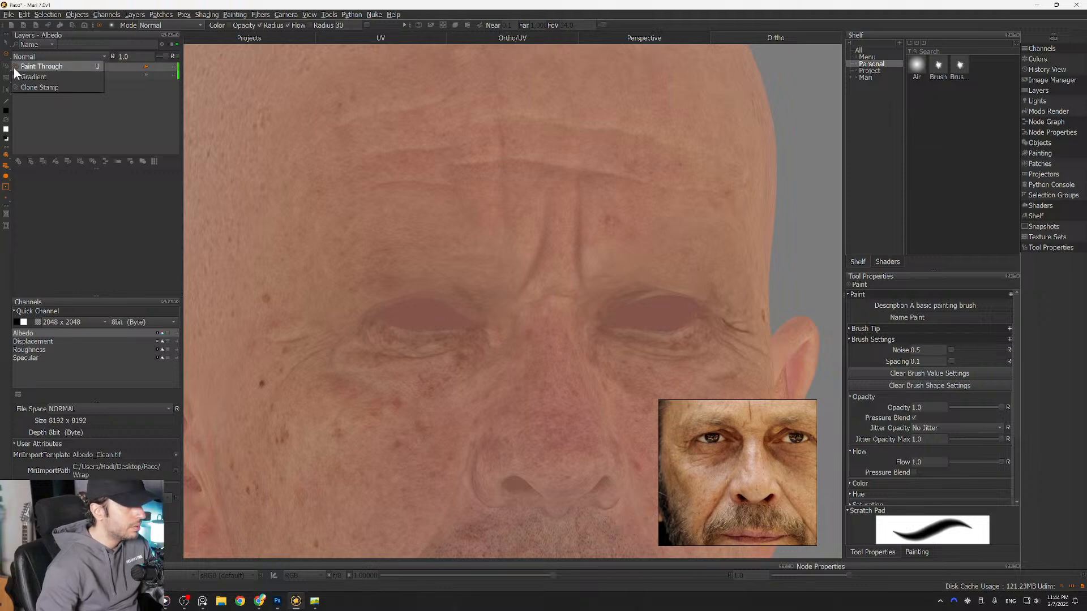
{"action": "left_click", "coordinate": [30, 88]}
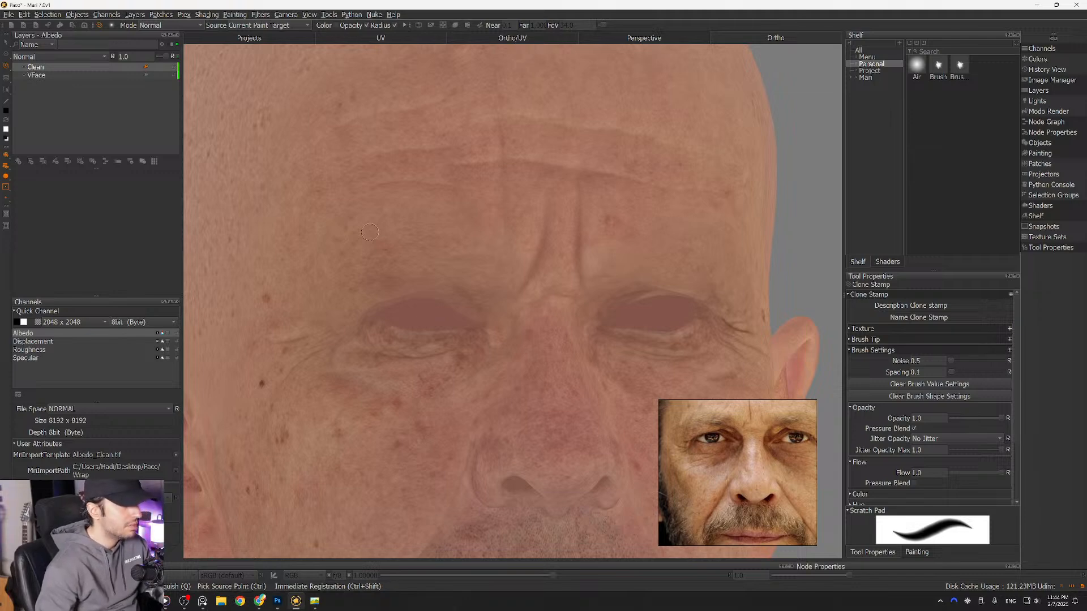
Step: Examine the forehead wrinkles, brow area, under-eye skin and nose up close to plan the cleanup
{"action": "scroll", "coordinate": [429, 200], "scroll_direction": "up", "scroll_amount": 5}
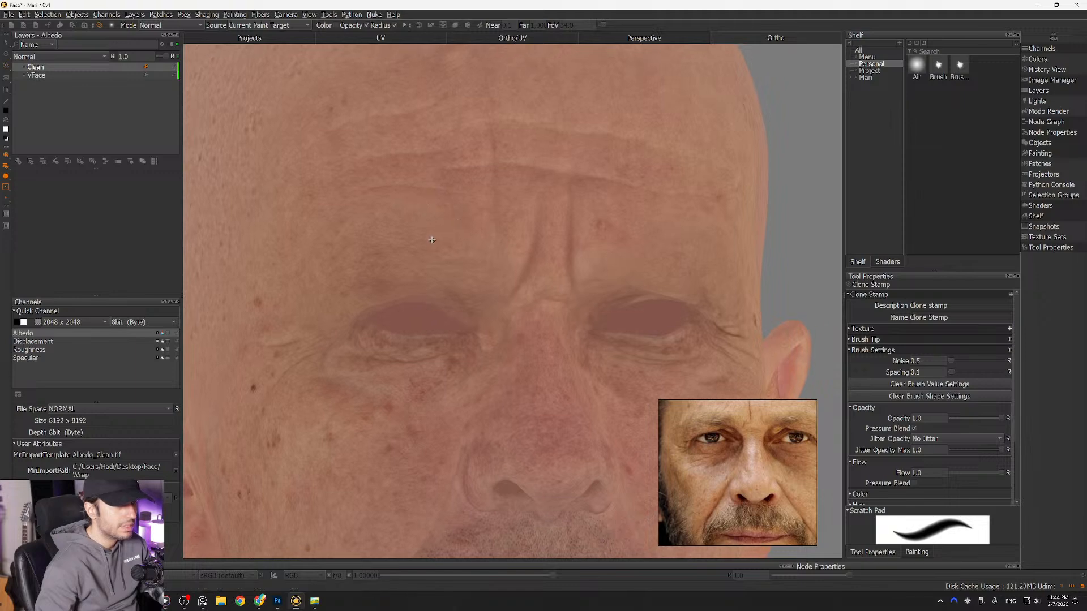
{"action": "scroll", "coordinate": [396, 253], "scroll_direction": "up", "scroll_amount": 4}
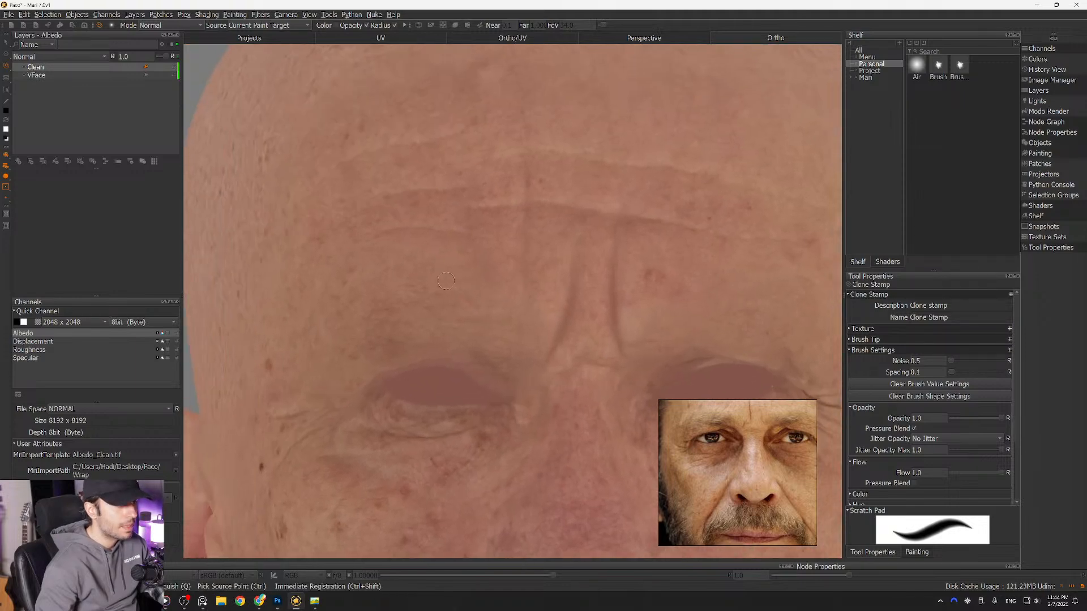
{"action": "scroll", "coordinate": [397, 252], "scroll_direction": "up", "scroll_amount": 3}
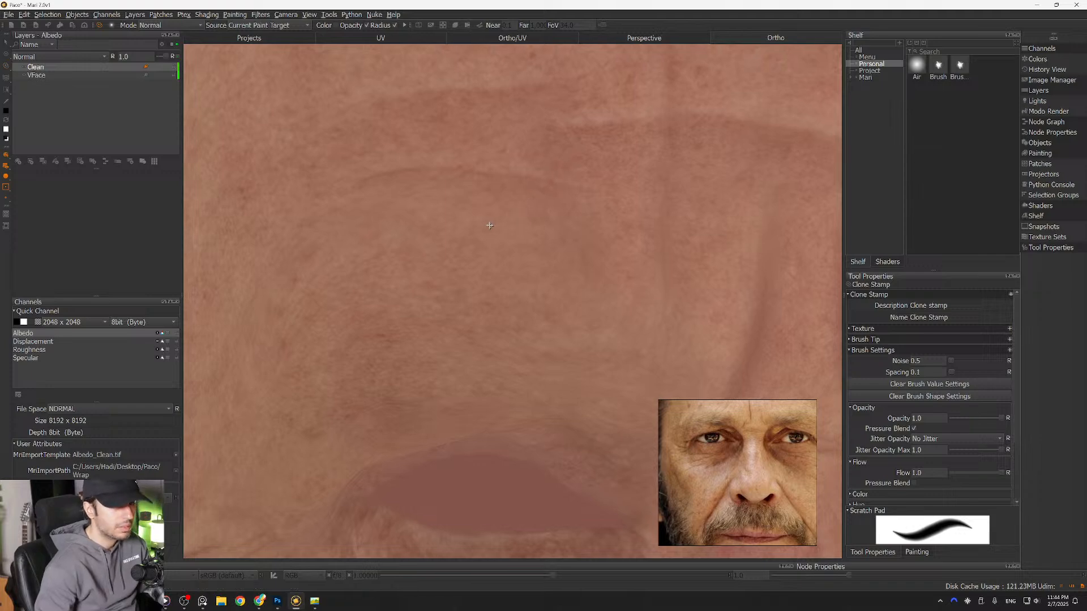
{"action": "middle_click_drag", "start_coordinate": [510, 227], "coordinate": [485, 286], "text": "alt"}
{"action": "scroll", "coordinate": [476, 250], "scroll_direction": "down", "scroll_amount": 4}
{"action": "scroll", "coordinate": [476, 250], "scroll_direction": "up", "scroll_amount": 4}
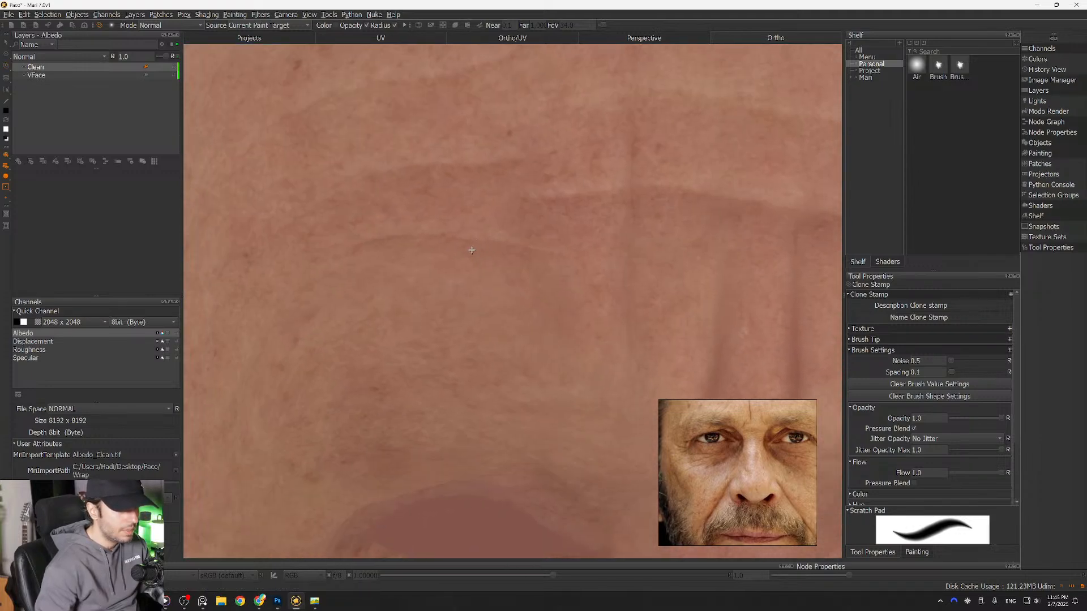
{"action": "middle_click_drag", "start_coordinate": [472, 249], "coordinate": [431, 154], "text": "alt"}
{"action": "middle_click_drag", "start_coordinate": [482, 317], "coordinate": [376, 212], "text": "alt"}
{"action": "middle_click_drag", "start_coordinate": [453, 396], "coordinate": [423, 281], "text": "alt"}
{"action": "middle_click_drag", "start_coordinate": [491, 294], "coordinate": [378, 284], "text": "alt"}
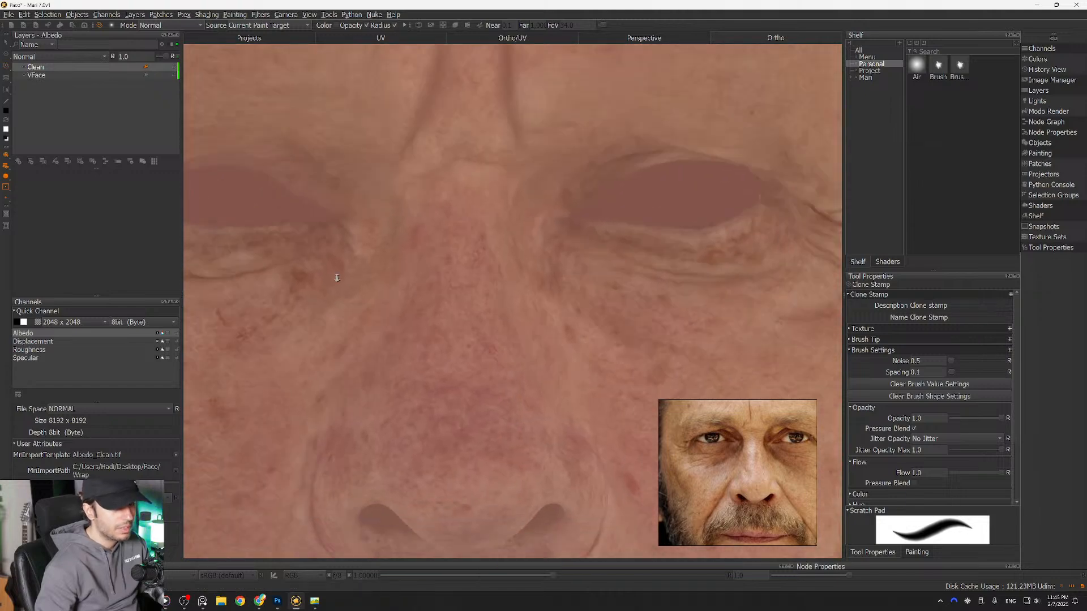
{"action": "right_click_drag", "start_coordinate": [379, 283], "coordinate": [395, 308], "text": "alt"}
{"action": "middle_click_drag", "start_coordinate": [430, 175], "coordinate": [488, 265], "text": "alt"}
{"action": "right_click_drag", "start_coordinate": [488, 265], "coordinate": [476, 232], "text": "alt"}
{"action": "middle_click_drag", "start_coordinate": [476, 232], "coordinate": [457, 216], "text": "alt"}
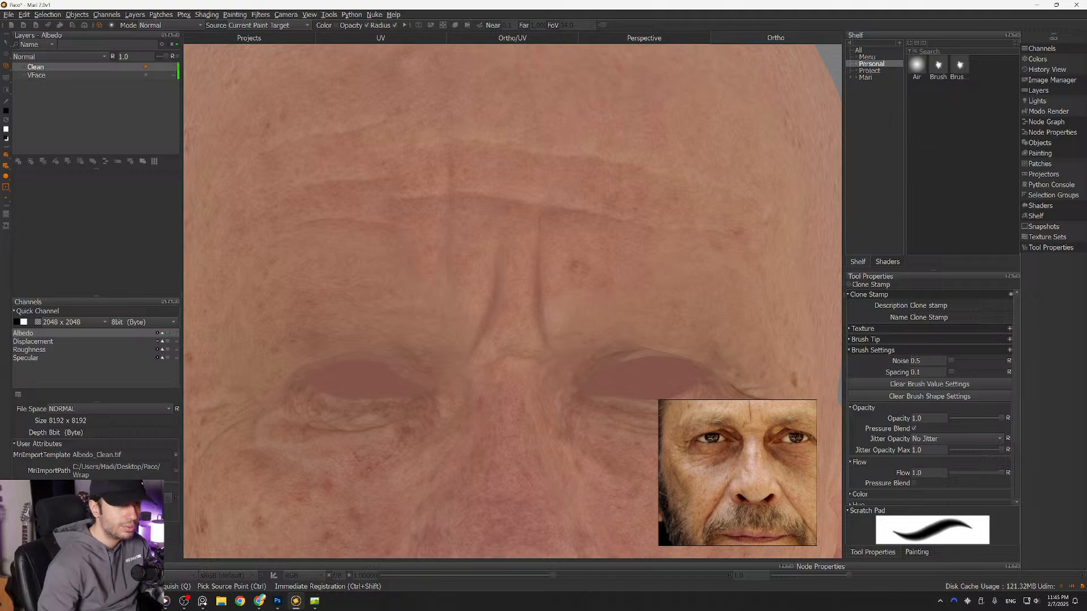
{"action": "scroll", "coordinate": [477, 182], "scroll_direction": "down", "scroll_amount": 3}
{"action": "scroll", "coordinate": [477, 182], "scroll_direction": "down", "scroll_amount": 2}
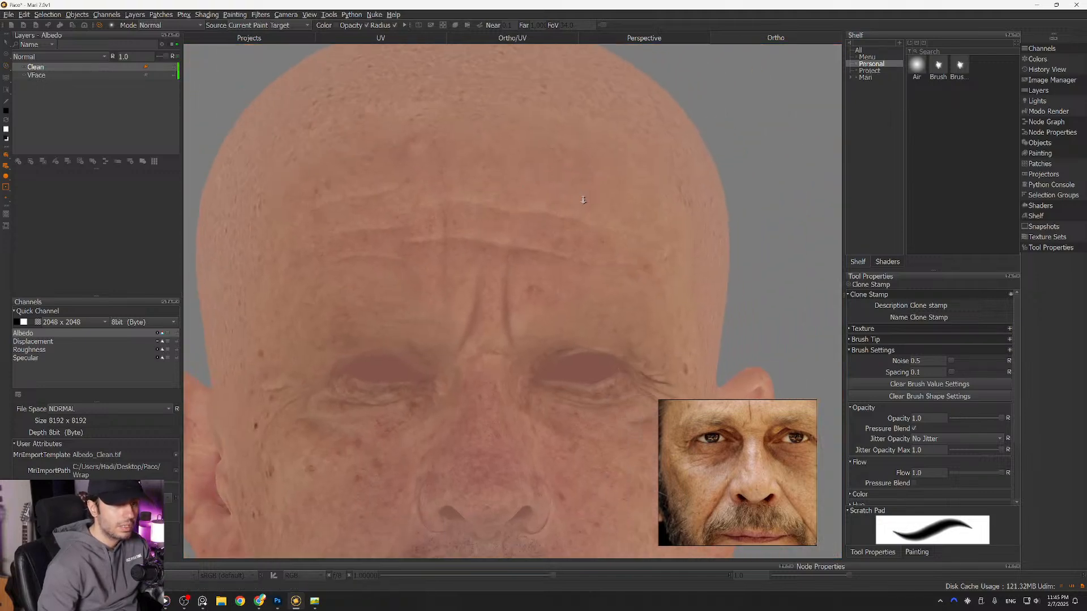
{"action": "scroll", "coordinate": [588, 183], "scroll_direction": "up", "scroll_amount": 5}
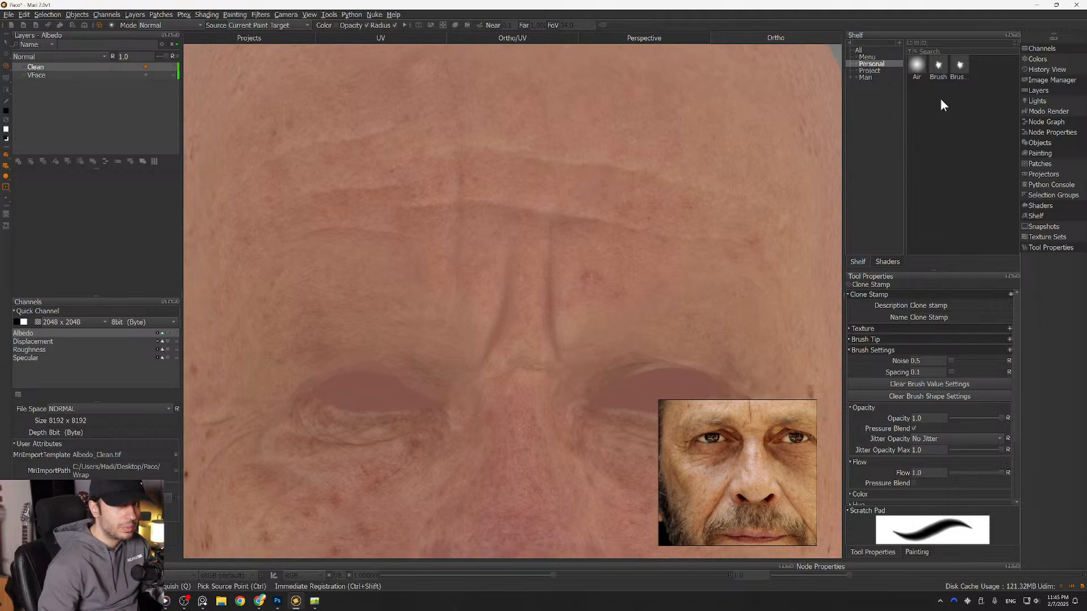
Step: Load the flowLinear brush from the Mari shelf as the clone stamp's brush
{"action": "left_click", "coordinate": [868, 57]}
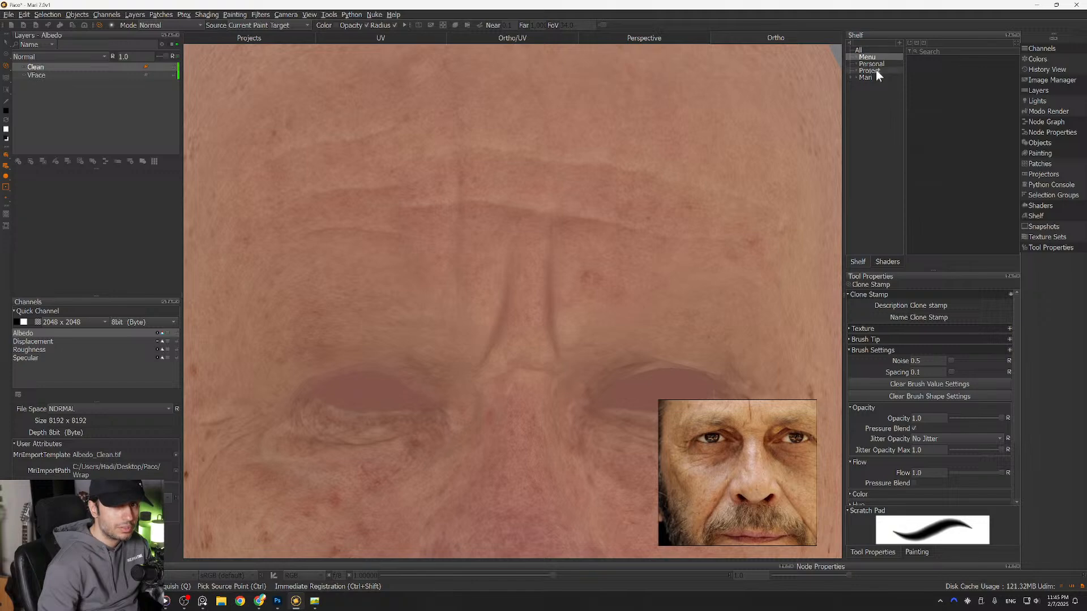
{"action": "left_click", "coordinate": [865, 78]}
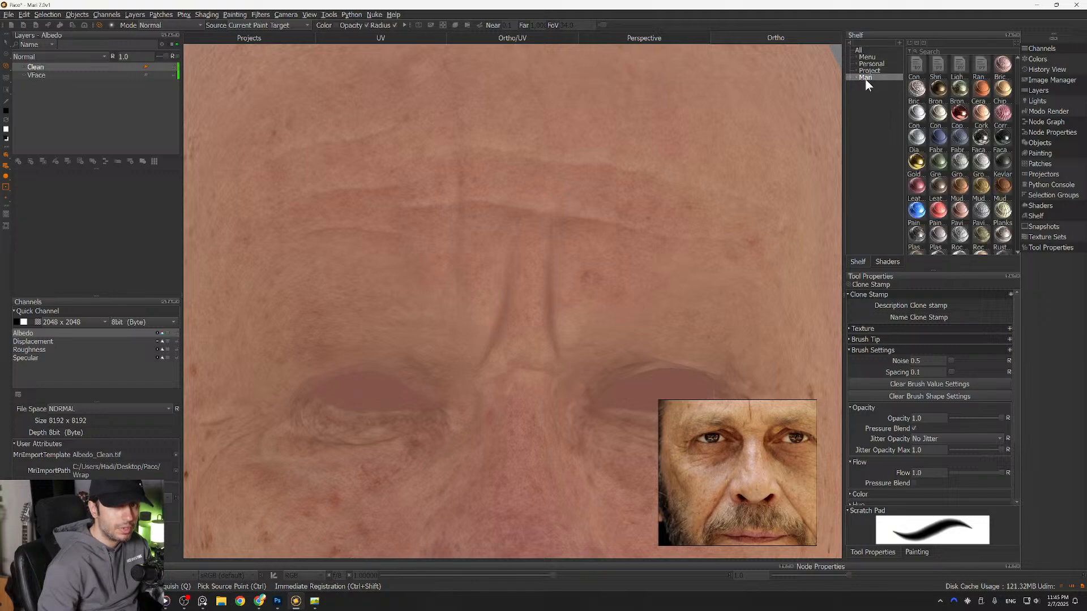
{"action": "mouse_move", "coordinate": [1015, 67]}
{"action": "left_mouse_down"}
{"action": "mouse_move", "coordinate": [1019, 230]}
{"action": "mouse_move", "coordinate": [1010, 123]}
{"action": "left_mouse_up"}
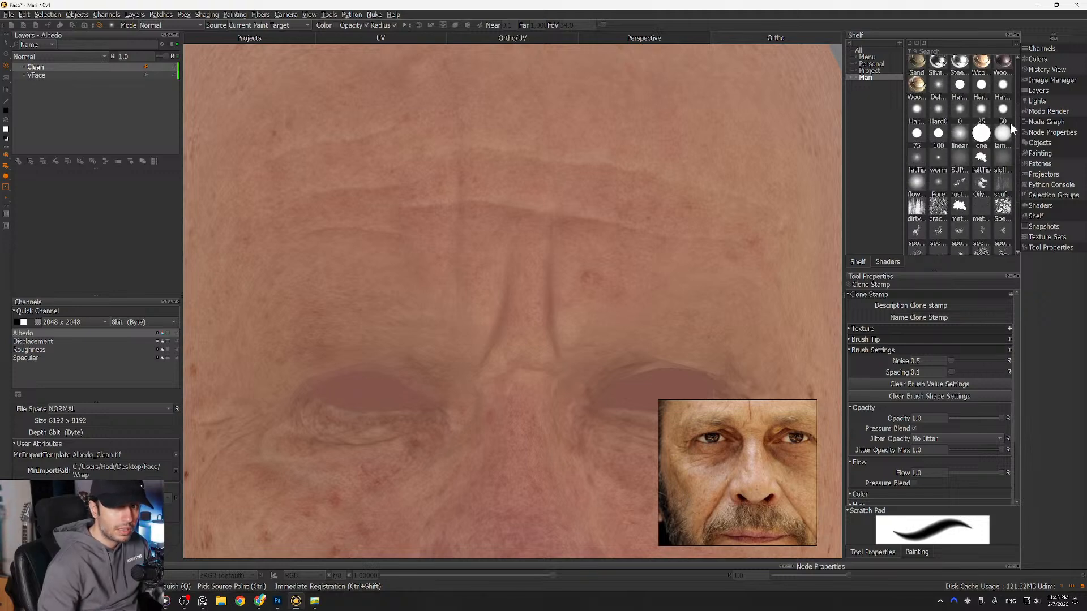
{"action": "mouse_move", "coordinate": [912, 185]}
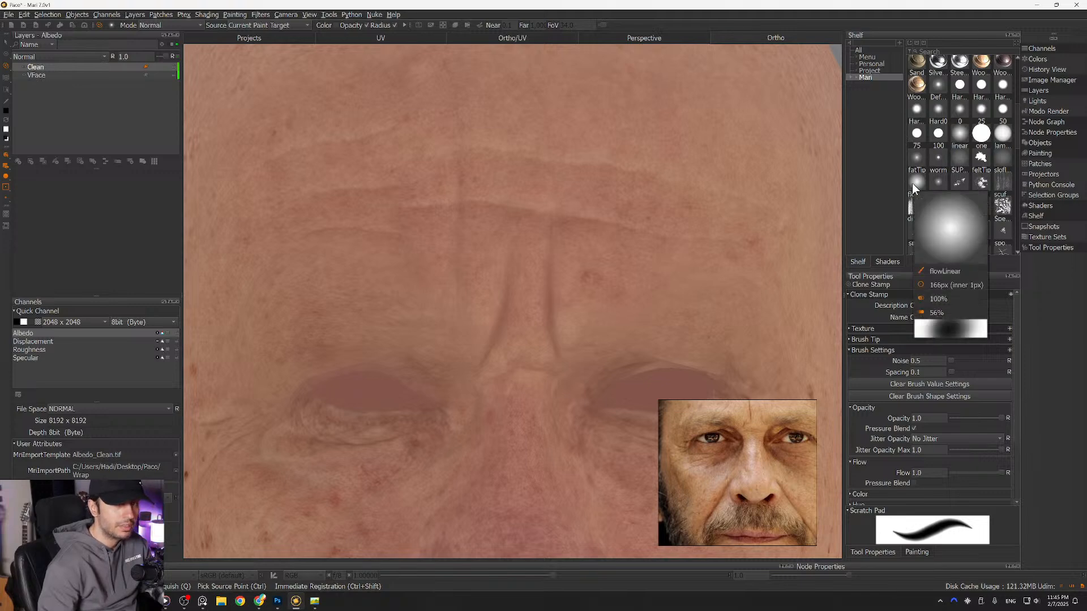
{"action": "left_click", "coordinate": [912, 183]}
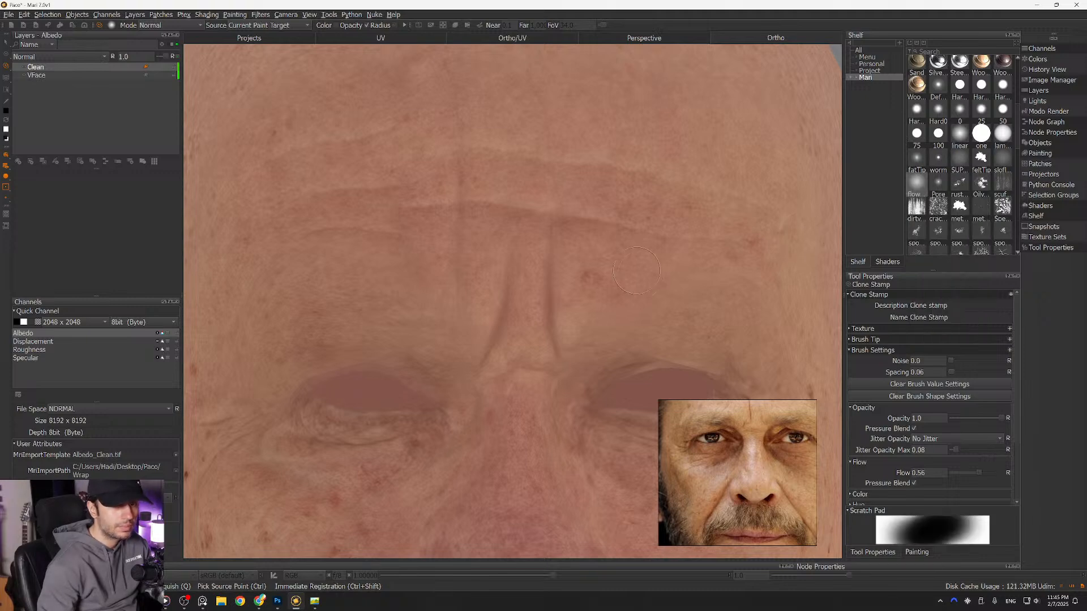
Step: Pick clone source points on the central forehead wrinkle and on the dark blemish beside the frown lines
{"action": "middle_click_drag", "start_coordinate": [271, 301], "coordinate": [304, 334], "text": "alt"}
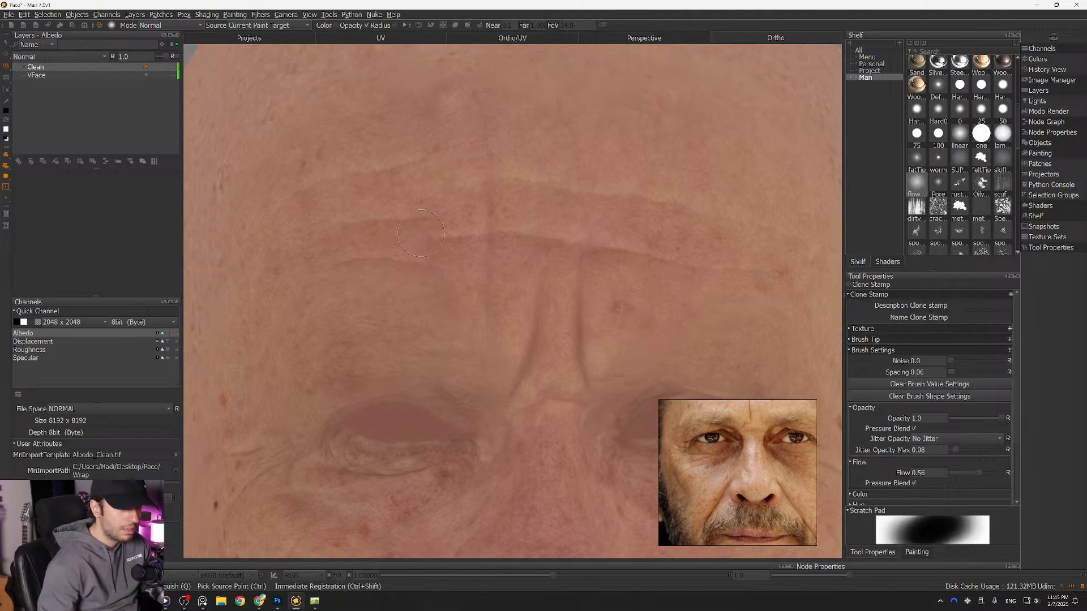
{"action": "left_click", "coordinate": [471, 235], "text": "ctrl"}
{"action": "middle_click_drag", "start_coordinate": [463, 226], "coordinate": [469, 265], "text": "alt"}
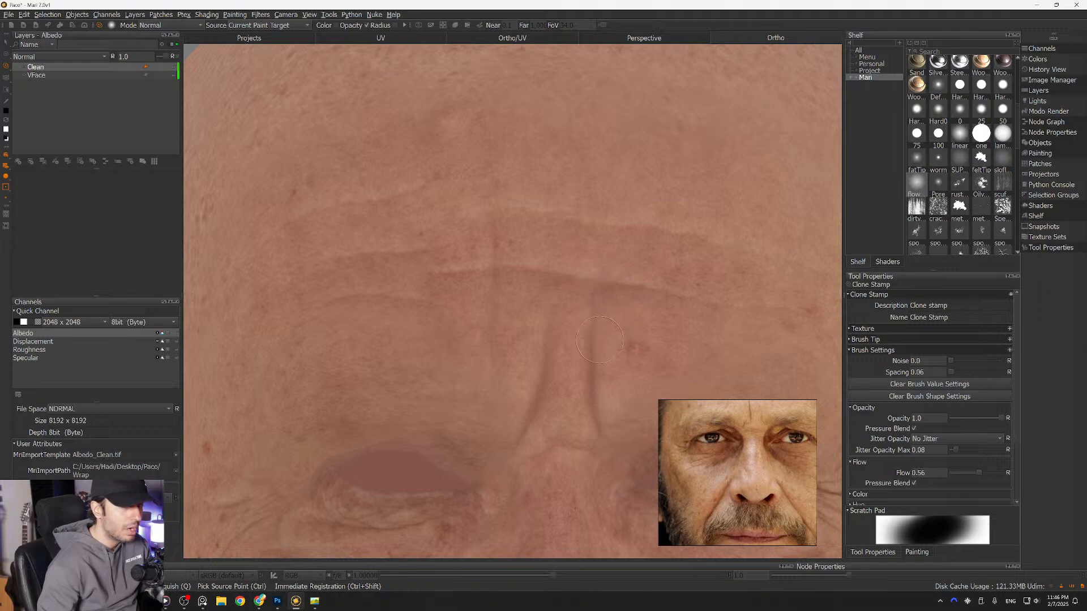
{"action": "left_click", "coordinate": [634, 352], "text": "ctrl"}
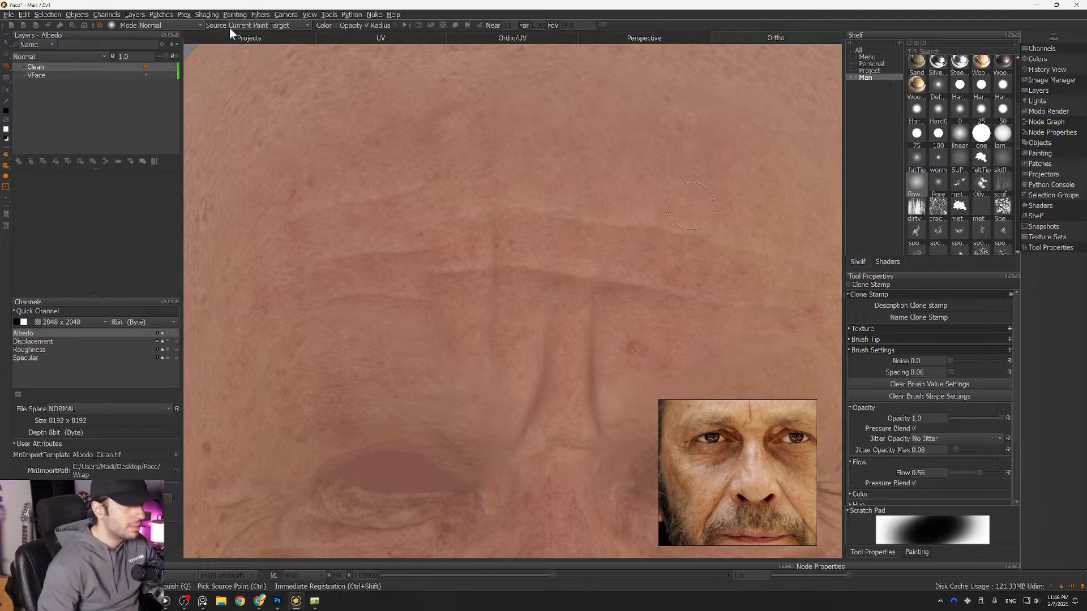
Step: Set the clone stamp's source to MetaHuman > Albedo > VFace > Paint
{"action": "left_click", "coordinate": [304, 25]}
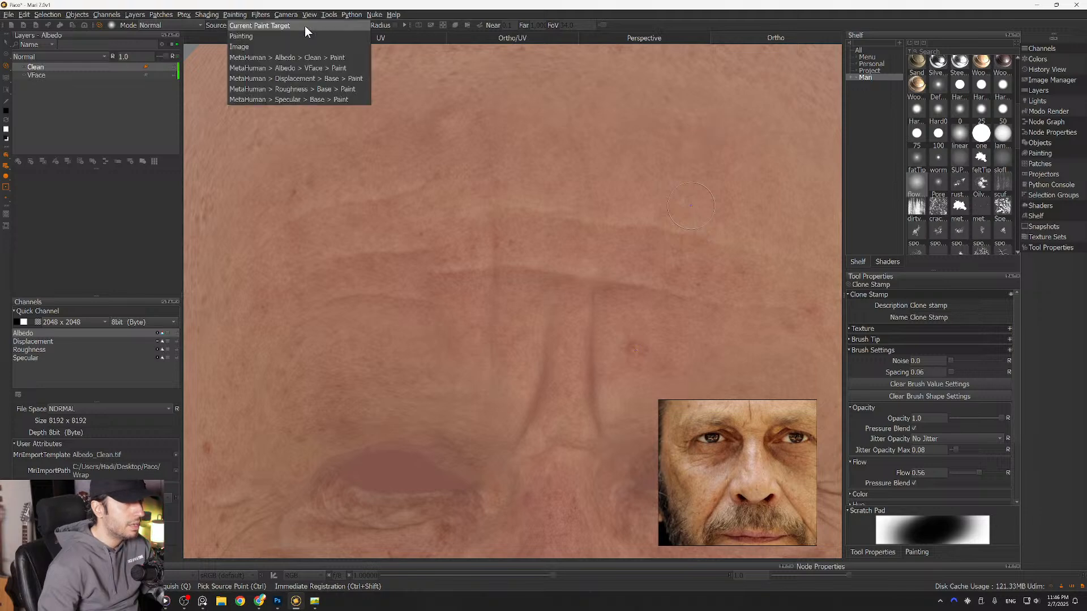
{"action": "left_click", "coordinate": [226, 25]}
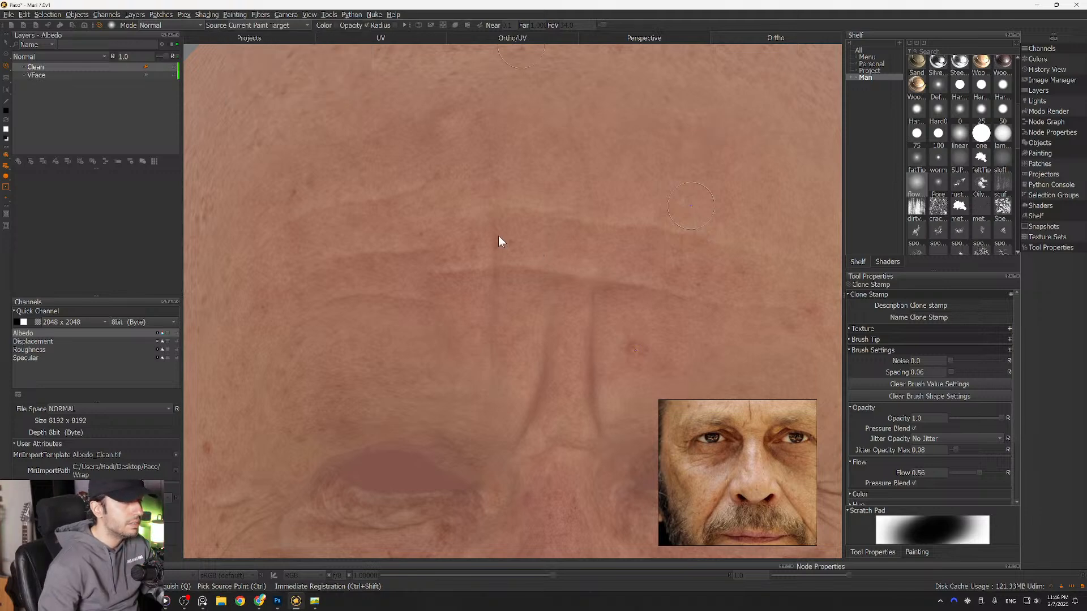
{"action": "left_click", "coordinate": [301, 24]}
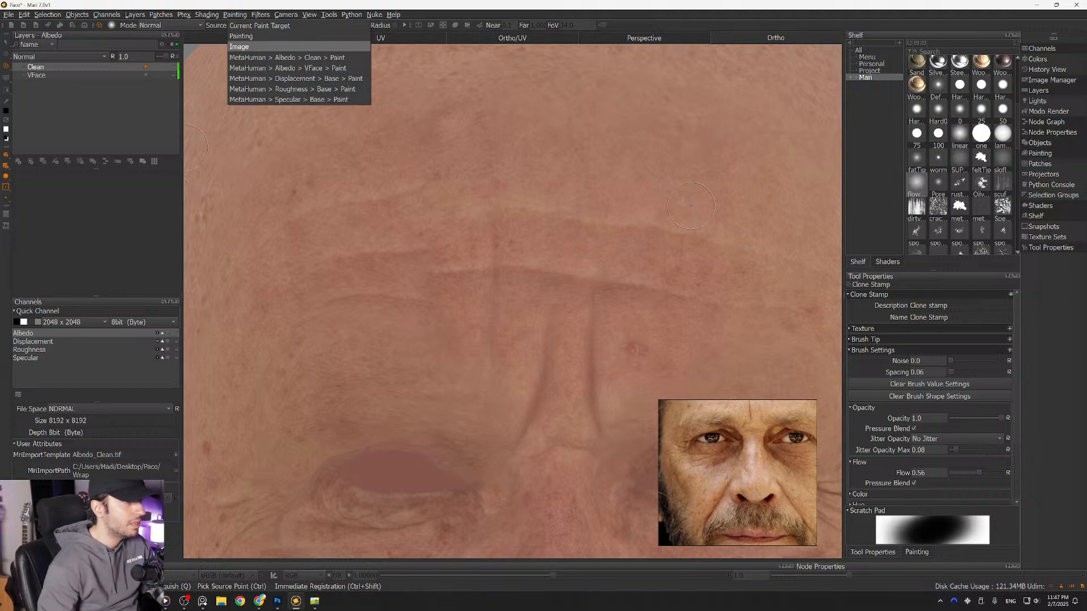
{"action": "left_click", "coordinate": [312, 67]}
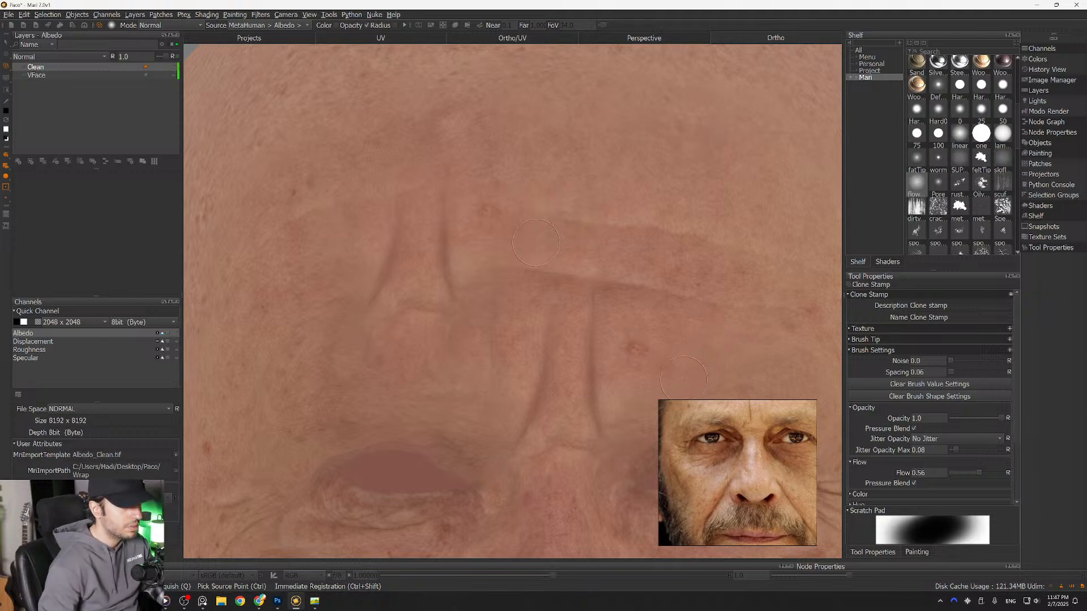
Step: Undo the test clone of the frown lines on the forehead
{"action": "key", "text": "ctrl+z"}
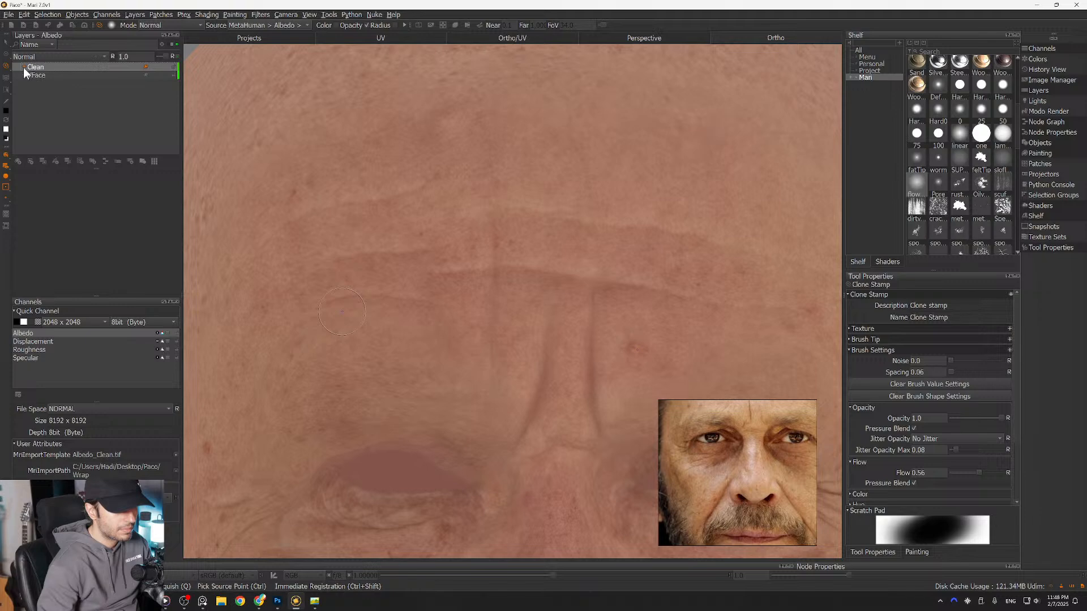
Step: Examine the under-eye skin, nose, cheeks and whole face for areas that need cleaning
{"action": "middle_click_drag", "start_coordinate": [617, 279], "coordinate": [538, 246], "text": "alt"}
{"action": "right_click_drag", "start_coordinate": [537, 246], "coordinate": [418, 401], "text": "alt"}
{"action": "middle_click_drag", "start_coordinate": [419, 401], "coordinate": [488, 226], "text": "alt"}
{"action": "right_click_drag", "start_coordinate": [415, 263], "coordinate": [456, 249], "text": "alt"}
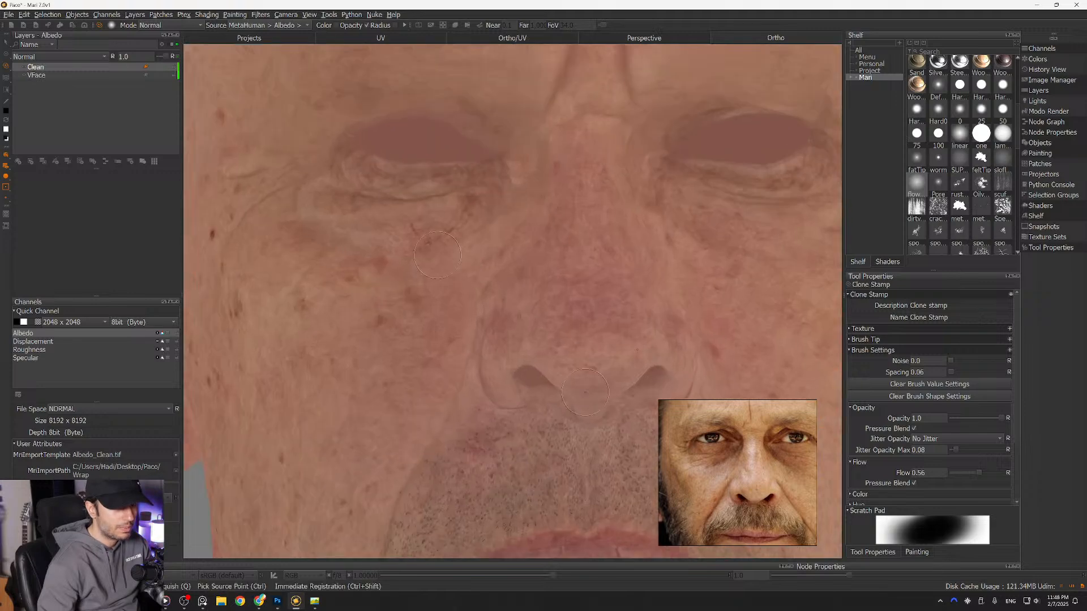
{"action": "middle_click_drag", "start_coordinate": [400, 256], "coordinate": [483, 270], "text": "alt"}
{"action": "right_click_drag", "start_coordinate": [442, 280], "coordinate": [469, 271], "text": "alt"}
{"action": "middle_click_drag", "start_coordinate": [470, 271], "coordinate": [483, 312], "text": "alt"}
{"action": "right_click_drag", "start_coordinate": [484, 313], "coordinate": [453, 301], "text": "alt"}
{"action": "middle_click_drag", "start_coordinate": [493, 330], "coordinate": [438, 321], "text": "alt"}
{"action": "mouse_move", "coordinate": [374, 289]}
{"action": "left_mouse_down", "text": "alt"}
{"action": "mouse_move", "coordinate": [476, 288]}
{"action": "mouse_move", "coordinate": [416, 297]}
{"action": "left_mouse_up", "text": "alt"}
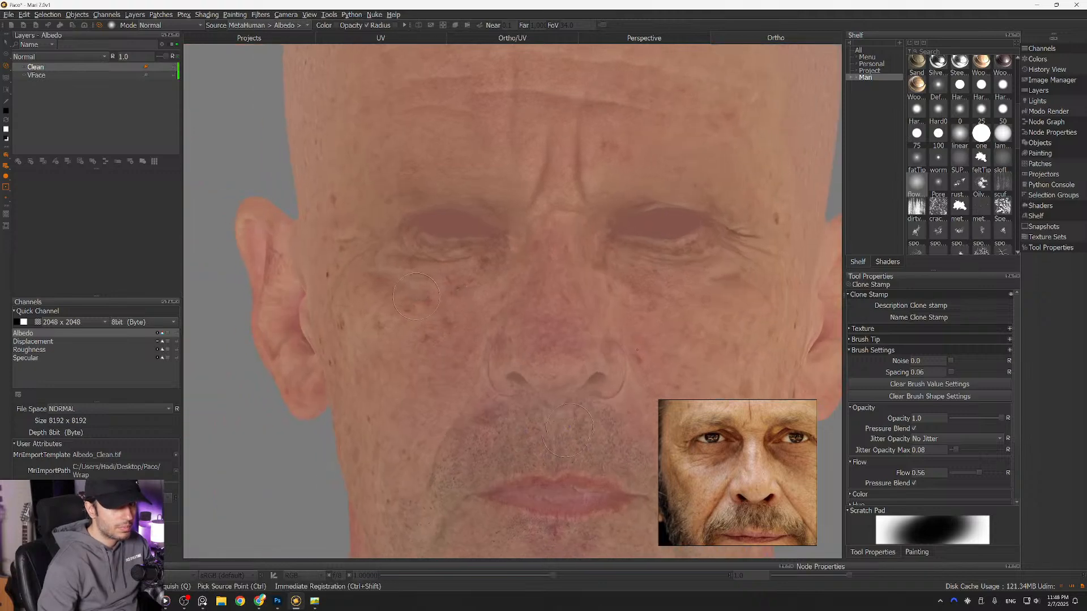
{"action": "right_click_drag", "start_coordinate": [416, 297], "coordinate": [443, 283], "text": "alt"}
{"action": "left_click_drag", "start_coordinate": [443, 283], "coordinate": [455, 296], "text": "alt"}
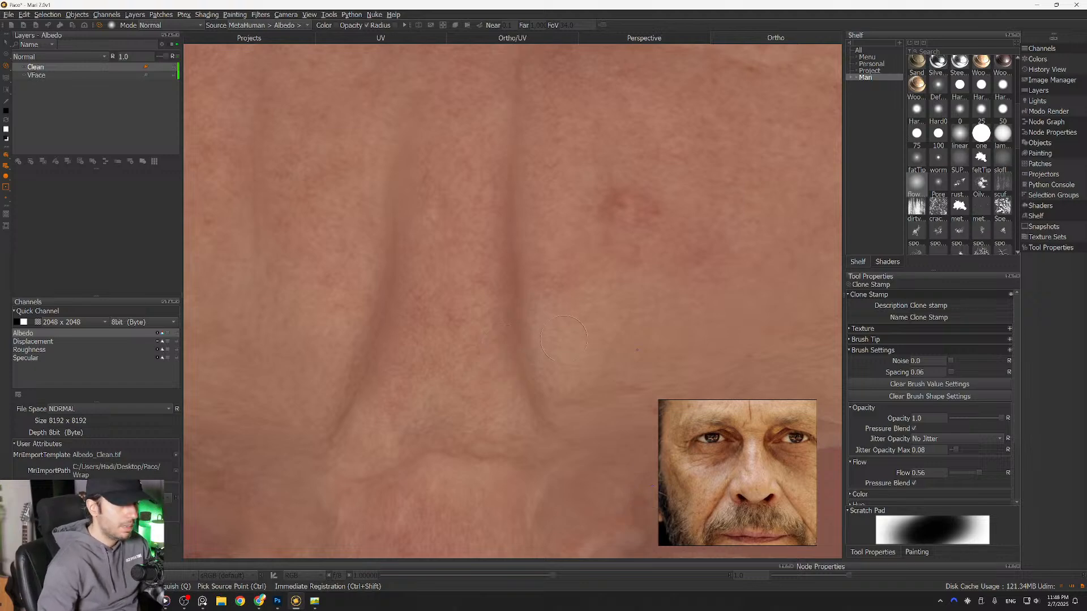
Step: Shift the reference photo so its forehead and frown lines are in view for comparison with the texture
{"action": "middle_click_drag", "start_coordinate": [504, 348], "coordinate": [533, 353]}
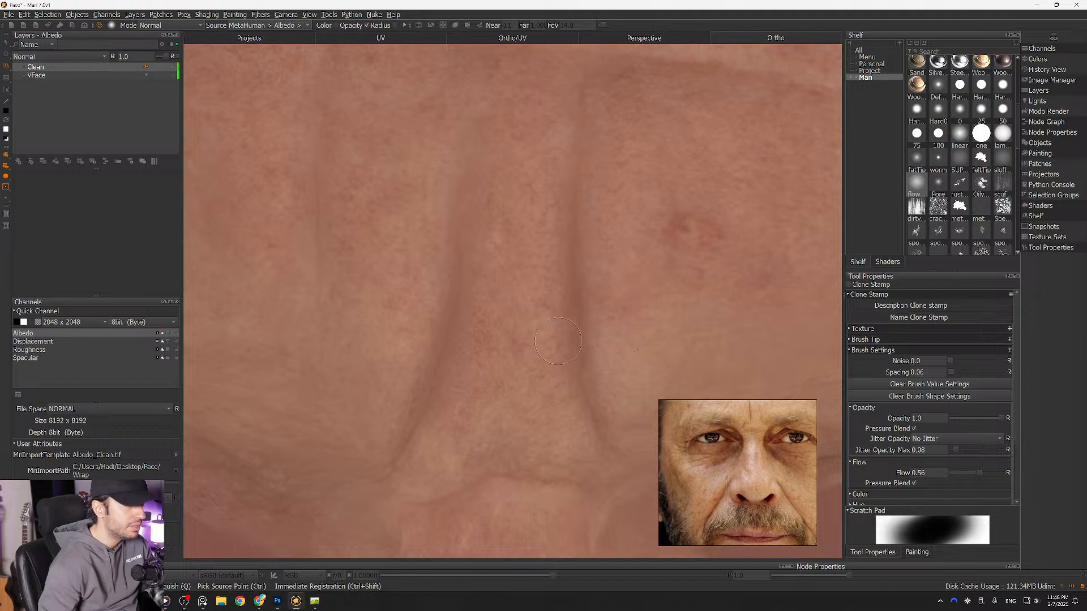
{"action": "left_click_drag", "start_coordinate": [753, 438], "coordinate": [755, 465]}
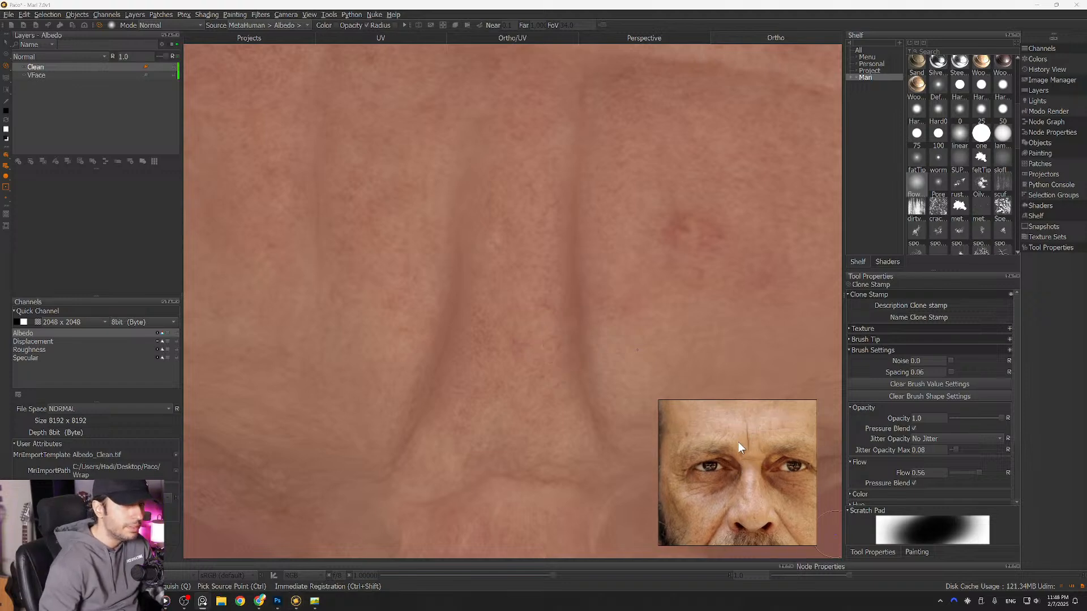
{"action": "middle_click_drag", "start_coordinate": [551, 300], "coordinate": [521, 294], "text": "alt"}
{"action": "right_click_drag", "start_coordinate": [521, 295], "coordinate": [479, 284], "text": "alt"}
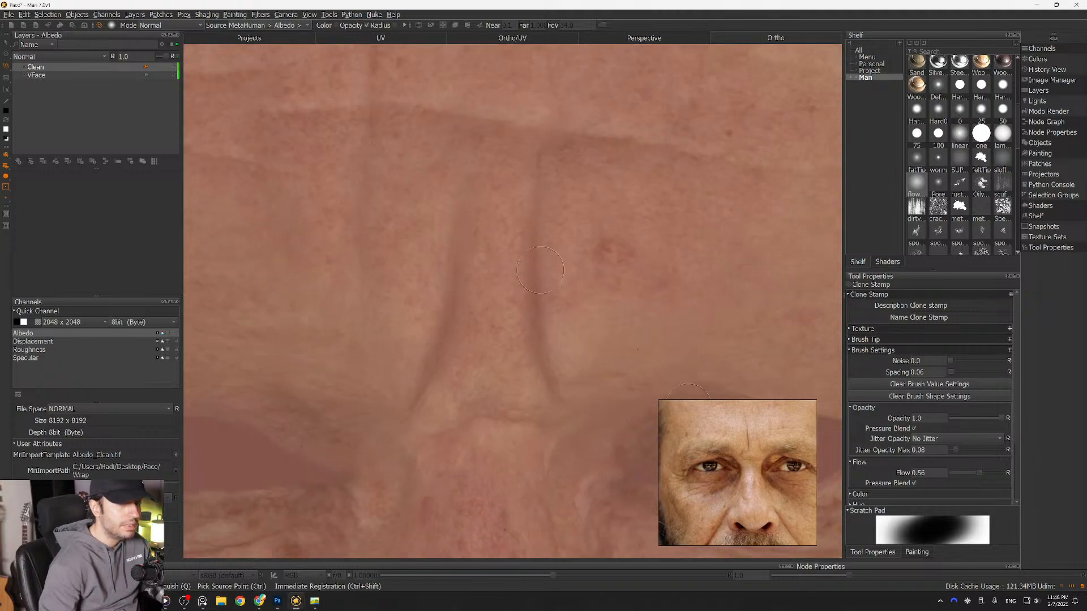
Step: Clone clean skin over the upper and middle parts of the right-hand frown line between the brows
{"action": "right_click_drag", "start_coordinate": [544, 251], "coordinate": [577, 262], "text": "alt"}
{"action": "middle_click_drag", "start_coordinate": [543, 256], "coordinate": [425, 289], "text": "alt"}
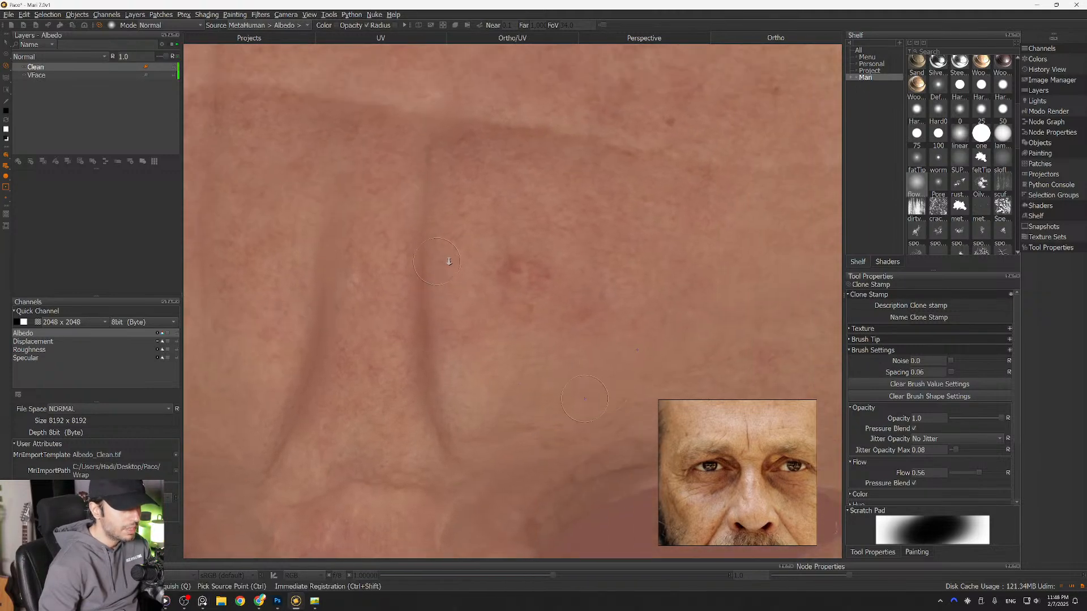
{"action": "right_click_drag", "start_coordinate": [452, 253], "coordinate": [480, 243], "text": "alt"}
{"action": "middle_click_drag", "start_coordinate": [431, 318], "coordinate": [488, 257], "text": "alt"}
{"action": "right_click_drag", "start_coordinate": [488, 257], "coordinate": [518, 249], "text": "alt"}
{"action": "middle_click_drag", "start_coordinate": [540, 276], "coordinate": [524, 334], "text": "alt"}
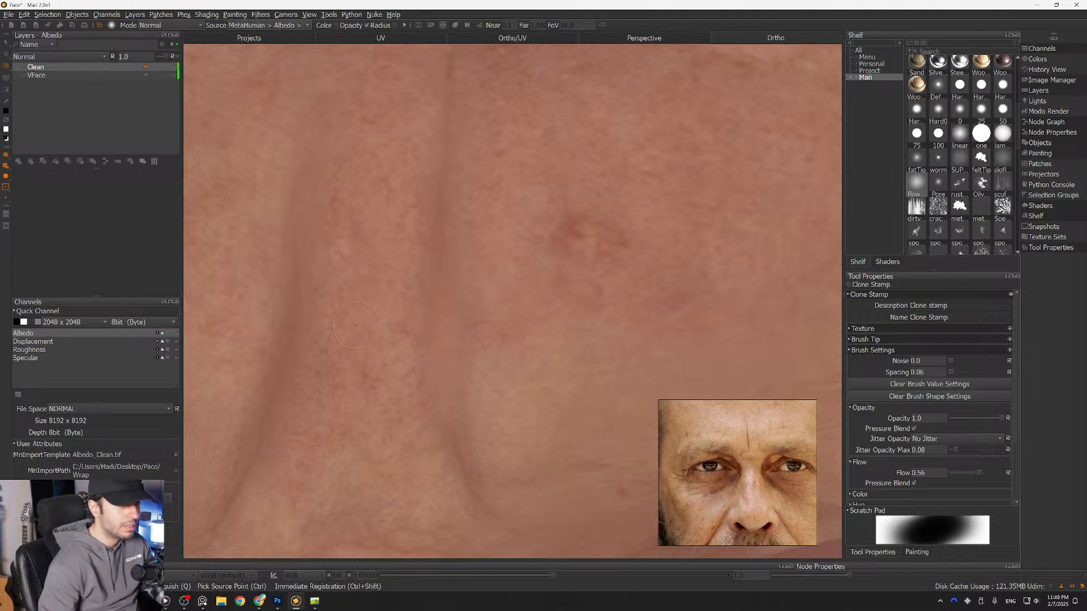
{"action": "middle_click_drag", "start_coordinate": [485, 198], "coordinate": [512, 353], "text": "alt"}
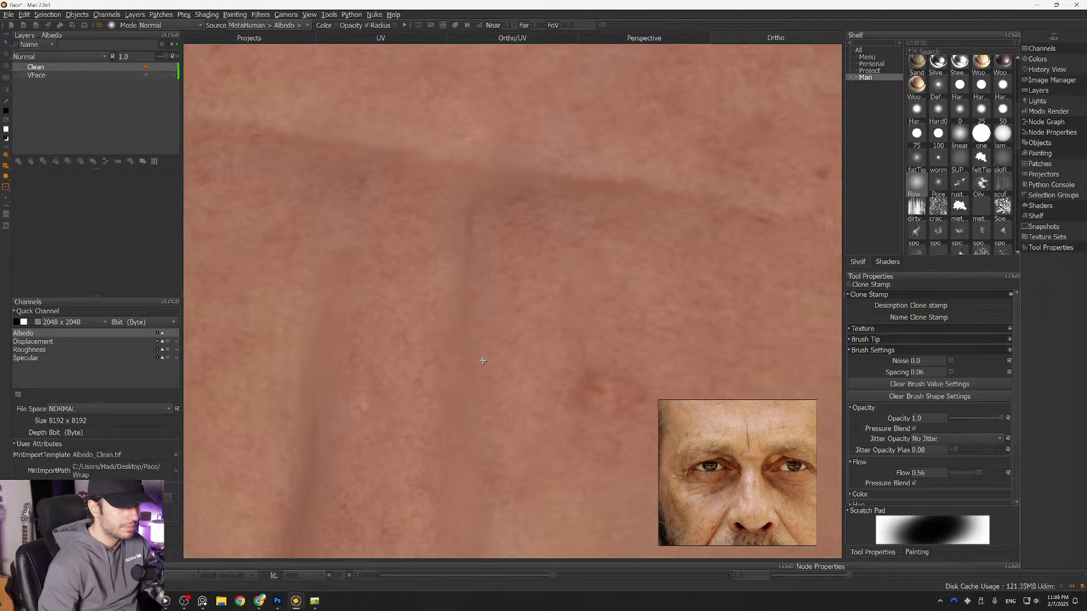
{"action": "middle_click_drag", "start_coordinate": [591, 243], "coordinate": [541, 206], "text": "alt"}
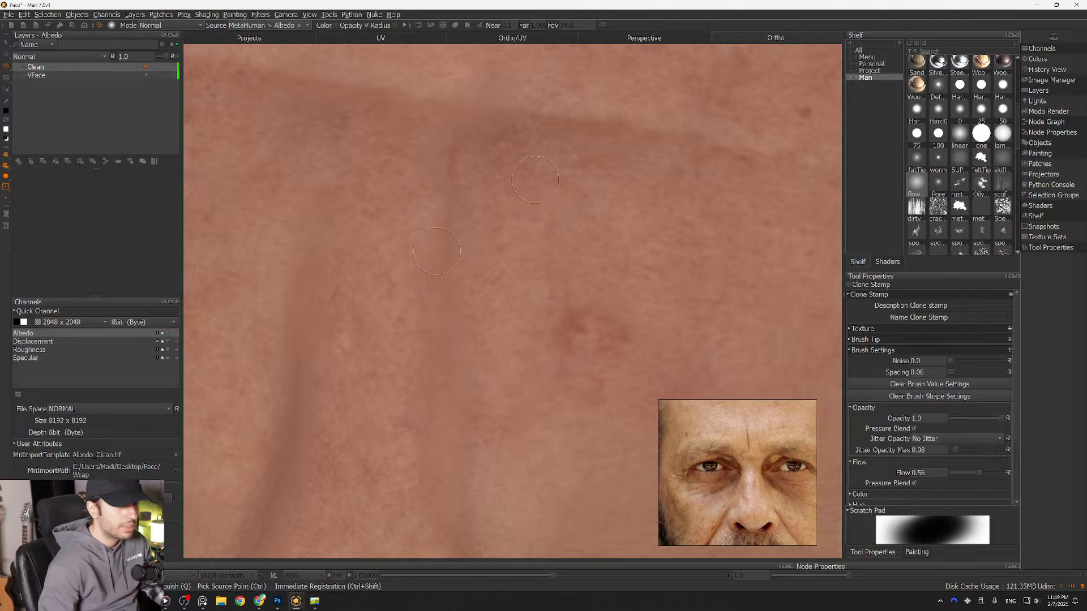
{"action": "mouse_move", "coordinate": [468, 250]}
{"action": "left_mouse_down", "text": "alt"}
{"action": "mouse_move", "coordinate": [456, 262]}
{"action": "mouse_move", "coordinate": [438, 193]}
{"action": "mouse_move", "coordinate": [541, 190]}
{"action": "left_mouse_up", "text": "alt"}
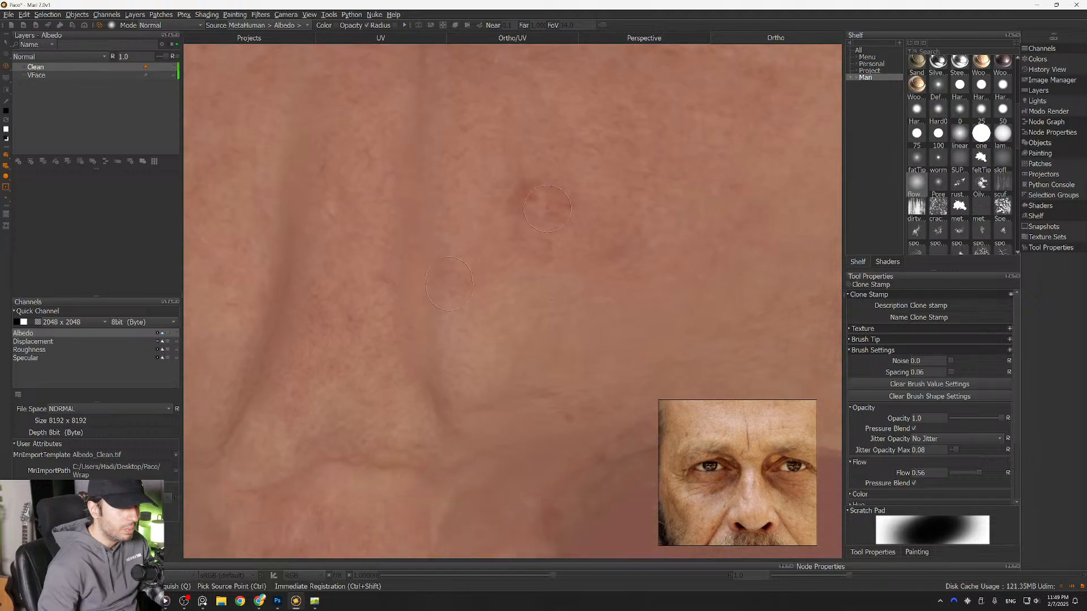
Step: Sample skin from between the frown lines and clone it along the lower half of the right-hand line
{"action": "right_click_drag", "start_coordinate": [442, 261], "coordinate": [430, 311], "text": "alt"}
{"action": "mouse_move", "coordinate": [430, 310]}
{"action": "middle_mouse_down", "text": "alt"}
{"action": "mouse_move", "coordinate": [429, 266]}
{"action": "mouse_move", "coordinate": [453, 293]}
{"action": "mouse_move", "coordinate": [482, 295]}
{"action": "mouse_move", "coordinate": [421, 300]}
{"action": "mouse_move", "coordinate": [410, 282]}
{"action": "mouse_move", "coordinate": [502, 283]}
{"action": "middle_mouse_up", "text": "alt"}
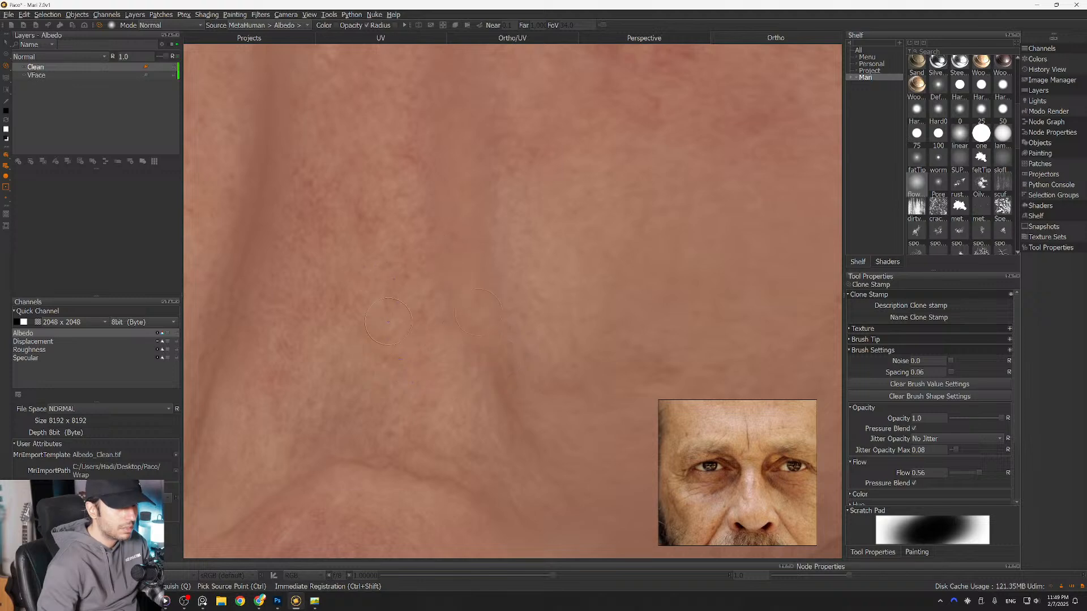
{"action": "middle_click_drag", "start_coordinate": [403, 317], "coordinate": [472, 342], "text": "alt"}
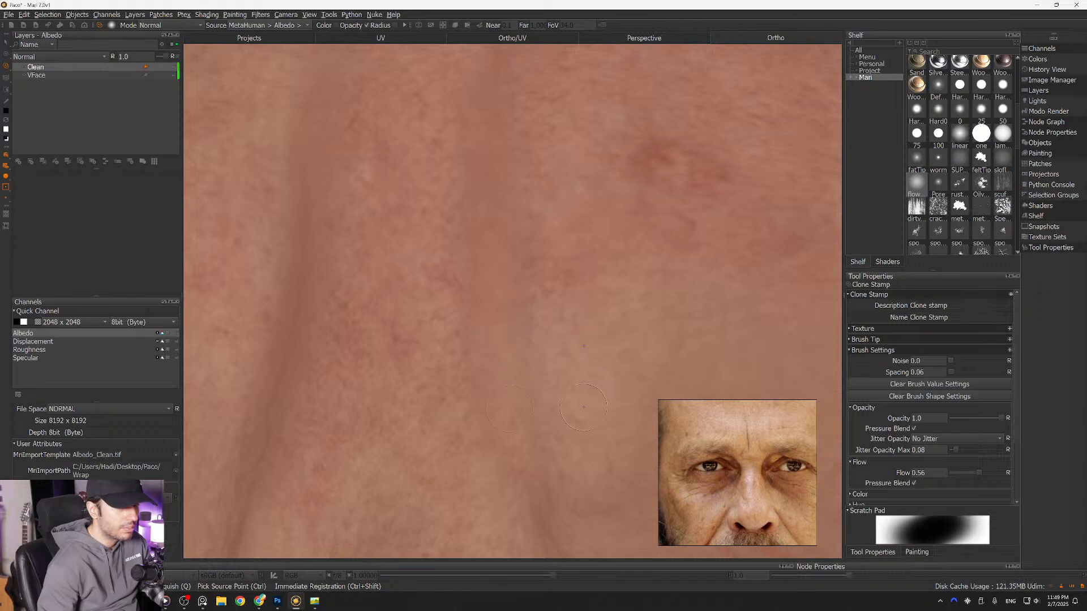
{"action": "left_click", "coordinate": [383, 297], "text": "ctrl"}
{"action": "mouse_move", "coordinate": [548, 285]}
{"action": "right_mouse_down", "text": "alt"}
{"action": "mouse_move", "coordinate": [368, 208]}
{"action": "mouse_move", "coordinate": [416, 238]}
{"action": "mouse_move", "coordinate": [530, 361]}
{"action": "mouse_move", "coordinate": [497, 345]}
{"action": "right_mouse_up", "text": "alt"}
{"action": "middle_click_drag", "start_coordinate": [498, 345], "coordinate": [451, 266], "text": "alt"}
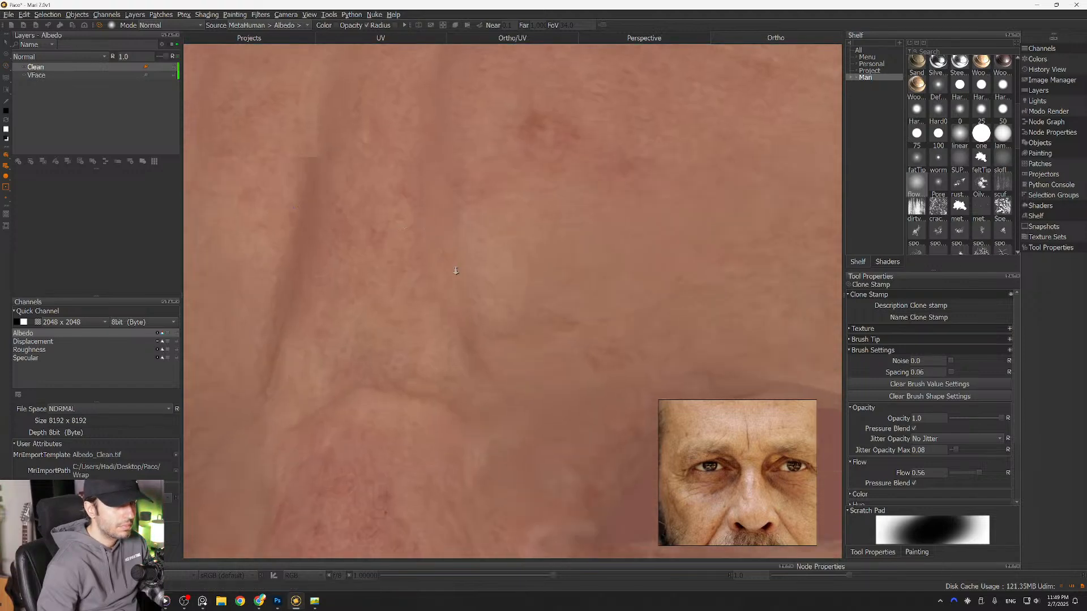
Step: Resample the skin between the frown lines and soften the remaining shading along the right-hand line
{"action": "right_click_drag", "start_coordinate": [451, 266], "coordinate": [498, 288], "text": "alt"}
{"action": "middle_click_drag", "start_coordinate": [448, 266], "coordinate": [483, 342], "text": "alt"}
{"action": "middle_click_drag", "start_coordinate": [482, 304], "coordinate": [498, 349], "text": "alt"}
{"action": "left_click", "coordinate": [411, 349], "text": "ctrl"}
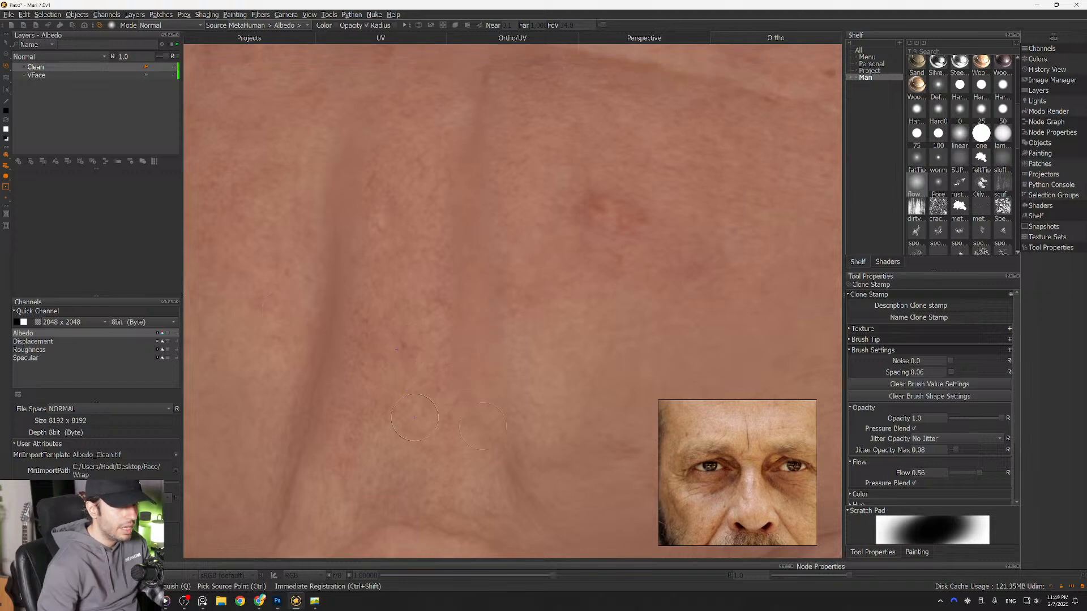
{"action": "middle_click_drag", "start_coordinate": [493, 232], "coordinate": [487, 305], "text": "alt"}
Step: Examine the left-hand frown line and the horizontal forehead crease above it, close up and from further away
{"action": "mouse_move", "coordinate": [488, 305]}
{"action": "left_mouse_down", "text": "alt"}
{"action": "mouse_move", "coordinate": [475, 228]}
{"action": "mouse_move", "coordinate": [444, 320]}
{"action": "mouse_move", "coordinate": [420, 267]}
{"action": "left_mouse_up", "text": "alt"}
{"action": "middle_click_drag", "start_coordinate": [421, 267], "coordinate": [478, 300], "text": "alt"}
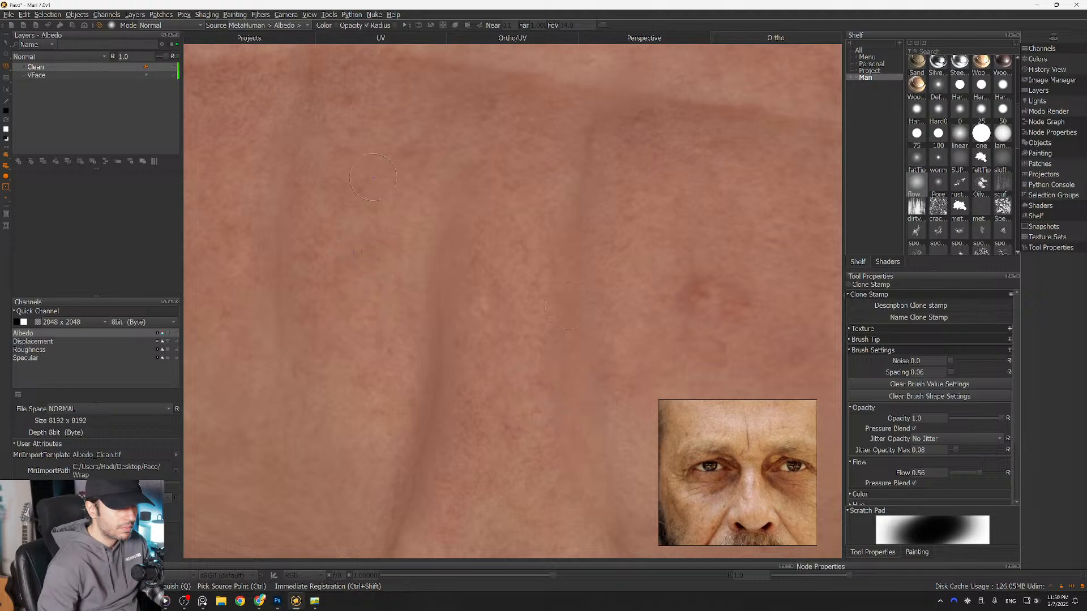
{"action": "middle_click_drag", "start_coordinate": [359, 285], "coordinate": [331, 280], "text": "alt"}
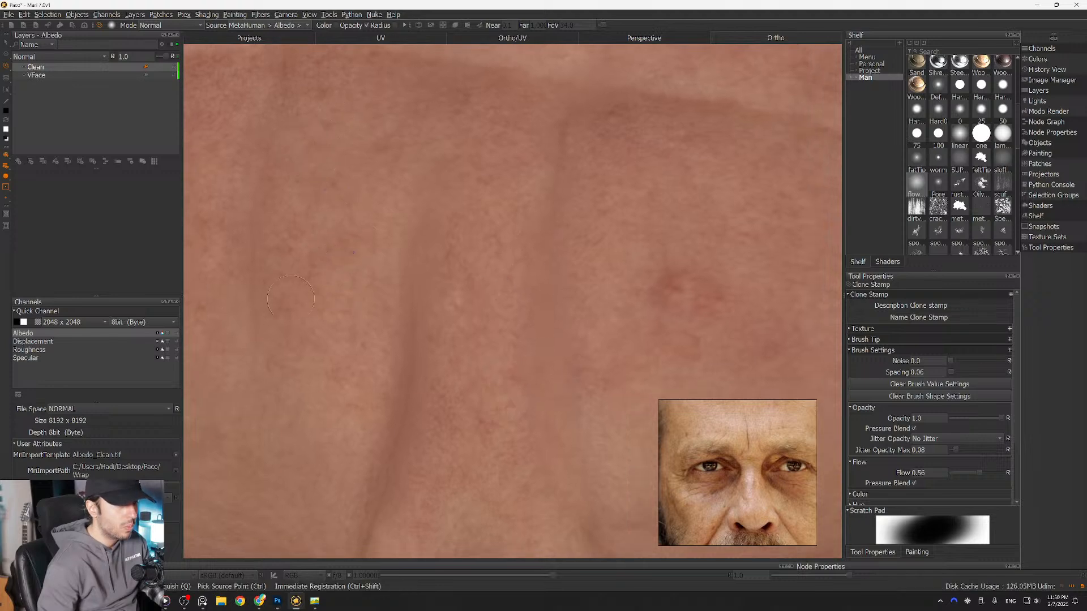
{"action": "middle_click_drag", "start_coordinate": [382, 253], "coordinate": [257, 289], "text": "alt"}
{"action": "middle_click_drag", "start_coordinate": [365, 431], "coordinate": [364, 362], "text": "alt"}
{"action": "right_click_drag", "start_coordinate": [429, 272], "coordinate": [428, 223], "text": "alt"}
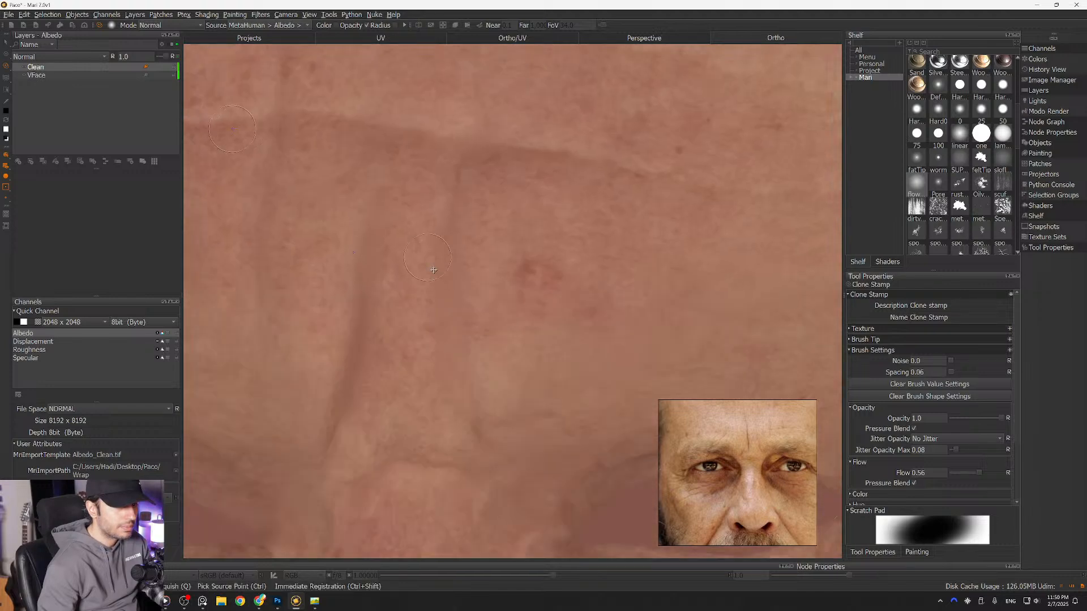
{"action": "middle_click_drag", "start_coordinate": [429, 223], "coordinate": [459, 259], "text": "alt"}
{"action": "right_click_drag", "start_coordinate": [460, 259], "coordinate": [474, 306], "text": "alt"}
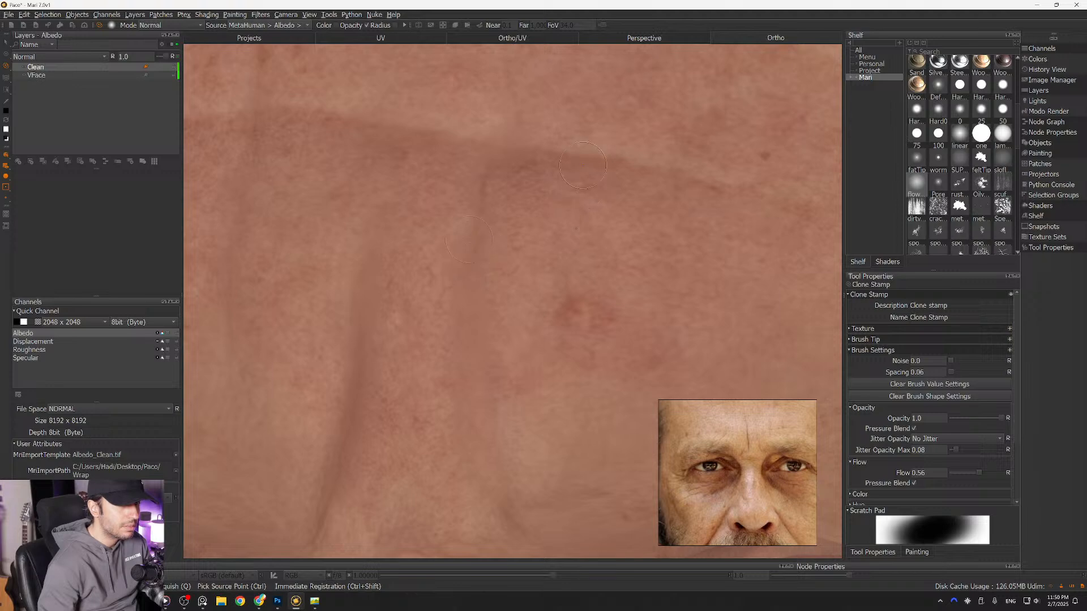
Step: Sample the lighter skin above the inner brow and clone it over the lower end of the right-hand frown line
{"action": "left_click", "coordinate": [556, 420], "text": "ctrl"}
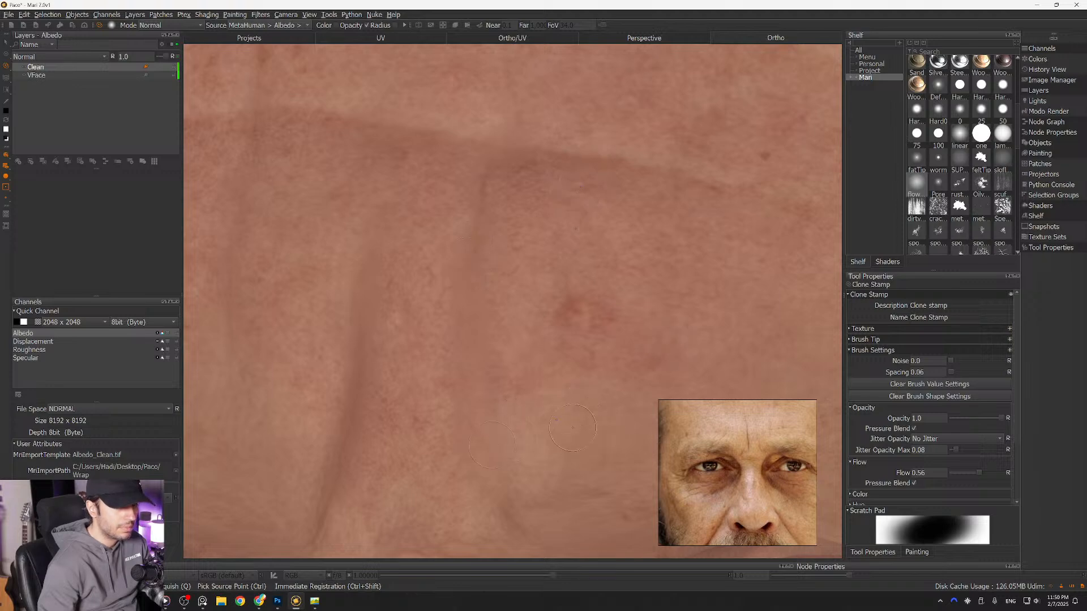
{"action": "middle_click_drag", "start_coordinate": [476, 368], "coordinate": [438, 323], "text": "alt"}
{"action": "right_click_drag", "start_coordinate": [438, 323], "coordinate": [374, 313], "text": "alt"}
{"action": "middle_click_drag", "start_coordinate": [374, 312], "coordinate": [334, 278], "text": "alt"}
{"action": "right_click_drag", "start_coordinate": [334, 277], "coordinate": [500, 333], "text": "alt"}
{"action": "middle_click_drag", "start_coordinate": [500, 332], "coordinate": [529, 341], "text": "alt"}
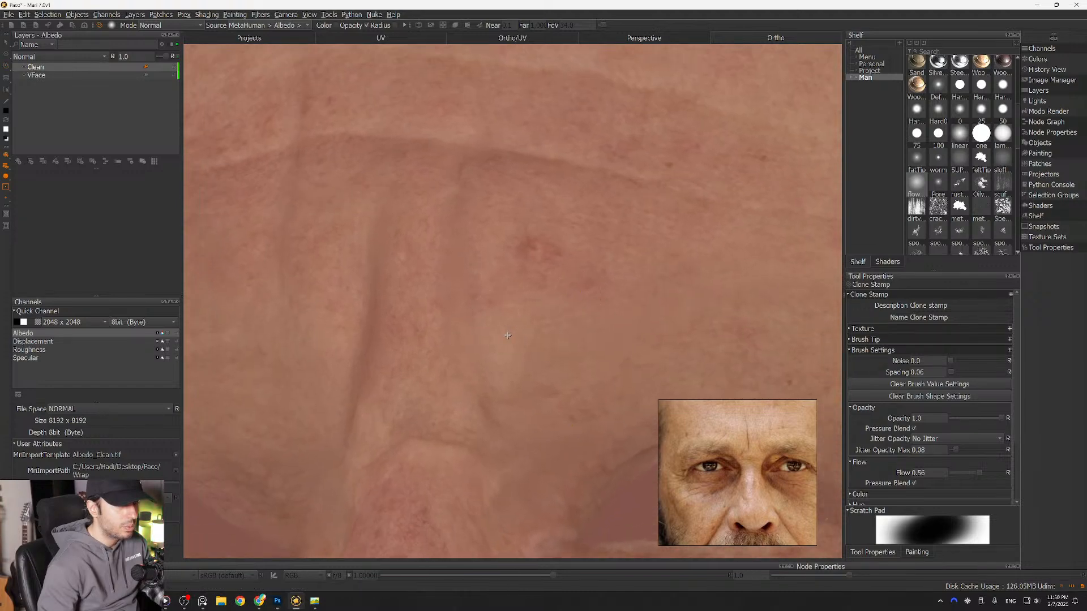
{"action": "right_click_drag", "start_coordinate": [526, 311], "coordinate": [554, 285], "text": "alt"}
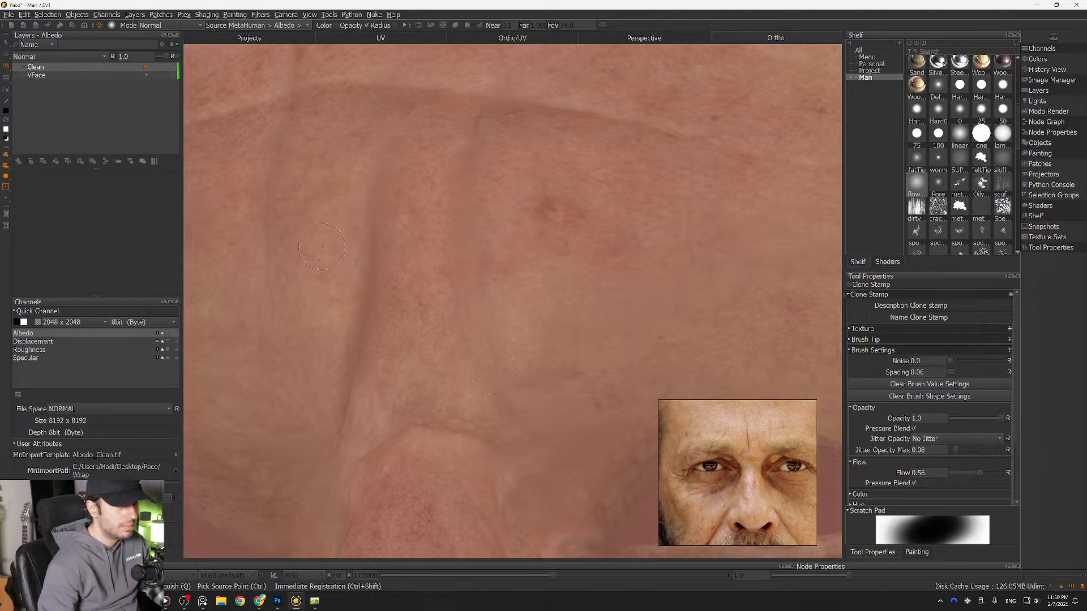
Step: Sample skin around the red blemish and clone it over the upper end of the right-hand frown line below the forehead crease
{"action": "left_click", "coordinate": [538, 284], "text": "ctrl"}
{"action": "middle_click_drag", "start_coordinate": [519, 228], "coordinate": [525, 291], "text": "alt"}
{"action": "mouse_move", "coordinate": [524, 268]}
{"action": "left_mouse_down", "text": "alt"}
{"action": "mouse_move", "coordinate": [527, 238]}
{"action": "mouse_move", "coordinate": [509, 260]}
{"action": "left_mouse_up", "text": "alt"}
{"action": "mouse_move", "coordinate": [510, 249]}
{"action": "right_mouse_down", "text": "alt"}
{"action": "mouse_move", "coordinate": [465, 238]}
{"action": "mouse_move", "coordinate": [502, 242]}
{"action": "right_mouse_up", "text": "alt"}
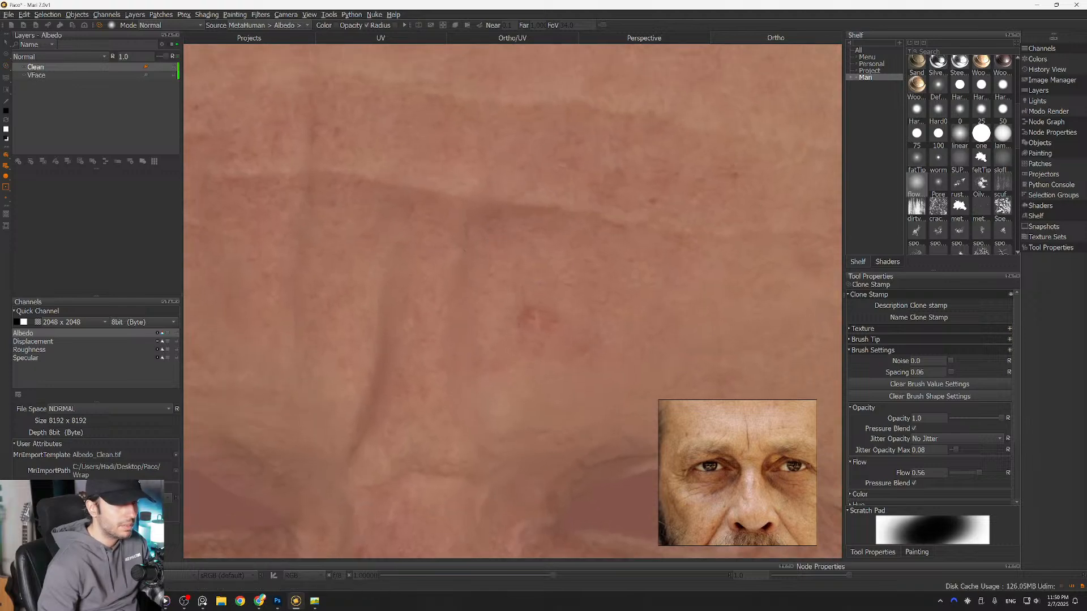
{"action": "left_click_drag", "start_coordinate": [501, 242], "coordinate": [483, 306], "text": "alt"}
{"action": "middle_click_drag", "start_coordinate": [483, 283], "coordinate": [498, 300], "text": "alt"}
{"action": "right_click_drag", "start_coordinate": [498, 283], "coordinate": [542, 273], "text": "alt"}
{"action": "left_click", "coordinate": [546, 285], "text": "ctrl"}
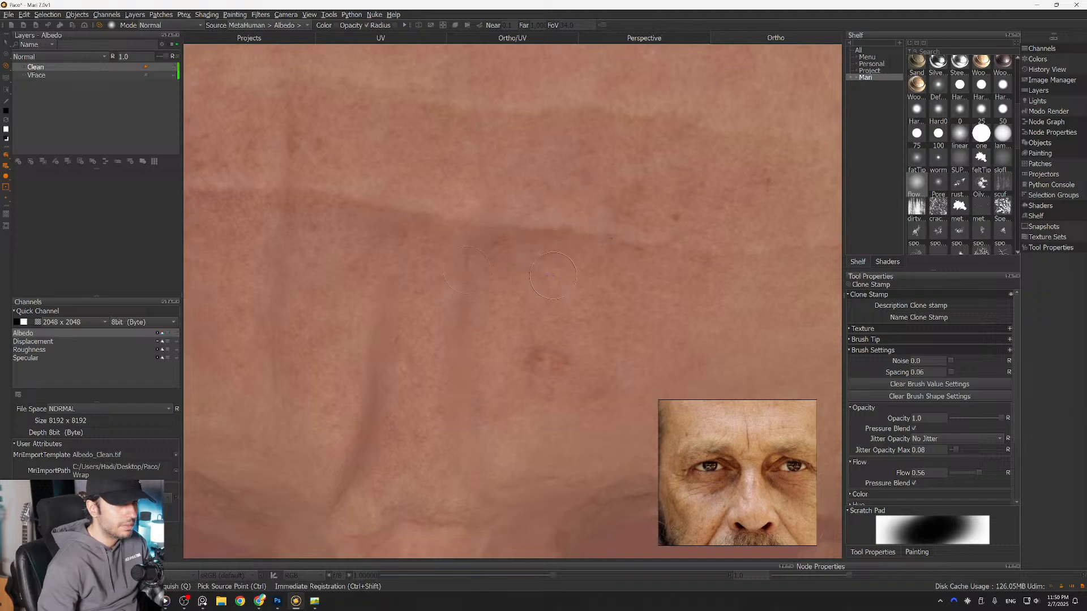
{"action": "middle_click_drag", "start_coordinate": [461, 269], "coordinate": [425, 179], "text": "alt"}
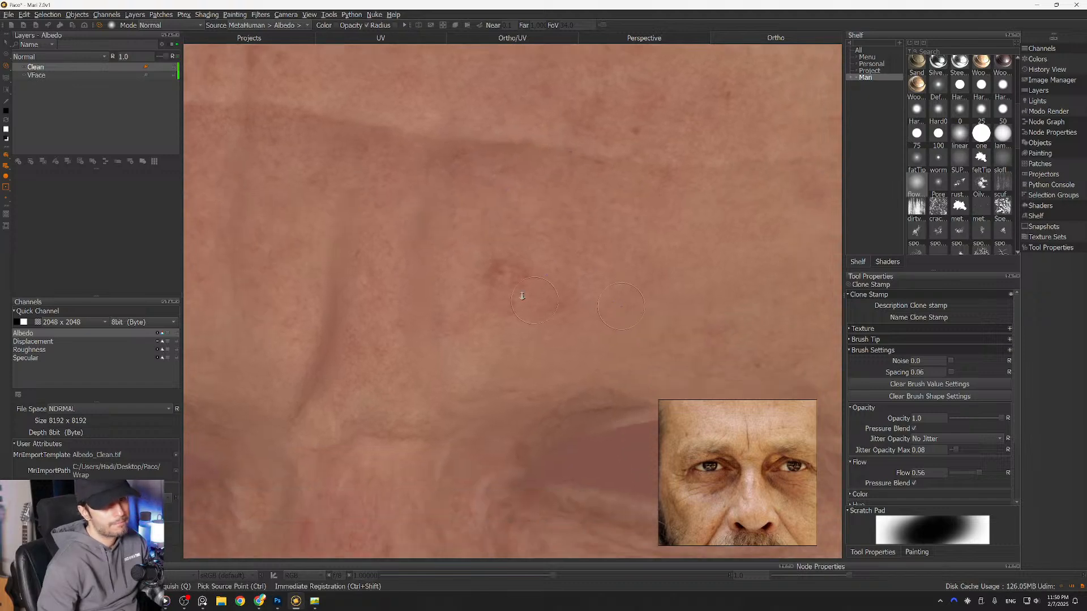
Step: Clone clean skin over the left-hand frown line between the brows to soften it
{"action": "right_click_drag", "start_coordinate": [425, 180], "coordinate": [431, 297], "text": "alt"}
{"action": "mouse_move", "coordinate": [431, 297]}
{"action": "left_mouse_down", "text": "alt"}
{"action": "mouse_move", "coordinate": [367, 283]}
{"action": "mouse_move", "coordinate": [444, 321]}
{"action": "left_mouse_up", "text": "alt"}
{"action": "right_click_drag", "start_coordinate": [443, 321], "coordinate": [444, 202], "text": "alt"}
{"action": "mouse_move", "coordinate": [317, 292]}
{"action": "middle_mouse_down", "text": "alt"}
{"action": "mouse_move", "coordinate": [435, 275]}
{"action": "mouse_move", "coordinate": [477, 311]}
{"action": "middle_mouse_up", "text": "alt"}
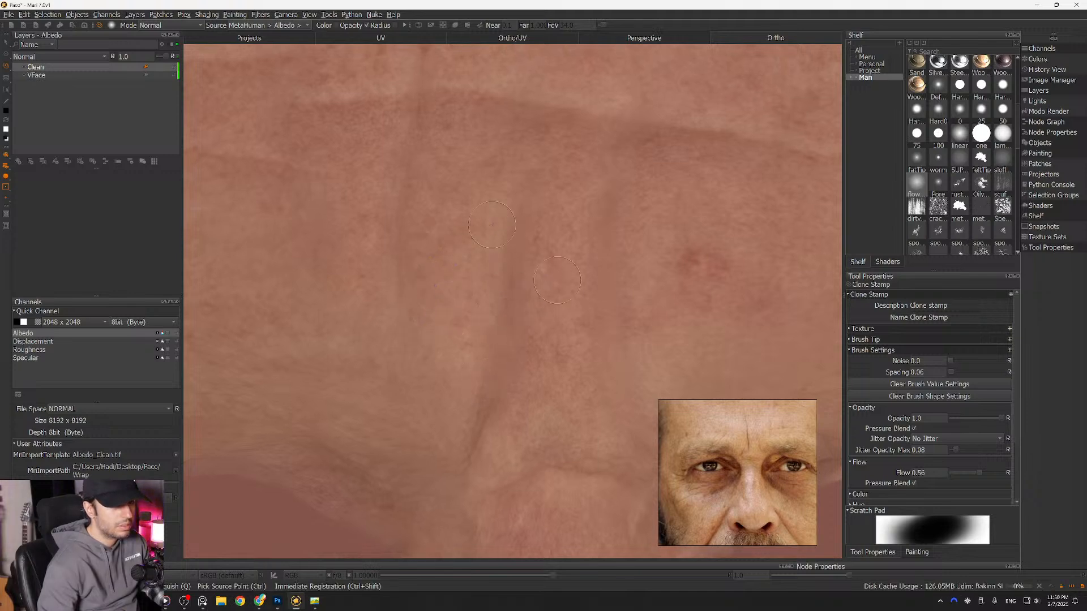
{"action": "middle_click_drag", "start_coordinate": [563, 279], "coordinate": [499, 285], "text": "alt"}
{"action": "right_click_drag", "start_coordinate": [500, 286], "coordinate": [499, 204], "text": "alt"}
{"action": "middle_click_drag", "start_coordinate": [499, 204], "coordinate": [436, 190], "text": "alt"}
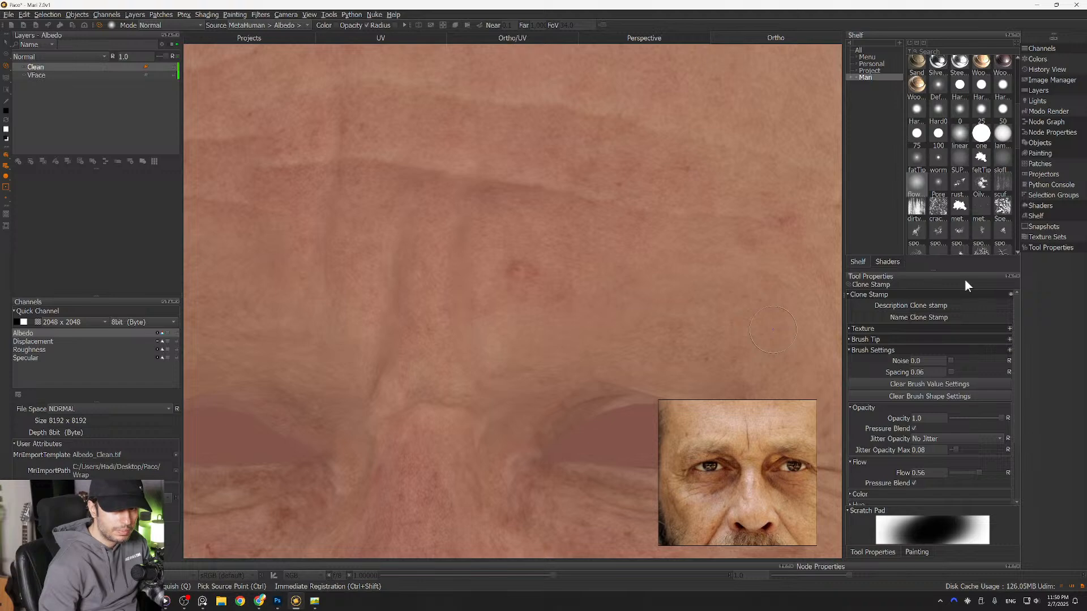
Step: Disable pressure blend for the clone stamp's flow and set the flow to 1.0
{"action": "mouse_move", "coordinate": [1014, 321]}
{"action": "left_mouse_down"}
{"action": "mouse_move", "coordinate": [1016, 368]}
{"action": "mouse_move", "coordinate": [1008, 343]}
{"action": "left_mouse_up"}
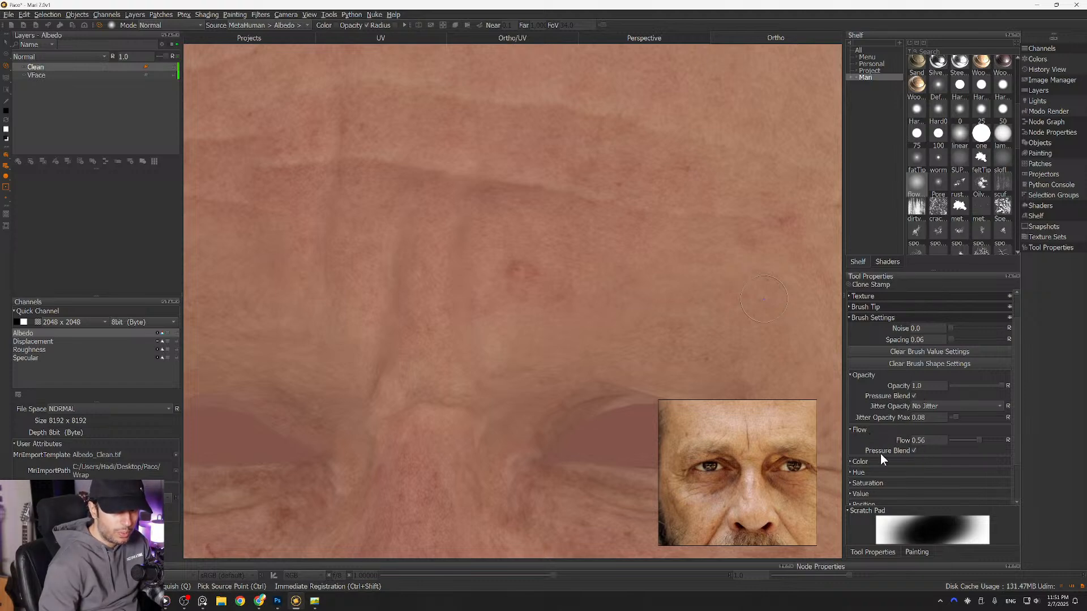
{"action": "left_click", "coordinate": [914, 451]}
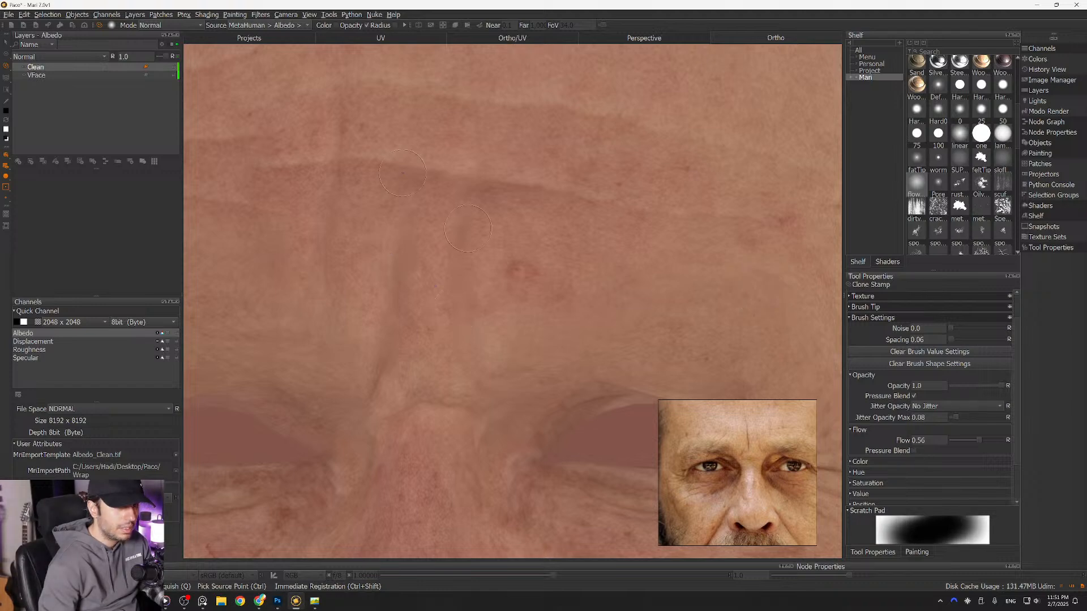
{"action": "mouse_move", "coordinate": [460, 286]}
{"action": "middle_mouse_down"}
{"action": "mouse_move", "coordinate": [584, 253]}
{"action": "mouse_move", "coordinate": [548, 237]}
{"action": "middle_mouse_up"}
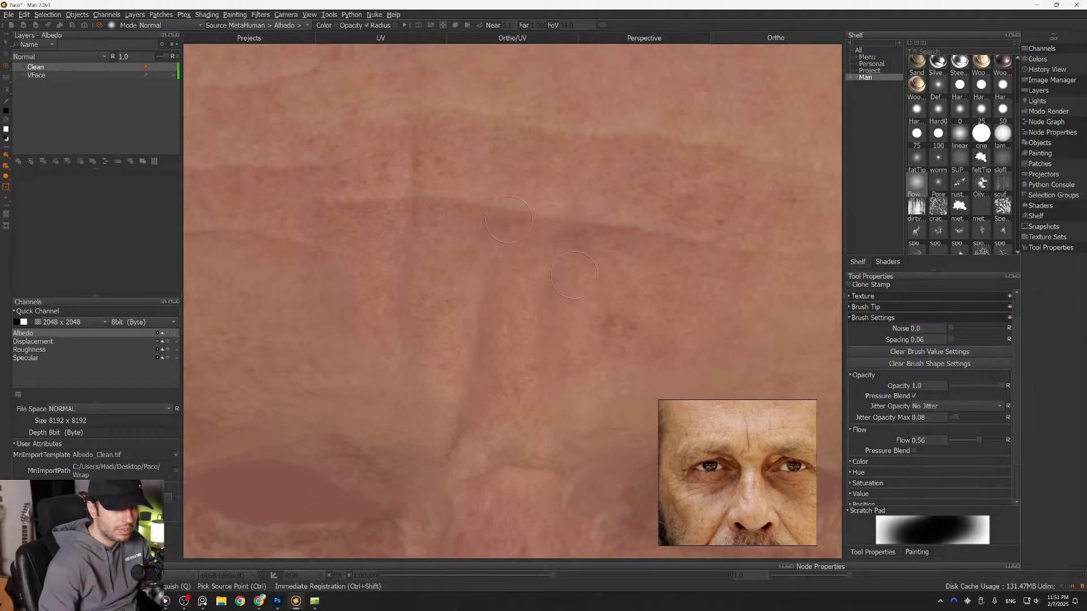
{"action": "left_click_drag", "start_coordinate": [981, 440], "coordinate": [1012, 449]}
Step: Clone stamp over the upper and middle parts of the left-hand frown line at full flow
{"action": "left_click_drag", "start_coordinate": [446, 278], "coordinate": [414, 287], "text": "alt"}
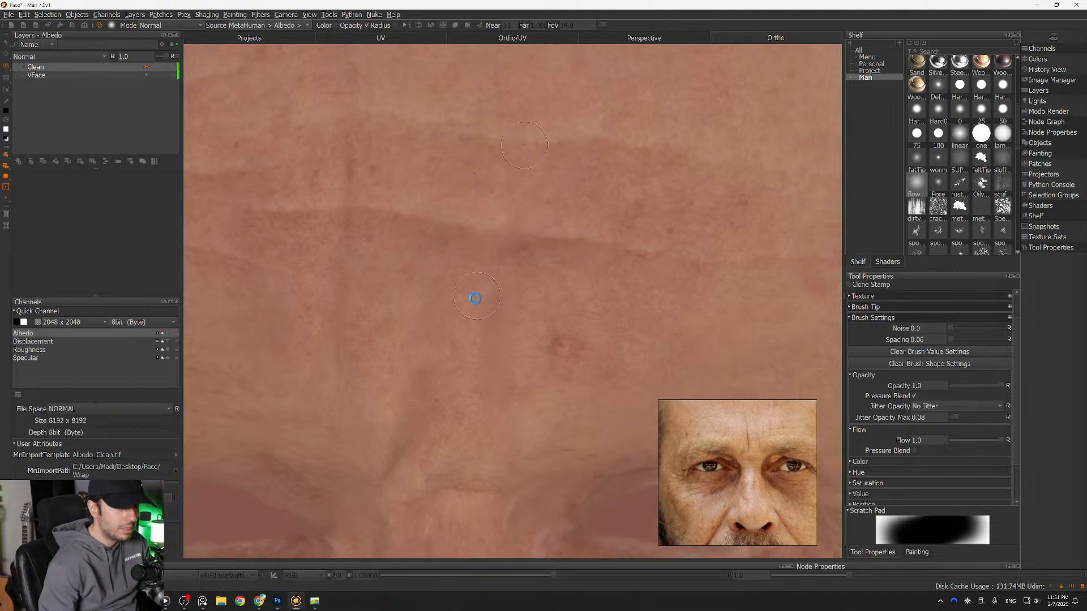
{"action": "middle_click_drag", "start_coordinate": [483, 305], "coordinate": [529, 294], "text": "alt"}
{"action": "right_click_drag", "start_coordinate": [529, 294], "coordinate": [449, 240], "text": "alt"}
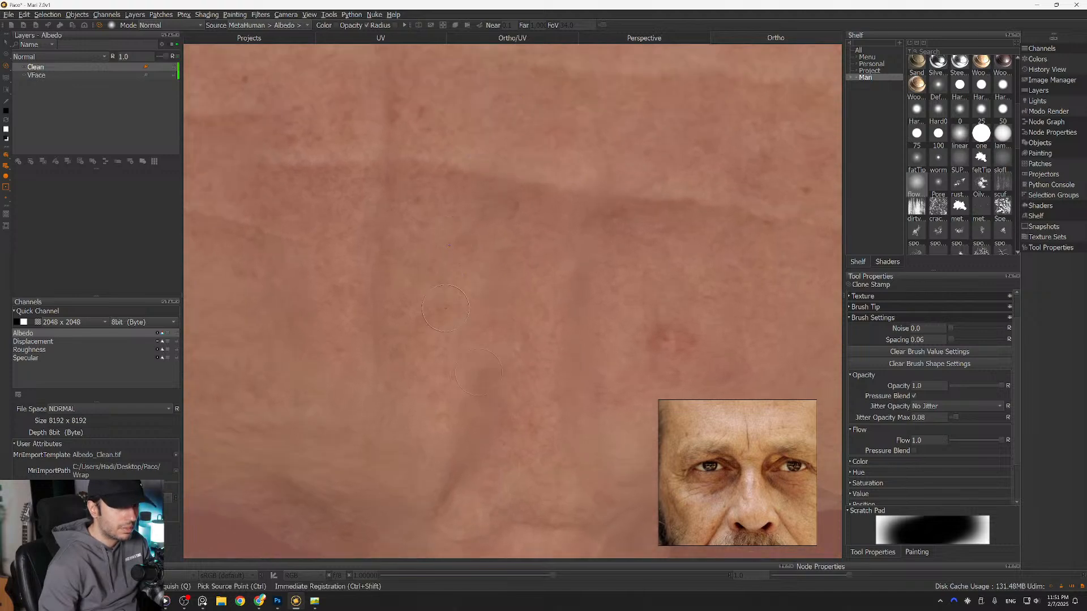
{"action": "middle_click_drag", "start_coordinate": [523, 316], "coordinate": [412, 303], "text": "alt"}
{"action": "right_click_drag", "start_coordinate": [412, 303], "coordinate": [396, 300], "text": "alt"}
{"action": "middle_click_drag", "start_coordinate": [397, 300], "coordinate": [507, 262], "text": "alt"}
{"action": "right_click_drag", "start_coordinate": [507, 262], "coordinate": [615, 223], "text": "alt"}
{"action": "middle_click_drag", "start_coordinate": [615, 223], "coordinate": [606, 263], "text": "alt"}
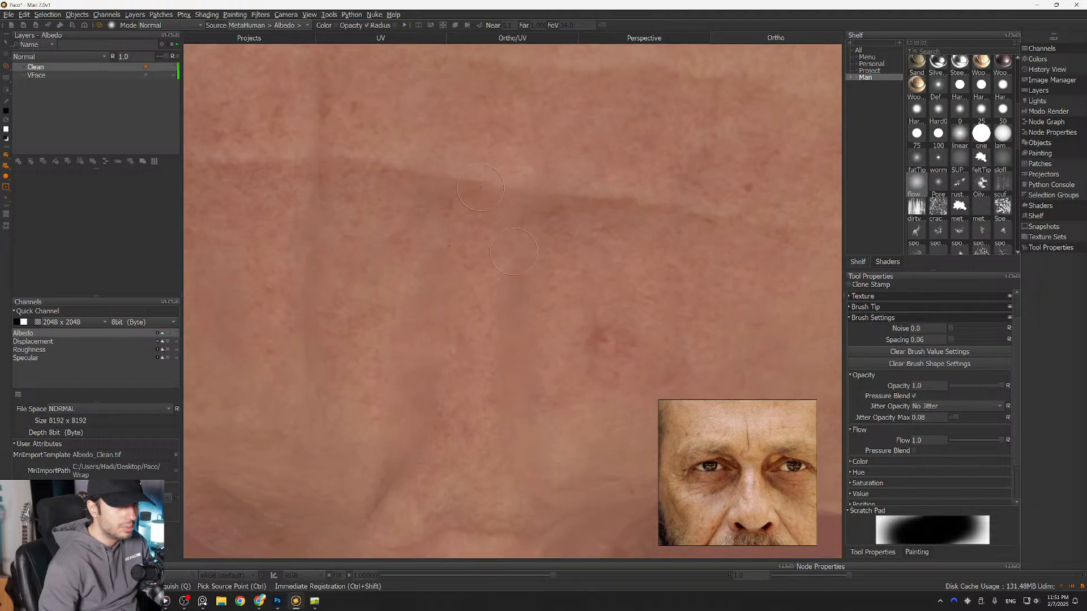
Step: Sample skin above the red blemish and clone it over the middle of the right-hand frown line between the brows
{"action": "left_click", "coordinate": [610, 262], "text": "ctrl"}
{"action": "left_click_drag", "start_coordinate": [515, 325], "coordinate": [510, 347]}
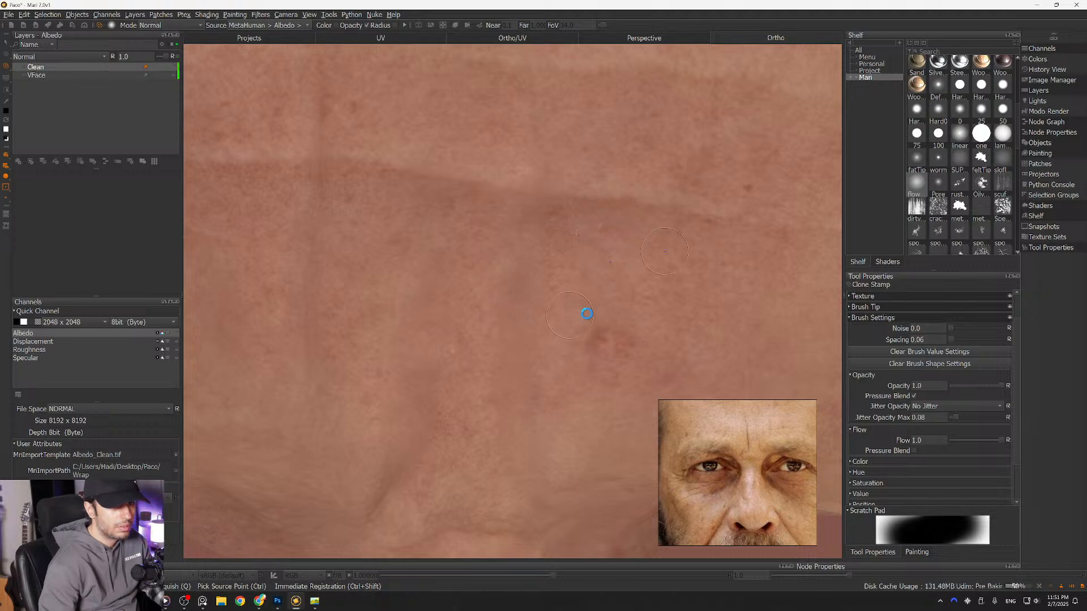
{"action": "middle_click_drag", "start_coordinate": [585, 303], "coordinate": [525, 219], "text": "alt"}
{"action": "left_click_drag", "start_coordinate": [525, 219], "coordinate": [523, 193], "text": "alt"}
Step: Sample smooth skin above the nose bridge and clone it over the lower part of the frown lines
{"action": "left_click", "coordinate": [520, 371], "text": "ctrl"}
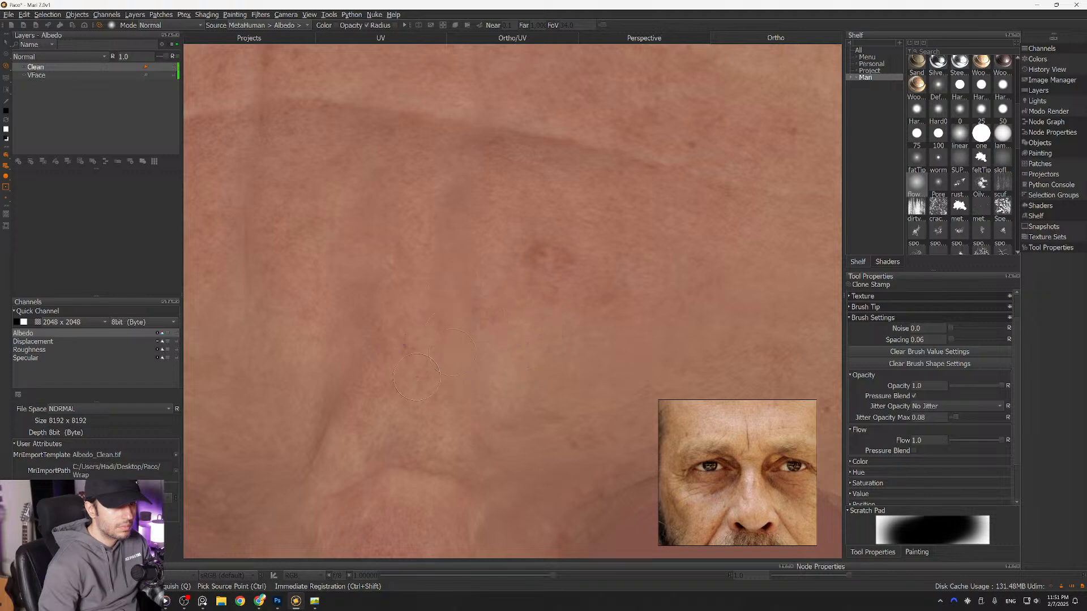
{"action": "mouse_move", "coordinate": [440, 386]}
{"action": "right_mouse_down", "text": "alt"}
{"action": "mouse_move", "coordinate": [454, 231]}
{"action": "mouse_move", "coordinate": [430, 198]}
{"action": "right_mouse_up", "text": "alt"}
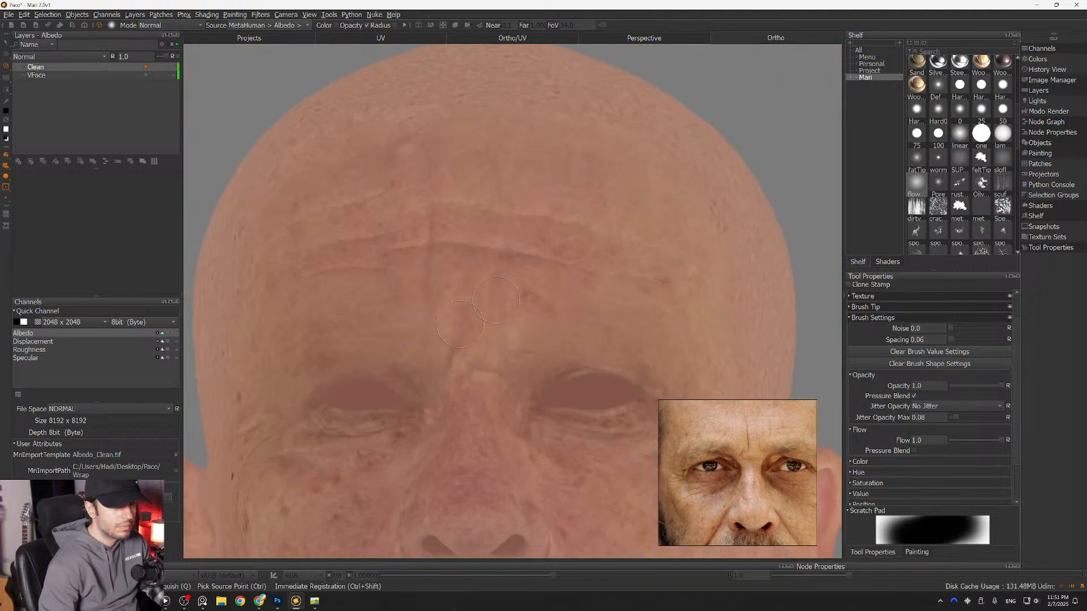
{"action": "middle_click_drag", "start_coordinate": [514, 309], "coordinate": [500, 301], "text": "alt"}
{"action": "right_click_drag", "start_coordinate": [464, 325], "coordinate": [546, 331], "text": "alt"}
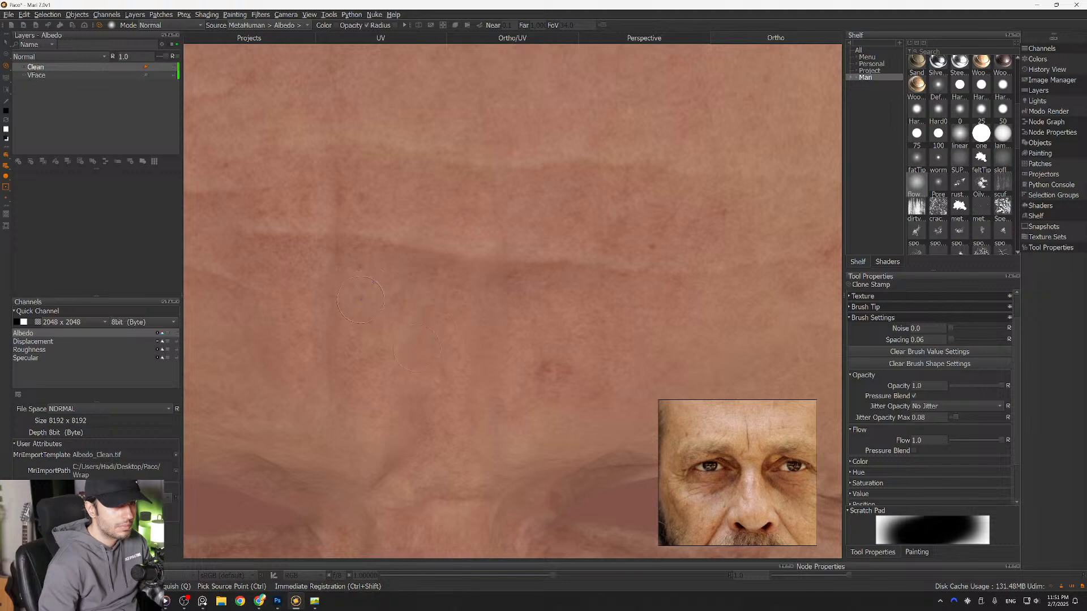
{"action": "middle_click_drag", "start_coordinate": [443, 291], "coordinate": [524, 282], "text": "alt"}
{"action": "right_click_drag", "start_coordinate": [400, 261], "coordinate": [380, 192], "text": "alt"}
Step: Sample clean forehead skin and clone it between the frown lines below the lower forehead crease
{"action": "left_click", "coordinate": [351, 175], "text": "ctrl"}
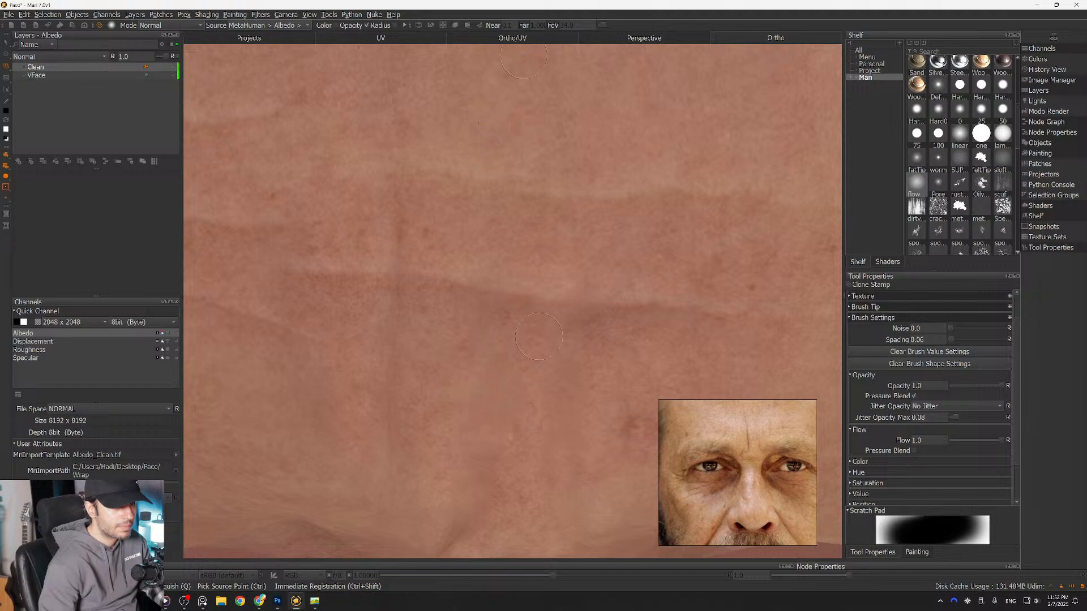
{"action": "scroll", "coordinate": [539, 243], "scroll_direction": "down", "scroll_amount": 5}
{"action": "scroll", "coordinate": [539, 244], "scroll_direction": "up", "scroll_amount": 4}
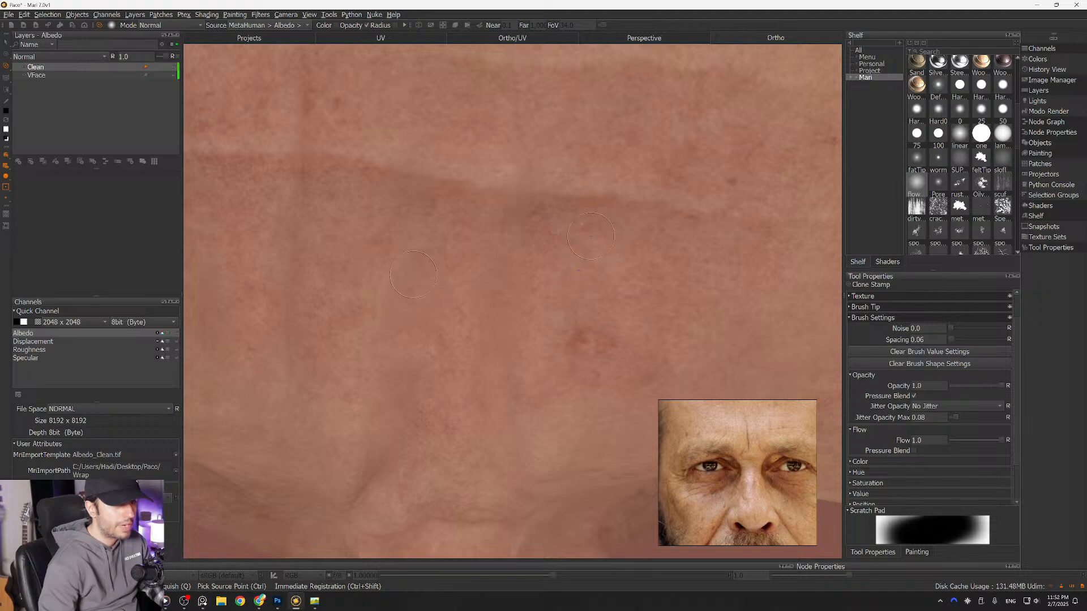
{"action": "middle_click_drag", "start_coordinate": [432, 238], "coordinate": [453, 236]}
{"action": "left_click_drag", "start_coordinate": [464, 304], "coordinate": [469, 314]}
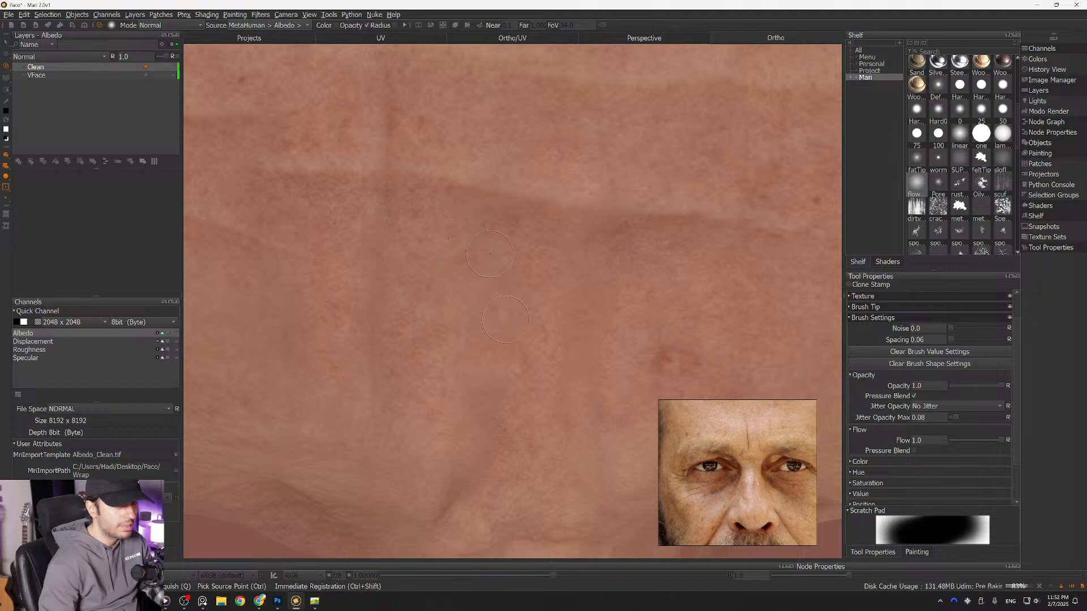
Step: Examine the forehead creases up close and on the whole head, and reframe the reference photo to show the forehead
{"action": "scroll", "coordinate": [502, 327], "scroll_direction": "down", "scroll_amount": 5}
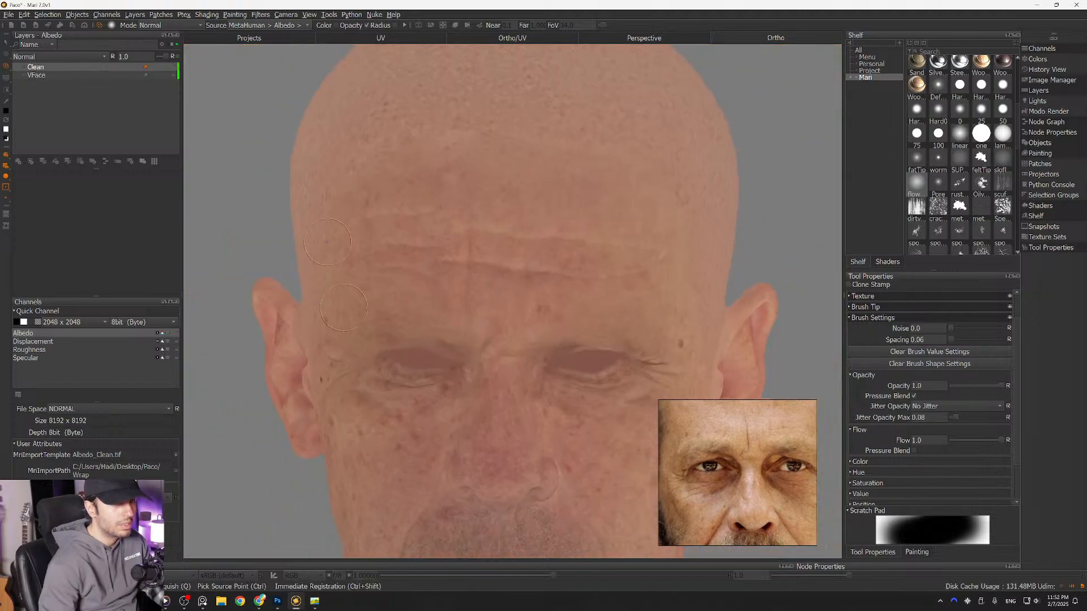
{"action": "scroll", "coordinate": [580, 246], "scroll_direction": "up", "scroll_amount": 5}
{"action": "middle_click_drag", "start_coordinate": [580, 246], "coordinate": [566, 281]}
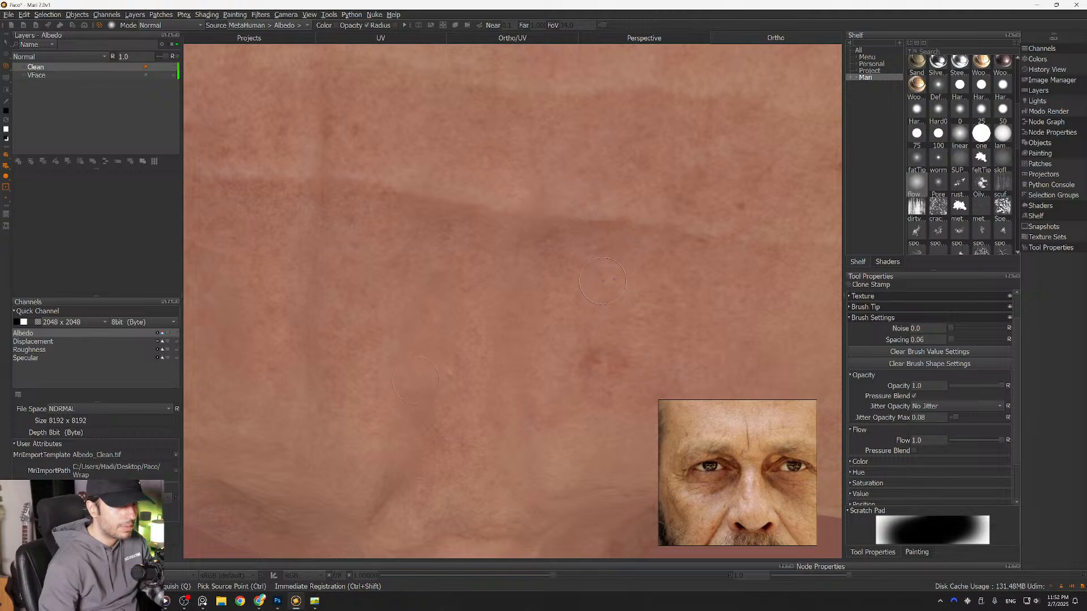
{"action": "scroll", "coordinate": [497, 342], "scroll_direction": "down", "scroll_amount": 5}
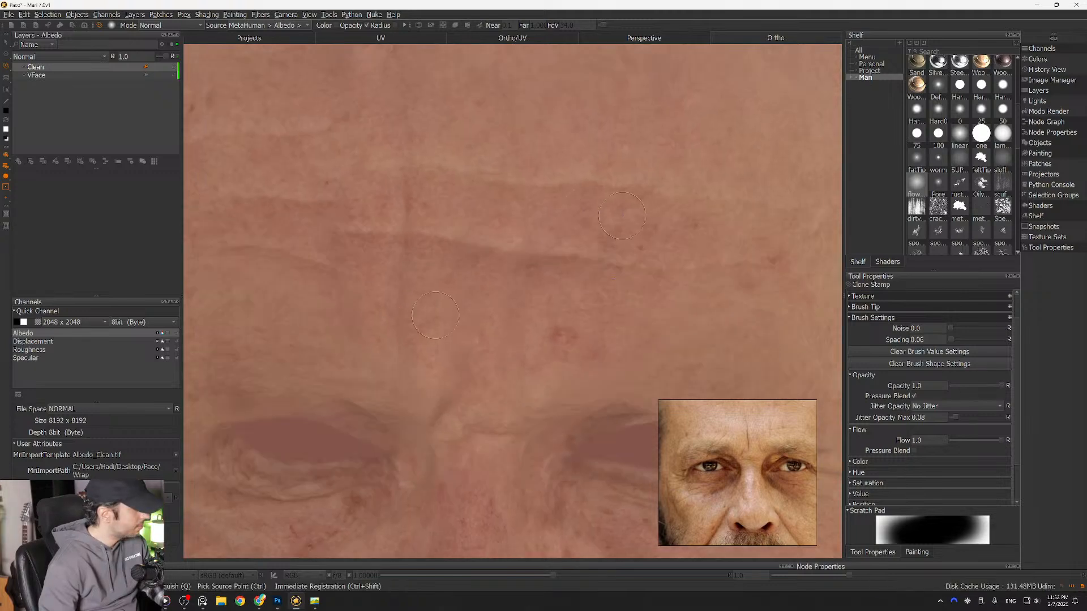
{"action": "scroll", "coordinate": [624, 191], "scroll_direction": "down", "scroll_amount": 6}
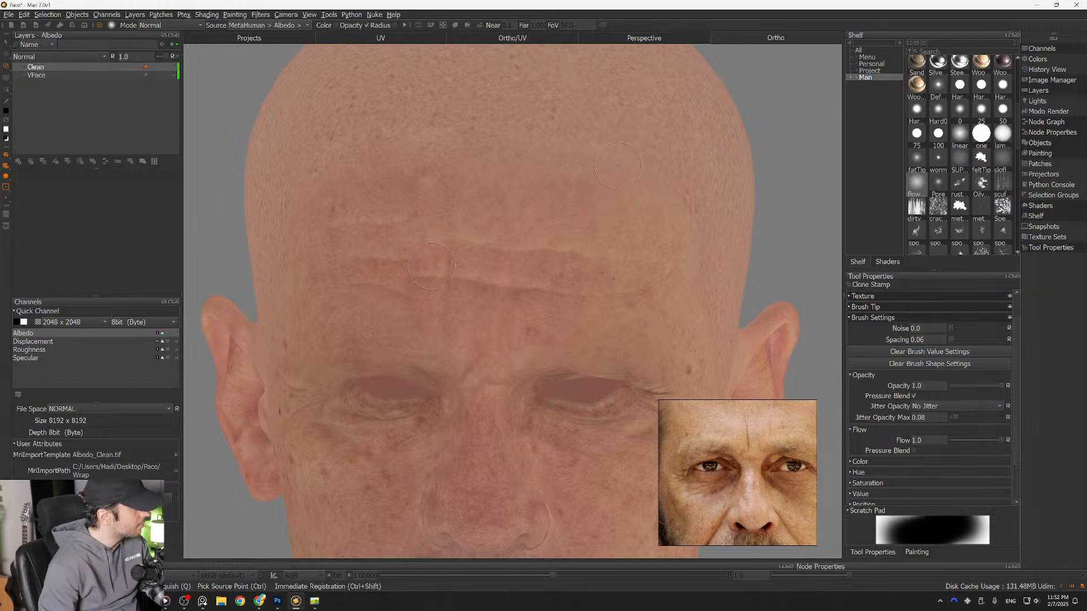
{"action": "mouse_move", "coordinate": [586, 158]}
{"action": "middle_mouse_down", "text": "alt"}
{"action": "mouse_move", "coordinate": [568, 154]}
{"action": "mouse_move", "coordinate": [568, 164]}
{"action": "middle_mouse_up", "text": "alt"}
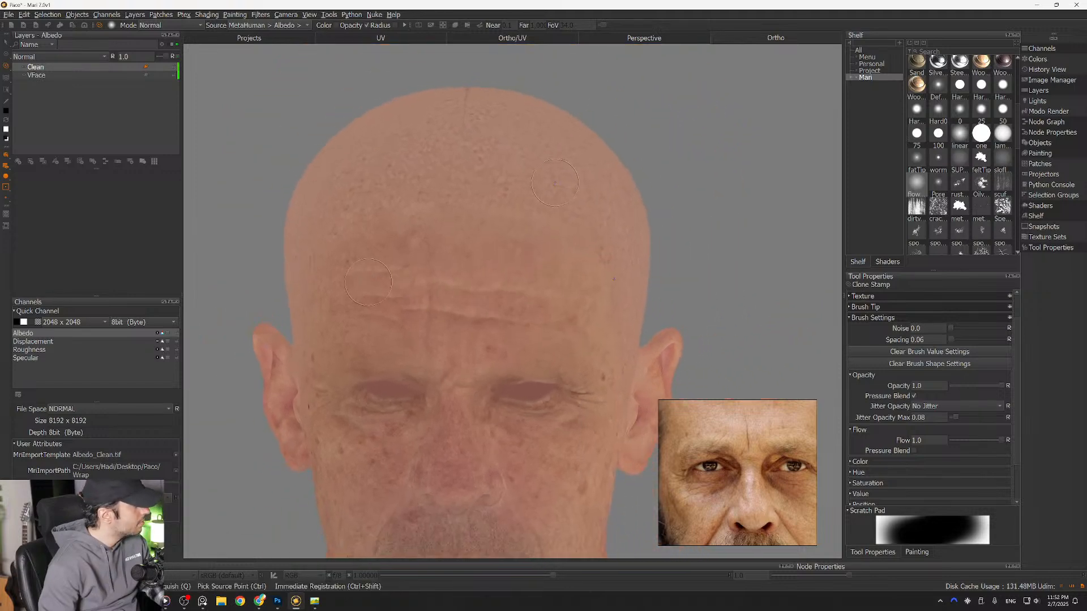
{"action": "scroll", "coordinate": [568, 182], "scroll_direction": "up", "scroll_amount": 8}
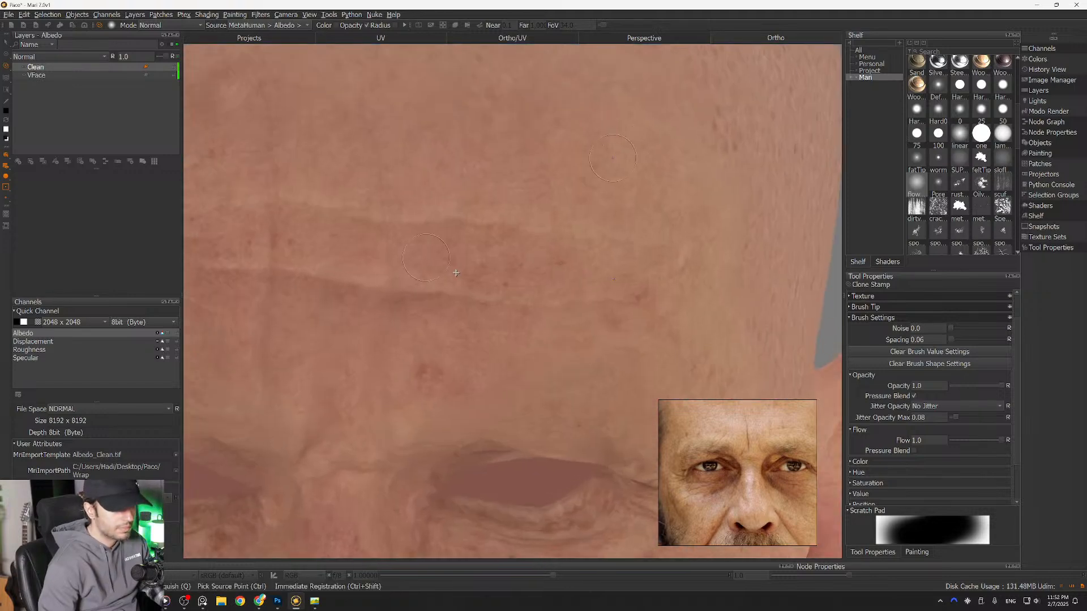
{"action": "scroll", "coordinate": [649, 172], "scroll_direction": "down", "scroll_amount": 6}
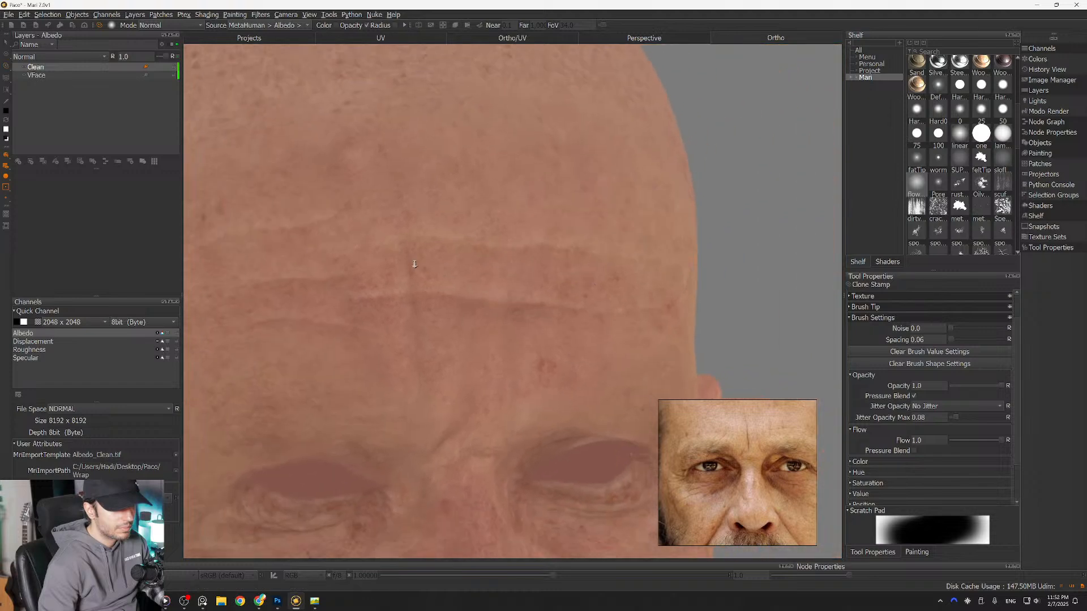
{"action": "scroll", "coordinate": [625, 186], "scroll_direction": "up", "scroll_amount": 6}
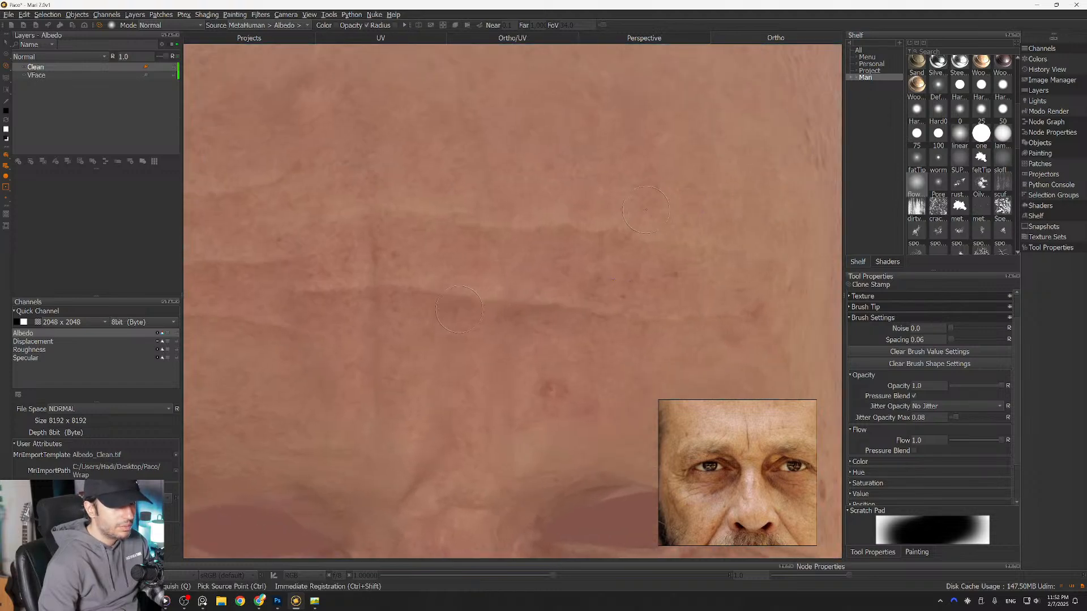
{"action": "scroll", "coordinate": [599, 194], "scroll_direction": "down", "scroll_amount": 4}
{"action": "middle_click_drag", "start_coordinate": [735, 452], "coordinate": [730, 484]}
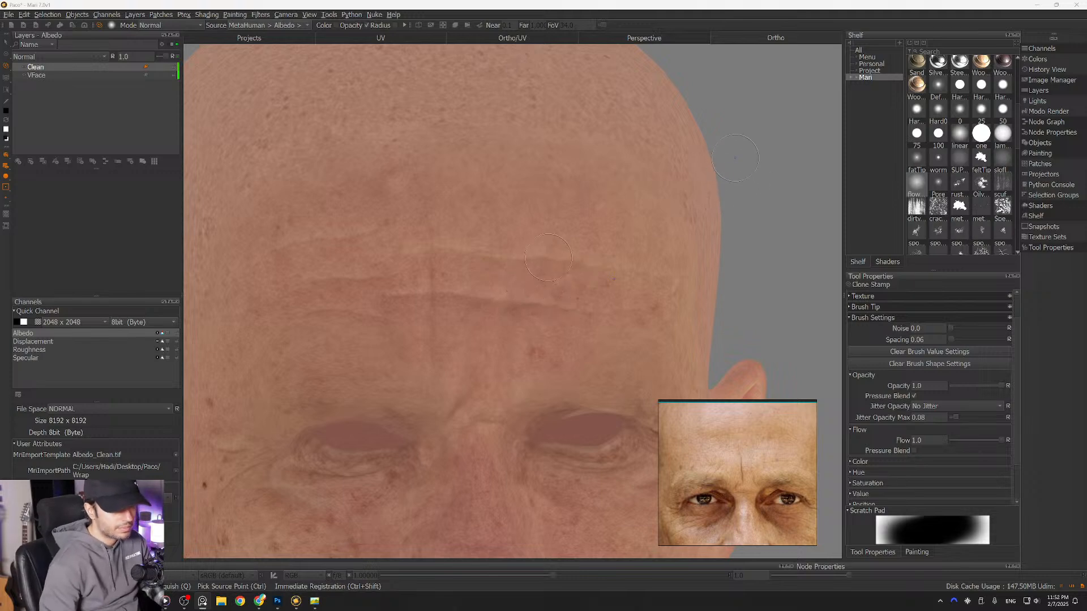
Step: Clone stamp skin from between the two forehead creases over the lower crease above the red blemish
{"action": "scroll", "coordinate": [734, 181], "scroll_direction": "up", "scroll_amount": 3}
{"action": "scroll", "coordinate": [548, 318], "scroll_direction": "up", "scroll_amount": 5}
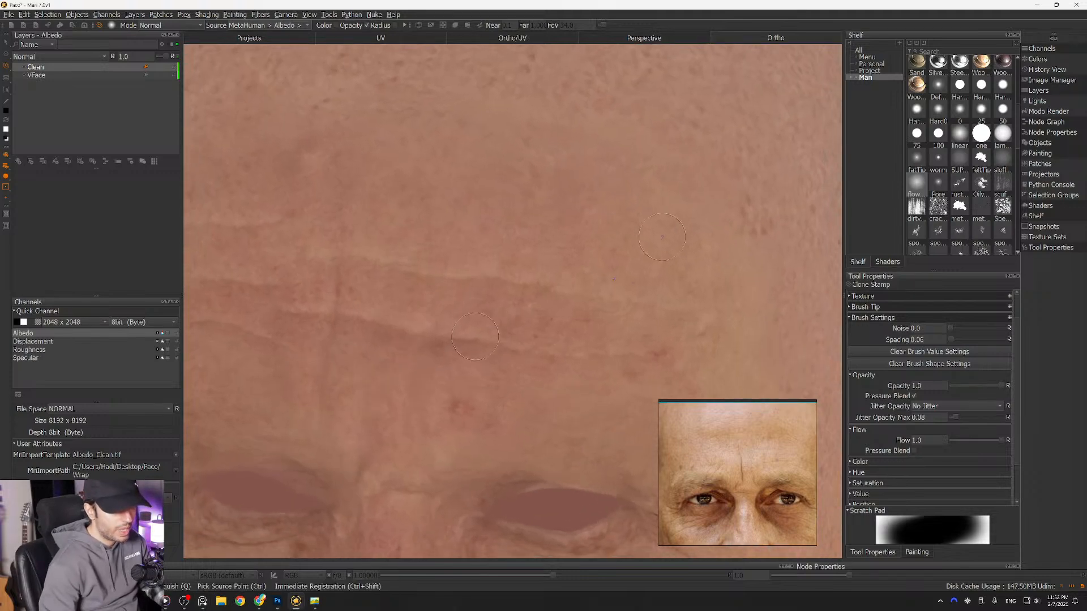
{"action": "left_click_drag", "start_coordinate": [494, 332], "coordinate": [523, 332], "text": "alt"}
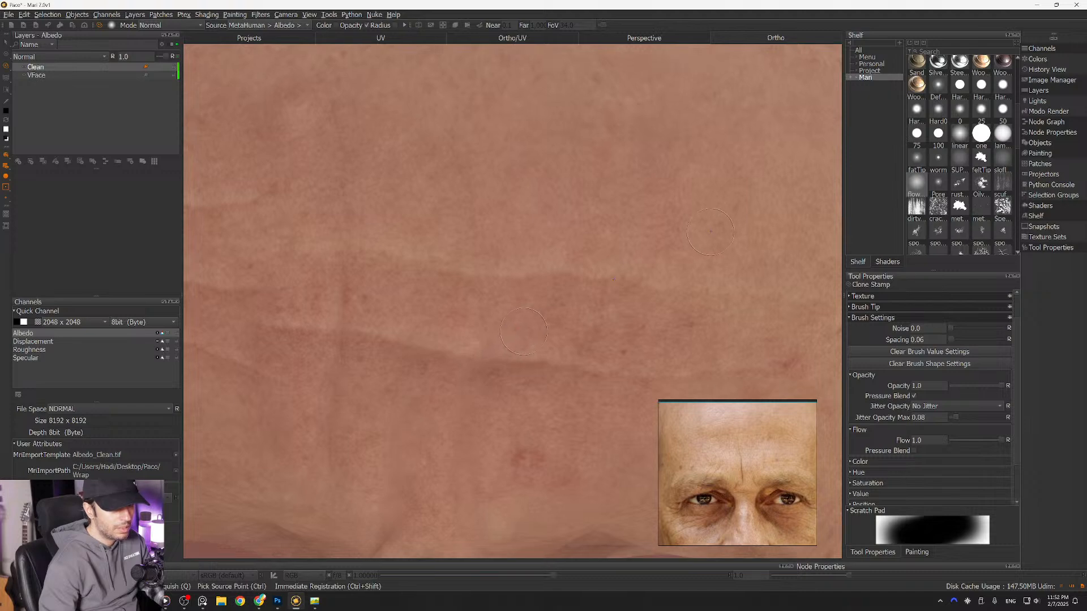
{"action": "scroll", "coordinate": [536, 334], "scroll_direction": "up", "scroll_amount": 3}
{"action": "middle_click_drag", "start_coordinate": [536, 334], "coordinate": [459, 307], "text": "alt"}
{"action": "left_click_drag", "start_coordinate": [427, 364], "coordinate": [479, 365]}
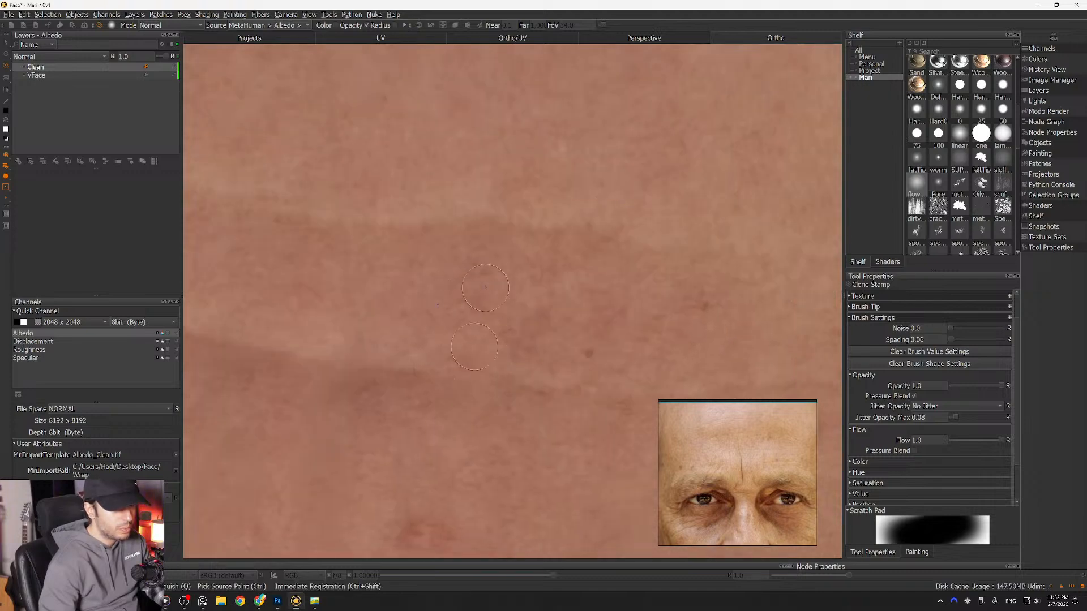
Step: Continue clone stamping along the lower forehead crease toward the vertical line at the forehead's centre
{"action": "middle_click_drag", "start_coordinate": [445, 235], "coordinate": [521, 270], "text": "alt"}
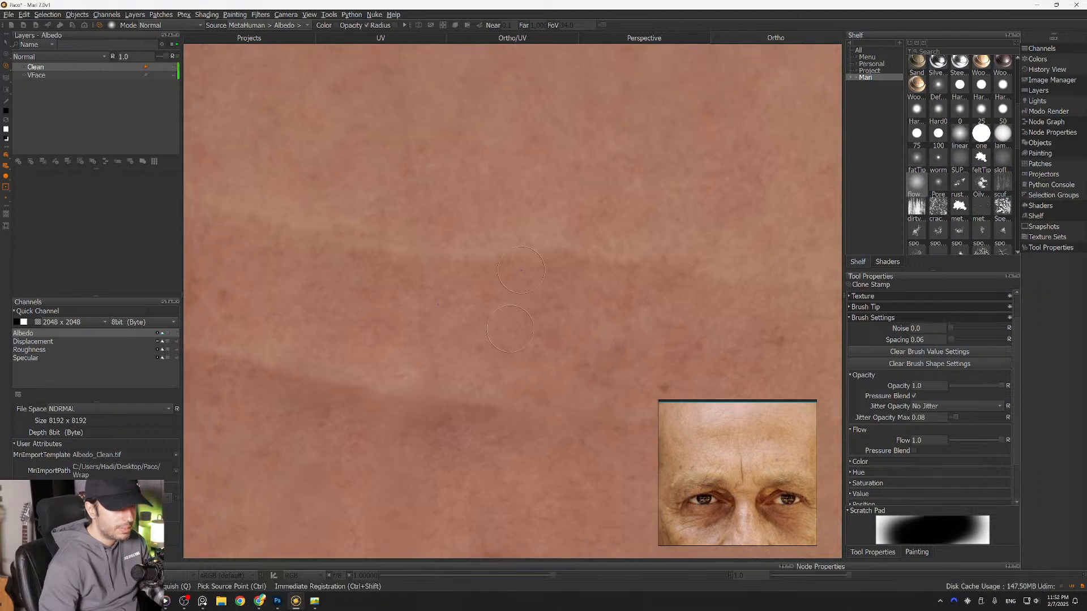
{"action": "middle_click_drag", "start_coordinate": [499, 400], "coordinate": [544, 389], "text": "alt"}
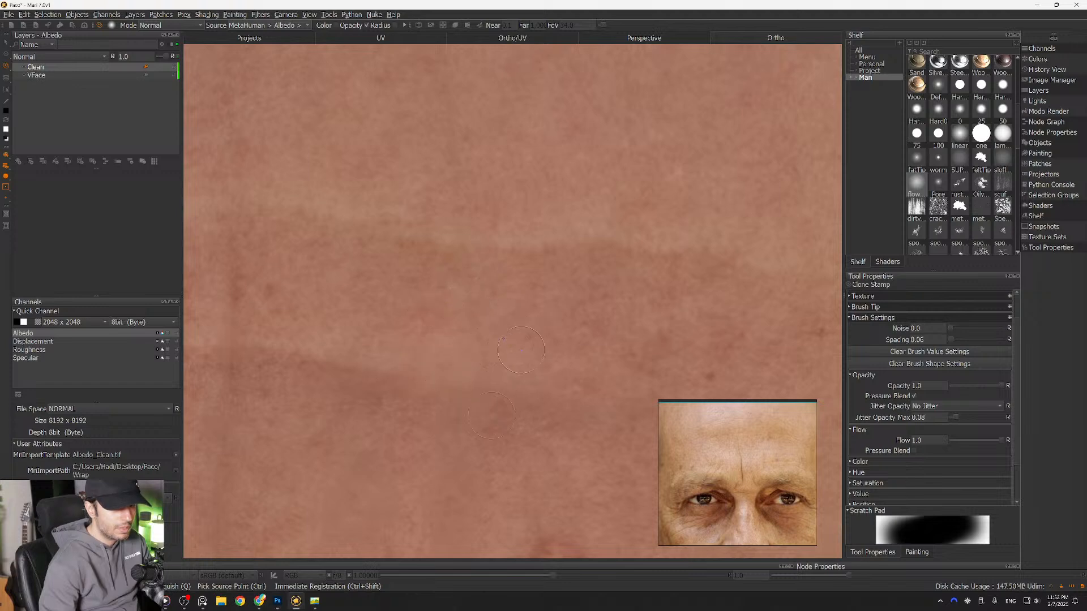
{"action": "middle_click_drag", "start_coordinate": [483, 340], "coordinate": [574, 328], "text": "alt"}
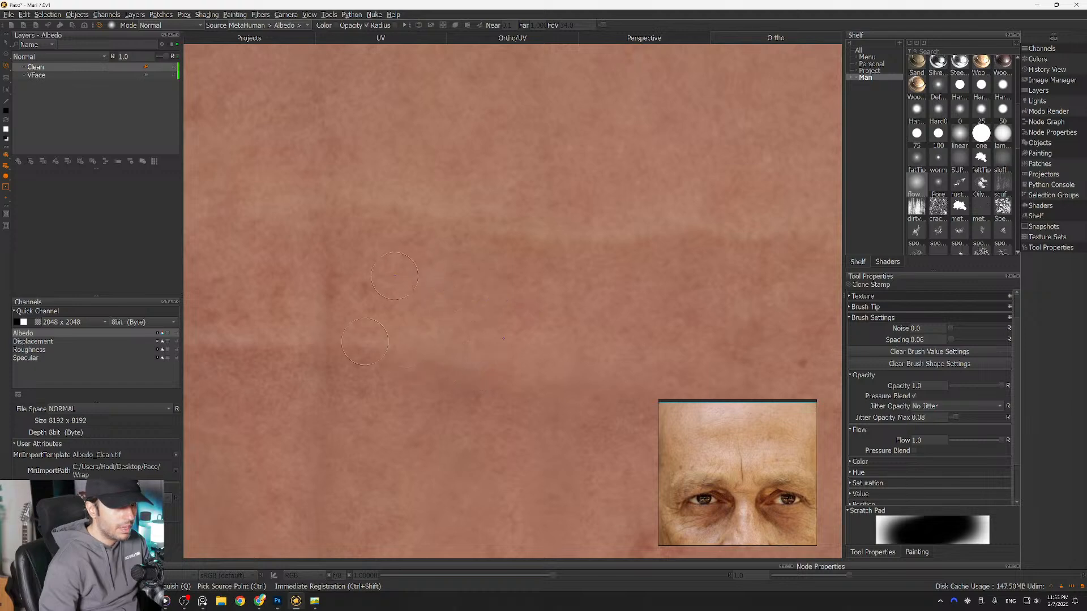
{"action": "middle_click_drag", "start_coordinate": [388, 351], "coordinate": [465, 374], "text": "alt"}
{"action": "middle_click_drag", "start_coordinate": [444, 312], "coordinate": [522, 333], "text": "alt"}
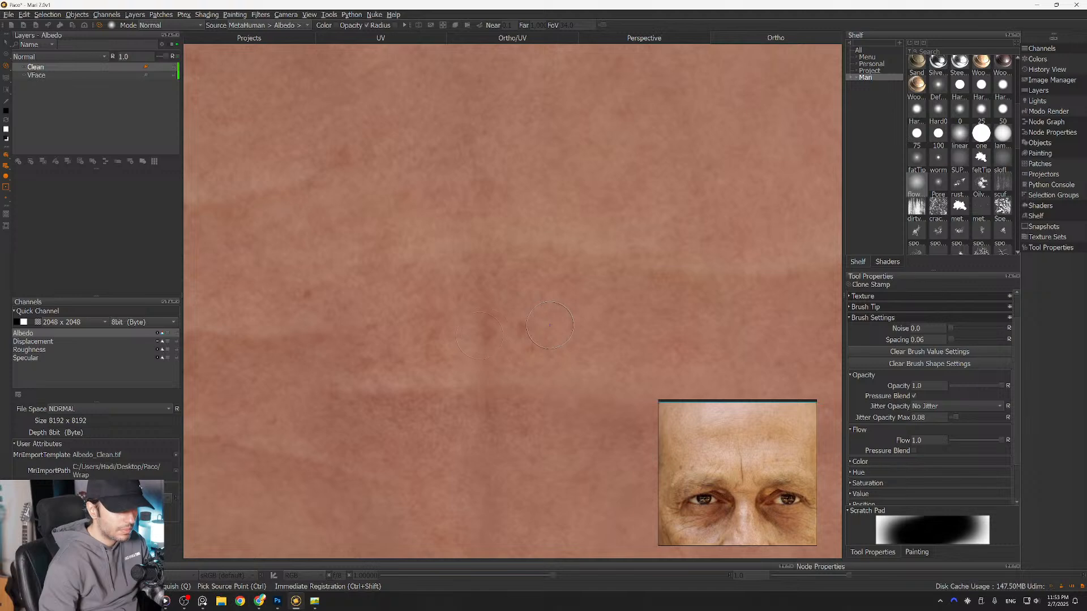
Step: Clone clean skin over the faint right-hand end of the lower forehead crease beside the small red spot
{"action": "right_click_drag", "start_coordinate": [563, 324], "coordinate": [449, 330], "text": "alt"}
{"action": "middle_click_drag", "start_coordinate": [449, 330], "coordinate": [392, 322], "text": "alt"}
{"action": "right_click_drag", "start_coordinate": [500, 296], "coordinate": [532, 313], "text": "alt"}
{"action": "middle_click_drag", "start_coordinate": [533, 313], "coordinate": [446, 316], "text": "alt"}
{"action": "middle_click_drag", "start_coordinate": [841, 391], "coordinate": [676, 342], "text": "alt"}
{"action": "mouse_move", "coordinate": [611, 334]}
{"action": "right_mouse_down", "text": "alt"}
{"action": "mouse_move", "coordinate": [517, 321]}
{"action": "mouse_move", "coordinate": [557, 357]}
{"action": "right_mouse_up", "text": "alt"}
{"action": "scroll", "coordinate": [517, 321], "scroll_direction": "up", "scroll_amount": 5}
{"action": "middle_click_drag", "start_coordinate": [557, 356], "coordinate": [574, 320], "text": "alt"}
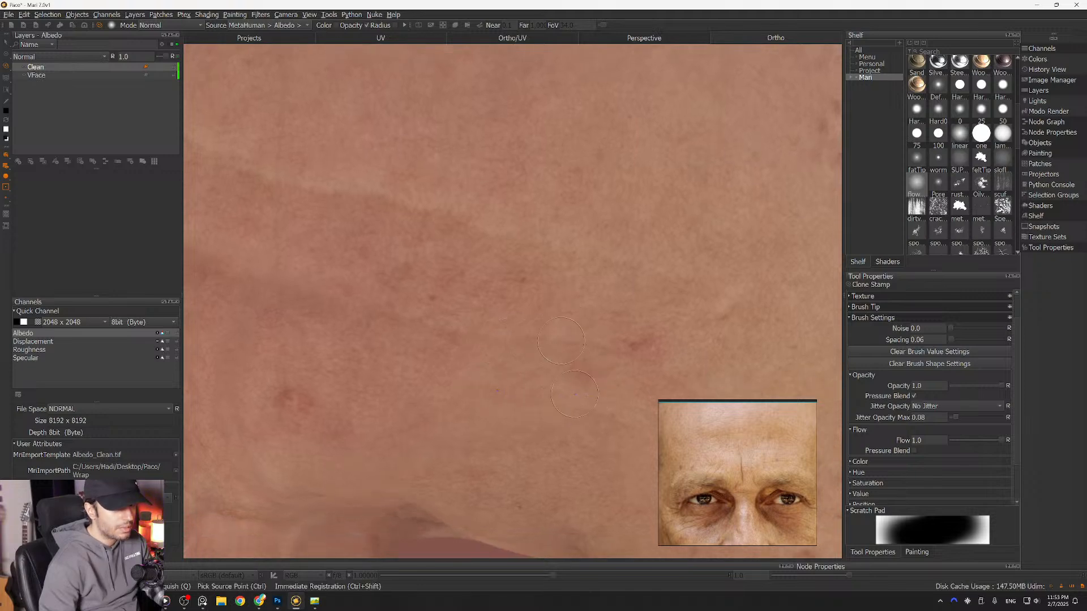
Step: Clone skin from above the upper forehead crease over it, from its right-hand end to the forehead's centre
{"action": "middle_click_drag", "start_coordinate": [450, 310], "coordinate": [450, 414], "text": "alt"}
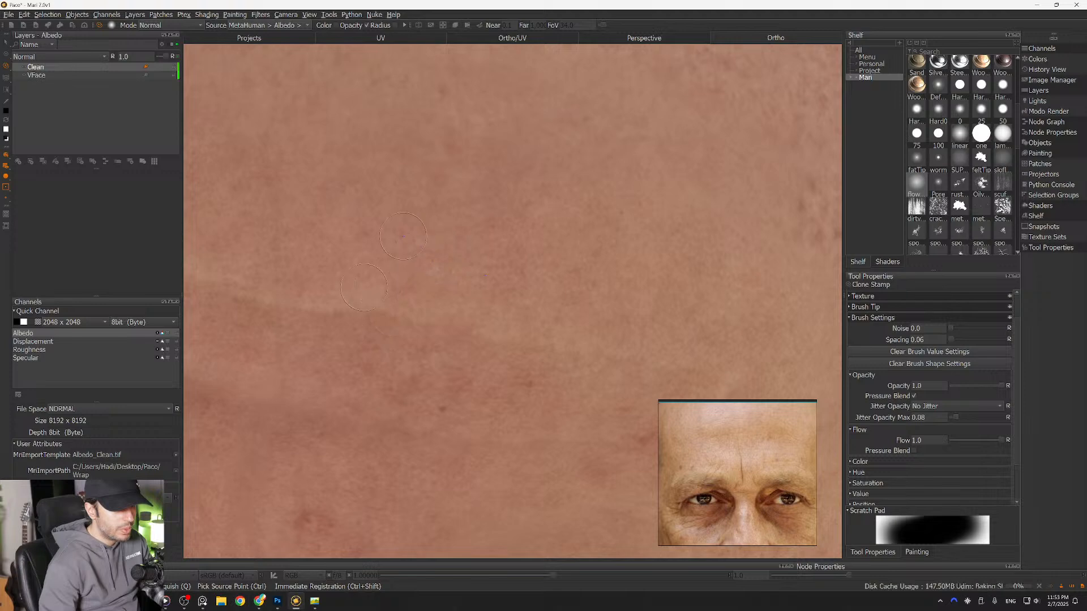
{"action": "middle_click_drag", "start_coordinate": [354, 296], "coordinate": [508, 319], "text": "alt"}
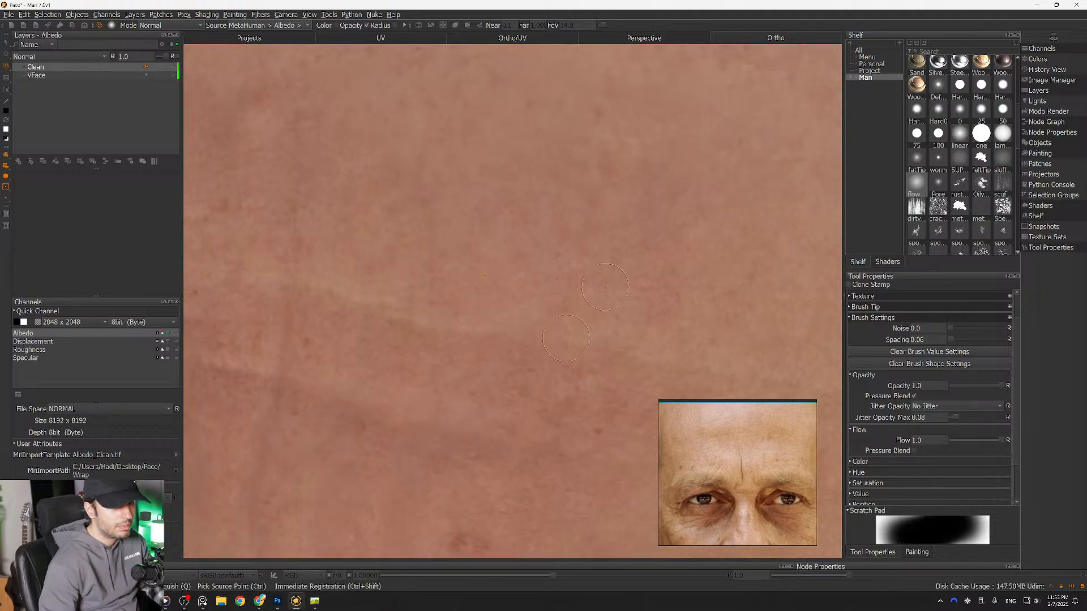
{"action": "middle_click_drag", "start_coordinate": [415, 306], "coordinate": [466, 354], "text": "alt"}
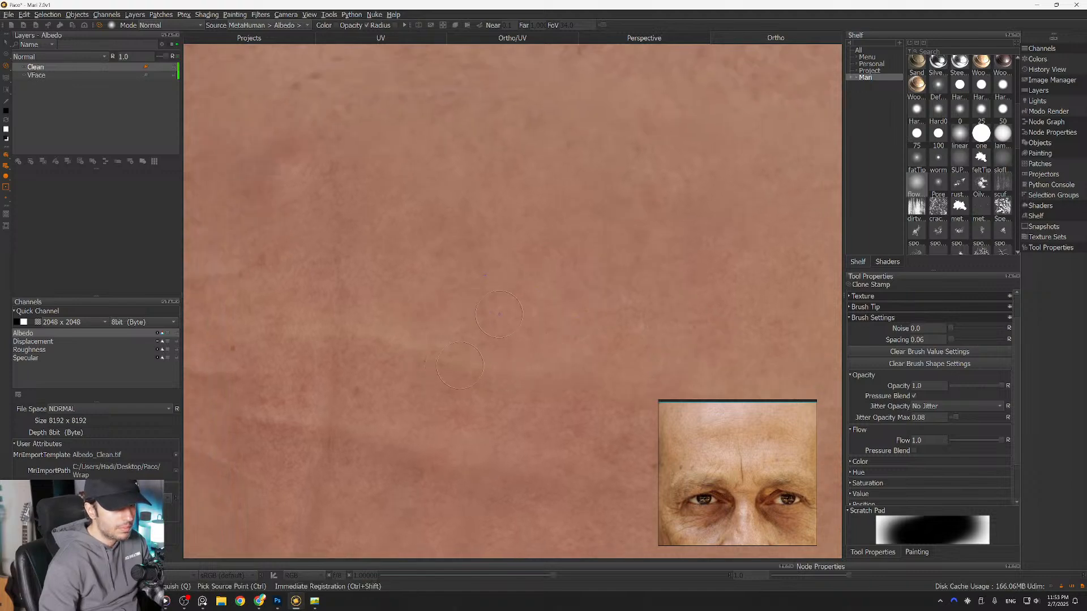
{"action": "left_click_drag", "start_coordinate": [480, 340], "coordinate": [513, 338], "text": "alt"}
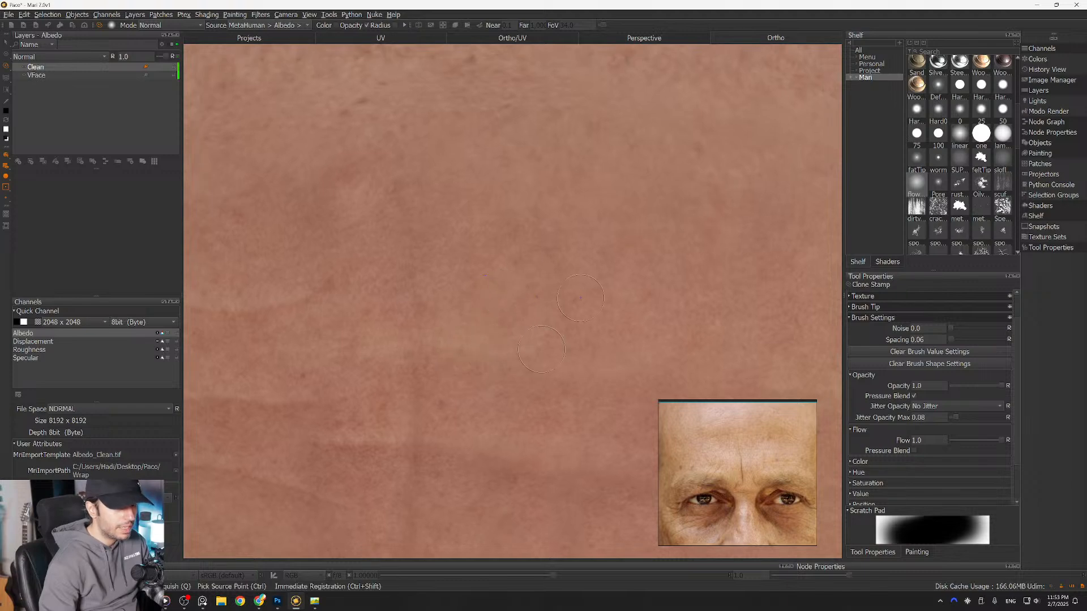
{"action": "left_click_drag", "start_coordinate": [532, 321], "coordinate": [552, 317], "text": "alt"}
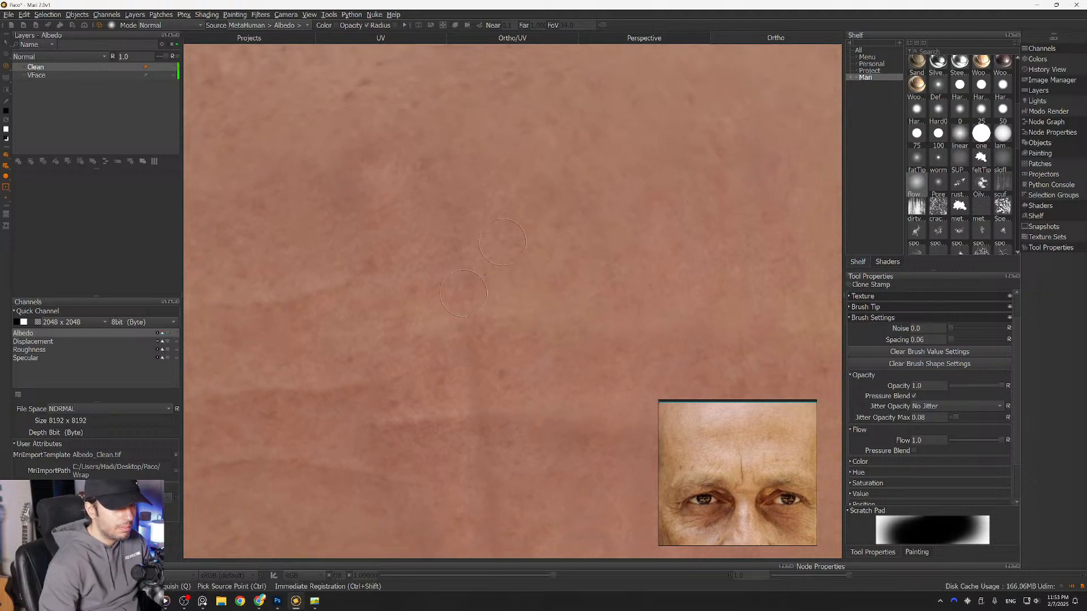
{"action": "middle_click_drag", "start_coordinate": [492, 274], "coordinate": [514, 305], "text": "alt"}
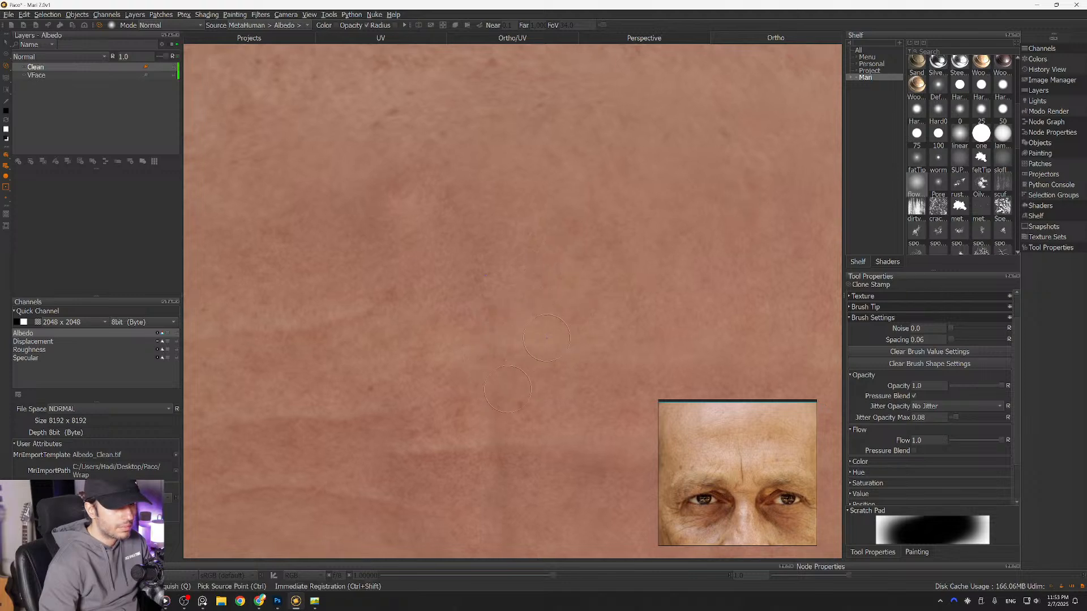
Step: Clone stamp over the uppermost crease on the left-hand side of the forehead to soften it
{"action": "right_click_drag", "start_coordinate": [538, 340], "coordinate": [430, 342], "text": "alt"}
{"action": "left_click_drag", "start_coordinate": [430, 343], "coordinate": [498, 345], "text": "alt"}
{"action": "middle_click_drag", "start_coordinate": [453, 329], "coordinate": [513, 345], "text": "alt"}
{"action": "right_click_drag", "start_coordinate": [465, 337], "coordinate": [537, 332], "text": "alt"}
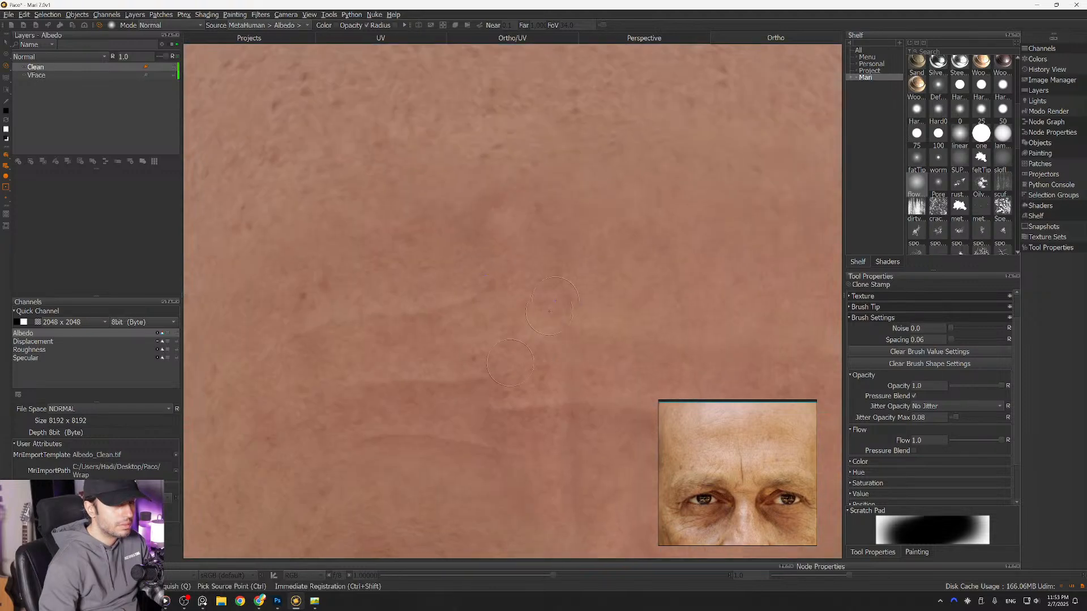
{"action": "middle_click_drag", "start_coordinate": [537, 331], "coordinate": [586, 289], "text": "alt"}
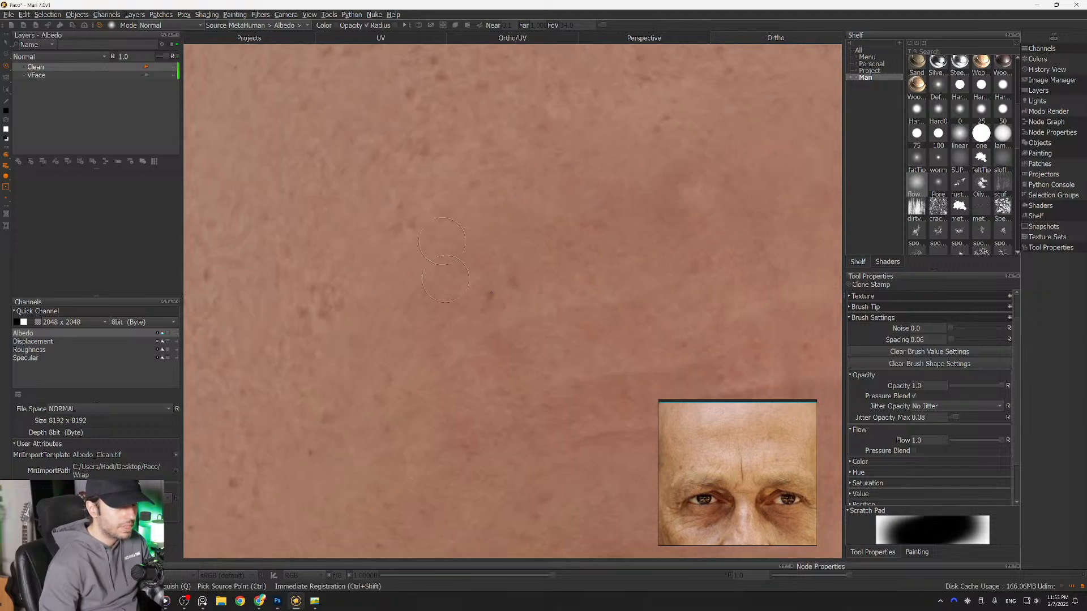
Step: Clone stamp over the lower forehead crease on the left-hand side of the forehead to soften it
{"action": "left_click_drag", "start_coordinate": [461, 242], "coordinate": [445, 268], "text": "alt"}
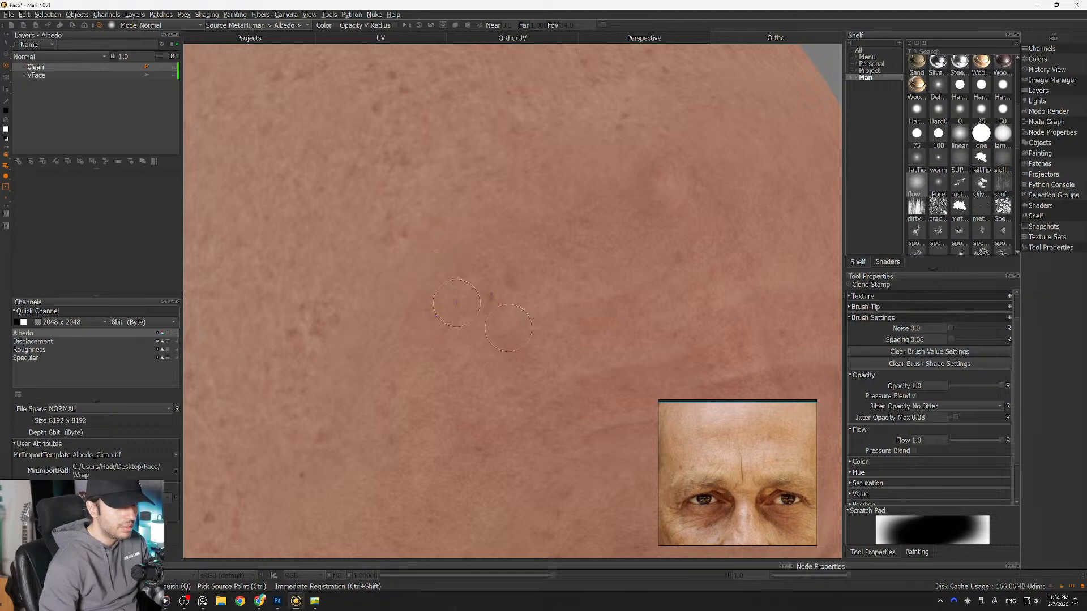
{"action": "right_click_drag", "start_coordinate": [515, 312], "coordinate": [430, 329], "text": "alt"}
{"action": "left_click_drag", "start_coordinate": [509, 329], "coordinate": [469, 335], "text": "alt"}
{"action": "scroll", "coordinate": [512, 376], "scroll_direction": "up", "scroll_amount": 5}
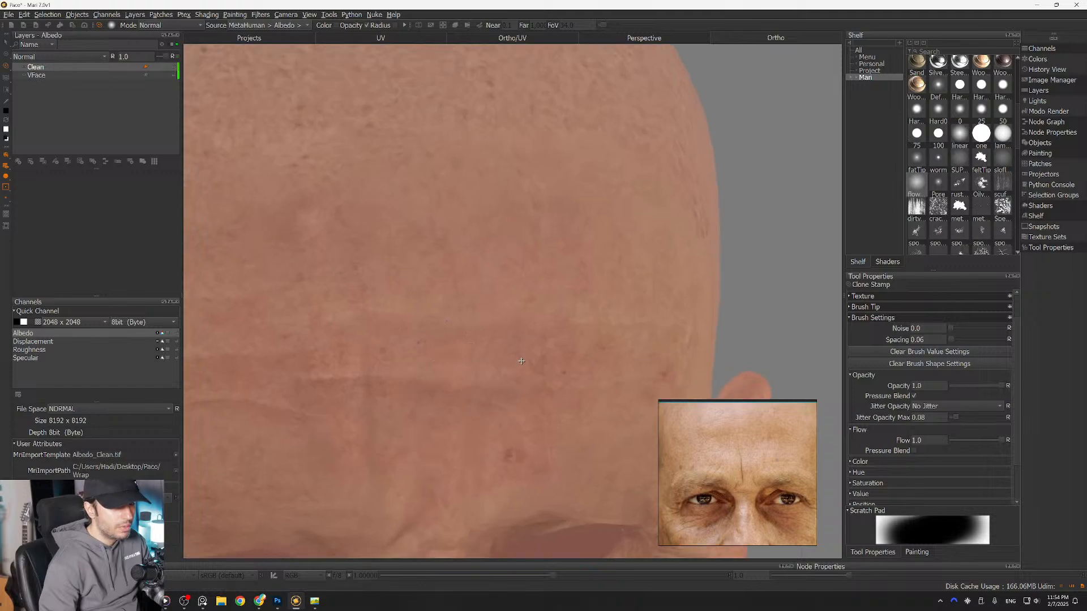
{"action": "left_click_drag", "start_coordinate": [432, 353], "coordinate": [360, 394], "text": "alt"}
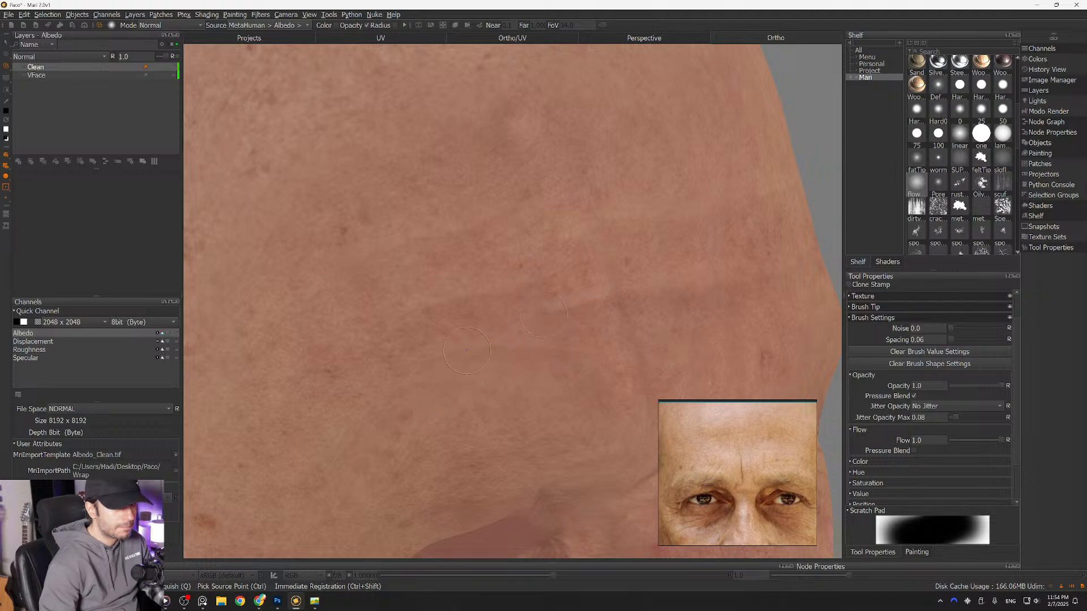
{"action": "mouse_move", "coordinate": [483, 342]}
{"action": "left_mouse_down", "text": "alt"}
{"action": "mouse_move", "coordinate": [390, 352]}
{"action": "mouse_move", "coordinate": [498, 343]}
{"action": "left_mouse_up", "text": "alt"}
{"action": "right_click_drag", "start_coordinate": [498, 342], "coordinate": [429, 339], "text": "alt"}
{"action": "left_click_drag", "start_coordinate": [429, 339], "coordinate": [481, 334], "text": "alt"}
{"action": "right_click_drag", "start_coordinate": [362, 323], "coordinate": [415, 306], "text": "alt"}
{"action": "left_click_drag", "start_coordinate": [415, 306], "coordinate": [331, 359], "text": "alt"}
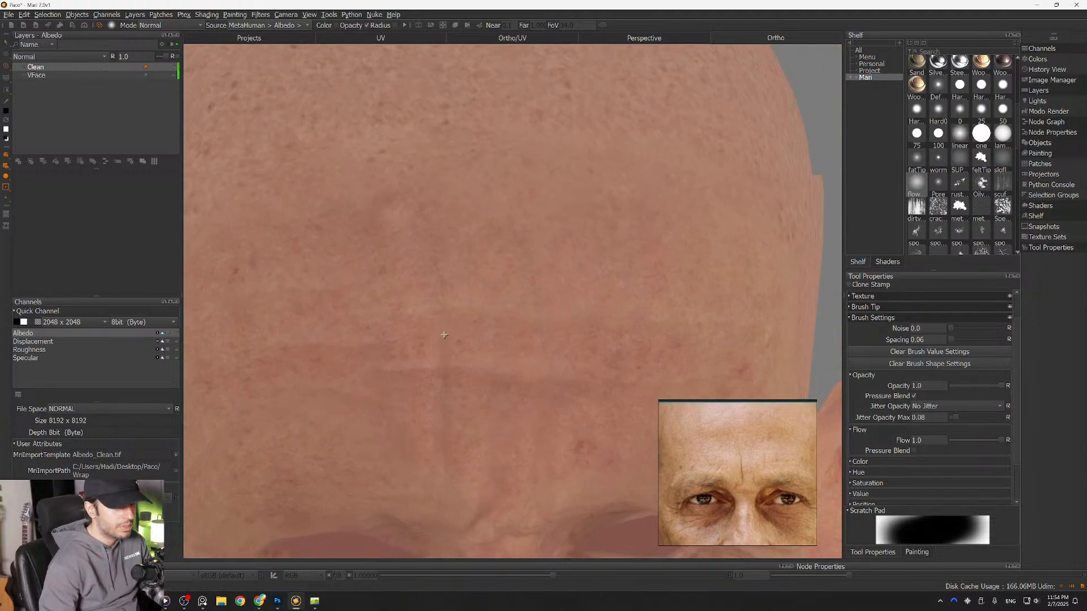
Step: Clone skin from the upper forehead over the lower crease at the middle of the forehead
{"action": "right_click_drag", "start_coordinate": [331, 359], "coordinate": [351, 305], "text": "alt"}
{"action": "mouse_move", "coordinate": [423, 310]}
{"action": "left_mouse_down", "text": "alt"}
{"action": "mouse_move", "coordinate": [447, 282]}
{"action": "mouse_move", "coordinate": [398, 256]}
{"action": "left_mouse_up", "text": "alt"}
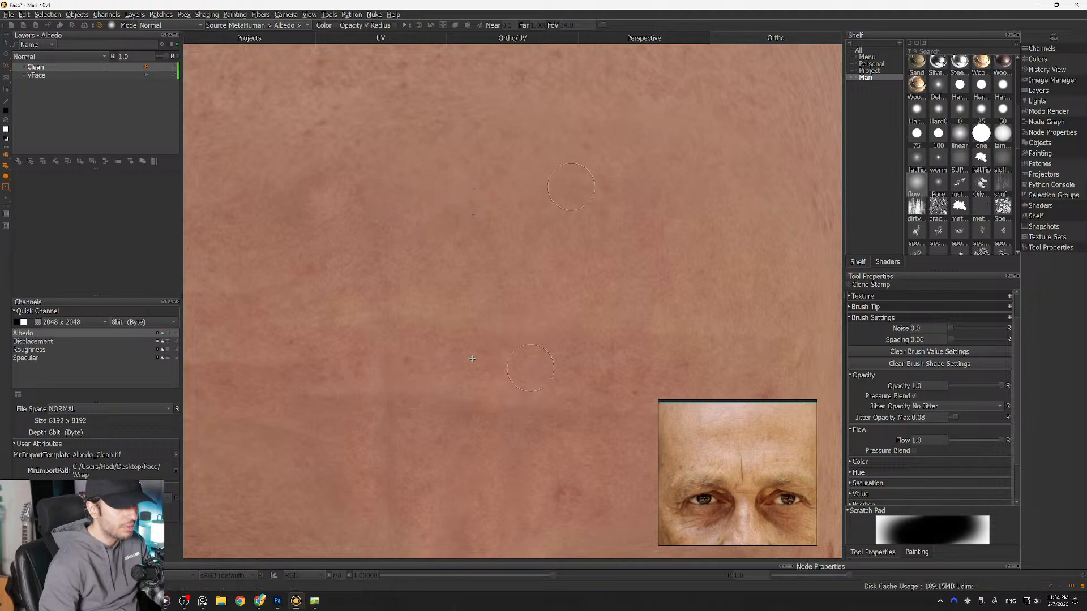
{"action": "middle_click_drag", "start_coordinate": [507, 237], "coordinate": [481, 231], "text": "alt"}
{"action": "right_click_drag", "start_coordinate": [493, 235], "coordinate": [431, 306], "text": "alt"}
{"action": "middle_click_drag", "start_coordinate": [430, 305], "coordinate": [441, 322], "text": "alt"}
{"action": "right_click_drag", "start_coordinate": [440, 322], "coordinate": [406, 358], "text": "alt"}
{"action": "middle_click_drag", "start_coordinate": [406, 358], "coordinate": [449, 315], "text": "alt"}
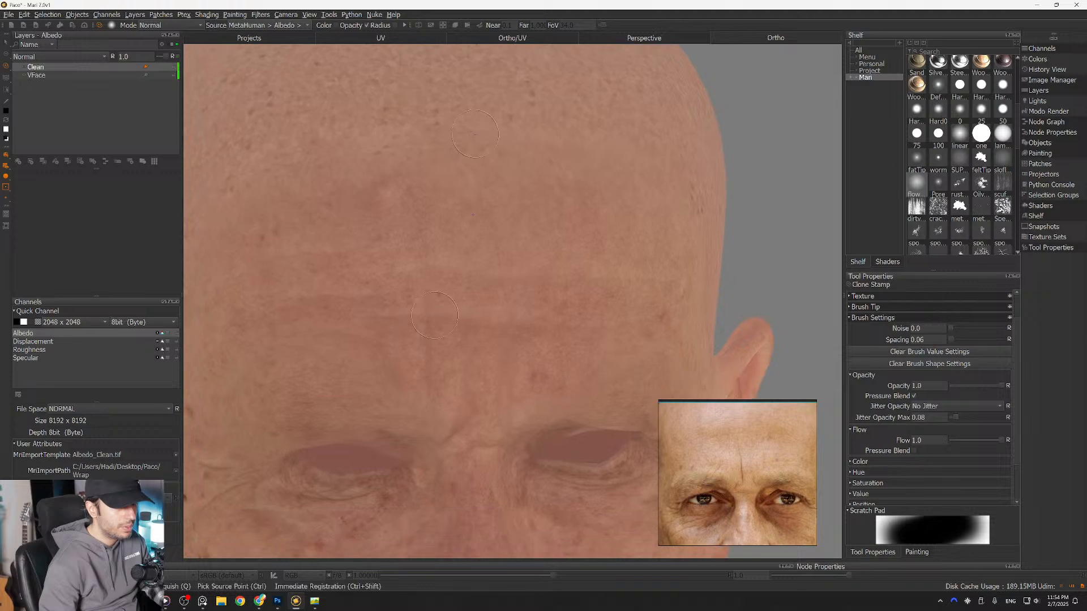
Step: Inspect the whole forehead from the front and at an angle for creases that still stand out
{"action": "right_click_drag", "start_coordinate": [449, 314], "coordinate": [475, 295], "text": "alt"}
{"action": "mouse_move", "coordinate": [430, 323]}
{"action": "left_mouse_down", "text": "alt"}
{"action": "mouse_move", "coordinate": [414, 334]}
{"action": "mouse_move", "coordinate": [424, 330]}
{"action": "left_mouse_up", "text": "alt"}
{"action": "right_click_drag", "start_coordinate": [424, 331], "coordinate": [410, 289], "text": "alt"}
{"action": "left_click_drag", "start_coordinate": [410, 288], "coordinate": [462, 343], "text": "alt"}
{"action": "right_click_drag", "start_coordinate": [463, 344], "coordinate": [386, 318], "text": "alt"}
{"action": "middle_click_drag", "start_coordinate": [386, 318], "coordinate": [390, 378], "text": "alt"}
{"action": "right_click_drag", "start_coordinate": [407, 372], "coordinate": [362, 340], "text": "alt"}
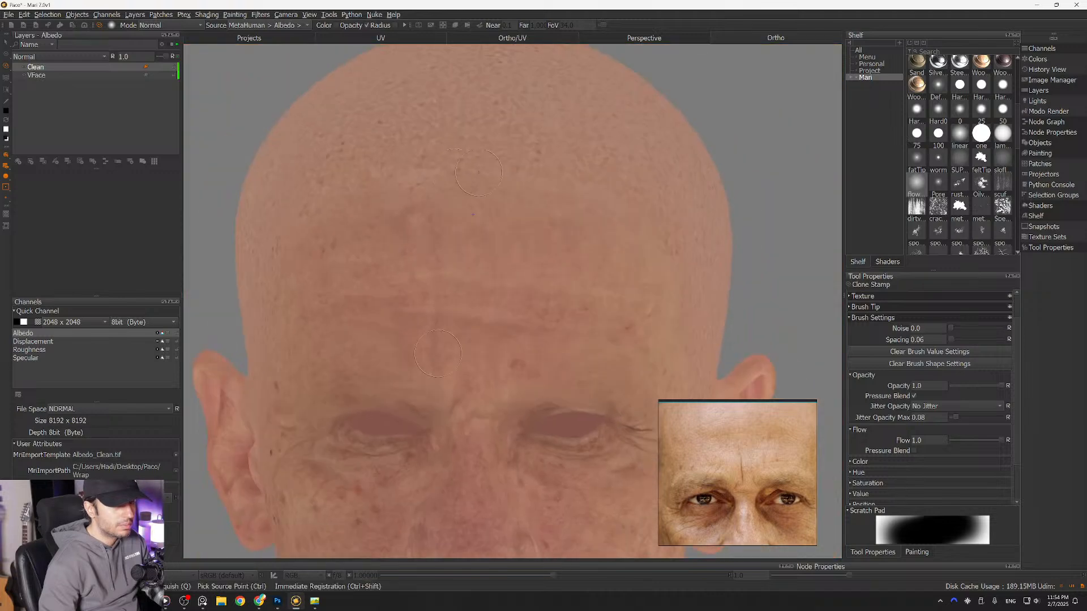
Step: Clone upper forehead skin over the lower crease just right of centre, above the small red spot
{"action": "right_click_drag", "start_coordinate": [430, 295], "coordinate": [479, 279], "text": "alt"}
{"action": "middle_click_drag", "start_coordinate": [478, 279], "coordinate": [453, 314], "text": "alt"}
{"action": "right_click_drag", "start_coordinate": [453, 314], "coordinate": [493, 288], "text": "alt"}
{"action": "left_click_drag", "start_coordinate": [492, 289], "coordinate": [524, 269], "text": "alt"}
{"action": "right_click_drag", "start_coordinate": [523, 269], "coordinate": [563, 248], "text": "alt"}
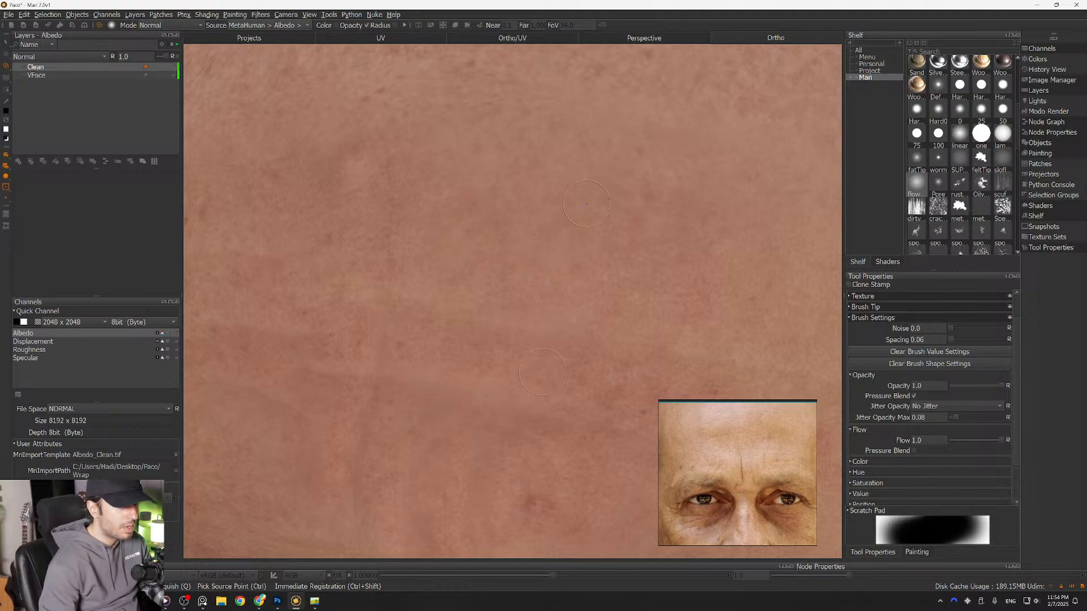
{"action": "middle_click_drag", "start_coordinate": [575, 208], "coordinate": [476, 181], "text": "alt"}
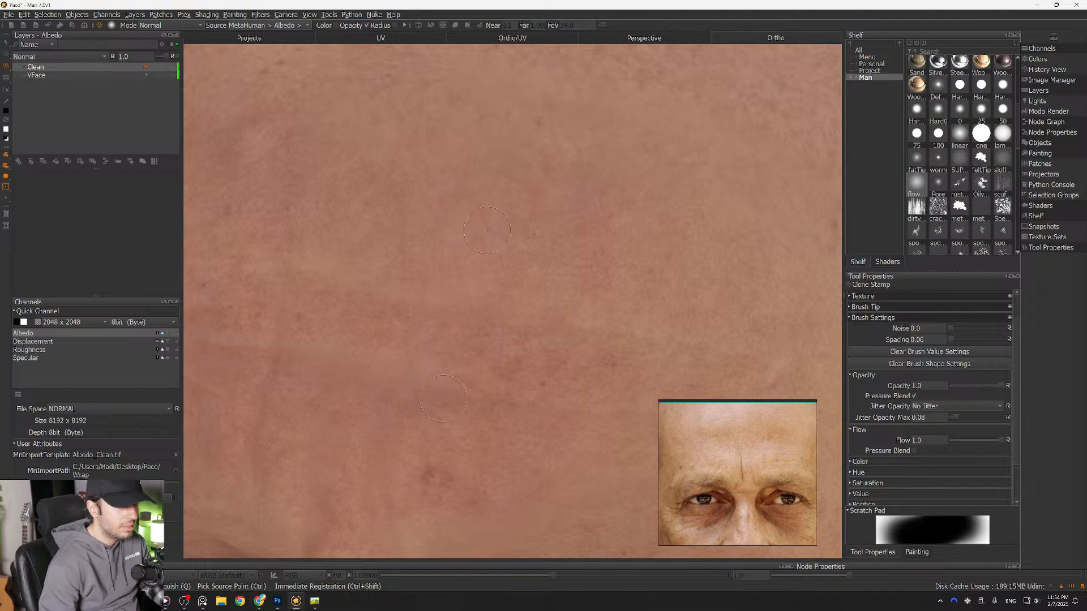
Step: Clone nearby skin over the faint crease end toward the right-hand temple, above the reddish mark
{"action": "right_click_drag", "start_coordinate": [510, 382], "coordinate": [425, 371], "text": "alt"}
{"action": "mouse_move", "coordinate": [424, 371]}
{"action": "left_mouse_down", "text": "alt"}
{"action": "mouse_move", "coordinate": [453, 373]}
{"action": "mouse_move", "coordinate": [430, 365]}
{"action": "left_mouse_up", "text": "alt"}
{"action": "right_click_drag", "start_coordinate": [430, 366], "coordinate": [468, 334], "text": "alt"}
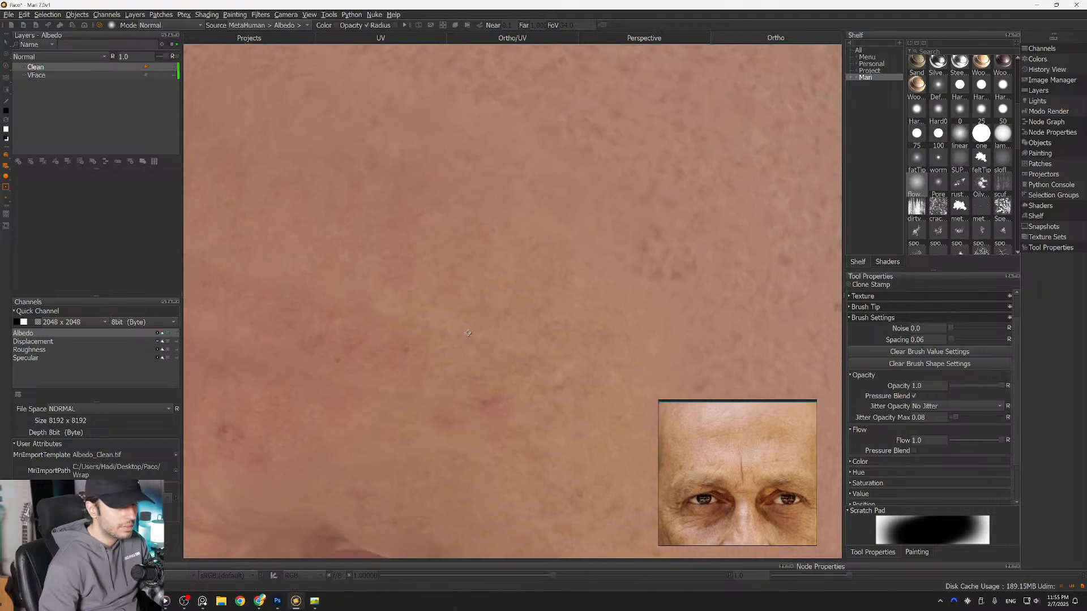
{"action": "left_click_drag", "start_coordinate": [468, 333], "coordinate": [521, 271], "text": "alt"}
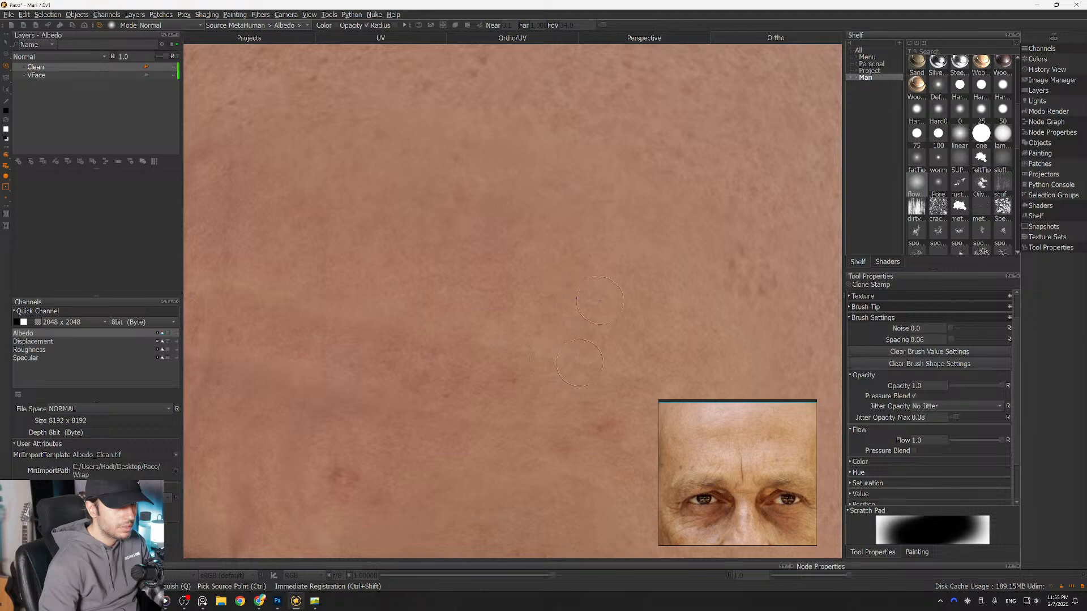
{"action": "right_click_drag", "start_coordinate": [578, 289], "coordinate": [453, 221], "text": "alt"}
{"action": "left_click_drag", "start_coordinate": [453, 221], "coordinate": [482, 208], "text": "alt"}
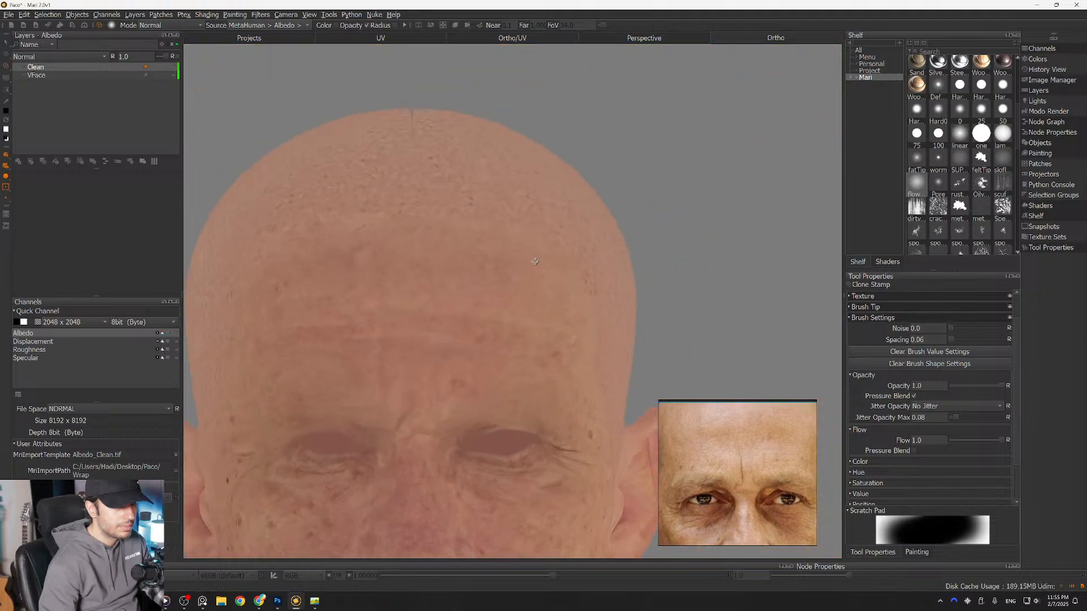
Step: Clone stamp over the faint creases on the left-hand side of the forehead, down to the lower crease's outer end
{"action": "middle_click_drag", "start_coordinate": [481, 208], "coordinate": [603, 177], "text": "alt"}
{"action": "right_click_drag", "start_coordinate": [603, 176], "coordinate": [651, 215], "text": "alt"}
{"action": "left_click_drag", "start_coordinate": [651, 215], "coordinate": [509, 266], "text": "alt"}
{"action": "middle_click_drag", "start_coordinate": [509, 266], "coordinate": [541, 297], "text": "alt"}
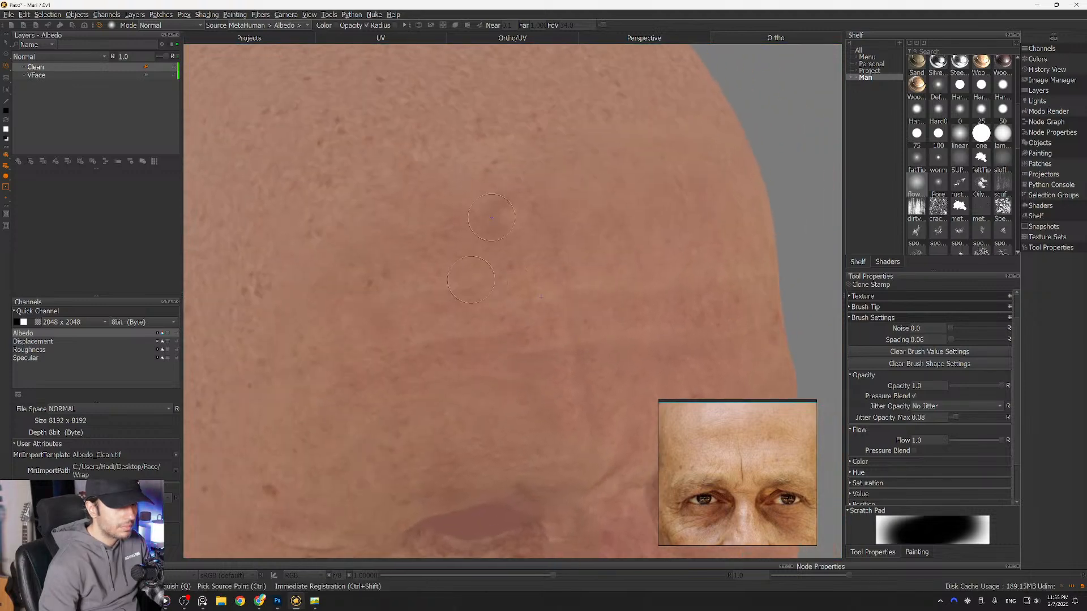
{"action": "left_click_drag", "start_coordinate": [541, 297], "coordinate": [503, 199], "text": "alt"}
{"action": "middle_click_drag", "start_coordinate": [503, 199], "coordinate": [513, 180], "text": "alt"}
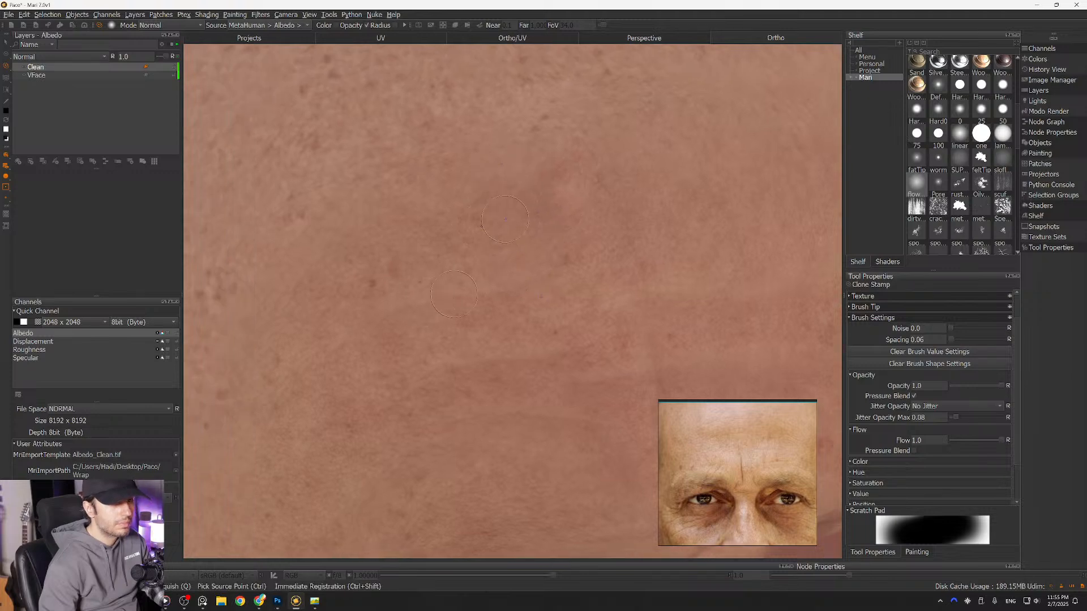
{"action": "middle_click_drag", "start_coordinate": [556, 272], "coordinate": [511, 192], "text": "alt"}
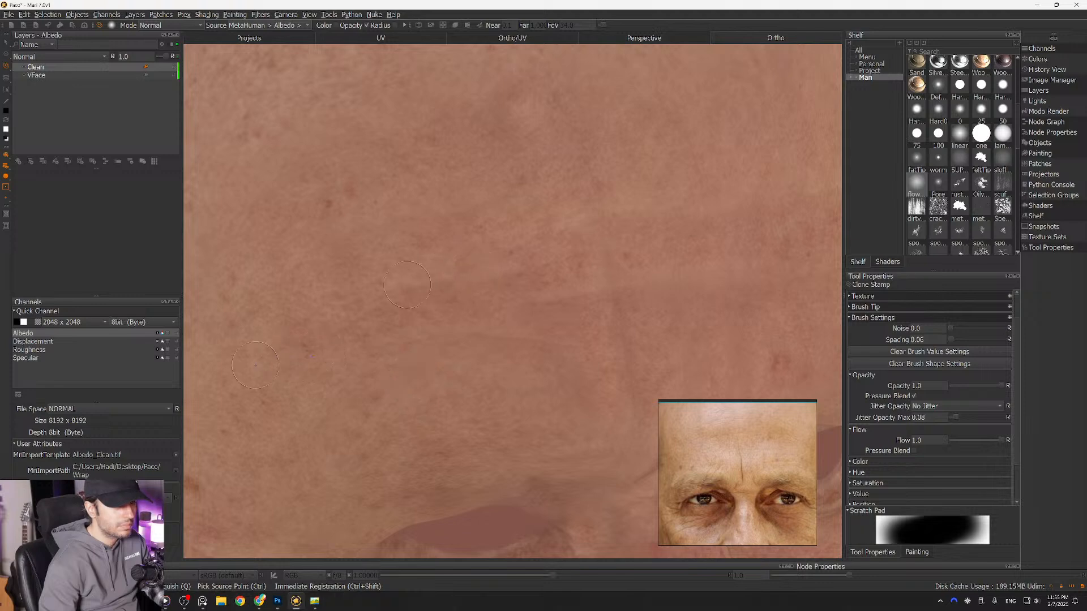
Step: Clone skin over the lower crease where it meets the vertical line at the forehead's centre
{"action": "scroll", "coordinate": [502, 286], "scroll_direction": "down", "scroll_amount": 5}
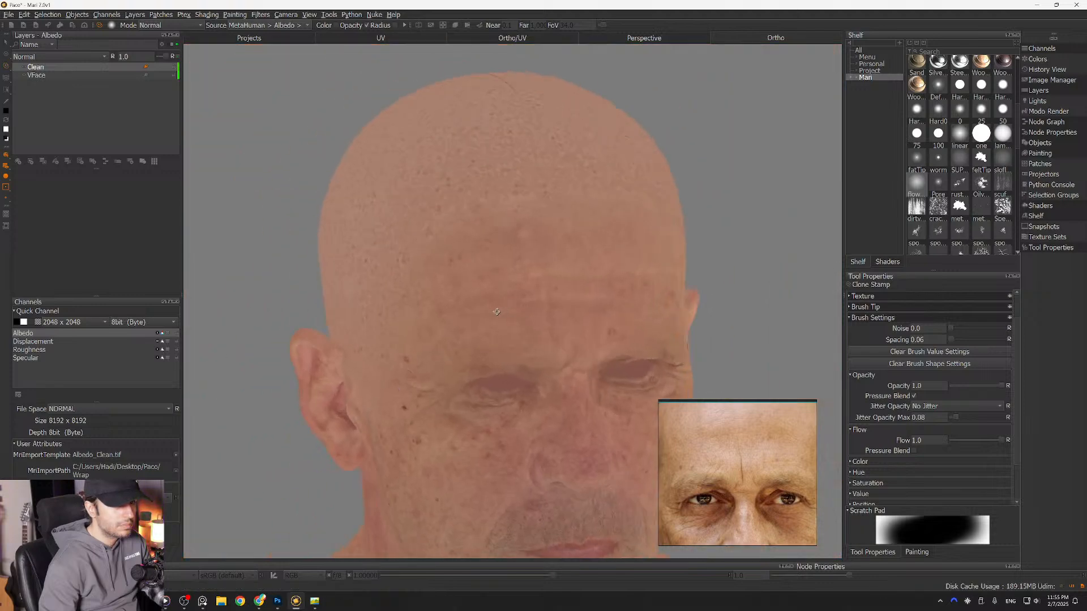
{"action": "scroll", "coordinate": [486, 293], "scroll_direction": "up", "scroll_amount": 5}
{"action": "middle_click_drag", "start_coordinate": [481, 297], "coordinate": [476, 368], "text": "alt"}
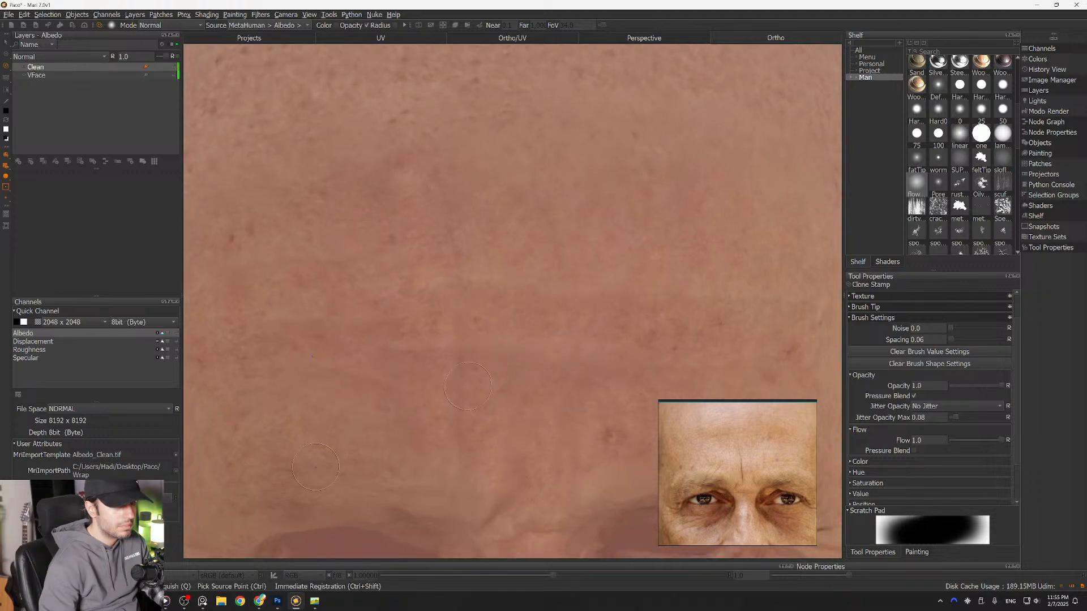
{"action": "scroll", "coordinate": [468, 385], "scroll_direction": "up", "scroll_amount": 3}
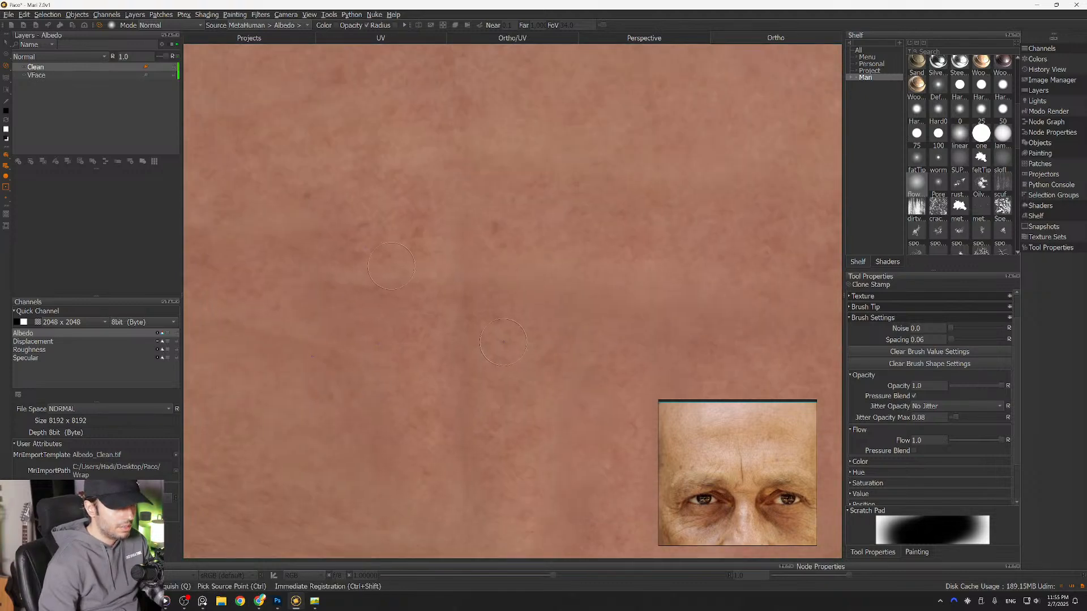
{"action": "scroll", "coordinate": [485, 277], "scroll_direction": "down", "scroll_amount": 6}
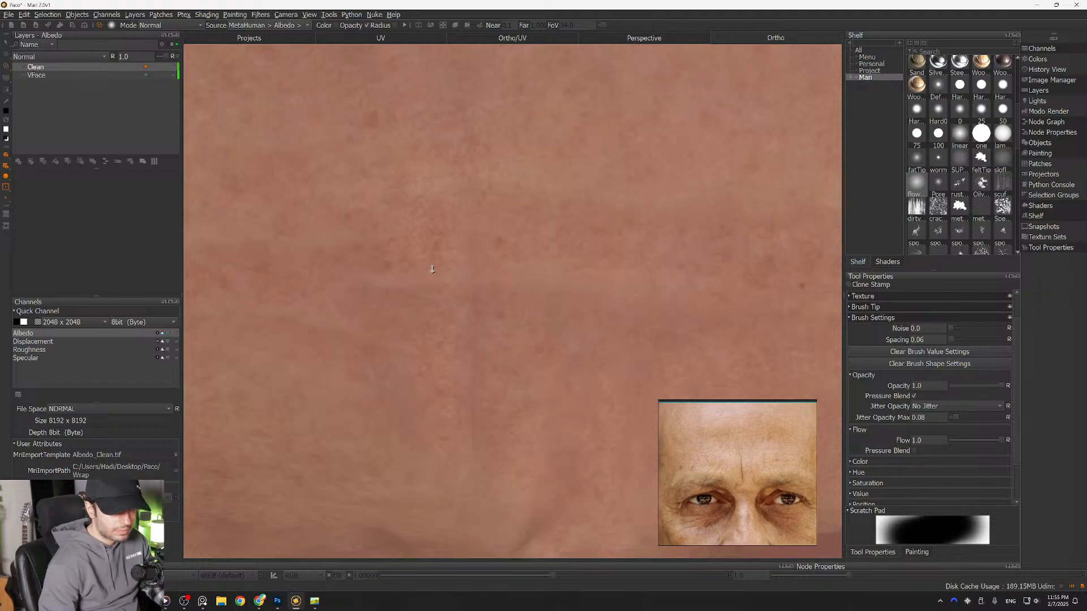
{"action": "scroll", "coordinate": [457, 256], "scroll_direction": "down", "scroll_amount": 3}
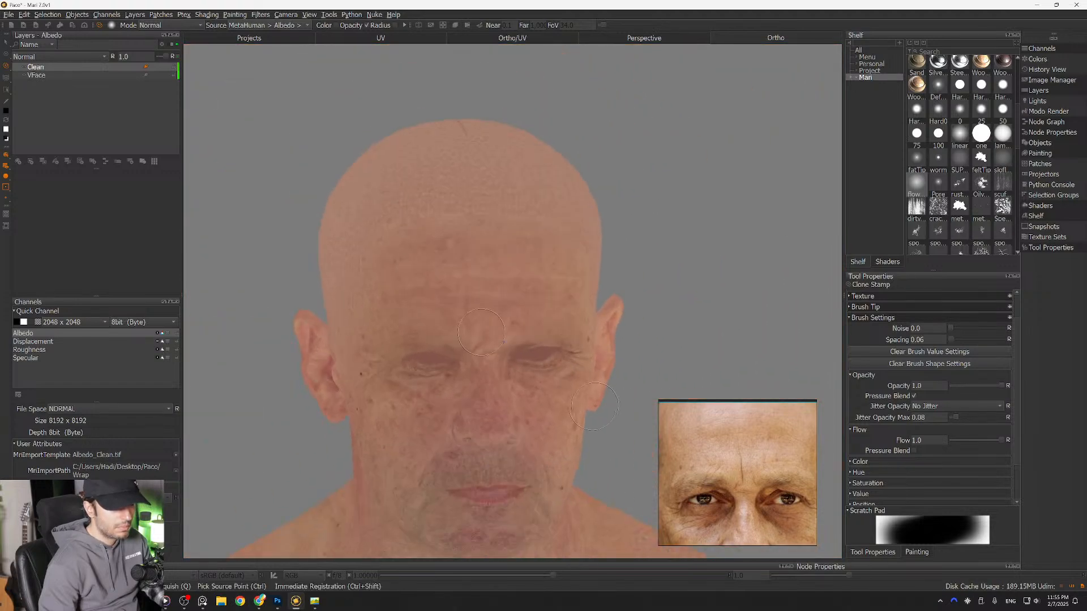
Step: Touch up the crease just left of the forehead's centre with skin cloned from close by
{"action": "middle_click_drag", "start_coordinate": [492, 330], "coordinate": [516, 295]}
{"action": "scroll", "coordinate": [518, 285], "scroll_direction": "up", "scroll_amount": 8}
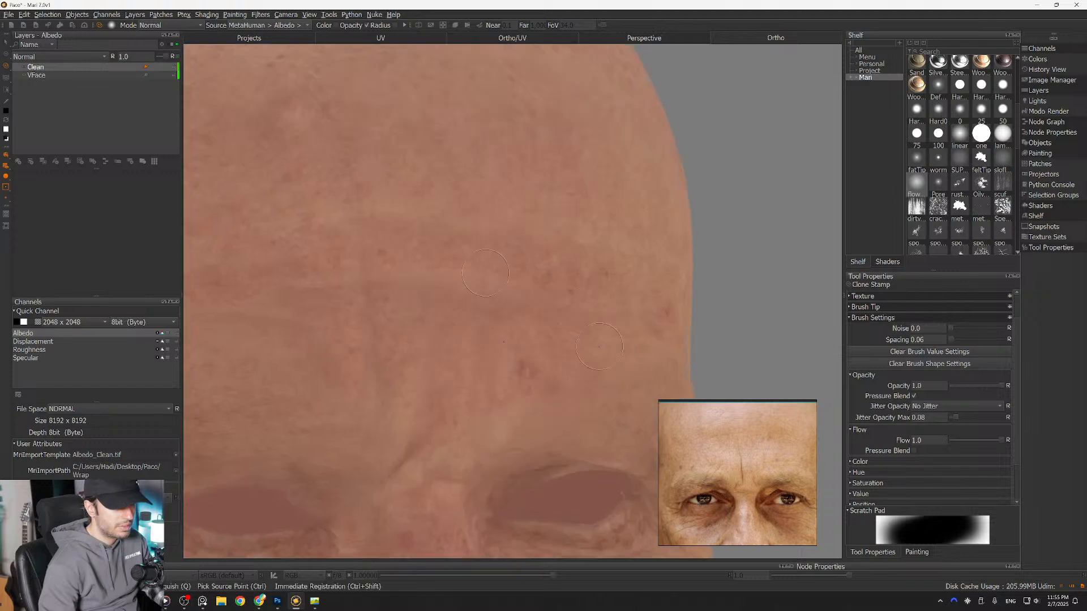
{"action": "scroll", "coordinate": [519, 285], "scroll_direction": "up", "scroll_amount": 4}
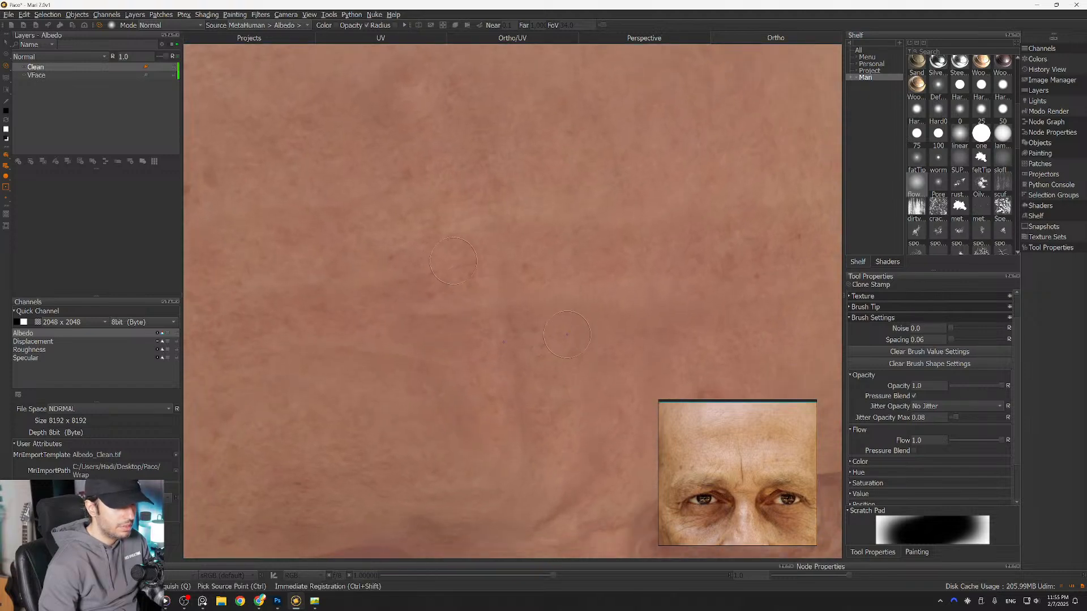
Step: View the whole face from the front and shift the reference photo to show the nose and mouth
{"action": "scroll", "coordinate": [478, 237], "scroll_direction": "down", "scroll_amount": 10}
{"action": "middle_click_drag", "start_coordinate": [478, 238], "coordinate": [423, 256]}
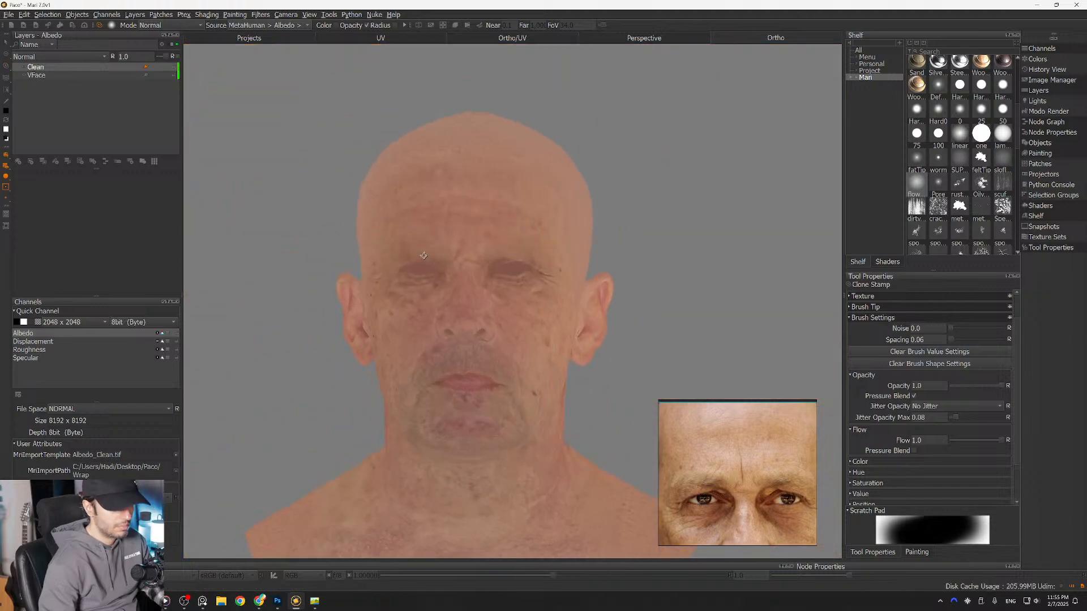
{"action": "left_click_drag", "start_coordinate": [424, 256], "coordinate": [456, 262], "text": "alt"}
{"action": "middle_click_drag", "start_coordinate": [763, 504], "coordinate": [749, 410]}
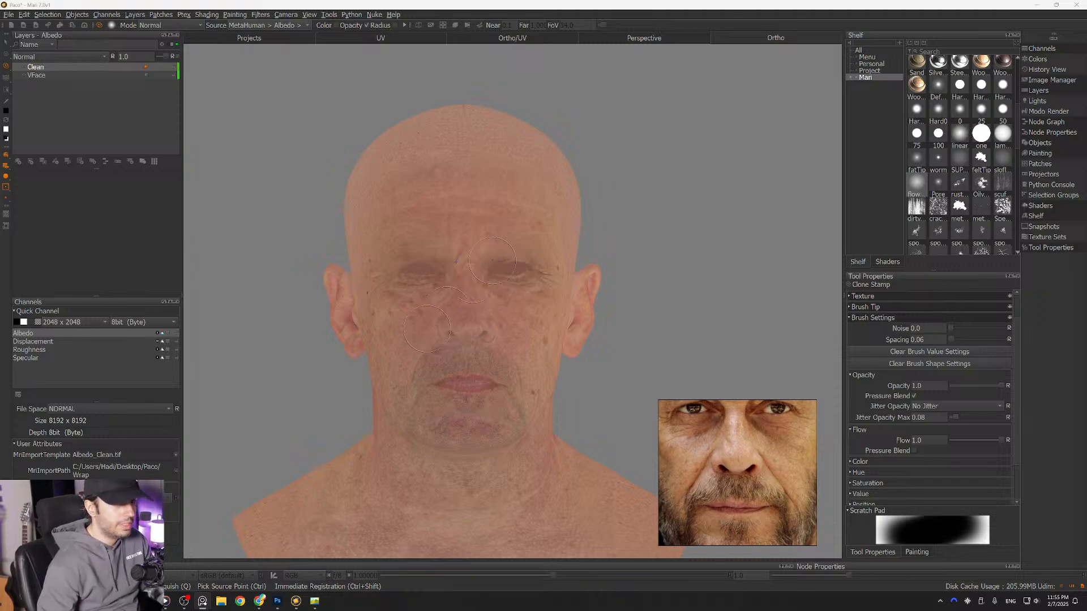
Step: Clone adjacent skin over the lower part of the smile line beside the left-hand nostril
{"action": "scroll", "coordinate": [486, 350], "scroll_direction": "up", "scroll_amount": 8}
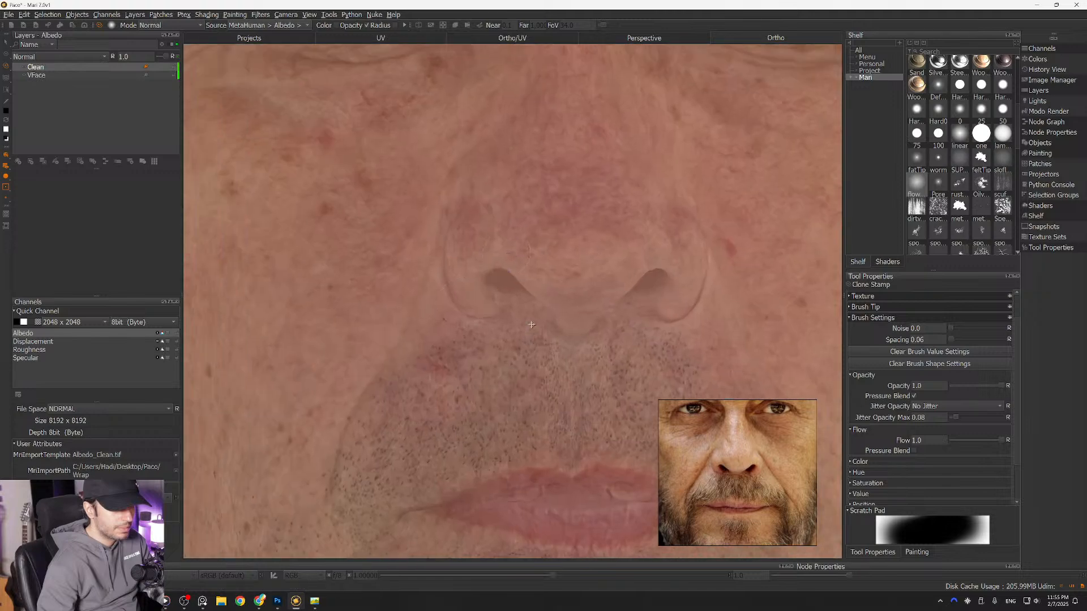
{"action": "right_click_drag", "start_coordinate": [467, 319], "coordinate": [491, 331], "text": "alt"}
{"action": "mouse_move", "coordinate": [491, 331]}
{"action": "left_mouse_down", "text": "alt"}
{"action": "mouse_move", "coordinate": [514, 335]}
{"action": "mouse_move", "coordinate": [490, 325]}
{"action": "left_mouse_up", "text": "alt"}
{"action": "middle_click_drag", "start_coordinate": [476, 313], "coordinate": [450, 347], "text": "alt"}
{"action": "right_click_drag", "start_coordinate": [413, 311], "coordinate": [434, 317], "text": "alt"}
{"action": "middle_click_drag", "start_coordinate": [434, 317], "coordinate": [466, 274], "text": "alt"}
{"action": "left_click_drag", "start_coordinate": [465, 275], "coordinate": [453, 289], "text": "alt"}
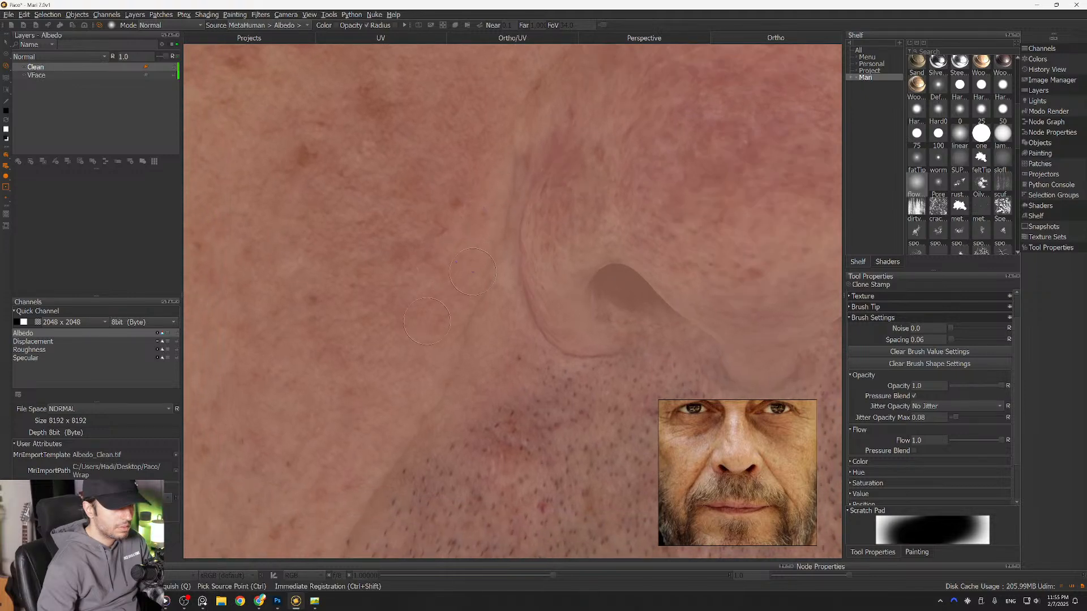
{"action": "mouse_move", "coordinate": [469, 328]}
{"action": "right_mouse_down", "text": "alt"}
{"action": "mouse_move", "coordinate": [534, 319]}
{"action": "mouse_move", "coordinate": [551, 338]}
{"action": "right_mouse_up", "text": "alt"}
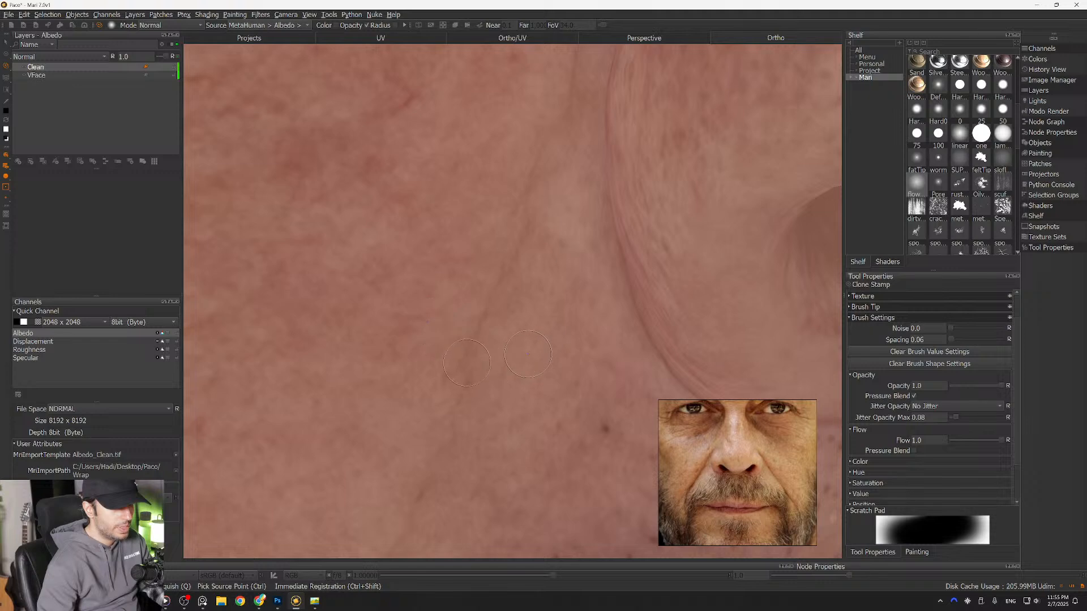
{"action": "right_click_drag", "start_coordinate": [557, 319], "coordinate": [596, 320], "text": "alt"}
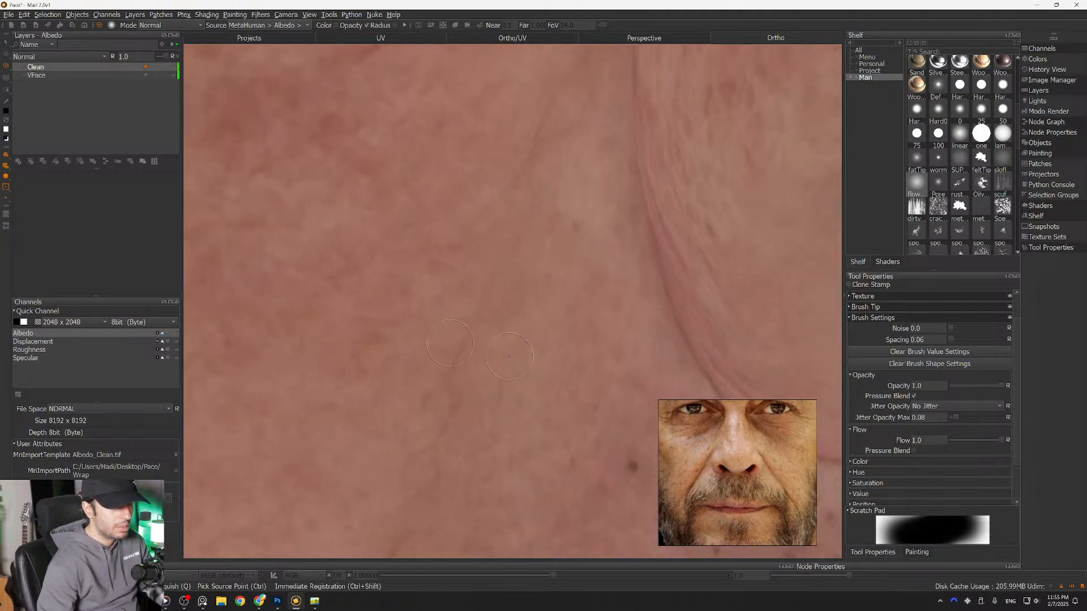
Step: Continue cloning cheek skin up the smile line toward the top of the left-hand nostril wing
{"action": "middle_click_drag", "start_coordinate": [614, 251], "coordinate": [581, 402], "text": "alt"}
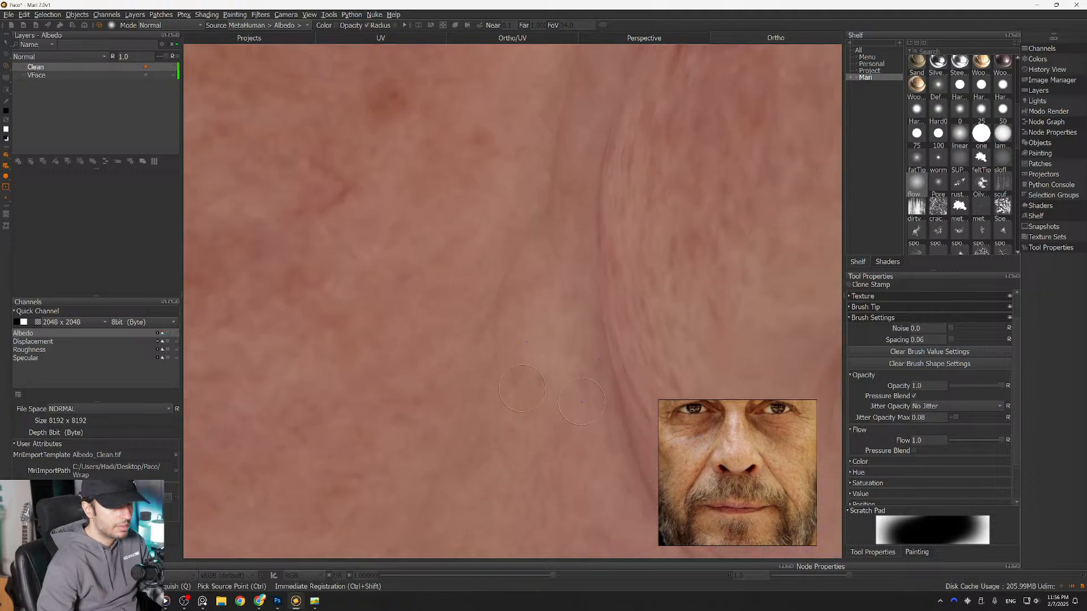
{"action": "middle_click_drag", "start_coordinate": [555, 262], "coordinate": [518, 405], "text": "alt"}
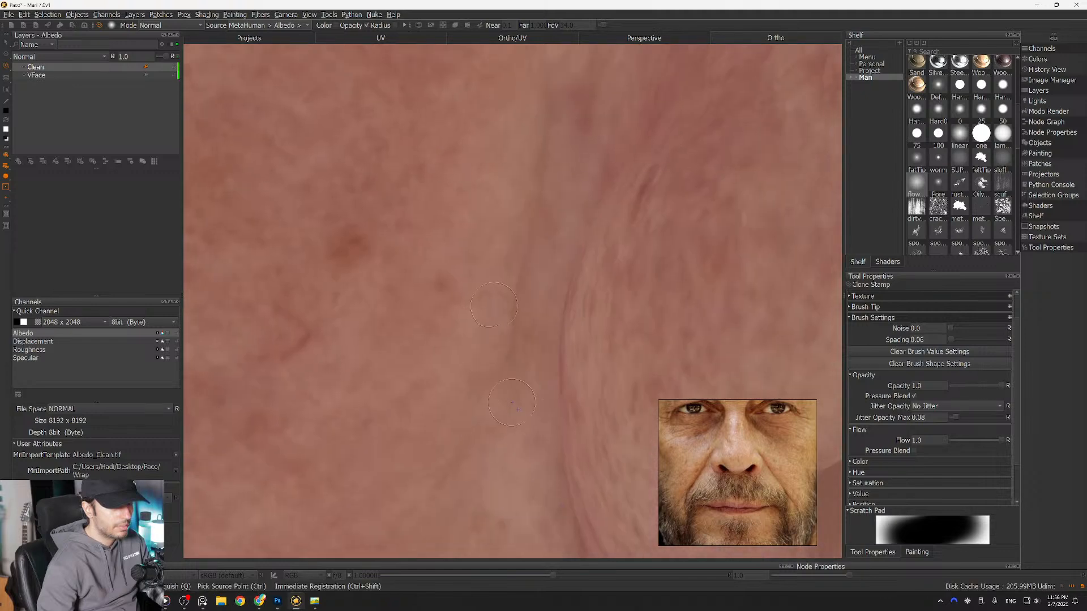
{"action": "mouse_move", "coordinate": [478, 261]}
{"action": "middle_mouse_down", "text": "alt"}
{"action": "mouse_move", "coordinate": [411, 376]}
{"action": "mouse_move", "coordinate": [514, 330]}
{"action": "middle_mouse_up", "text": "alt"}
Step: Clone stamp over the dark crease around the left-hand nostril wing, from its lower edge up its outer side
{"action": "scroll", "coordinate": [514, 330], "scroll_direction": "up", "scroll_amount": 5}
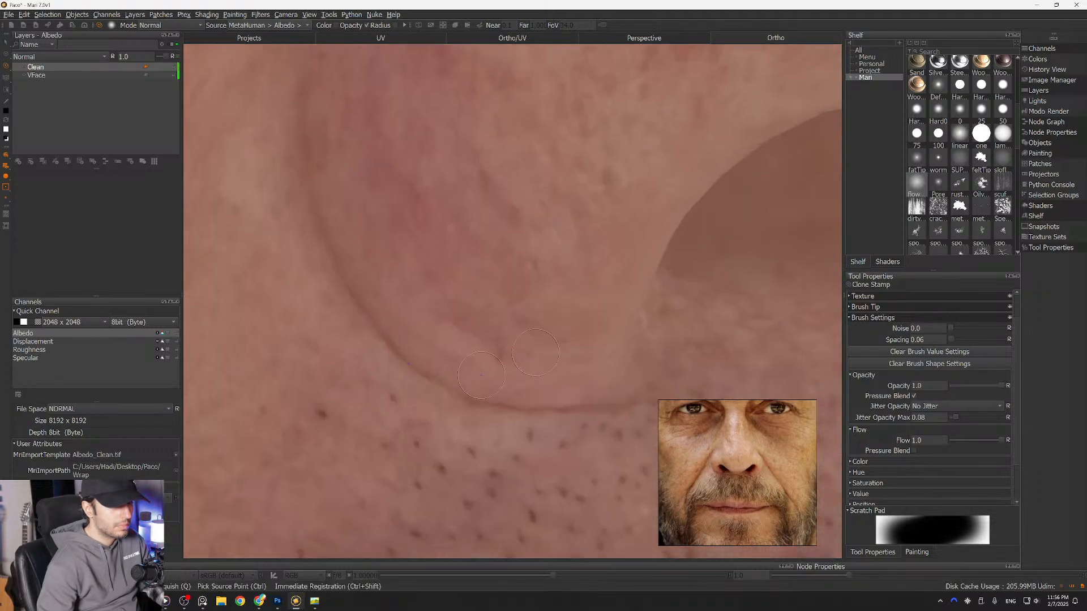
{"action": "left_click_drag", "start_coordinate": [466, 329], "coordinate": [427, 307], "text": "alt"}
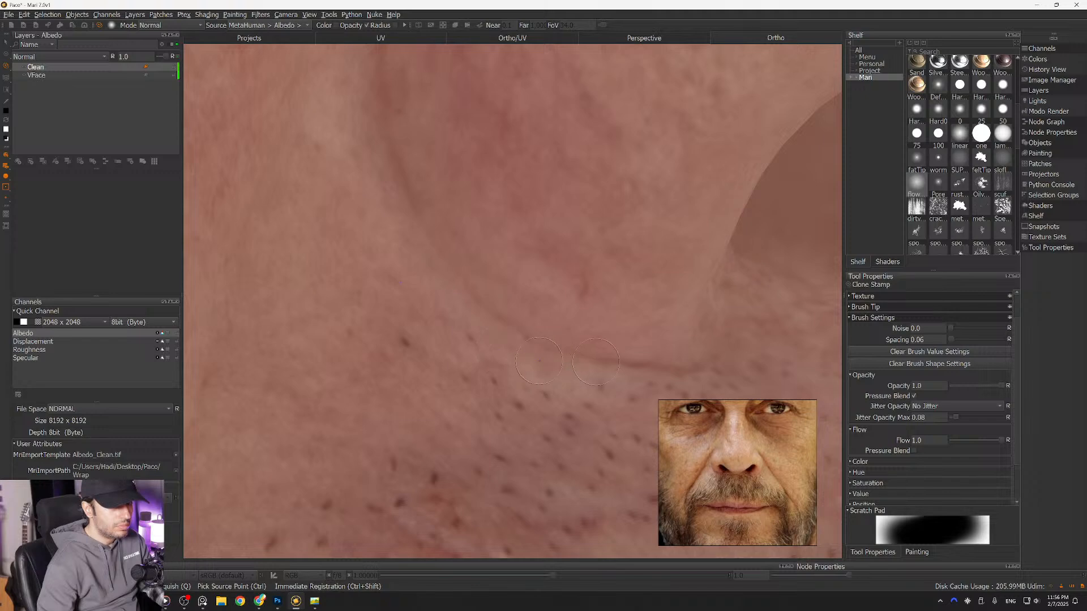
{"action": "middle_click_drag", "start_coordinate": [401, 204], "coordinate": [454, 308], "text": "alt"}
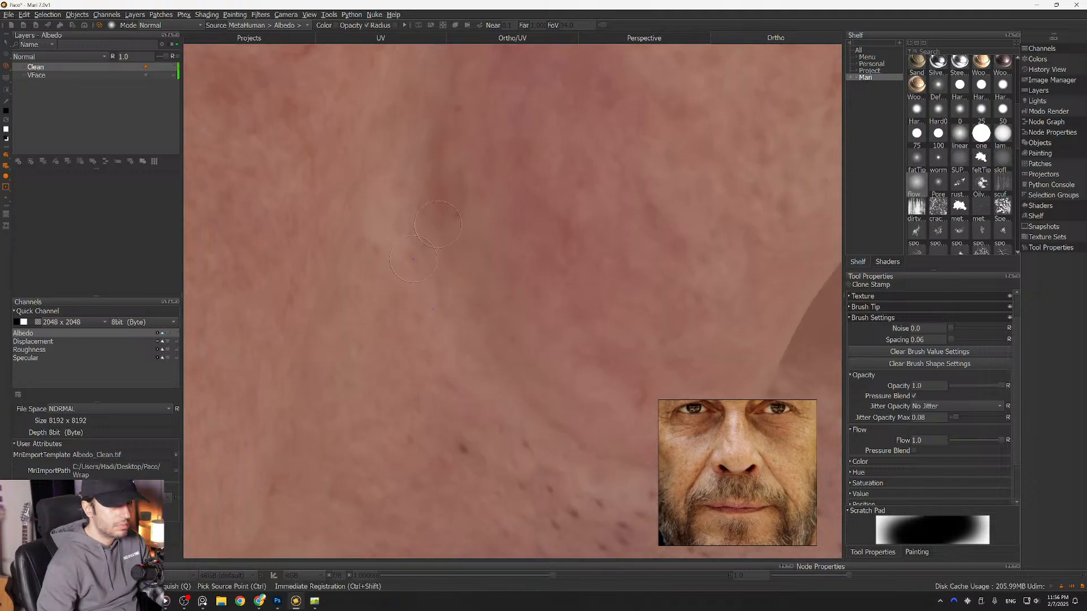
{"action": "middle_click_drag", "start_coordinate": [491, 428], "coordinate": [297, 317], "text": "alt"}
Step: Clone nearby skin over the crease along the underside of the left-hand nostril wing, down to the moustache edge
{"action": "right_click_drag", "start_coordinate": [296, 316], "coordinate": [215, 316], "text": "alt"}
{"action": "mouse_move", "coordinate": [442, 379]}
{"action": "left_mouse_down", "text": "alt"}
{"action": "mouse_move", "coordinate": [366, 384]}
{"action": "mouse_move", "coordinate": [396, 368]}
{"action": "left_mouse_up", "text": "alt"}
{"action": "right_click_drag", "start_coordinate": [396, 368], "coordinate": [509, 368], "text": "alt"}
{"action": "middle_click_drag", "start_coordinate": [634, 370], "coordinate": [519, 343], "text": "alt"}
{"action": "right_click_drag", "start_coordinate": [508, 349], "coordinate": [431, 349], "text": "alt"}
{"action": "left_click_drag", "start_coordinate": [430, 350], "coordinate": [407, 385], "text": "alt"}
{"action": "middle_click_drag", "start_coordinate": [640, 362], "coordinate": [425, 334], "text": "alt"}
{"action": "left_click_drag", "start_coordinate": [424, 334], "coordinate": [385, 334], "text": "alt"}
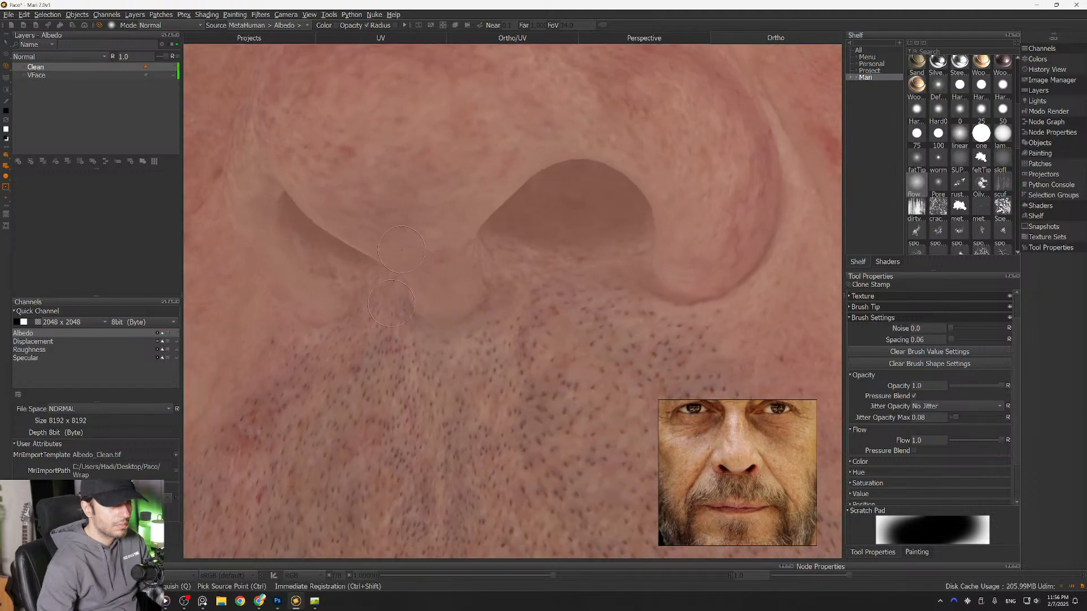
{"action": "middle_click_drag", "start_coordinate": [385, 334], "coordinate": [555, 383], "text": "alt"}
{"action": "right_click_drag", "start_coordinate": [385, 340], "coordinate": [460, 340], "text": "alt"}
{"action": "middle_click_drag", "start_coordinate": [460, 340], "coordinate": [450, 325], "text": "alt"}
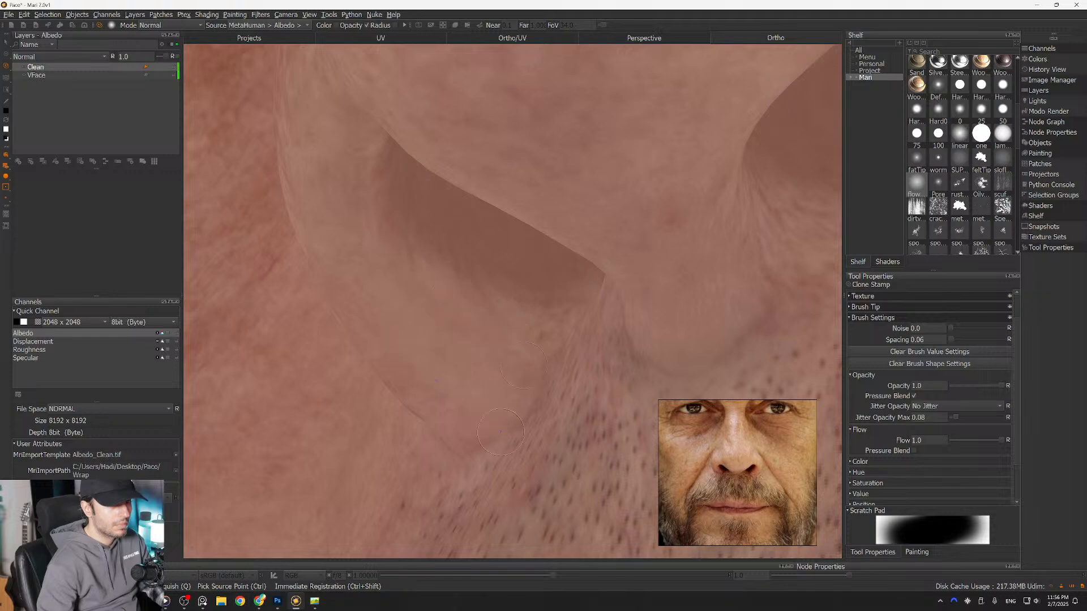
{"action": "left_click_drag", "start_coordinate": [520, 359], "coordinate": [495, 371], "text": "alt"}
Step: Clone stamp over the dark crease around the lower and outer edge of the right-hand nostril wing
{"action": "right_click_drag", "start_coordinate": [469, 367], "coordinate": [346, 300], "text": "alt"}
{"action": "left_click_drag", "start_coordinate": [623, 431], "coordinate": [667, 446], "text": "alt"}
{"action": "middle_click_drag", "start_coordinate": [667, 447], "coordinate": [389, 442], "text": "alt"}
{"action": "right_click_drag", "start_coordinate": [269, 345], "coordinate": [292, 345], "text": "alt"}
{"action": "middle_click_drag", "start_coordinate": [291, 345], "coordinate": [399, 345], "text": "alt"}
{"action": "left_click_drag", "start_coordinate": [400, 345], "coordinate": [399, 309], "text": "alt"}
{"action": "right_click_drag", "start_coordinate": [399, 309], "coordinate": [453, 334], "text": "alt"}
{"action": "mouse_move", "coordinate": [385, 294]}
{"action": "left_mouse_down", "text": "alt"}
{"action": "mouse_move", "coordinate": [347, 282]}
{"action": "mouse_move", "coordinate": [334, 297]}
{"action": "mouse_move", "coordinate": [471, 371]}
{"action": "mouse_move", "coordinate": [385, 351]}
{"action": "left_mouse_up", "text": "alt"}
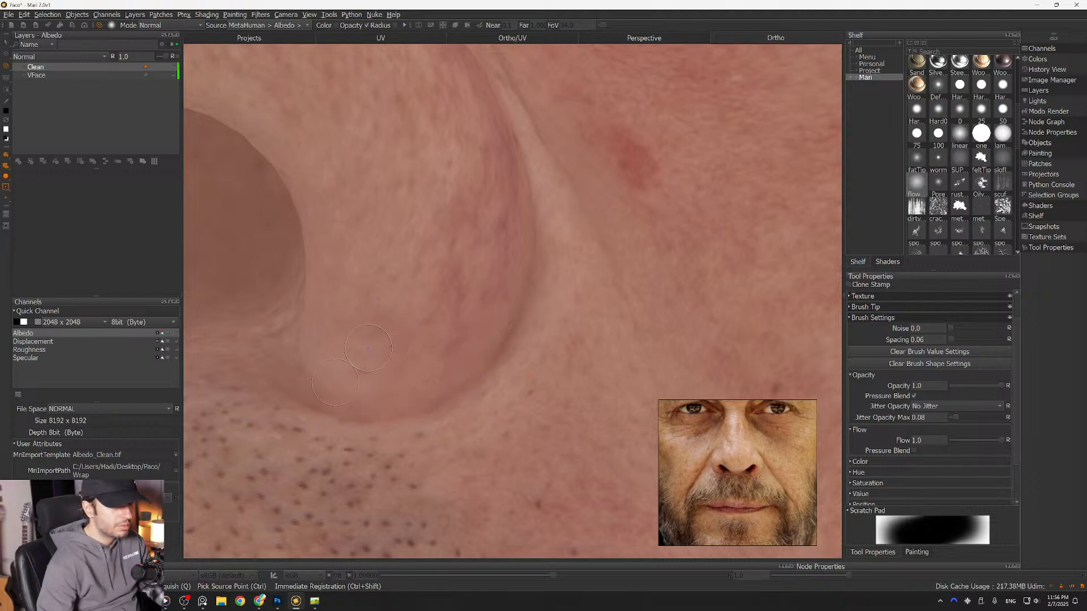
{"action": "left_click_drag", "start_coordinate": [368, 348], "coordinate": [450, 351], "text": "alt"}
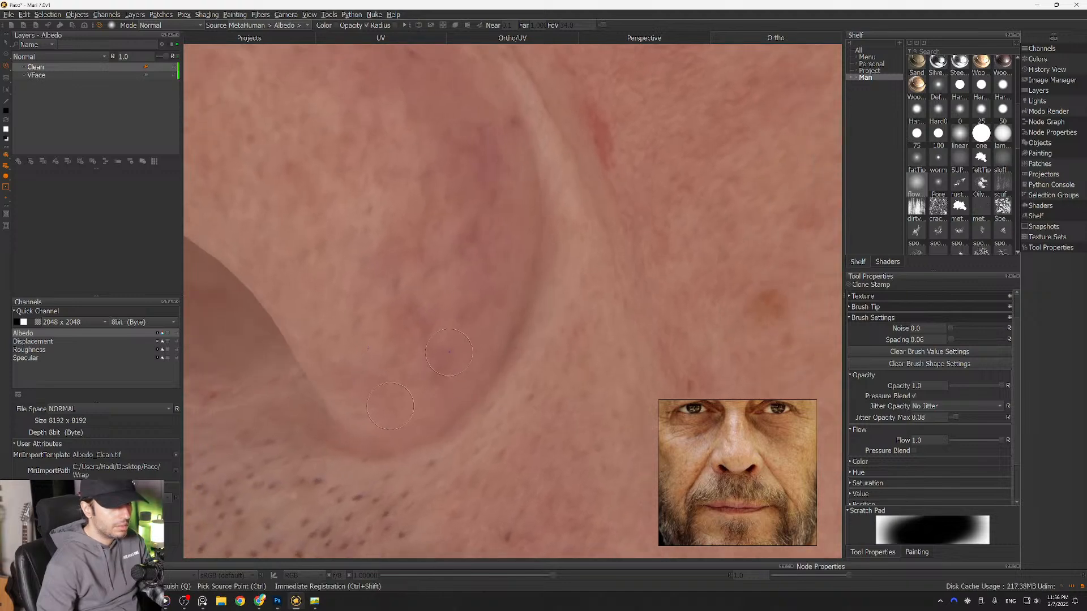
{"action": "left_click_drag", "start_coordinate": [414, 384], "coordinate": [453, 318], "text": "alt"}
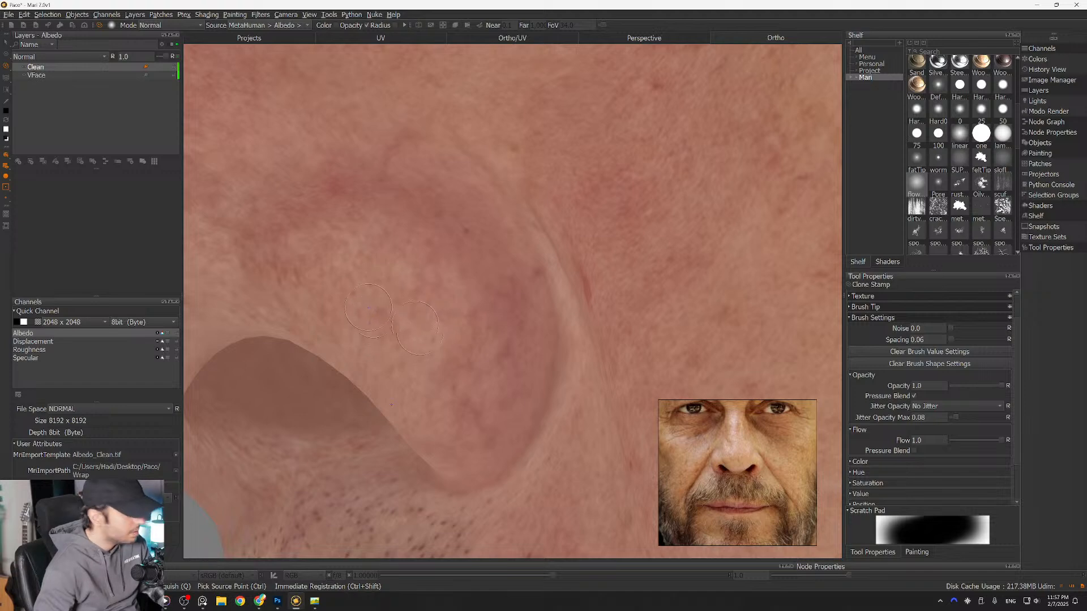
Step: Clone adjacent skin over the crease where the top of the right-hand nostril wing meets the cheek
{"action": "right_click_drag", "start_coordinate": [572, 267], "coordinate": [566, 262], "text": "alt"}
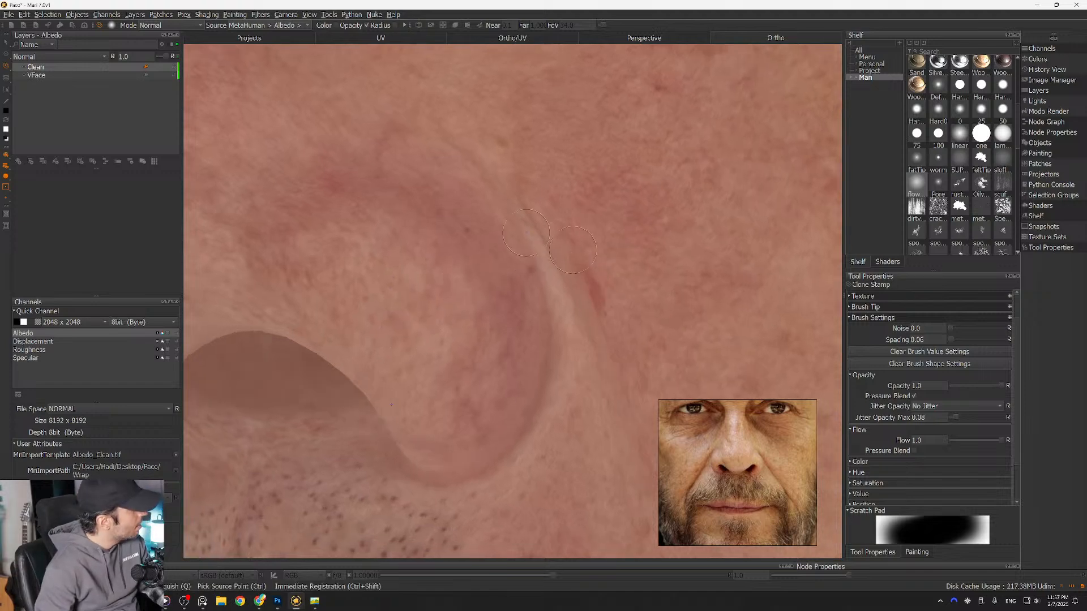
{"action": "middle_click_drag", "start_coordinate": [566, 261], "coordinate": [531, 278], "text": "alt"}
{"action": "right_click_drag", "start_coordinate": [531, 279], "coordinate": [528, 254], "text": "alt"}
{"action": "middle_click_drag", "start_coordinate": [523, 233], "coordinate": [548, 247], "text": "alt"}
{"action": "right_click_drag", "start_coordinate": [548, 248], "coordinate": [567, 252], "text": "alt"}
{"action": "left_click_drag", "start_coordinate": [568, 252], "coordinate": [433, 255], "text": "alt"}
{"action": "middle_click_drag", "start_coordinate": [432, 255], "coordinate": [517, 227], "text": "alt"}
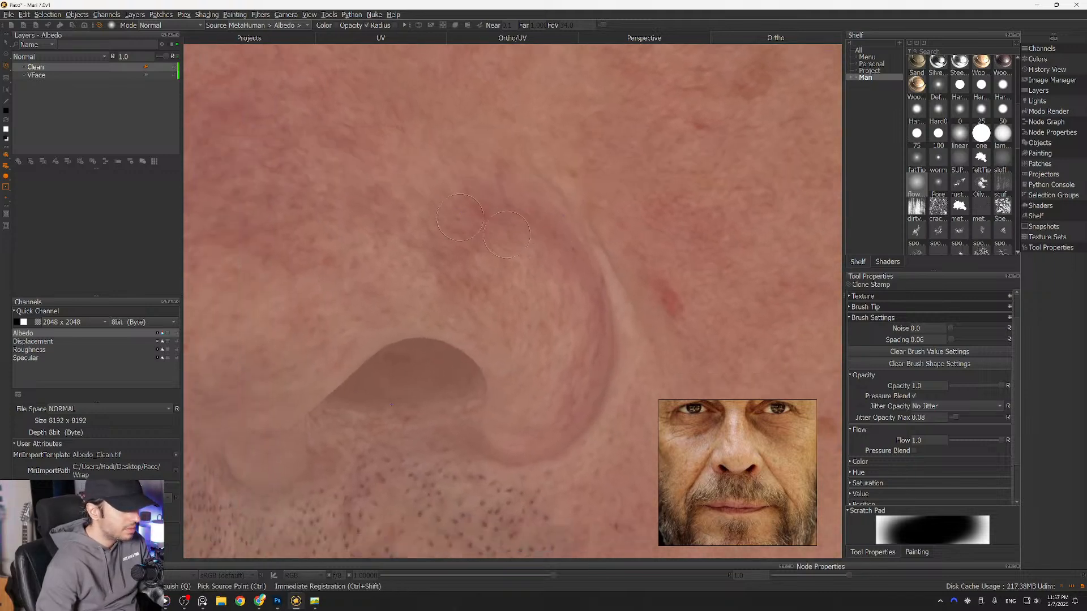
Step: Sample clean cheek skin and clone it over the left-hand smile line at the upper edge of the moustache
{"action": "middle_click_drag", "start_coordinate": [424, 223], "coordinate": [581, 208], "text": "alt"}
{"action": "right_click_drag", "start_coordinate": [581, 208], "coordinate": [465, 255], "text": "alt"}
{"action": "left_click_drag", "start_coordinate": [464, 255], "coordinate": [405, 282], "text": "alt"}
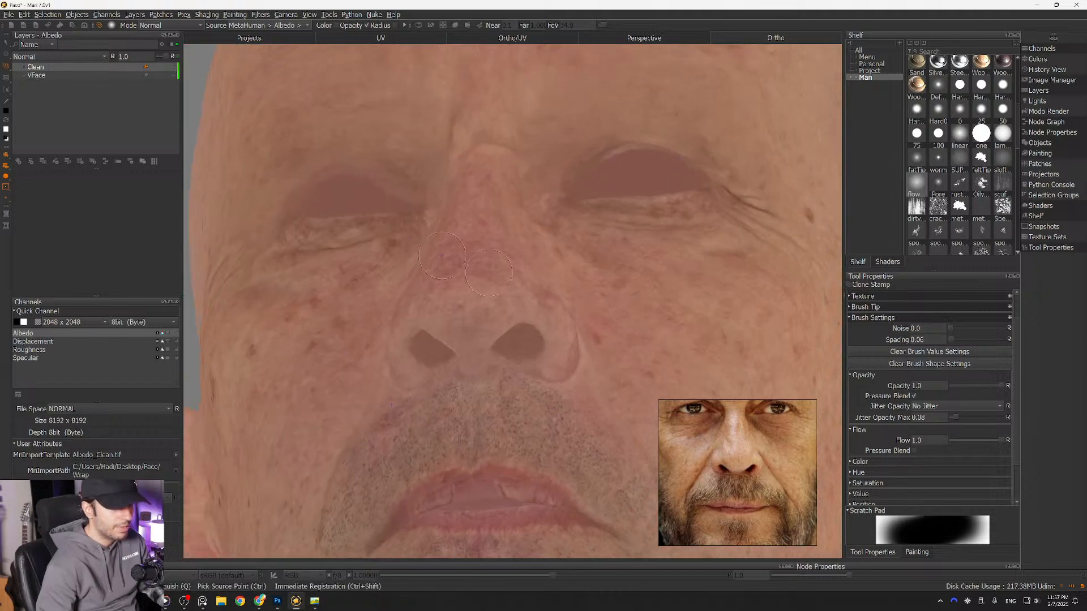
{"action": "middle_click_drag", "start_coordinate": [406, 282], "coordinate": [389, 177], "text": "alt"}
{"action": "left_click_drag", "start_coordinate": [389, 177], "coordinate": [425, 255], "text": "alt"}
{"action": "middle_click_drag", "start_coordinate": [424, 254], "coordinate": [546, 218], "text": "alt"}
{"action": "right_click_drag", "start_coordinate": [453, 306], "coordinate": [484, 318], "text": "alt"}
{"action": "middle_click_drag", "start_coordinate": [484, 318], "coordinate": [623, 303], "text": "alt"}
{"action": "left_click_drag", "start_coordinate": [447, 274], "coordinate": [458, 317], "text": "alt"}
{"action": "right_click_drag", "start_coordinate": [425, 308], "coordinate": [457, 310], "text": "alt"}
{"action": "middle_click_drag", "start_coordinate": [457, 310], "coordinate": [469, 225], "text": "alt"}
{"action": "right_click_drag", "start_coordinate": [425, 242], "coordinate": [439, 238], "text": "alt"}
{"action": "left_click", "coordinate": [465, 284], "text": "ctrl"}
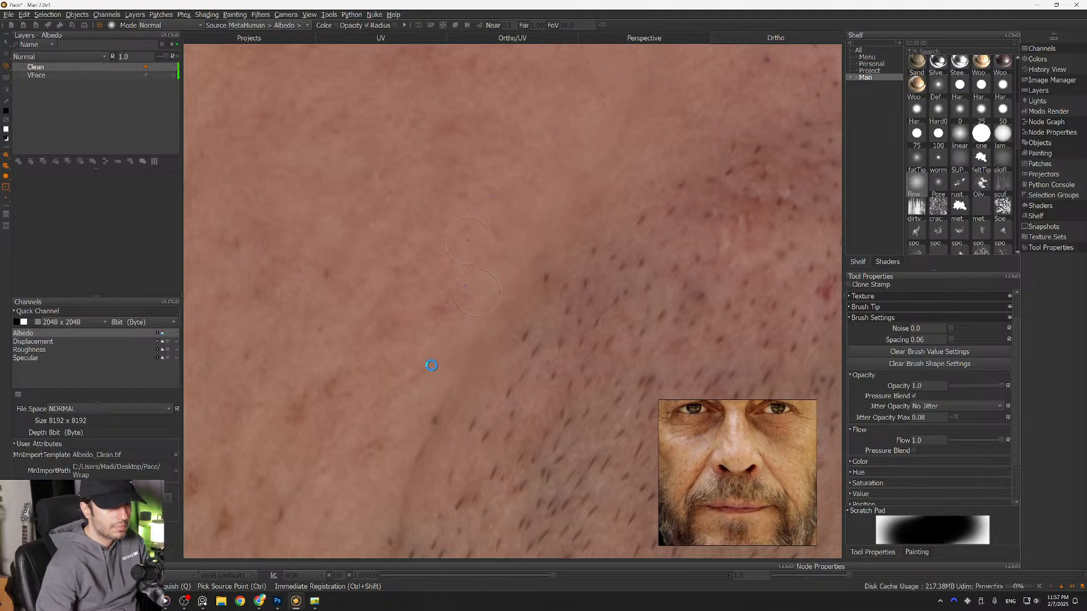
Step: Continue cloning cheek skin down the smile line toward the left-hand corner of the mouth
{"action": "middle_click_drag", "start_coordinate": [448, 340], "coordinate": [515, 170], "text": "alt"}
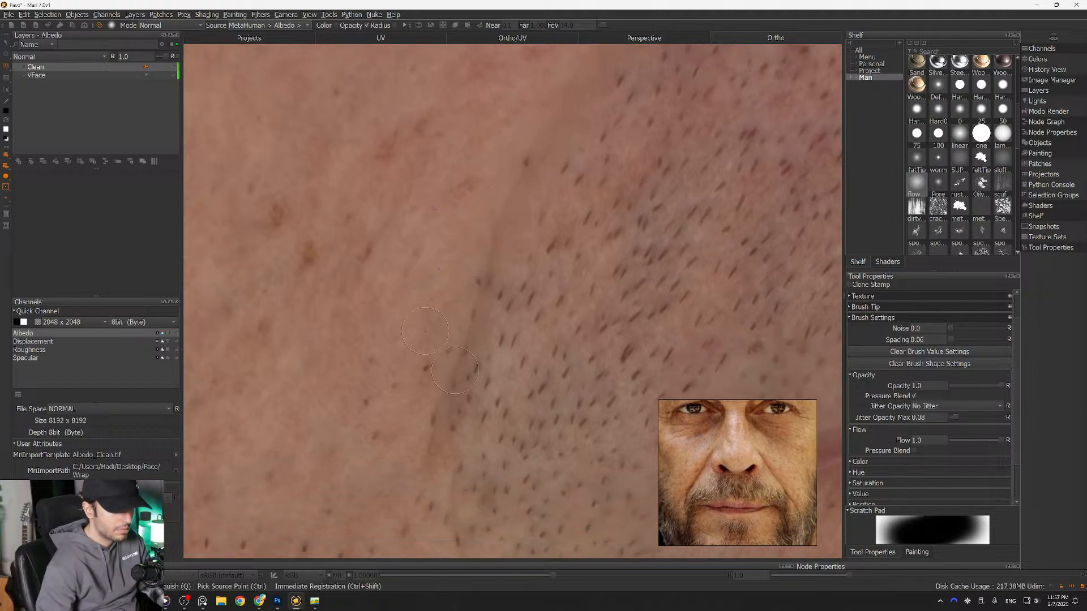
{"action": "middle_click_drag", "start_coordinate": [457, 339], "coordinate": [462, 244], "text": "alt"}
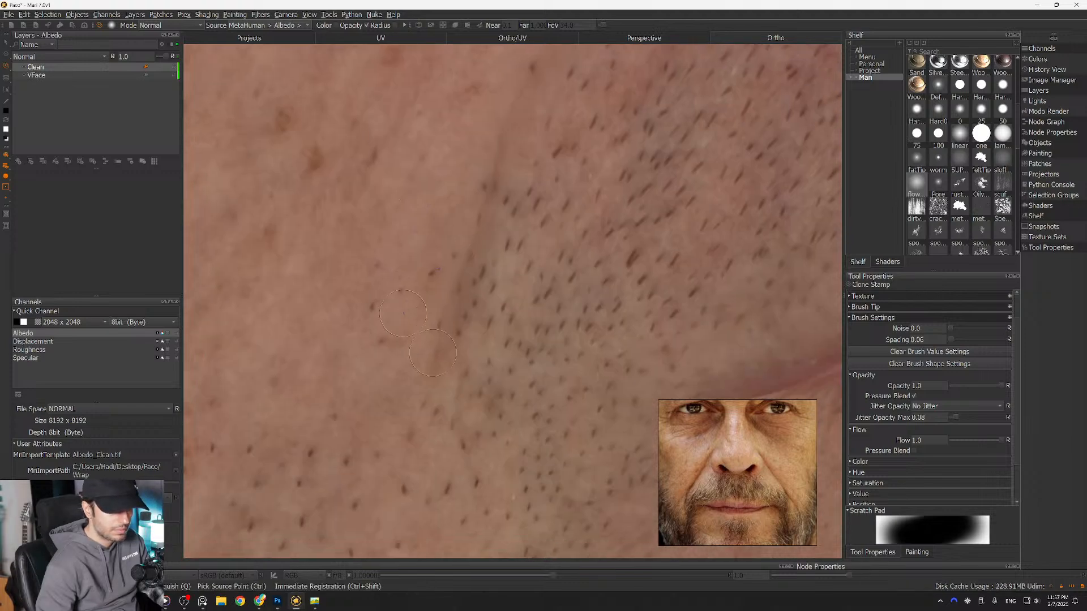
{"action": "mouse_move", "coordinate": [399, 354]}
{"action": "right_mouse_down", "text": "alt"}
{"action": "mouse_move", "coordinate": [900, 334]}
{"action": "mouse_move", "coordinate": [658, 313]}
{"action": "mouse_move", "coordinate": [495, 254]}
{"action": "mouse_move", "coordinate": [447, 255]}
{"action": "right_mouse_up", "text": "alt"}
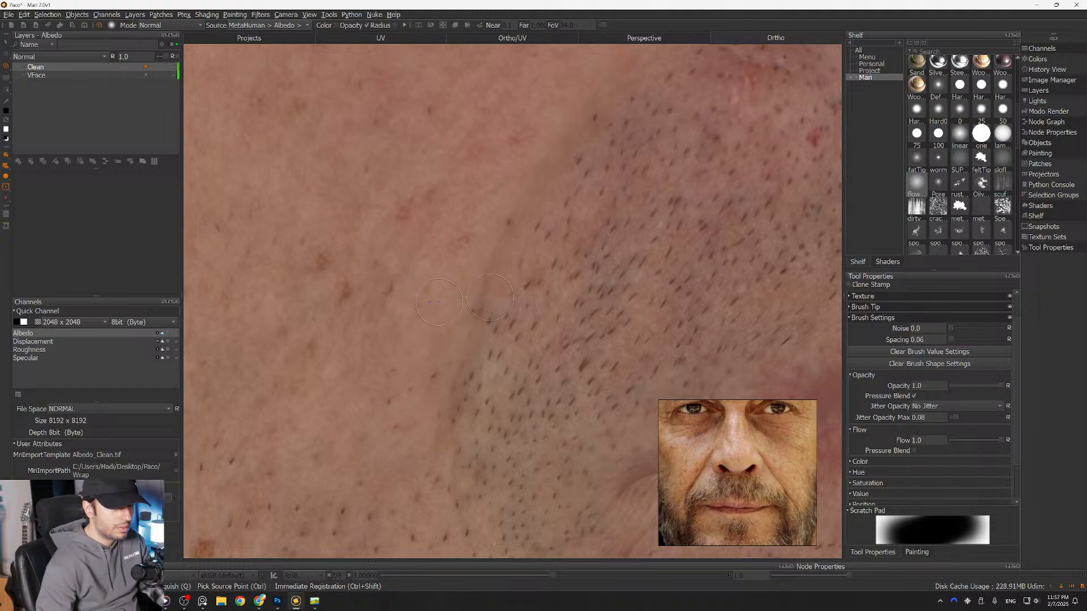
Step: Clone cheek skin over the right-hand smile line, working from beside the mouth corner up toward the nostril
{"action": "right_click_drag", "start_coordinate": [480, 320], "coordinate": [821, 317], "text": "alt"}
{"action": "left_click_drag", "start_coordinate": [622, 294], "coordinate": [453, 295], "text": "alt"}
{"action": "right_click_drag", "start_coordinate": [680, 272], "coordinate": [453, 266], "text": "alt"}
{"action": "middle_click_drag", "start_coordinate": [579, 257], "coordinate": [471, 235], "text": "alt"}
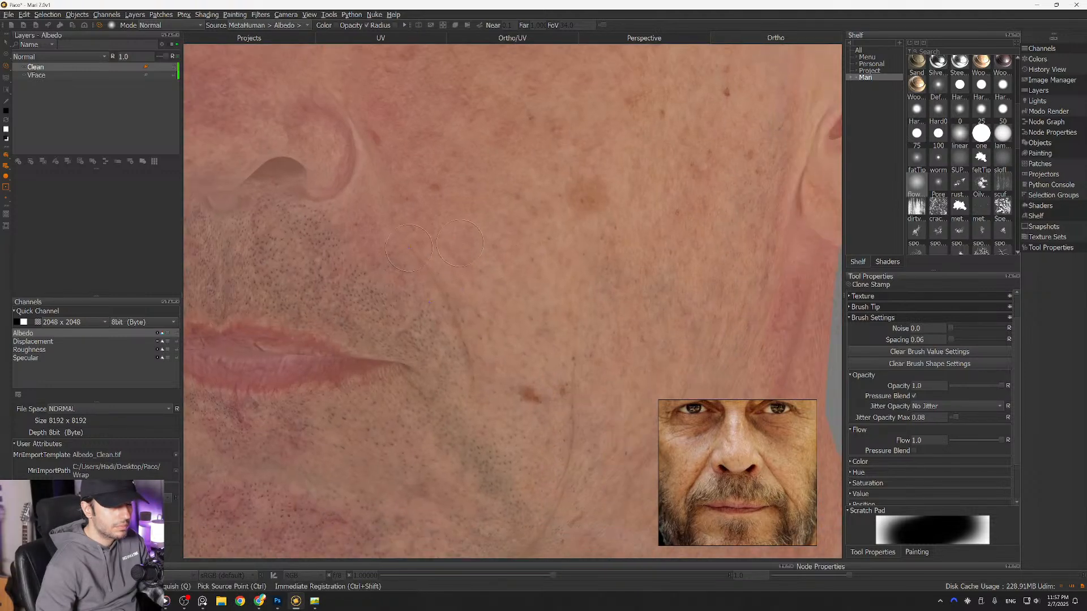
{"action": "right_click_drag", "start_coordinate": [471, 235], "coordinate": [397, 243], "text": "alt"}
{"action": "middle_click_drag", "start_coordinate": [407, 317], "coordinate": [529, 225], "text": "alt"}
{"action": "right_click_drag", "start_coordinate": [529, 226], "coordinate": [509, 221], "text": "alt"}
{"action": "mouse_move", "coordinate": [541, 201]}
{"action": "middle_mouse_down", "text": "alt"}
{"action": "mouse_move", "coordinate": [523, 269]}
{"action": "mouse_move", "coordinate": [517, 245]}
{"action": "middle_mouse_up", "text": "alt"}
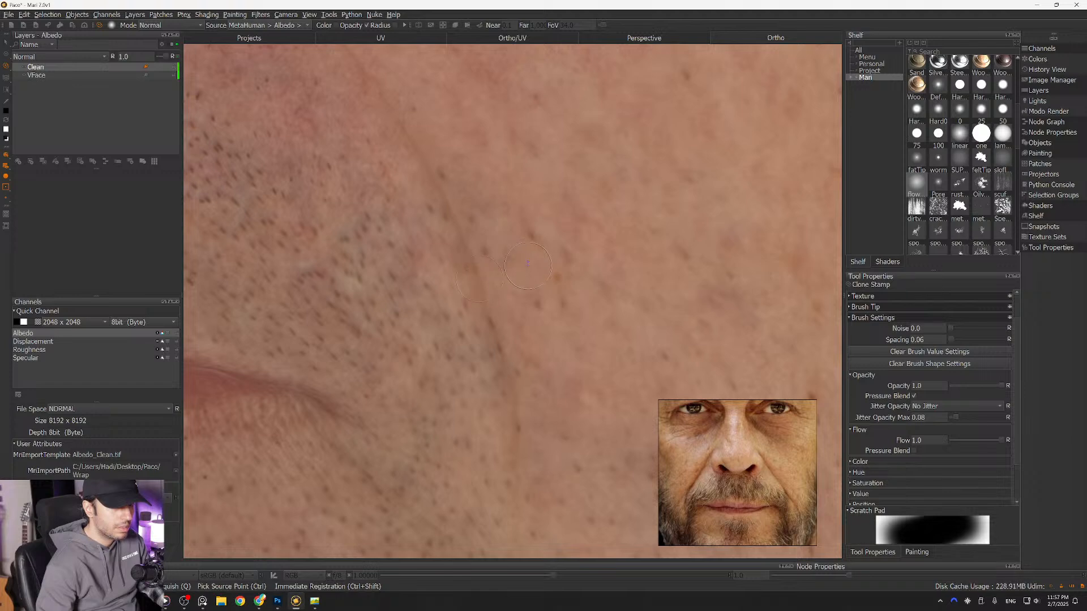
{"action": "mouse_move", "coordinate": [521, 209]}
{"action": "middle_mouse_down", "text": "alt"}
{"action": "mouse_move", "coordinate": [498, 295]}
{"action": "mouse_move", "coordinate": [515, 345]}
{"action": "mouse_move", "coordinate": [512, 329]}
{"action": "middle_mouse_up", "text": "alt"}
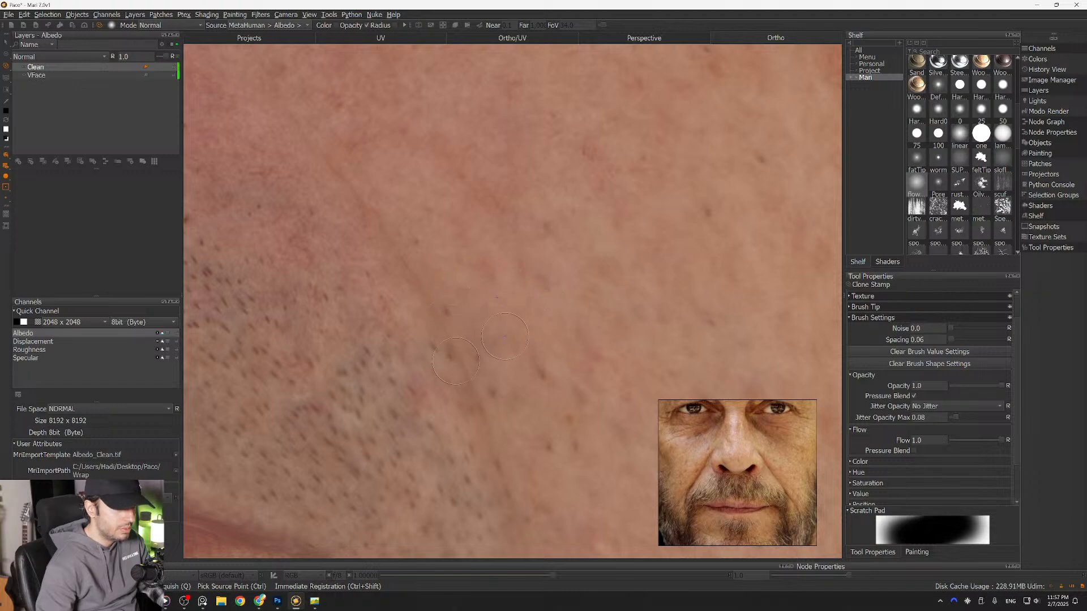
{"action": "middle_click_drag", "start_coordinate": [522, 269], "coordinate": [527, 371], "text": "alt"}
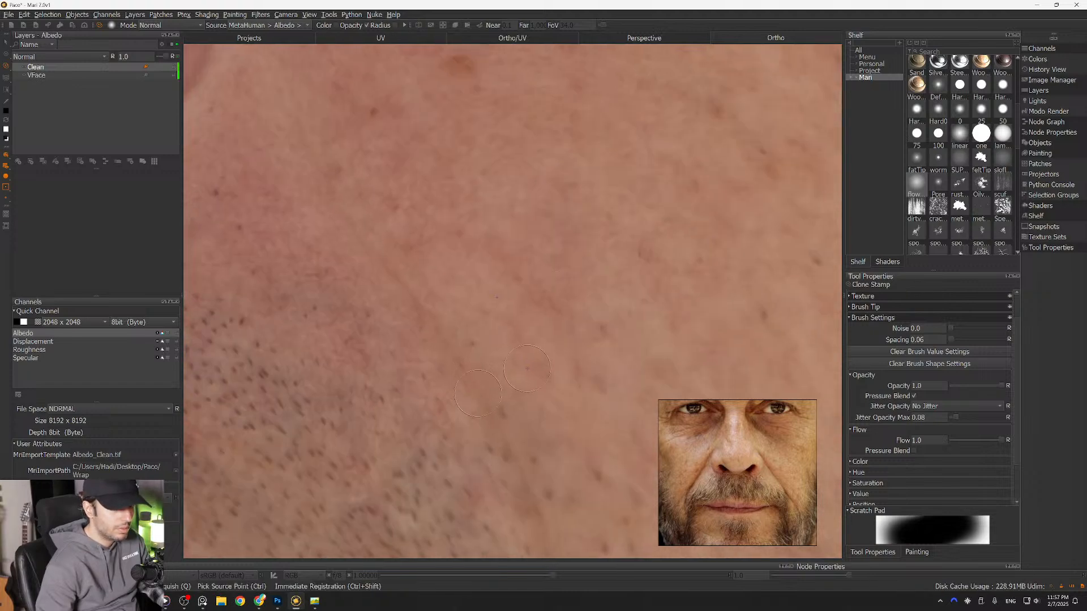
Step: Examine the whole face from the front and slightly below for remaining creases
{"action": "mouse_move", "coordinate": [479, 152]}
{"action": "right_mouse_down", "text": "alt"}
{"action": "mouse_move", "coordinate": [450, 276]}
{"action": "mouse_move", "coordinate": [413, 264]}
{"action": "right_mouse_up", "text": "alt"}
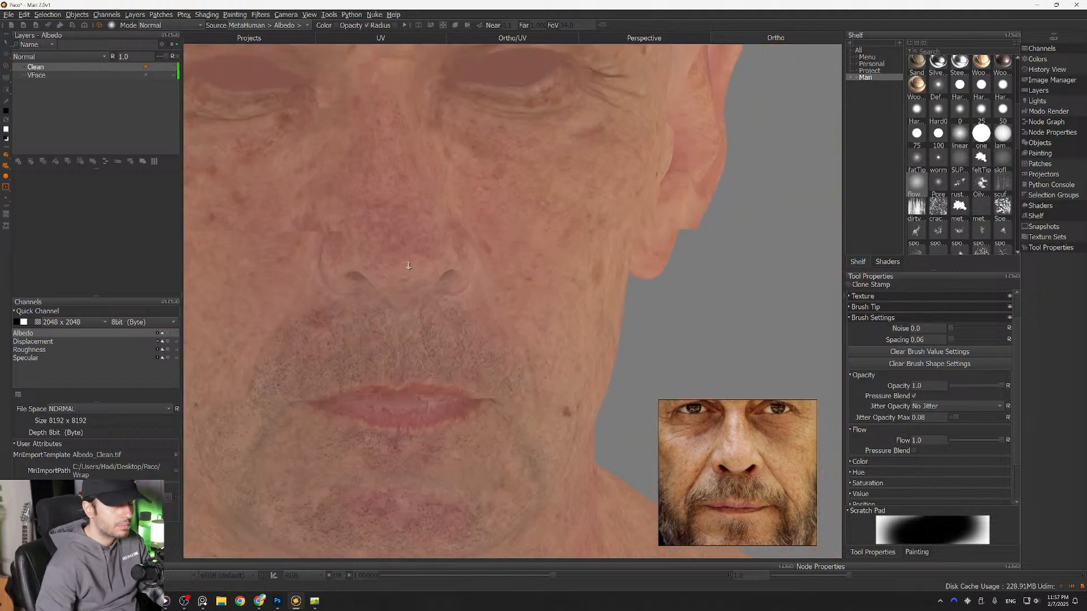
{"action": "left_click_drag", "start_coordinate": [413, 264], "coordinate": [536, 235], "text": "alt"}
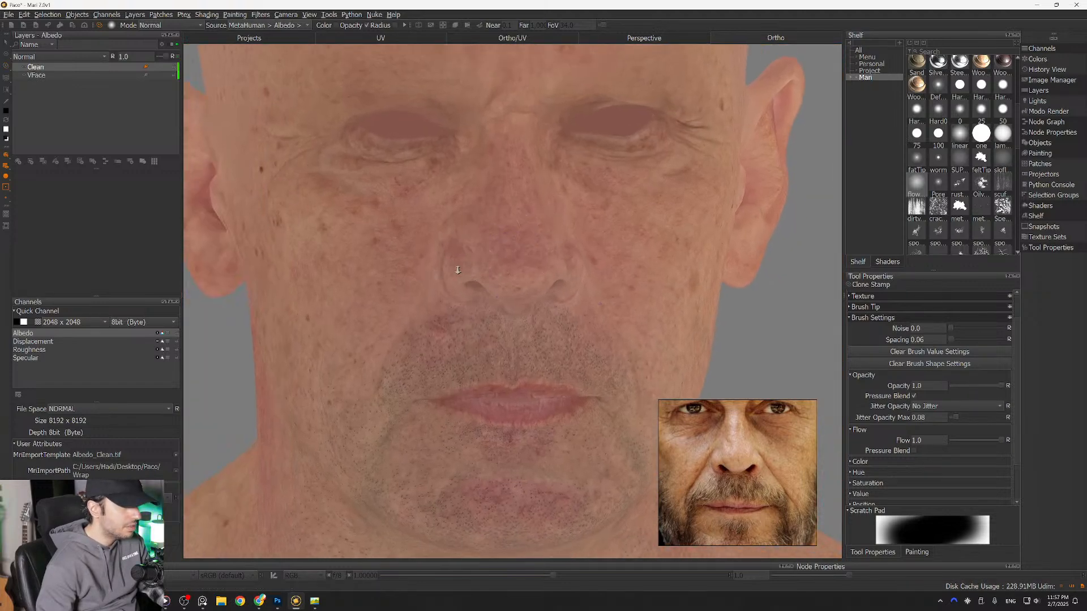
{"action": "right_click_drag", "start_coordinate": [449, 260], "coordinate": [439, 280], "text": "alt"}
{"action": "middle_click_drag", "start_coordinate": [440, 279], "coordinate": [418, 308], "text": "alt"}
{"action": "middle_click_drag", "start_coordinate": [450, 241], "coordinate": [492, 199], "text": "alt"}
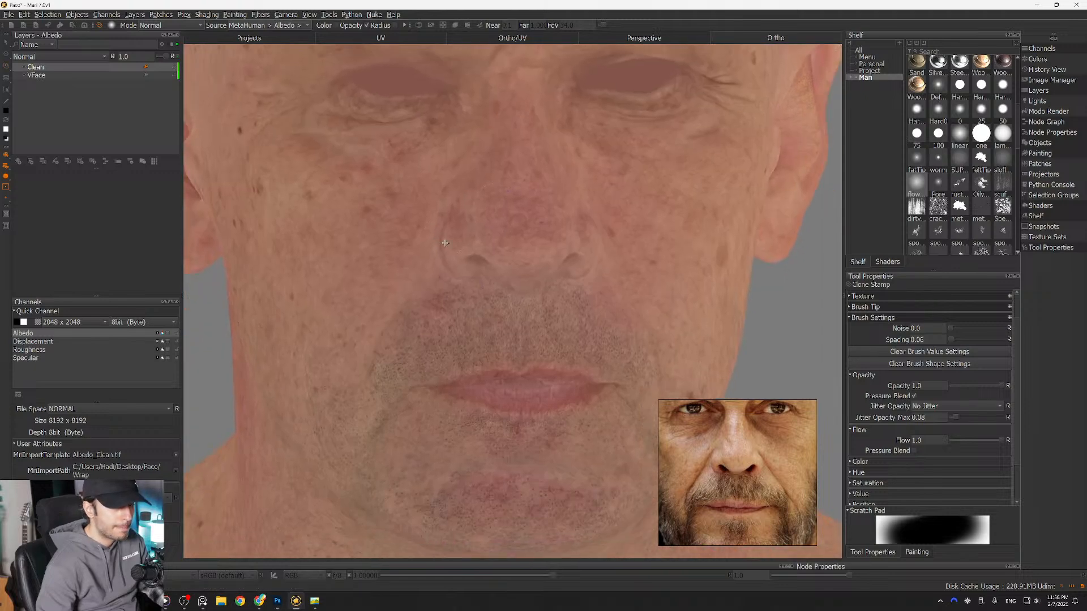
{"action": "left_click_drag", "start_coordinate": [491, 200], "coordinate": [484, 283], "text": "alt"}
{"action": "middle_click_drag", "start_coordinate": [484, 284], "coordinate": [421, 321], "text": "alt"}
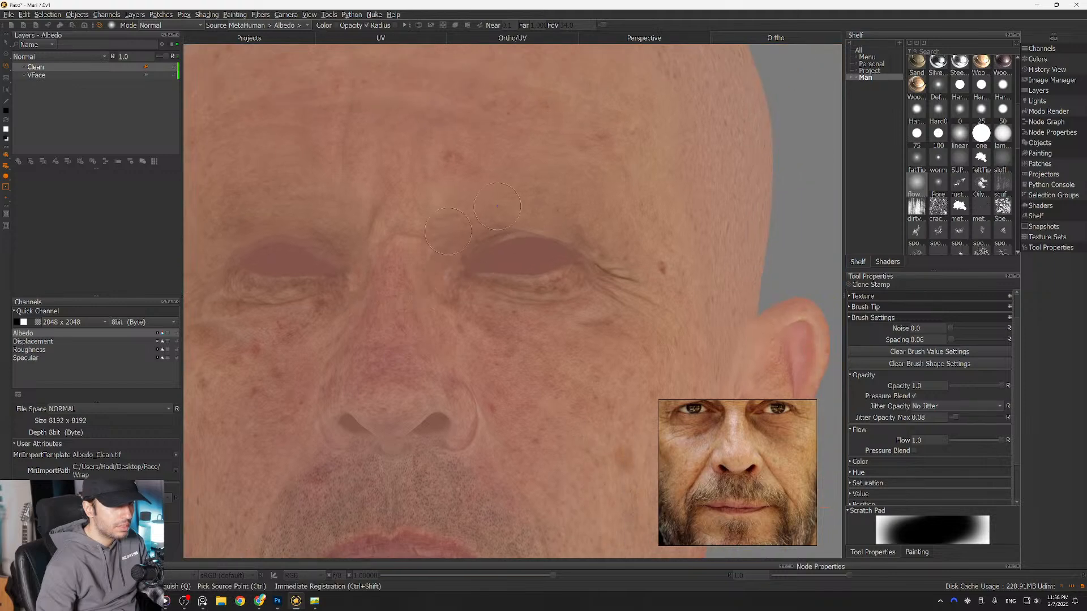
Step: Clone nearby skin over the horizontal crease across the top of the nose bridge between the eyes
{"action": "right_click_drag", "start_coordinate": [422, 320], "coordinate": [453, 294], "text": "alt"}
{"action": "middle_click_drag", "start_coordinate": [362, 170], "coordinate": [526, 300], "text": "alt"}
{"action": "right_click_drag", "start_coordinate": [526, 300], "coordinate": [541, 290], "text": "alt"}
{"action": "left_click_drag", "start_coordinate": [540, 290], "coordinate": [518, 286], "text": "alt"}
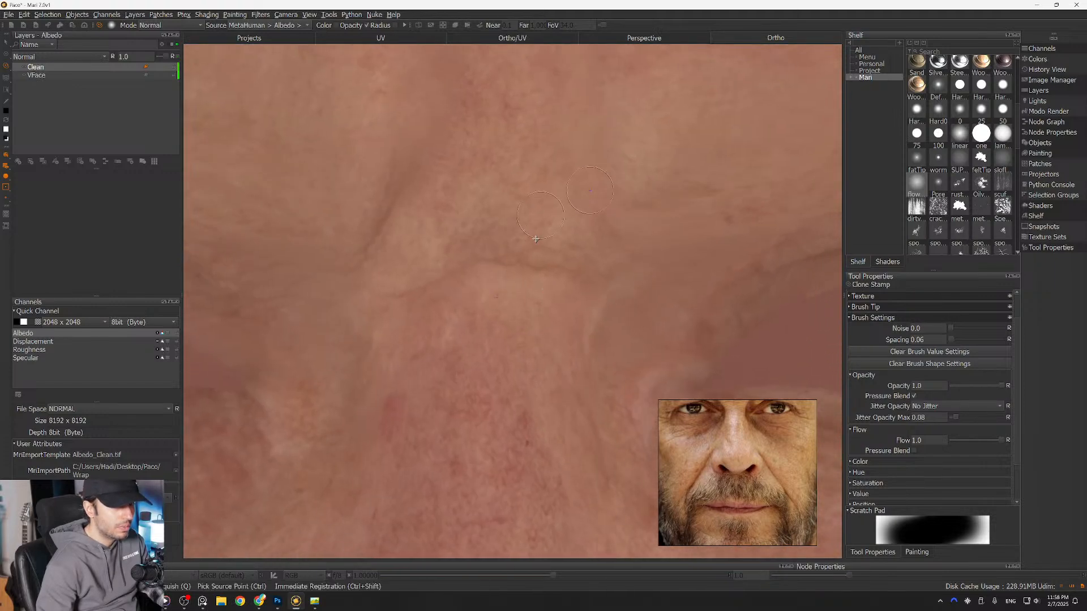
{"action": "middle_click_drag", "start_coordinate": [518, 286], "coordinate": [533, 320], "text": "alt"}
{"action": "left_click_drag", "start_coordinate": [532, 320], "coordinate": [504, 317], "text": "alt"}
{"action": "middle_click_drag", "start_coordinate": [503, 317], "coordinate": [509, 328], "text": "alt"}
{"action": "left_click_drag", "start_coordinate": [467, 295], "coordinate": [491, 295]}
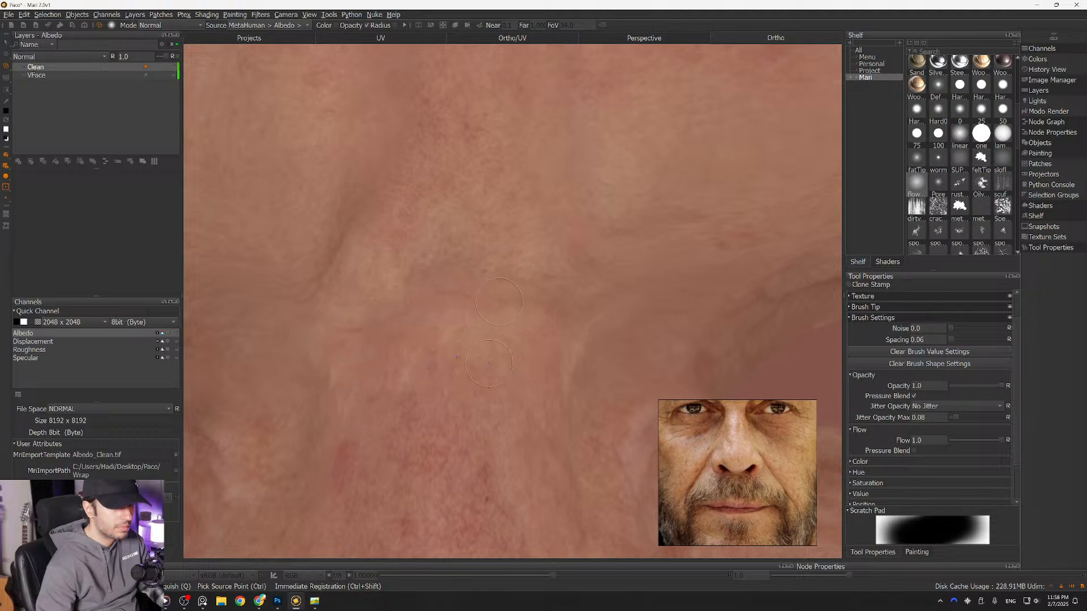
Step: Clone brow skin over the diagonal frown crease on the left-hand side between the eyebrows
{"action": "mouse_move", "coordinate": [565, 280]}
{"action": "left_mouse_down", "text": "alt"}
{"action": "mouse_move", "coordinate": [600, 286]}
{"action": "mouse_move", "coordinate": [557, 269]}
{"action": "mouse_move", "coordinate": [569, 284]}
{"action": "mouse_move", "coordinate": [439, 333]}
{"action": "left_mouse_up", "text": "alt"}
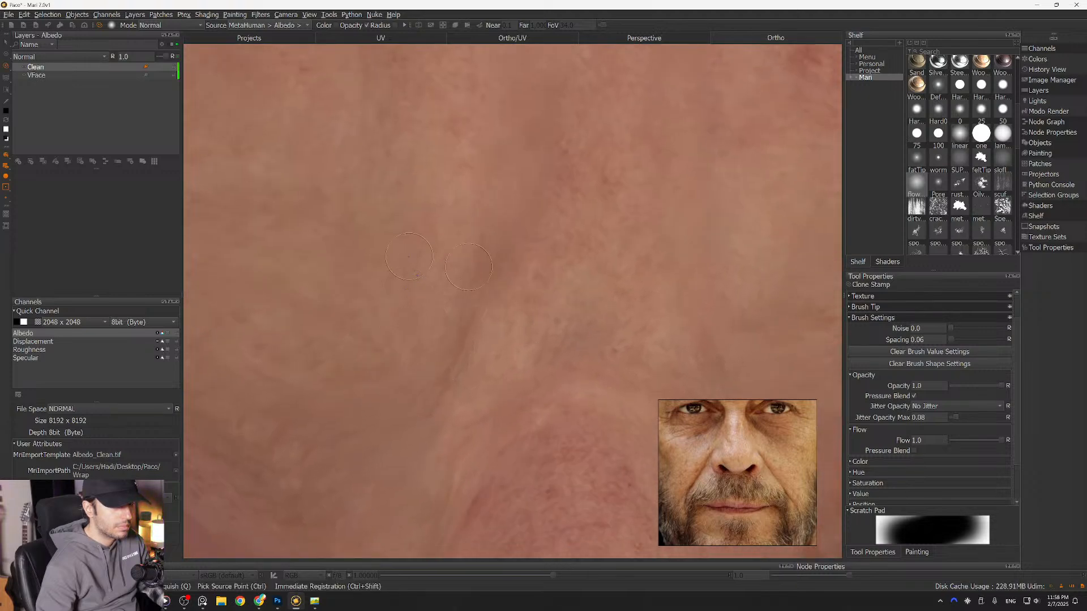
{"action": "scroll", "coordinate": [470, 276], "scroll_direction": "down", "scroll_amount": 5}
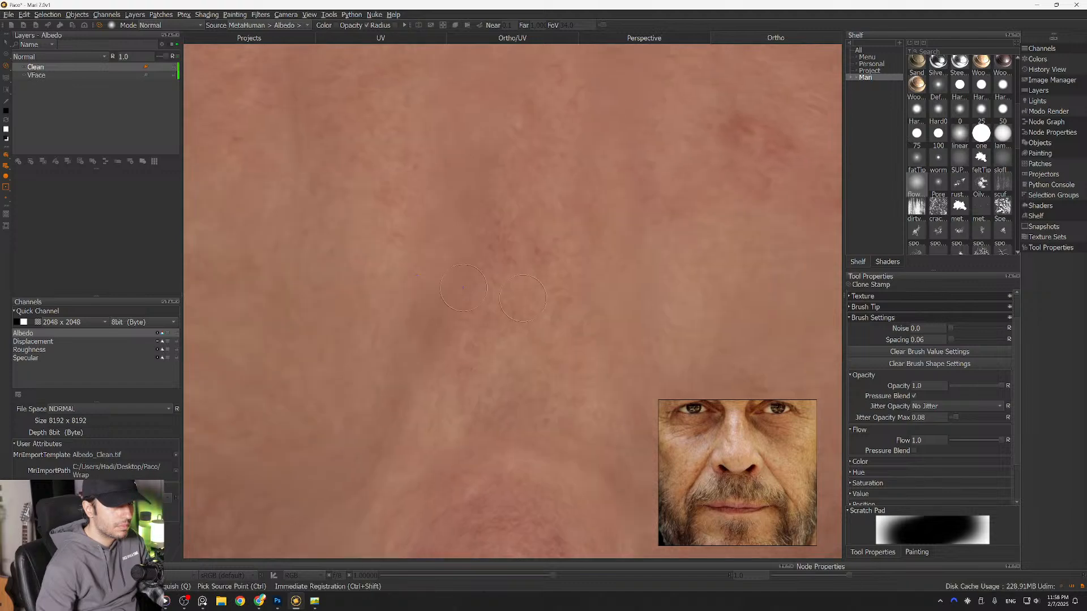
{"action": "left_click_drag", "start_coordinate": [465, 314], "coordinate": [470, 391], "text": "alt"}
Step: Shift the reference photo to show the forehead and eyes, and clone skin on the forehead above the brows
{"action": "middle_click_drag", "start_coordinate": [742, 439], "coordinate": [754, 522]}
{"action": "scroll", "coordinate": [529, 228], "scroll_direction": "up", "scroll_amount": 5}
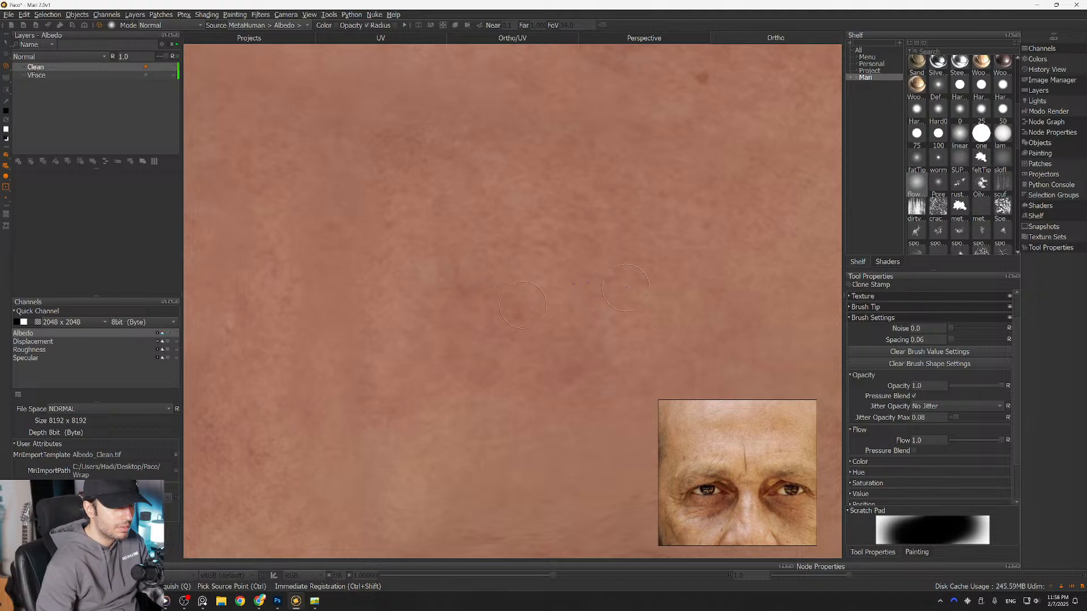
Step: Examine the cleaned forehead, nose and smile lines from the front and from both three-quarter sides
{"action": "scroll", "coordinate": [580, 319], "scroll_direction": "down", "scroll_amount": 10}
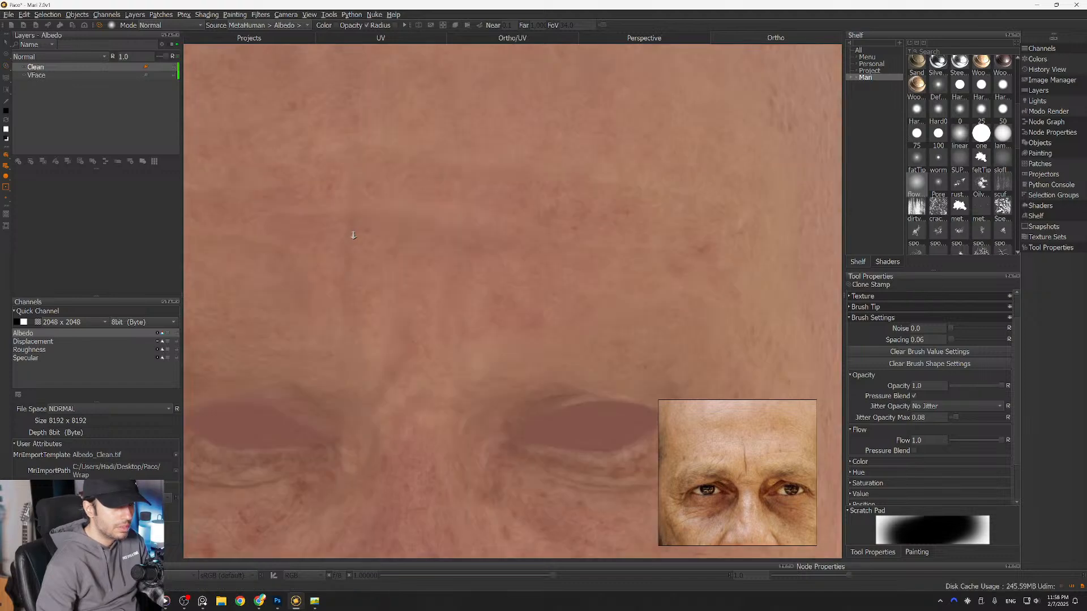
{"action": "right_click_drag", "start_coordinate": [478, 297], "coordinate": [532, 300], "text": "alt"}
{"action": "middle_click_drag", "start_coordinate": [532, 300], "coordinate": [484, 310], "text": "alt"}
{"action": "left_click_drag", "start_coordinate": [594, 300], "coordinate": [529, 328], "text": "alt"}
{"action": "middle_click_drag", "start_coordinate": [529, 327], "coordinate": [548, 202], "text": "alt"}
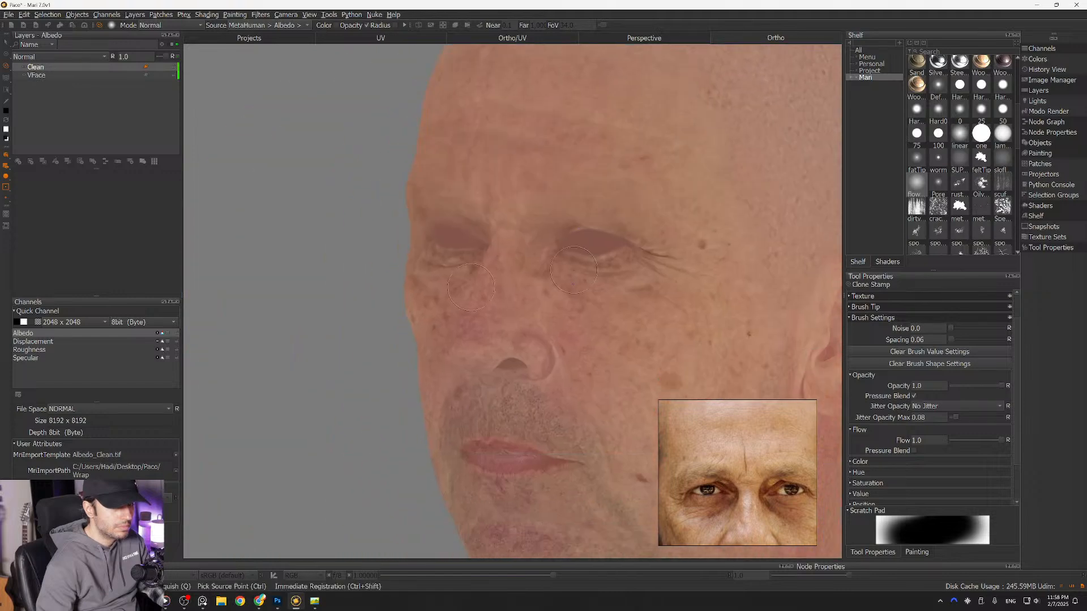
{"action": "left_click_drag", "start_coordinate": [464, 300], "coordinate": [543, 305], "text": "alt"}
{"action": "mouse_move", "coordinate": [487, 314]}
{"action": "middle_mouse_down", "text": "alt"}
{"action": "mouse_move", "coordinate": [461, 278]}
{"action": "mouse_move", "coordinate": [481, 313]}
{"action": "middle_mouse_up", "text": "alt"}
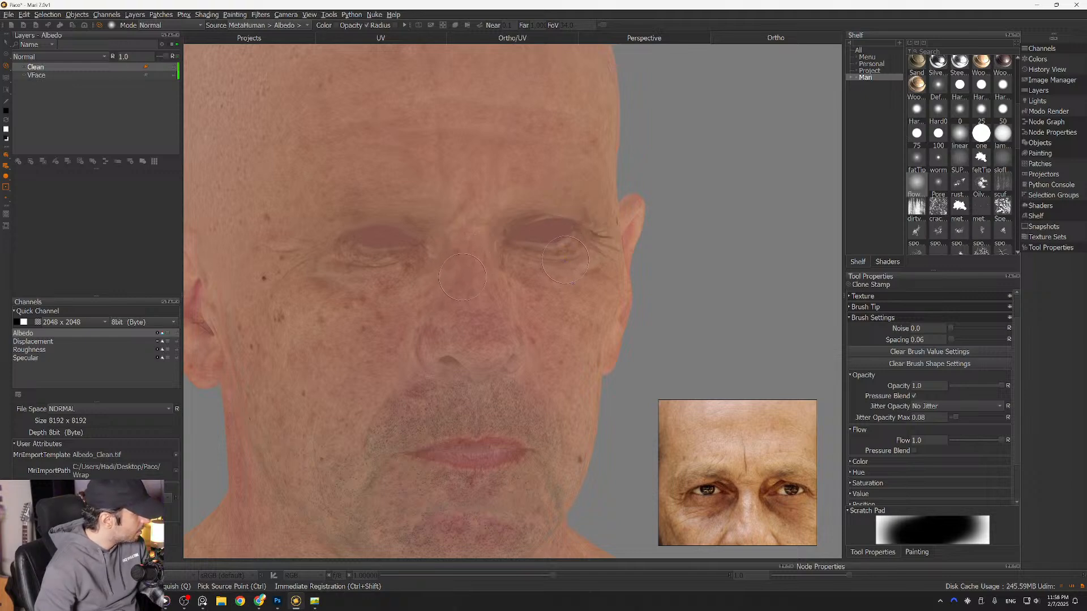
{"action": "right_click_drag", "start_coordinate": [462, 275], "coordinate": [534, 263], "text": "alt"}
{"action": "middle_click_drag", "start_coordinate": [488, 289], "coordinate": [560, 328], "text": "alt"}
{"action": "left_click_drag", "start_coordinate": [560, 320], "coordinate": [483, 311], "text": "alt"}
{"action": "right_click_drag", "start_coordinate": [483, 311], "coordinate": [497, 258], "text": "alt"}
{"action": "middle_click_drag", "start_coordinate": [497, 258], "coordinate": [432, 197], "text": "alt"}
{"action": "mouse_move", "coordinate": [504, 303]}
{"action": "left_mouse_down", "text": "alt"}
{"action": "mouse_move", "coordinate": [425, 306]}
{"action": "mouse_move", "coordinate": [557, 308]}
{"action": "left_mouse_up", "text": "alt"}
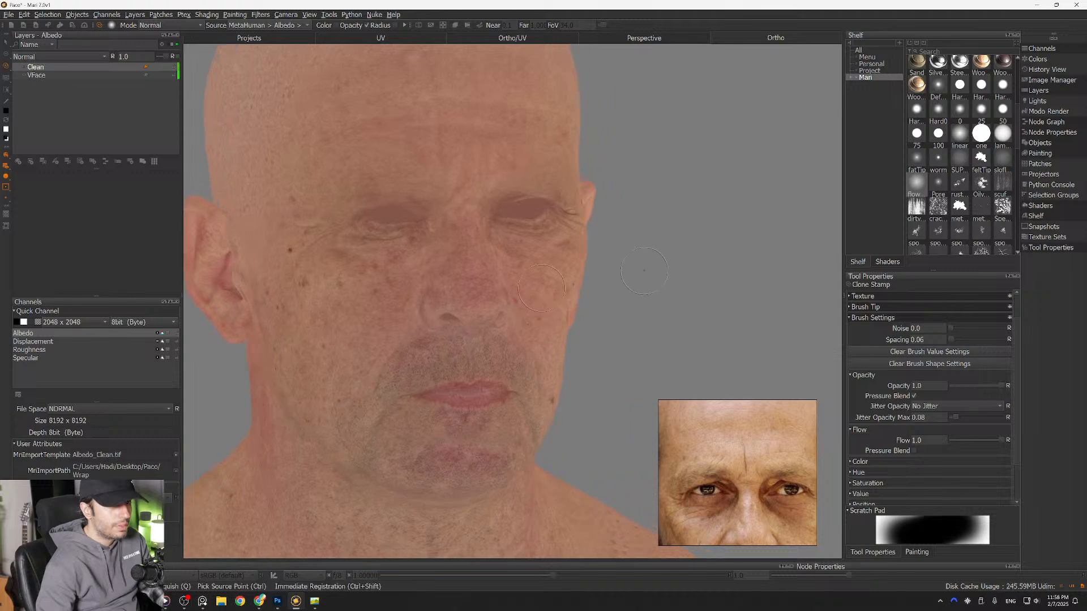
Step: Examine the brow area up close, and check the left-hand side of the head for wrinkles
{"action": "middle_click_drag", "start_coordinate": [439, 167], "coordinate": [482, 286], "text": "alt"}
{"action": "right_click_drag", "start_coordinate": [483, 285], "coordinate": [628, 225], "text": "alt"}
{"action": "middle_click_drag", "start_coordinate": [627, 225], "coordinate": [595, 169], "text": "alt"}
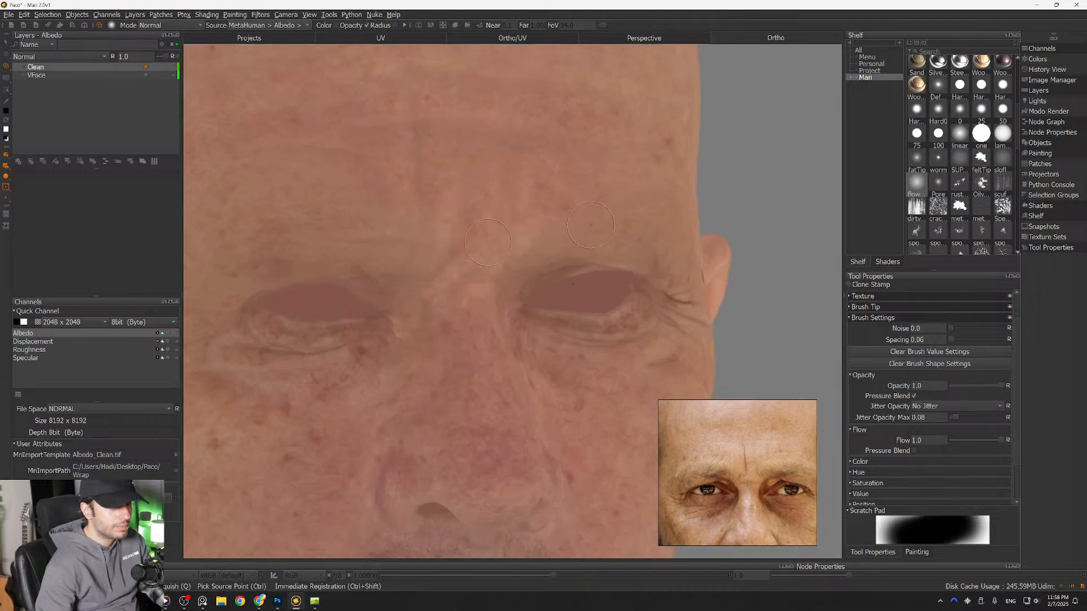
{"action": "left_click_drag", "start_coordinate": [595, 180], "coordinate": [540, 184], "text": "alt"}
{"action": "right_click_drag", "start_coordinate": [538, 189], "coordinate": [355, 242], "text": "alt"}
{"action": "middle_click_drag", "start_coordinate": [505, 390], "coordinate": [506, 322], "text": "alt"}
{"action": "left_click_drag", "start_coordinate": [506, 321], "coordinate": [594, 323], "text": "alt"}
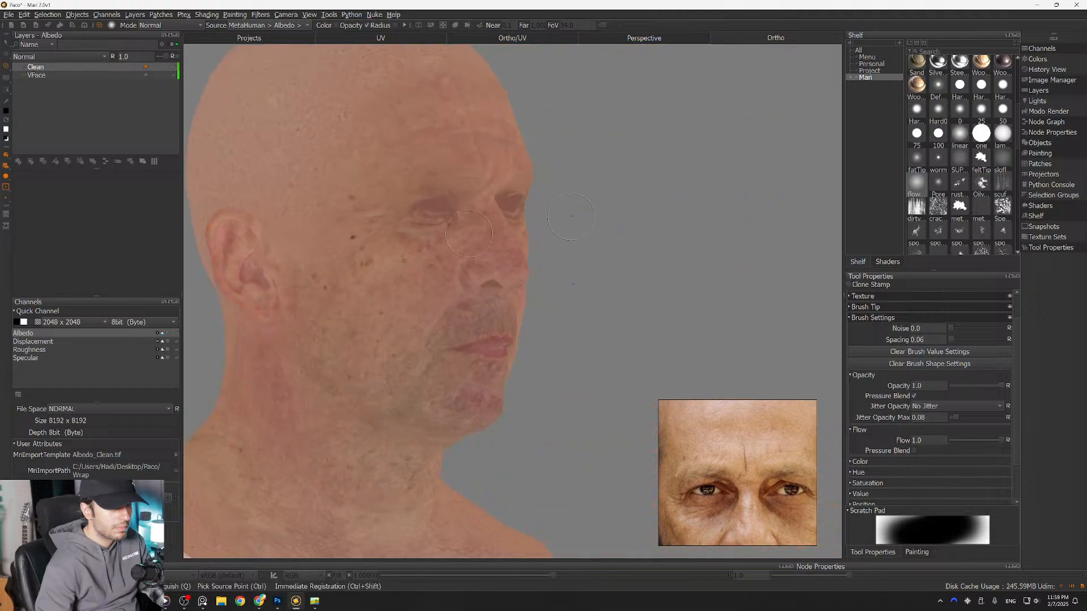
Step: Clone skin over the fine crow's-feet wrinkles at the outer corner of the left-hand eye
{"action": "middle_click_drag", "start_coordinate": [510, 226], "coordinate": [570, 310], "text": "alt"}
{"action": "right_click_drag", "start_coordinate": [487, 309], "coordinate": [702, 254], "text": "alt"}
{"action": "middle_click_drag", "start_coordinate": [518, 278], "coordinate": [619, 257], "text": "alt"}
{"action": "right_click_drag", "start_coordinate": [453, 308], "coordinate": [564, 283], "text": "alt"}
{"action": "middle_click_drag", "start_coordinate": [498, 159], "coordinate": [592, 244], "text": "alt"}
{"action": "right_click_drag", "start_coordinate": [493, 307], "coordinate": [631, 320], "text": "alt"}
{"action": "left_click_drag", "start_coordinate": [518, 300], "coordinate": [515, 294]}
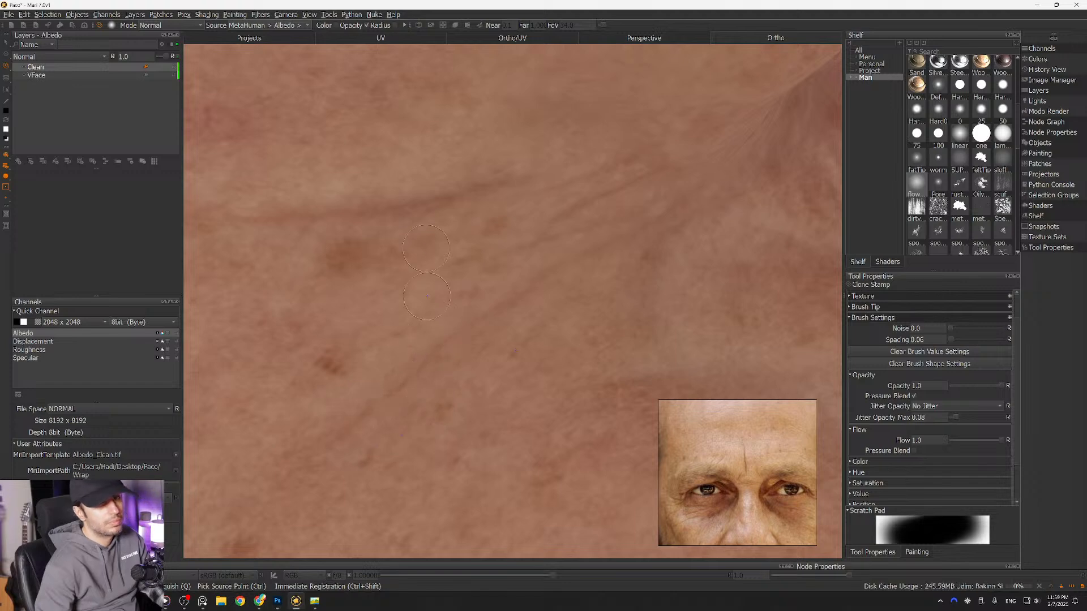
Step: Sample clean temple skin and clone it over the long upper crow's-foot crease beside the left-hand eye
{"action": "middle_click_drag", "start_coordinate": [427, 296], "coordinate": [488, 426], "text": "alt"}
{"action": "mouse_move", "coordinate": [488, 396]}
{"action": "left_mouse_down", "text": "alt"}
{"action": "mouse_move", "coordinate": [532, 379]}
{"action": "mouse_move", "coordinate": [488, 396]}
{"action": "left_mouse_up", "text": "alt"}
{"action": "left_click", "coordinate": [460, 284], "text": "ctrl"}
{"action": "left_click_drag", "start_coordinate": [478, 330], "coordinate": [525, 315]}
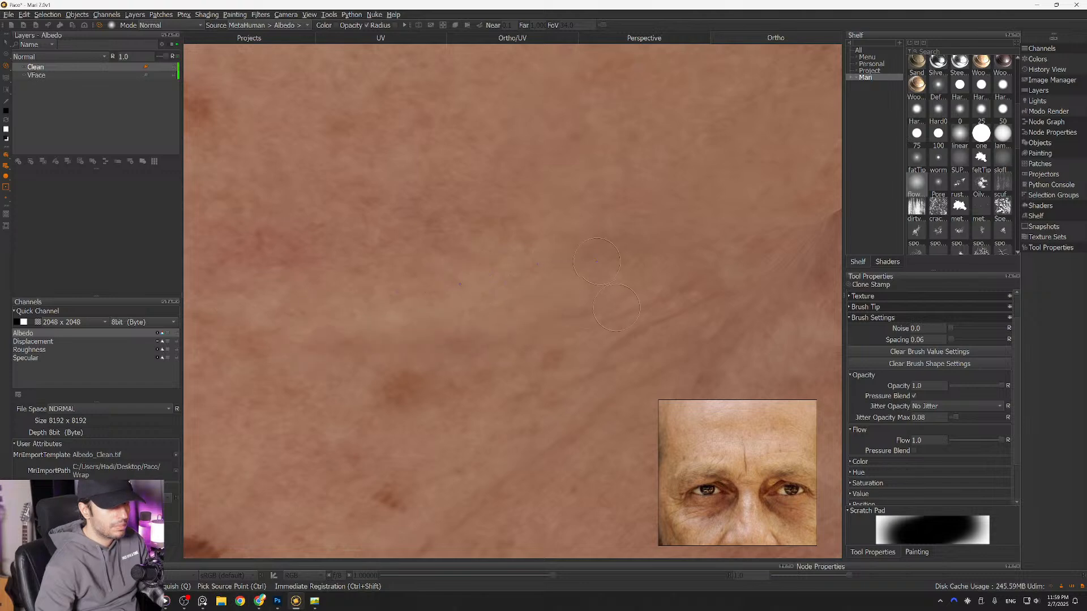
Step: Clone temple skin over the remaining wrinkles running outward from the left-hand eye's outer corner
{"action": "right_click_drag", "start_coordinate": [613, 306], "coordinate": [499, 317], "text": "alt"}
{"action": "left_click_drag", "start_coordinate": [623, 311], "coordinate": [560, 325], "text": "alt"}
{"action": "right_click_drag", "start_coordinate": [560, 325], "coordinate": [642, 316], "text": "alt"}
{"action": "middle_click_drag", "start_coordinate": [461, 303], "coordinate": [500, 315], "text": "alt"}
{"action": "right_click_drag", "start_coordinate": [500, 315], "coordinate": [527, 314], "text": "alt"}
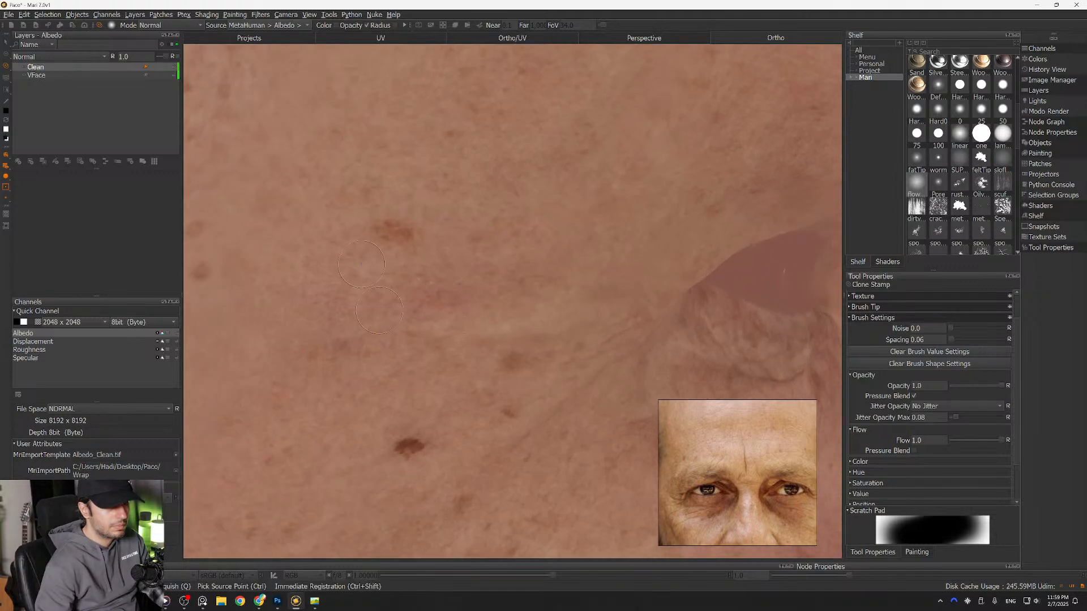
{"action": "left_click_drag", "start_coordinate": [419, 330], "coordinate": [499, 324]}
Step: Clone cheek skin over the long crease running along the underside of the left-hand eye bag
{"action": "right_click_drag", "start_coordinate": [545, 337], "coordinate": [481, 337], "text": "alt"}
{"action": "left_click_drag", "start_coordinate": [571, 337], "coordinate": [502, 335], "text": "alt"}
{"action": "mouse_move", "coordinate": [567, 310]}
{"action": "right_mouse_down", "text": "alt"}
{"action": "mouse_move", "coordinate": [625, 338]}
{"action": "mouse_move", "coordinate": [561, 306]}
{"action": "right_mouse_up", "text": "alt"}
{"action": "mouse_move", "coordinate": [331, 289]}
{"action": "middle_mouse_down", "text": "alt"}
{"action": "mouse_move", "coordinate": [446, 251]}
{"action": "mouse_move", "coordinate": [443, 295]}
{"action": "middle_mouse_up", "text": "alt"}
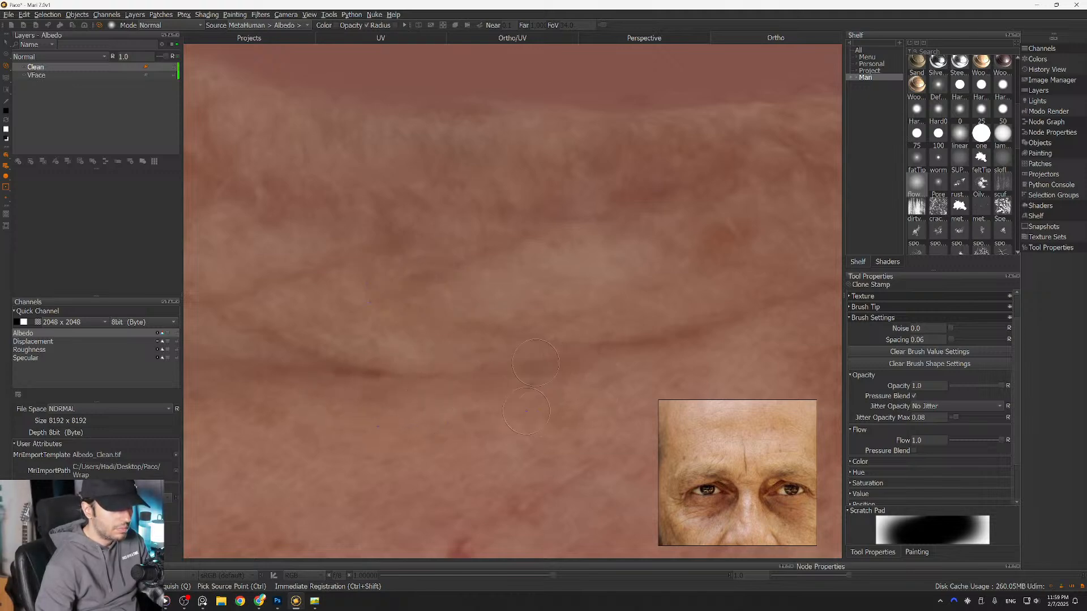
{"action": "middle_click_drag", "start_coordinate": [615, 357], "coordinate": [437, 389], "text": "alt"}
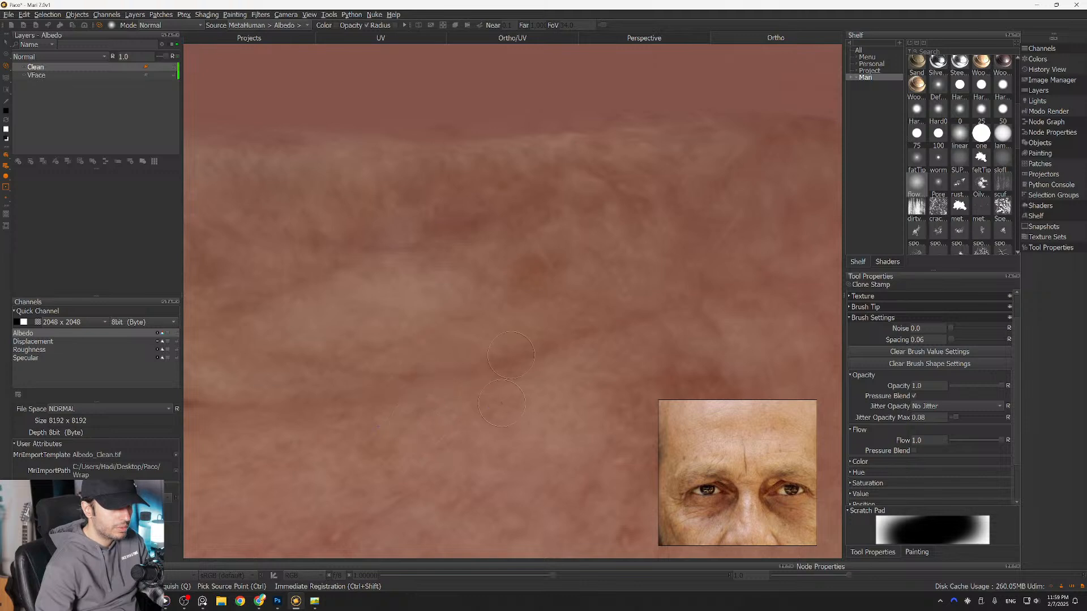
{"action": "mouse_move", "coordinate": [246, 396]}
{"action": "middle_mouse_down", "text": "alt"}
{"action": "mouse_move", "coordinate": [538, 345]}
{"action": "mouse_move", "coordinate": [608, 356]}
{"action": "middle_mouse_up", "text": "alt"}
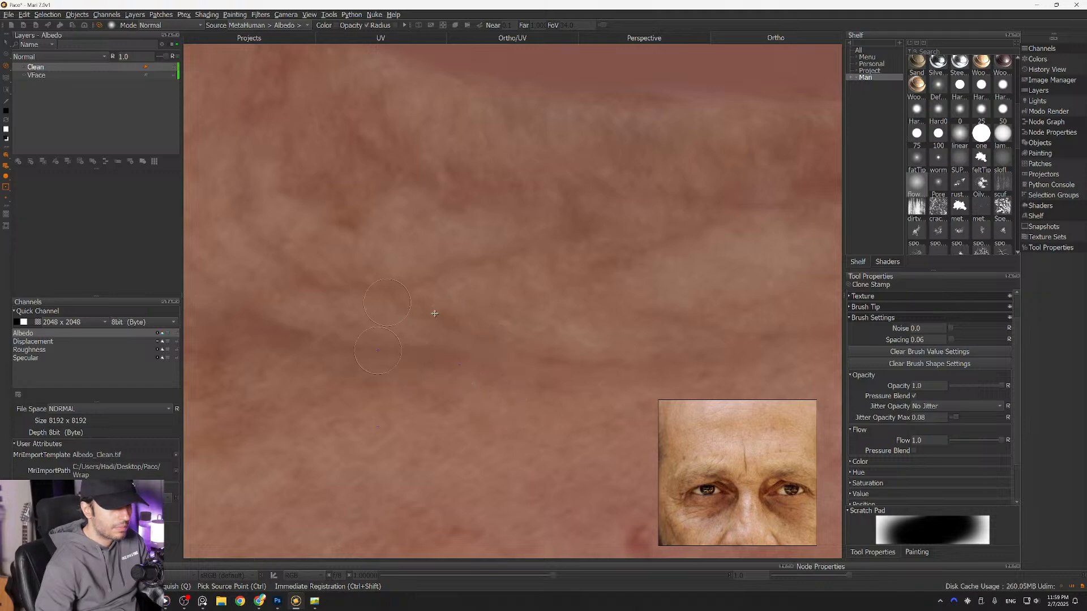
{"action": "middle_click_drag", "start_coordinate": [417, 308], "coordinate": [615, 319], "text": "alt"}
{"action": "middle_click_drag", "start_coordinate": [446, 328], "coordinate": [457, 337], "text": "alt"}
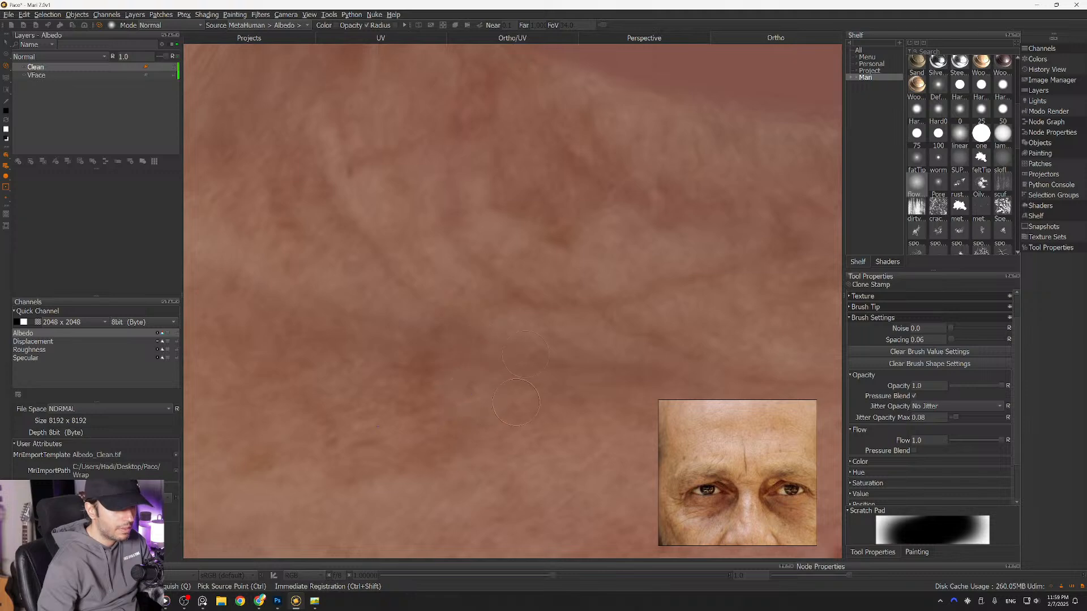
{"action": "middle_click_drag", "start_coordinate": [356, 290], "coordinate": [518, 339], "text": "alt"}
Step: Clone skin over the remaining fine lines on the outer half of the left-hand lower eyelid
{"action": "right_click_drag", "start_coordinate": [572, 334], "coordinate": [507, 317], "text": "alt"}
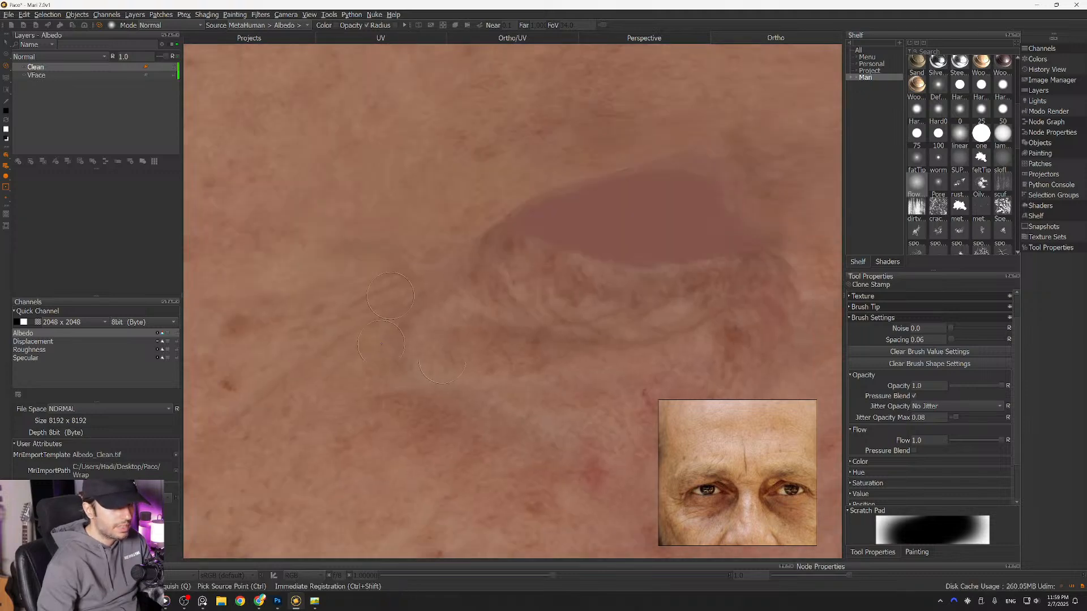
{"action": "middle_click_drag", "start_coordinate": [506, 317], "coordinate": [383, 319], "text": "alt"}
{"action": "right_click_drag", "start_coordinate": [382, 319], "coordinate": [475, 340], "text": "alt"}
{"action": "middle_click_drag", "start_coordinate": [283, 294], "coordinate": [452, 330], "text": "alt"}
{"action": "right_click_drag", "start_coordinate": [441, 321], "coordinate": [477, 328], "text": "alt"}
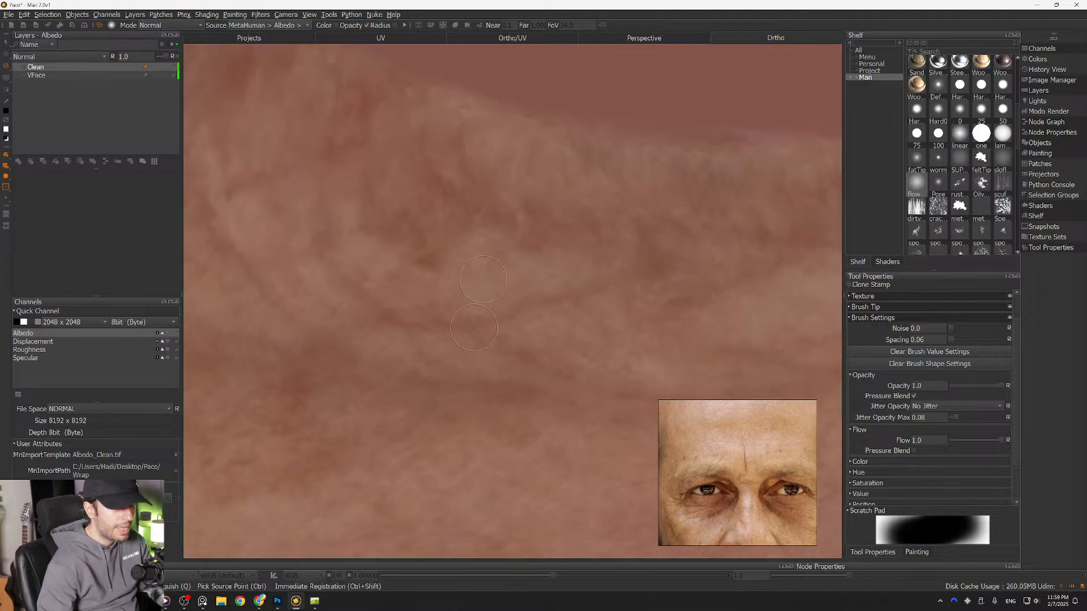
{"action": "left_click_drag", "start_coordinate": [436, 325], "coordinate": [475, 319]}
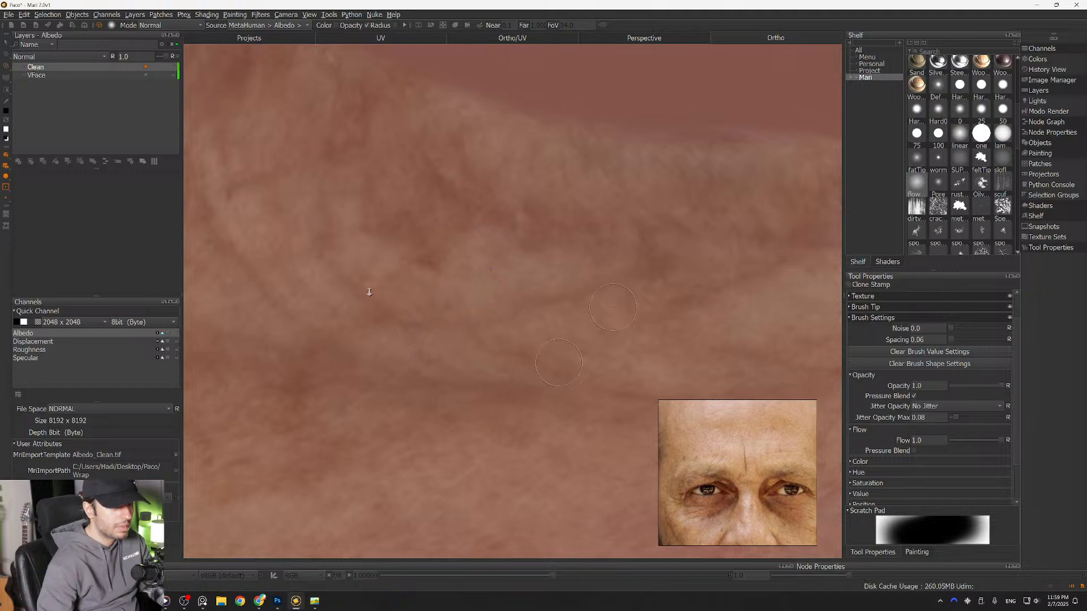
Step: Review the whole face from the front, and shift the reference photo to show the eyes and nose
{"action": "right_click_drag", "start_coordinate": [396, 301], "coordinate": [339, 305], "text": "alt"}
{"action": "left_click_drag", "start_coordinate": [512, 359], "coordinate": [550, 362], "text": "alt"}
{"action": "right_click_drag", "start_coordinate": [434, 323], "coordinate": [373, 354], "text": "alt"}
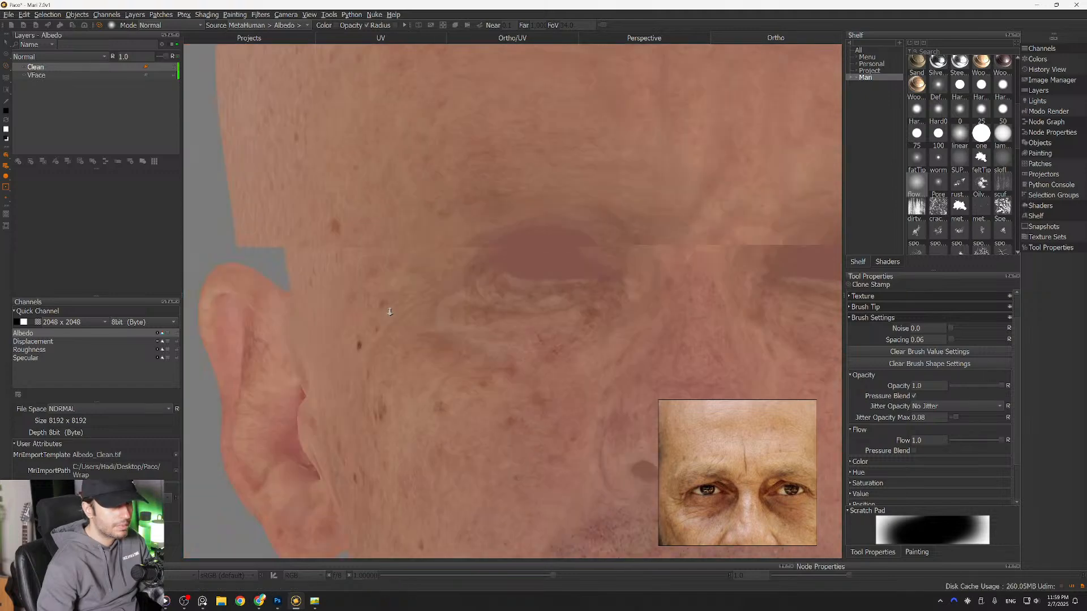
{"action": "middle_click_drag", "start_coordinate": [504, 342], "coordinate": [401, 356], "text": "alt"}
{"action": "mouse_move", "coordinate": [400, 357]}
{"action": "right_mouse_down", "text": "alt"}
{"action": "mouse_move", "coordinate": [417, 334]}
{"action": "mouse_move", "coordinate": [328, 343]}
{"action": "right_mouse_up", "text": "alt"}
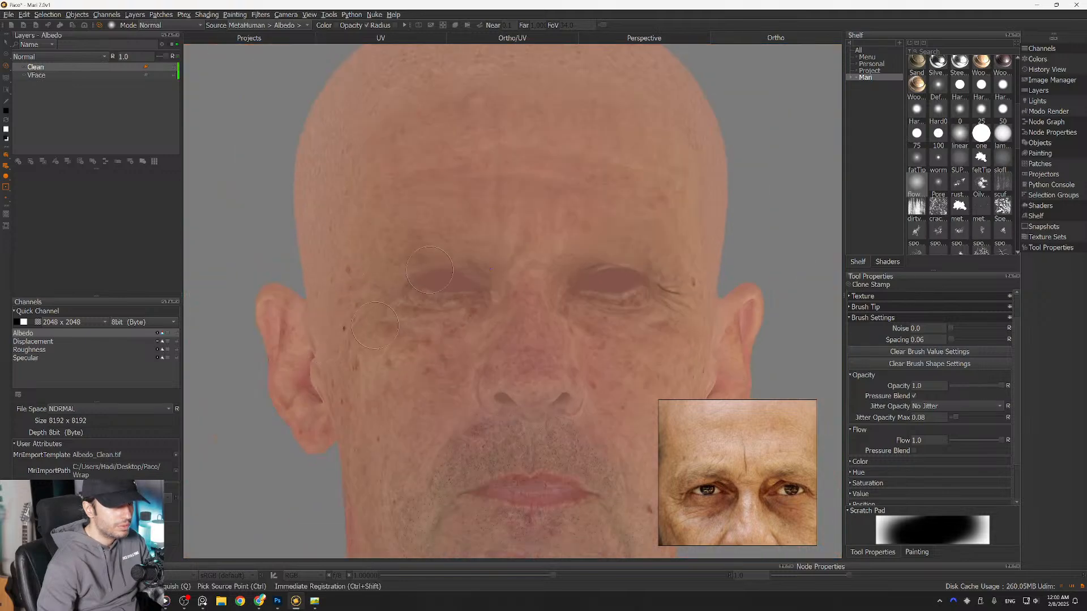
{"action": "middle_click_drag", "start_coordinate": [378, 321], "coordinate": [485, 340], "text": "alt"}
{"action": "right_click_drag", "start_coordinate": [485, 341], "coordinate": [572, 334], "text": "alt"}
{"action": "middle_click_drag", "start_coordinate": [572, 334], "coordinate": [545, 249], "text": "alt"}
{"action": "middle_click_drag", "start_coordinate": [709, 505], "coordinate": [690, 476]}
Step: Clone clean skin over the faint wrinkles running down and outward from the left-hand eye's outer corner
{"action": "left_click_drag", "start_coordinate": [488, 339], "coordinate": [493, 362], "text": "alt"}
{"action": "right_click_drag", "start_coordinate": [397, 368], "coordinate": [450, 375], "text": "alt"}
{"action": "middle_click_drag", "start_coordinate": [450, 375], "coordinate": [455, 395], "text": "alt"}
{"action": "left_click_drag", "start_coordinate": [455, 395], "coordinate": [488, 275], "text": "alt"}
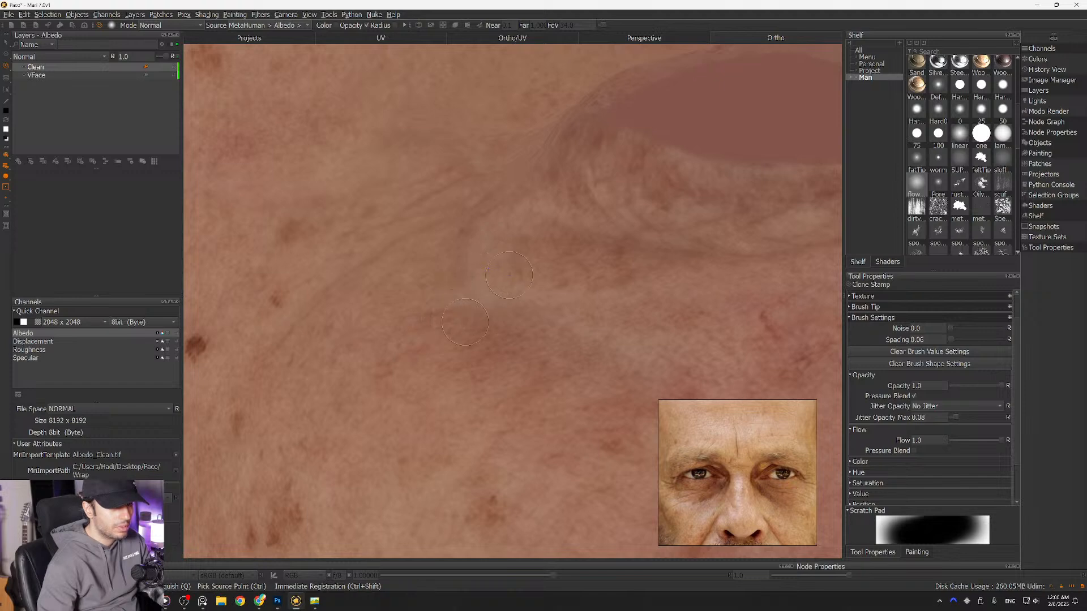
{"action": "right_click_drag", "start_coordinate": [507, 396], "coordinate": [396, 396], "text": "alt"}
{"action": "left_click_drag", "start_coordinate": [396, 395], "coordinate": [419, 395], "text": "alt"}
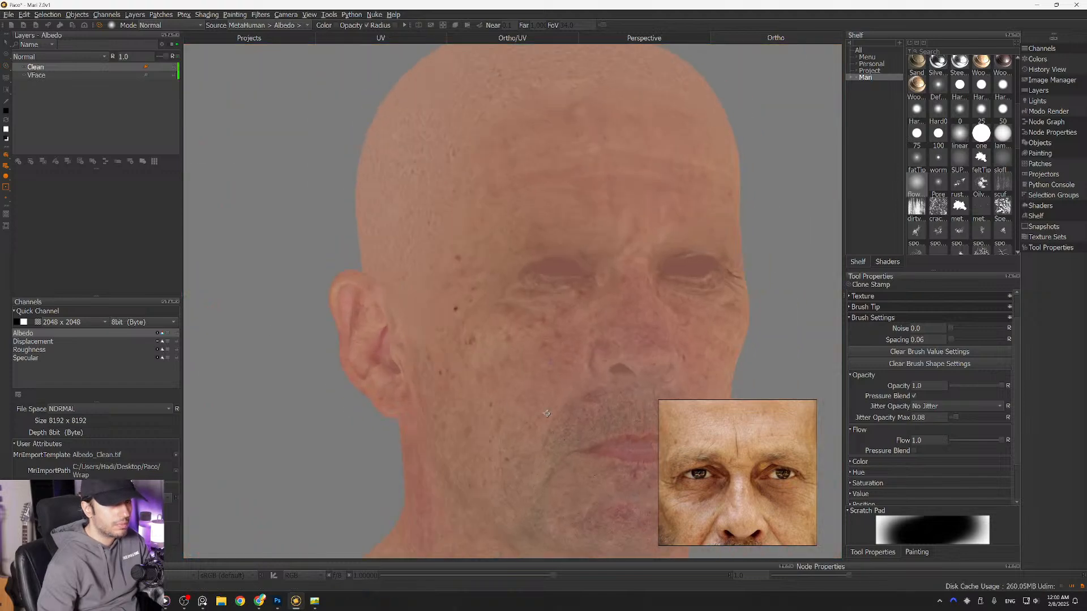
{"action": "right_click_drag", "start_coordinate": [419, 396], "coordinate": [504, 395], "text": "alt"}
{"action": "middle_click_drag", "start_coordinate": [381, 286], "coordinate": [378, 362], "text": "alt"}
{"action": "right_click_drag", "start_coordinate": [379, 362], "coordinate": [407, 363], "text": "alt"}
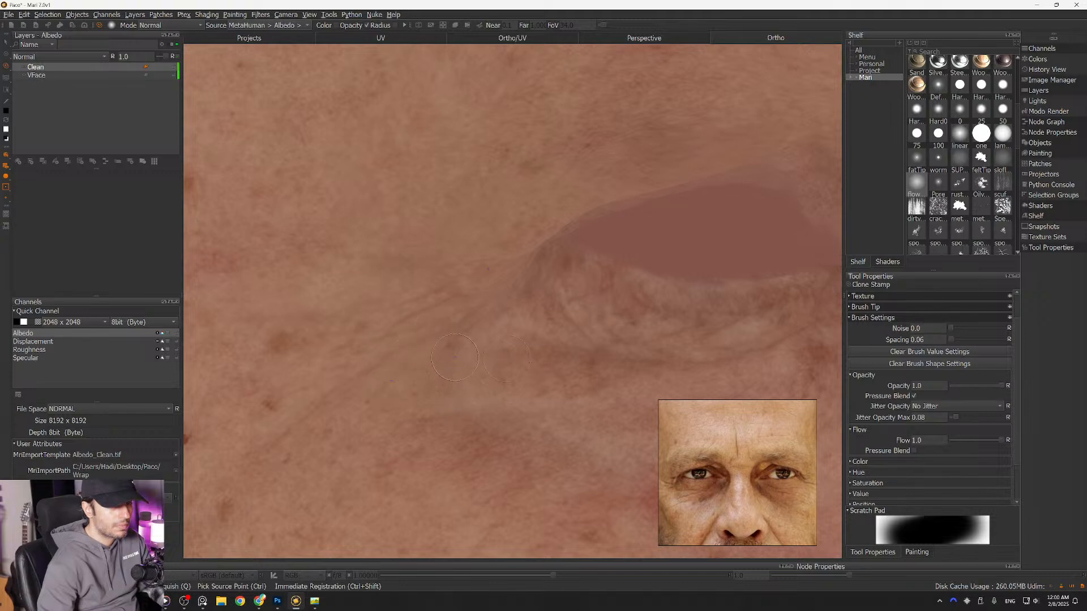
{"action": "right_click_drag", "start_coordinate": [449, 371], "coordinate": [475, 325], "text": "alt"}
{"action": "left_click_drag", "start_coordinate": [475, 325], "coordinate": [480, 315], "text": "alt"}
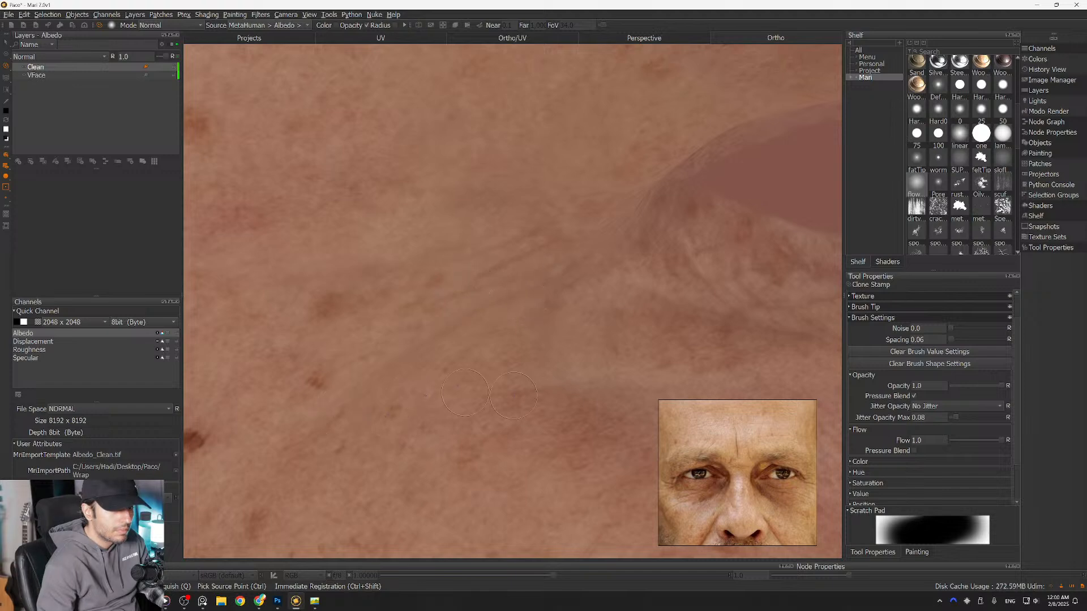
Step: Clone clean temple skin over the outer end of the main crow's-foot crease beside the right-hand eye
{"action": "right_click_drag", "start_coordinate": [434, 395], "coordinate": [464, 334], "text": "alt"}
{"action": "left_click_drag", "start_coordinate": [509, 334], "coordinate": [440, 366], "text": "alt"}
{"action": "middle_click_drag", "start_coordinate": [582, 332], "coordinate": [396, 350], "text": "alt"}
{"action": "right_click_drag", "start_coordinate": [510, 351], "coordinate": [572, 385], "text": "alt"}
{"action": "left_click_drag", "start_coordinate": [572, 340], "coordinate": [532, 334], "text": "alt"}
{"action": "right_click_drag", "start_coordinate": [532, 334], "coordinate": [569, 311], "text": "alt"}
{"action": "mouse_move", "coordinate": [518, 283]}
{"action": "left_mouse_down", "text": "alt"}
{"action": "mouse_move", "coordinate": [515, 329]}
{"action": "mouse_move", "coordinate": [488, 331]}
{"action": "mouse_move", "coordinate": [512, 335]}
{"action": "mouse_move", "coordinate": [518, 371]}
{"action": "left_mouse_up", "text": "alt"}
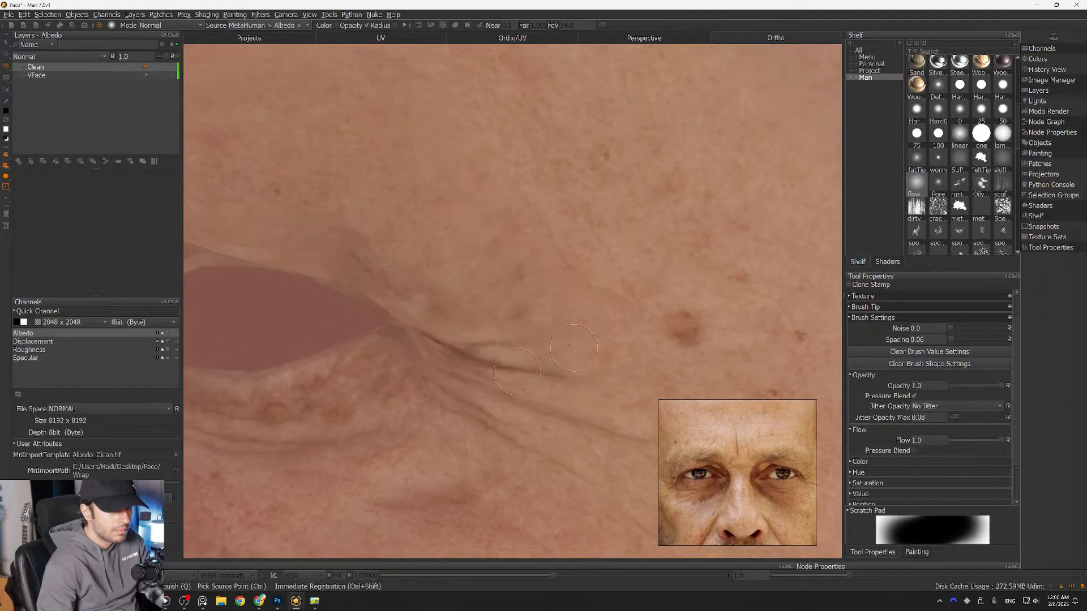
{"action": "right_click_drag", "start_coordinate": [512, 356], "coordinate": [553, 367], "text": "alt"}
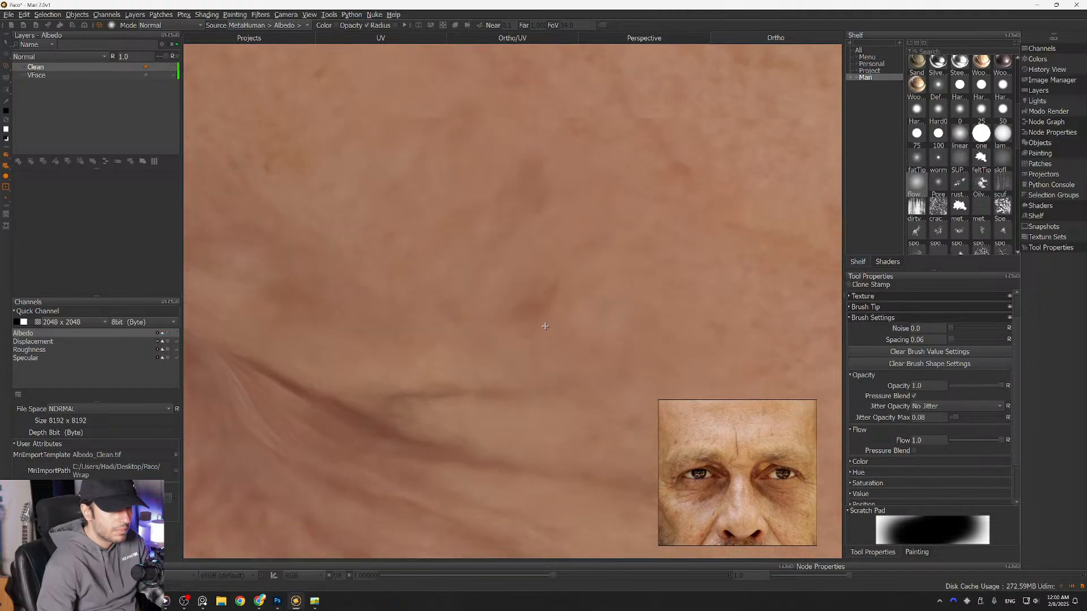
{"action": "middle_click_drag", "start_coordinate": [553, 367], "coordinate": [552, 283], "text": "alt"}
{"action": "left_click_drag", "start_coordinate": [571, 346], "coordinate": [594, 349]}
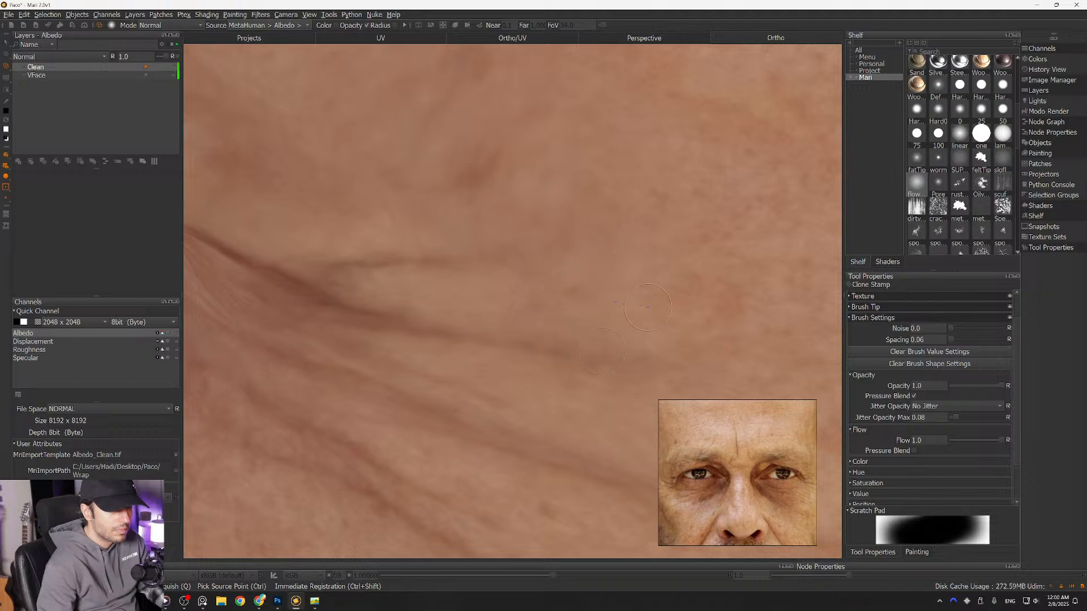
Step: Clone skin over the dark upper crow's-foot creases close to the right-hand eye's outer corner
{"action": "left_click_drag", "start_coordinate": [397, 322], "coordinate": [349, 297]}
{"action": "left_click_drag", "start_coordinate": [581, 363], "coordinate": [633, 386], "text": "alt"}
{"action": "left_click_drag", "start_coordinate": [462, 340], "coordinate": [435, 343]}
{"action": "left_click_drag", "start_coordinate": [407, 309], "coordinate": [408, 328]}
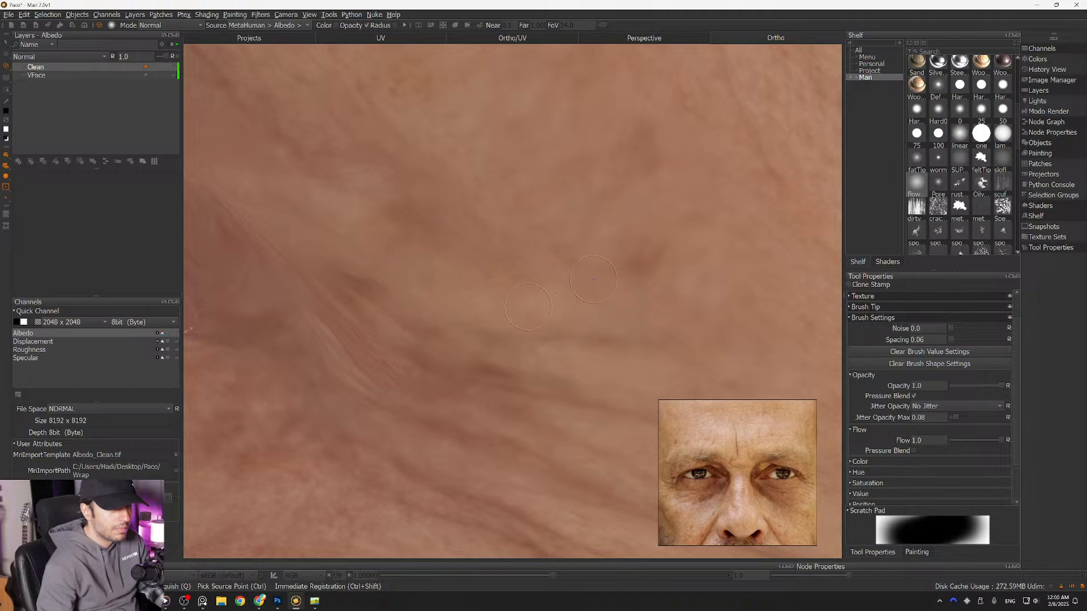
{"action": "left_click", "coordinate": [498, 377]}
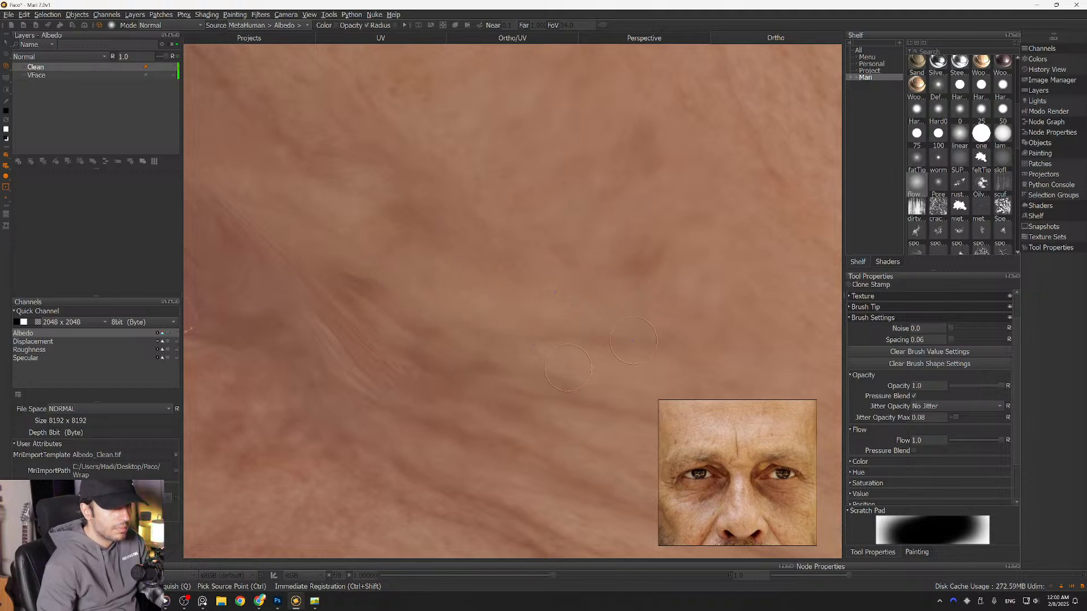
Step: Clone skin over the lower crow's-feet wrinkles running from the right-hand eye down toward the cheek
{"action": "mouse_move", "coordinate": [648, 316]}
{"action": "middle_mouse_down", "text": "alt"}
{"action": "mouse_move", "coordinate": [606, 254]}
{"action": "mouse_move", "coordinate": [529, 188]}
{"action": "middle_mouse_up", "text": "alt"}
{"action": "mouse_move", "coordinate": [617, 273]}
{"action": "middle_mouse_down", "text": "alt"}
{"action": "mouse_move", "coordinate": [590, 261]}
{"action": "mouse_move", "coordinate": [641, 214]}
{"action": "middle_mouse_up", "text": "alt"}
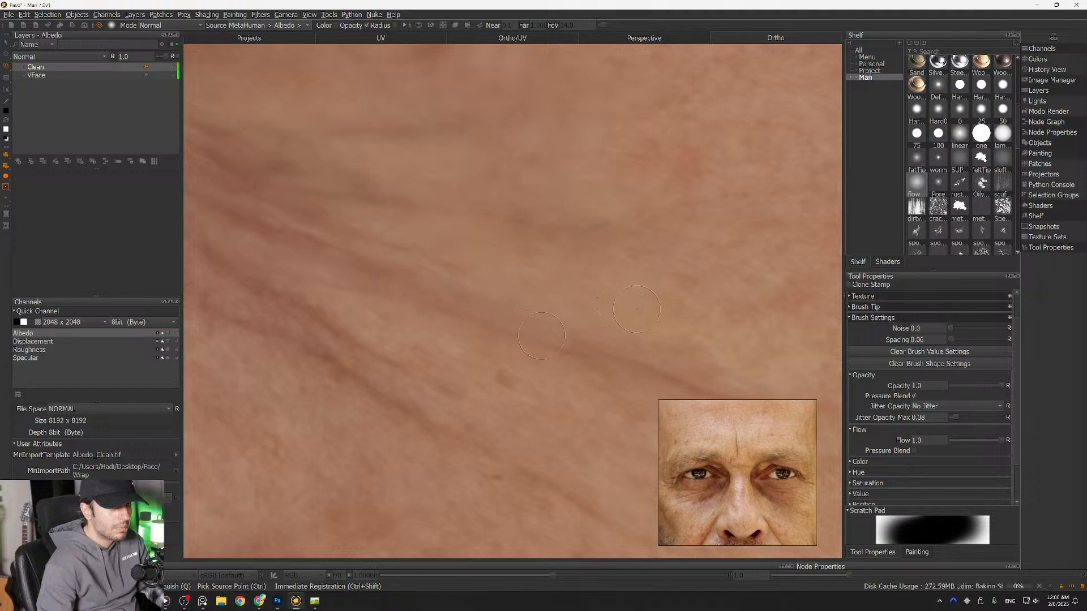
{"action": "scroll", "coordinate": [431, 246], "scroll_direction": "down", "scroll_amount": 3}
{"action": "scroll", "coordinate": [659, 284], "scroll_direction": "up", "scroll_amount": 2}
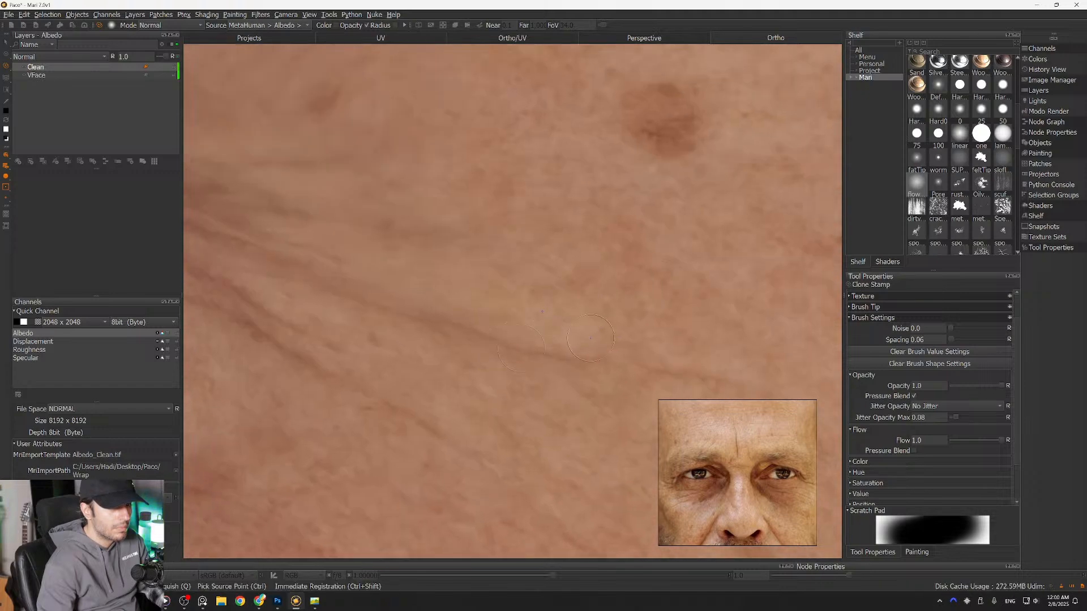
{"action": "right_click_drag", "start_coordinate": [702, 350], "coordinate": [560, 350], "text": "alt"}
{"action": "middle_click_drag", "start_coordinate": [306, 348], "coordinate": [490, 351], "text": "alt"}
{"action": "left_click_drag", "start_coordinate": [490, 351], "coordinate": [530, 315], "text": "alt"}
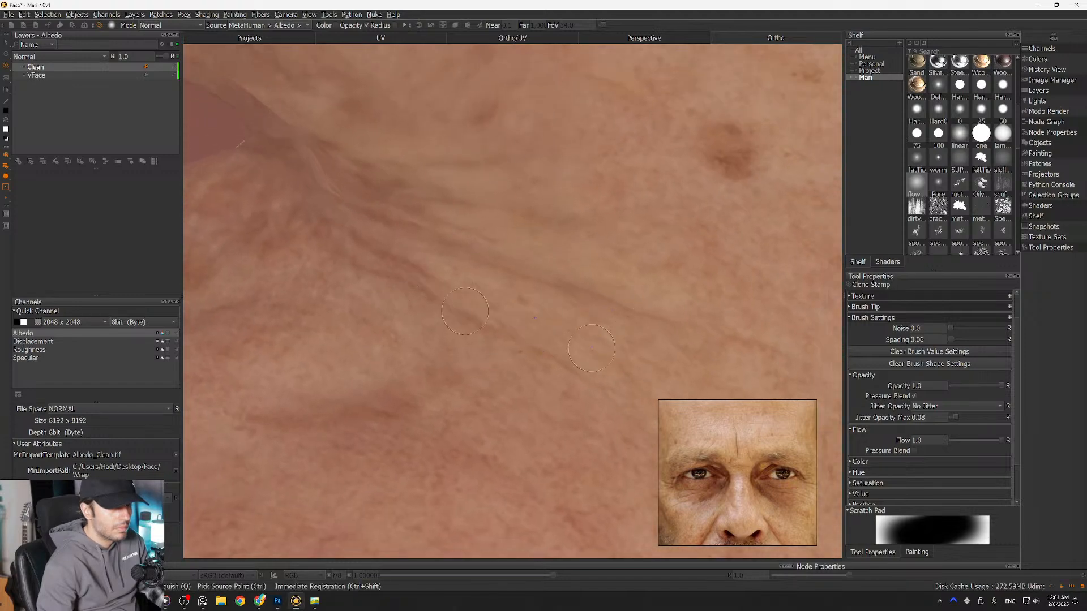
{"action": "middle_click_drag", "start_coordinate": [385, 279], "coordinate": [499, 329], "text": "alt"}
{"action": "left_click_drag", "start_coordinate": [498, 328], "coordinate": [561, 379], "text": "alt"}
Step: Clone cheek skin over the upper part of the smile-line crease beside the right-hand nostril
{"action": "right_click_drag", "start_coordinate": [561, 379], "coordinate": [442, 425], "text": "alt"}
{"action": "middle_click_drag", "start_coordinate": [503, 362], "coordinate": [545, 351], "text": "alt"}
{"action": "left_click_drag", "start_coordinate": [545, 351], "coordinate": [555, 353], "text": "alt"}
{"action": "right_click_drag", "start_coordinate": [555, 352], "coordinate": [623, 365], "text": "alt"}
{"action": "left_click_drag", "start_coordinate": [557, 363], "coordinate": [496, 334], "text": "alt"}
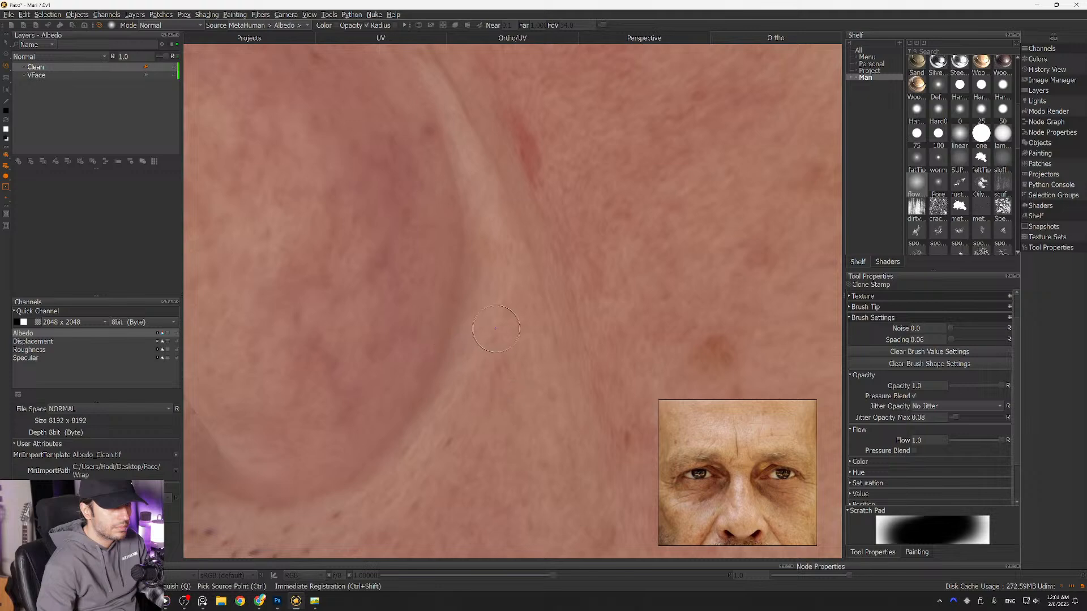
{"action": "middle_click_drag", "start_coordinate": [461, 228], "coordinate": [505, 376], "text": "alt"}
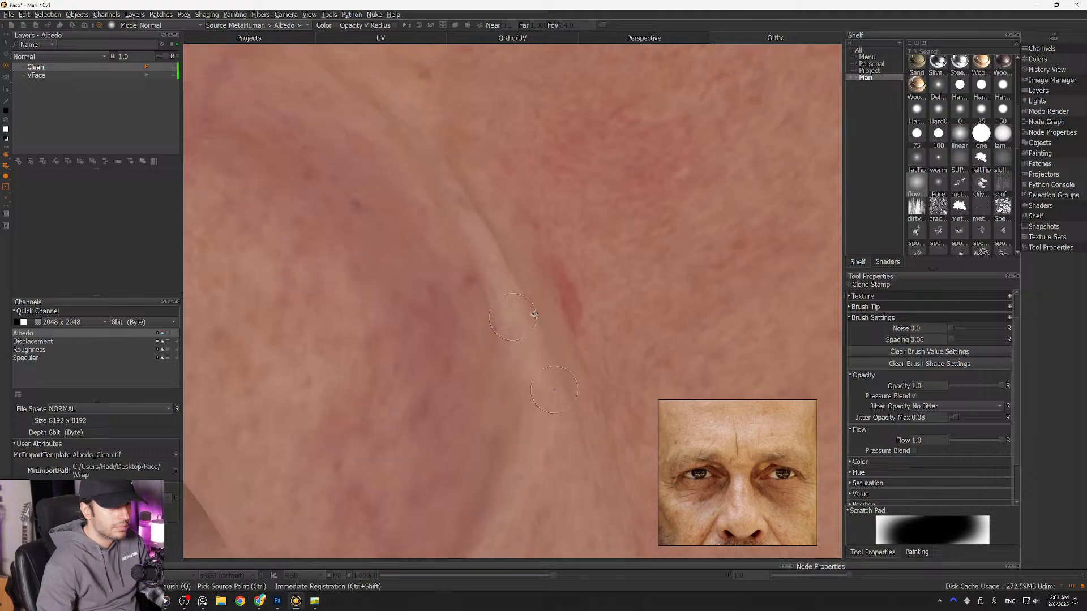
{"action": "left_click_drag", "start_coordinate": [505, 375], "coordinate": [518, 374], "text": "alt"}
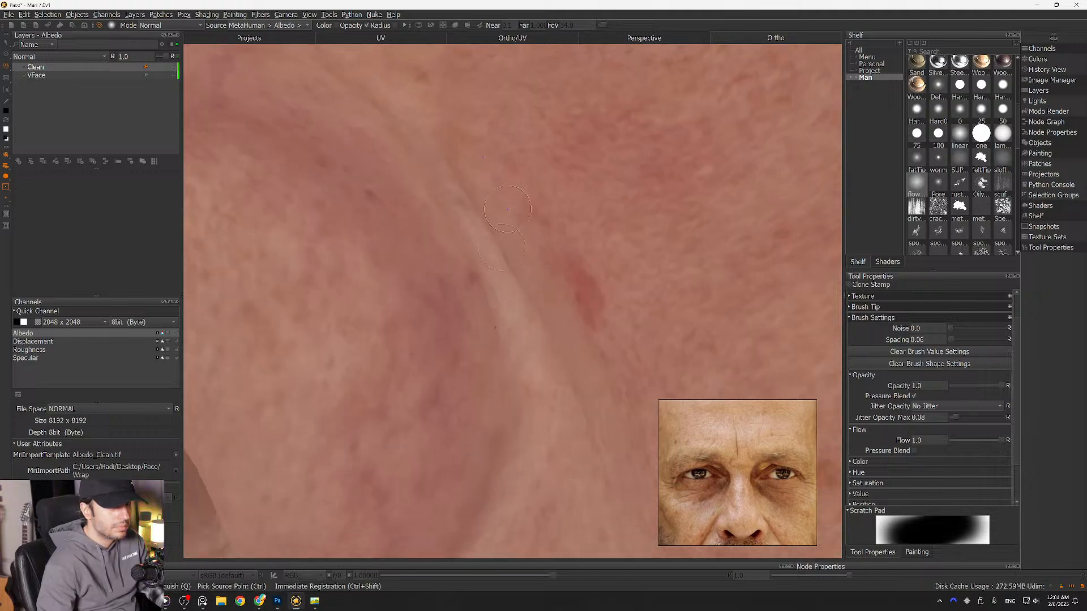
Step: Check the cleaned albedo on the whole head from the front, and save the project
{"action": "right_click_drag", "start_coordinate": [517, 165], "coordinate": [402, 175], "text": "alt"}
{"action": "left_click_drag", "start_coordinate": [385, 362], "coordinate": [484, 385], "text": "alt"}
{"action": "middle_click_drag", "start_coordinate": [484, 385], "coordinate": [505, 256], "text": "alt"}
{"action": "mouse_move", "coordinate": [504, 256]}
{"action": "left_mouse_down", "text": "alt"}
{"action": "mouse_move", "coordinate": [560, 256]}
{"action": "mouse_move", "coordinate": [504, 255]}
{"action": "left_mouse_up", "text": "alt"}
{"action": "right_click_drag", "start_coordinate": [538, 252], "coordinate": [504, 252], "text": "alt"}
{"action": "middle_click_drag", "start_coordinate": [503, 251], "coordinate": [496, 325], "text": "alt"}
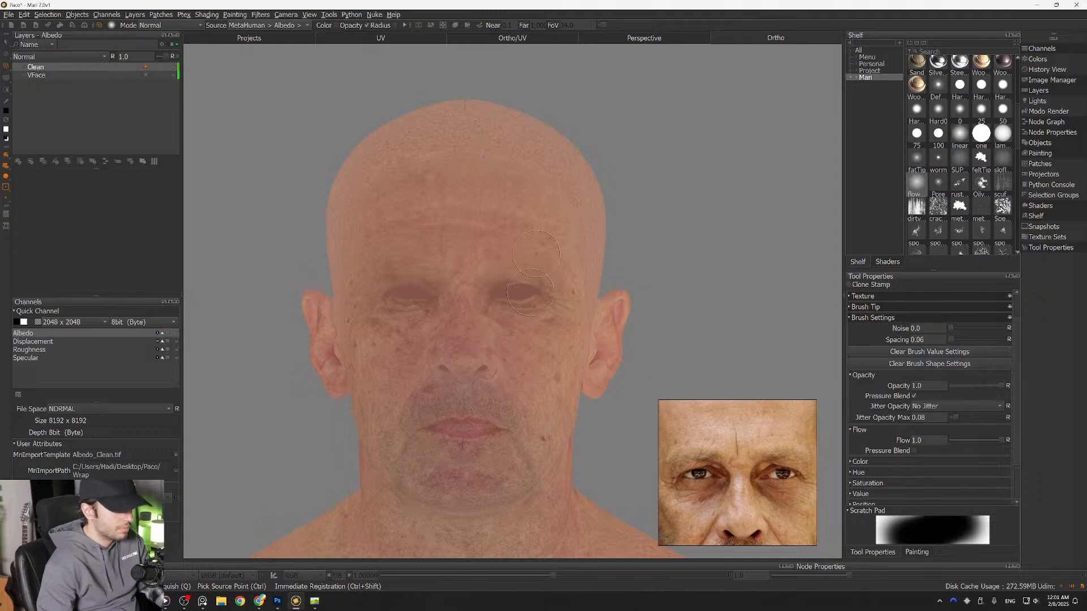
{"action": "right_click_drag", "start_coordinate": [511, 326], "coordinate": [544, 326], "text": "alt"}
{"action": "middle_click_drag", "start_coordinate": [464, 371], "coordinate": [520, 304], "text": "alt"}
{"action": "mouse_move", "coordinate": [421, 310]}
{"action": "left_mouse_down", "text": "alt"}
{"action": "mouse_move", "coordinate": [498, 303]}
{"action": "mouse_move", "coordinate": [488, 301]}
{"action": "left_mouse_up", "text": "alt"}
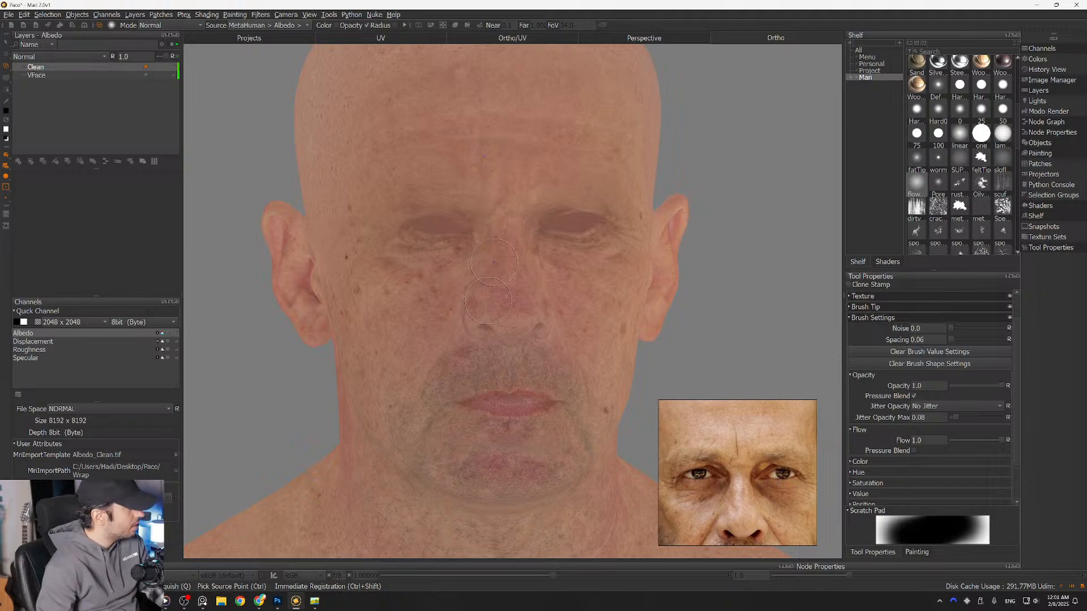
{"action": "key", "text": "ctrl+s"}
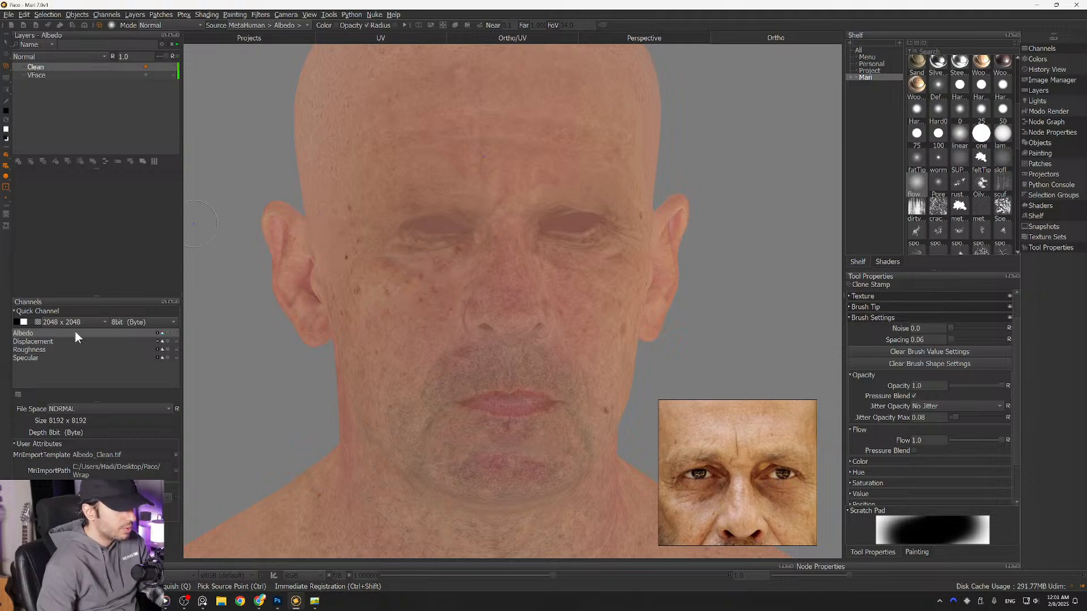
Step: Import MultiChannel_Clean.exr for all patches into the Base layer of the Displacement channel
{"action": "left_click", "coordinate": [38, 343]}
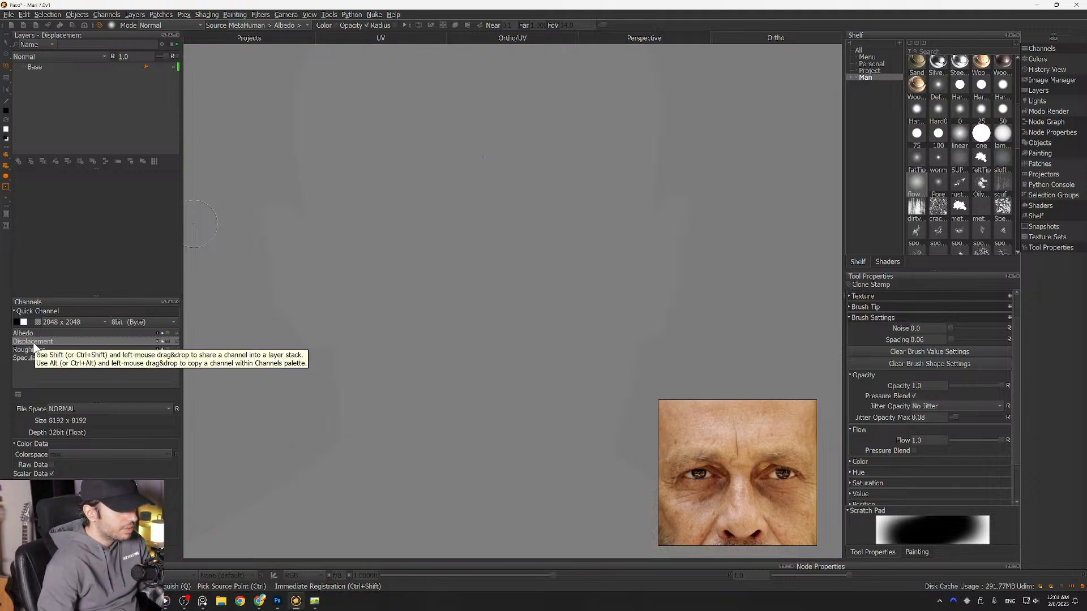
{"action": "right_click", "coordinate": [36, 67]}
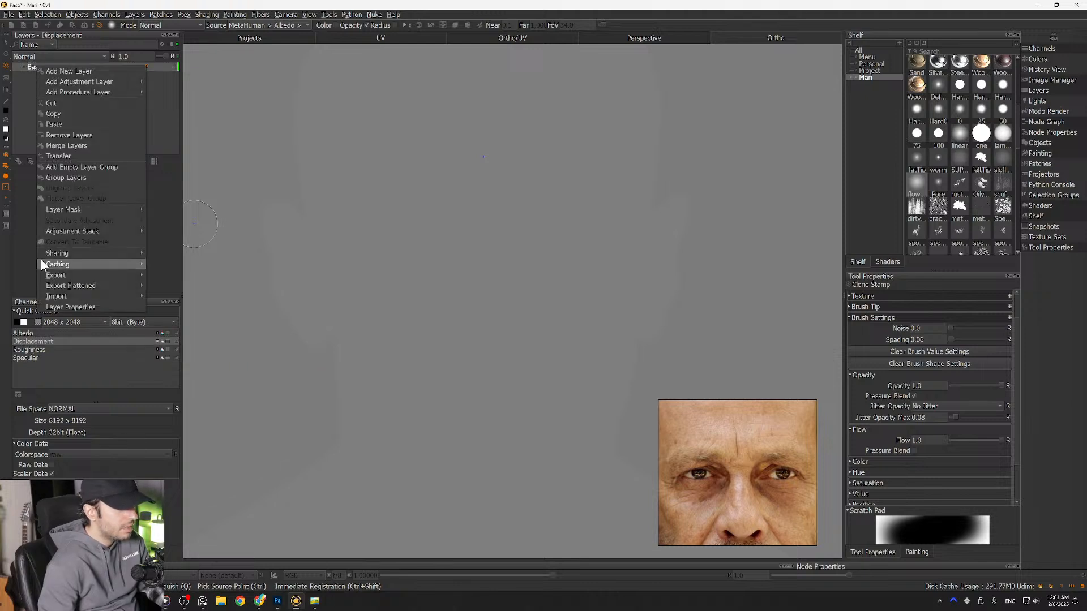
{"action": "mouse_move", "coordinate": [60, 294]}
{"action": "left_click", "coordinate": [172, 297]}
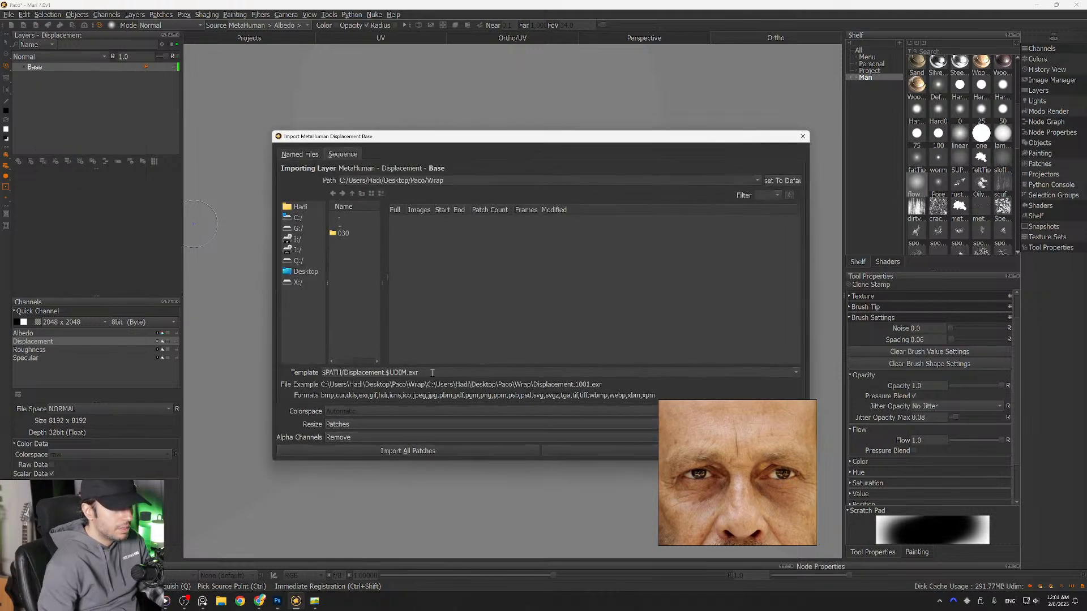
{"action": "left_click_drag", "start_coordinate": [432, 372], "coordinate": [269, 369]}
{"action": "key", "text": "BackSpace"}
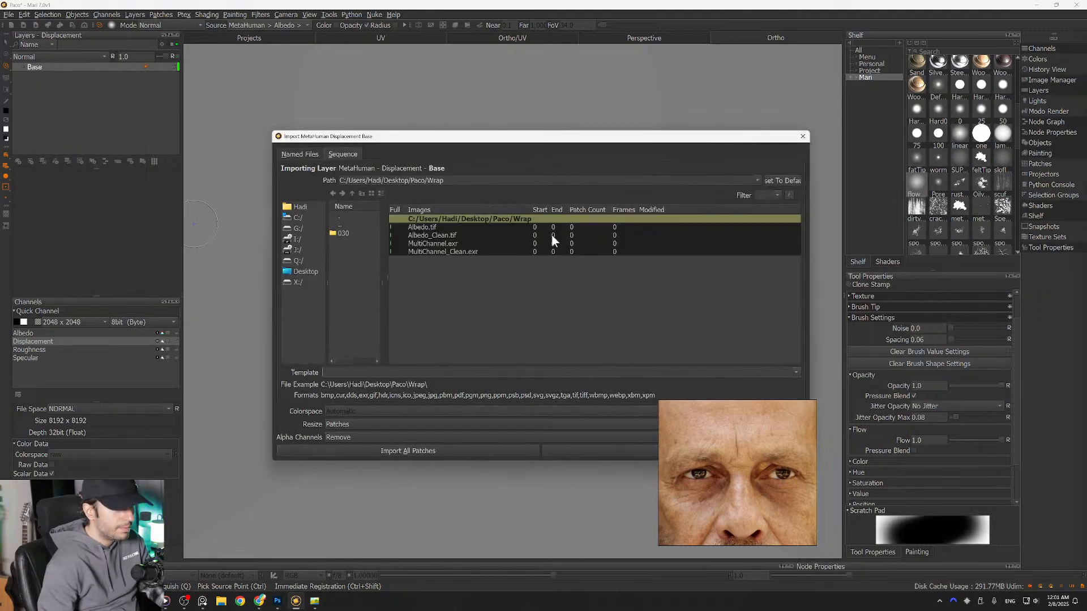
{"action": "left_click", "coordinate": [433, 251]}
{"action": "left_click_drag", "start_coordinate": [505, 142], "coordinate": [386, 135]}
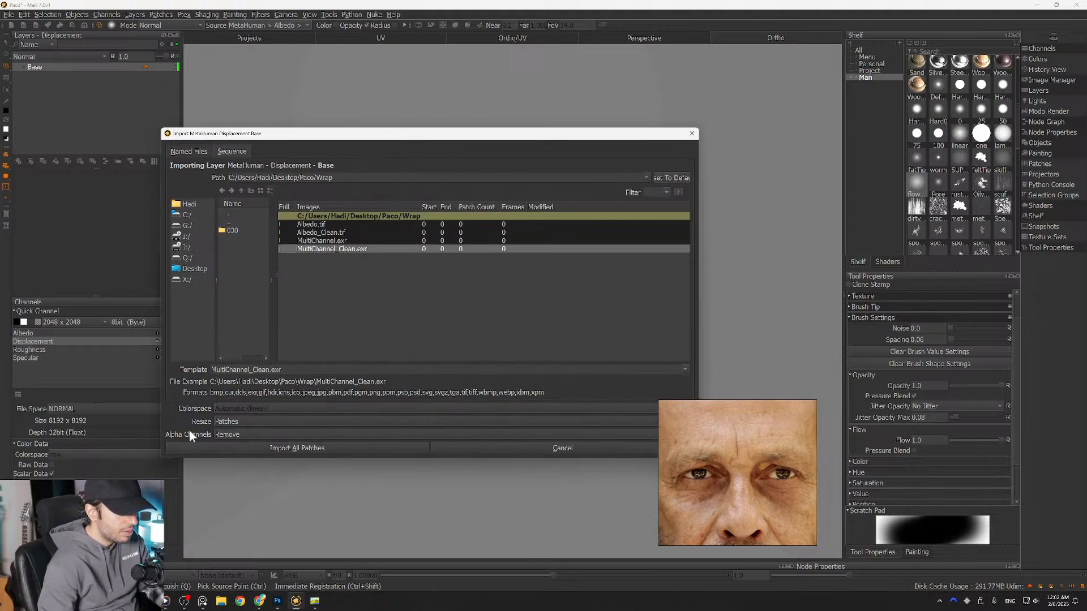
{"action": "left_click", "coordinate": [308, 449]}
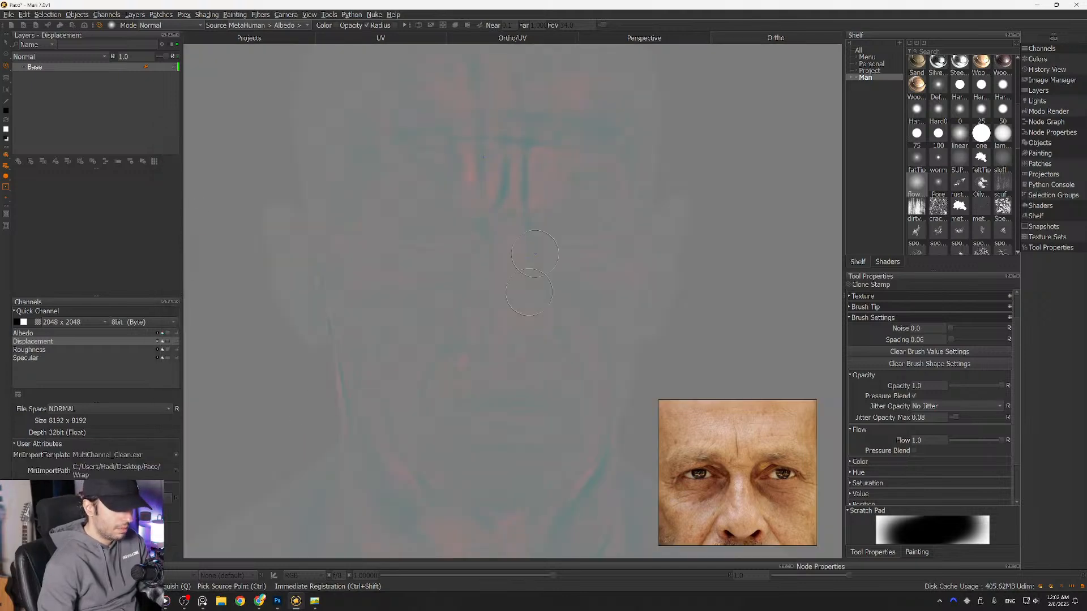
Step: Examine the imported displacement map up close around the forehead, brow and eyes
{"action": "right_click_drag", "start_coordinate": [543, 130], "coordinate": [589, 129], "text": "alt"}
{"action": "middle_click_drag", "start_coordinate": [476, 170], "coordinate": [543, 263], "text": "alt"}
{"action": "right_click_drag", "start_coordinate": [499, 170], "coordinate": [544, 170], "text": "alt"}
{"action": "middle_click_drag", "start_coordinate": [474, 127], "coordinate": [513, 286], "text": "alt"}
{"action": "mouse_move", "coordinate": [513, 286]}
{"action": "right_mouse_down", "text": "alt"}
{"action": "mouse_move", "coordinate": [525, 301]}
{"action": "mouse_move", "coordinate": [477, 309]}
{"action": "mouse_move", "coordinate": [570, 313]}
{"action": "mouse_move", "coordinate": [452, 306]}
{"action": "right_mouse_up", "text": "alt"}
{"action": "right_click_drag", "start_coordinate": [449, 234], "coordinate": [493, 279], "text": "alt"}
{"action": "middle_click_drag", "start_coordinate": [411, 165], "coordinate": [473, 228], "text": "alt"}
{"action": "right_click_drag", "start_coordinate": [431, 266], "coordinate": [469, 284], "text": "alt"}
{"action": "middle_click_drag", "start_coordinate": [469, 283], "coordinate": [438, 356], "text": "alt"}
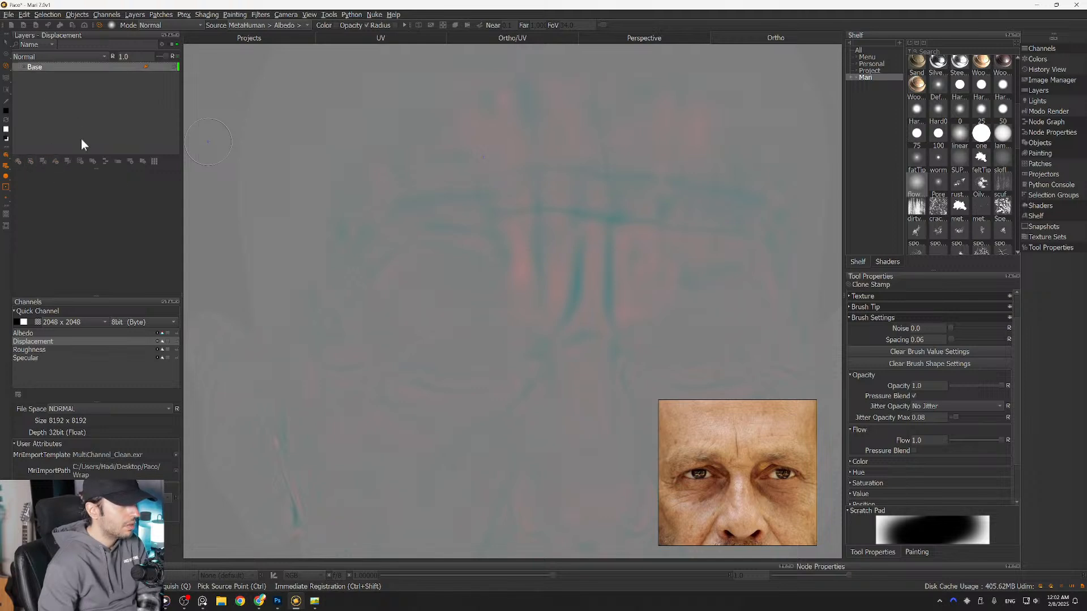
Step: Add a Brightness adjustment above the Base layer of the Displacement channel and lower its brightness to 0.273
{"action": "left_click", "coordinate": [56, 160]}
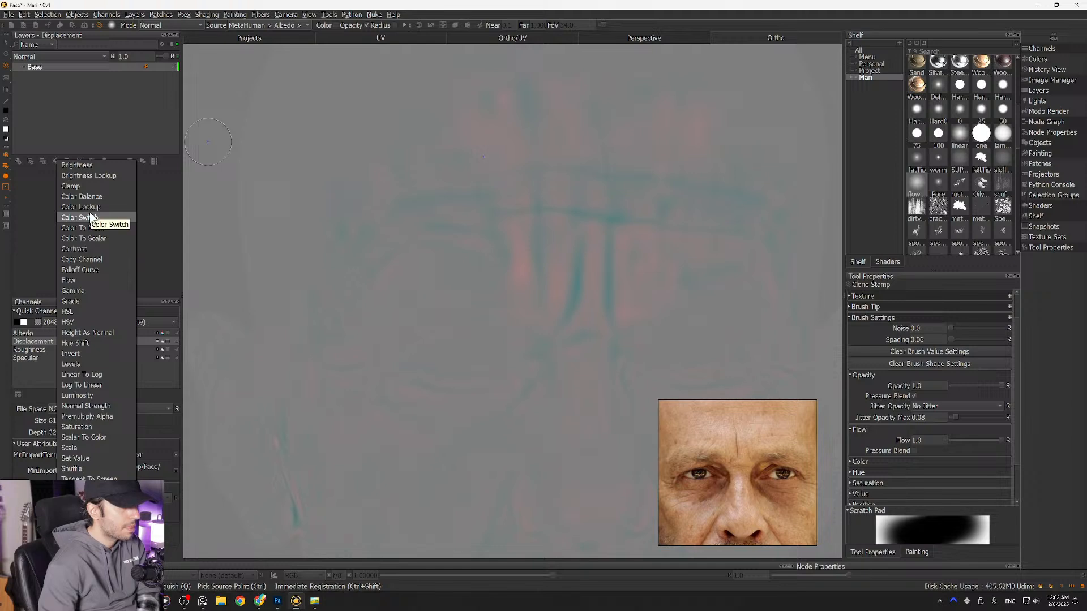
{"action": "left_click", "coordinate": [85, 166]}
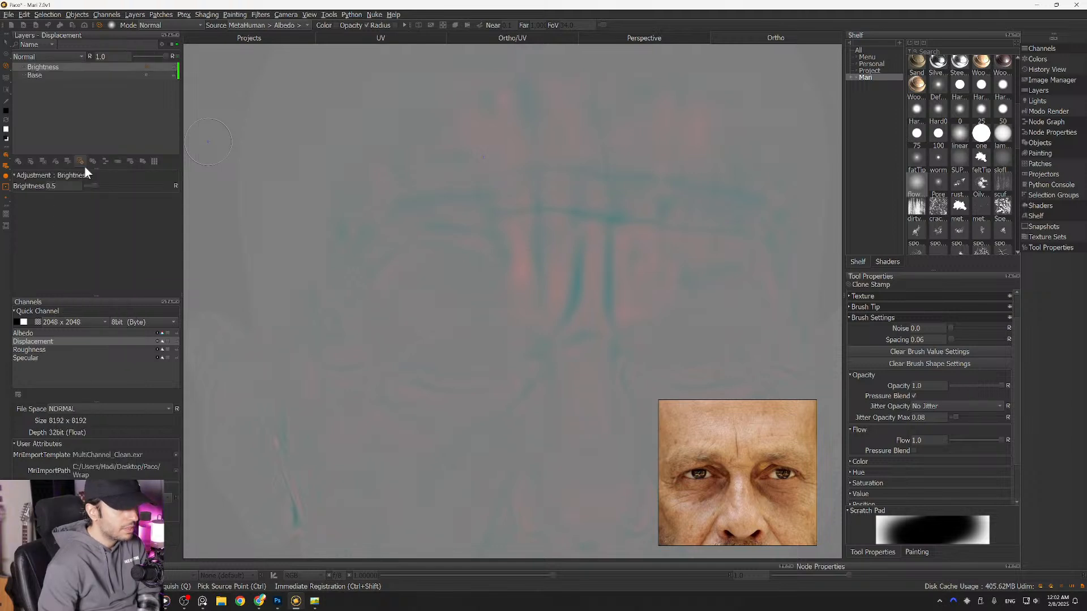
{"action": "left_click_drag", "start_coordinate": [94, 187], "coordinate": [90, 186]}
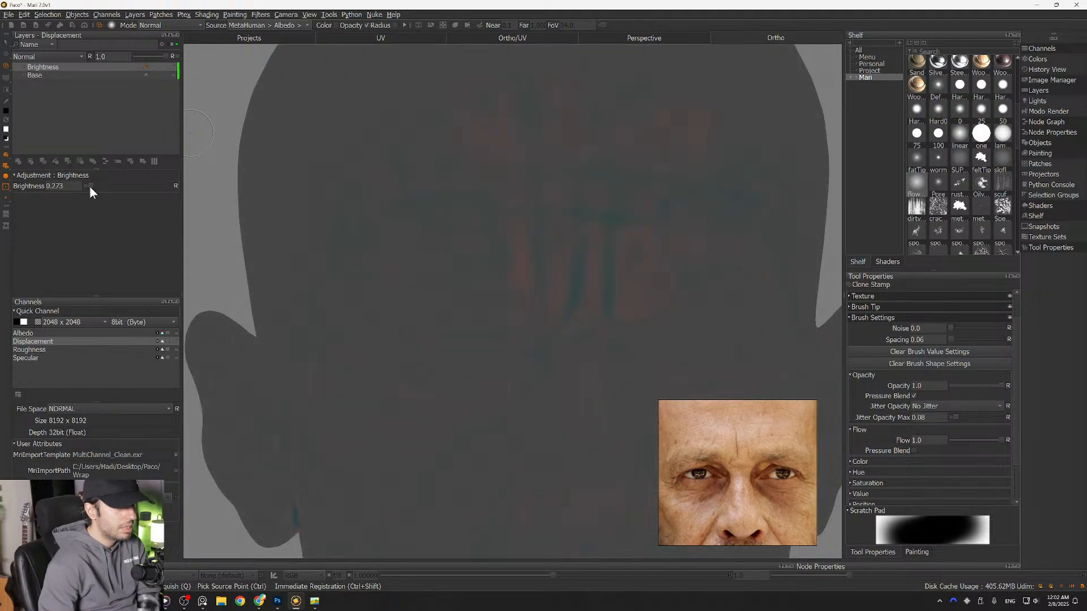
Step: Add a Contrast adjustment above the Brightness adjustment and raise its contrast to 1.686
{"action": "left_click", "coordinate": [54, 161]}
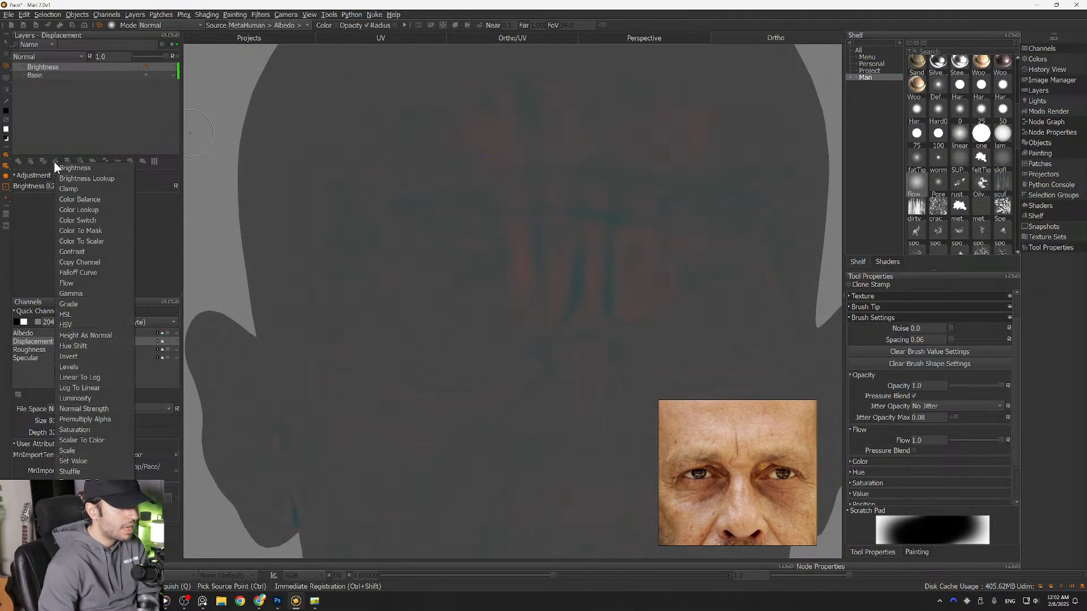
{"action": "left_click", "coordinate": [76, 252]}
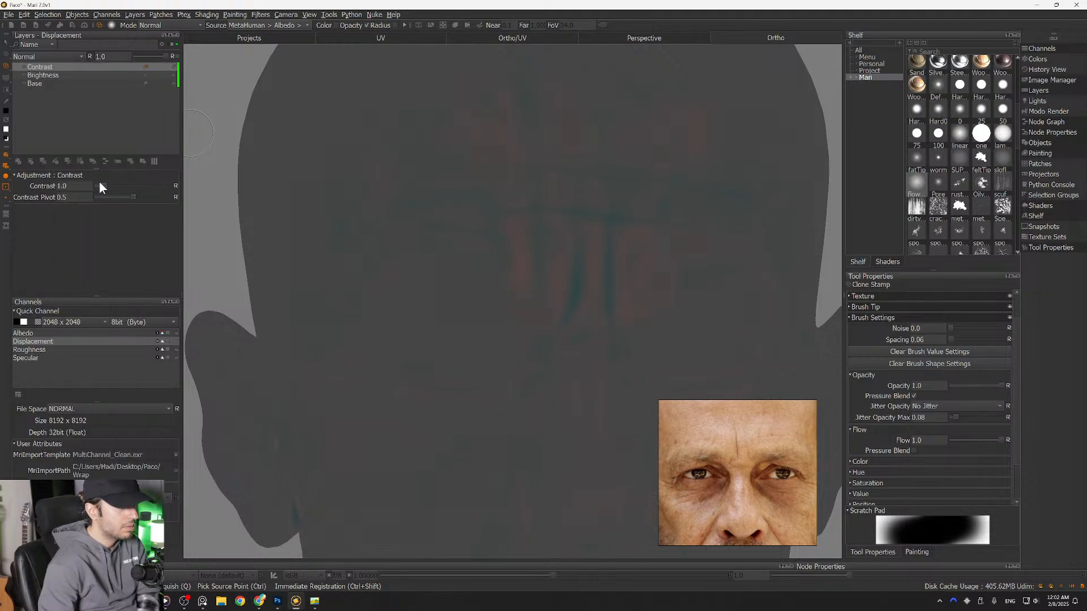
{"action": "mouse_move", "coordinate": [103, 185]}
{"action": "left_mouse_down"}
{"action": "mouse_move", "coordinate": [117, 187]}
{"action": "mouse_move", "coordinate": [106, 186]}
{"action": "left_mouse_up"}
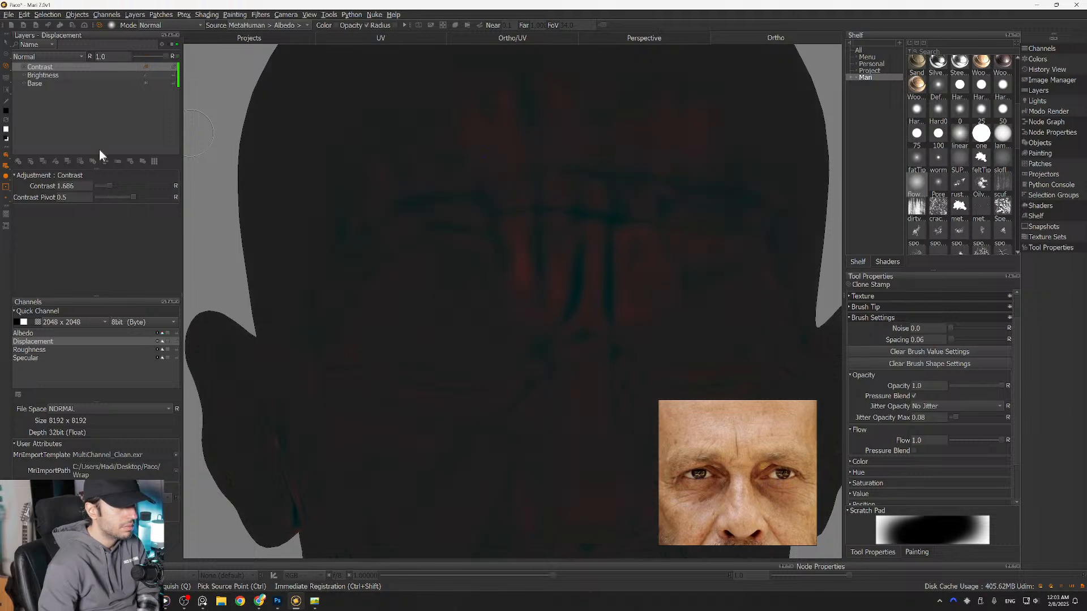
Step: Raise the Brightness adjustment's value to 0.478 to lighten the displacement map on the head
{"action": "left_click", "coordinate": [50, 75]}
{"action": "left_click_drag", "start_coordinate": [90, 185], "coordinate": [92, 186]}
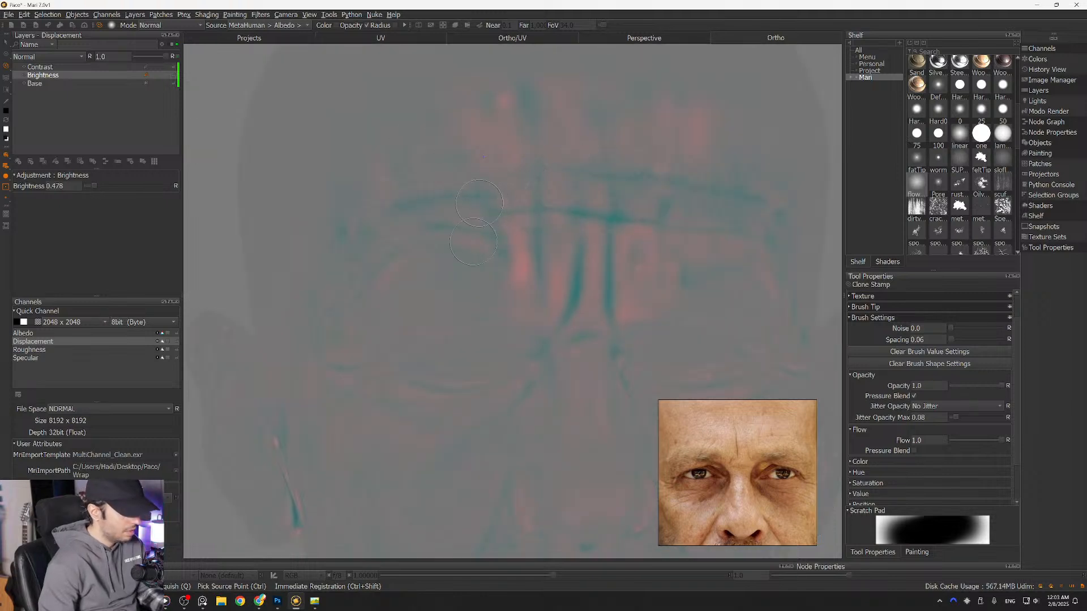
{"action": "middle_click_drag", "start_coordinate": [474, 240], "coordinate": [498, 248], "text": "alt"}
{"action": "right_click_drag", "start_coordinate": [498, 247], "coordinate": [512, 229], "text": "alt"}
{"action": "middle_click_drag", "start_coordinate": [513, 229], "coordinate": [492, 266], "text": "alt"}
{"action": "right_click_drag", "start_coordinate": [493, 267], "coordinate": [416, 243], "text": "alt"}
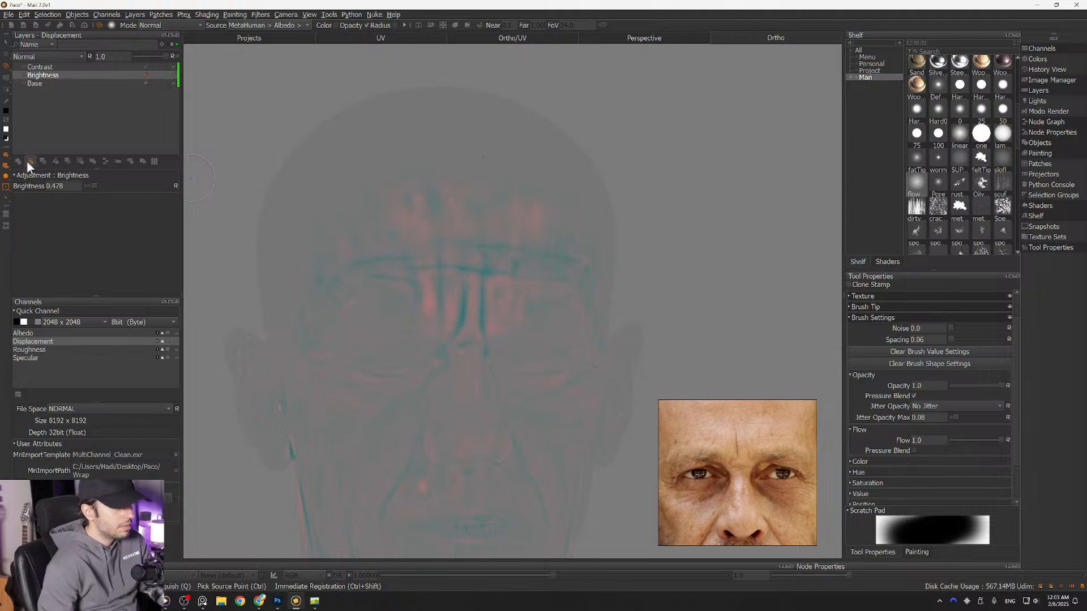
Step: Add a Gamma adjustment above the Brightness adjustment and lower its gamma to 1.311
{"action": "left_click", "coordinate": [56, 163]}
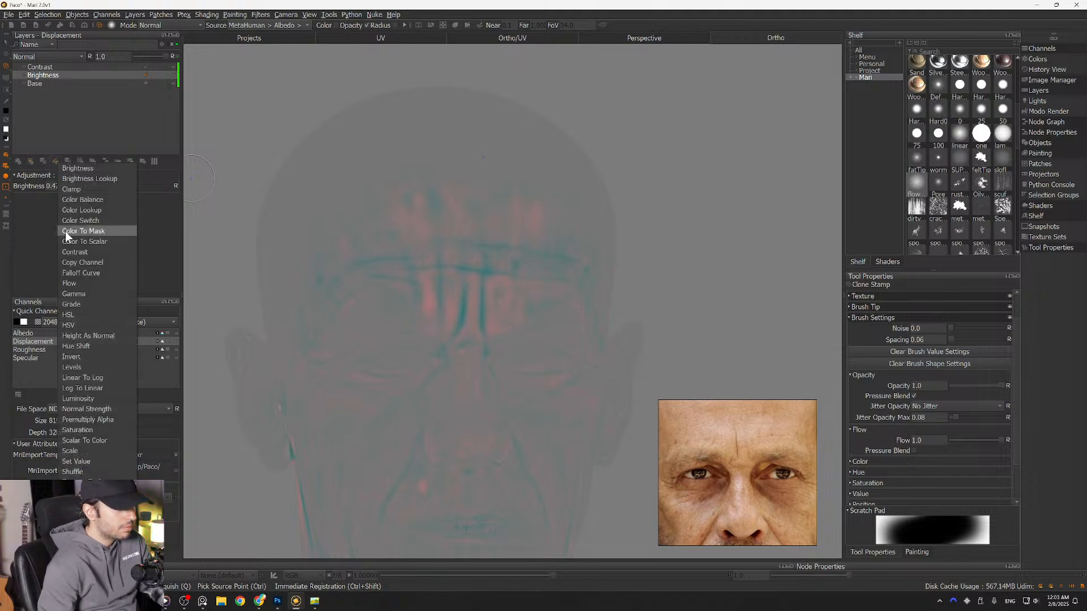
{"action": "left_click", "coordinate": [82, 293]}
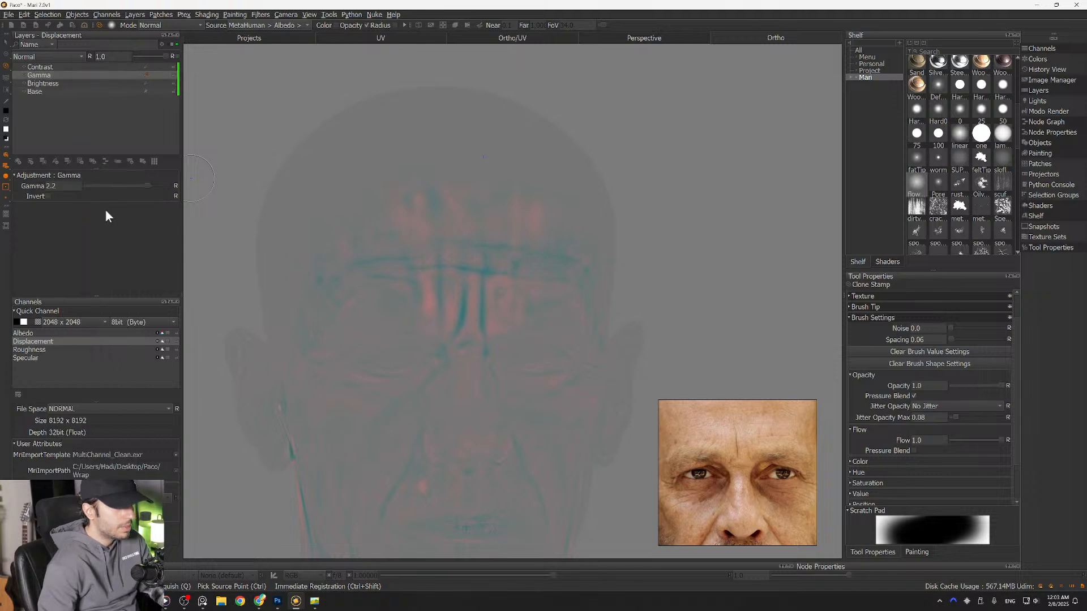
{"action": "left_click_drag", "start_coordinate": [148, 184], "coordinate": [121, 186]}
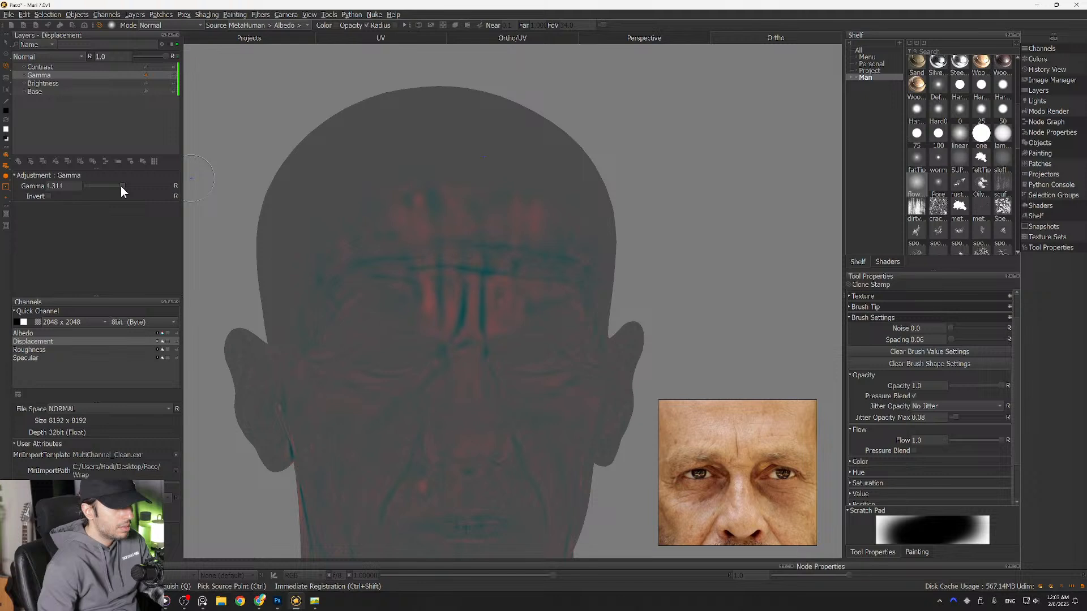
Step: Move the Contrast adjustment directly above the Base layer and raise its contrast to 4.118
{"action": "left_click", "coordinate": [48, 83]}
{"action": "left_click_drag", "start_coordinate": [45, 69], "coordinate": [43, 90]}
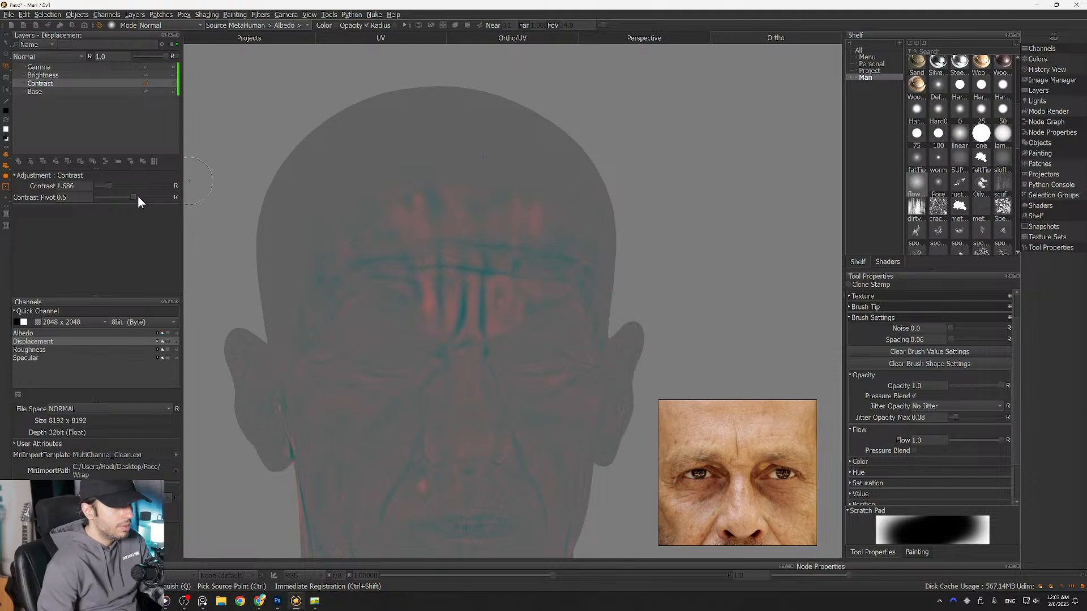
{"action": "left_click_drag", "start_coordinate": [110, 185], "coordinate": [127, 184]}
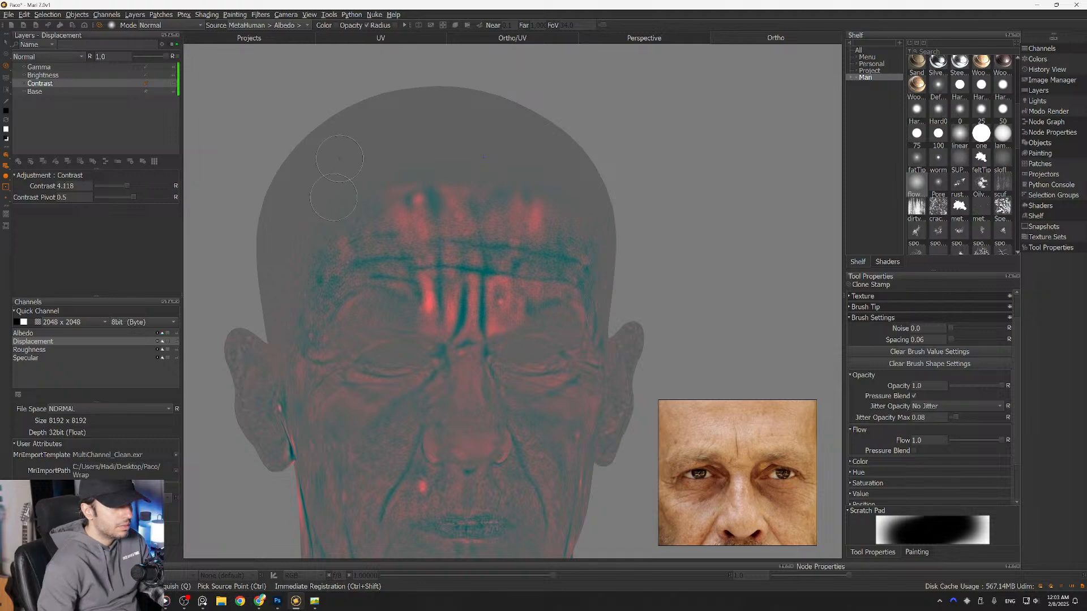
Step: Set the Brightness adjustment to 0.546 and raise the Gamma adjustment's value slightly
{"action": "scroll", "coordinate": [535, 199], "scroll_direction": "up", "scroll_amount": 6}
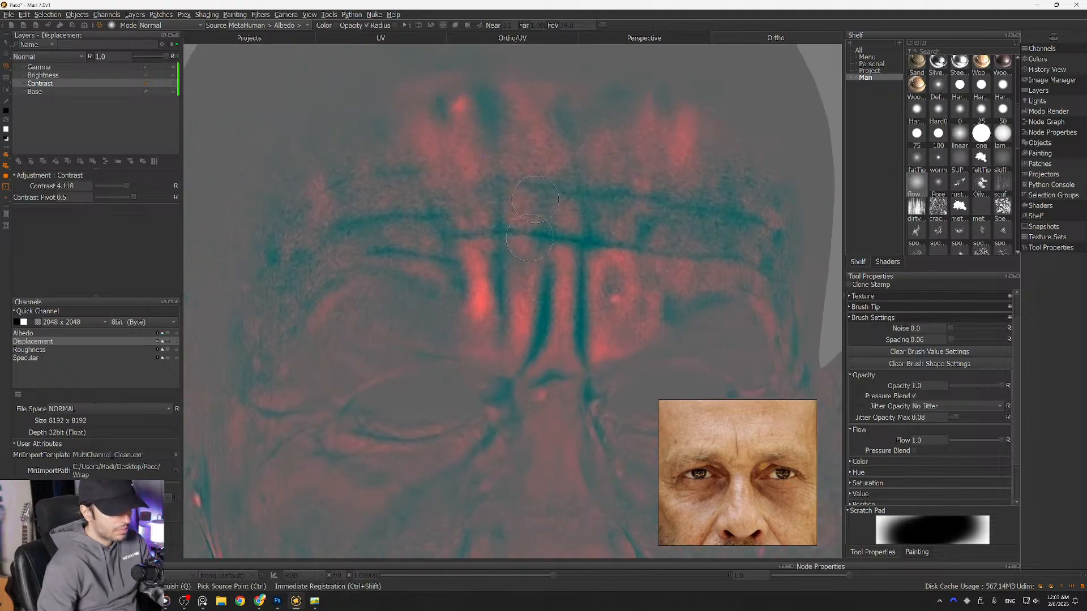
{"action": "scroll", "coordinate": [535, 199], "scroll_direction": "up", "scroll_amount": 8}
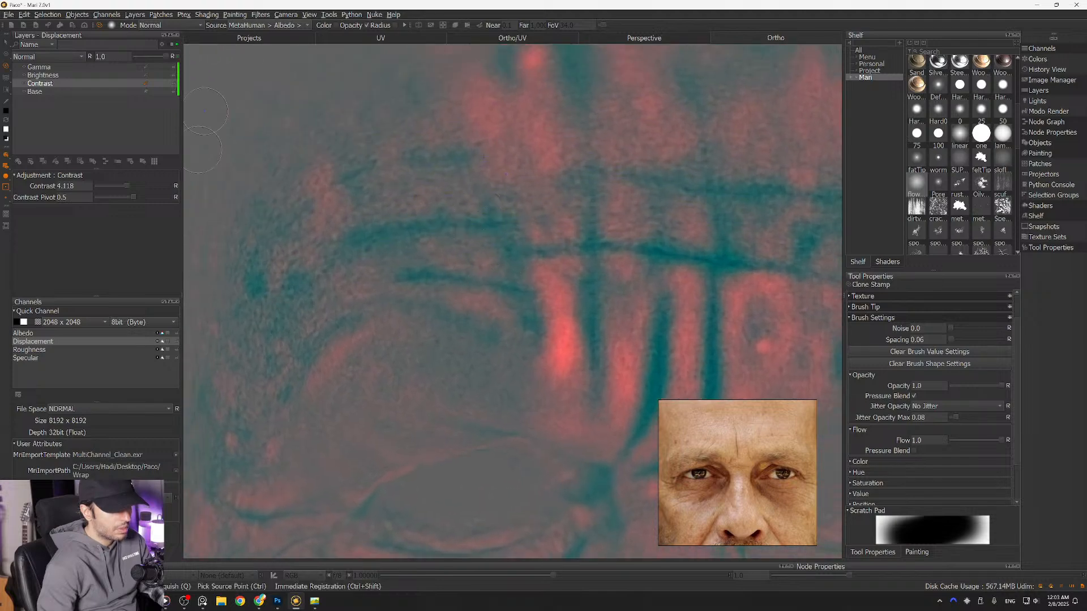
{"action": "left_click", "coordinate": [46, 75]}
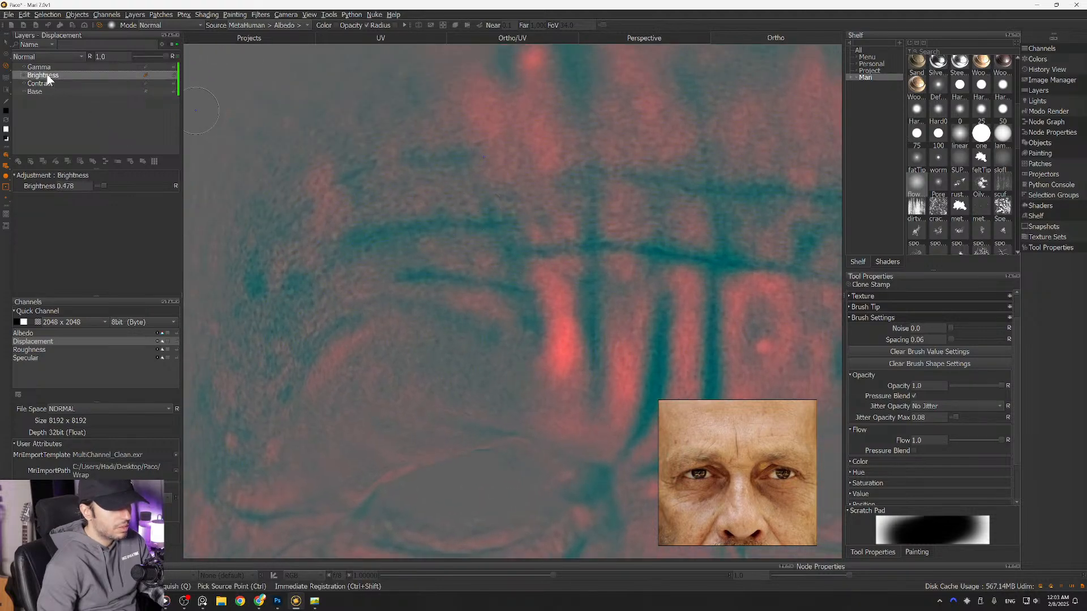
{"action": "left_click_drag", "start_coordinate": [93, 184], "coordinate": [93, 184]}
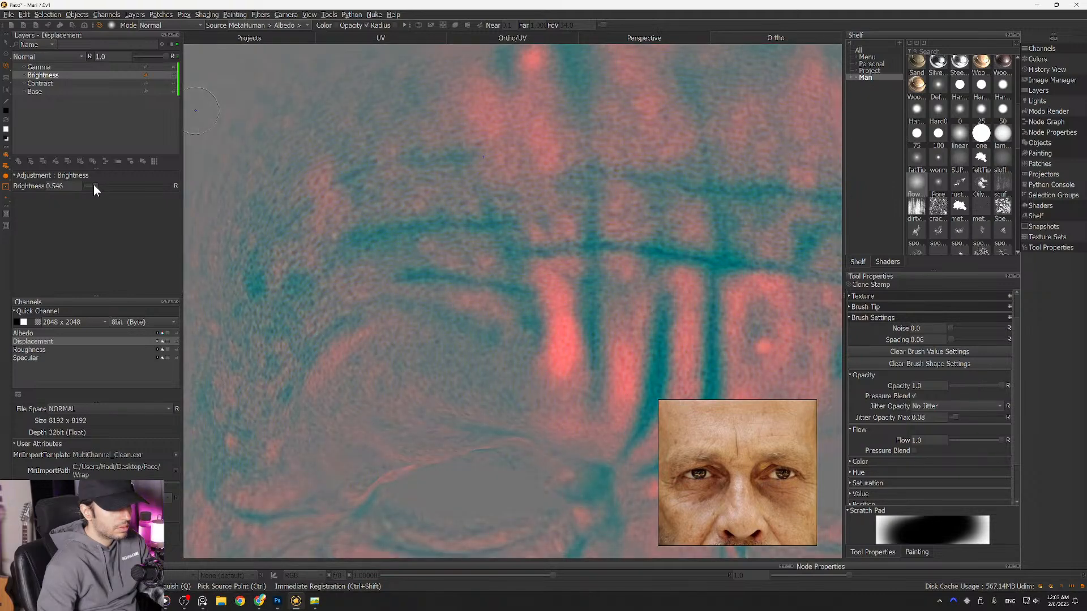
{"action": "left_click", "coordinate": [40, 67]}
{"action": "left_click_drag", "start_coordinate": [120, 186], "coordinate": [126, 188]}
{"action": "left_click", "coordinate": [23, 66]}
{"action": "left_click", "coordinate": [43, 74]}
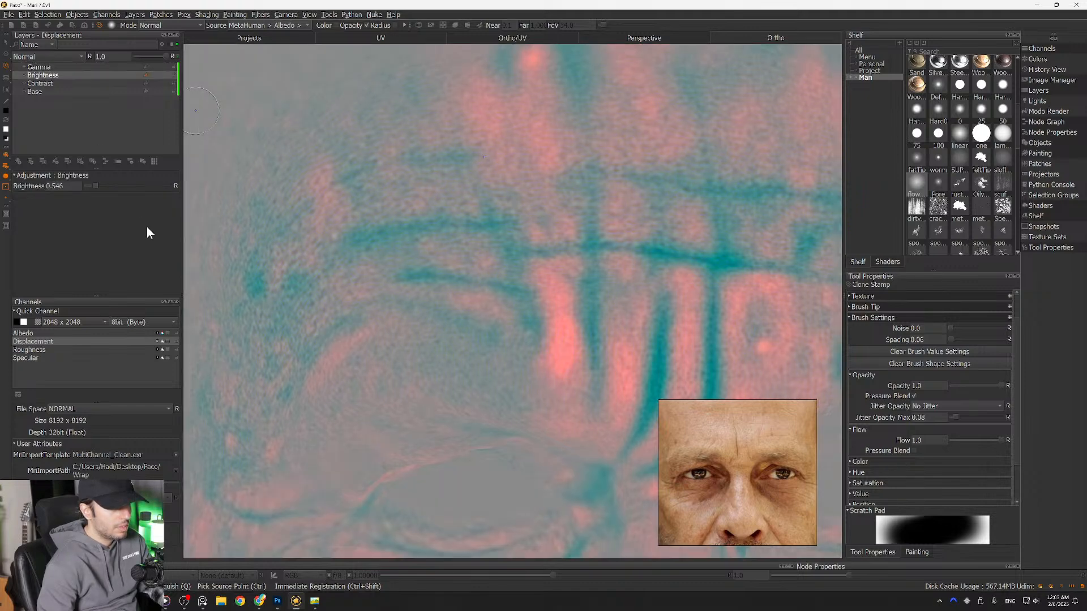
Step: Lower the Brightness adjustment to 0.41 and raise the Contrast adjustment's contrast to 6.157
{"action": "left_click_drag", "start_coordinate": [94, 185], "coordinate": [92, 187]}
{"action": "left_click", "coordinate": [46, 84]}
{"action": "left_click_drag", "start_coordinate": [124, 184], "coordinate": [138, 186]}
{"action": "mouse_move", "coordinate": [145, 186]}
{"action": "left_mouse_down"}
{"action": "mouse_move", "coordinate": [156, 188]}
{"action": "mouse_move", "coordinate": [140, 188]}
{"action": "left_mouse_up"}
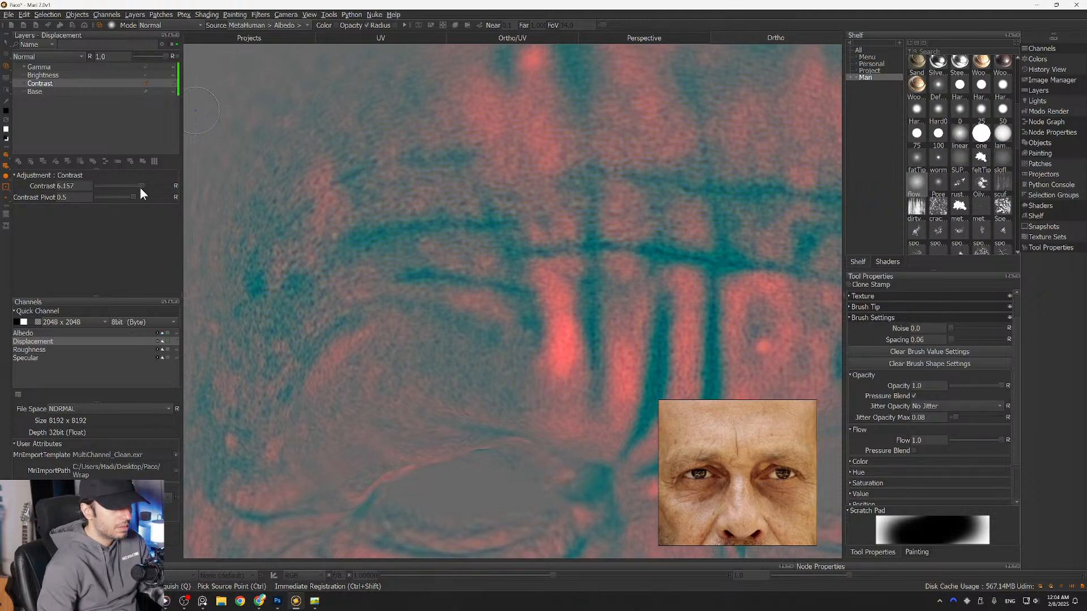
{"action": "left_click", "coordinate": [43, 75]}
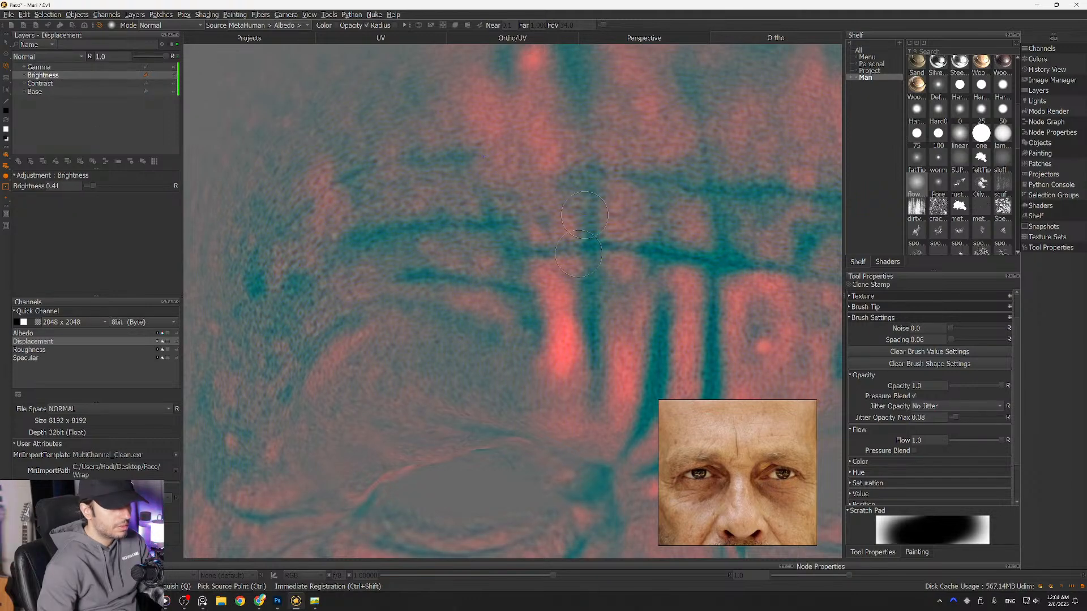
Step: Examine the contrast-boosted displacement up close across the forehead, brow, eyes, nose and cheeks from several angles
{"action": "scroll", "coordinate": [443, 254], "scroll_direction": "down", "scroll_amount": 5}
{"action": "left_click_drag", "start_coordinate": [505, 331], "coordinate": [447, 334], "text": "alt"}
{"action": "middle_click_drag", "start_coordinate": [543, 351], "coordinate": [470, 289], "text": "alt"}
{"action": "right_click_drag", "start_coordinate": [481, 289], "coordinate": [535, 286], "text": "alt"}
{"action": "left_click_drag", "start_coordinate": [534, 286], "coordinate": [490, 279], "text": "alt"}
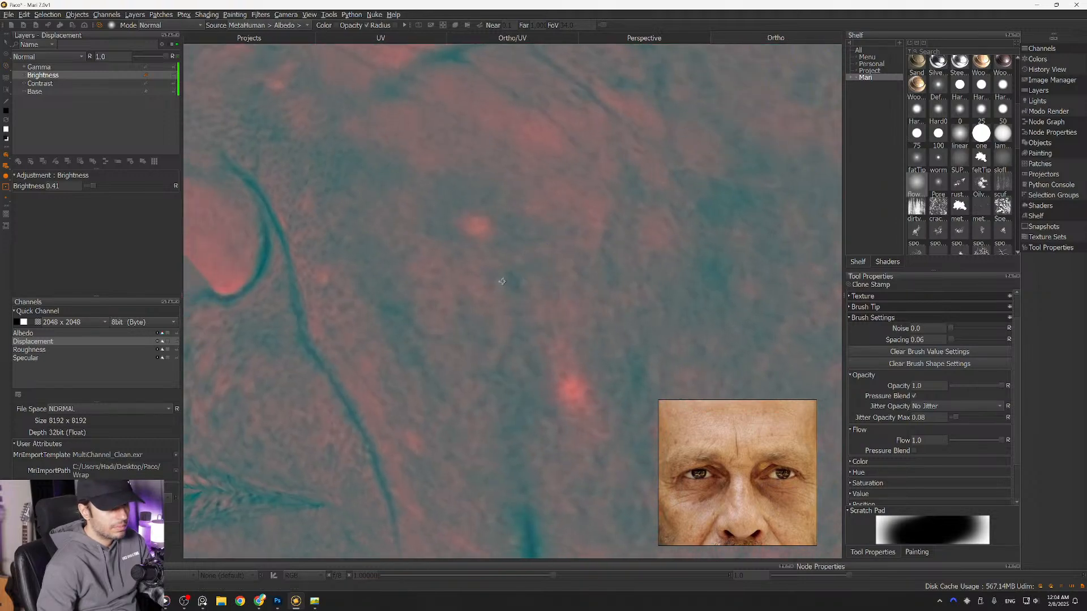
{"action": "right_click_drag", "start_coordinate": [491, 279], "coordinate": [419, 249], "text": "alt"}
{"action": "left_click_drag", "start_coordinate": [419, 249], "coordinate": [481, 244], "text": "alt"}
{"action": "middle_click_drag", "start_coordinate": [425, 156], "coordinate": [502, 315], "text": "alt"}
{"action": "right_click_drag", "start_coordinate": [508, 276], "coordinate": [550, 301], "text": "alt"}
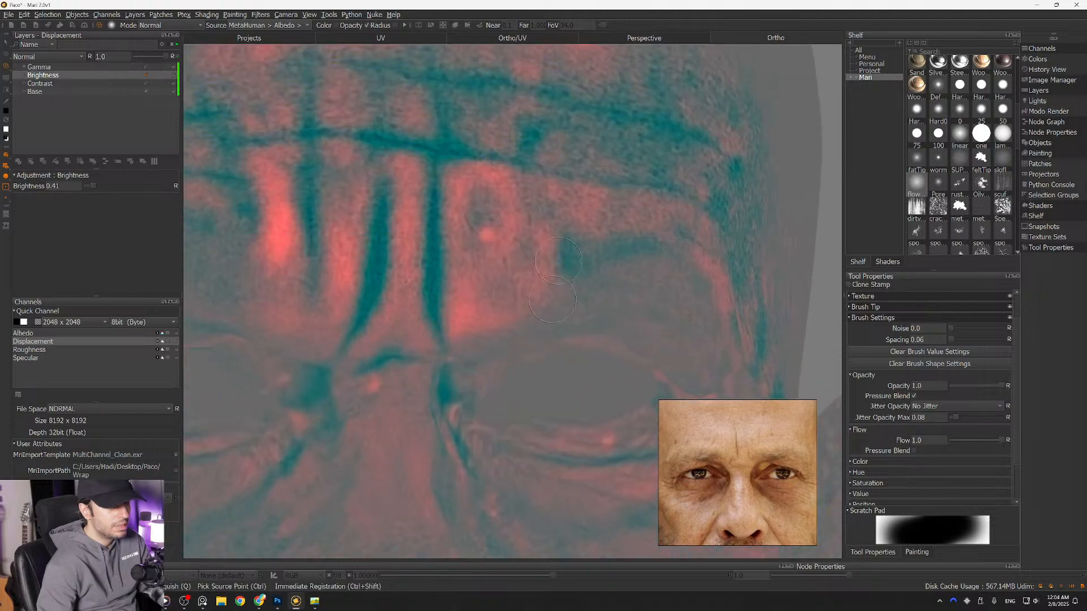
{"action": "middle_click_drag", "start_coordinate": [551, 300], "coordinate": [634, 317], "text": "alt"}
{"action": "right_click_drag", "start_coordinate": [481, 275], "coordinate": [442, 255], "text": "alt"}
{"action": "middle_click_drag", "start_coordinate": [447, 451], "coordinate": [480, 153], "text": "alt"}
{"action": "right_click_drag", "start_coordinate": [480, 152], "coordinate": [485, 287], "text": "alt"}
{"action": "middle_click_drag", "start_coordinate": [541, 177], "coordinate": [474, 296], "text": "alt"}
{"action": "right_click_drag", "start_coordinate": [473, 296], "coordinate": [484, 325], "text": "alt"}
{"action": "mouse_move", "coordinate": [485, 325]}
{"action": "left_mouse_down", "text": "alt"}
{"action": "mouse_move", "coordinate": [405, 320]}
{"action": "mouse_move", "coordinate": [484, 322]}
{"action": "left_mouse_up", "text": "alt"}
{"action": "middle_click_drag", "start_coordinate": [493, 136], "coordinate": [478, 263], "text": "alt"}
{"action": "right_click_drag", "start_coordinate": [478, 263], "coordinate": [504, 265], "text": "alt"}
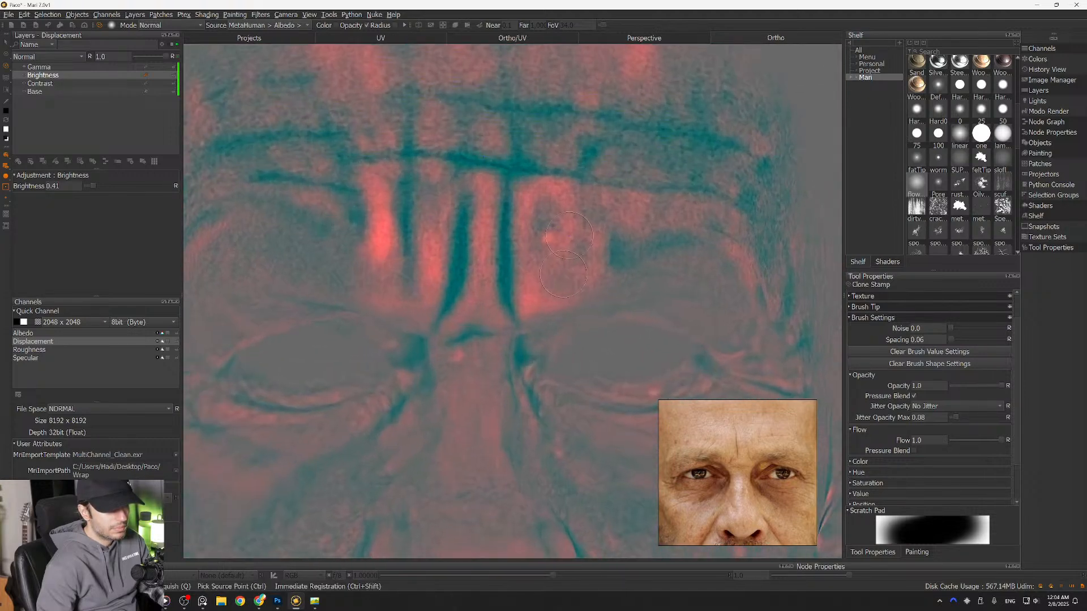
{"action": "middle_click_drag", "start_coordinate": [504, 266], "coordinate": [484, 289], "text": "alt"}
{"action": "right_click_drag", "start_coordinate": [484, 288], "coordinate": [518, 268], "text": "alt"}
{"action": "left_click_drag", "start_coordinate": [518, 269], "coordinate": [572, 268], "text": "alt"}
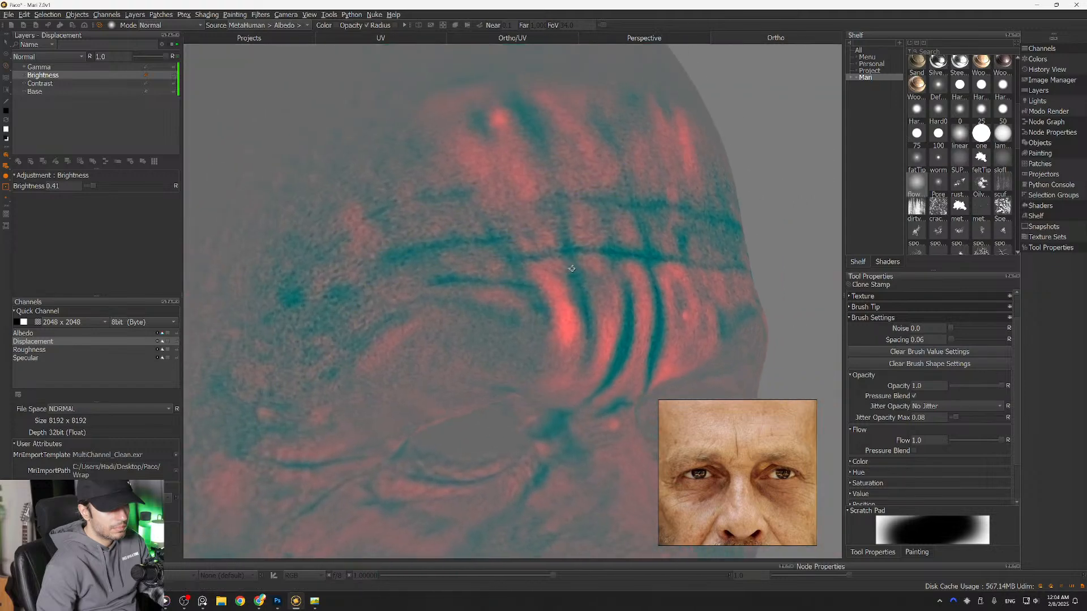
Step: Add a Levels adjustment above Brightness with input white at 0.716, mid at 0.473 and black at 0.326
{"action": "left_click", "coordinate": [65, 162]}
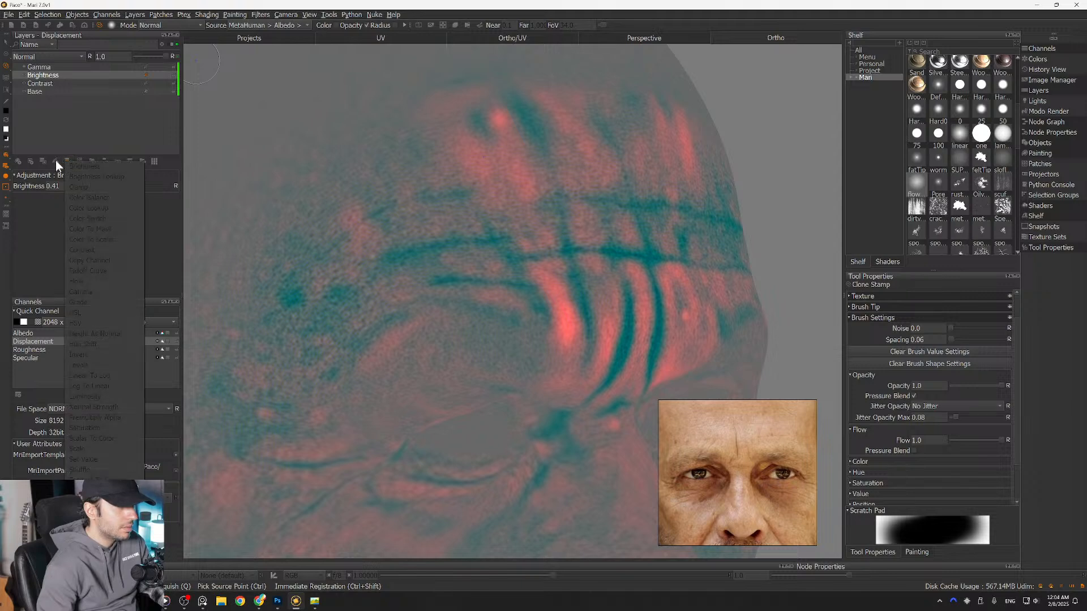
{"action": "left_click", "coordinate": [52, 160]}
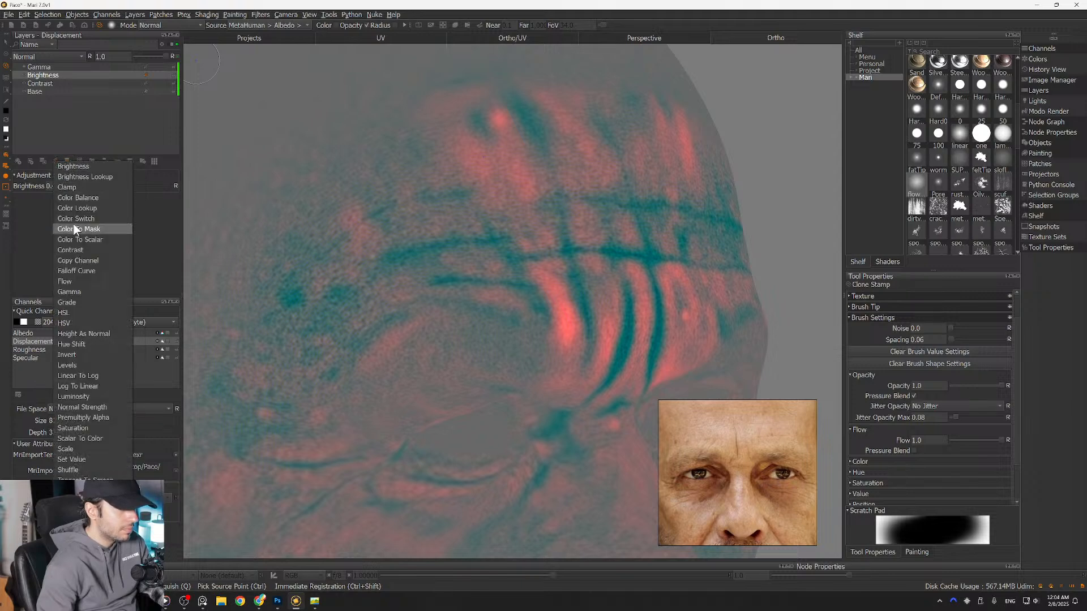
{"action": "left_click", "coordinate": [82, 363]}
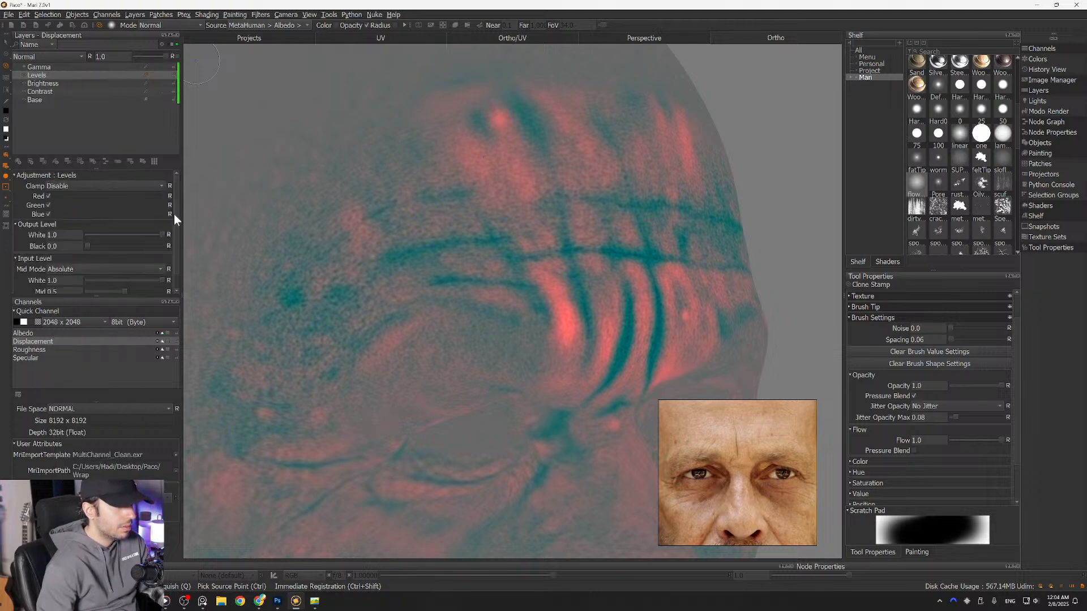
{"action": "scroll", "coordinate": [175, 238], "scroll_direction": "down", "scroll_amount": 1}
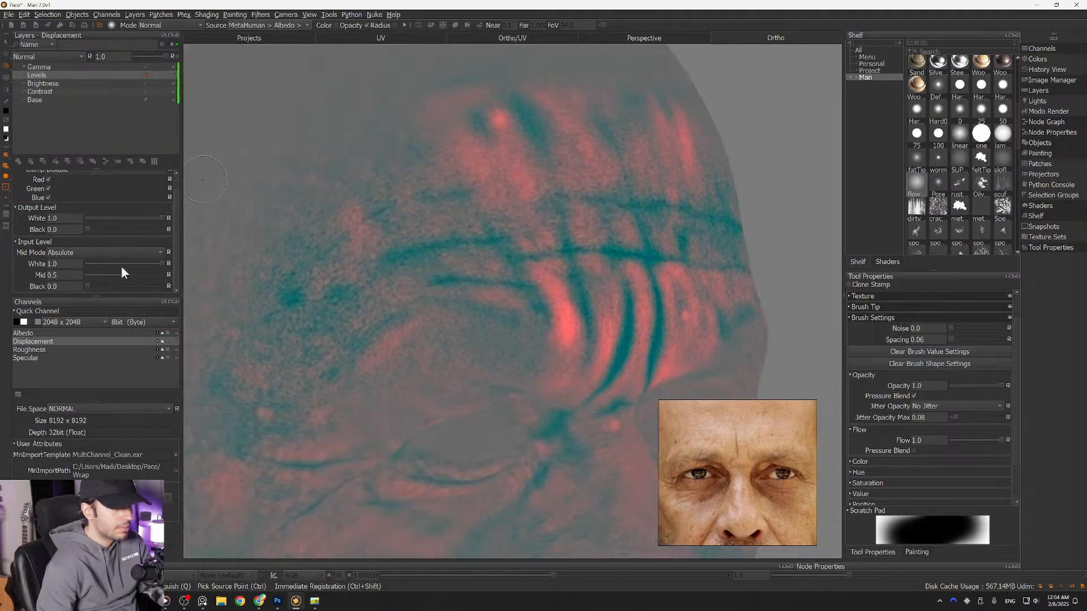
{"action": "left_click_drag", "start_coordinate": [161, 264], "coordinate": [112, 286]}
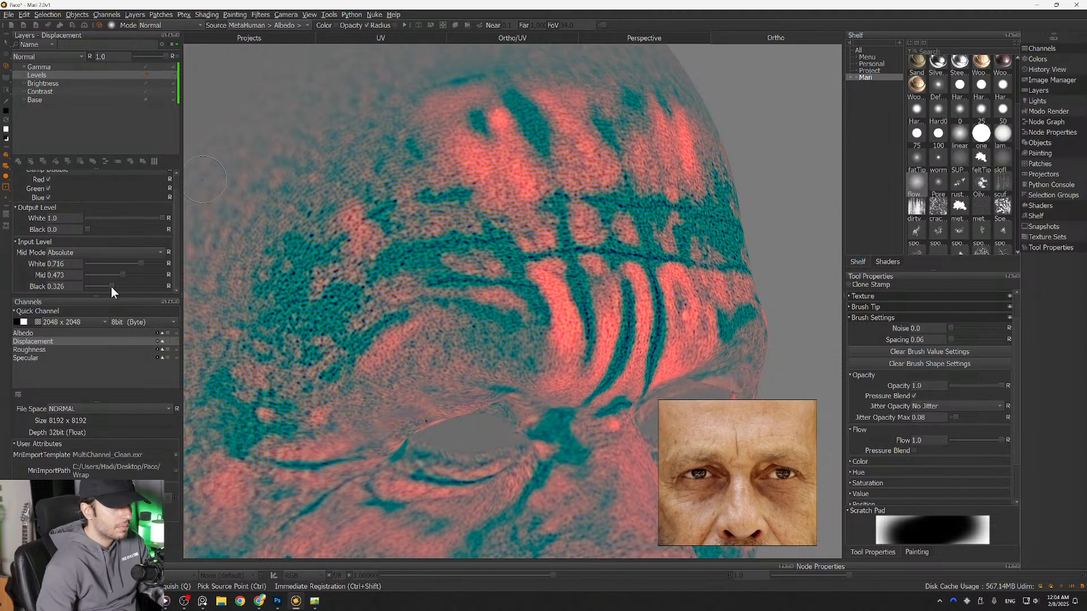
Step: Compare the displacement with the Contrast adjustment off and on, and set its contrast to 4.0
{"action": "left_click", "coordinate": [24, 91]}
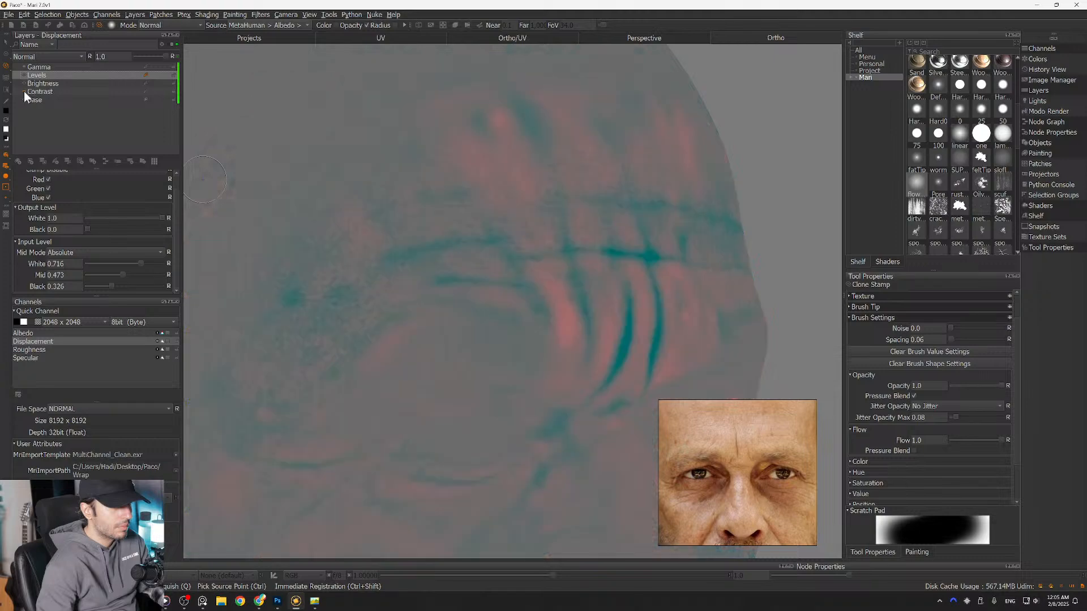
{"action": "left_click", "coordinate": [23, 91]}
{"action": "left_click", "coordinate": [43, 91]}
{"action": "double_click", "coordinate": [58, 186]}
{"action": "type", "text": "5"}
{"action": "key", "text": "Return"}
{"action": "double_click", "coordinate": [62, 186]}
{"action": "type", "text": "4"}
{"action": "key", "text": "Return"}
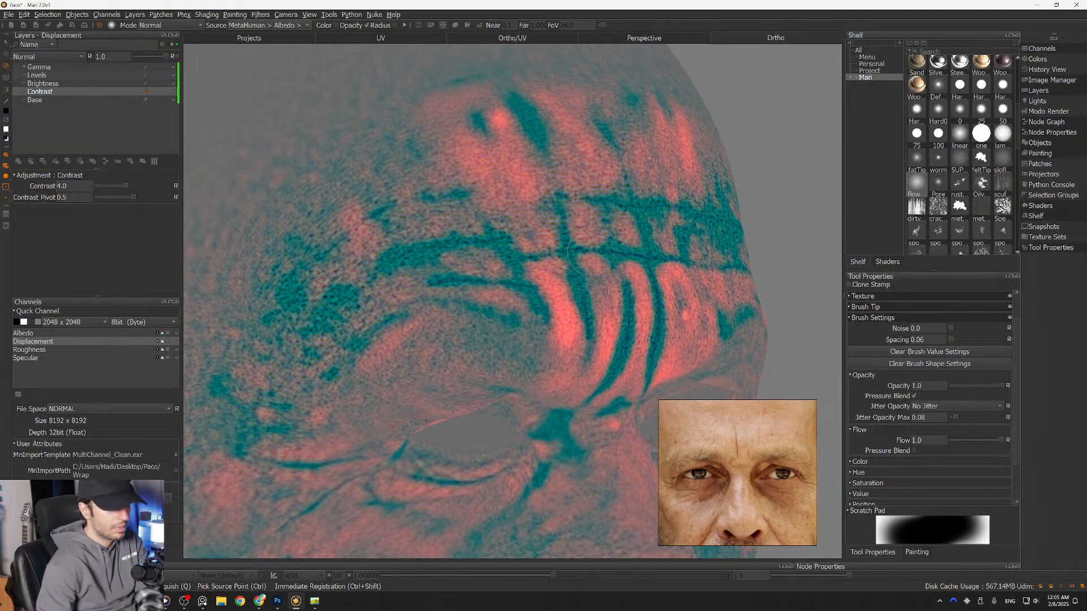
Step: Examine the adjusted displacement detail on the forehead and brow up close, and on the whole head from the front
{"action": "left_click_drag", "start_coordinate": [436, 243], "coordinate": [462, 324], "text": "alt"}
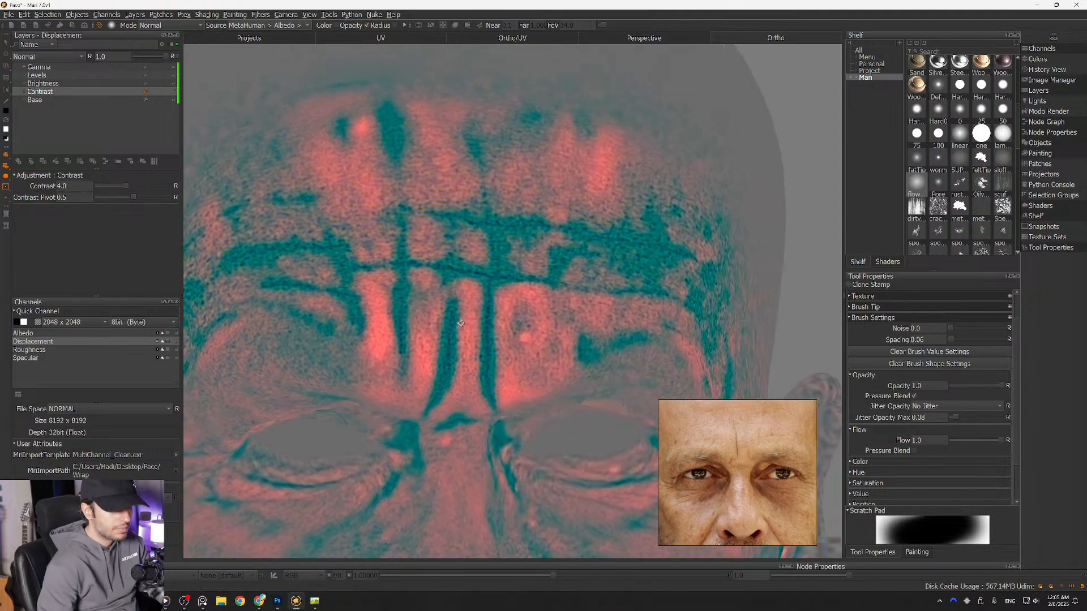
{"action": "scroll", "coordinate": [462, 323], "scroll_direction": "down", "scroll_amount": 6}
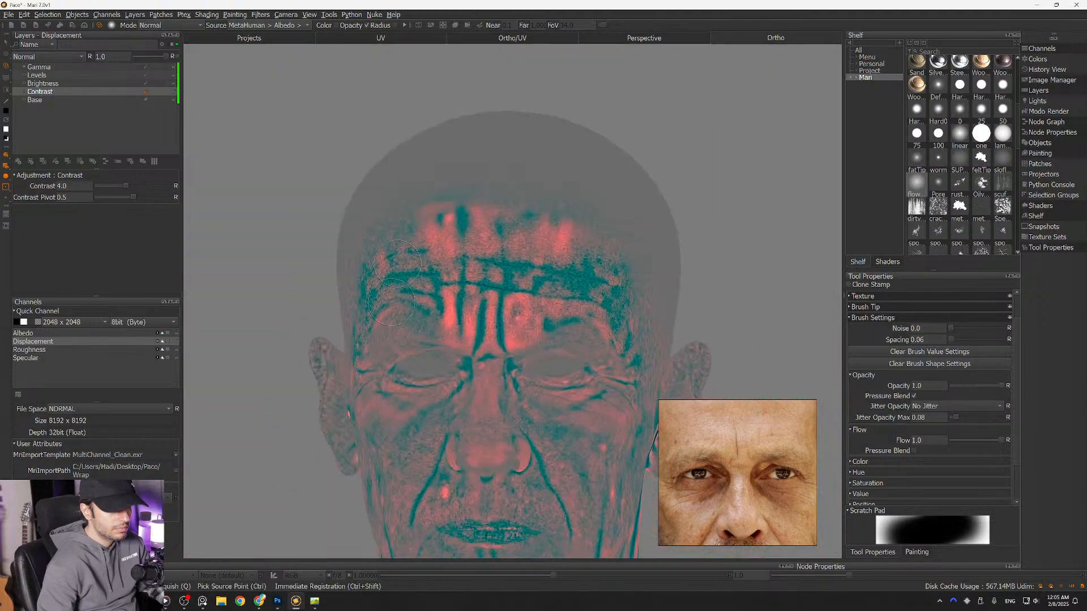
{"action": "left_click_drag", "start_coordinate": [397, 263], "coordinate": [481, 312], "text": "alt"}
{"action": "scroll", "coordinate": [490, 305], "scroll_direction": "up", "scroll_amount": 5}
{"action": "middle_click_drag", "start_coordinate": [500, 237], "coordinate": [504, 367], "text": "alt"}
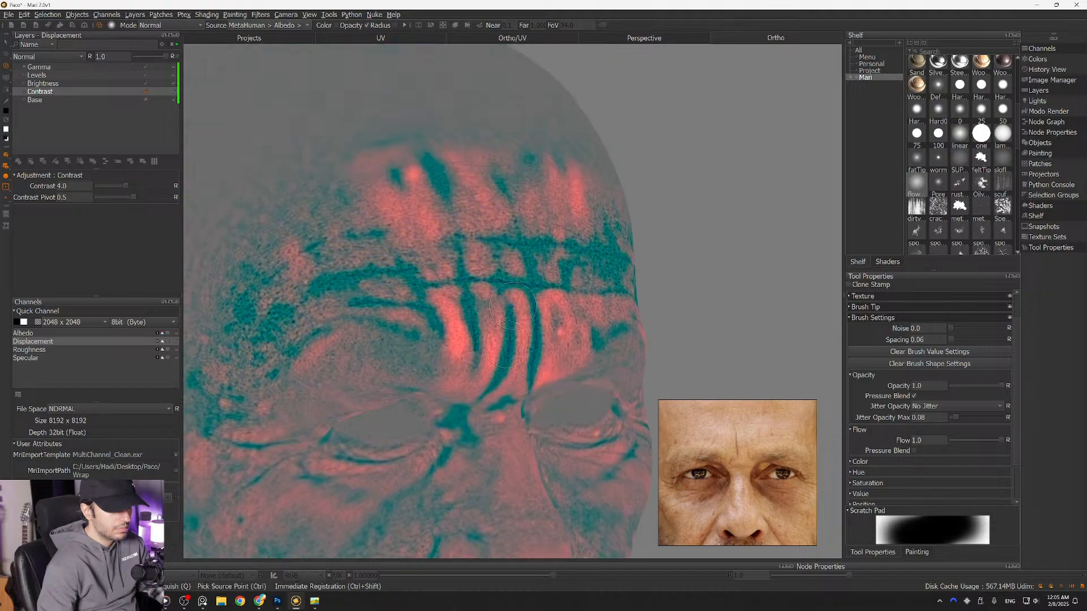
{"action": "scroll", "coordinate": [511, 328], "scroll_direction": "up", "scroll_amount": 5}
{"action": "middle_click_drag", "start_coordinate": [510, 329], "coordinate": [550, 328], "text": "alt"}
{"action": "scroll", "coordinate": [513, 306], "scroll_direction": "down", "scroll_amount": 10}
{"action": "left_click_drag", "start_coordinate": [374, 291], "coordinate": [430, 339], "text": "alt"}
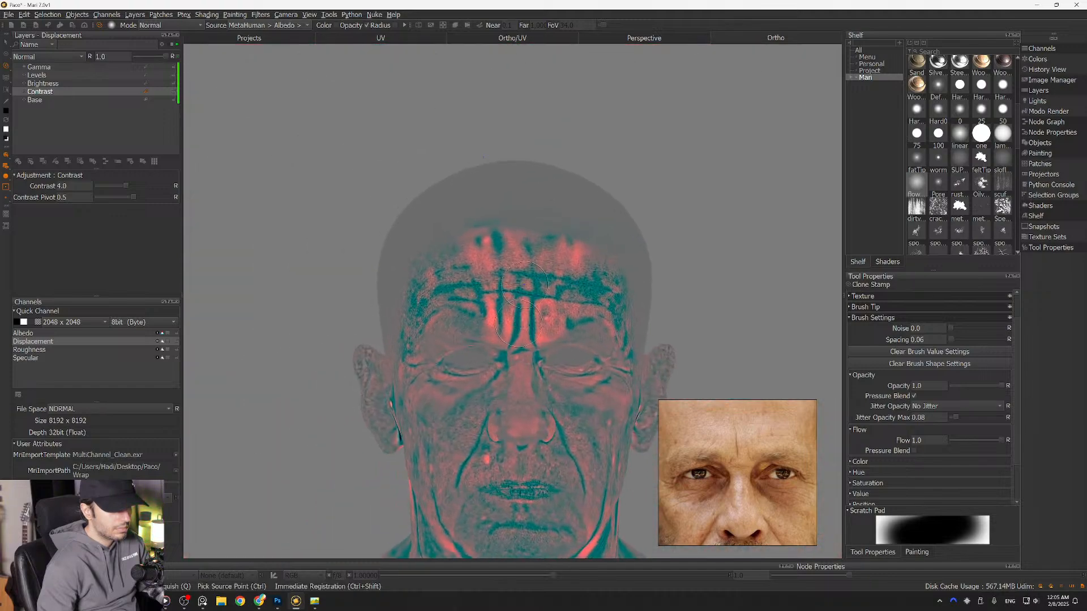
Step: Delete the Gamma adjustment layer from the Displacement channel's layer stack
{"action": "scroll", "coordinate": [438, 309], "scroll_direction": "up", "scroll_amount": 8}
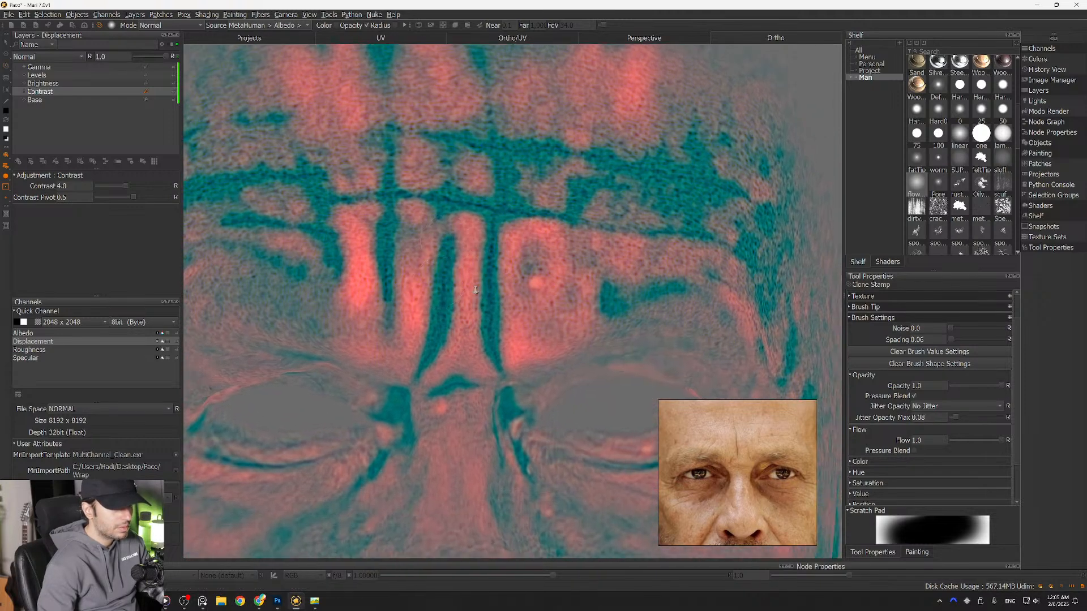
{"action": "scroll", "coordinate": [446, 266], "scroll_direction": "up", "scroll_amount": 4}
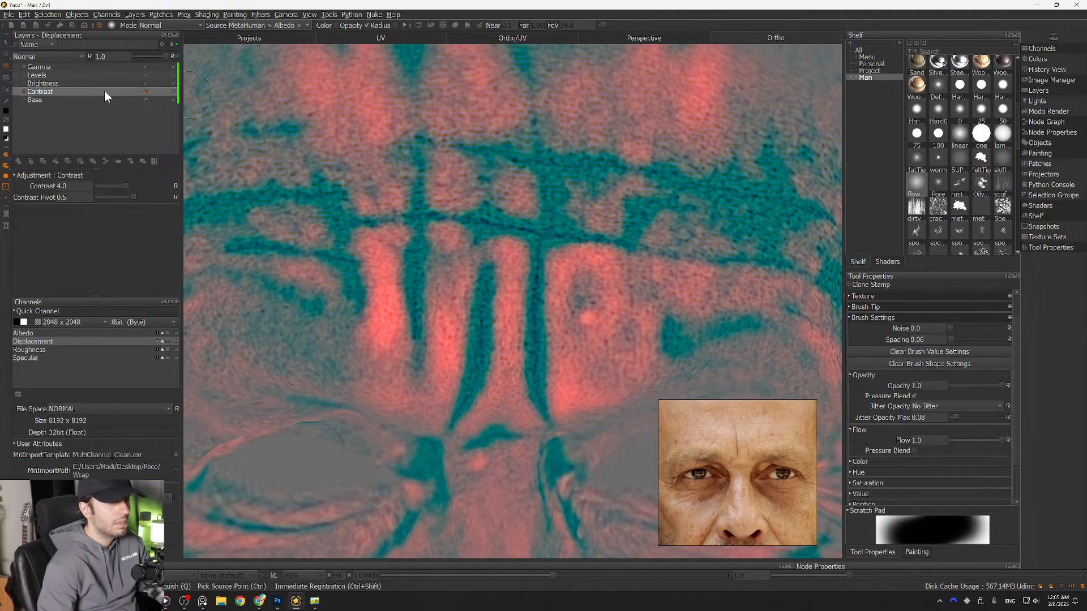
{"action": "left_click", "coordinate": [33, 67]}
{"action": "key", "text": "Delete"}
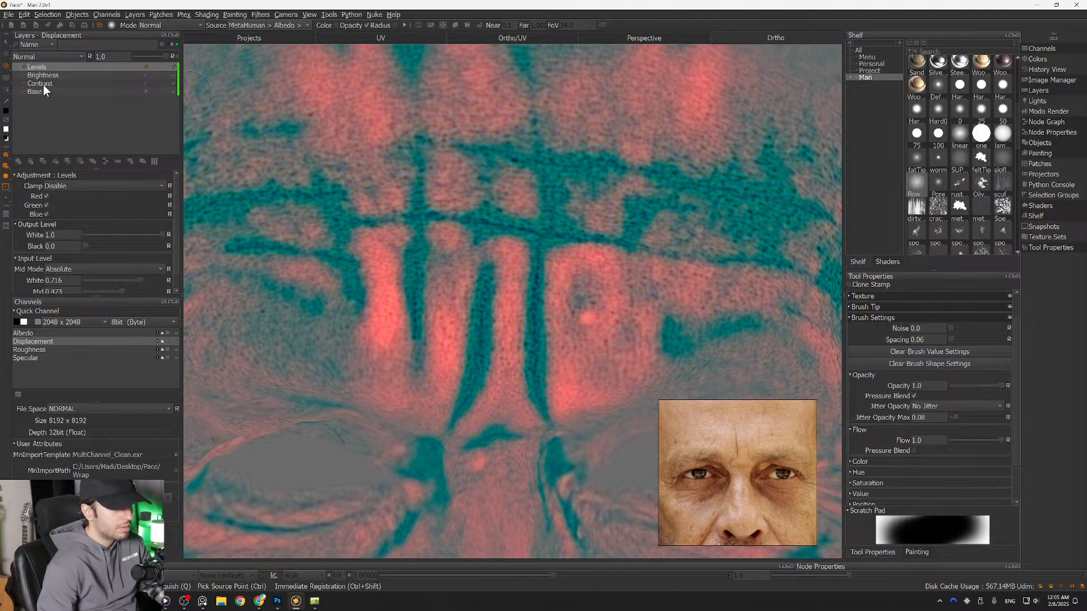
Step: Rename the Displacement channel's Base layer as VFace
{"action": "left_click", "coordinate": [37, 91]}
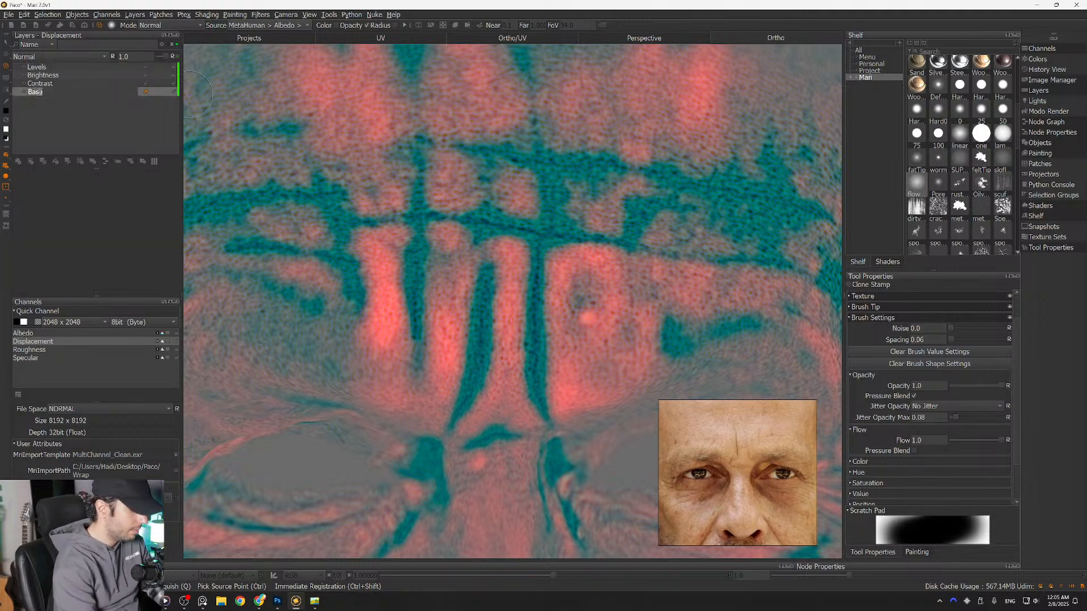
{"action": "type", "text": "VFace"}
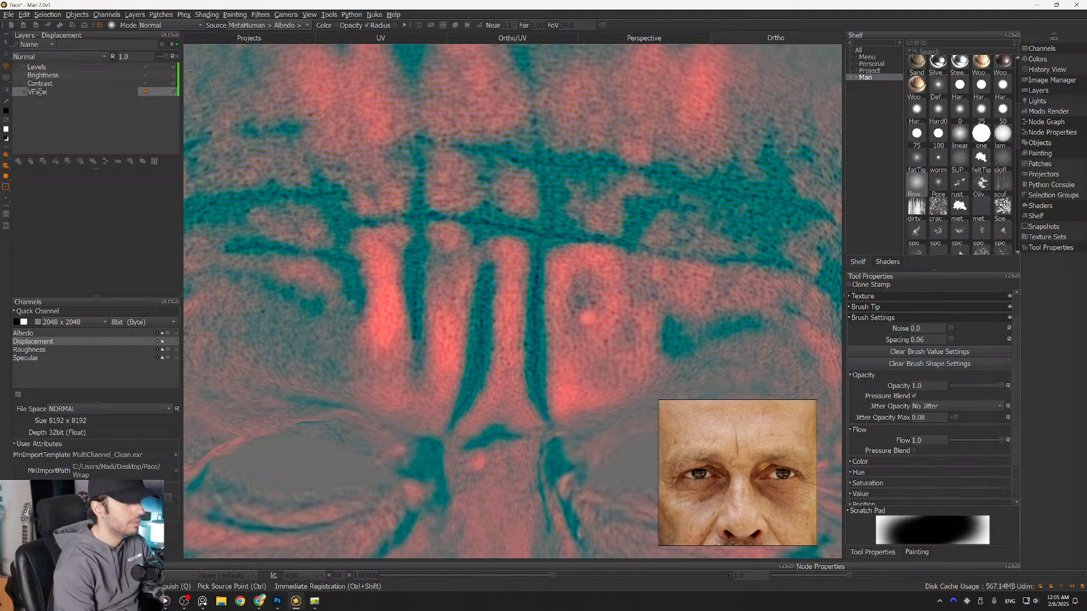
{"action": "key", "text": "Return"}
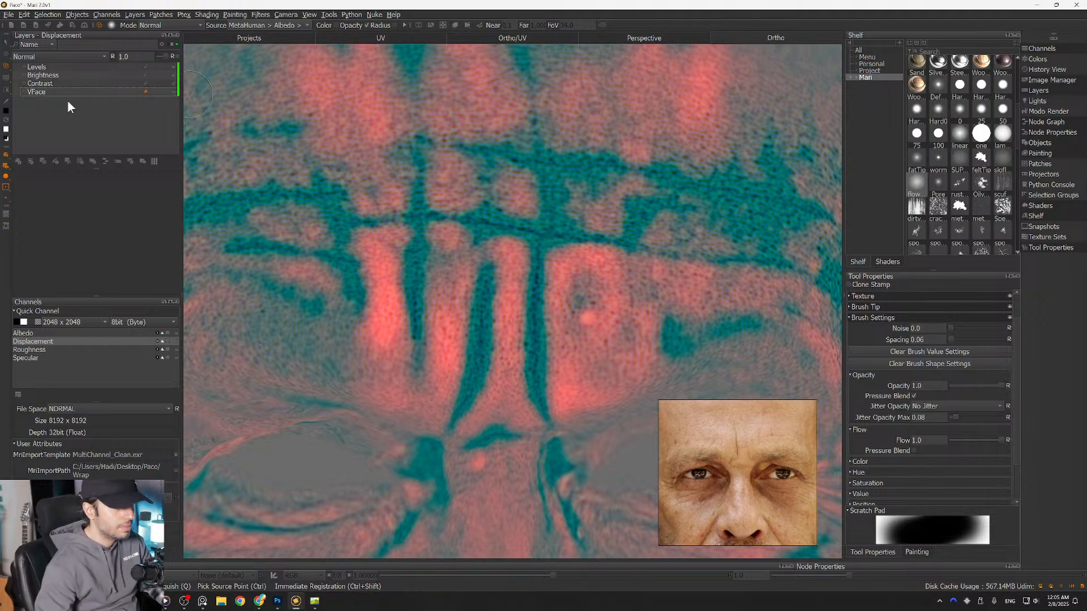
Step: Add a new paint layer above Levels in the Displacement channel and name it Clean
{"action": "left_click", "coordinate": [18, 162]}
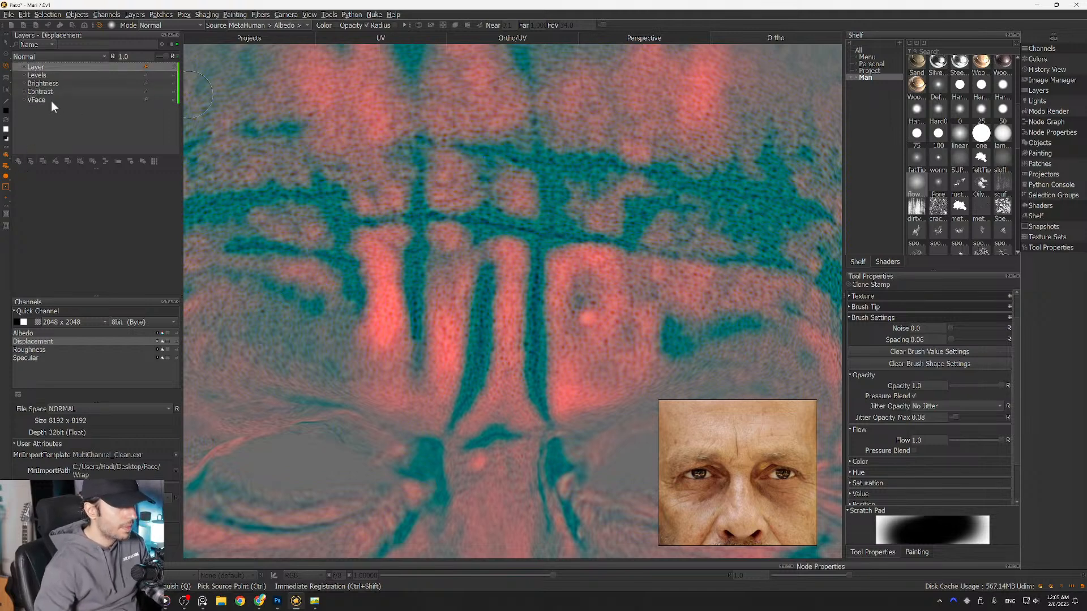
{"action": "double_click", "coordinate": [40, 68]}
{"action": "type", "text": "Clean"}
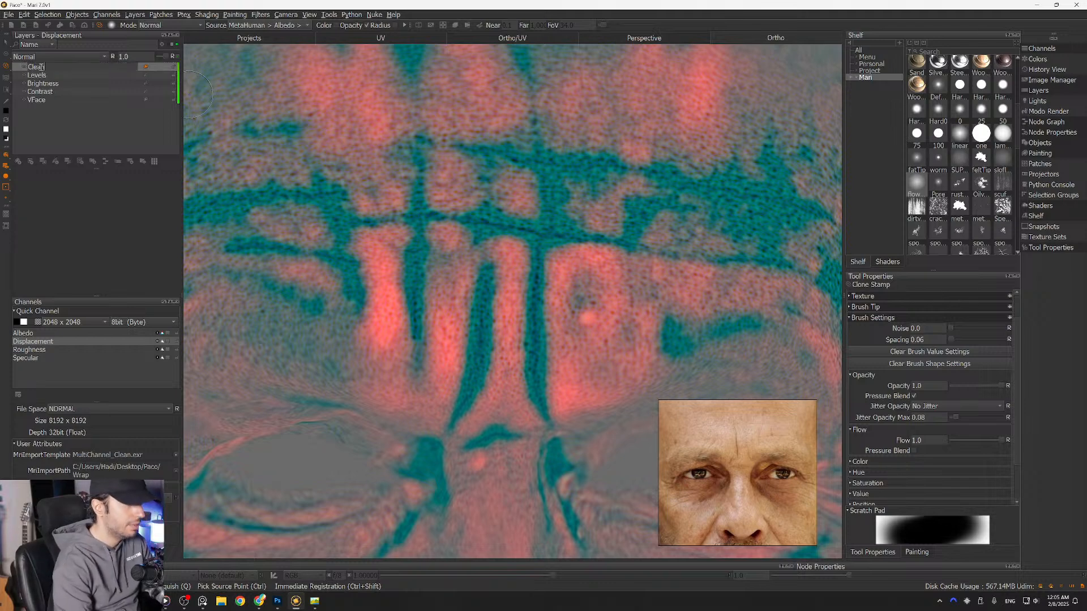
{"action": "key", "text": "Return"}
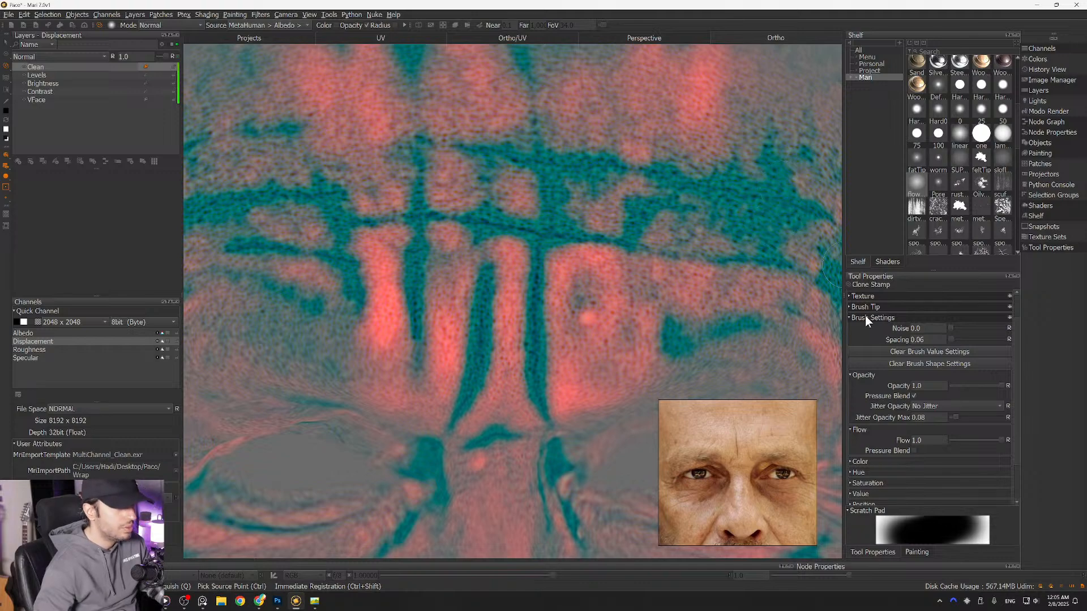
Step: Examine the displacement wrinkles across the face, forehead and brow, ending close up on the vertical frown lines
{"action": "scroll", "coordinate": [373, 166], "scroll_direction": "down", "scroll_amount": 6}
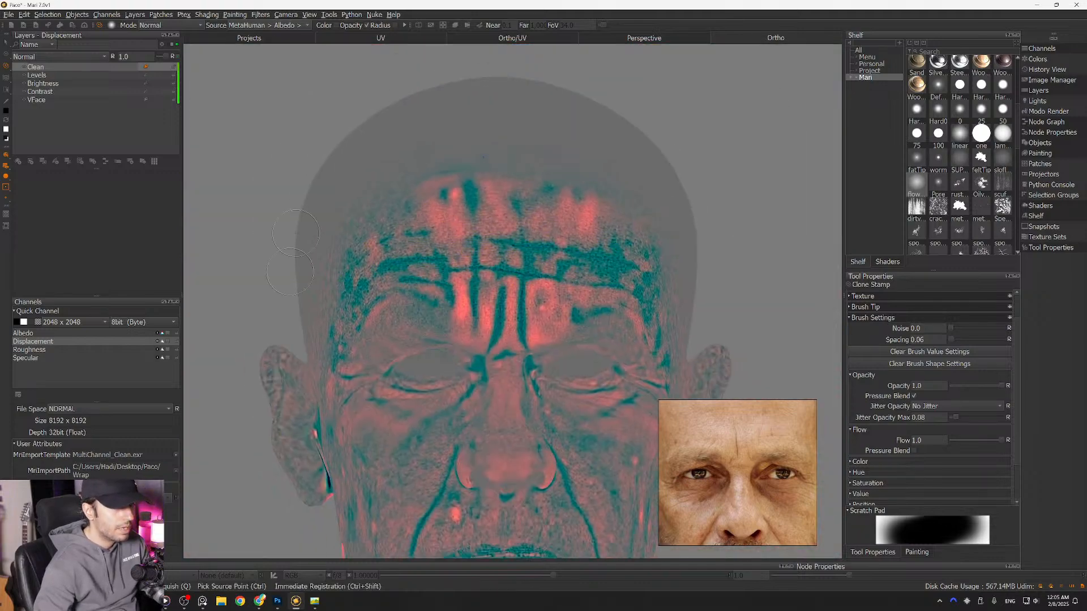
{"action": "scroll", "coordinate": [405, 214], "scroll_direction": "up", "scroll_amount": 5}
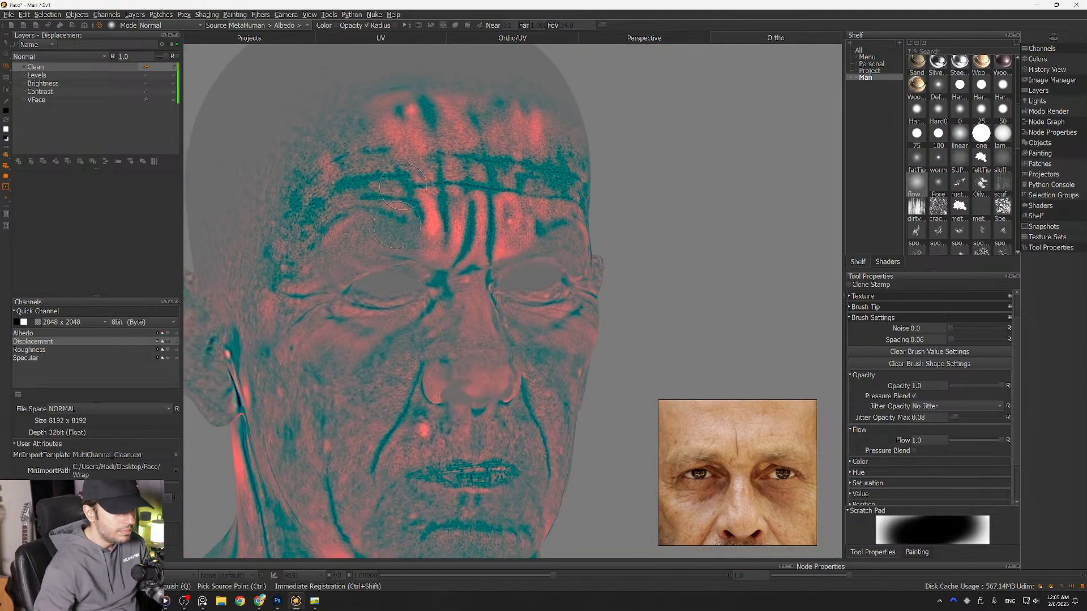
{"action": "left_click_drag", "start_coordinate": [411, 216], "coordinate": [403, 268], "text": "alt"}
{"action": "middle_click_drag", "start_coordinate": [403, 268], "coordinate": [455, 311], "text": "alt"}
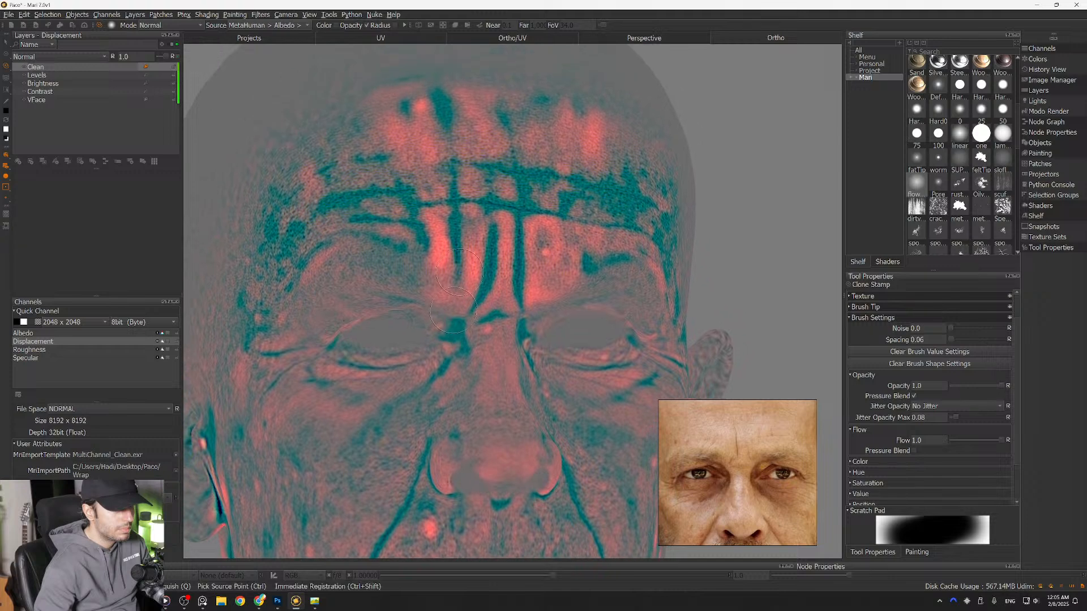
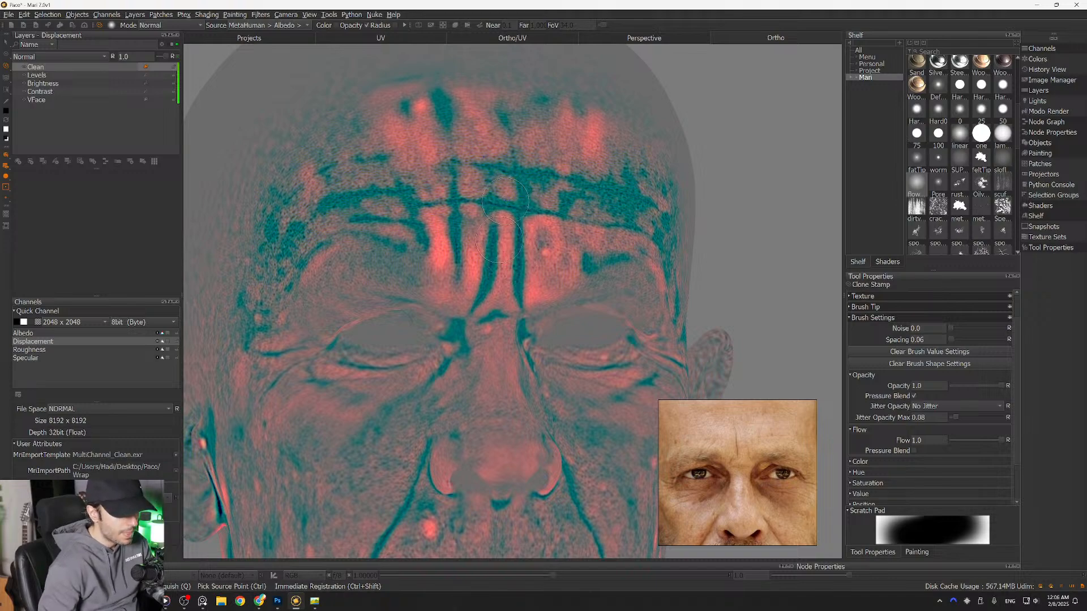
{"action": "scroll", "coordinate": [502, 241], "scroll_direction": "up", "scroll_amount": 5}
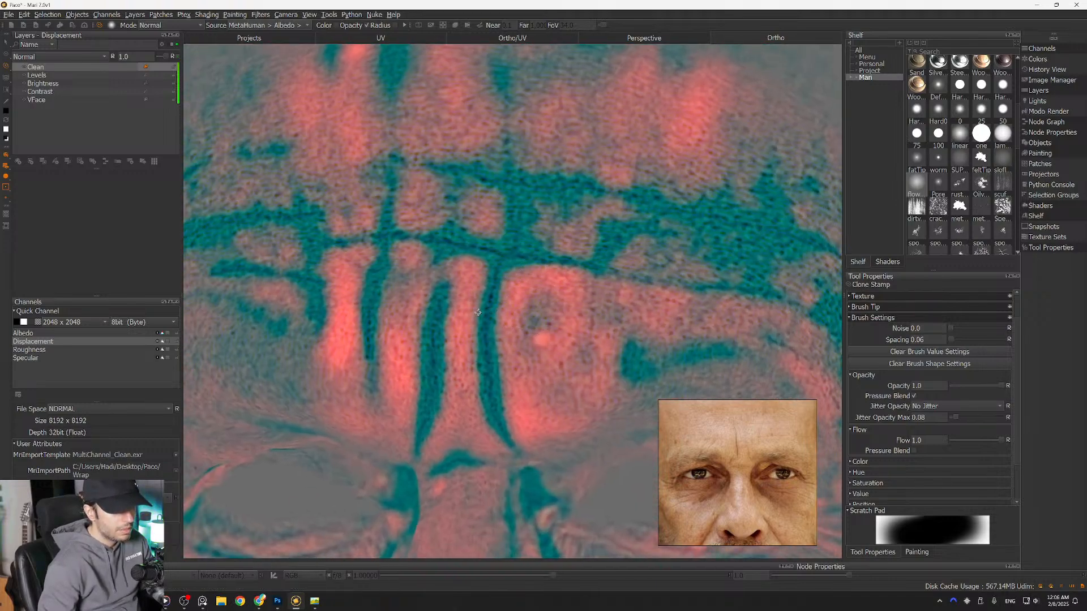
{"action": "middle_click_drag", "start_coordinate": [467, 308], "coordinate": [471, 173], "text": "alt"}
{"action": "mouse_move", "coordinate": [746, 330]}
{"action": "middle_mouse_down", "text": "alt"}
{"action": "mouse_move", "coordinate": [494, 261]}
{"action": "mouse_move", "coordinate": [456, 271]}
{"action": "mouse_move", "coordinate": [545, 256]}
{"action": "middle_mouse_up", "text": "alt"}
{"action": "scroll", "coordinate": [457, 297], "scroll_direction": "down", "scroll_amount": 5}
{"action": "middle_click_drag", "start_coordinate": [456, 399], "coordinate": [457, 298], "text": "alt"}
{"action": "left_click_drag", "start_coordinate": [456, 297], "coordinate": [435, 288], "text": "alt"}
{"action": "middle_click_drag", "start_coordinate": [439, 116], "coordinate": [427, 311], "text": "alt"}
{"action": "right_click_drag", "start_coordinate": [427, 311], "coordinate": [481, 292], "text": "alt"}
{"action": "mouse_move", "coordinate": [469, 262]}
{"action": "middle_mouse_down", "text": "alt"}
{"action": "mouse_move", "coordinate": [470, 283]}
{"action": "mouse_move", "coordinate": [420, 304]}
{"action": "mouse_move", "coordinate": [459, 311]}
{"action": "middle_mouse_up", "text": "alt"}
{"action": "right_click_drag", "start_coordinate": [459, 312], "coordinate": [460, 342], "text": "alt"}
{"action": "middle_click_drag", "start_coordinate": [460, 341], "coordinate": [501, 349], "text": "alt"}
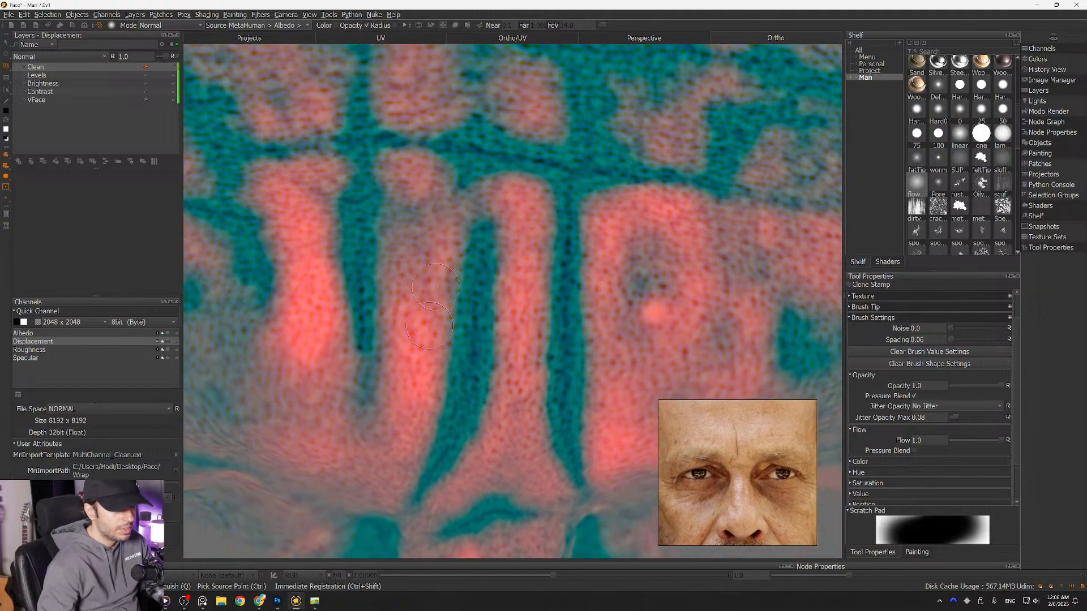
{"action": "right_click_drag", "start_coordinate": [516, 347], "coordinate": [459, 317], "text": "alt"}
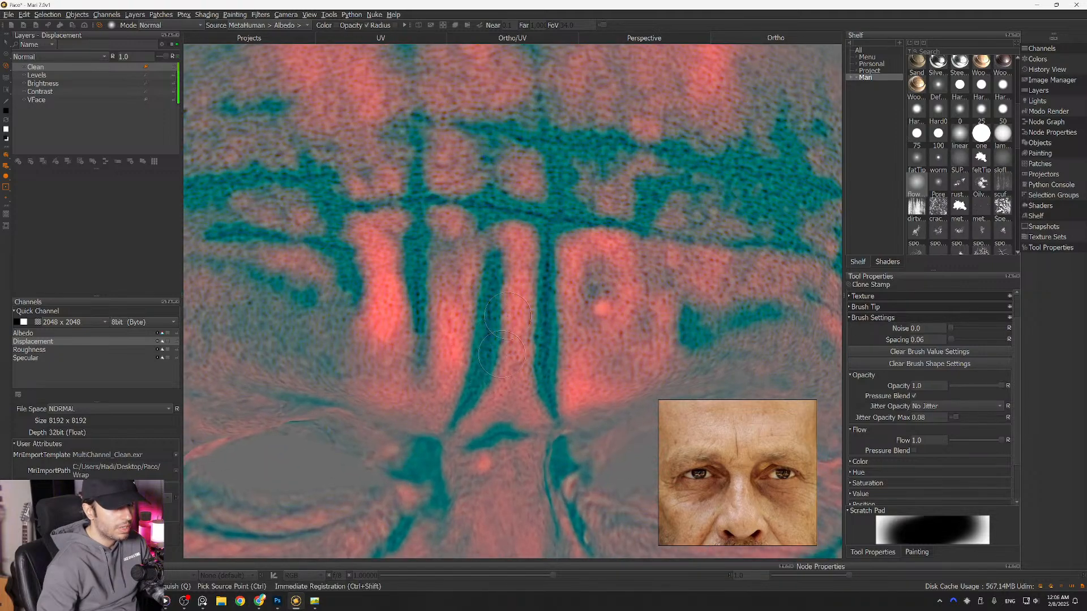
{"action": "middle_click_drag", "start_coordinate": [642, 309], "coordinate": [575, 289], "text": "alt"}
{"action": "right_click_drag", "start_coordinate": [575, 289], "coordinate": [504, 288], "text": "alt"}
{"action": "mouse_move", "coordinate": [497, 326]}
{"action": "left_mouse_down", "text": "alt"}
{"action": "mouse_move", "coordinate": [464, 332]}
{"action": "mouse_move", "coordinate": [476, 333]}
{"action": "left_mouse_up", "text": "alt"}
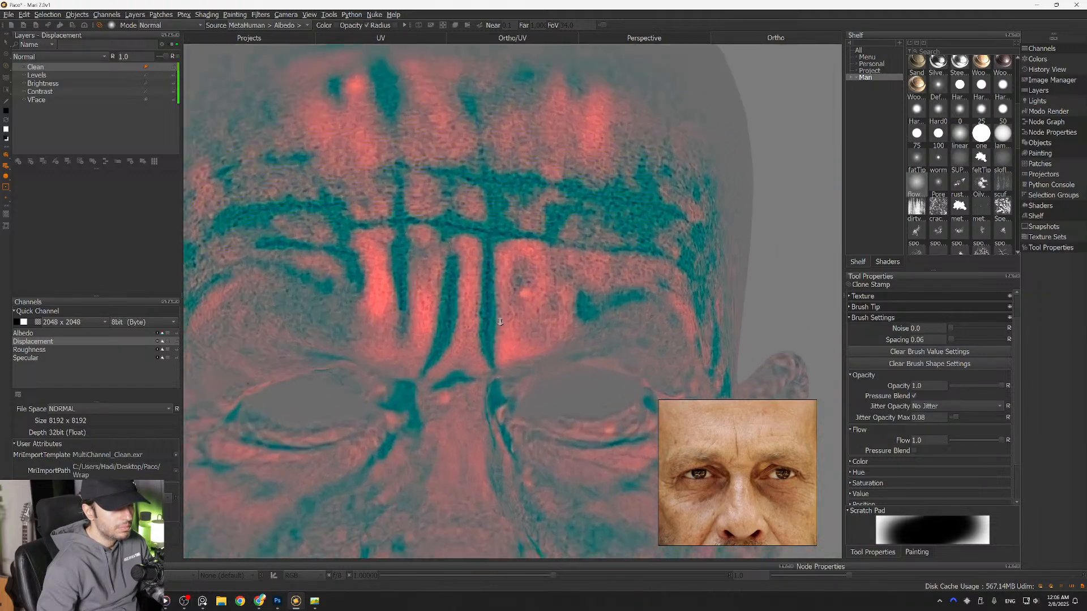
{"action": "scroll", "coordinate": [476, 333], "scroll_direction": "up", "scroll_amount": 5}
{"action": "middle_click_drag", "start_coordinate": [464, 249], "coordinate": [457, 229], "text": "alt"}
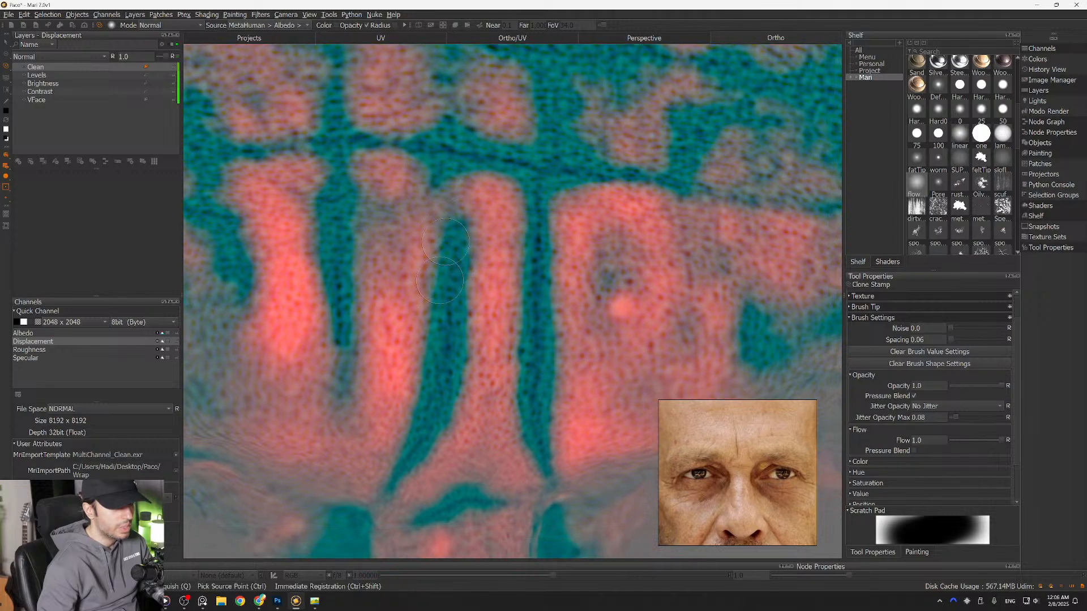
{"action": "scroll", "coordinate": [487, 272], "scroll_direction": "down", "scroll_amount": 5}
{"action": "scroll", "coordinate": [475, 271], "scroll_direction": "up", "scroll_amount": 6}
{"action": "scroll", "coordinate": [429, 289], "scroll_direction": "down", "scroll_amount": 5}
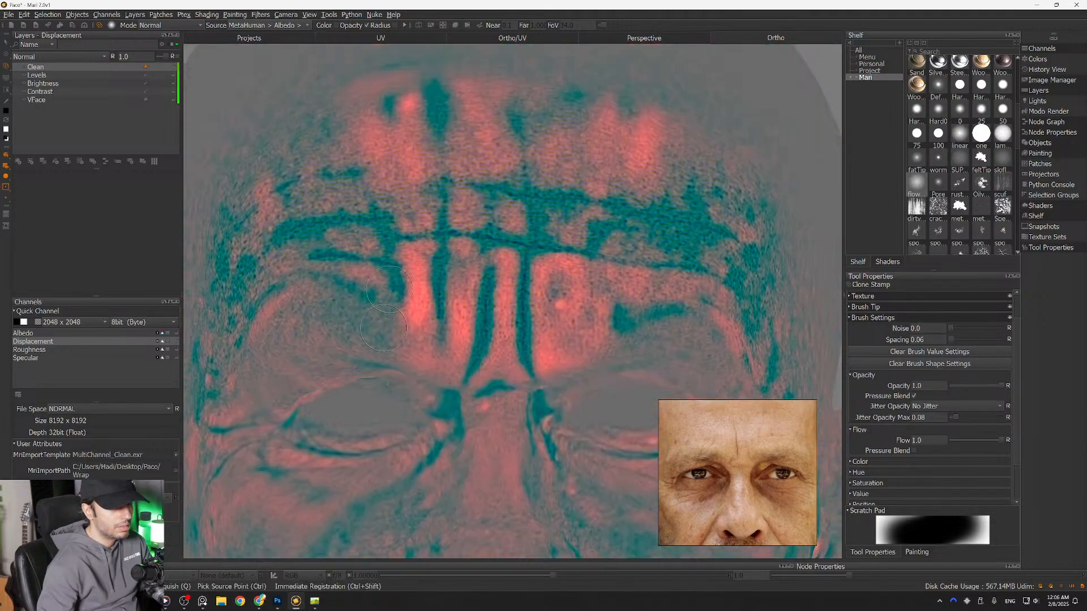
{"action": "scroll", "coordinate": [445, 282], "scroll_direction": "up", "scroll_amount": 6}
{"action": "middle_click_drag", "start_coordinate": [445, 282], "coordinate": [448, 311], "text": "alt"}
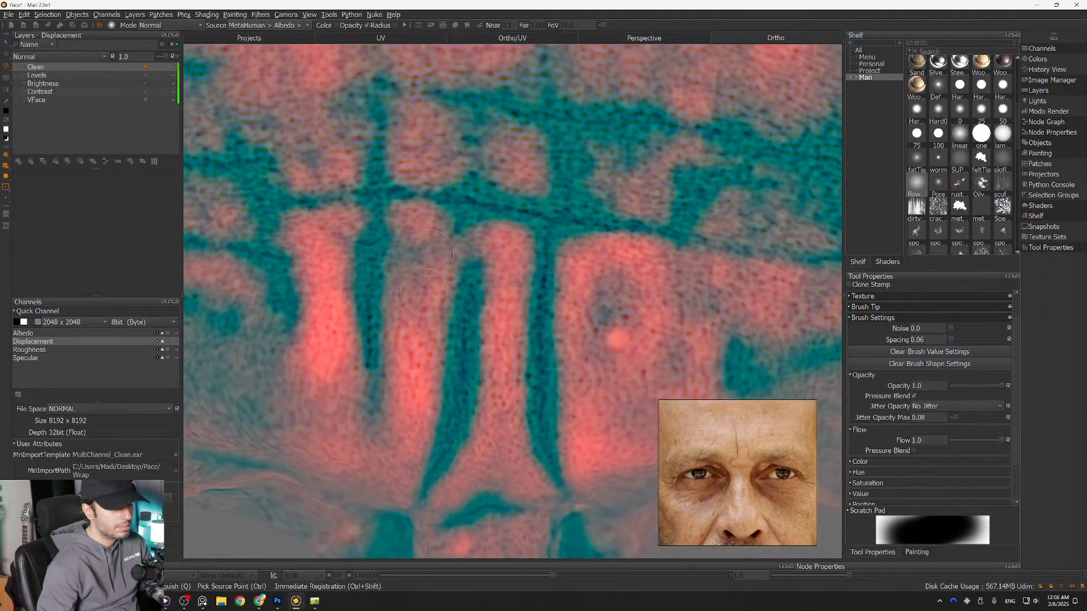
{"action": "scroll", "coordinate": [436, 317], "scroll_direction": "up", "scroll_amount": 1}
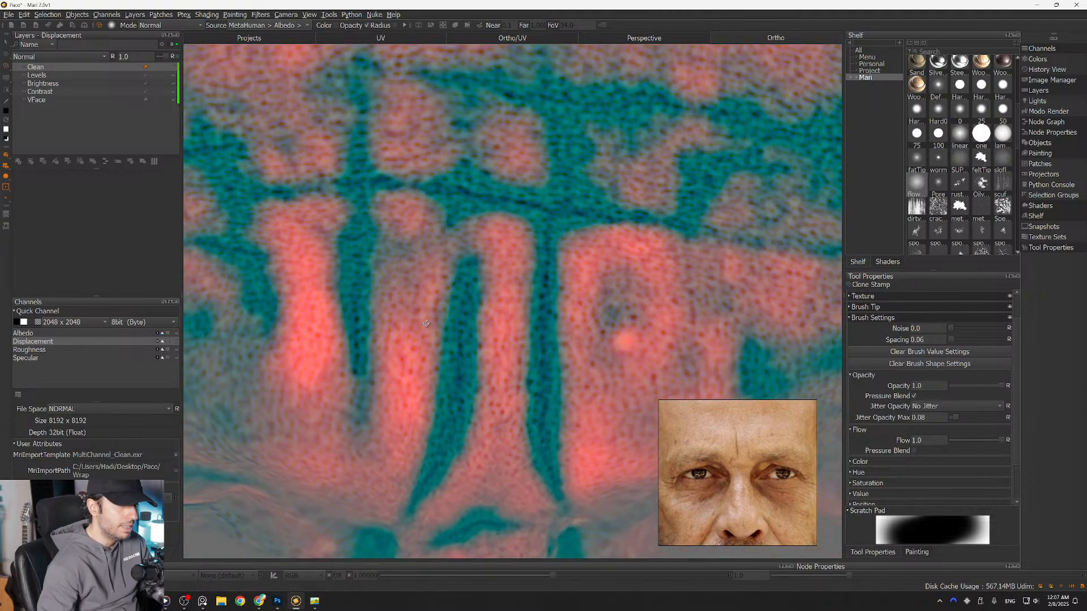
Step: Try to clone the skin beside the frown line left of the brow's centre over its groove
{"action": "left_click", "coordinate": [412, 305], "text": "ctrl"}
{"action": "mouse_move", "coordinate": [456, 334]}
{"action": "left_mouse_down"}
{"action": "mouse_move", "coordinate": [448, 442]}
{"action": "mouse_move", "coordinate": [426, 480]}
{"action": "left_mouse_up"}
{"action": "key", "text": "ctrl+z"}
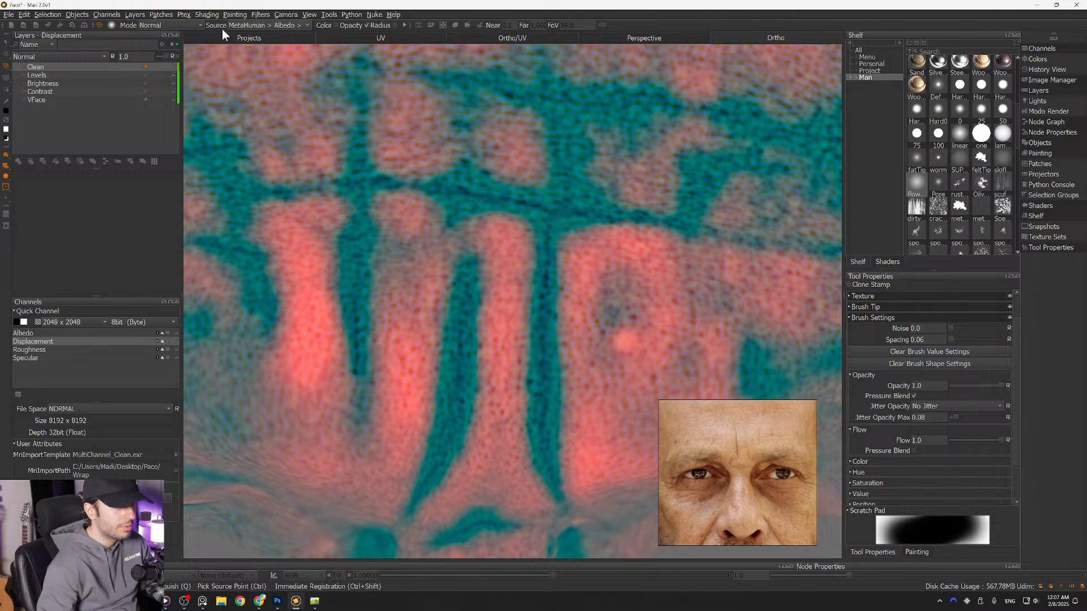
Step: Set the clone source to MetaHuman > Displacement > VFace > Paint
{"action": "left_click", "coordinate": [259, 25]}
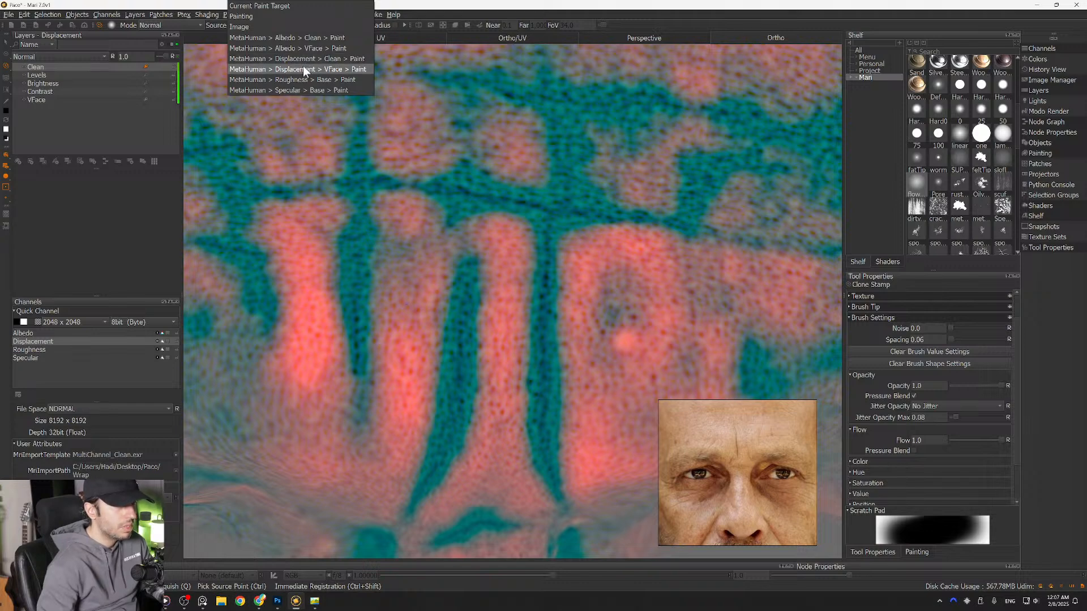
{"action": "left_click", "coordinate": [352, 69]}
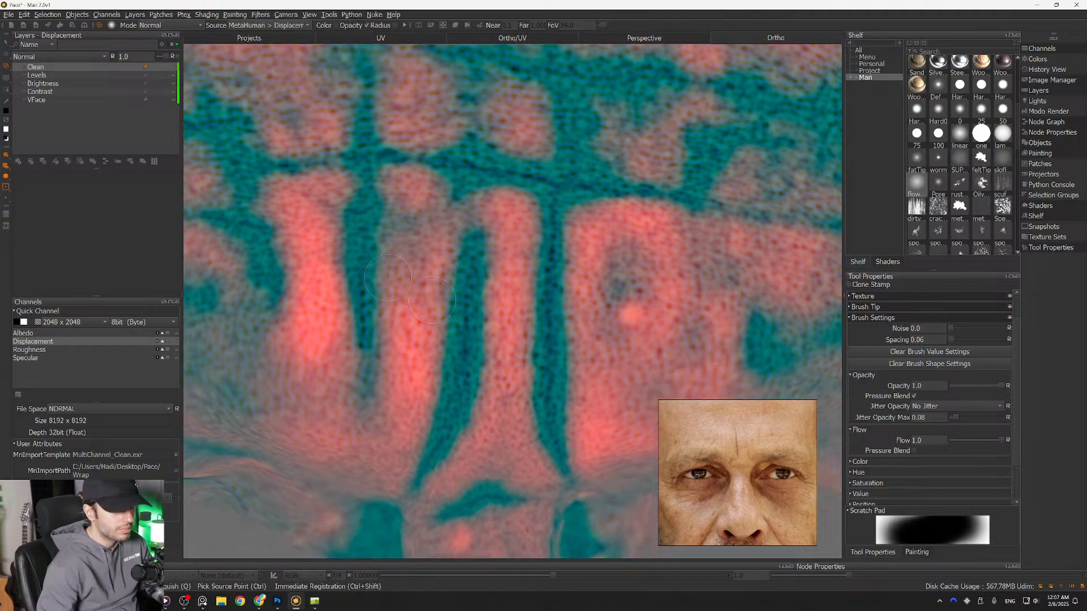
Step: Try to clone over the frown line on the Clean layer while it sits above the adjustment layers
{"action": "mouse_move", "coordinate": [452, 332]}
{"action": "left_mouse_down"}
{"action": "mouse_move", "coordinate": [469, 366]}
{"action": "mouse_move", "coordinate": [450, 391]}
{"action": "mouse_move", "coordinate": [469, 394]}
{"action": "mouse_move", "coordinate": [417, 416]}
{"action": "mouse_move", "coordinate": [382, 455]}
{"action": "left_mouse_up"}
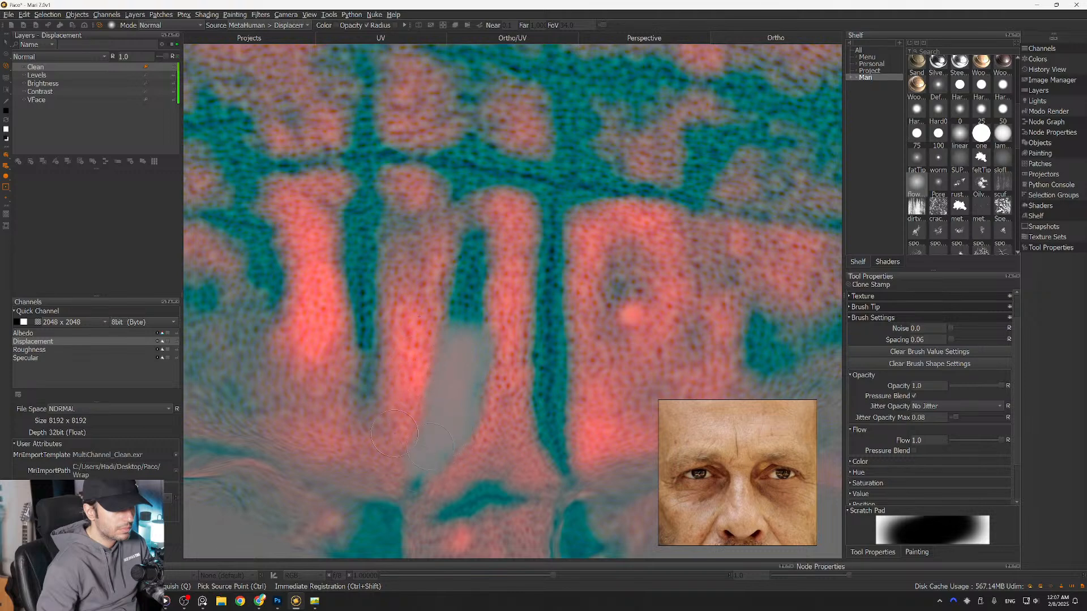
{"action": "left_click_drag", "start_coordinate": [402, 376], "coordinate": [446, 267]}
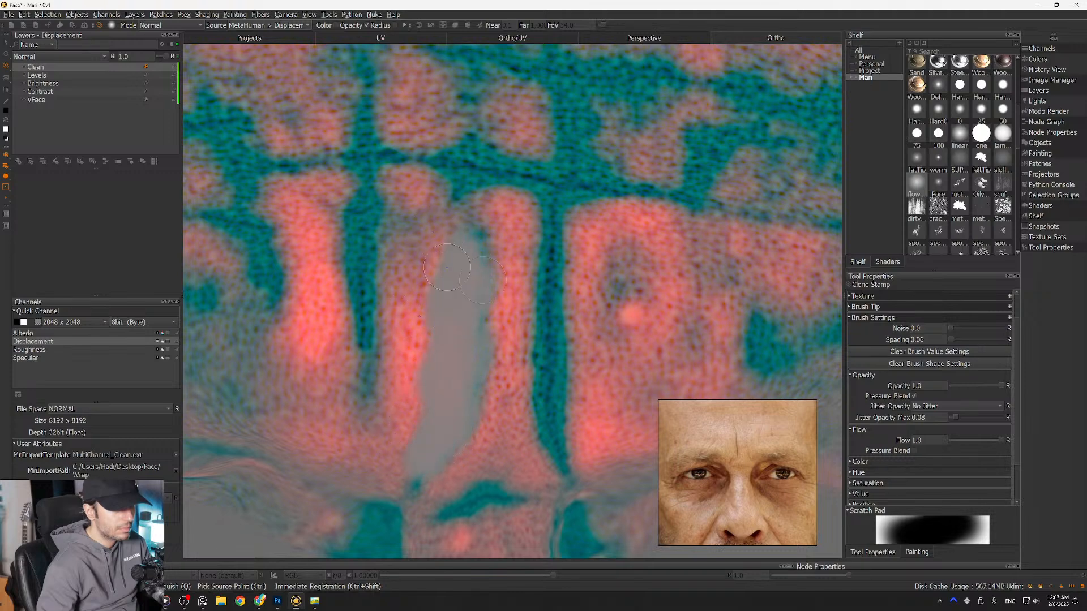
{"action": "key", "text": "ctrl+z"}
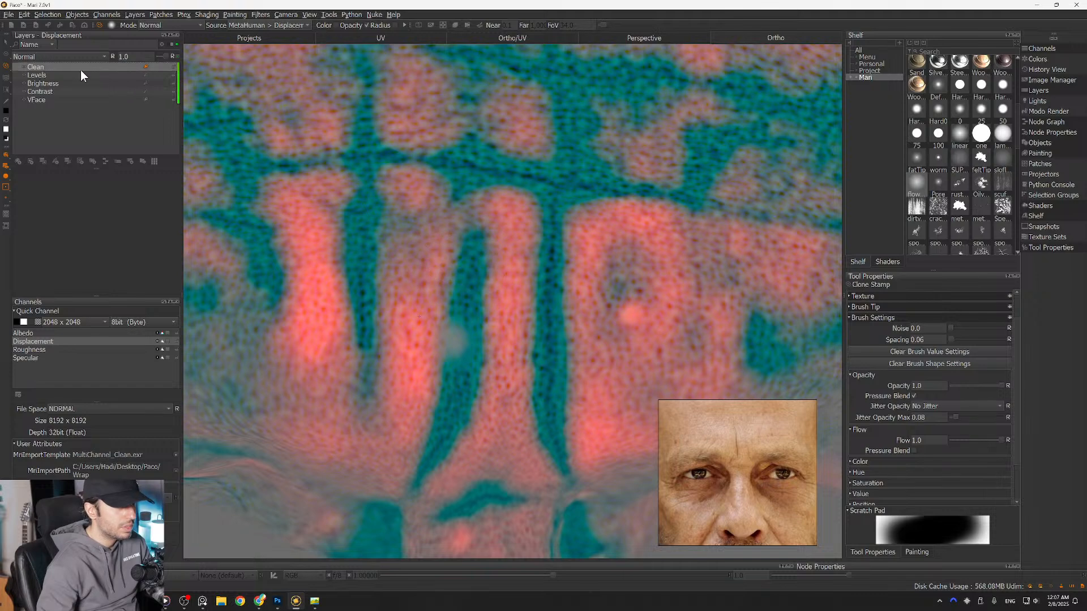
Step: Move the Clean layer directly above VFace and clone neighbouring skin over the lower middle of the left inner frown line
{"action": "left_click_drag", "start_coordinate": [42, 67], "coordinate": [45, 100]}
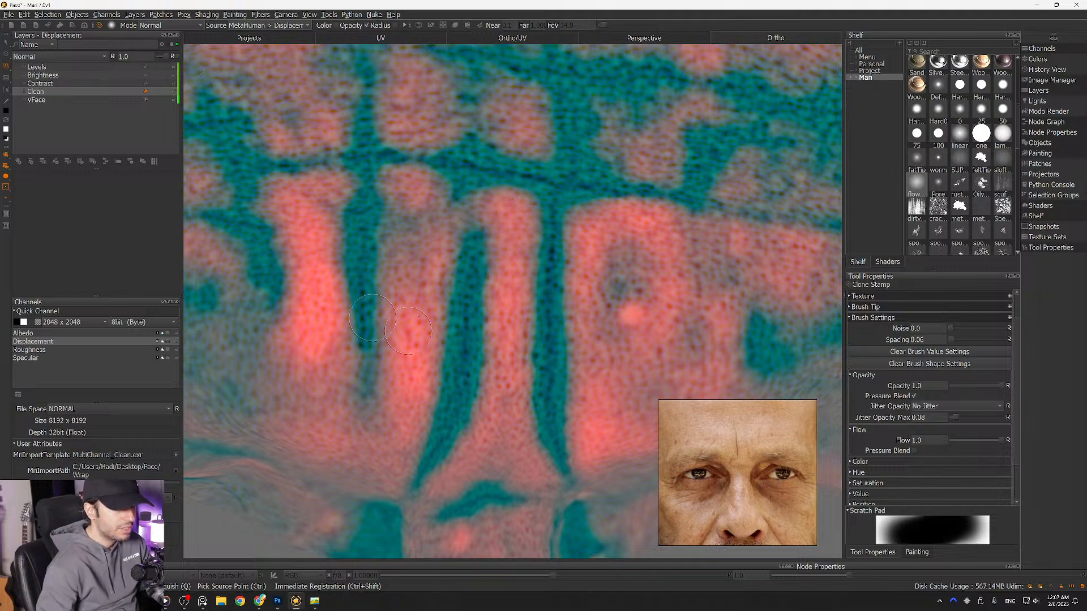
{"action": "left_click", "coordinate": [420, 328], "text": "ctrl"}
{"action": "left_click_drag", "start_coordinate": [451, 368], "coordinate": [450, 430]}
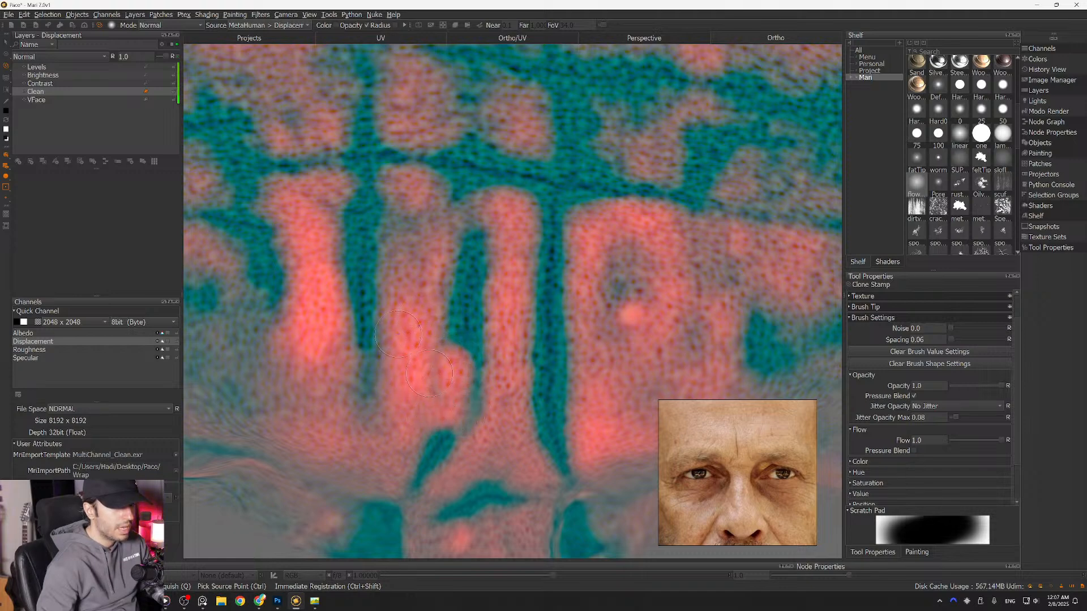
{"action": "left_click_drag", "start_coordinate": [451, 327], "coordinate": [457, 341]}
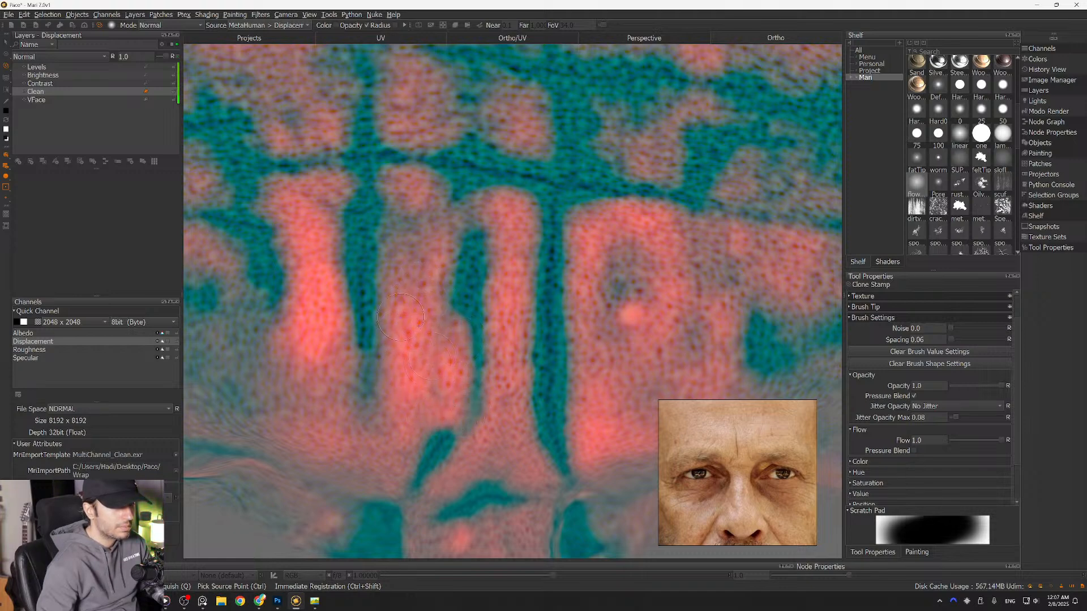
Step: Clone skin detail over the rest of the left inner frown line's middle and up to its upper end
{"action": "right_click_drag", "start_coordinate": [444, 410], "coordinate": [477, 410], "text": "alt"}
{"action": "middle_click_drag", "start_coordinate": [478, 409], "coordinate": [463, 337], "text": "alt"}
{"action": "left_click_drag", "start_coordinate": [463, 337], "coordinate": [461, 320], "text": "alt"}
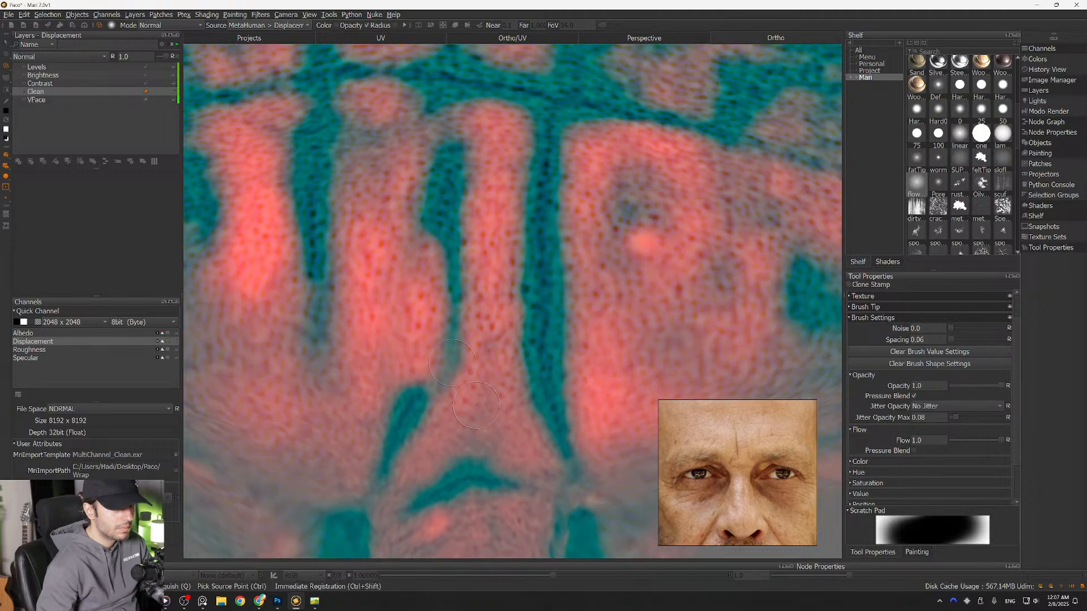
{"action": "left_click_drag", "start_coordinate": [459, 326], "coordinate": [448, 315]}
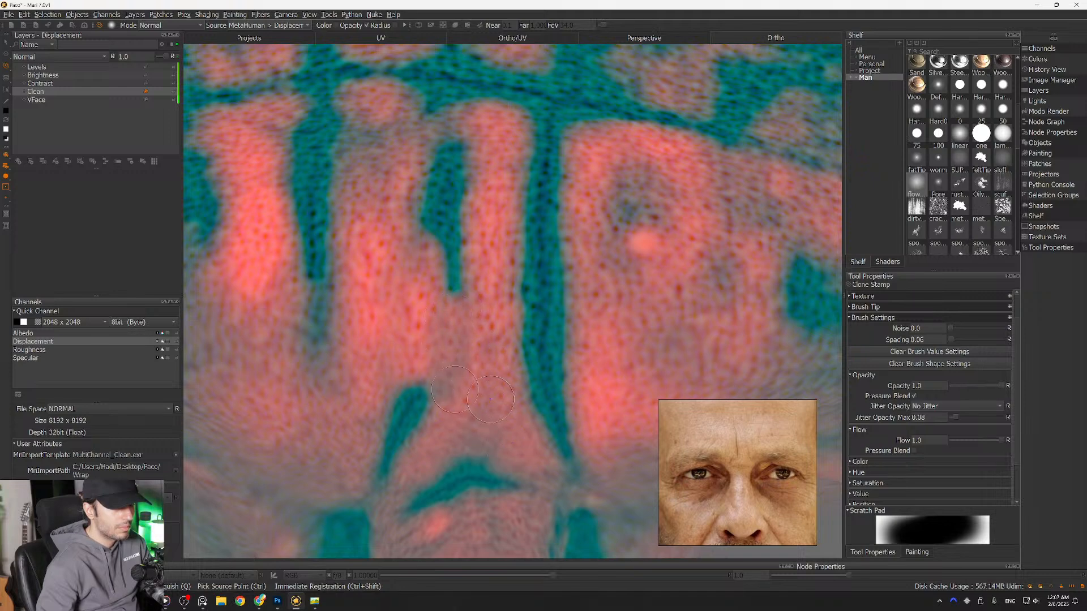
{"action": "mouse_move", "coordinate": [496, 285]}
{"action": "left_mouse_down", "text": "alt"}
{"action": "mouse_move", "coordinate": [505, 316]}
{"action": "mouse_move", "coordinate": [478, 324]}
{"action": "mouse_move", "coordinate": [480, 303]}
{"action": "mouse_move", "coordinate": [499, 327]}
{"action": "left_mouse_up", "text": "alt"}
{"action": "mouse_move", "coordinate": [487, 263]}
{"action": "left_mouse_down"}
{"action": "mouse_move", "coordinate": [463, 371]}
{"action": "mouse_move", "coordinate": [504, 352]}
{"action": "mouse_move", "coordinate": [501, 277]}
{"action": "left_mouse_up"}
{"action": "left_click_drag", "start_coordinate": [481, 227], "coordinate": [497, 229]}
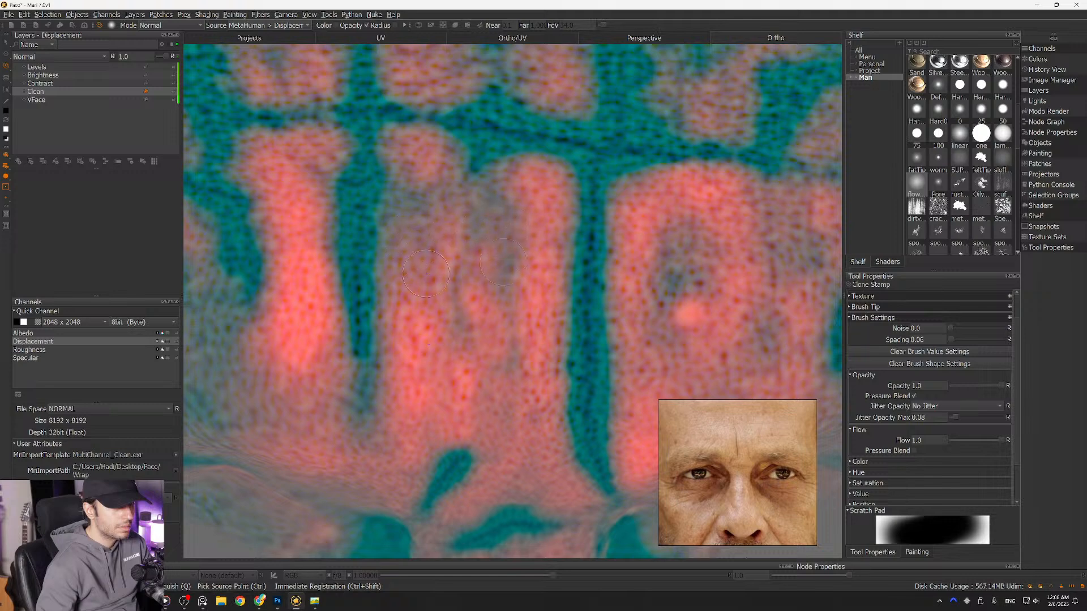
{"action": "scroll", "coordinate": [424, 329], "scroll_direction": "up", "scroll_amount": 3}
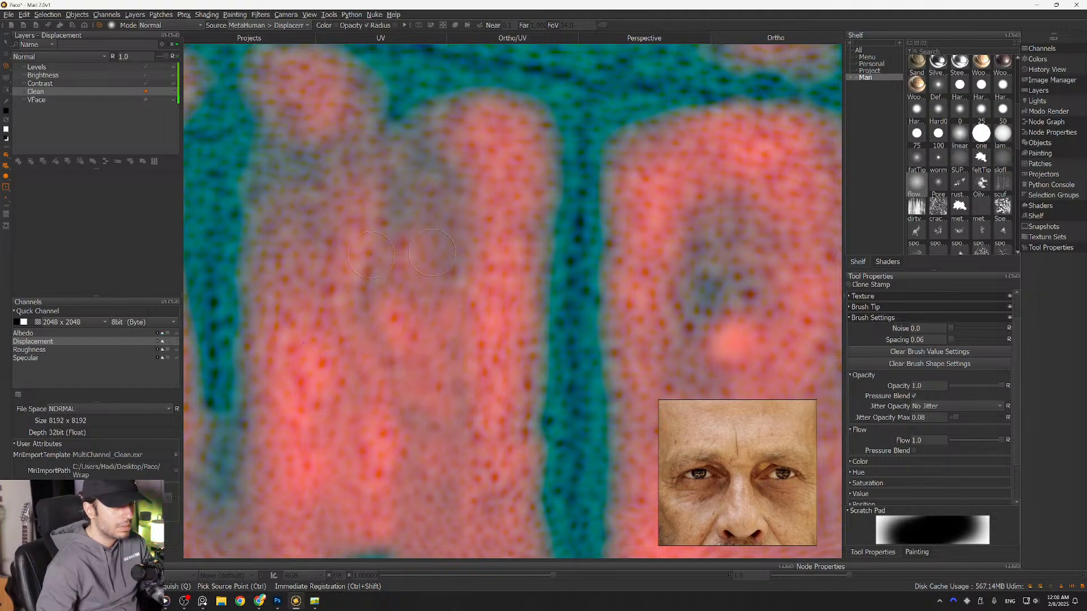
{"action": "right_click_drag", "start_coordinate": [373, 279], "coordinate": [334, 295], "text": "alt"}
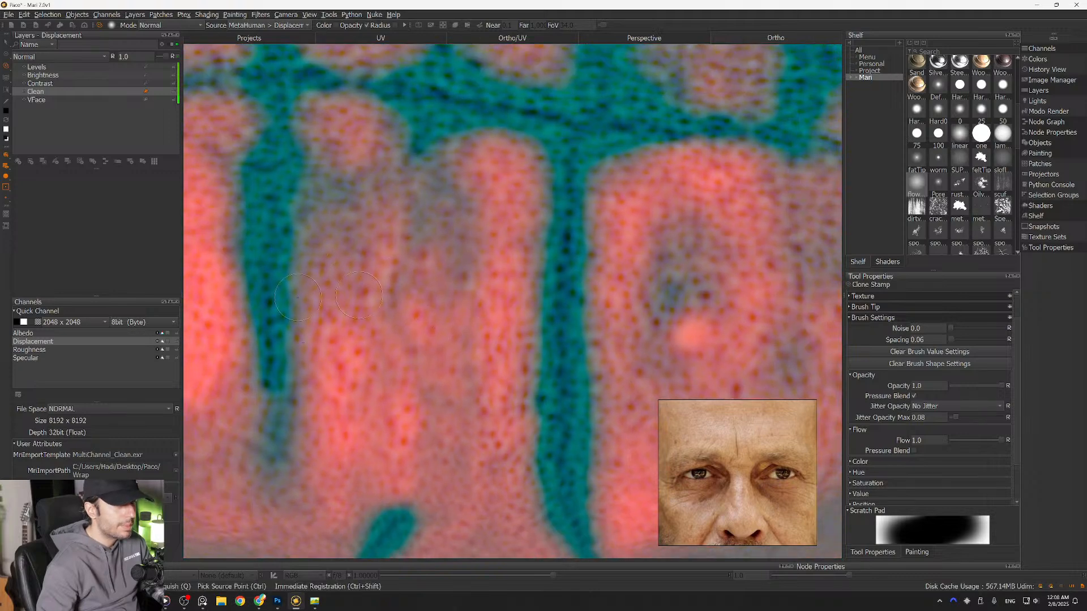
Step: Toggle the Clean layer's visibility to compare the forehead displacement before and after cloning
{"action": "middle_click_drag", "start_coordinate": [334, 294], "coordinate": [381, 272], "text": "alt"}
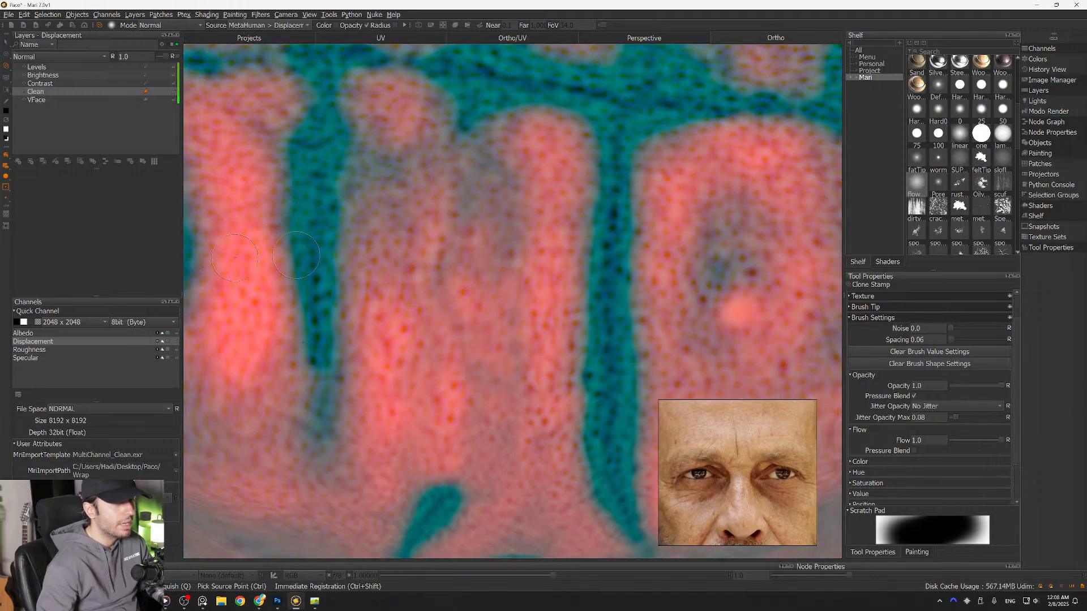
{"action": "left_click", "coordinate": [25, 91]}
{"action": "left_click", "coordinate": [25, 90]}
{"action": "left_click", "coordinate": [25, 91]}
{"action": "left_click", "coordinate": [25, 91]}
Step: Clone neighbouring skin over the lower half of the right vertical frown line, resampling the source from the skin on its left
{"action": "right_click_drag", "start_coordinate": [453, 283], "coordinate": [379, 312], "text": "alt"}
{"action": "middle_click_drag", "start_coordinate": [432, 355], "coordinate": [355, 336], "text": "alt"}
{"action": "right_click_drag", "start_coordinate": [442, 278], "coordinate": [481, 288], "text": "alt"}
{"action": "middle_click_drag", "start_coordinate": [471, 287], "coordinate": [481, 306], "text": "alt"}
{"action": "right_click_drag", "start_coordinate": [476, 309], "coordinate": [504, 317], "text": "alt"}
{"action": "middle_click_drag", "start_coordinate": [492, 359], "coordinate": [479, 278], "text": "alt"}
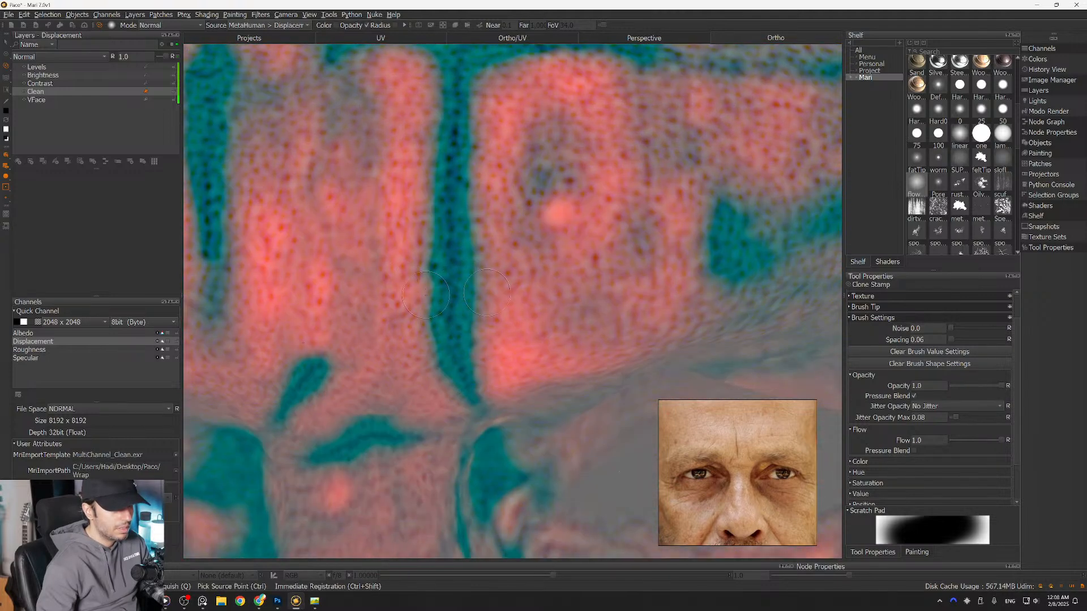
{"action": "right_click_drag", "start_coordinate": [478, 279], "coordinate": [500, 286], "text": "alt"}
{"action": "middle_click_drag", "start_coordinate": [499, 296], "coordinate": [524, 314], "text": "alt"}
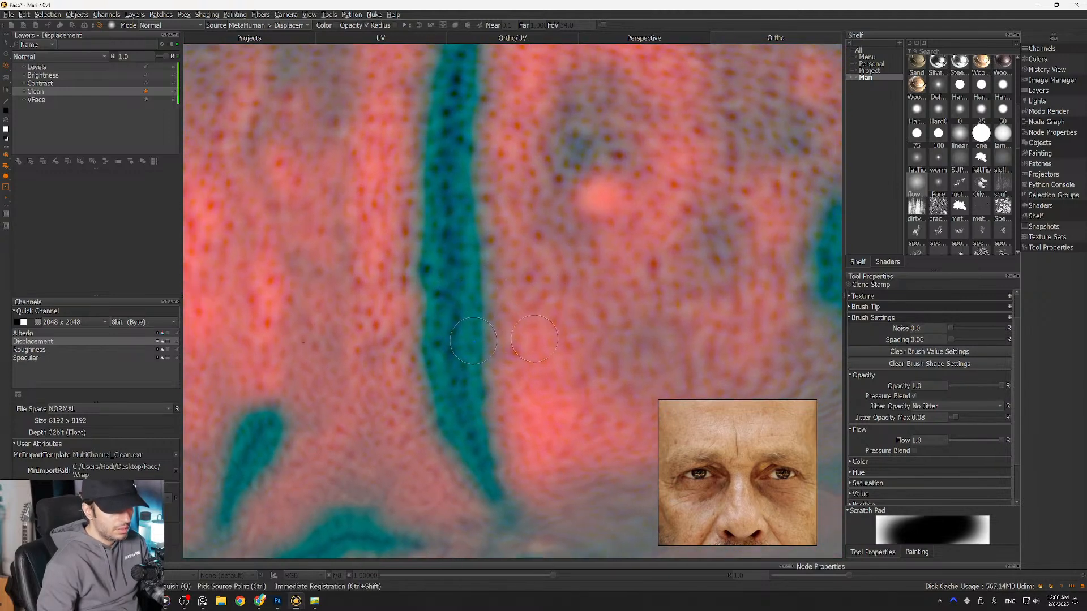
{"action": "mouse_move", "coordinate": [476, 345]}
{"action": "left_mouse_down"}
{"action": "mouse_move", "coordinate": [477, 320]}
{"action": "mouse_move", "coordinate": [463, 358]}
{"action": "mouse_move", "coordinate": [489, 331]}
{"action": "mouse_move", "coordinate": [471, 249]}
{"action": "left_mouse_up"}
{"action": "middle_click_drag", "start_coordinate": [503, 258], "coordinate": [484, 294], "text": "alt"}
{"action": "left_click", "coordinate": [337, 322], "text": "ctrl"}
{"action": "mouse_move", "coordinate": [406, 322]}
{"action": "left_mouse_down"}
{"action": "mouse_move", "coordinate": [438, 463]}
{"action": "mouse_move", "coordinate": [456, 447]}
{"action": "mouse_move", "coordinate": [458, 493]}
{"action": "left_mouse_up"}
Step: Resample skin to the right of the right frown line and clone it over the line's lower end above the brow
{"action": "middle_click_drag", "start_coordinate": [469, 380], "coordinate": [449, 295], "text": "alt"}
{"action": "left_click", "coordinate": [523, 337], "text": "ctrl"}
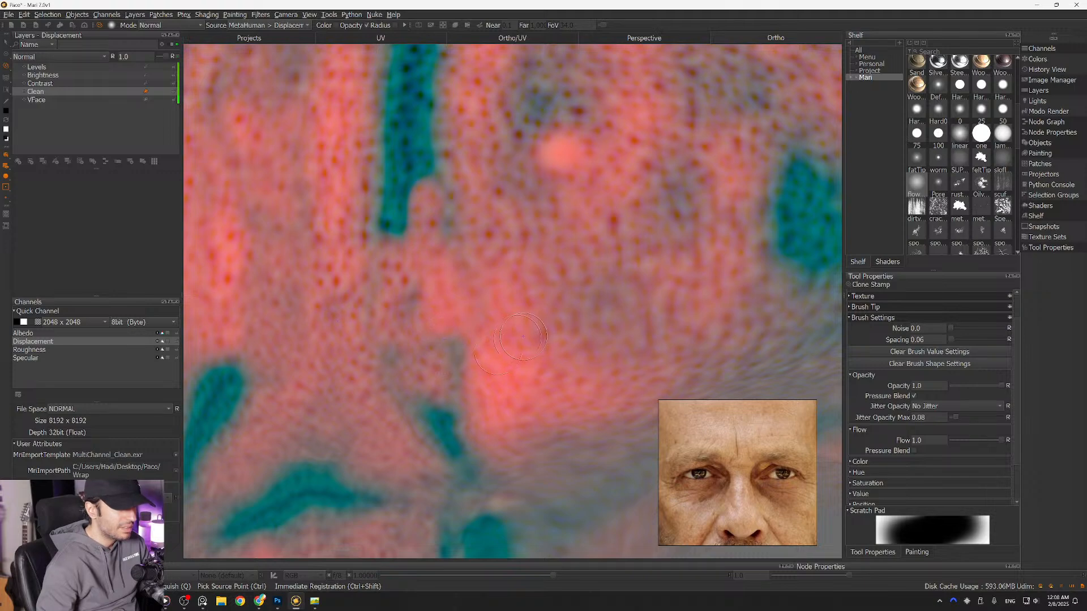
{"action": "mouse_move", "coordinate": [457, 338]}
{"action": "left_mouse_down"}
{"action": "mouse_move", "coordinate": [435, 420]}
{"action": "mouse_move", "coordinate": [446, 428]}
{"action": "left_mouse_up"}
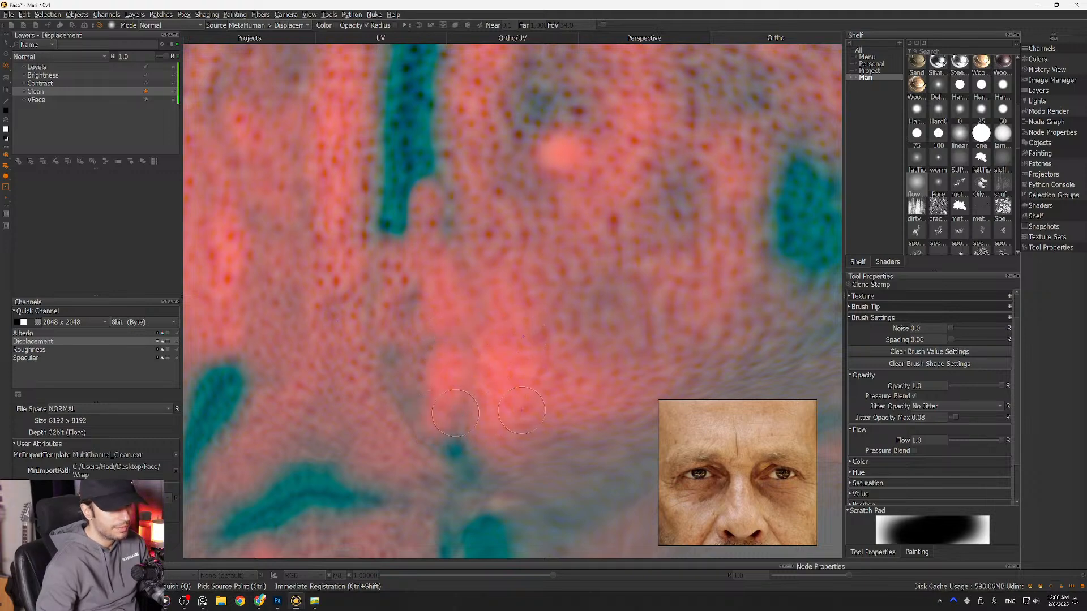
{"action": "middle_click_drag", "start_coordinate": [531, 361], "coordinate": [536, 313], "text": "alt"}
{"action": "left_click_drag", "start_coordinate": [495, 333], "coordinate": [458, 300], "text": "alt"}
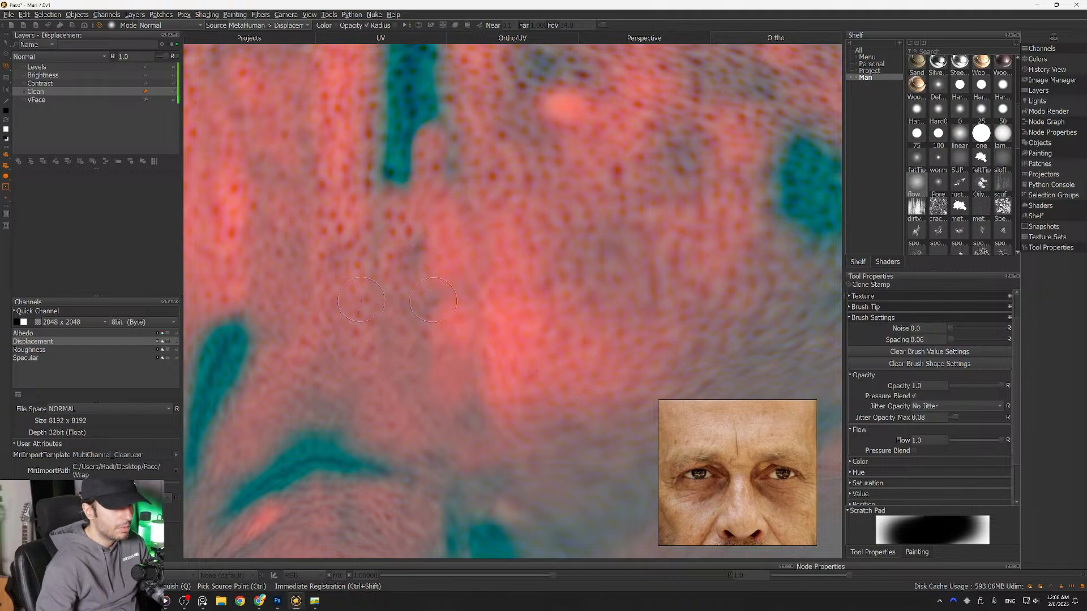
{"action": "left_click_drag", "start_coordinate": [530, 293], "coordinate": [534, 317], "text": "alt"}
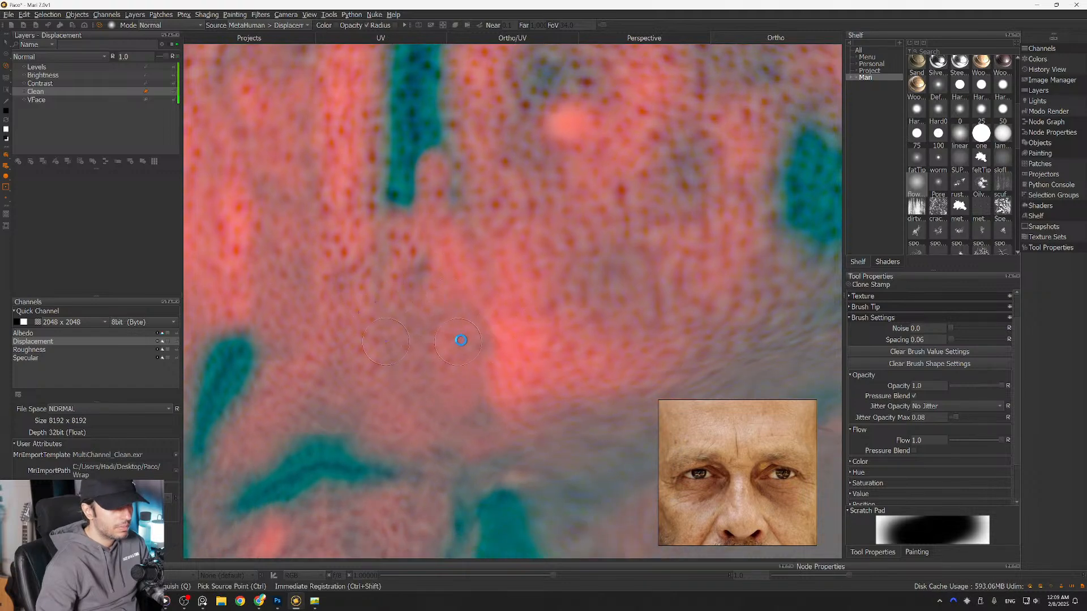
{"action": "left_click_drag", "start_coordinate": [458, 304], "coordinate": [462, 323], "text": "alt"}
{"action": "left_click_drag", "start_coordinate": [475, 253], "coordinate": [494, 396], "text": "alt"}
Step: Clone adjacent skin detail over the middle section of the right vertical frown line
{"action": "scroll", "coordinate": [412, 438], "scroll_direction": "down", "scroll_amount": 10}
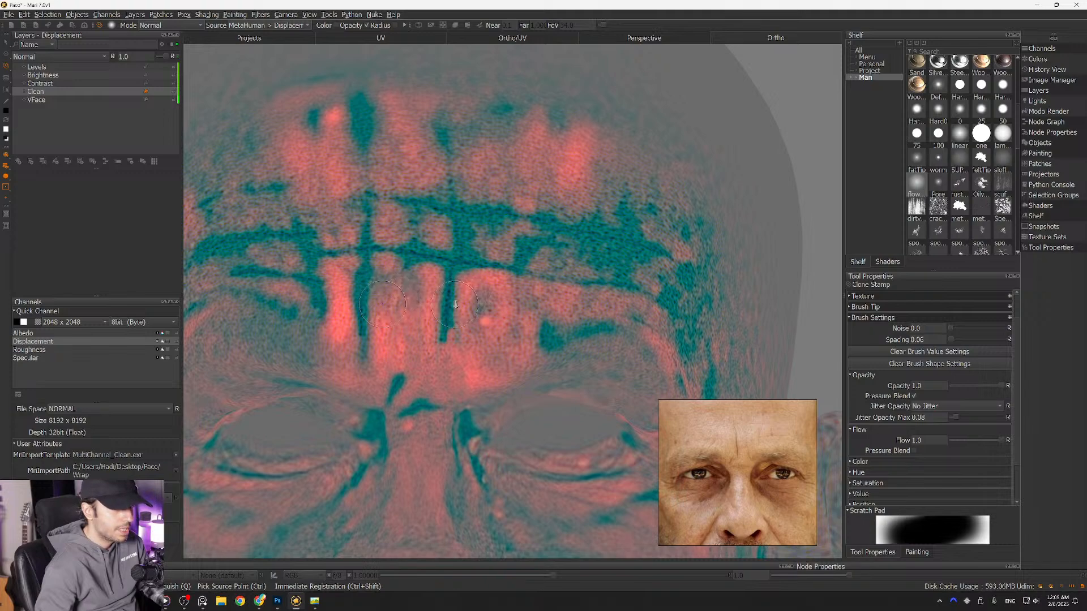
{"action": "scroll", "coordinate": [383, 301], "scroll_direction": "up", "scroll_amount": 8}
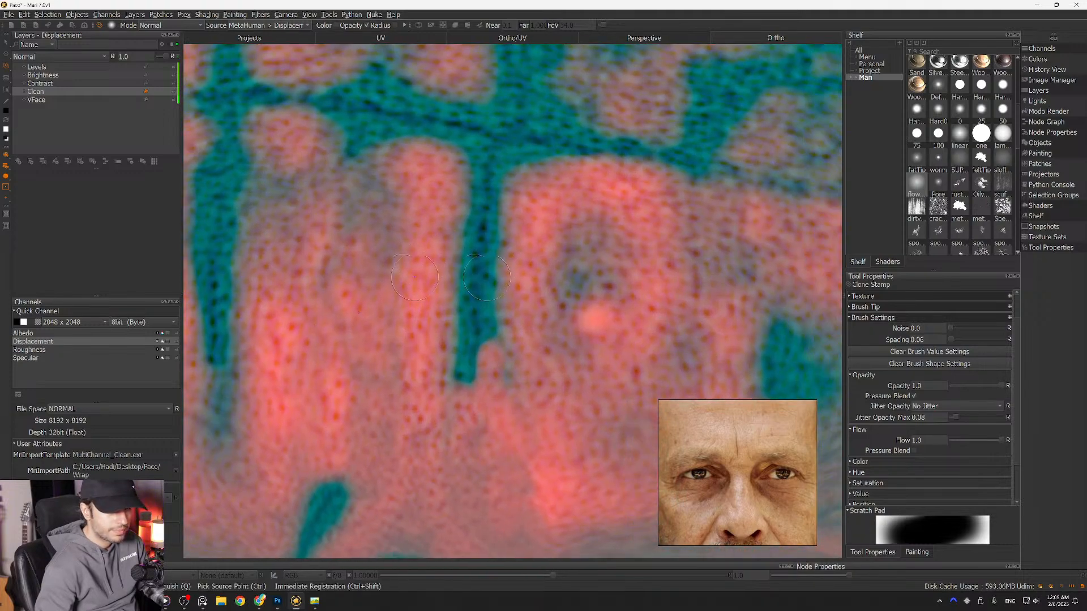
{"action": "scroll", "coordinate": [398, 317], "scroll_direction": "up", "scroll_amount": 6}
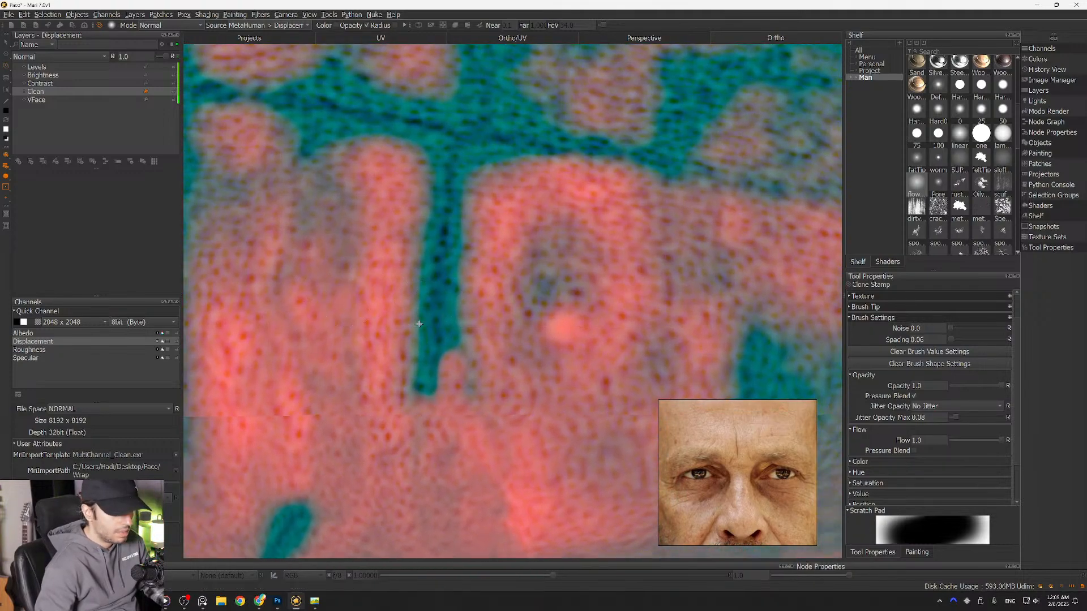
{"action": "middle_click_drag", "start_coordinate": [397, 318], "coordinate": [460, 319], "text": "alt"}
{"action": "left_click_drag", "start_coordinate": [468, 363], "coordinate": [496, 334]}
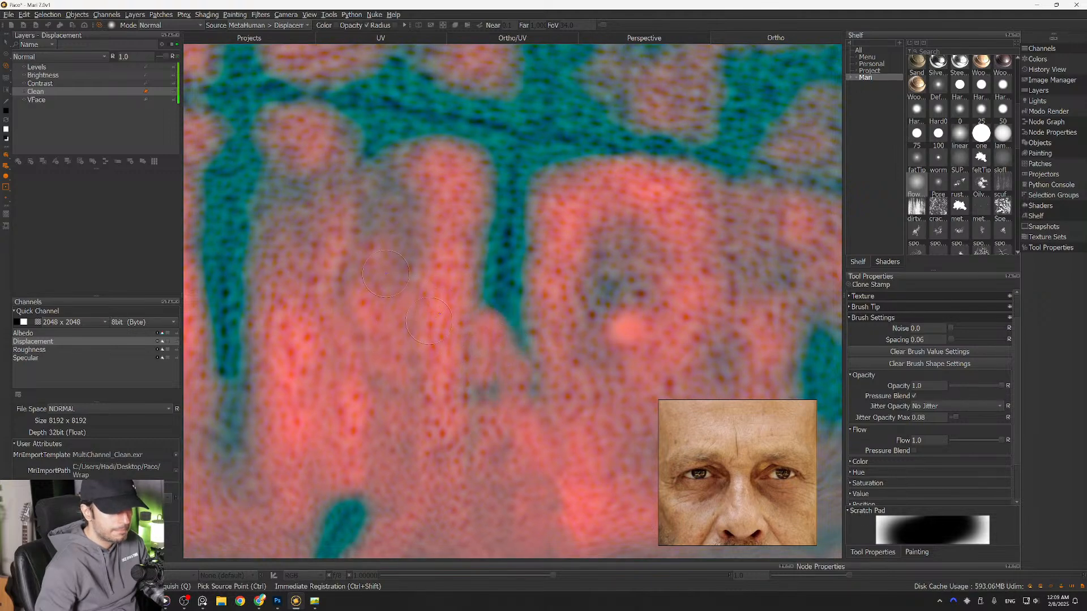
{"action": "middle_click_drag", "start_coordinate": [465, 346], "coordinate": [433, 392], "text": "alt"}
{"action": "left_click_drag", "start_coordinate": [446, 320], "coordinate": [486, 377]}
Step: Clone skin over the upper section of the right frown line, up to the horizontal forehead crease
{"action": "middle_click_drag", "start_coordinate": [478, 314], "coordinate": [514, 353], "text": "alt"}
{"action": "left_click_drag", "start_coordinate": [500, 322], "coordinate": [516, 358]}
{"action": "mouse_move", "coordinate": [505, 297]}
{"action": "left_mouse_down"}
{"action": "mouse_move", "coordinate": [511, 267]}
{"action": "mouse_move", "coordinate": [522, 290]}
{"action": "left_mouse_up"}
{"action": "mouse_move", "coordinate": [507, 333]}
{"action": "middle_mouse_down", "text": "alt"}
{"action": "mouse_move", "coordinate": [475, 346]}
{"action": "mouse_move", "coordinate": [352, 249]}
{"action": "mouse_move", "coordinate": [430, 308]}
{"action": "middle_mouse_up", "text": "alt"}
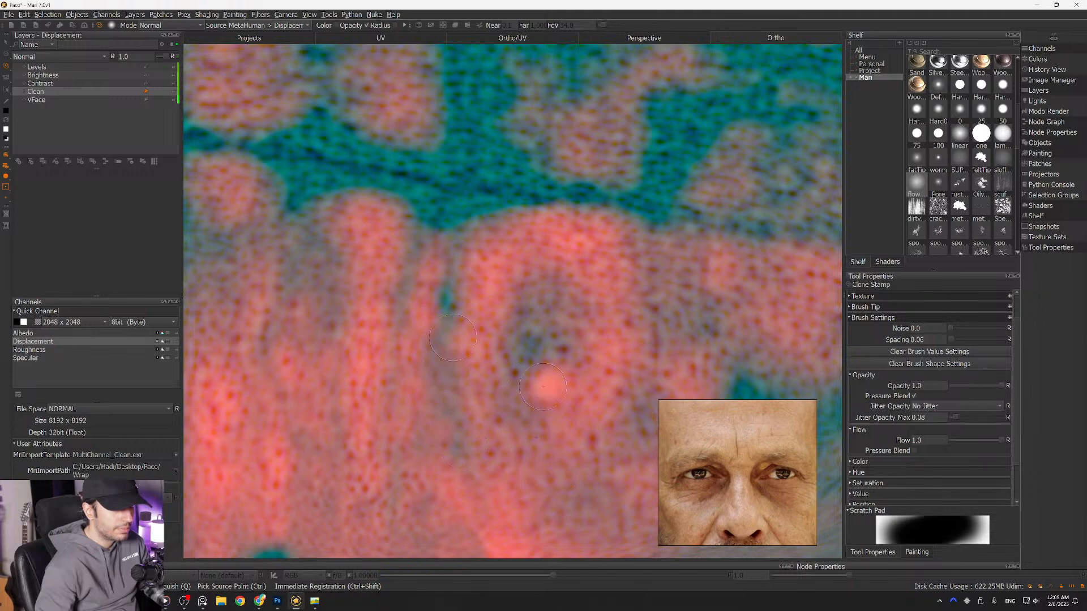
Step: Clone out the small dark patch left near the upper end of the right frown line and blend the skin below it
{"action": "mouse_move", "coordinate": [376, 332]}
{"action": "middle_mouse_down", "text": "alt"}
{"action": "mouse_move", "coordinate": [536, 318]}
{"action": "mouse_move", "coordinate": [495, 328]}
{"action": "mouse_move", "coordinate": [481, 346]}
{"action": "middle_mouse_up", "text": "alt"}
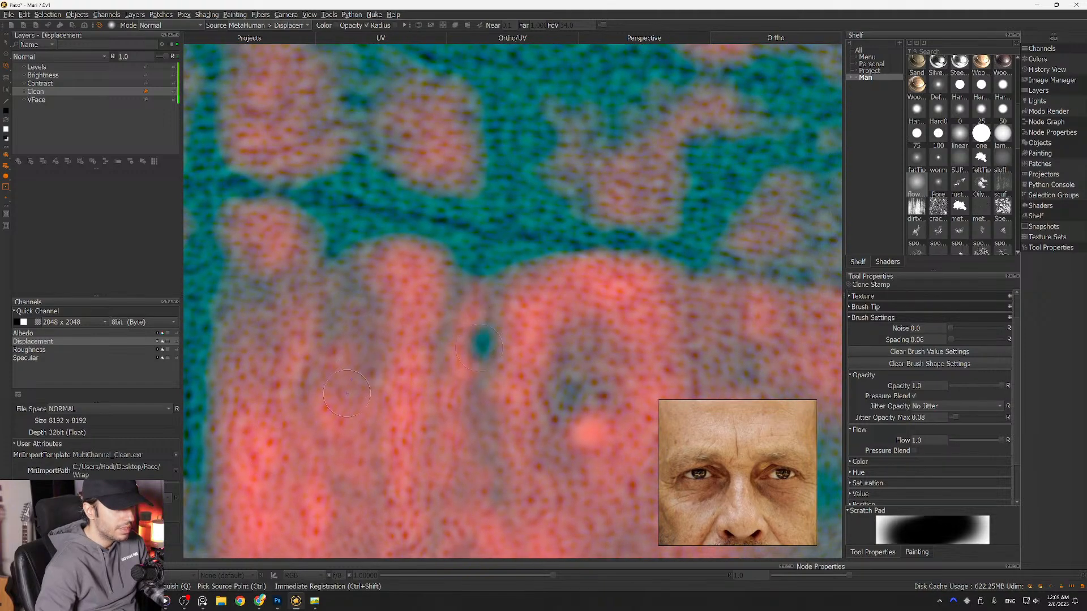
{"action": "left_click_drag", "start_coordinate": [479, 348], "coordinate": [473, 366]}
{"action": "middle_click_drag", "start_coordinate": [433, 360], "coordinate": [485, 370], "text": "alt"}
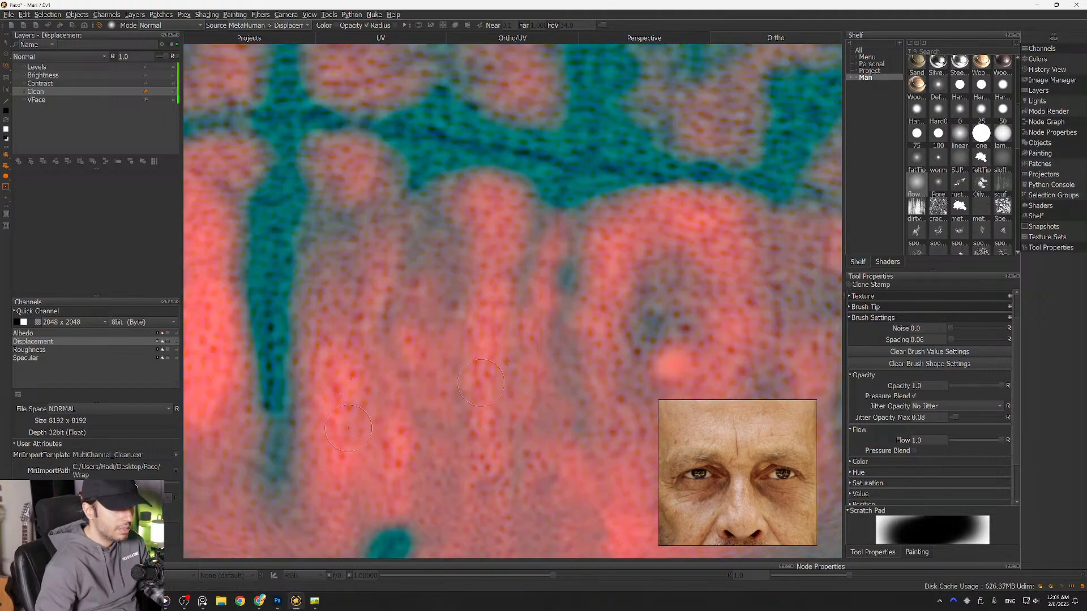
{"action": "mouse_move", "coordinate": [522, 299]}
{"action": "middle_mouse_down", "text": "alt"}
{"action": "mouse_move", "coordinate": [378, 385]}
{"action": "mouse_move", "coordinate": [543, 249]}
{"action": "mouse_move", "coordinate": [500, 246]}
{"action": "mouse_move", "coordinate": [501, 260]}
{"action": "middle_mouse_up", "text": "alt"}
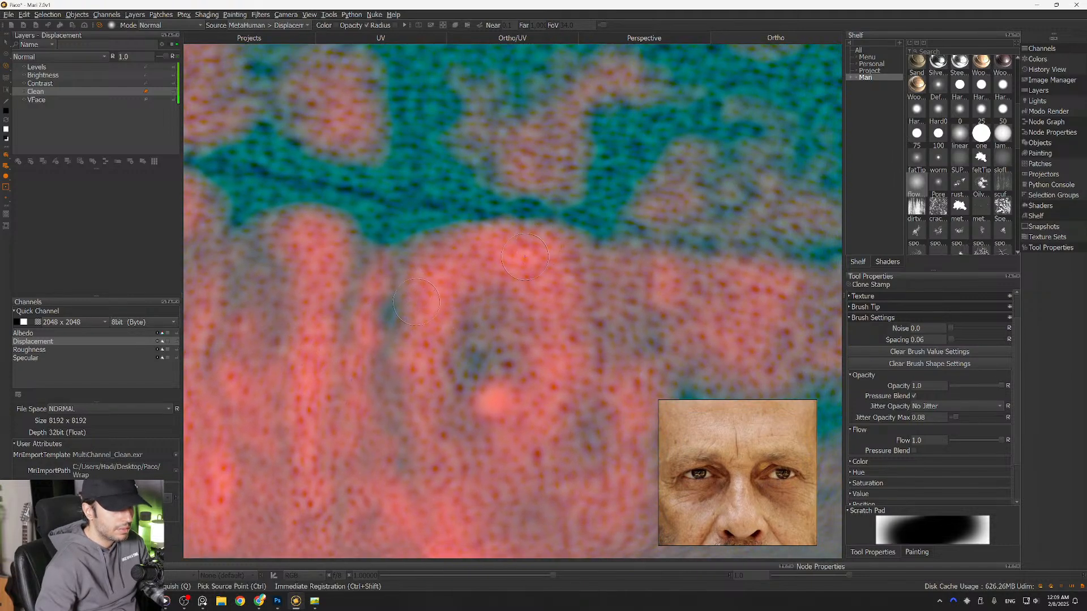
{"action": "left_click_drag", "start_coordinate": [411, 306], "coordinate": [366, 384]}
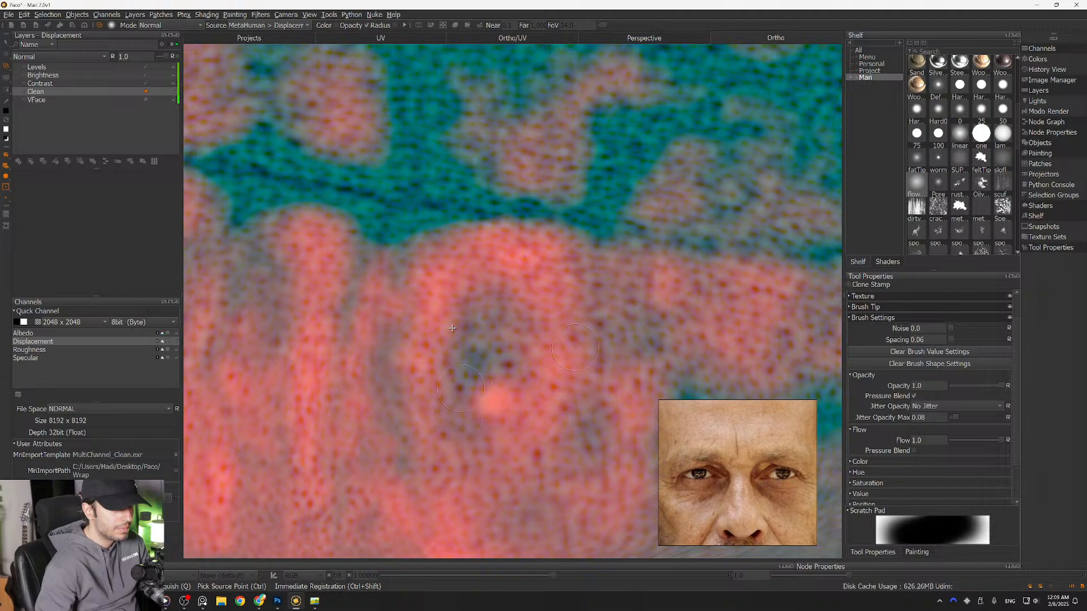
{"action": "middle_click_drag", "start_coordinate": [453, 412], "coordinate": [478, 413], "text": "alt"}
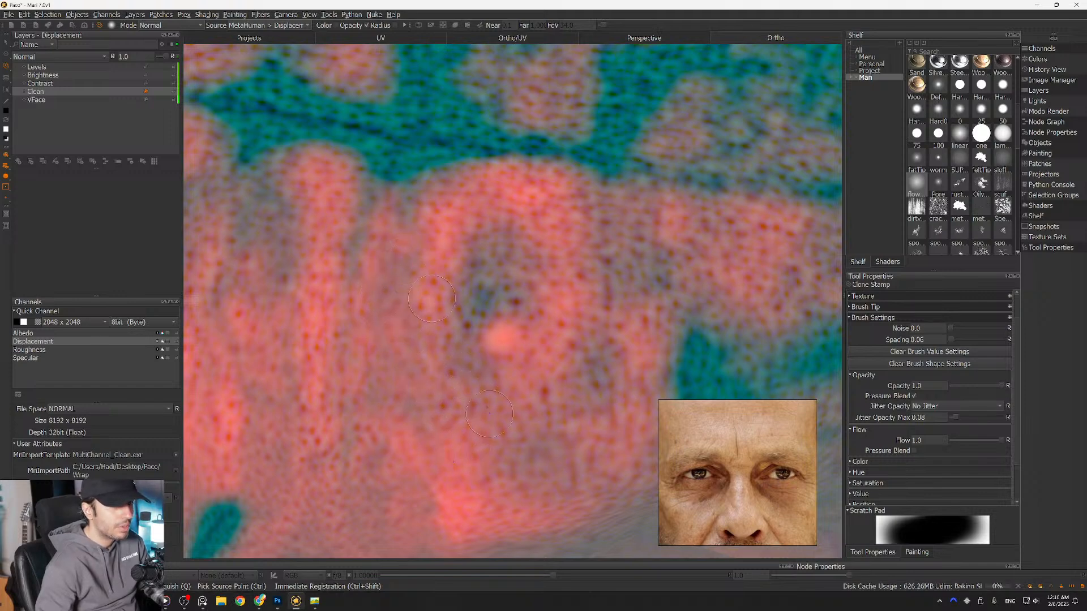
Step: Clone skin from the right side over the left outer frown line, from its lower part up to the horizontal crease
{"action": "scroll", "coordinate": [406, 278], "scroll_direction": "down", "scroll_amount": 10}
{"action": "scroll", "coordinate": [413, 330], "scroll_direction": "down", "scroll_amount": 5}
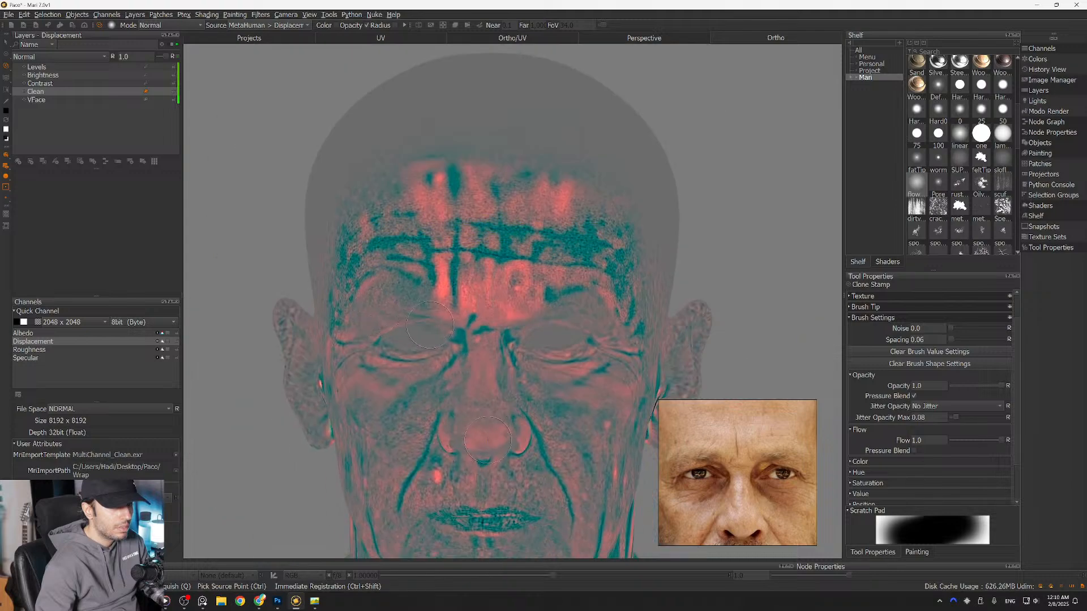
{"action": "scroll", "coordinate": [509, 309], "scroll_direction": "up", "scroll_amount": 12}
{"action": "scroll", "coordinate": [509, 309], "scroll_direction": "up", "scroll_amount": 6}
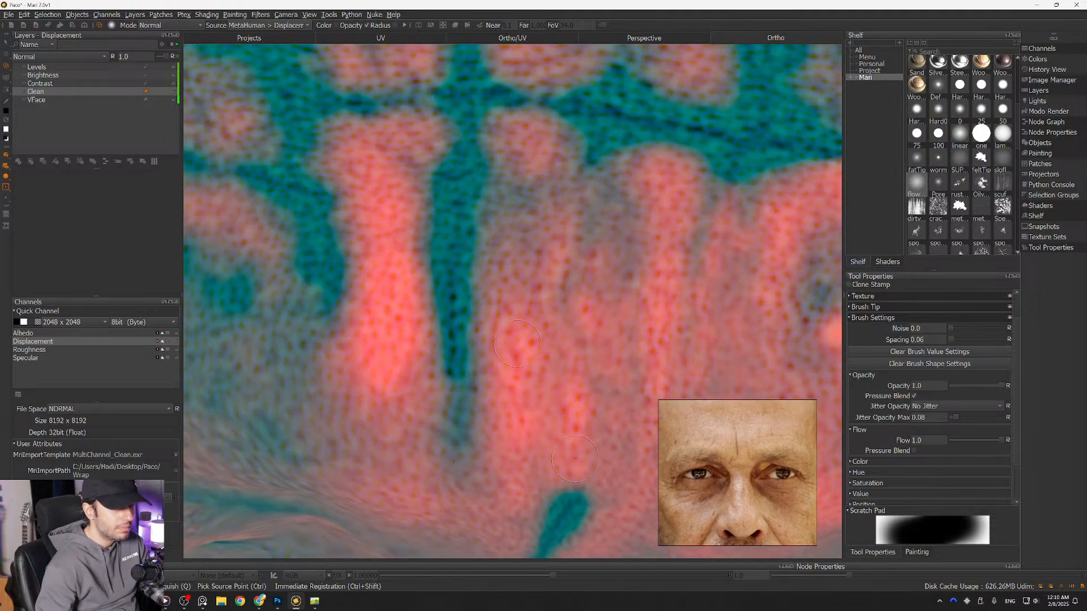
{"action": "mouse_move", "coordinate": [450, 316]}
{"action": "left_mouse_down"}
{"action": "mouse_move", "coordinate": [462, 425]}
{"action": "mouse_move", "coordinate": [451, 303]}
{"action": "mouse_move", "coordinate": [461, 287]}
{"action": "mouse_move", "coordinate": [438, 243]}
{"action": "mouse_move", "coordinate": [461, 205]}
{"action": "mouse_move", "coordinate": [467, 240]}
{"action": "left_mouse_up"}
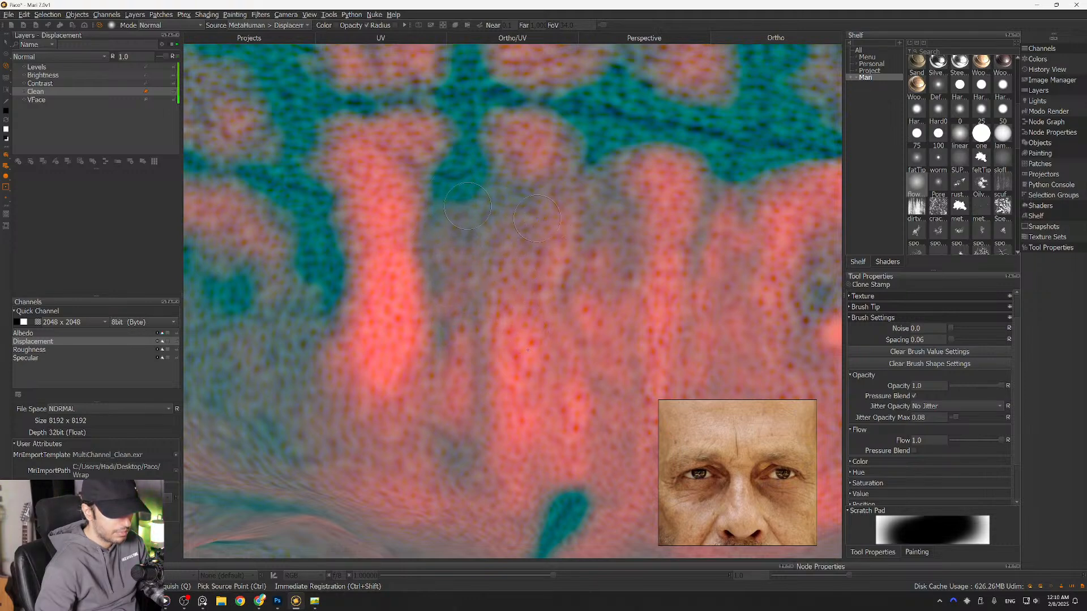
{"action": "mouse_move", "coordinate": [435, 196]}
{"action": "left_mouse_down"}
{"action": "mouse_move", "coordinate": [461, 184]}
{"action": "mouse_move", "coordinate": [441, 167]}
{"action": "left_mouse_up"}
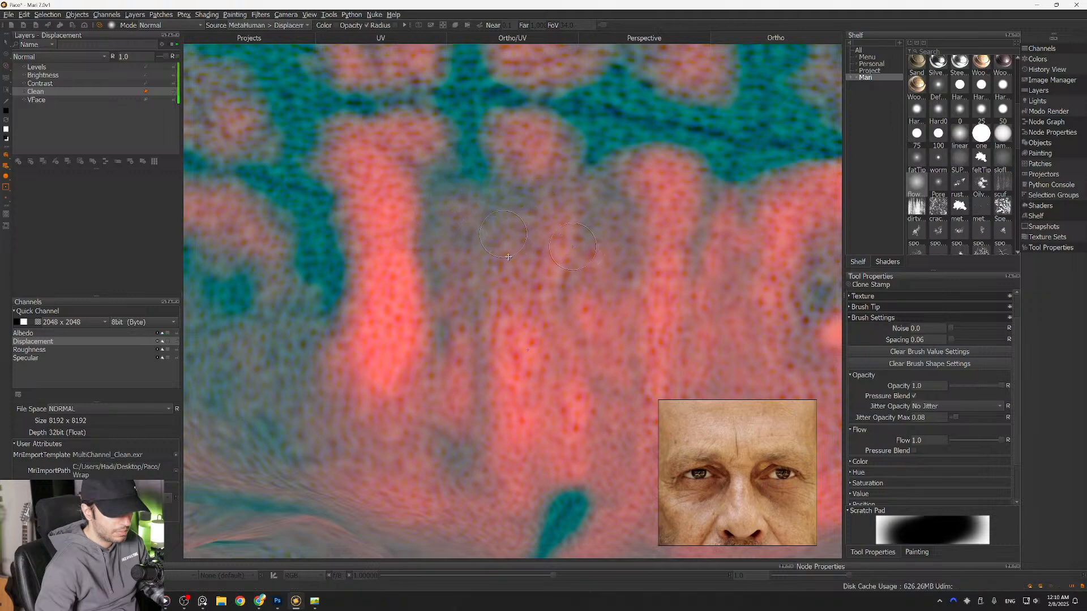
Step: Blend the cleaned left outer frown line by cloning bright ridge skin into its upper part and retouching its lower end
{"action": "middle_click_drag", "start_coordinate": [438, 243], "coordinate": [448, 312], "text": "alt"}
{"action": "left_click_drag", "start_coordinate": [388, 355], "coordinate": [395, 397]}
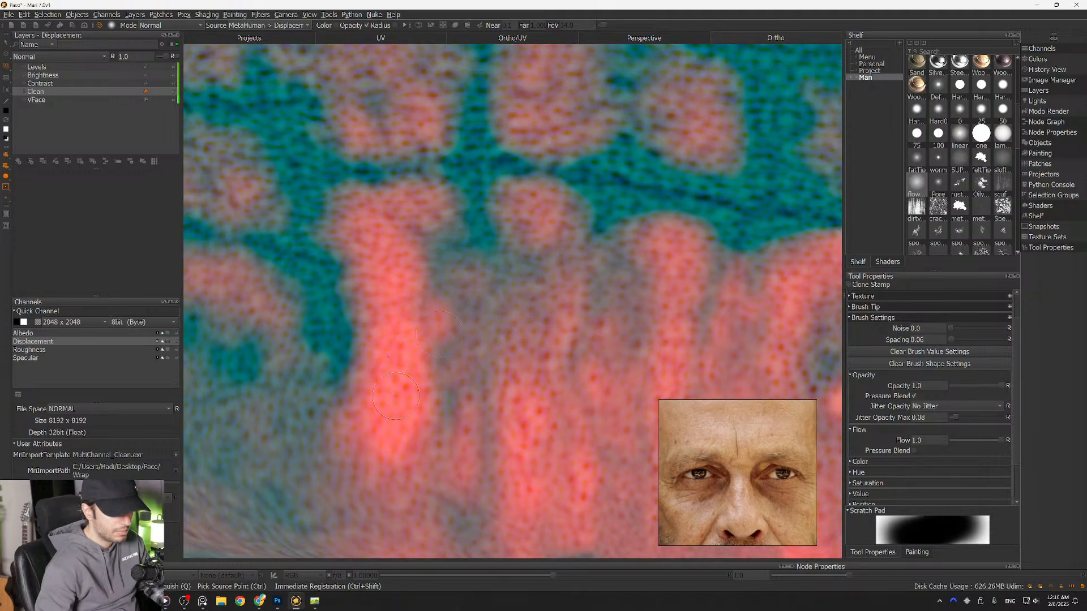
{"action": "left_click_drag", "start_coordinate": [383, 353], "coordinate": [430, 360]}
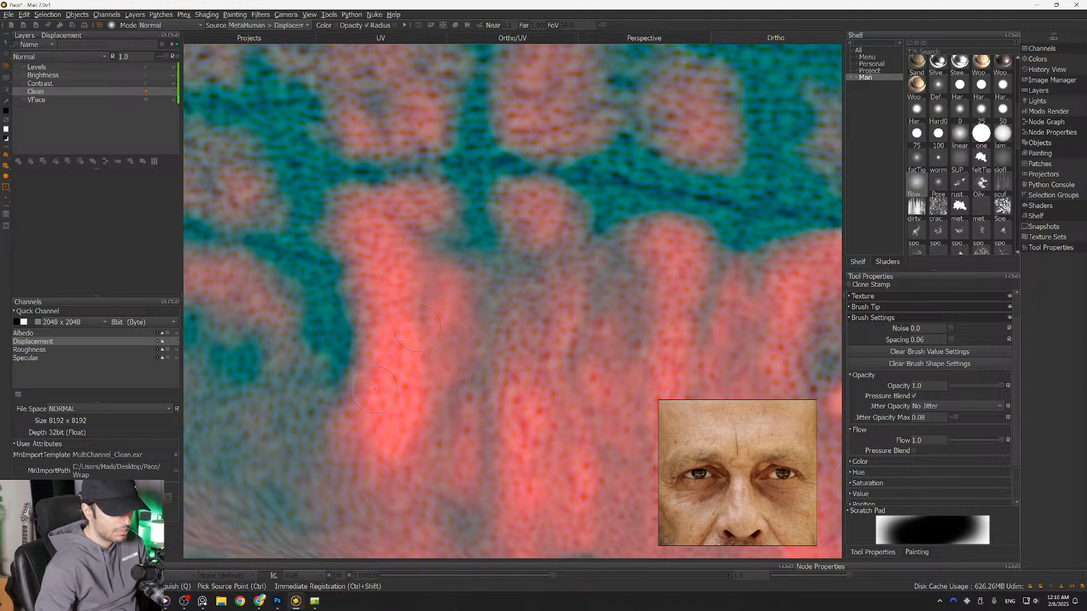
{"action": "left_click_drag", "start_coordinate": [501, 297], "coordinate": [503, 320]}
{"action": "mouse_move", "coordinate": [502, 319]}
{"action": "middle_mouse_down", "text": "alt"}
{"action": "mouse_move", "coordinate": [522, 332]}
{"action": "mouse_move", "coordinate": [416, 294]}
{"action": "middle_mouse_up", "text": "alt"}
{"action": "left_click_drag", "start_coordinate": [457, 411], "coordinate": [455, 412]}
{"action": "middle_click_drag", "start_coordinate": [443, 457], "coordinate": [455, 495], "text": "alt"}
Step: Review the cleaned forehead on the whole face and compare the Displacement channel with the Albedo channel
{"action": "mouse_move", "coordinate": [412, 356]}
{"action": "middle_mouse_down", "text": "alt"}
{"action": "mouse_move", "coordinate": [357, 351]}
{"action": "mouse_move", "coordinate": [373, 379]}
{"action": "middle_mouse_up", "text": "alt"}
{"action": "right_click_drag", "start_coordinate": [397, 340], "coordinate": [376, 346], "text": "alt"}
{"action": "middle_click_drag", "start_coordinate": [376, 347], "coordinate": [427, 301], "text": "alt"}
{"action": "mouse_move", "coordinate": [427, 301]}
{"action": "right_mouse_down", "text": "alt"}
{"action": "mouse_move", "coordinate": [417, 311]}
{"action": "mouse_move", "coordinate": [602, 250]}
{"action": "right_mouse_up", "text": "alt"}
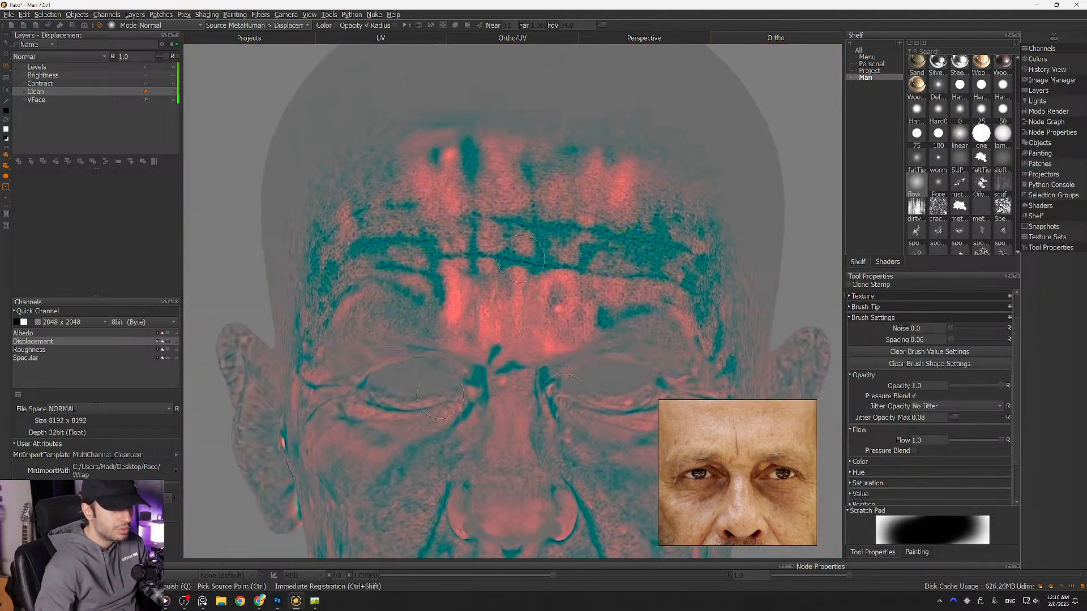
{"action": "scroll", "coordinate": [552, 295], "scroll_direction": "down", "scroll_amount": 6}
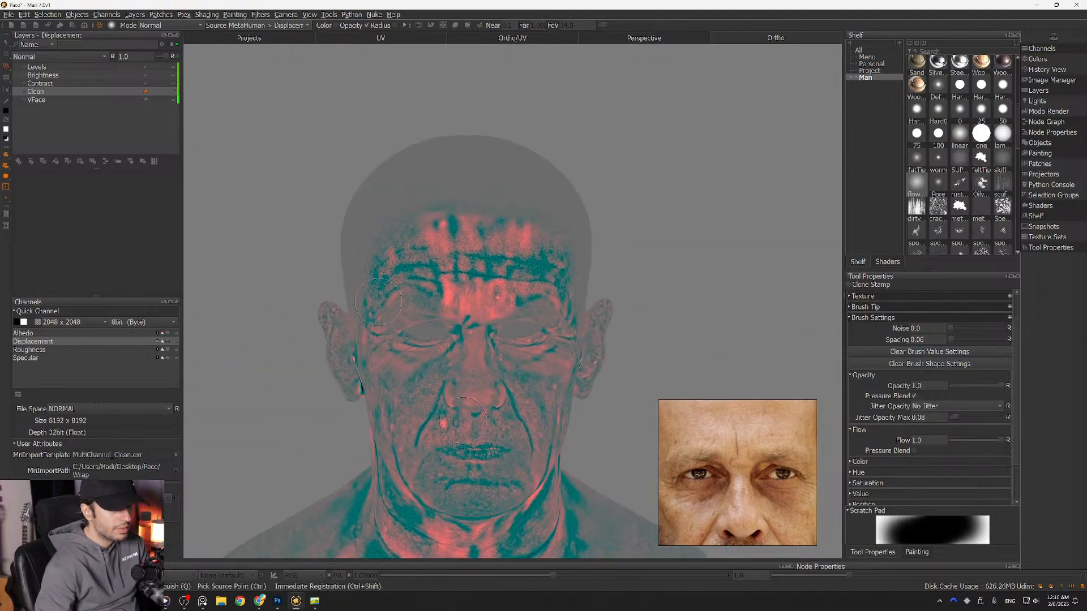
{"action": "scroll", "coordinate": [498, 294], "scroll_direction": "up", "scroll_amount": 6}
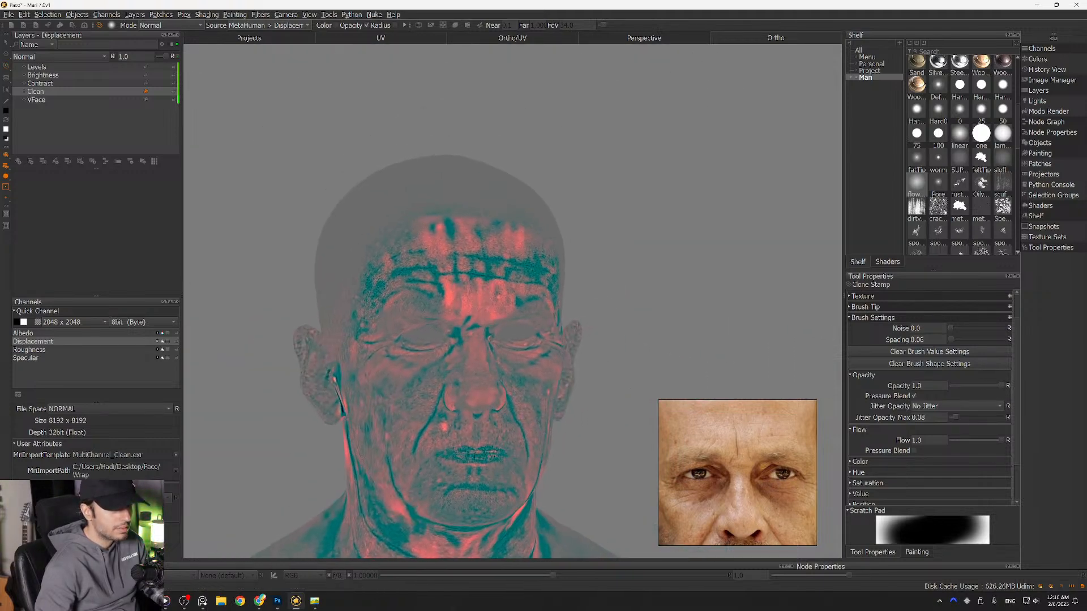
{"action": "scroll", "coordinate": [501, 295], "scroll_direction": "down", "scroll_amount": 5}
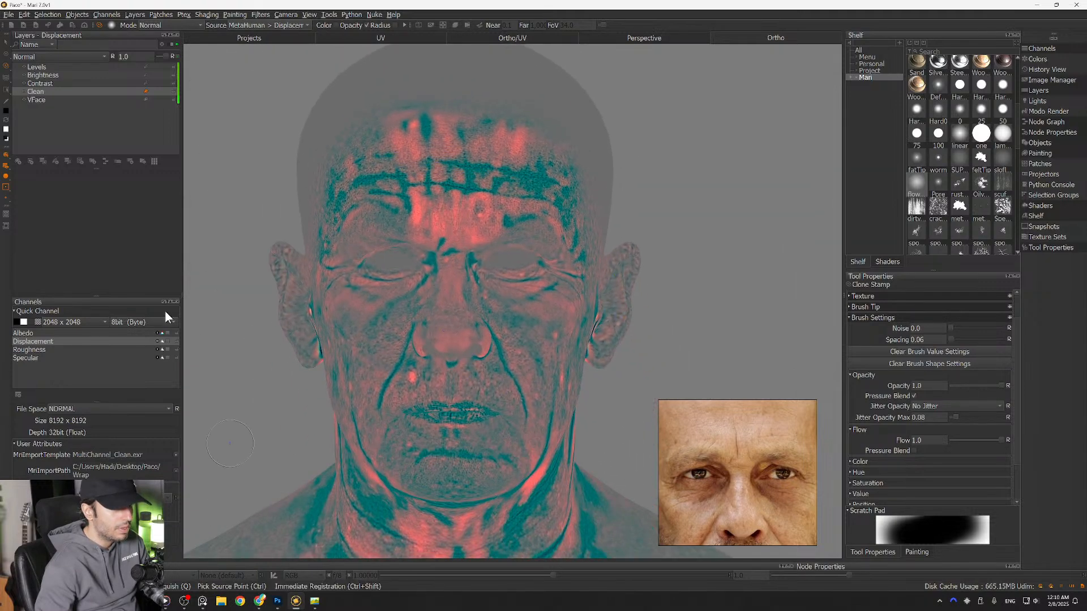
{"action": "left_click", "coordinate": [32, 334]}
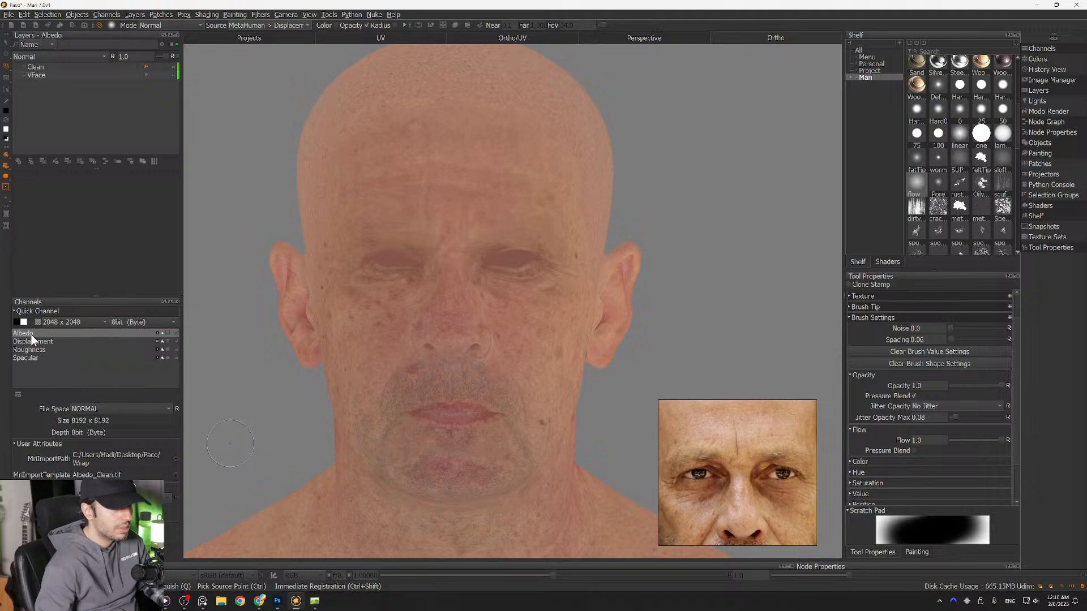
{"action": "left_click", "coordinate": [36, 343]}
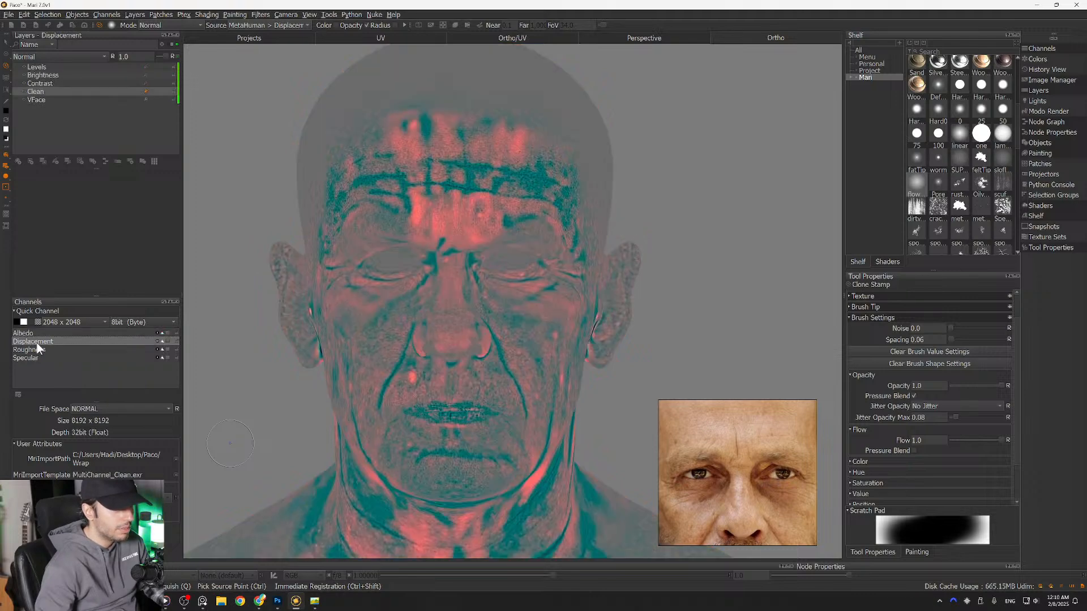
{"action": "left_click", "coordinate": [36, 334]}
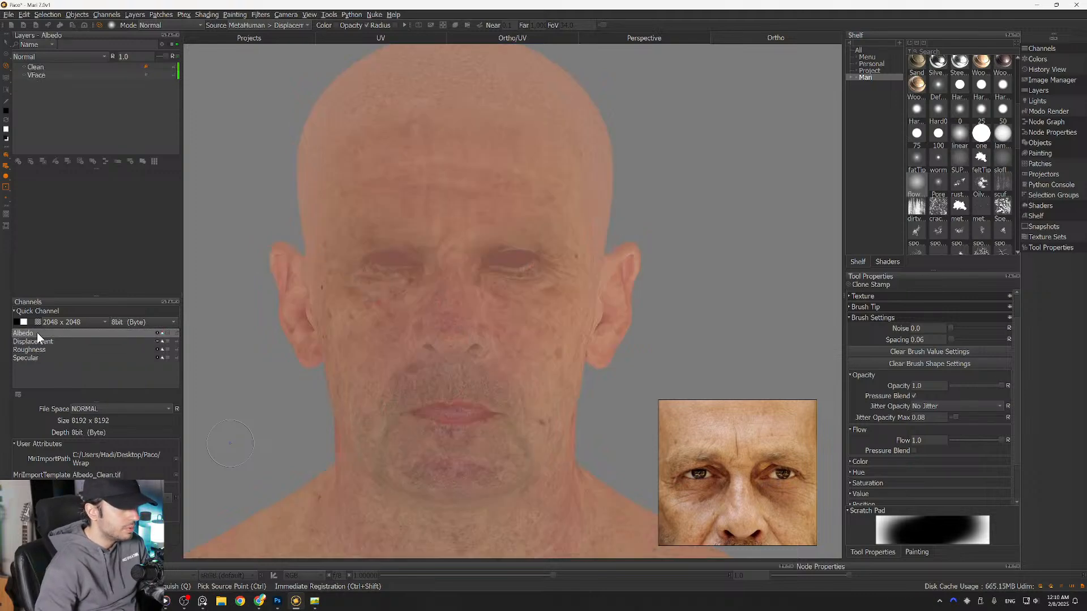